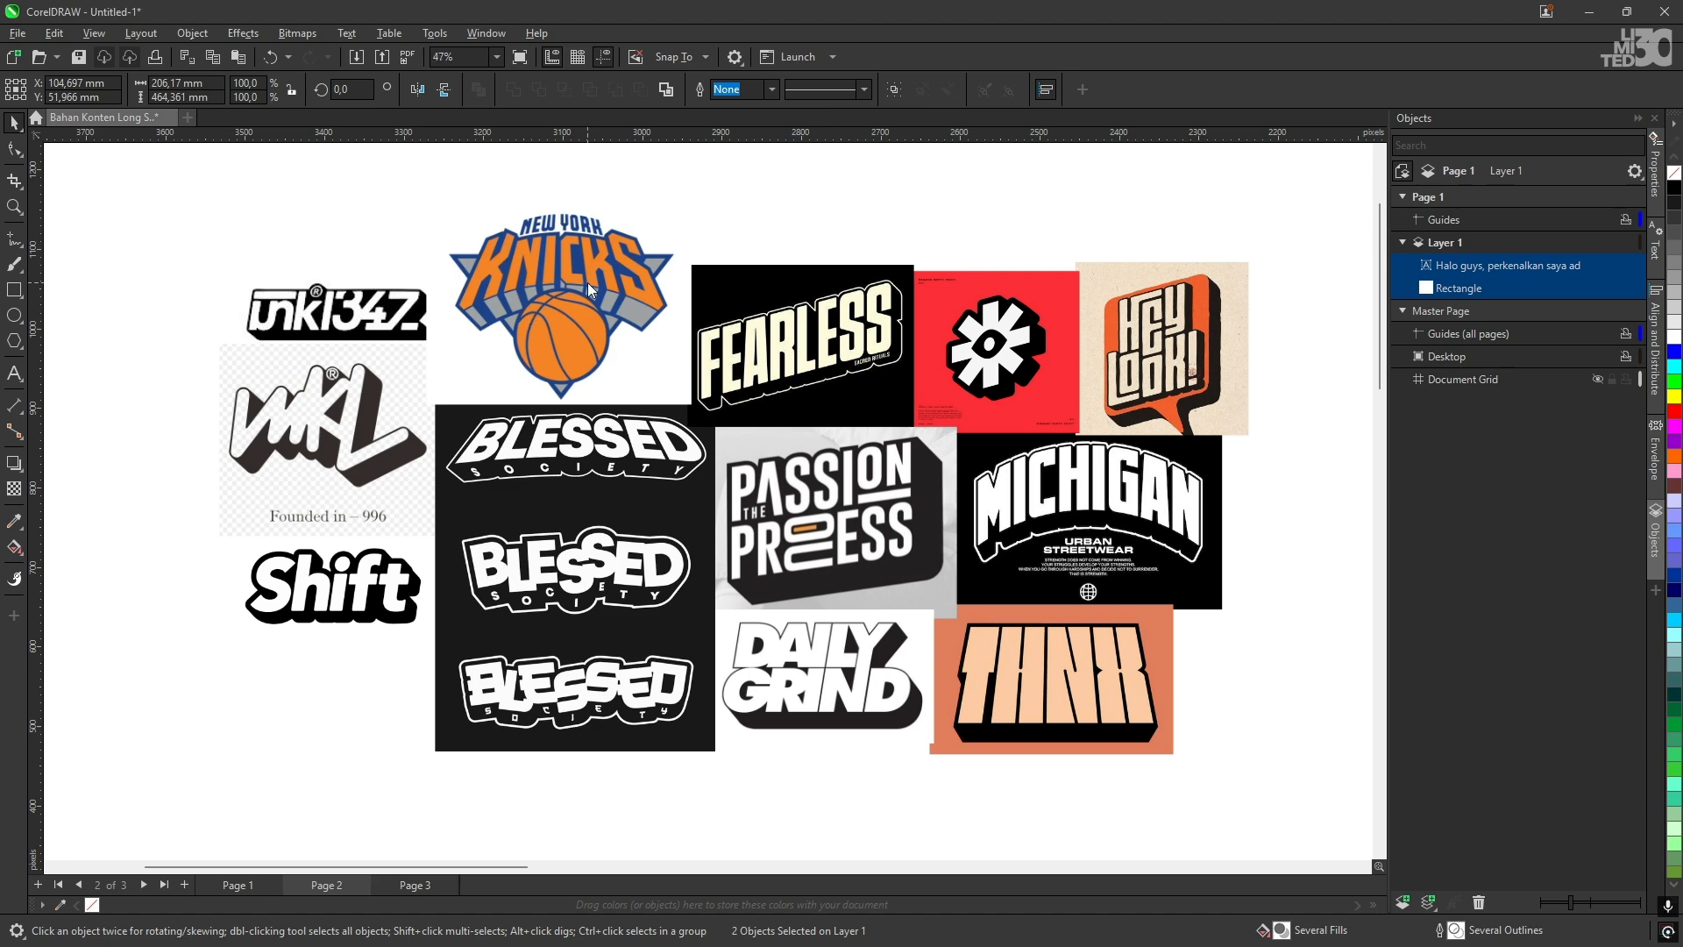
# Step: Examine the shadowed lettering in the Blessed Society, Fearless and New York Knicks reference logos on Page 2
pyautogui.moveTo(707, 232); pyautogui.dragTo(717, 226)
pyautogui.scroll(1, 648, 286)
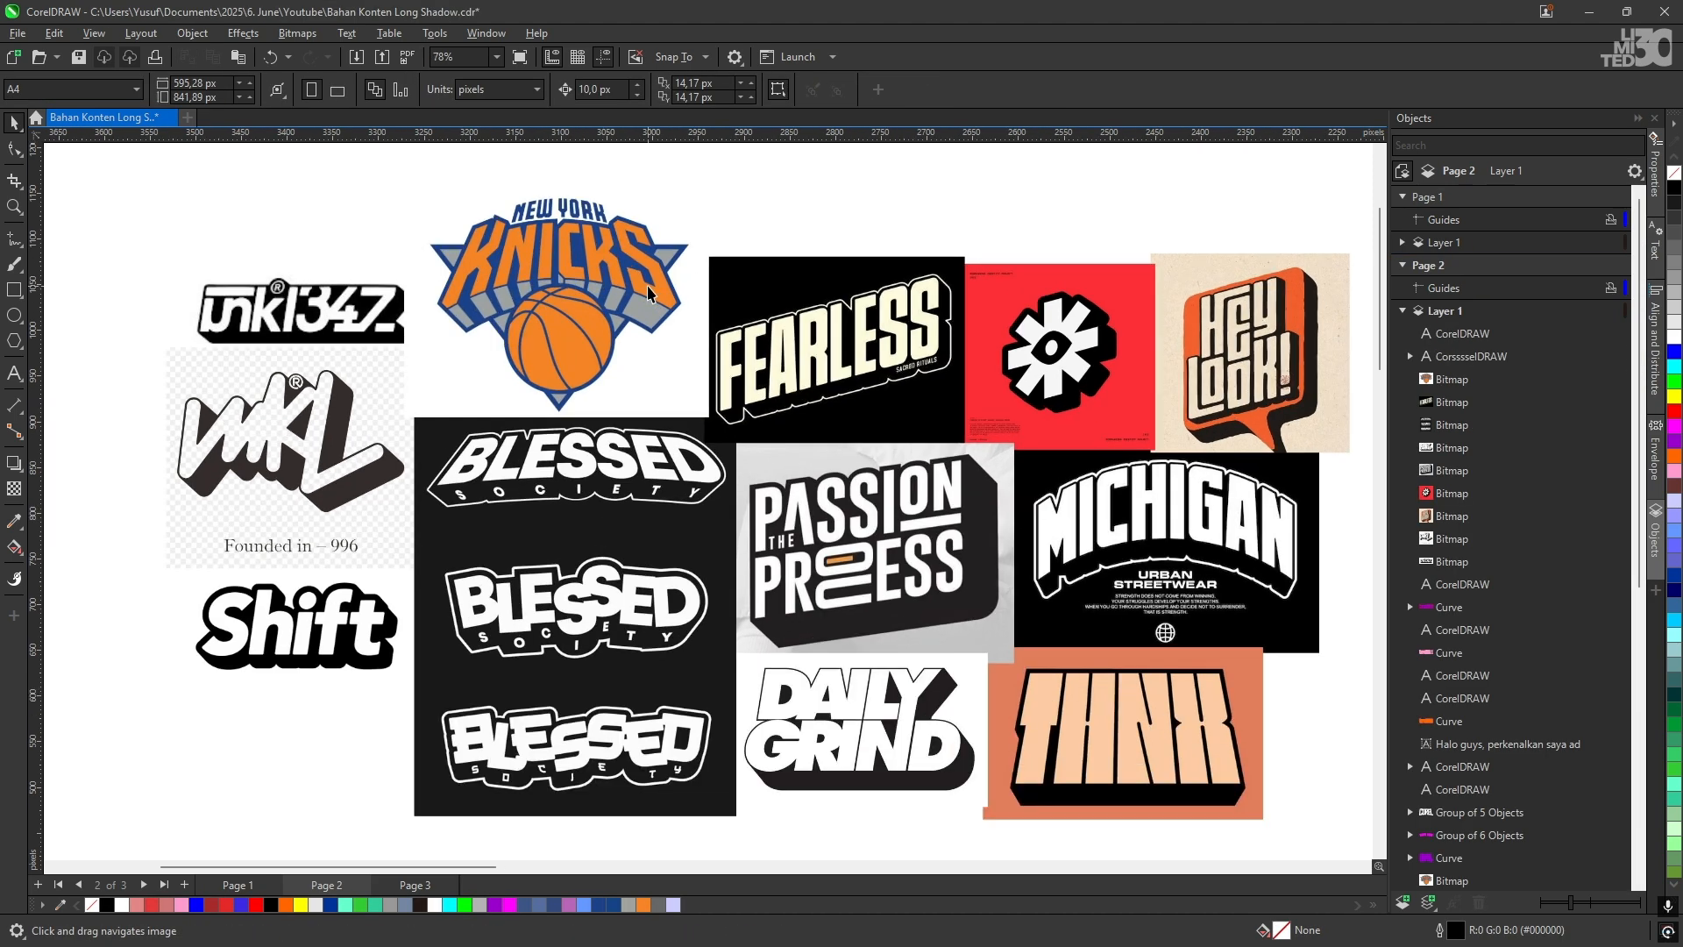
pyautogui.moveTo(648, 287); pyautogui.dragTo(663, 305)
pyautogui.scroll(3, 709, 501)
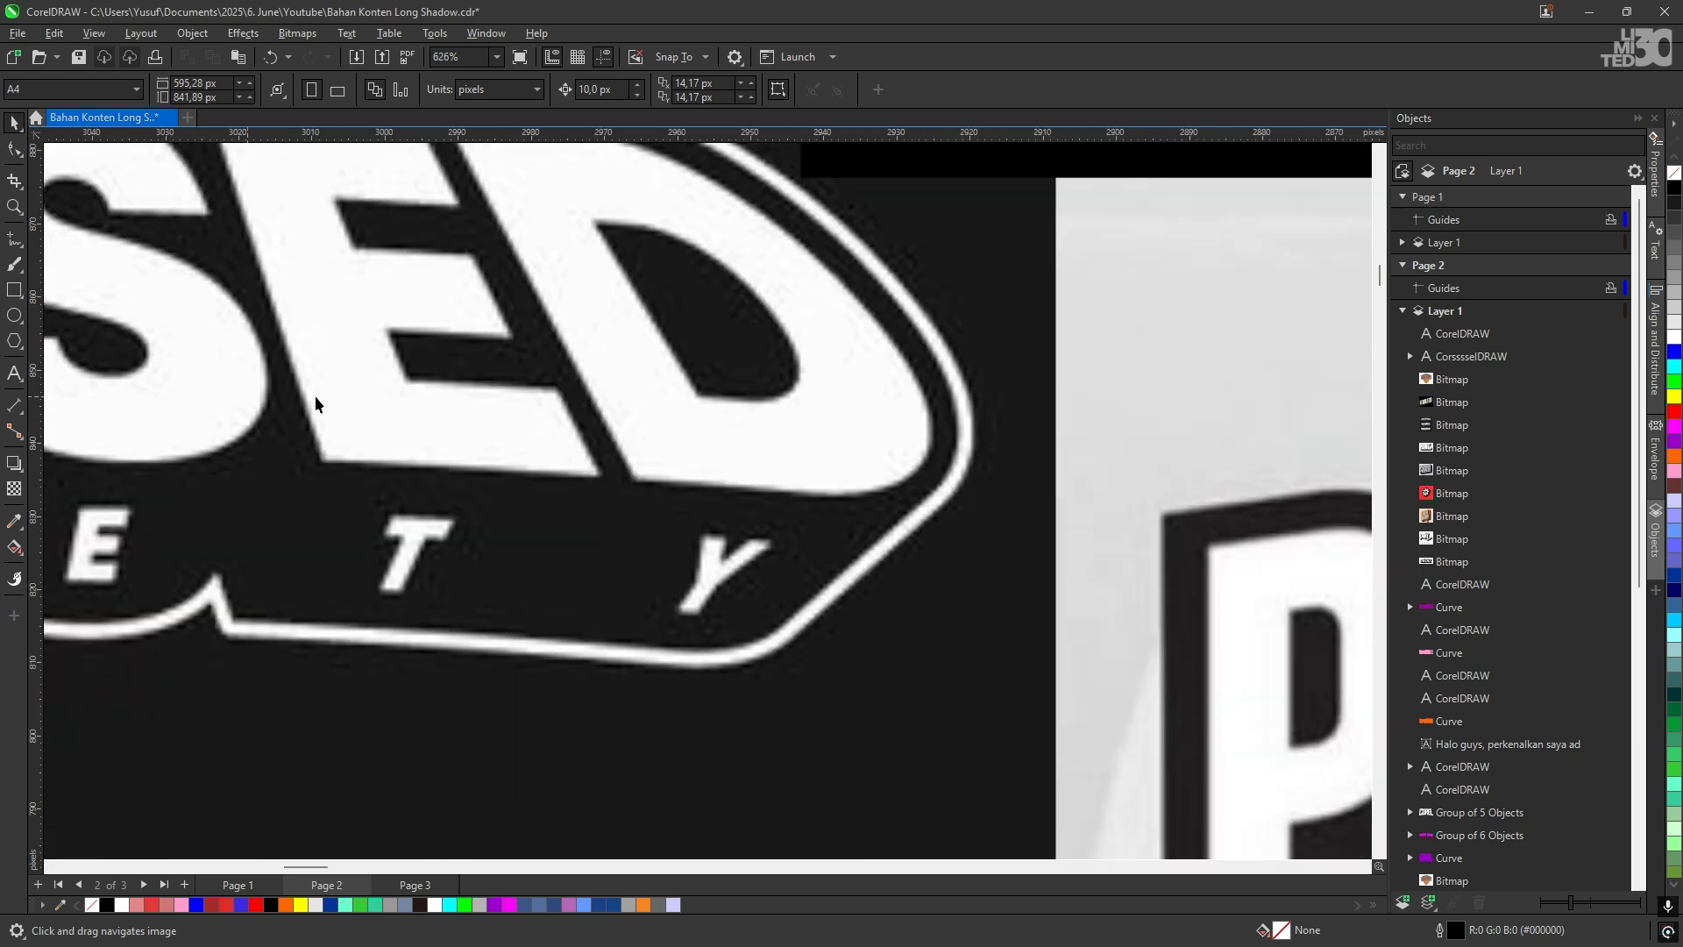
pyautogui.scroll(-3, 526, 384)
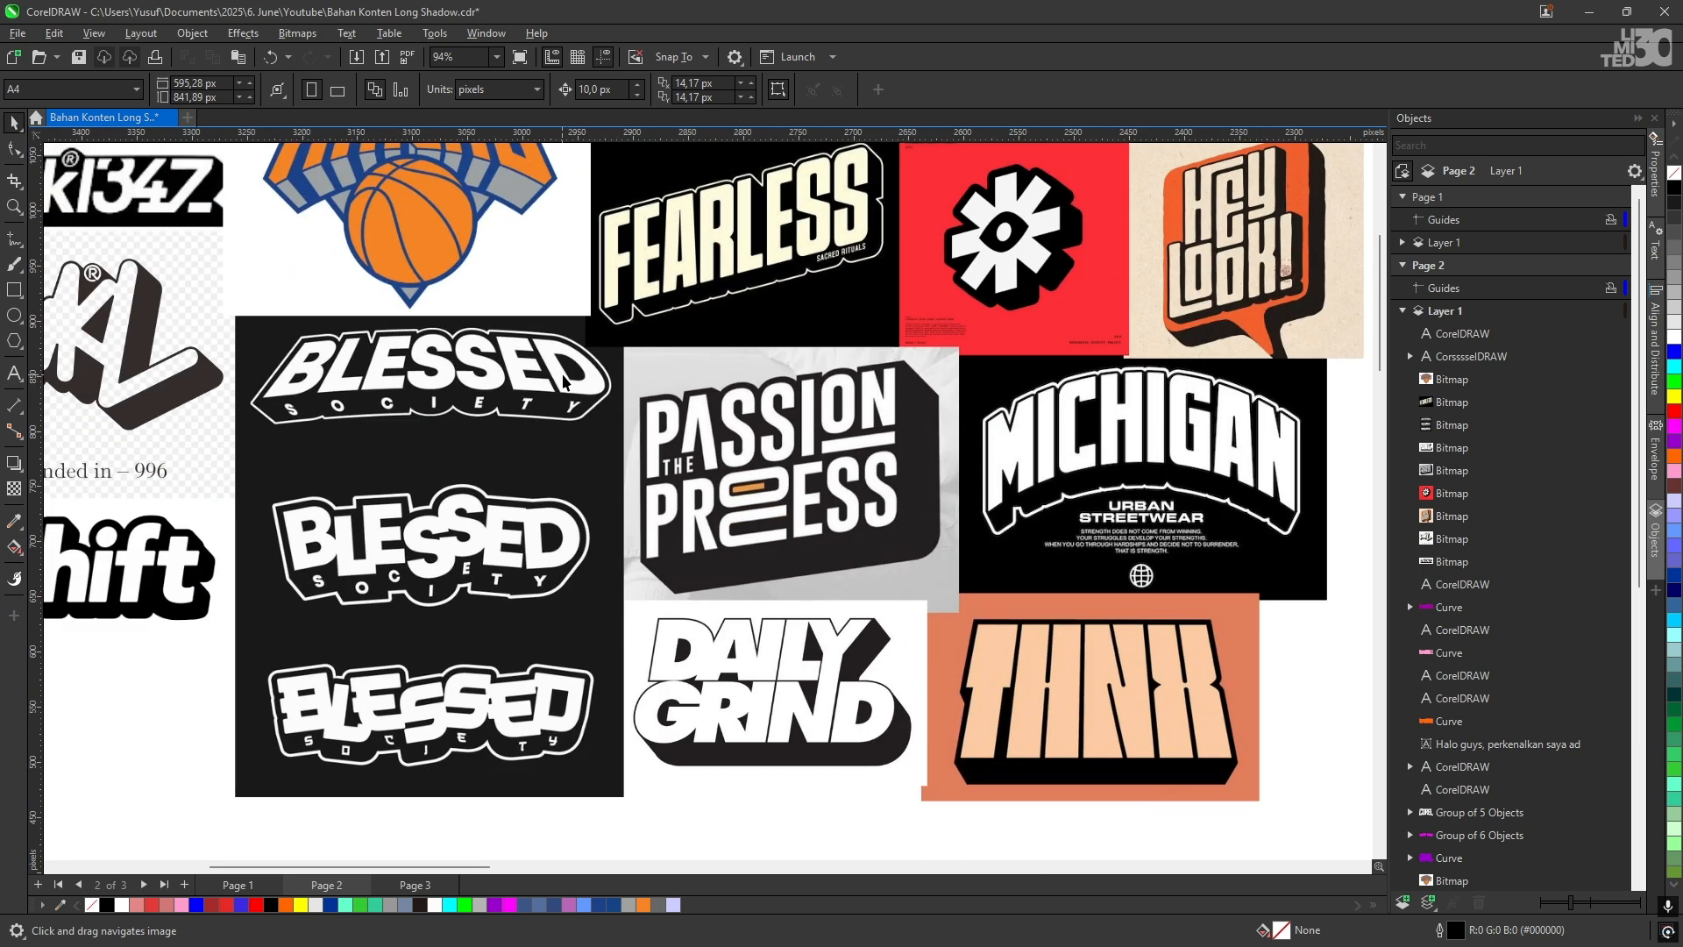
pyautogui.moveTo(563, 377); pyautogui.dragTo(635, 418)
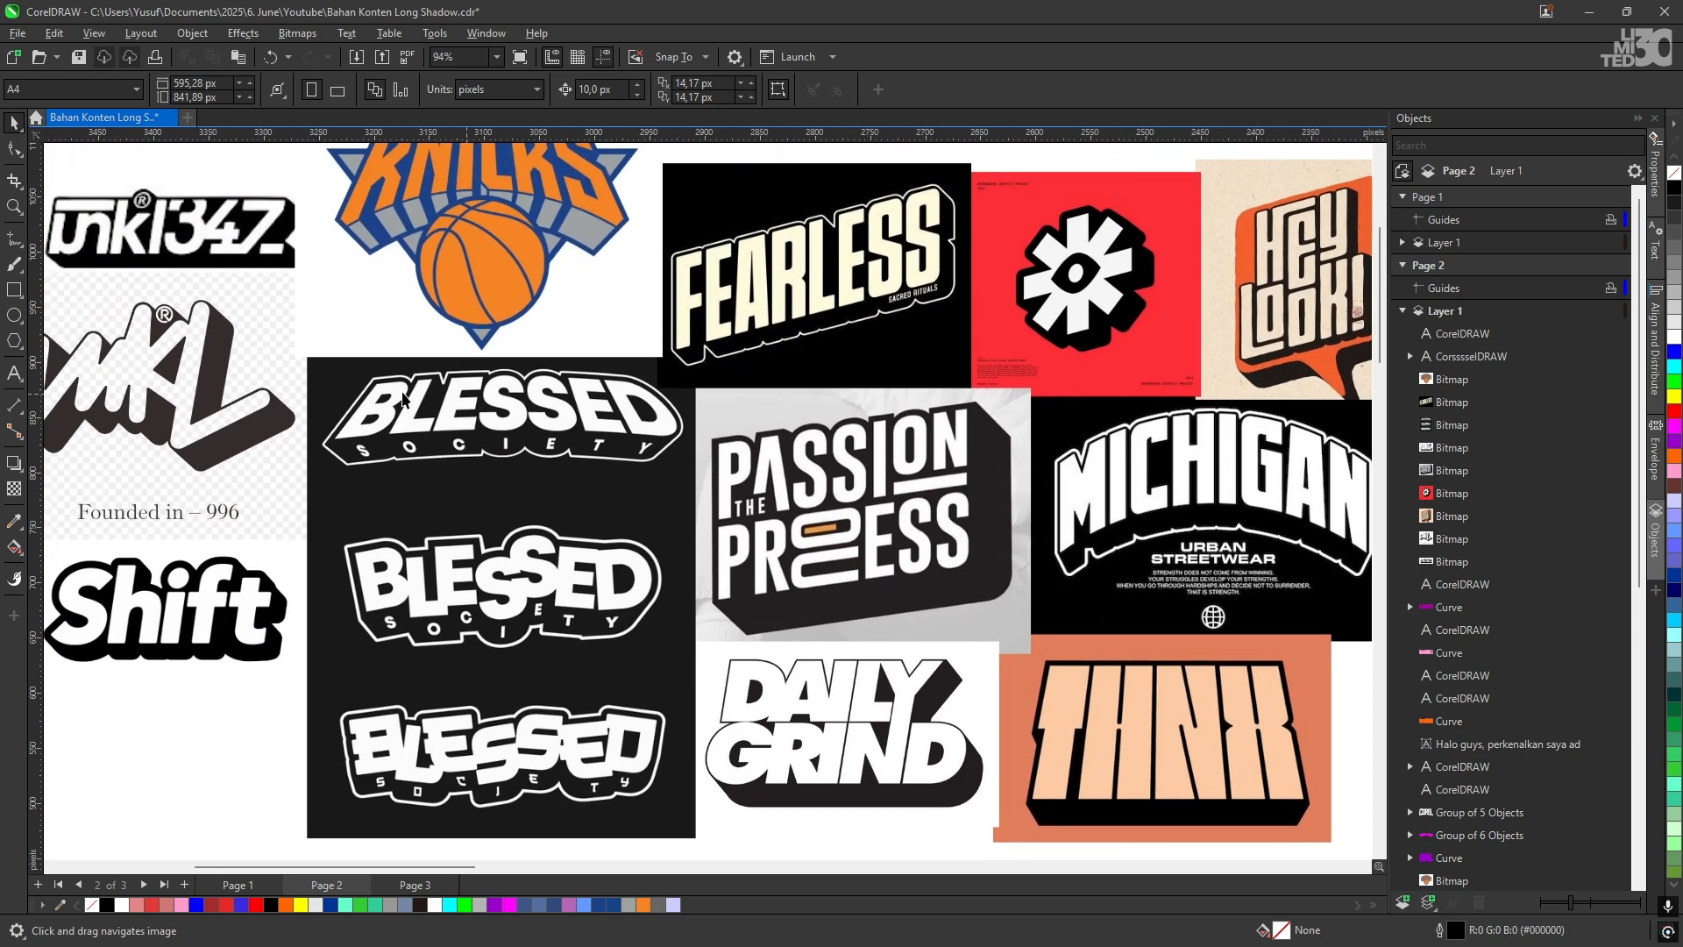
pyautogui.click(764, 280)
pyautogui.scroll(-1, 764, 280)
pyautogui.moveTo(707, 285); pyautogui.dragTo(676, 352)
pyautogui.click(755, 200)
pyautogui.scroll(3, 653, 340)
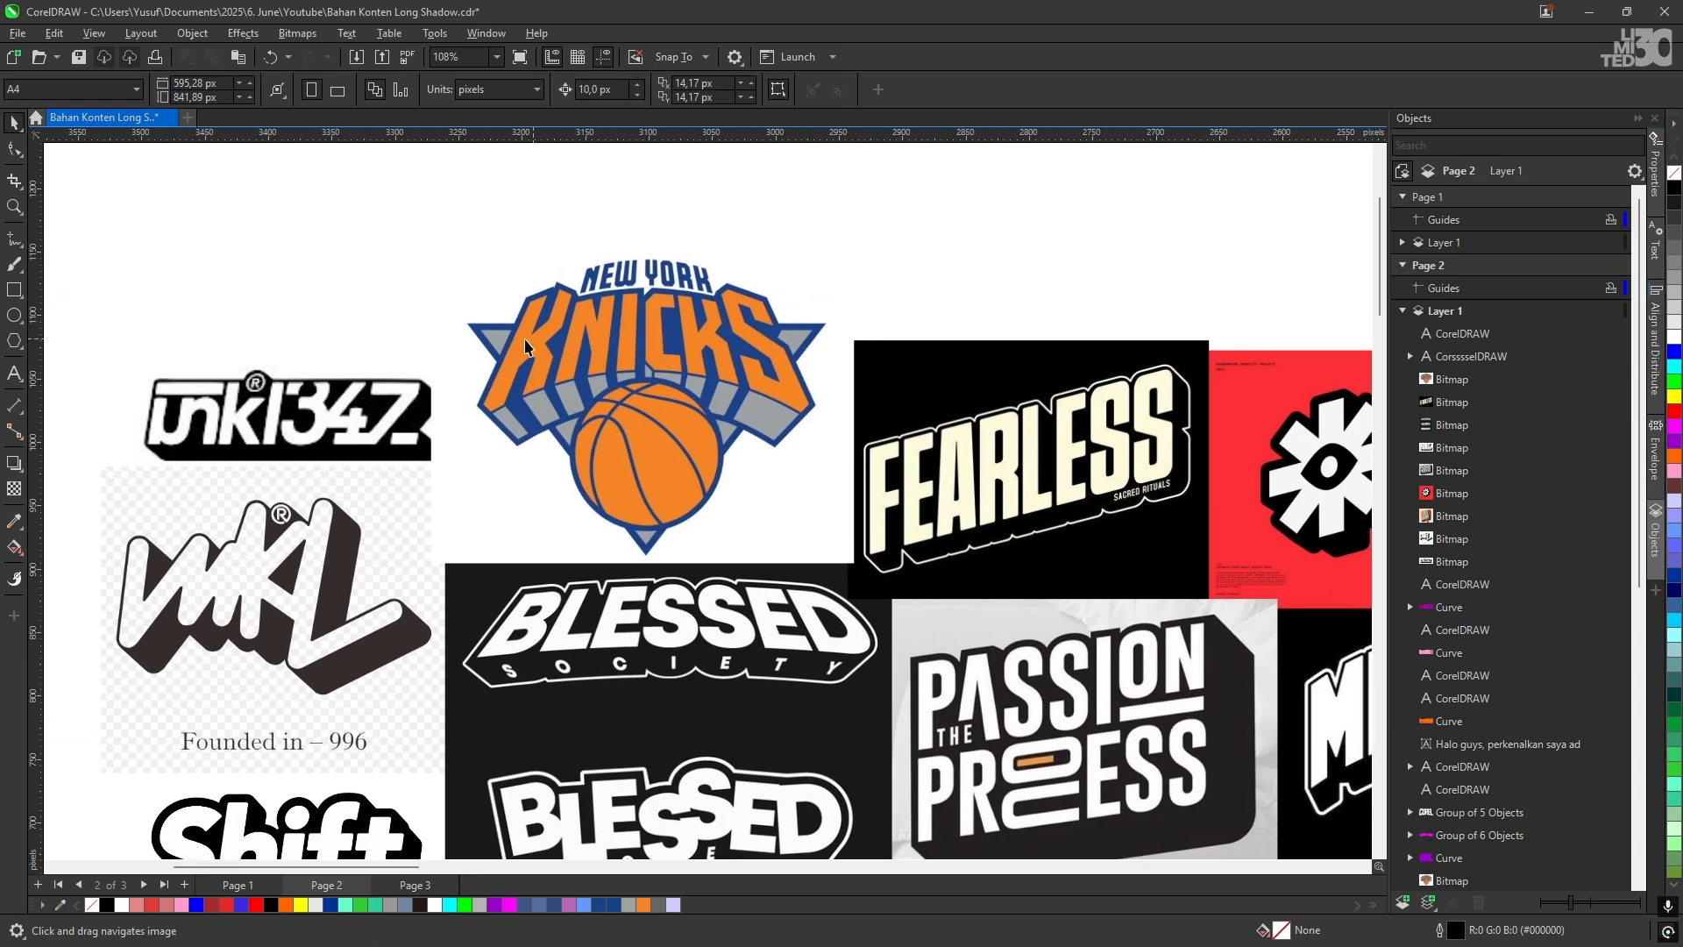
pyautogui.moveTo(578, 311); pyautogui.dragTo(654, 277)
pyautogui.scroll(2, 640, 338)
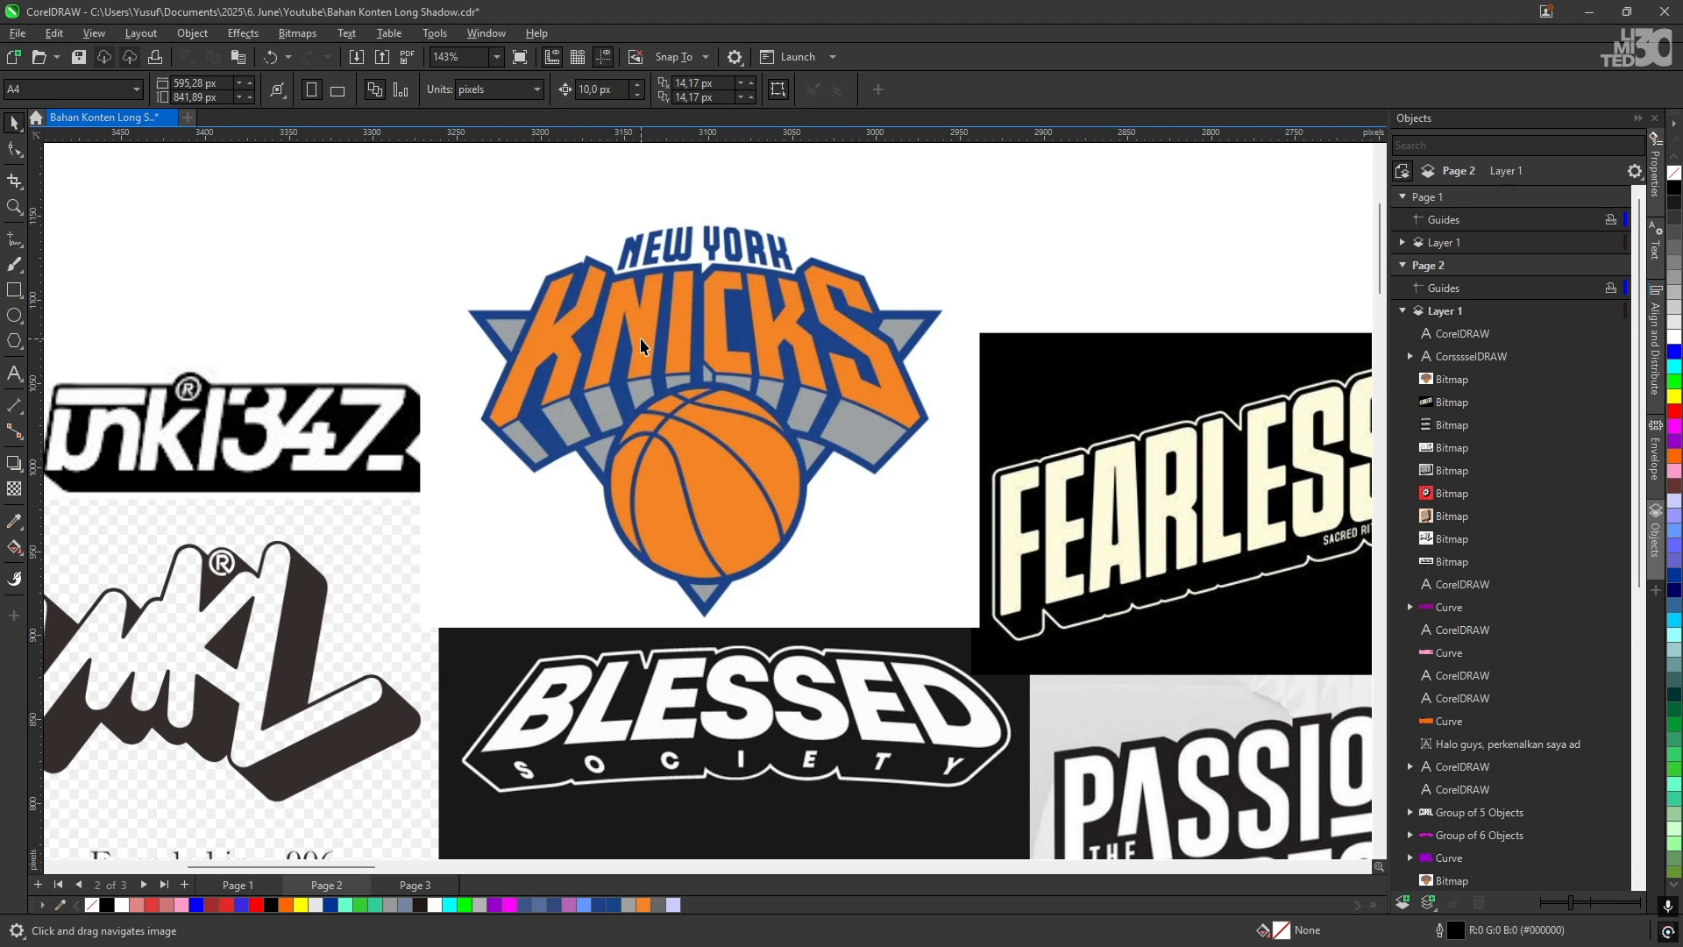
# Step: Examine the shadow styles of the unkl347, "Founded in" and Shift reference logos beside the Blessed Society artwork
pyautogui.scroll(-4, 587, 401)
pyautogui.scroll(1, 596, 346)
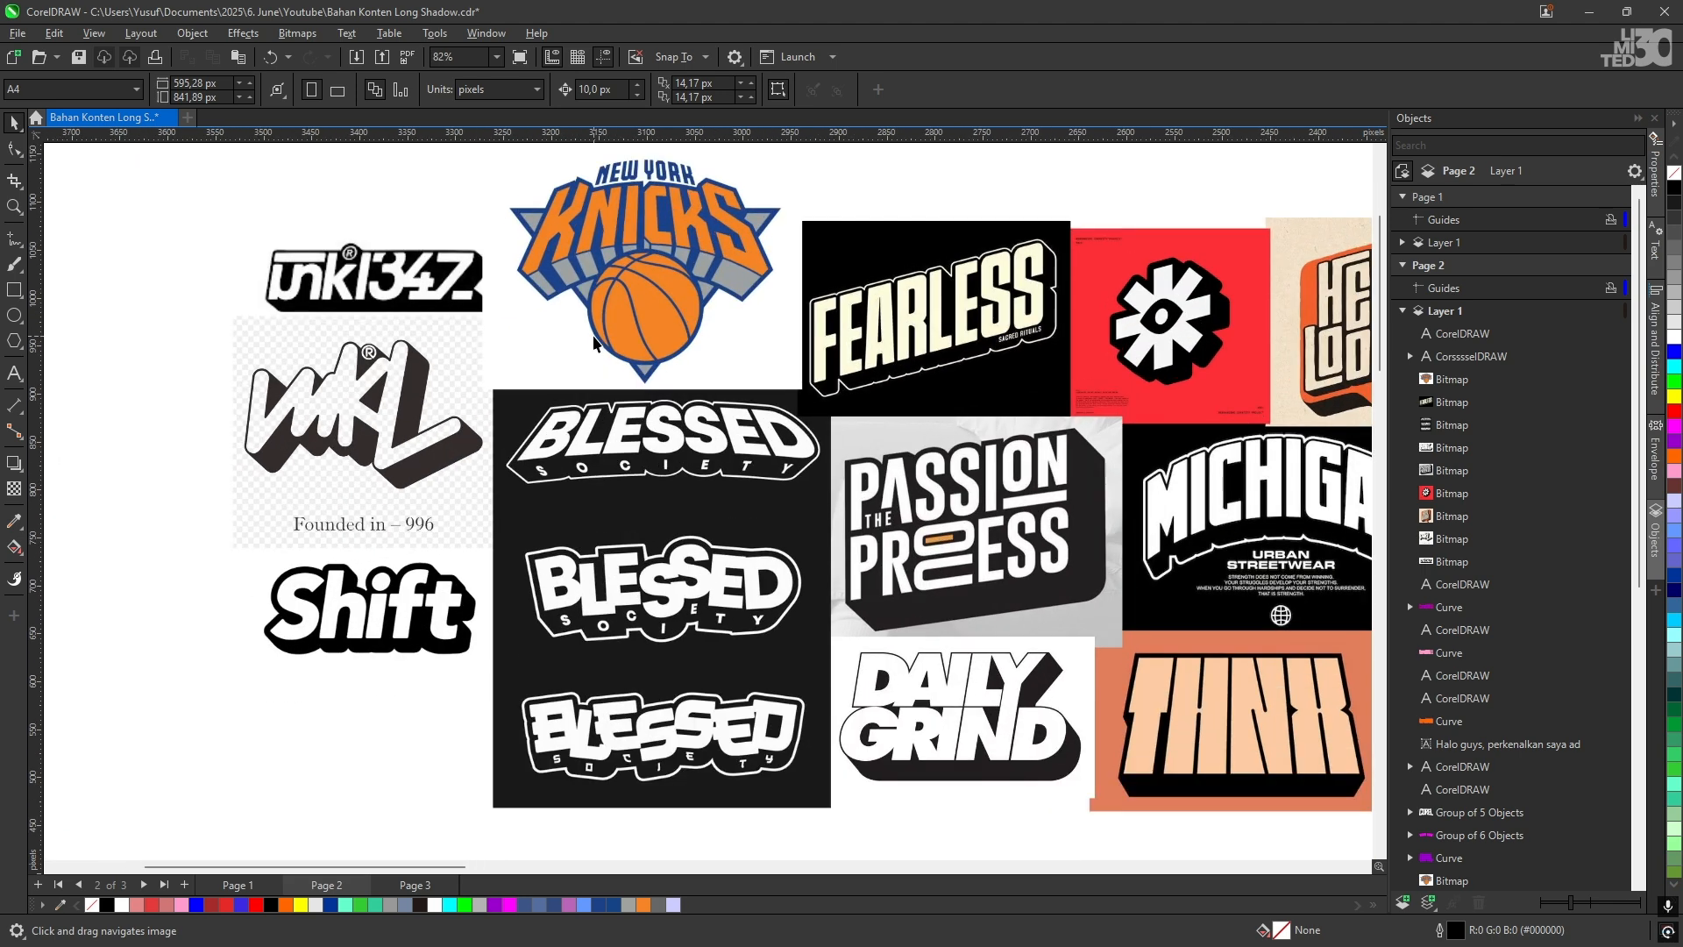
pyautogui.scroll(2, 590, 350)
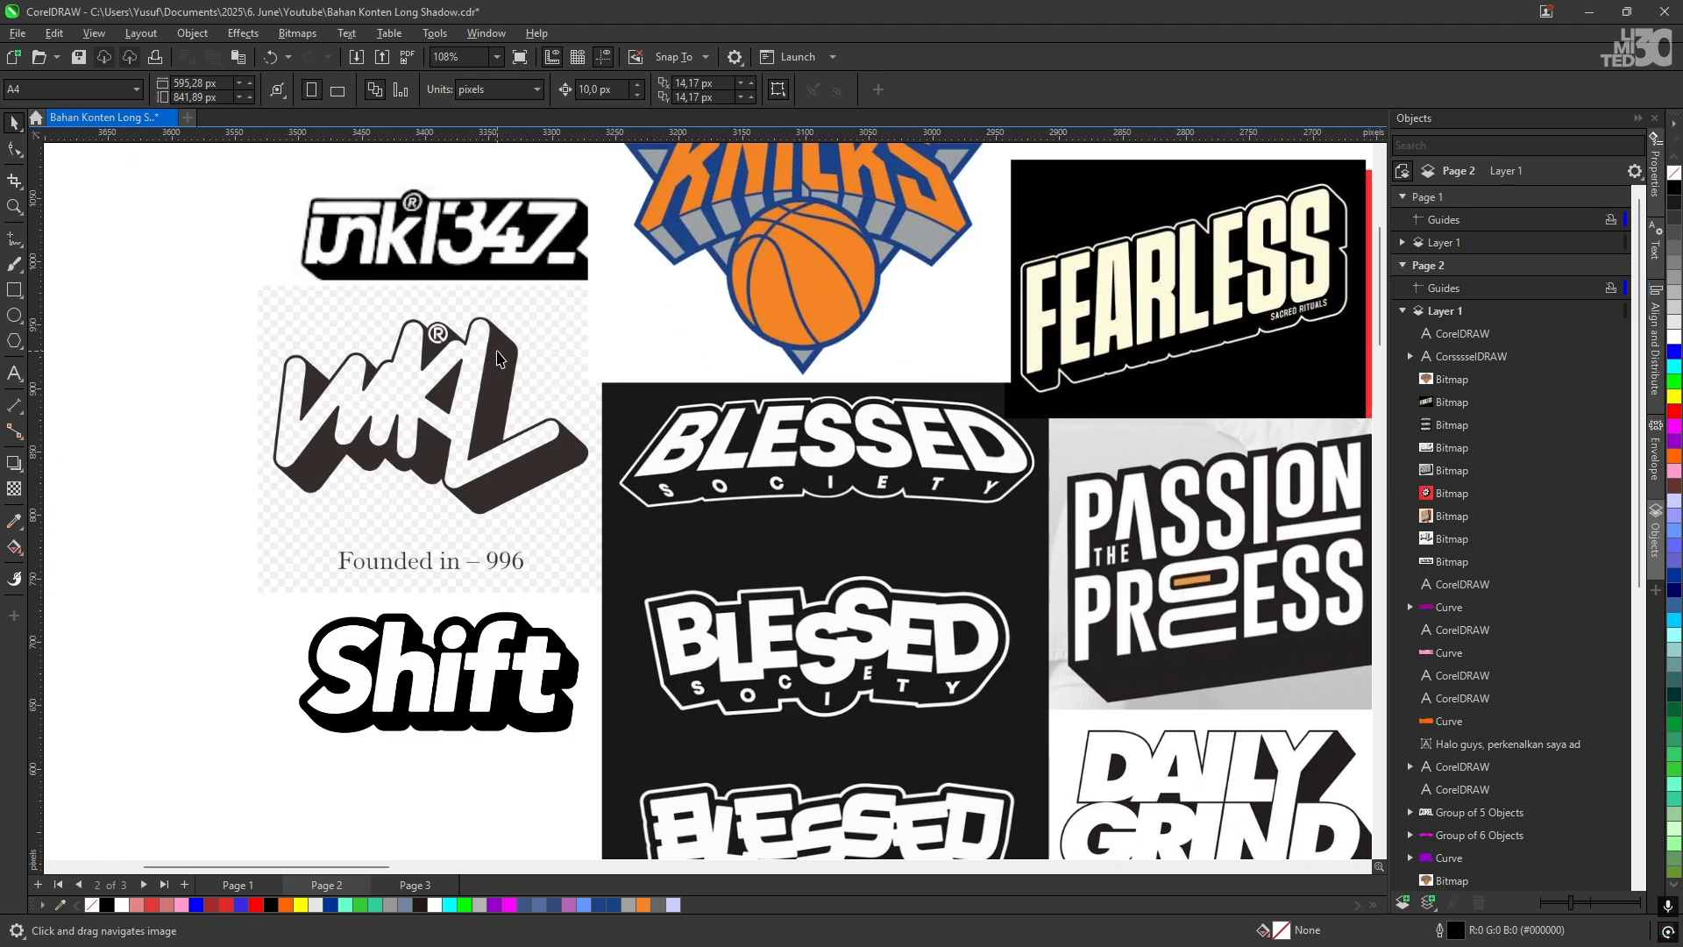
pyautogui.scroll(-3, 506, 344)
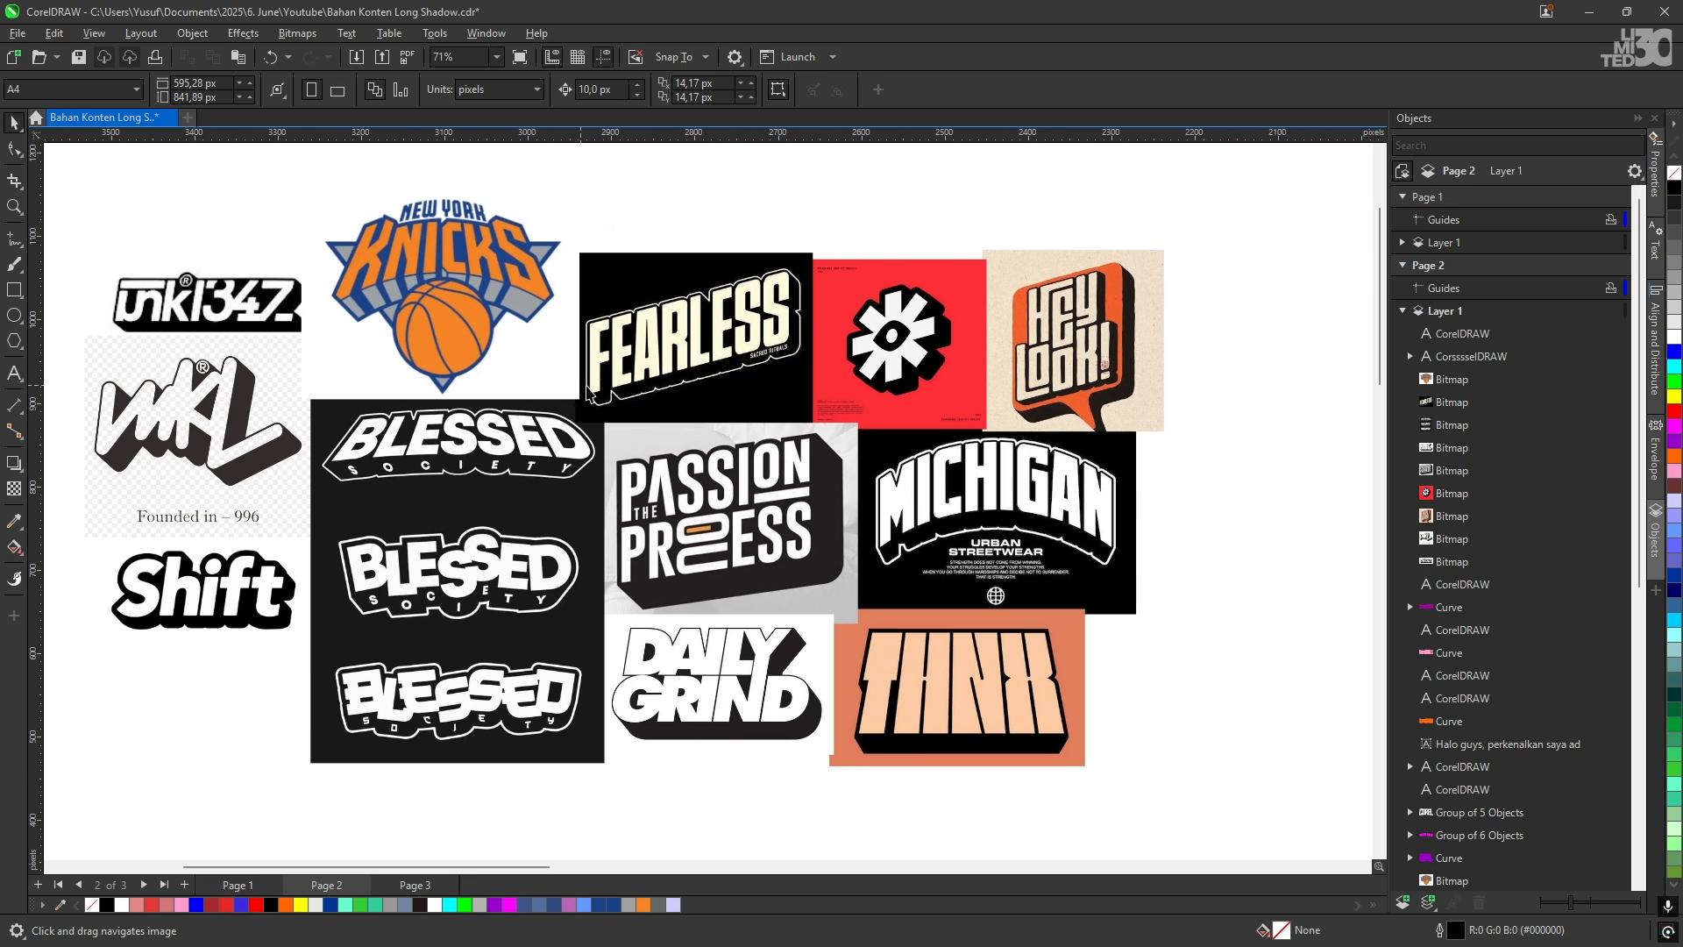
pyautogui.moveTo(667, 403); pyautogui.dragTo(775, 393)
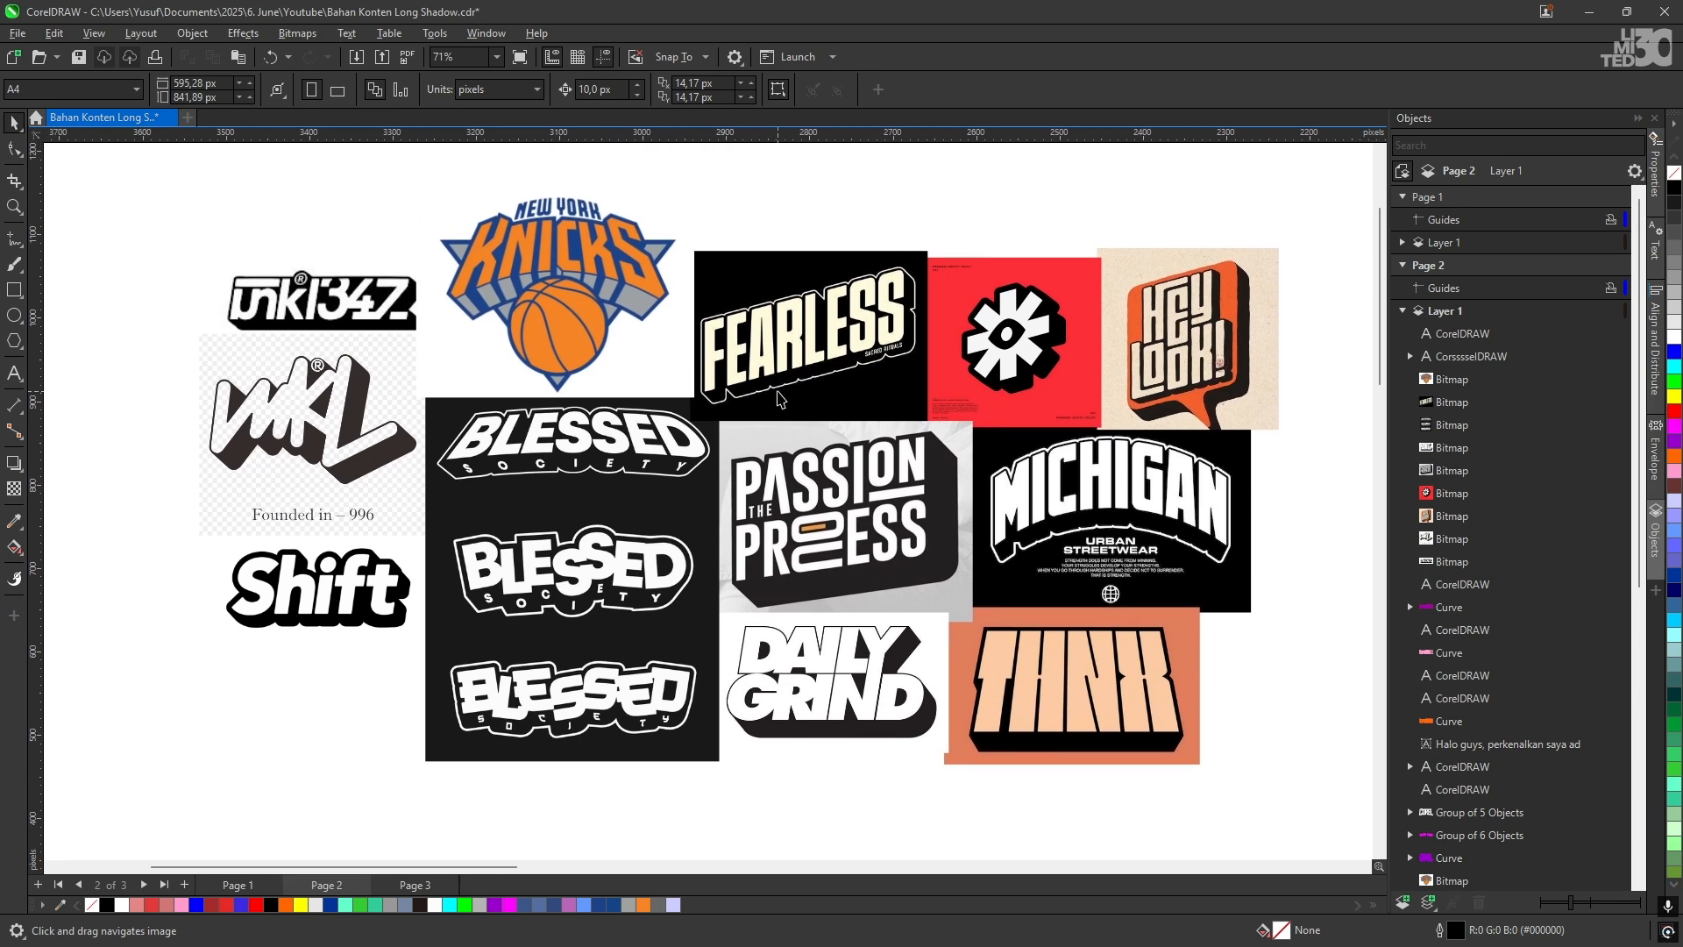
pyautogui.moveTo(605, 397); pyautogui.dragTo(953, 422)
pyautogui.scroll(1, 609, 336)
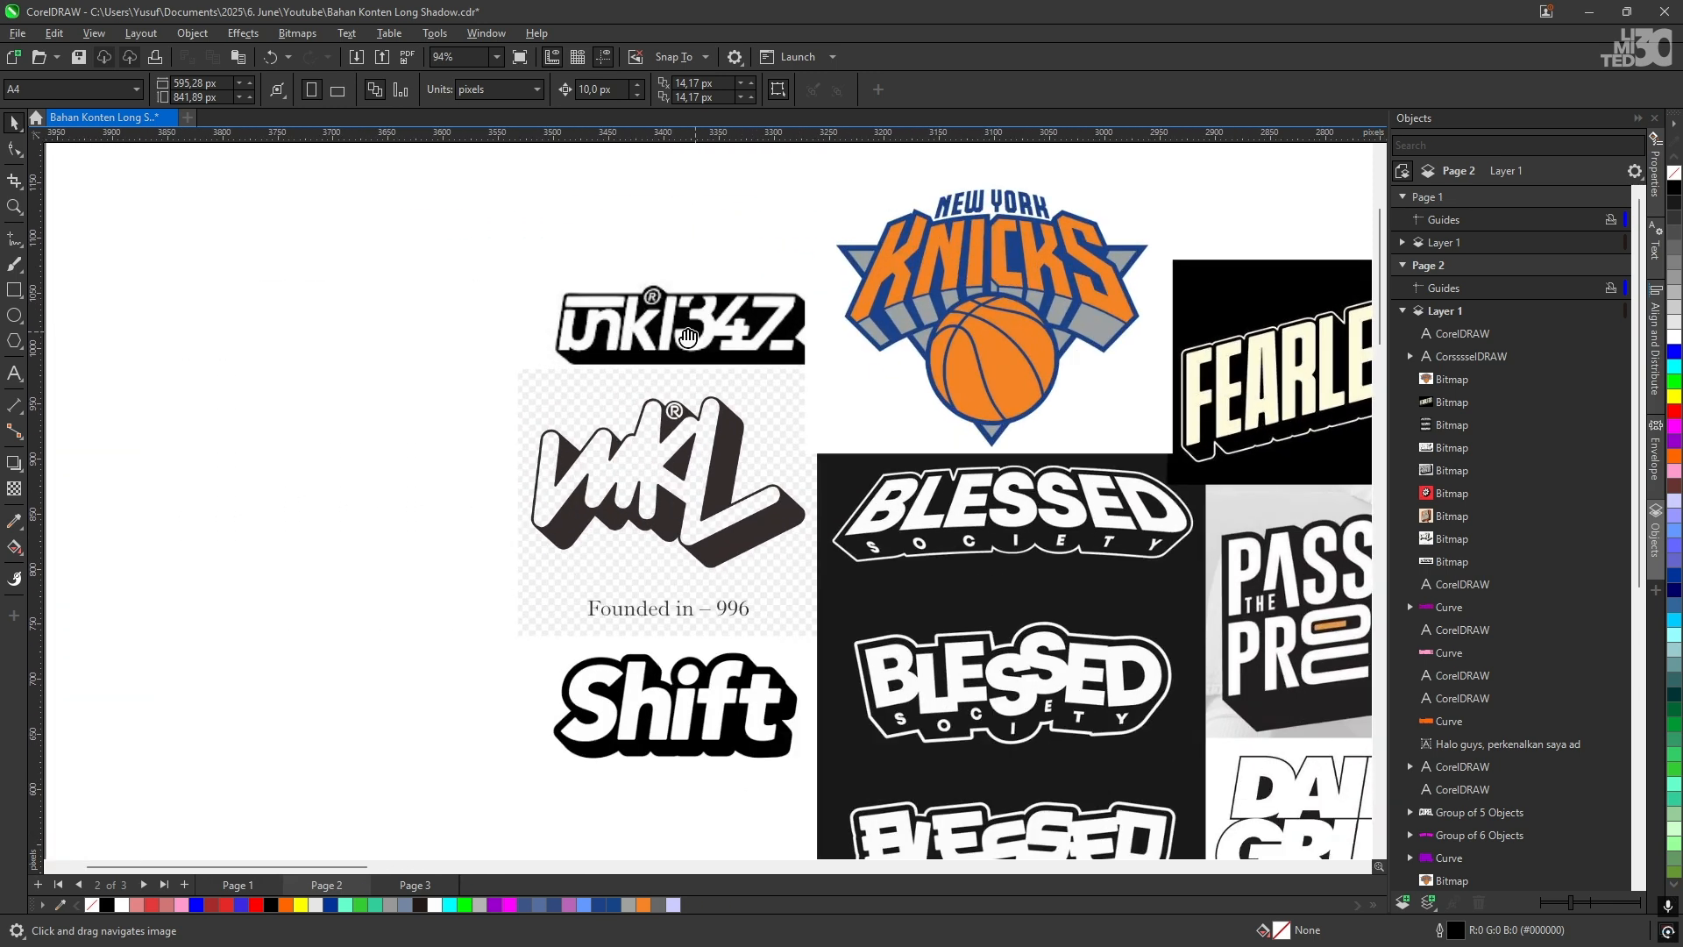
pyautogui.scroll(1, 684, 339)
pyautogui.scroll(-2, 631, 355)
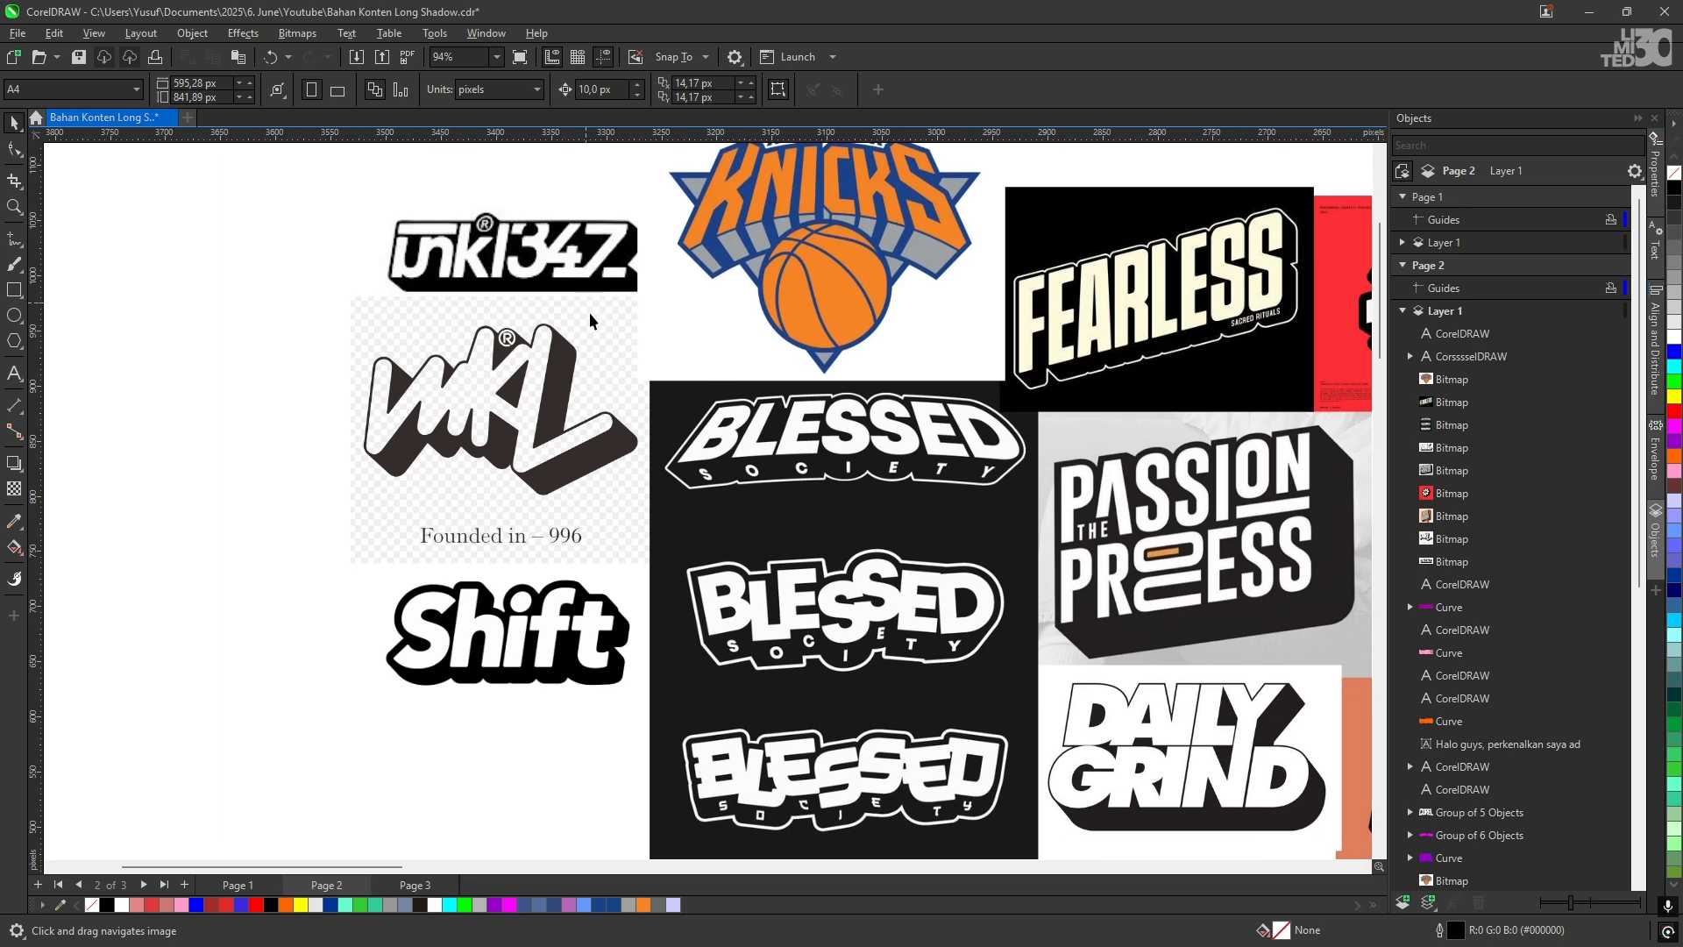
pyautogui.scroll(3, 522, 517)
pyautogui.scroll(-3, 523, 518)
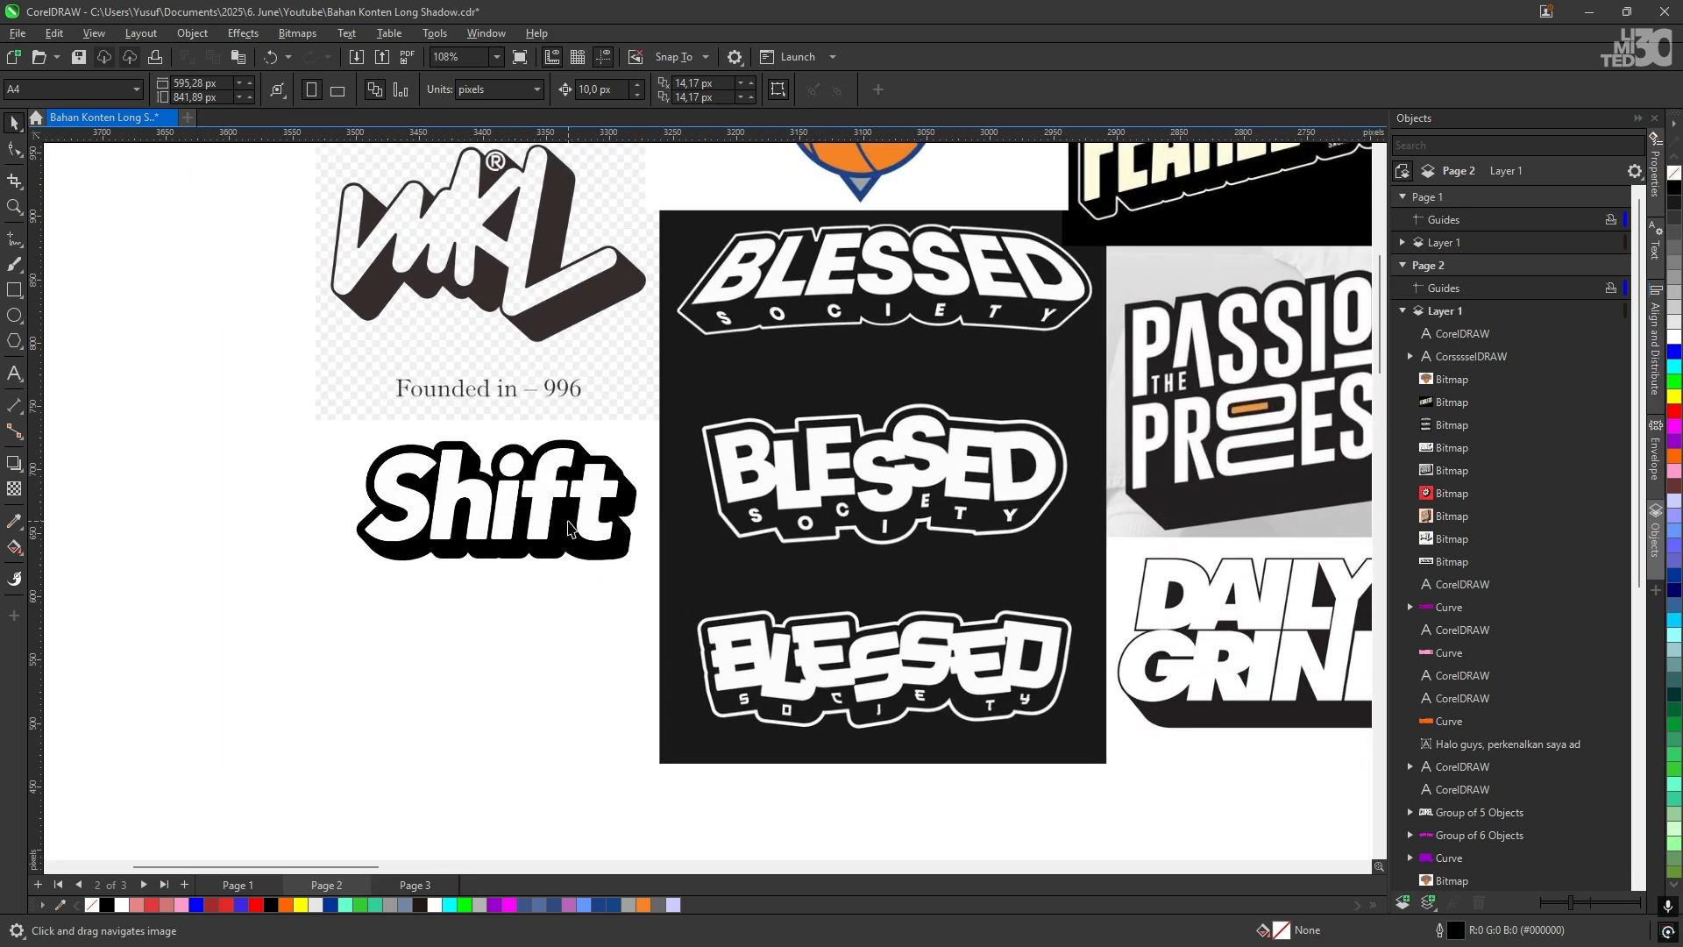
pyautogui.scroll(1, 543, 518)
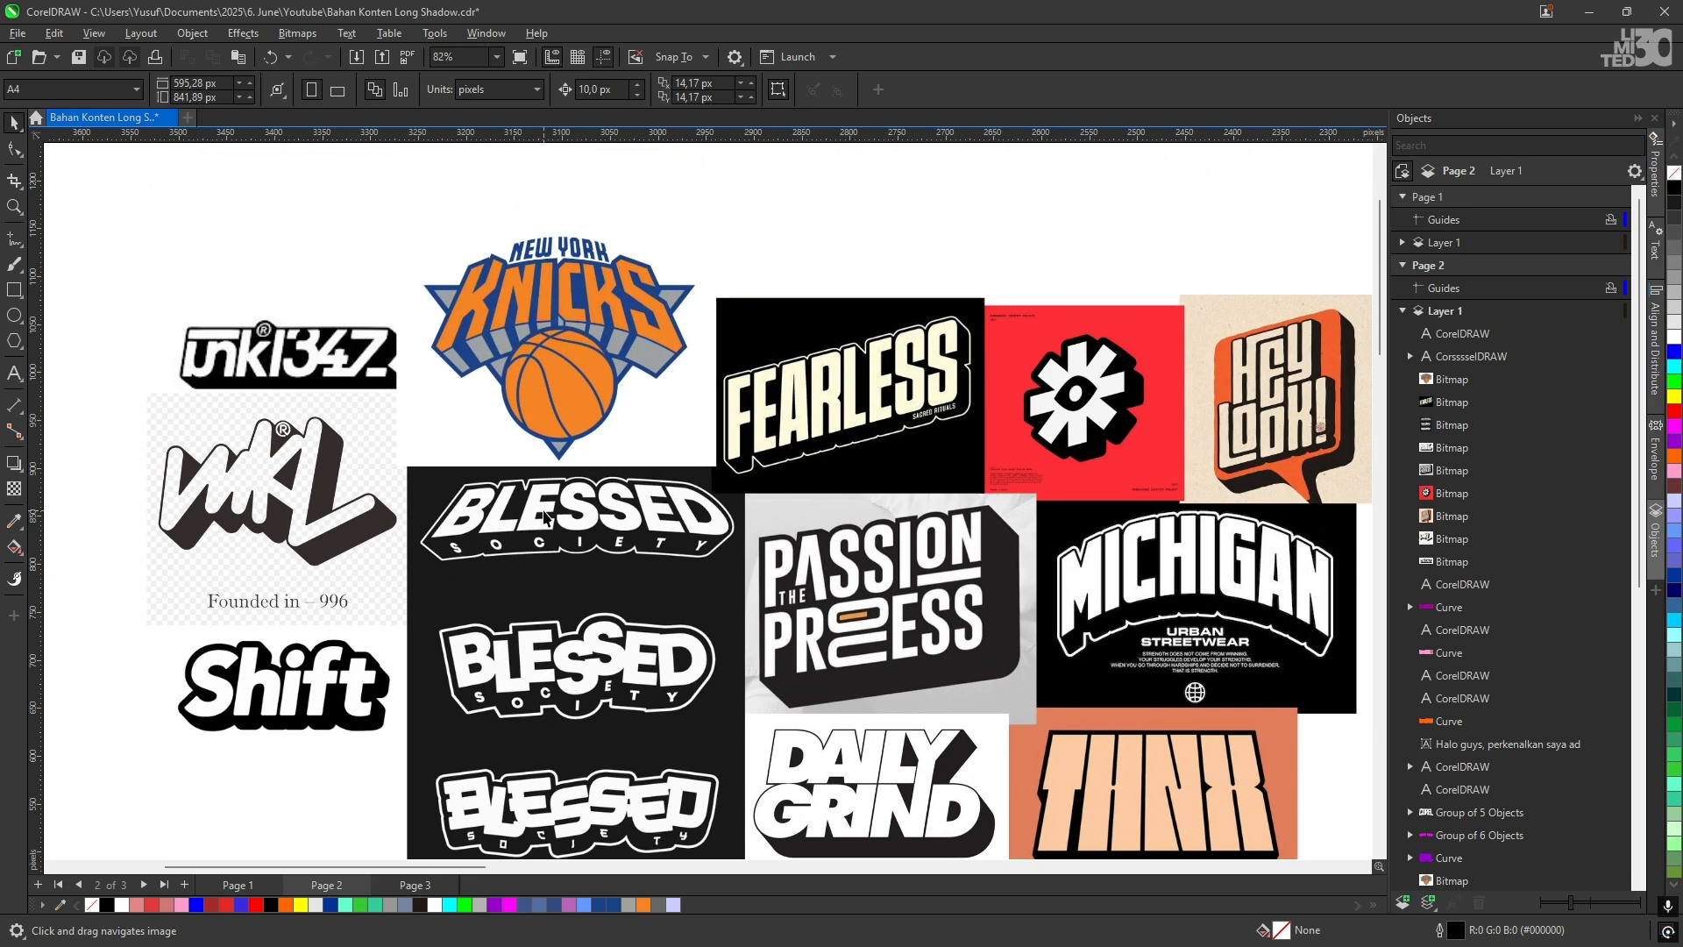
# Step: Select the New York Knicks logo and survey the other long-shadow references, including Passion, Michigan, Hey Look, Daily Grind and THNX
pyautogui.click(593, 307)
pyautogui.scroll(1, 596, 338)
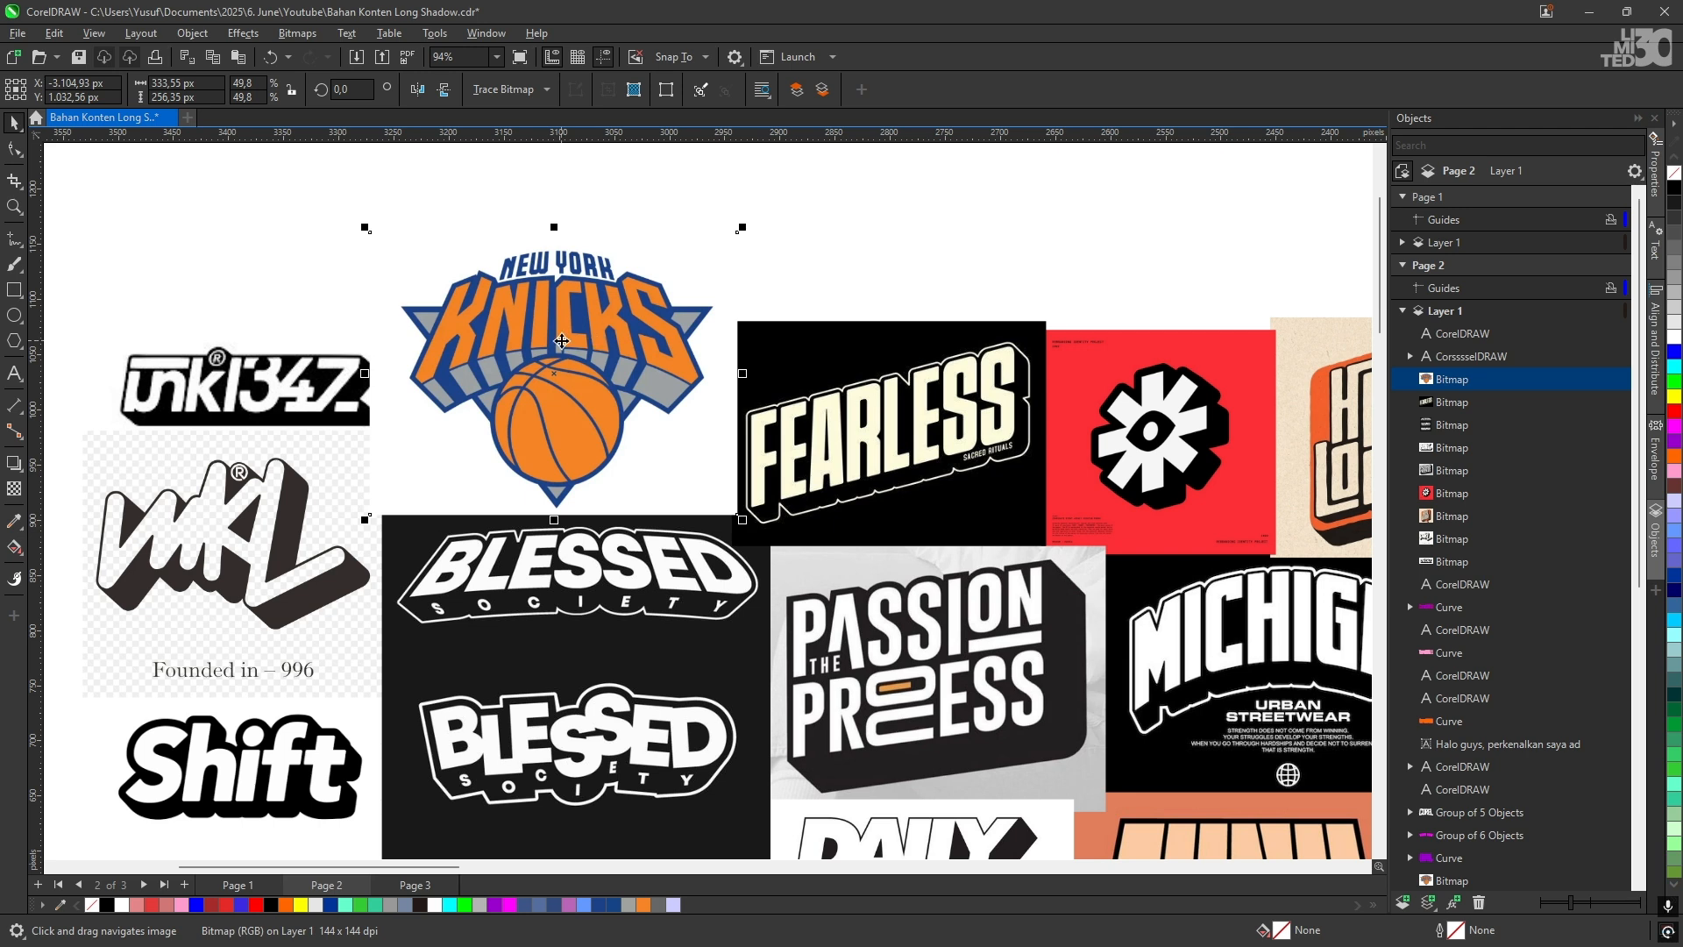
pyautogui.scroll(-1, 637, 359)
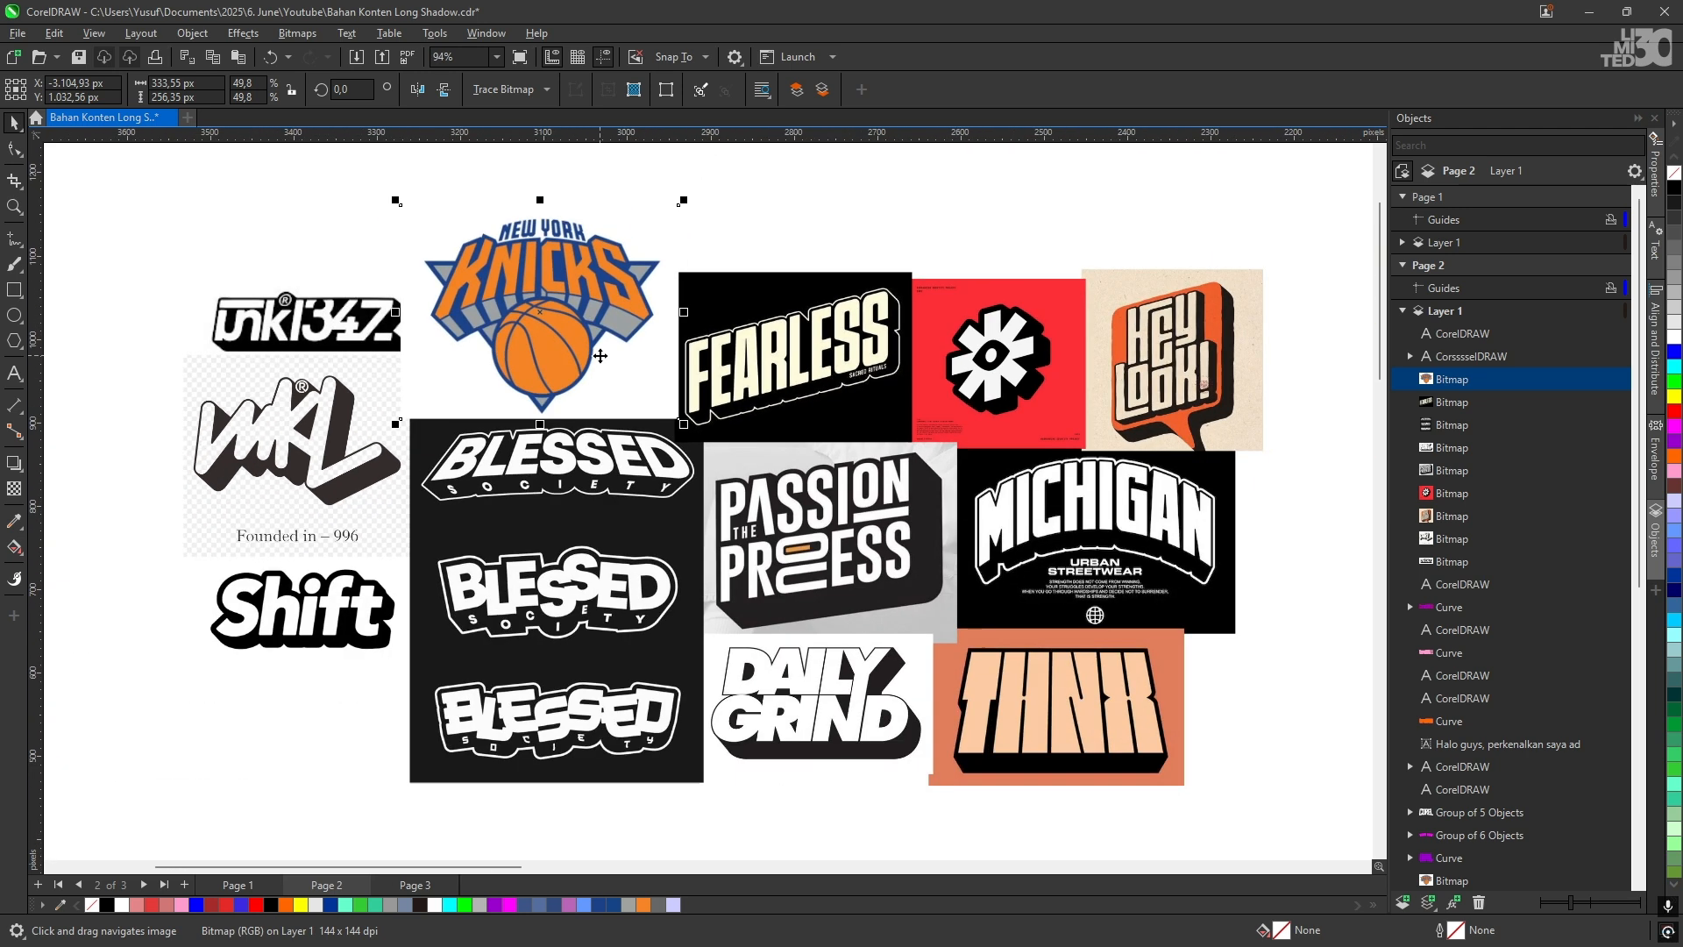
pyautogui.moveTo(600, 355); pyautogui.dragTo(541, 325)
pyautogui.scroll(-1, 541, 324)
pyautogui.scroll(2, 494, 538)
pyautogui.moveTo(610, 450); pyautogui.dragTo(522, 435)
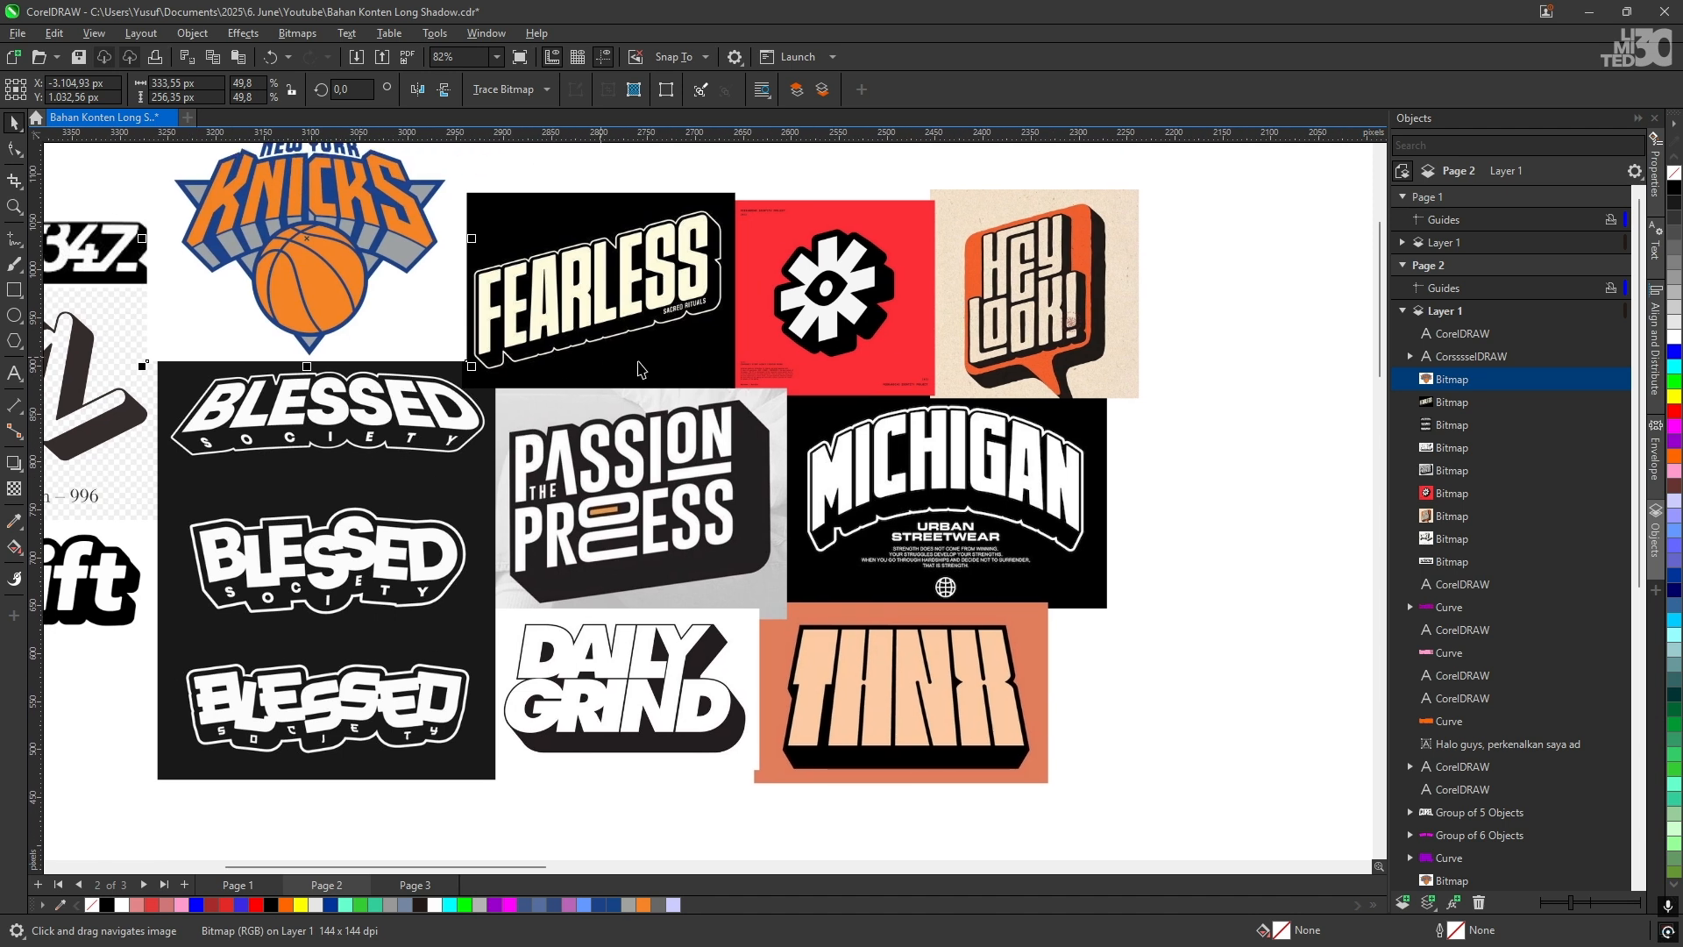
pyautogui.scroll(-2, 639, 362)
pyautogui.moveTo(640, 364); pyautogui.dragTo(674, 377)
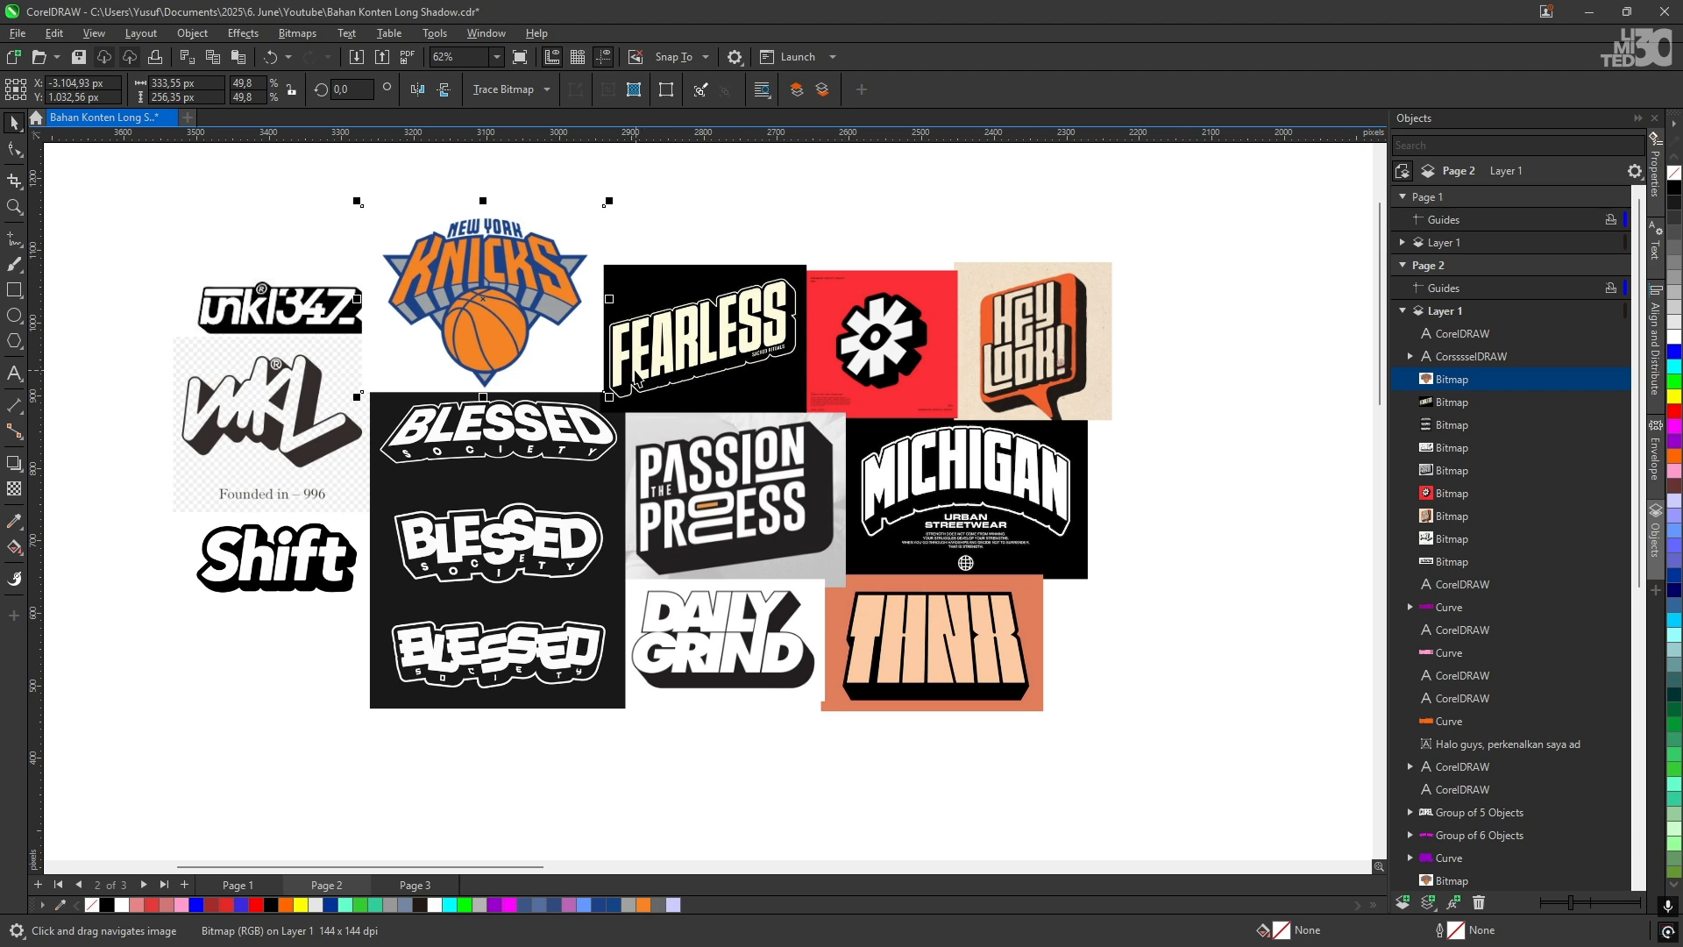
pyautogui.scroll(1, 647, 380)
pyautogui.moveTo(645, 381); pyautogui.dragTo(667, 404)
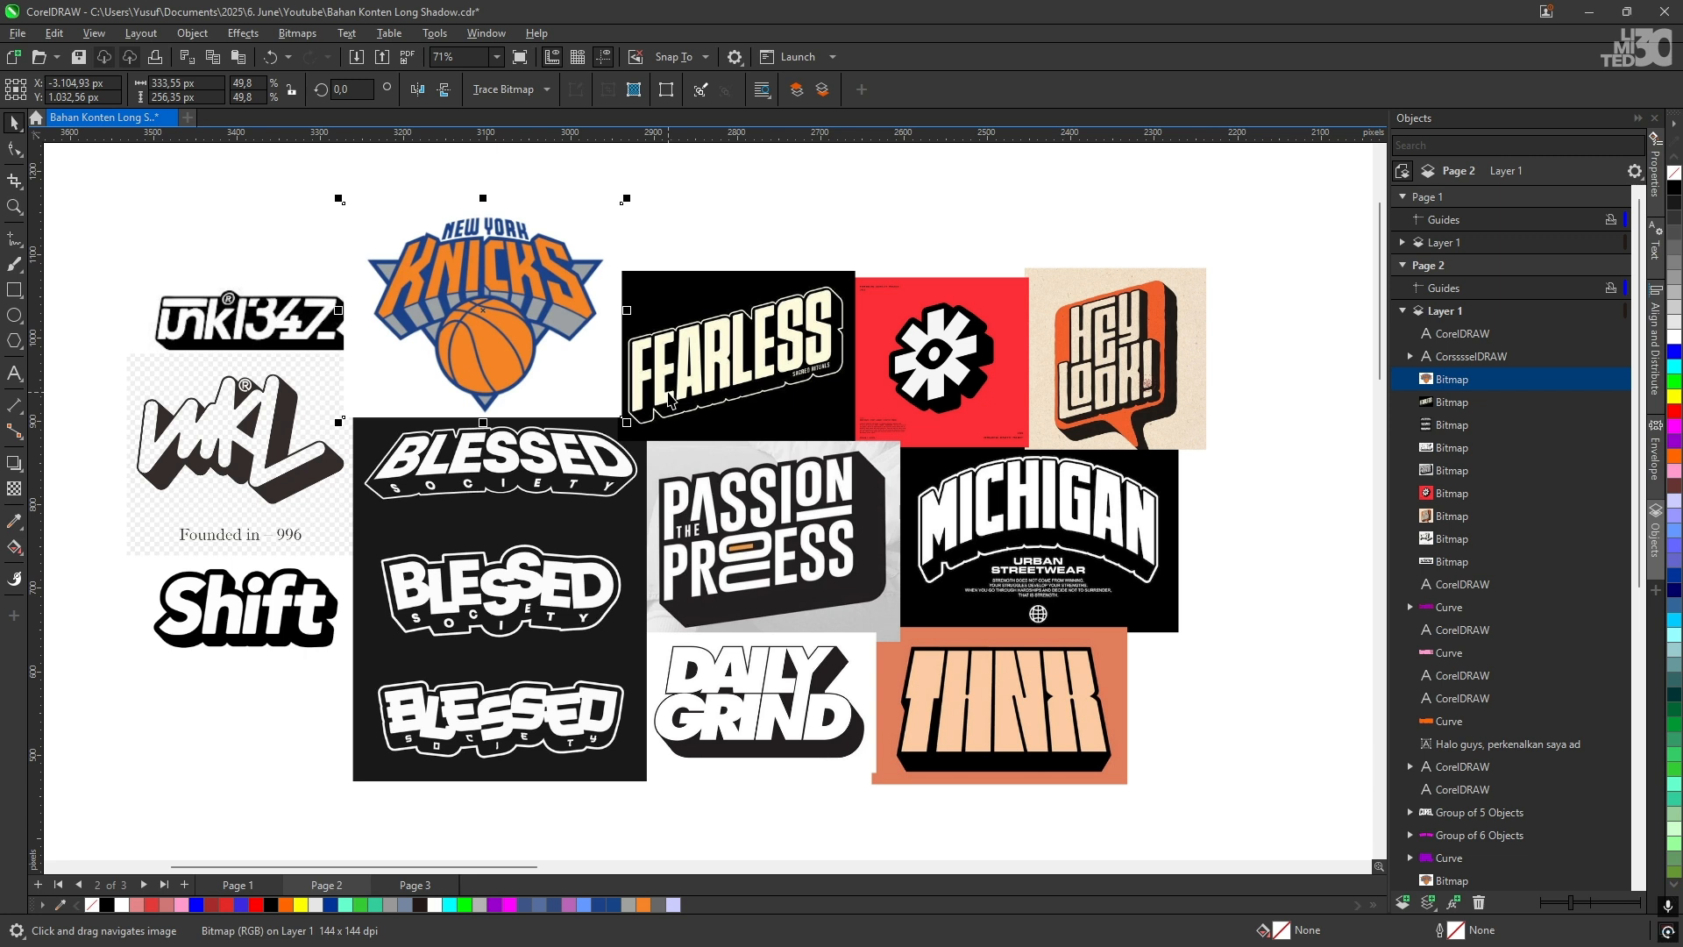
pyautogui.moveTo(676, 406); pyautogui.dragTo(684, 407)
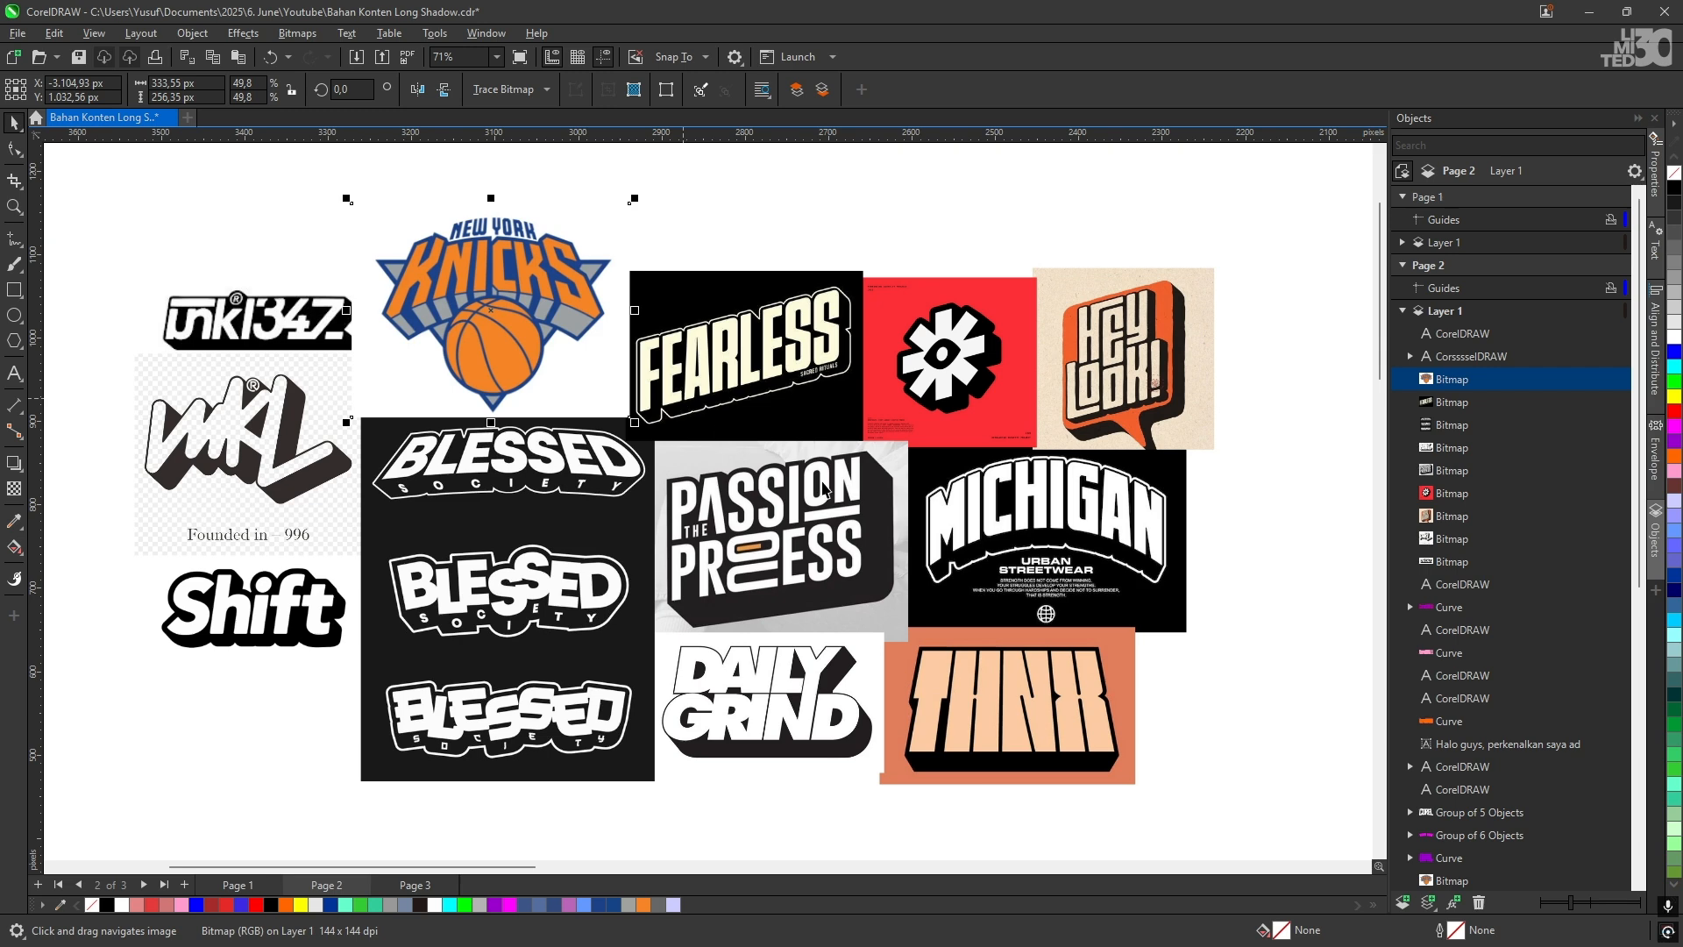
pyautogui.scroll(2, 689, 423)
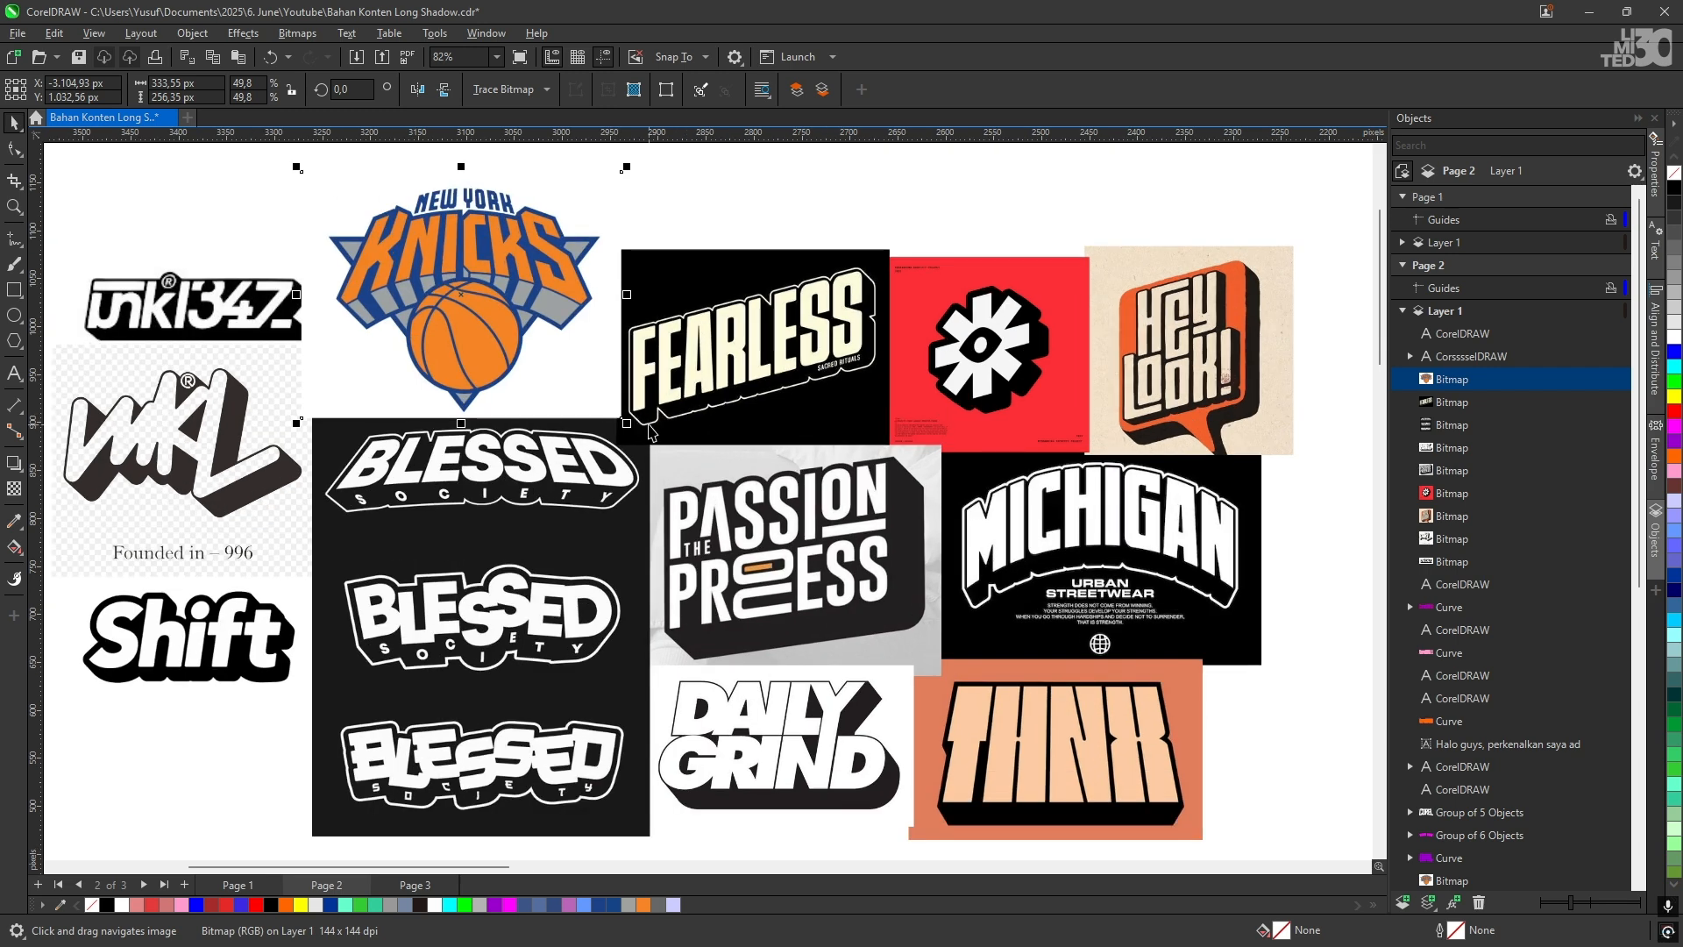
pyautogui.moveTo(637, 463); pyautogui.dragTo(622, 434)
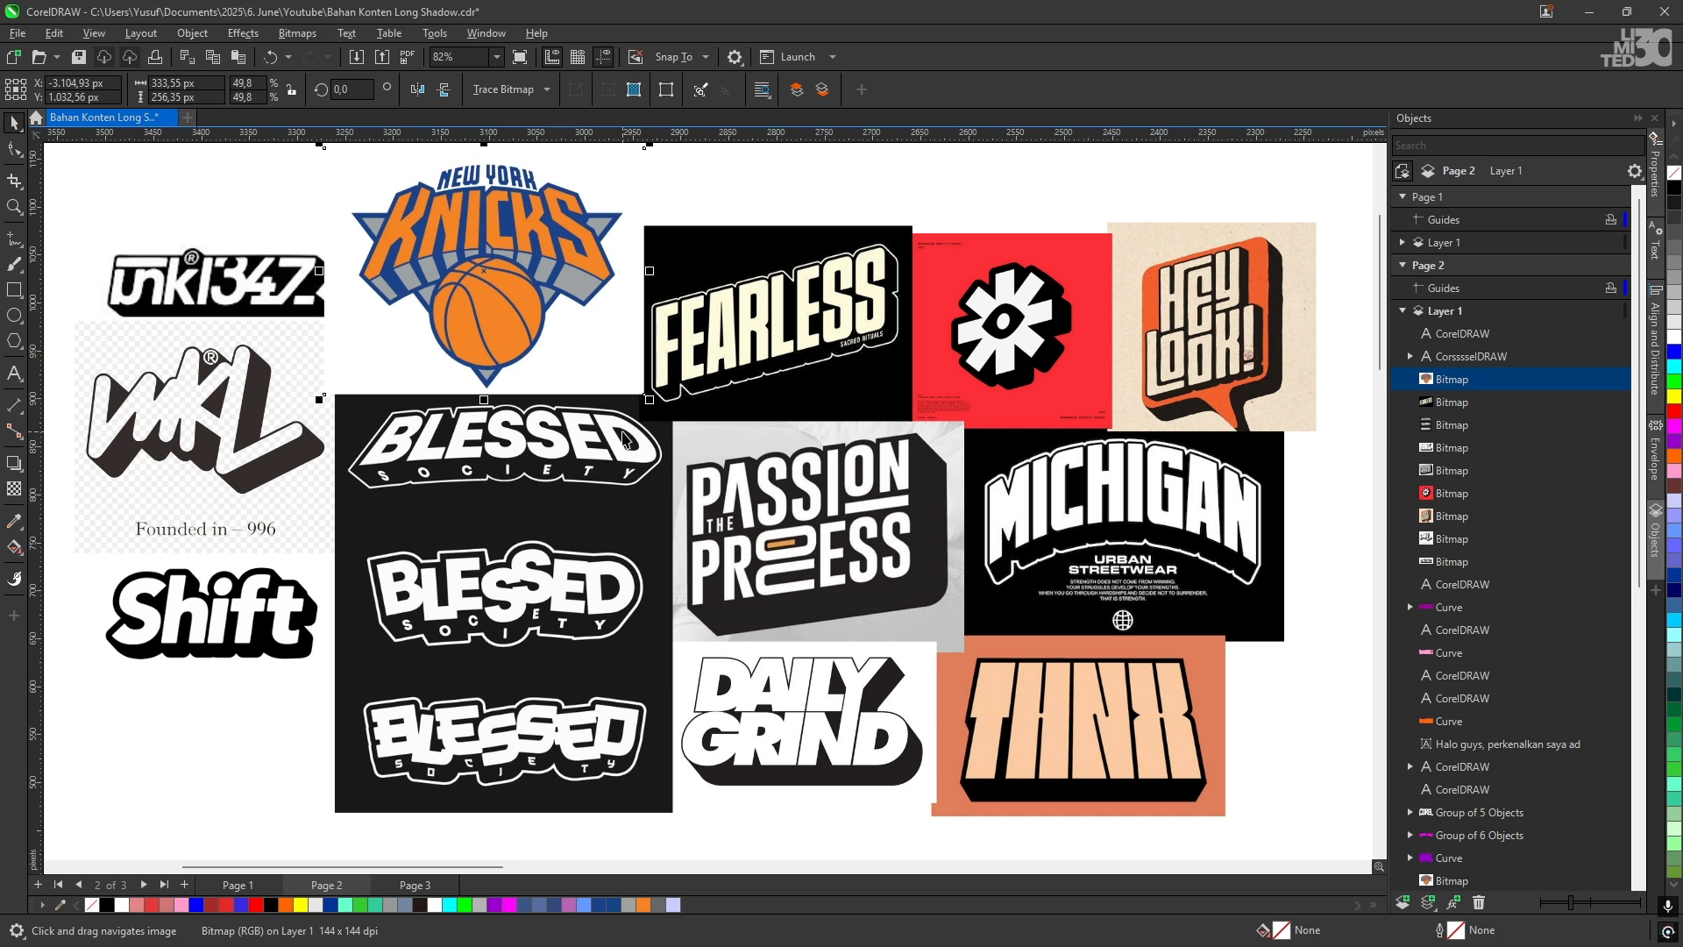
# Step: Examine the 3D/Long Shadow Effects section below the page, with its New Tools and Oldschool CorelDRAW lettering samples
pyautogui.scroll(-2, 624, 438)
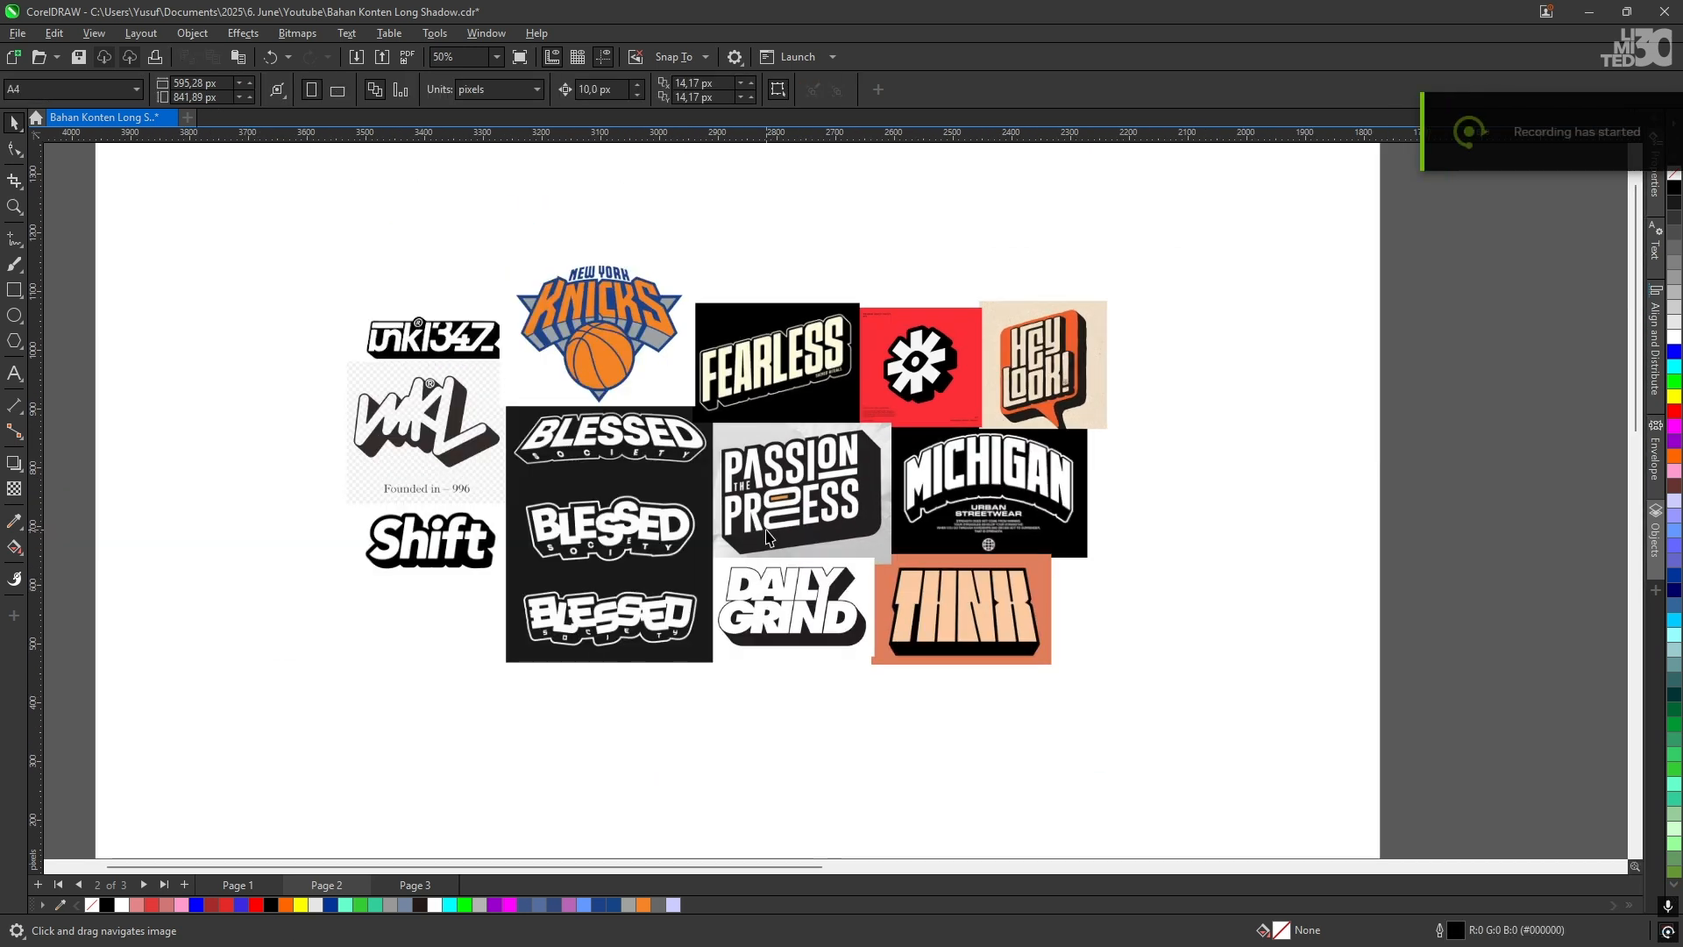
pyautogui.scroll(-8, 778, 316)
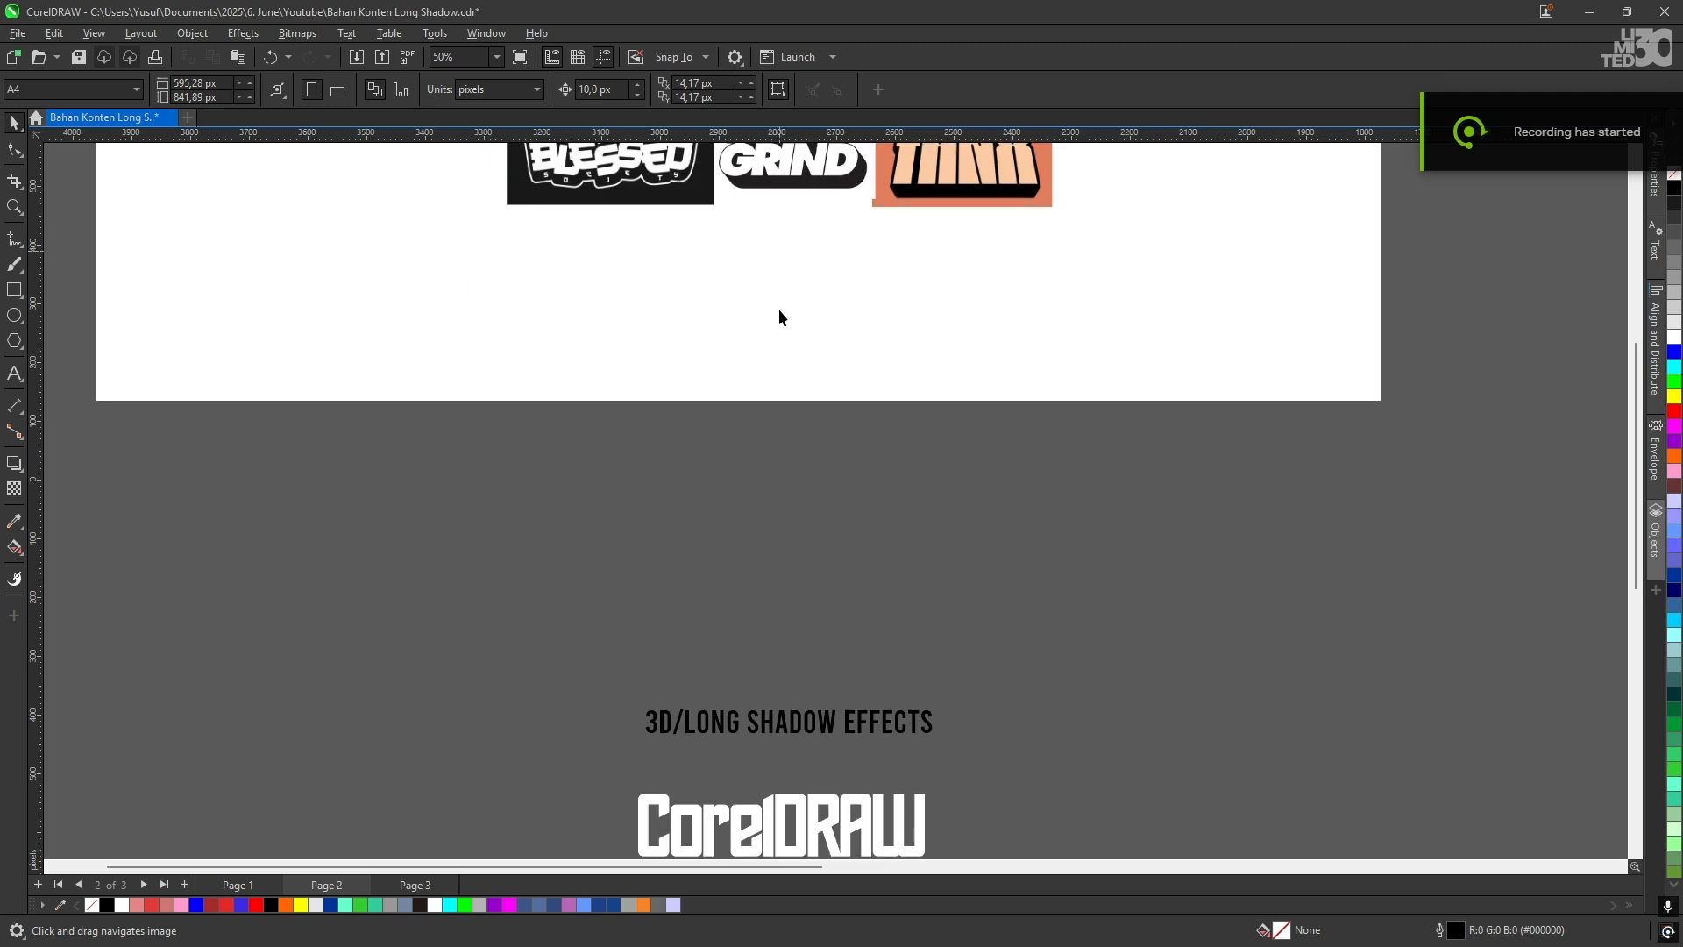
pyautogui.scroll(-2, 763, 535)
pyautogui.scroll(2, 785, 496)
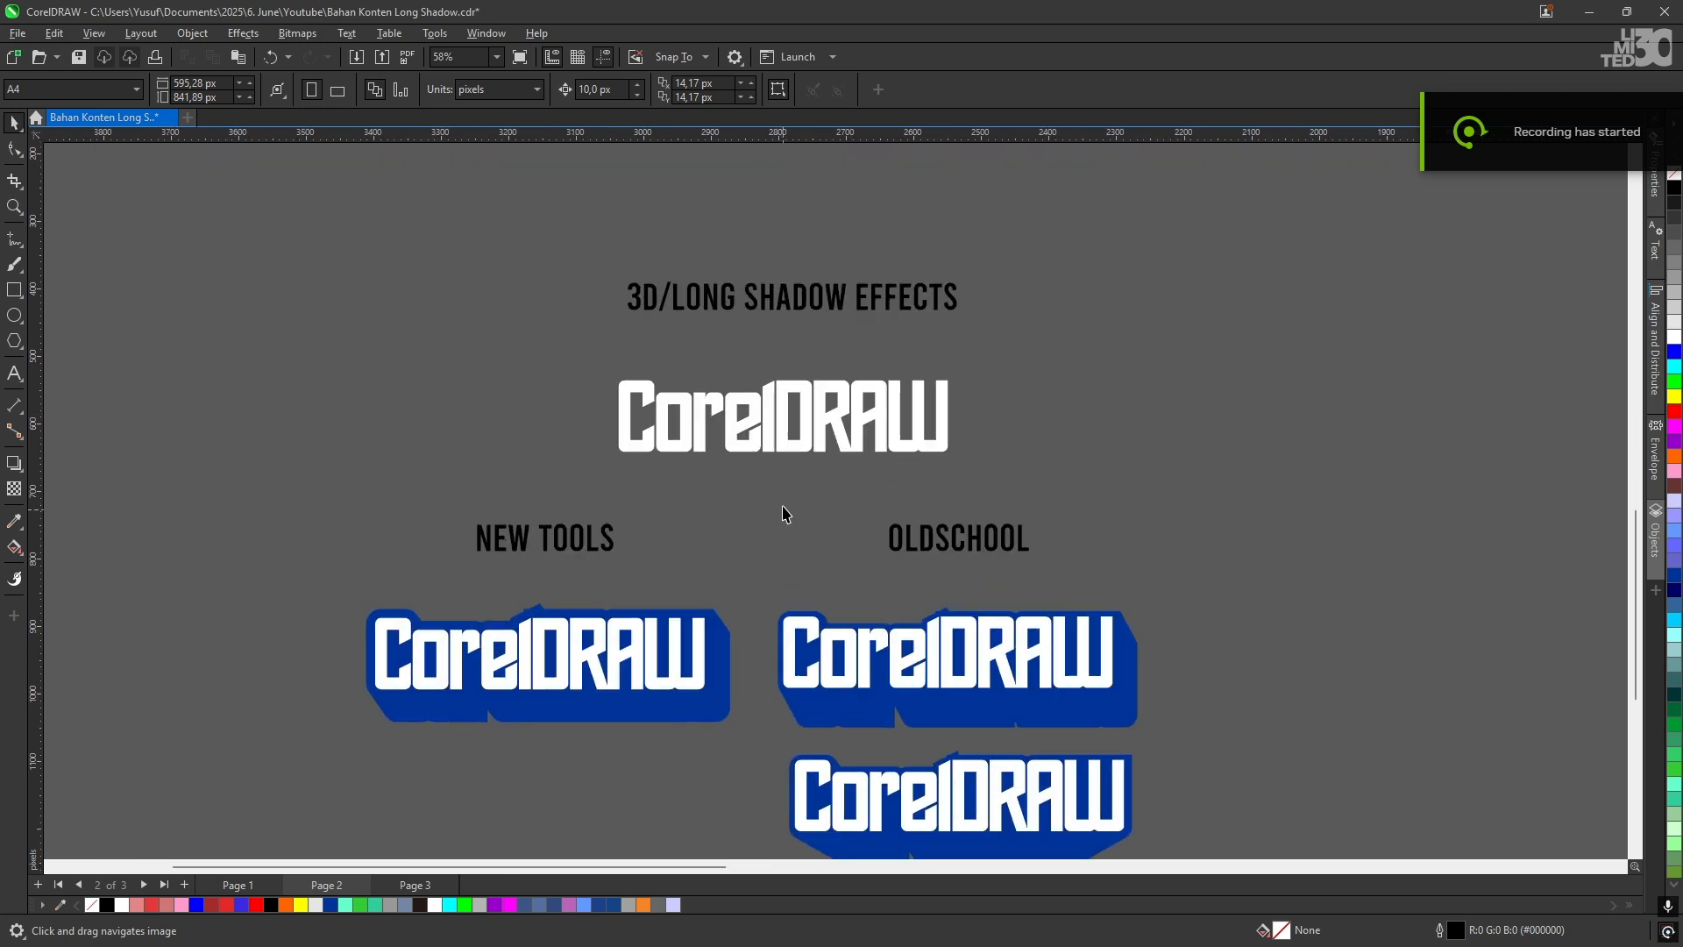
pyautogui.moveTo(786, 481); pyautogui.dragTo(800, 537)
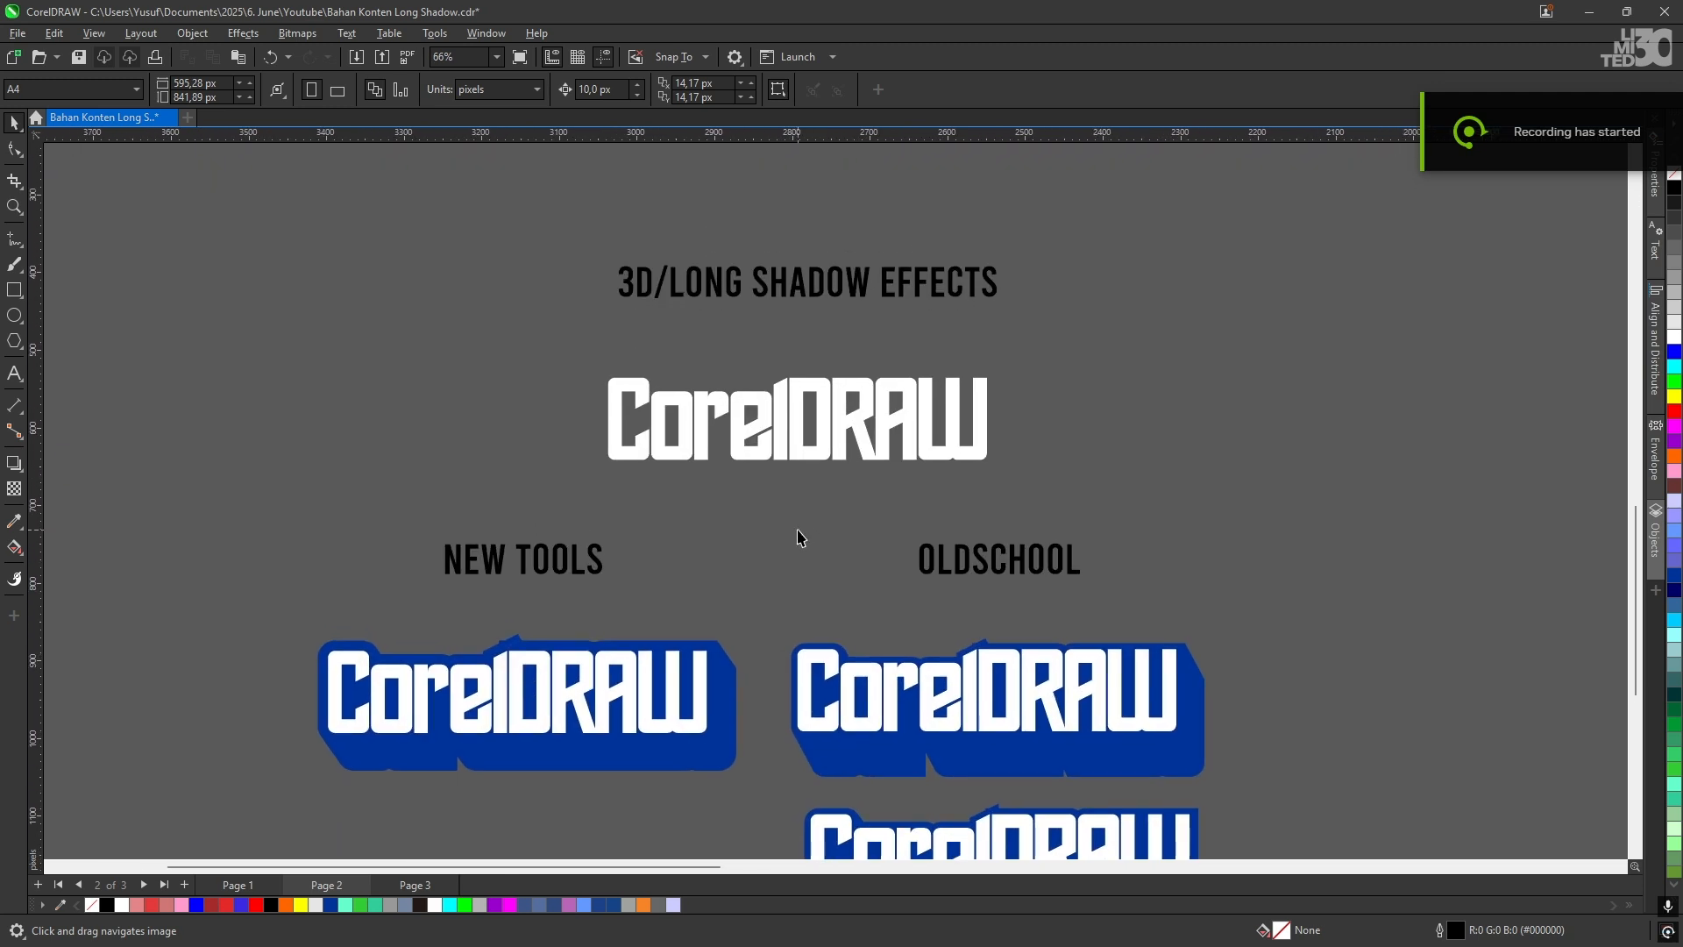
pyautogui.scroll(-1, 783, 463)
pyautogui.moveTo(786, 186); pyautogui.dragTo(803, 779)
pyautogui.scroll(-3, 805, 579)
pyautogui.scroll(2, 776, 260)
pyautogui.moveTo(761, 271); pyautogui.dragTo(780, 412)
pyautogui.scroll(-10, 793, 487)
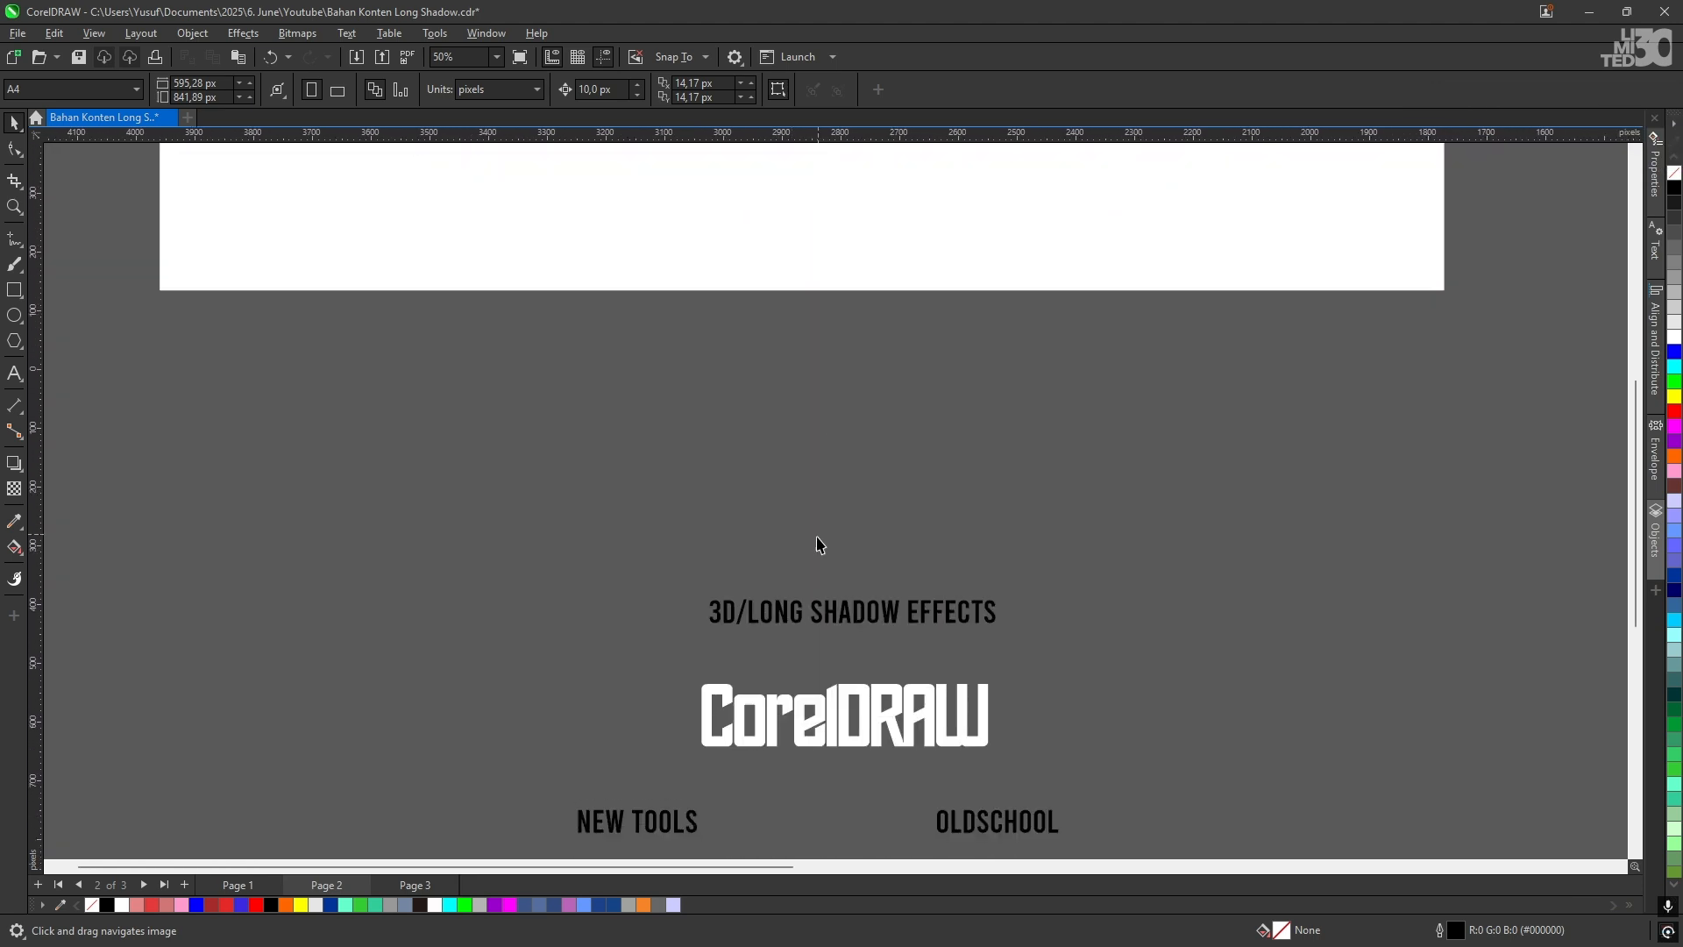
pyautogui.scroll(-2, 820, 460)
pyautogui.scroll(1, 902, 429)
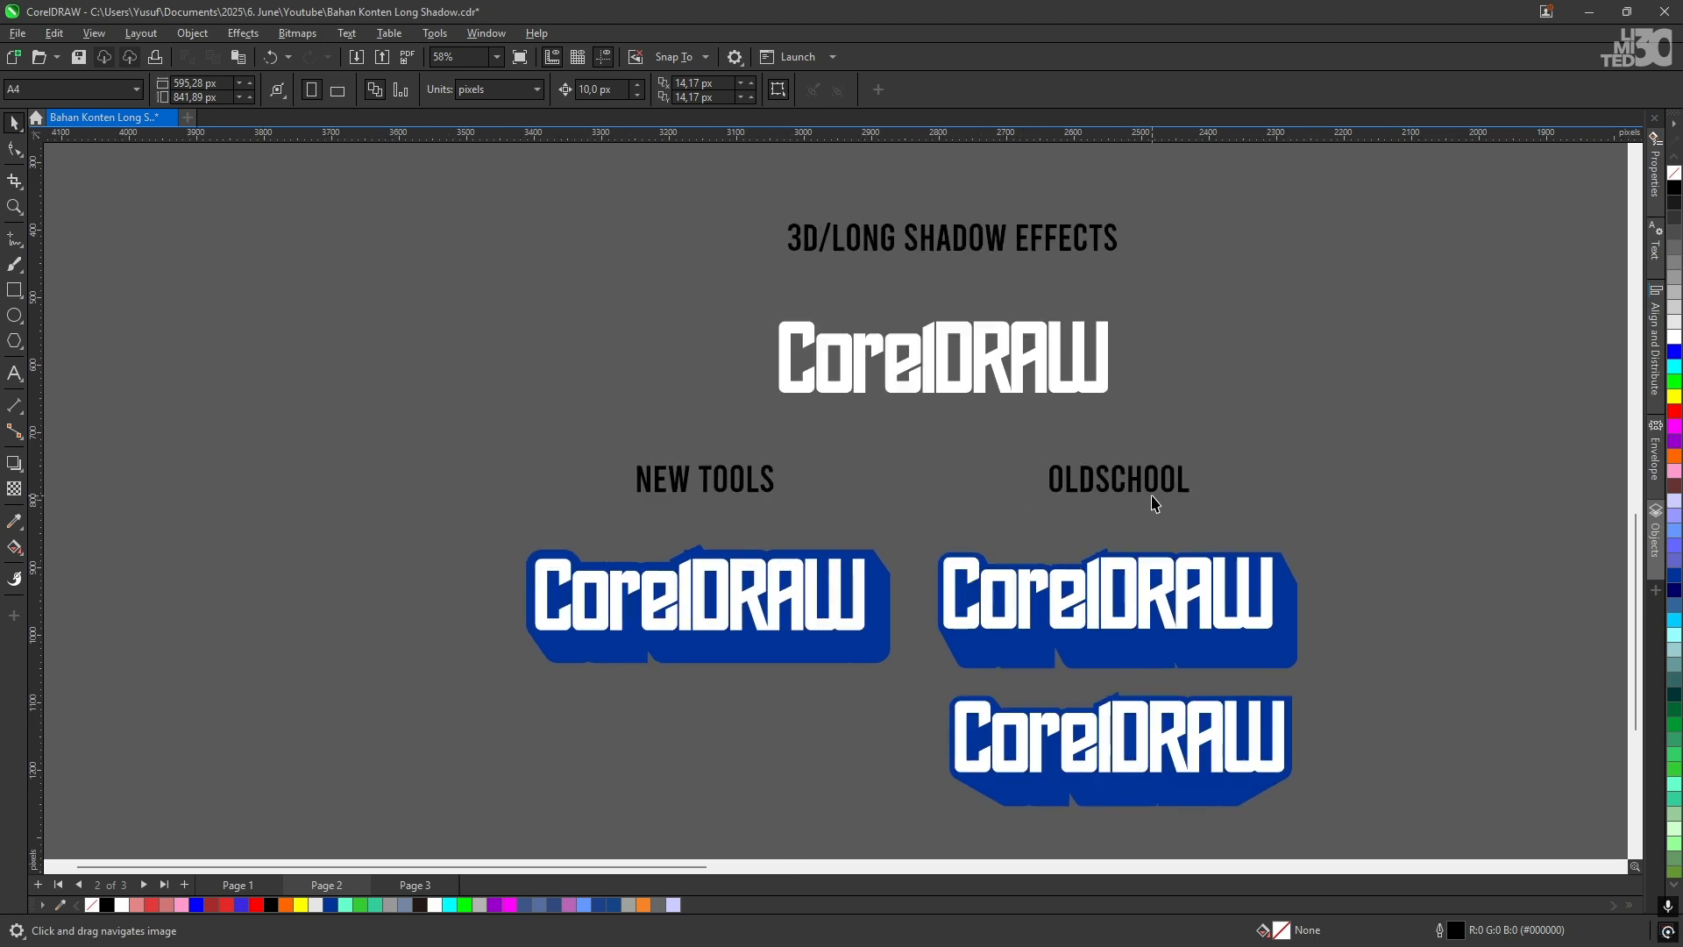
pyautogui.scroll(1, 710, 496)
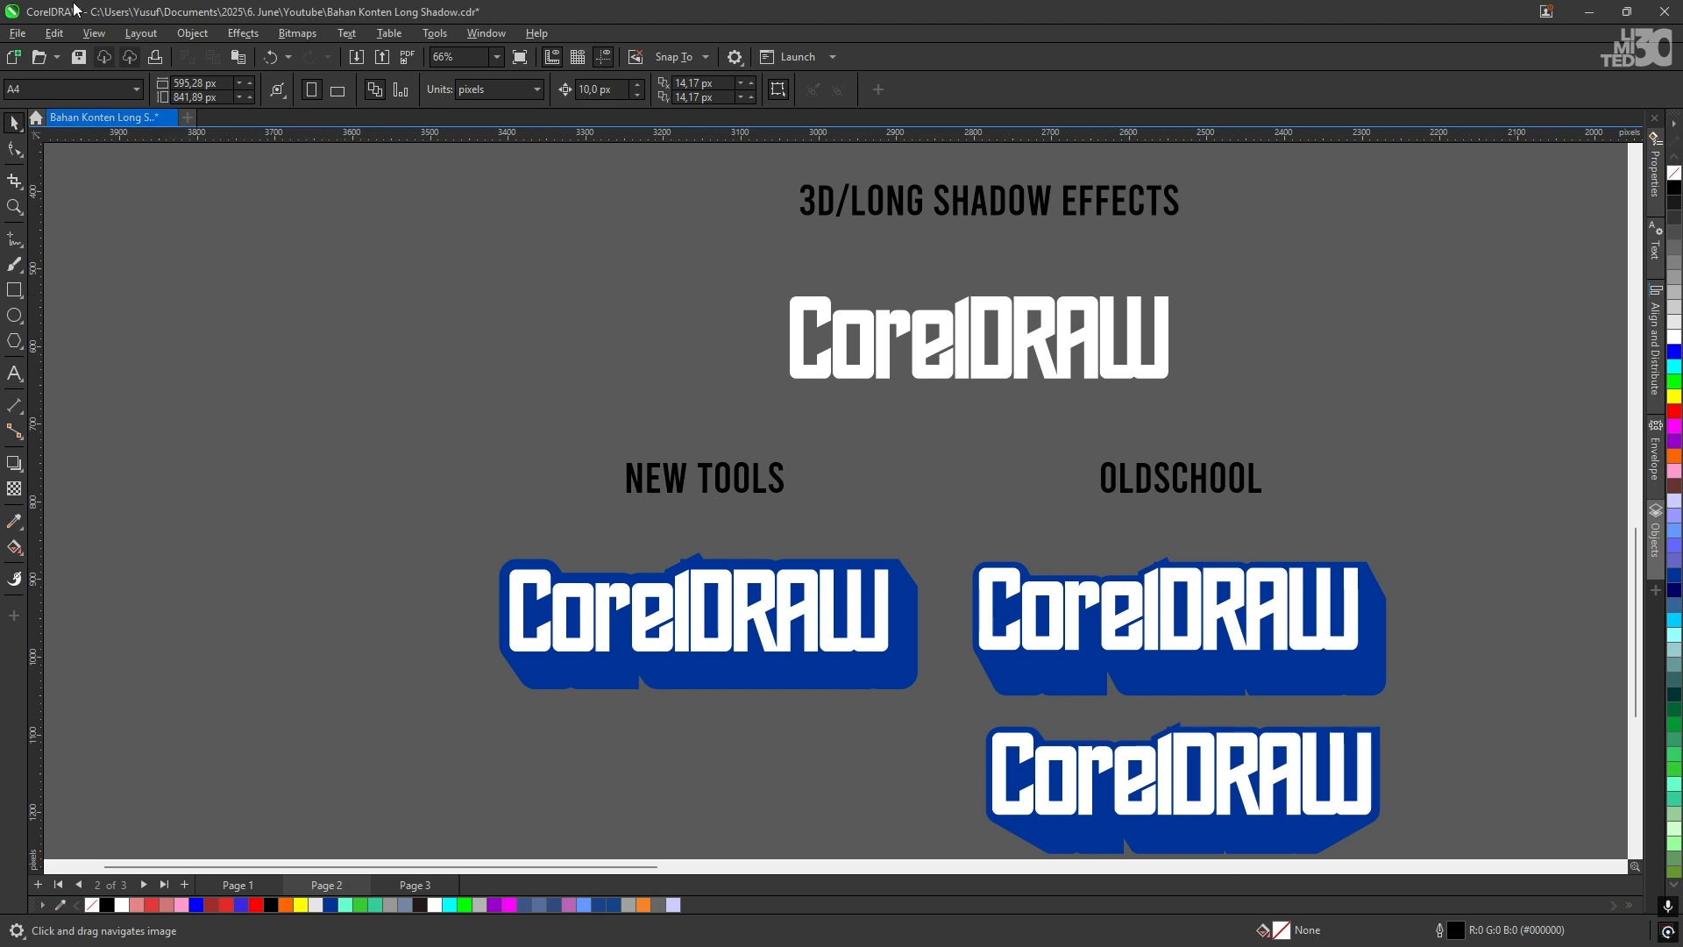
pyautogui.moveTo(800, 486); pyautogui.dragTo(722, 454)
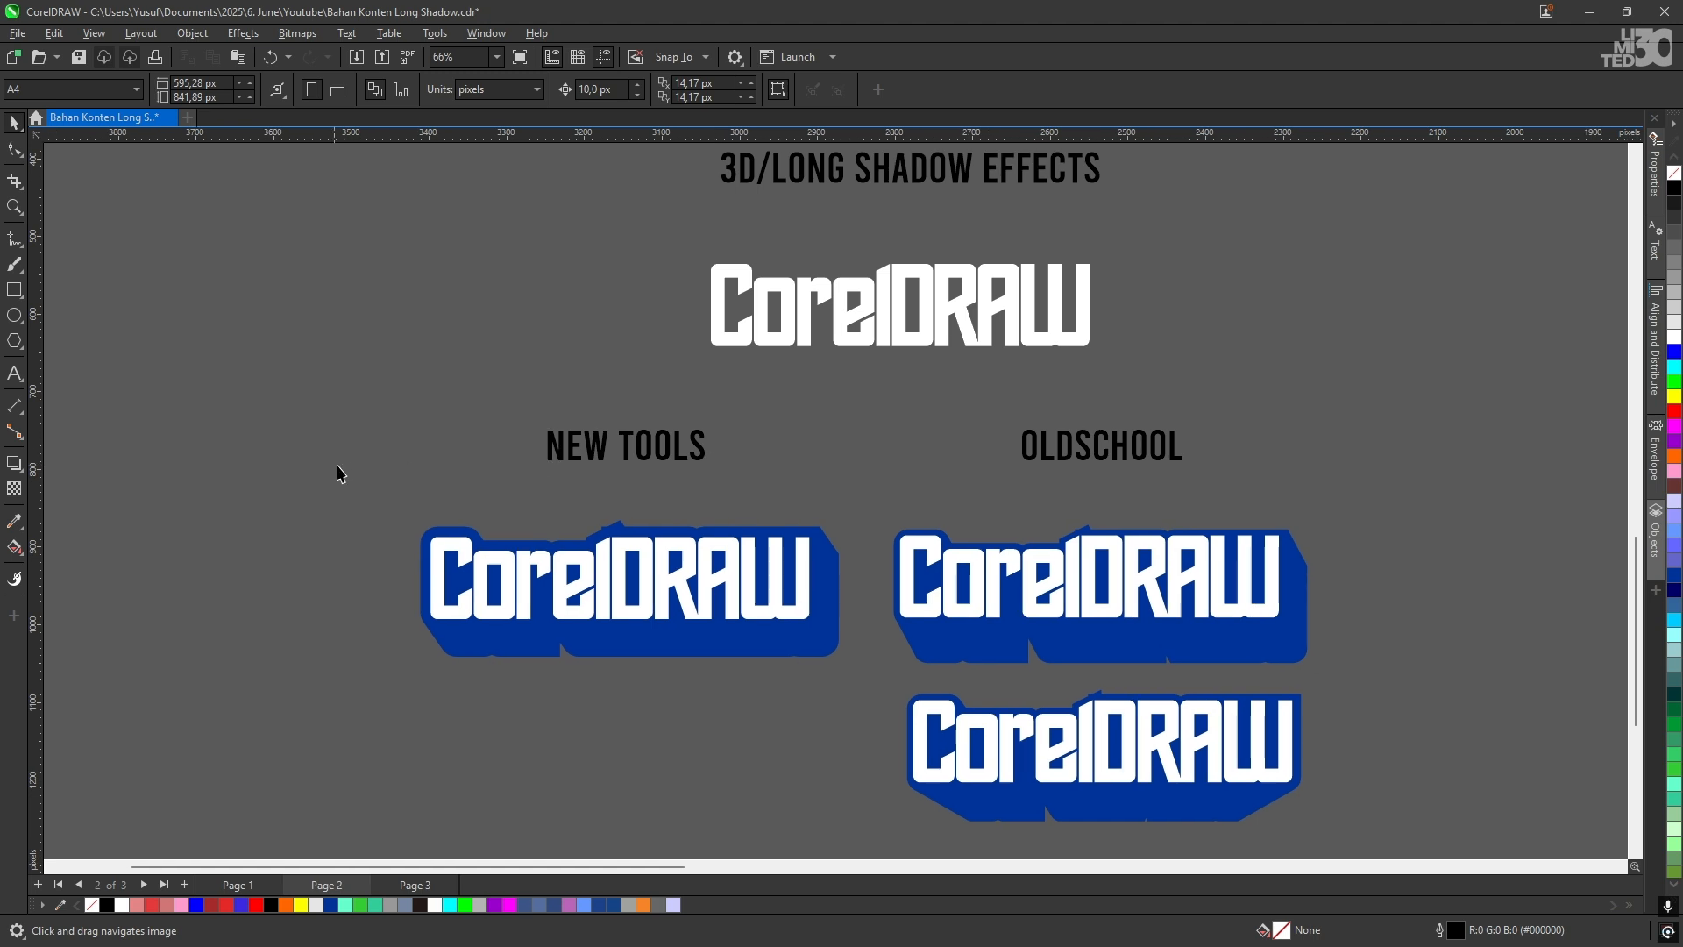
# Step: Look up Block Shadow among the effect tools and compare the New Tools sample with the two Oldschool samples
pyautogui.click(13, 467)
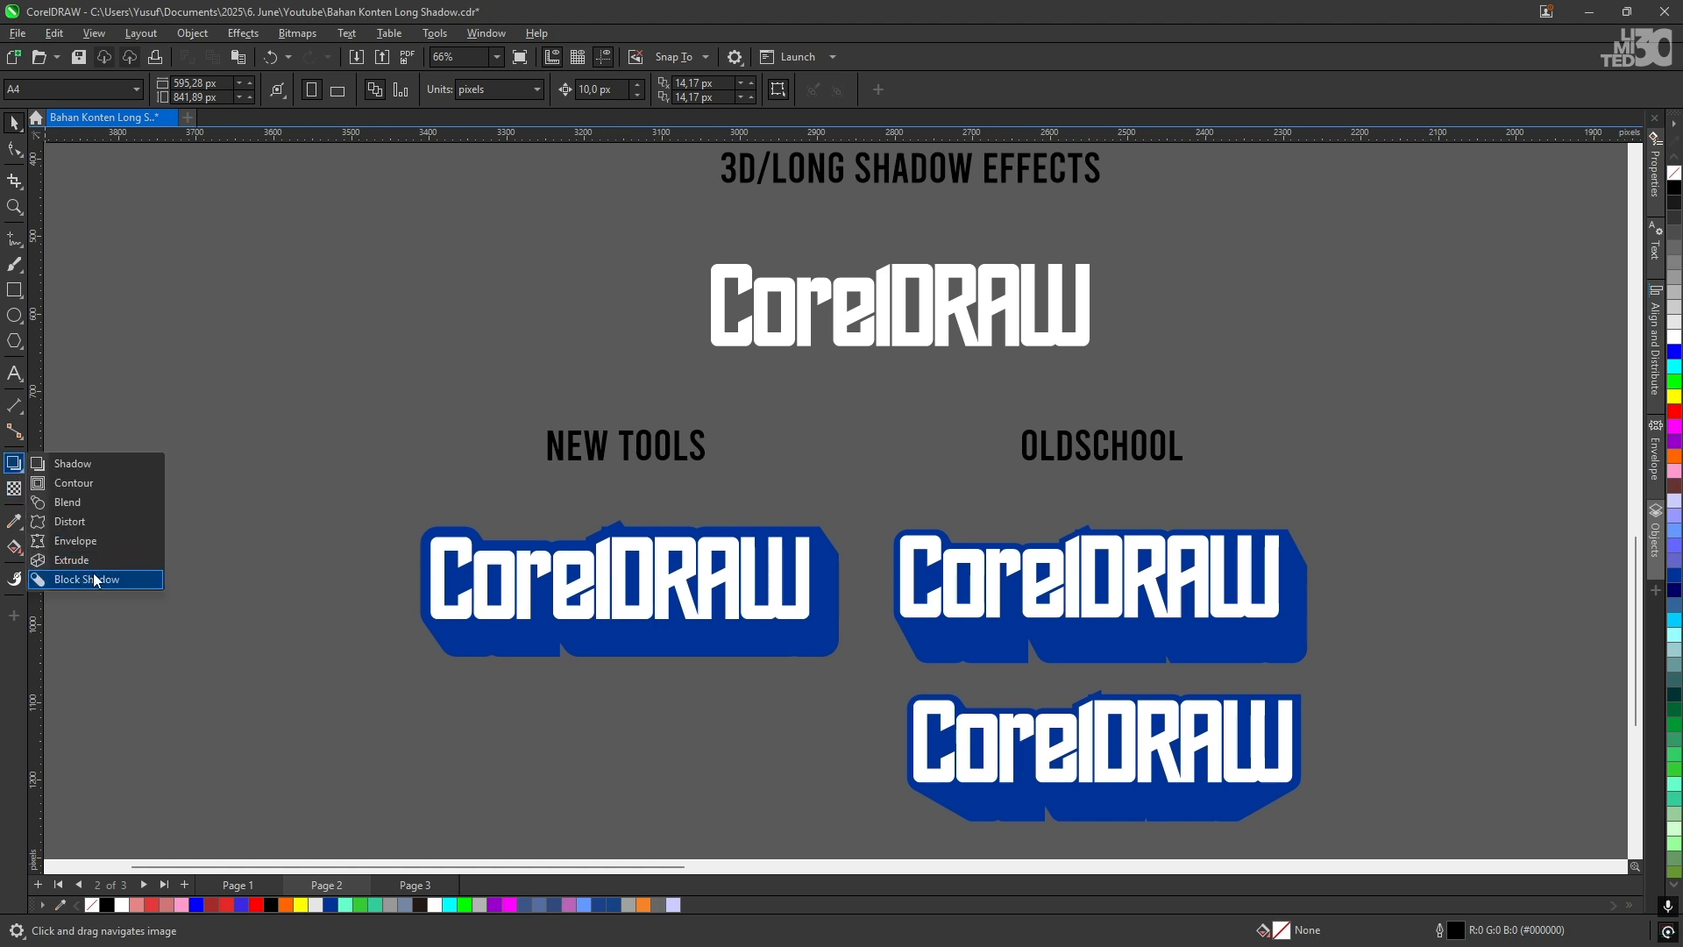
pyautogui.click(393, 486)
pyautogui.moveTo(529, 516); pyautogui.dragTo(349, 482)
pyautogui.scroll(1, 444, 556)
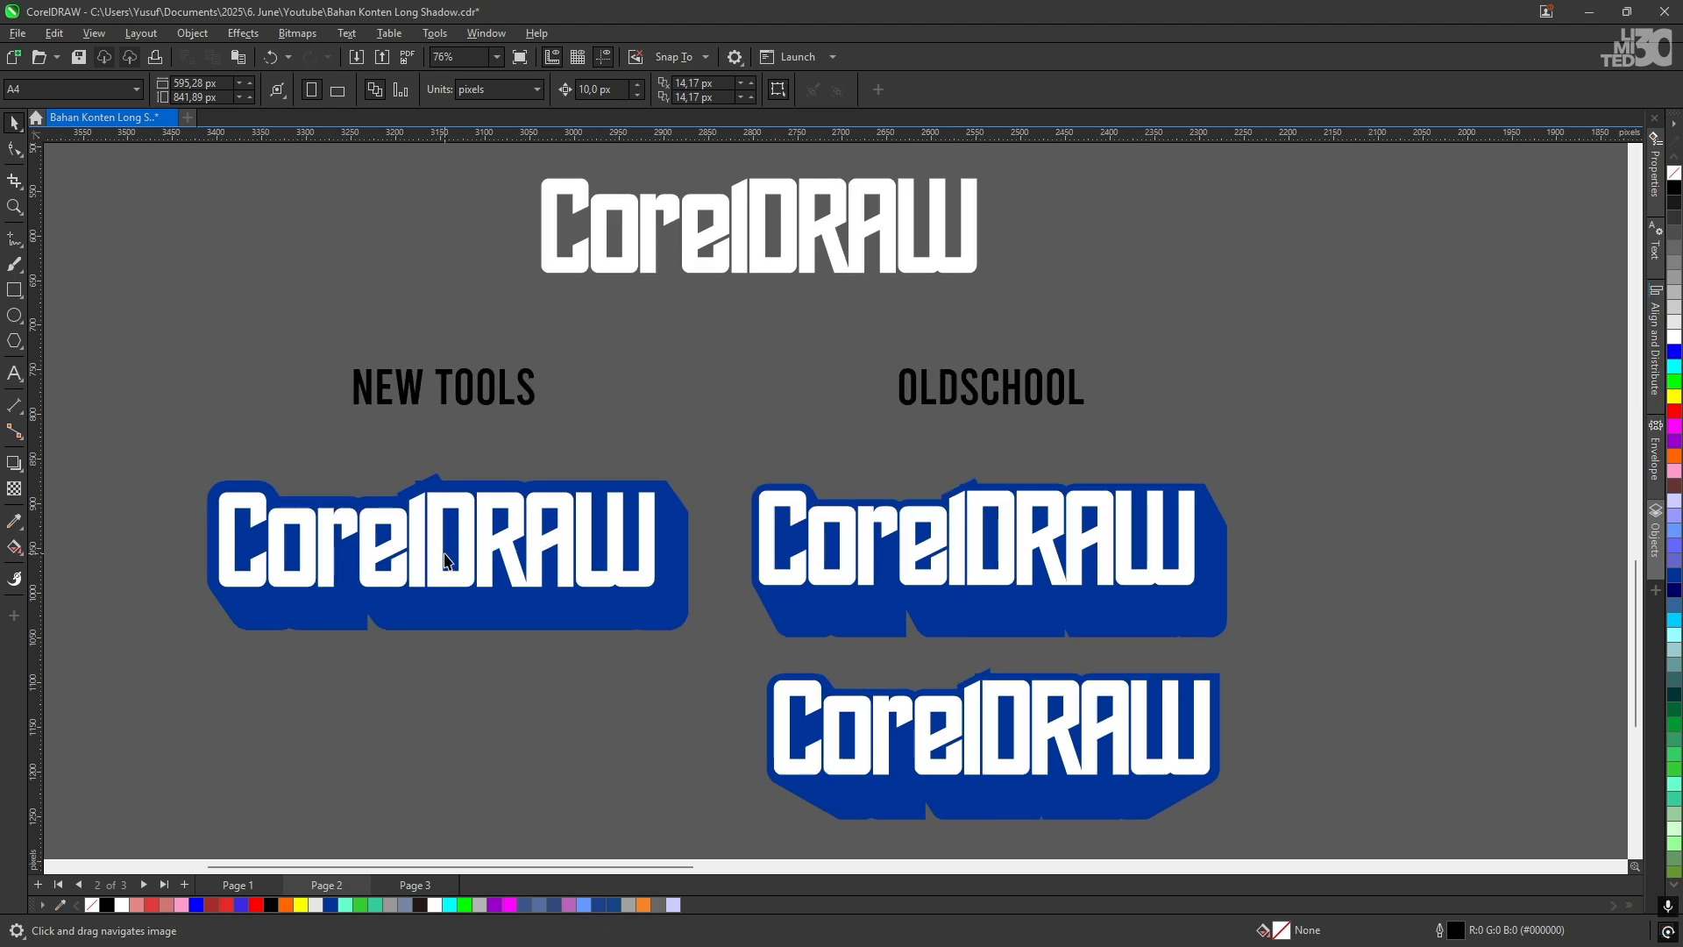
pyautogui.moveTo(945, 488); pyautogui.dragTo(748, 519)
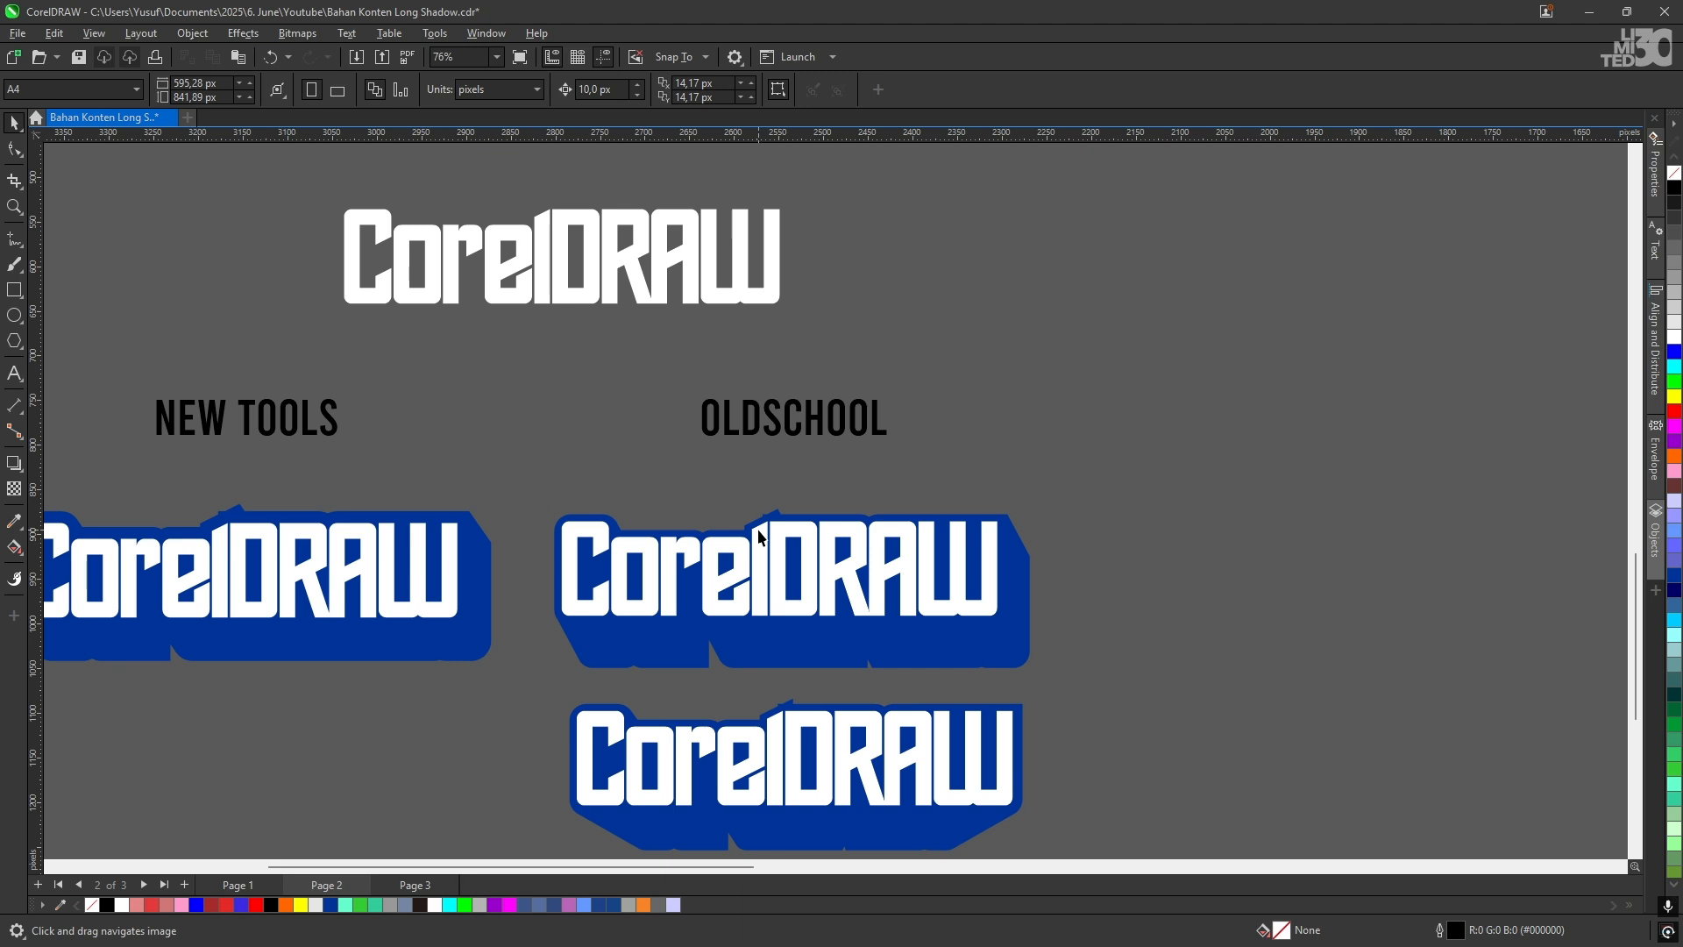
pyautogui.hscroll(-3, 718, 540)
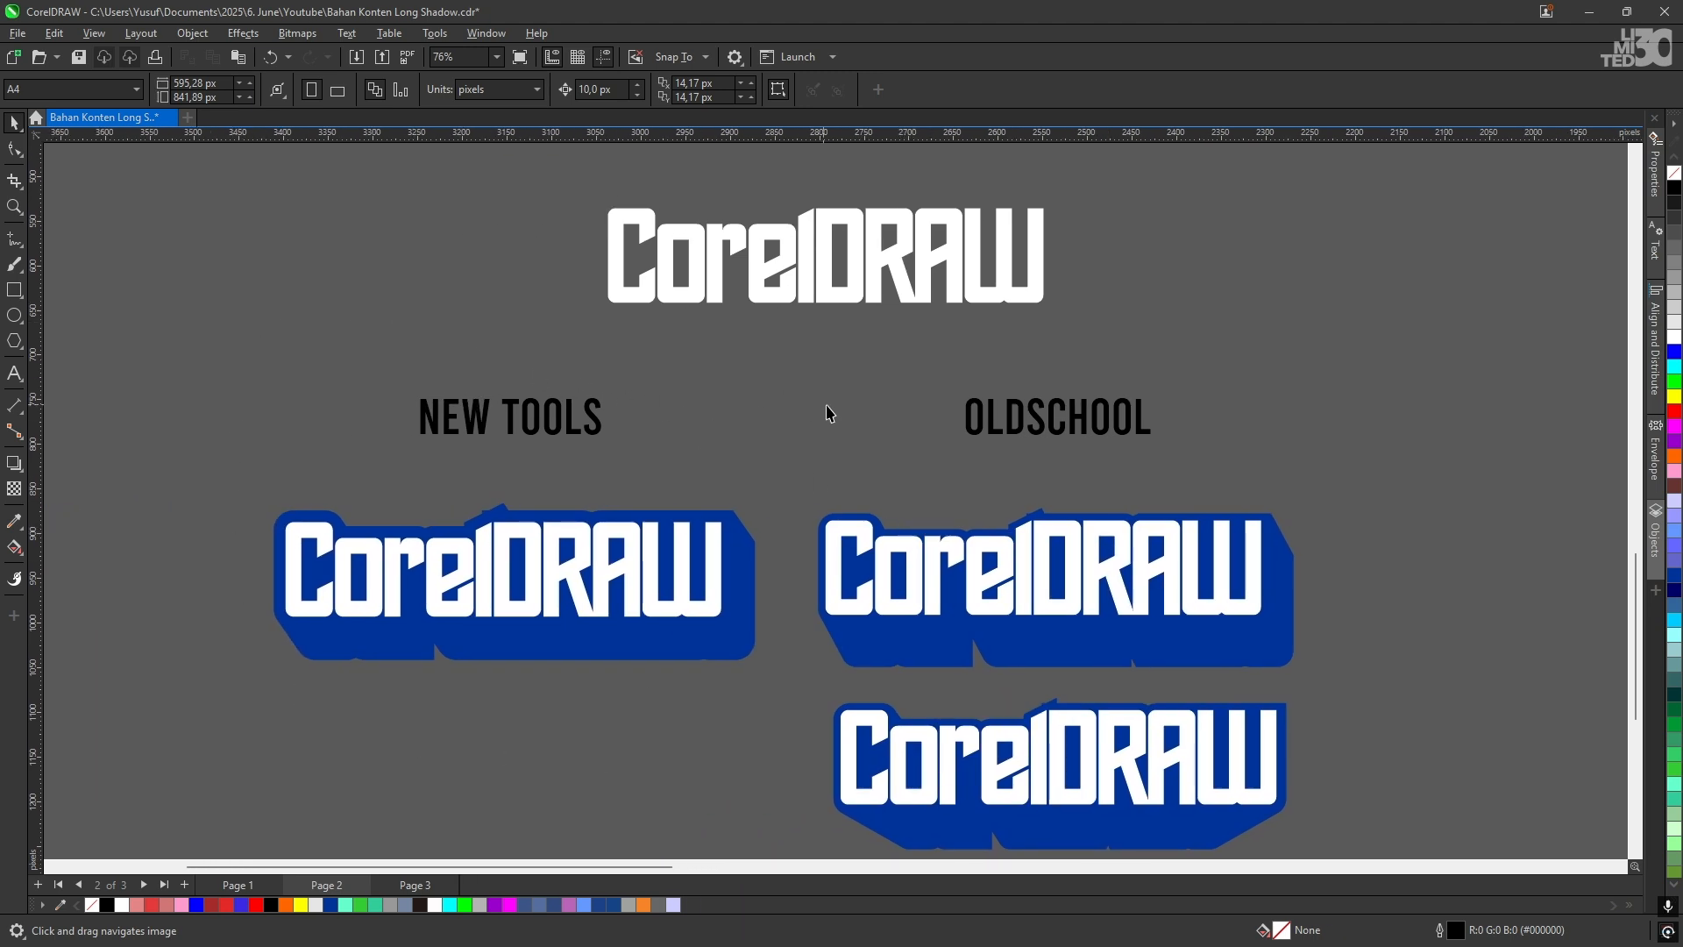
pyautogui.moveTo(872, 489); pyautogui.dragTo(789, 447)
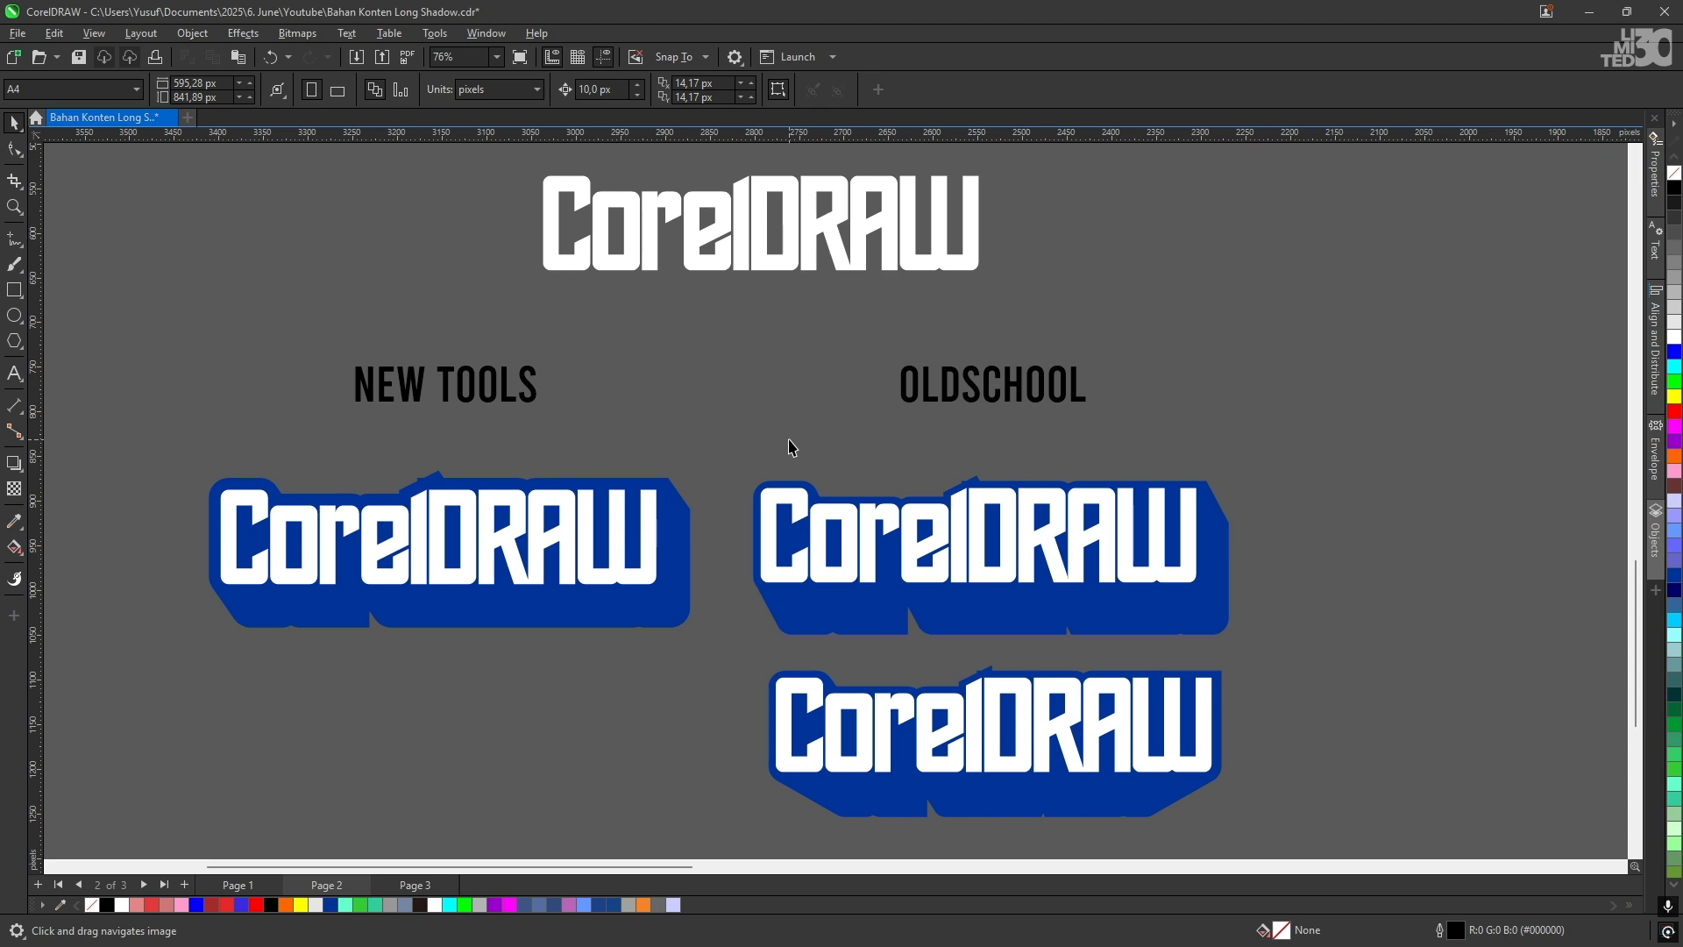
# Step: Place a copy of the plain white CorelDRAW text in the empty area below the New Tools sample
pyautogui.scroll(-1, 789, 445)
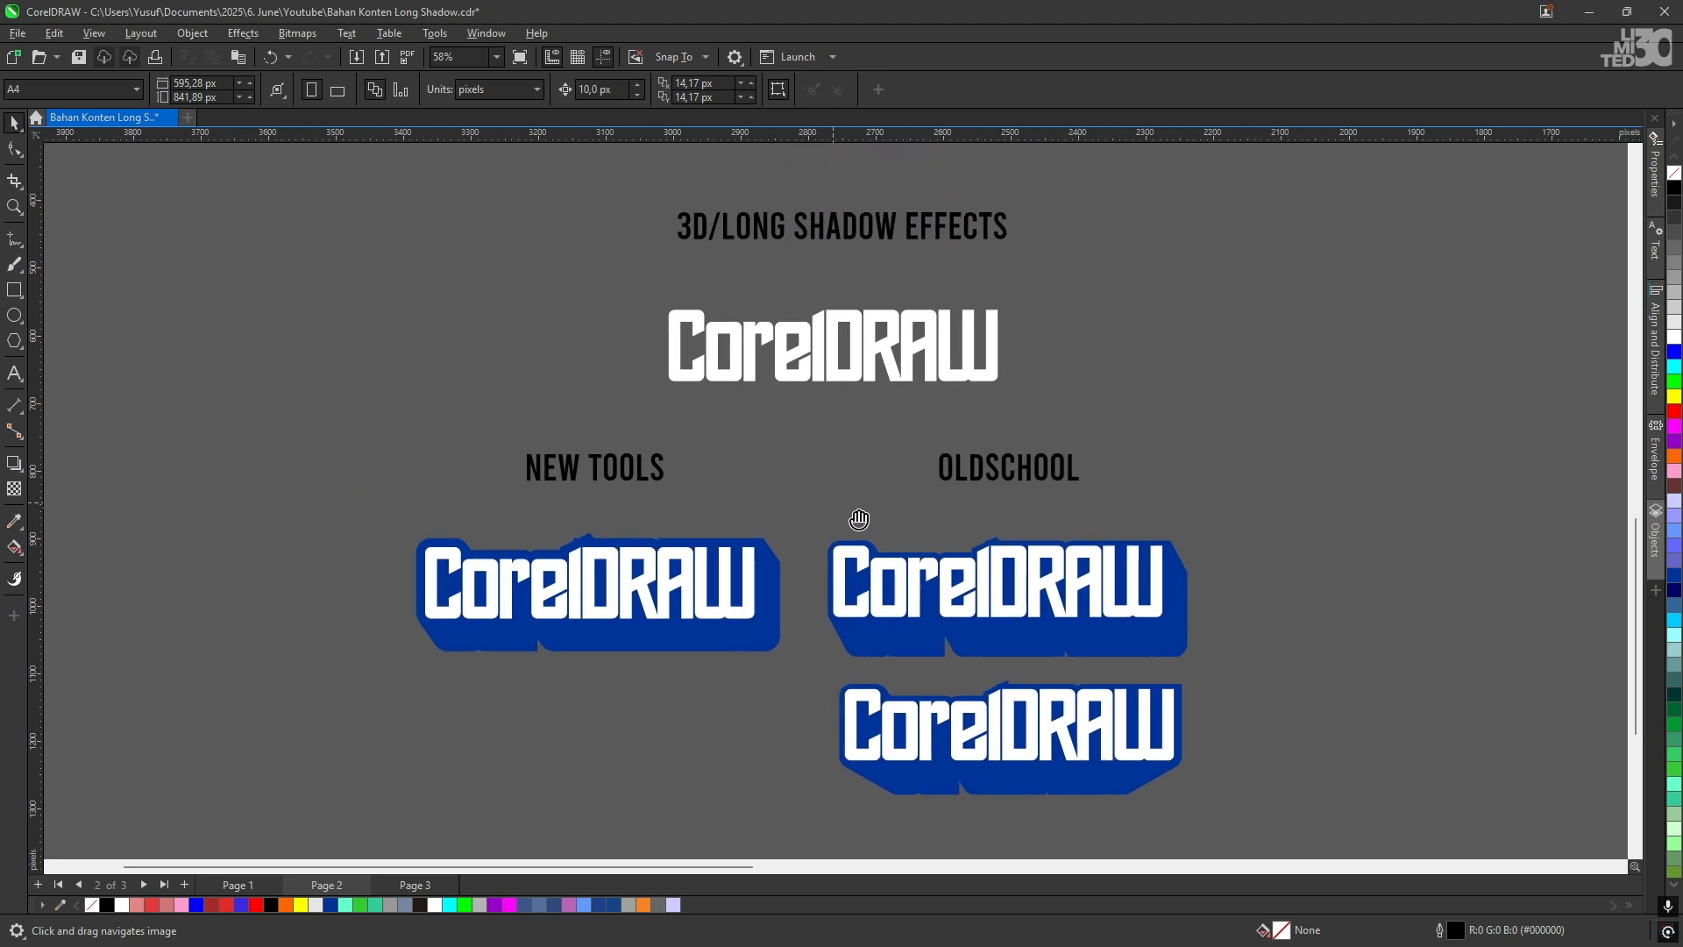
pyautogui.scroll(1, 858, 517)
pyautogui.scroll(-1, 976, 488)
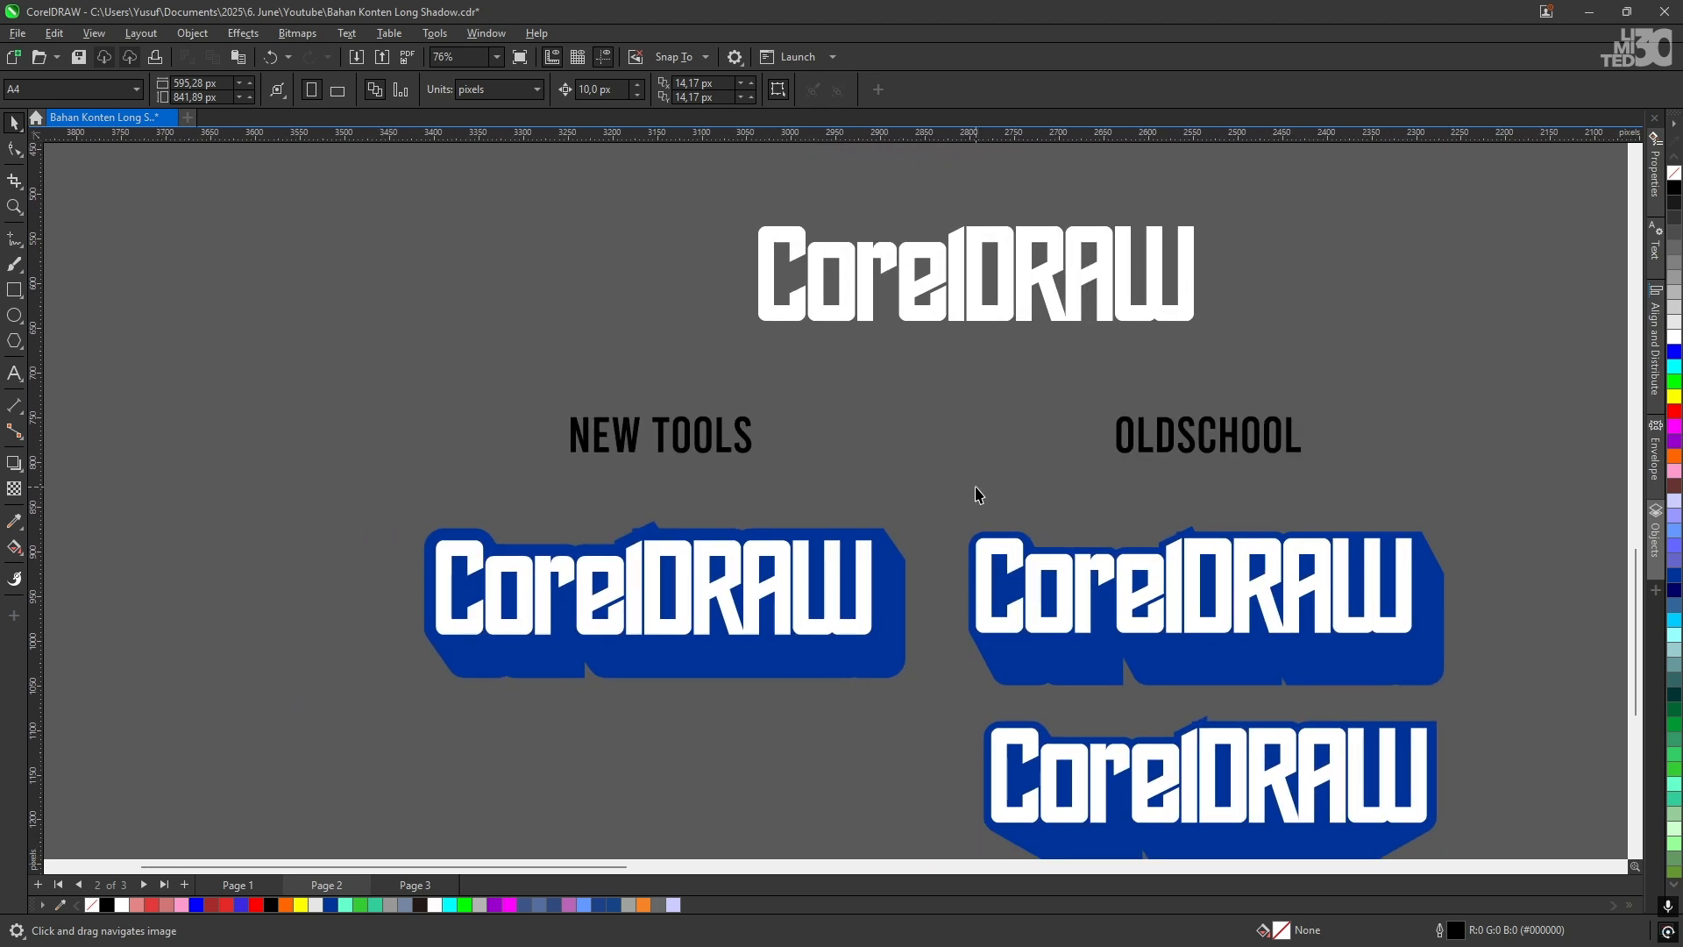
pyautogui.scroll(1, 977, 491)
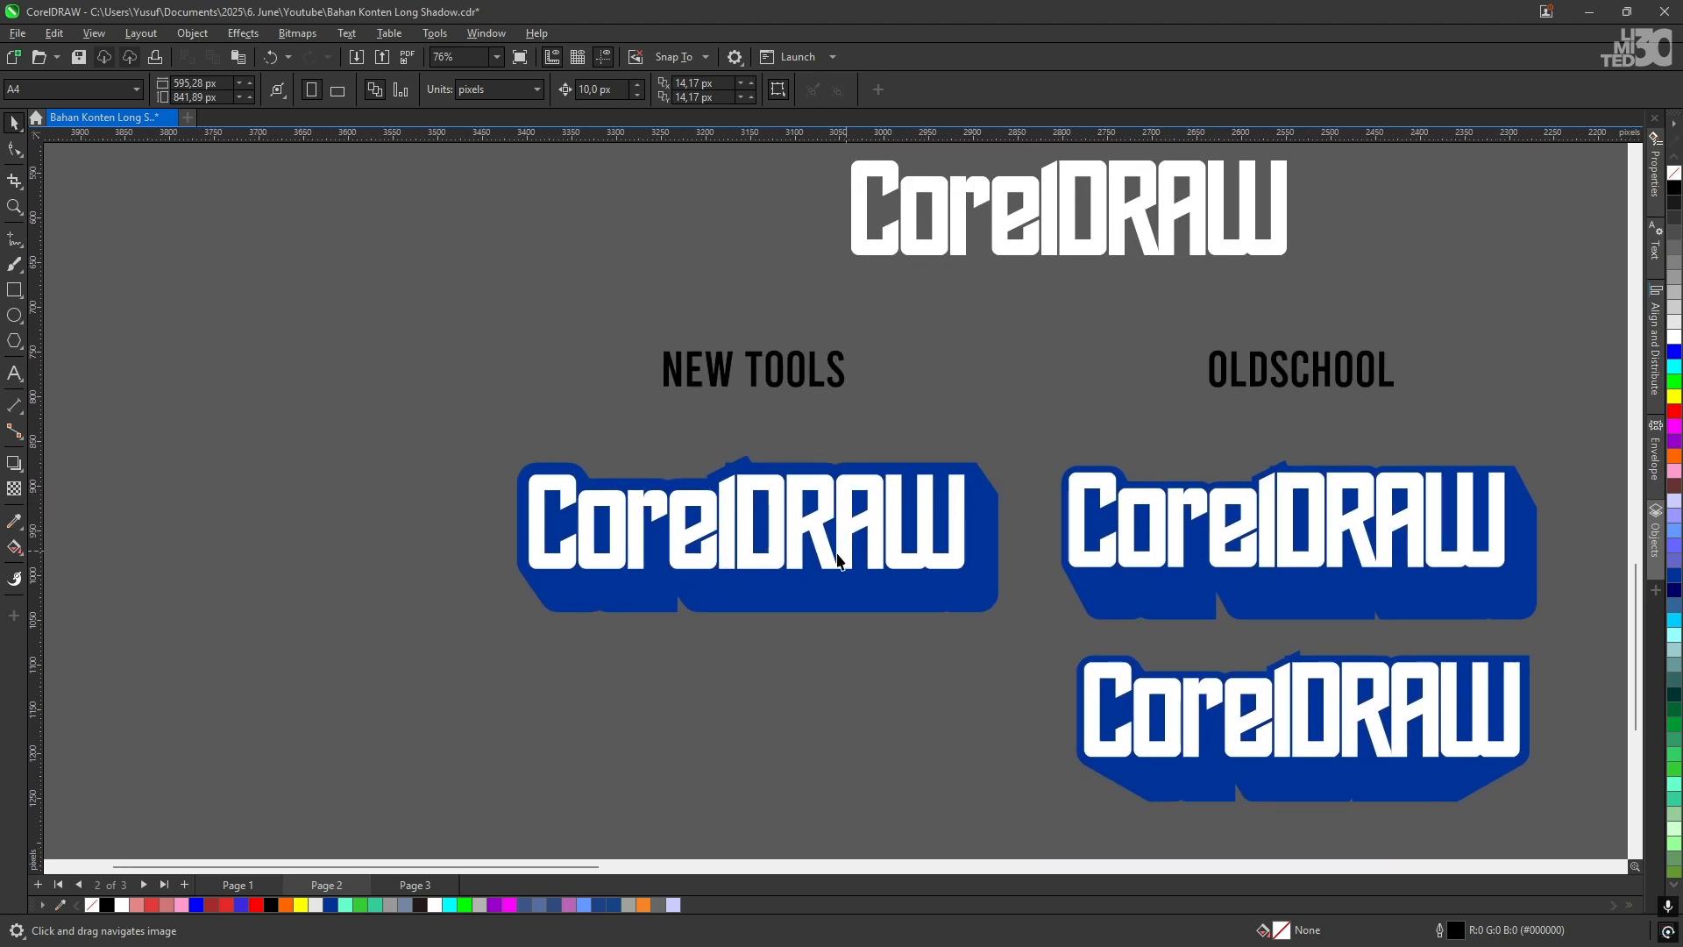
pyautogui.scroll(2, 829, 568)
pyautogui.scroll(-4, 883, 480)
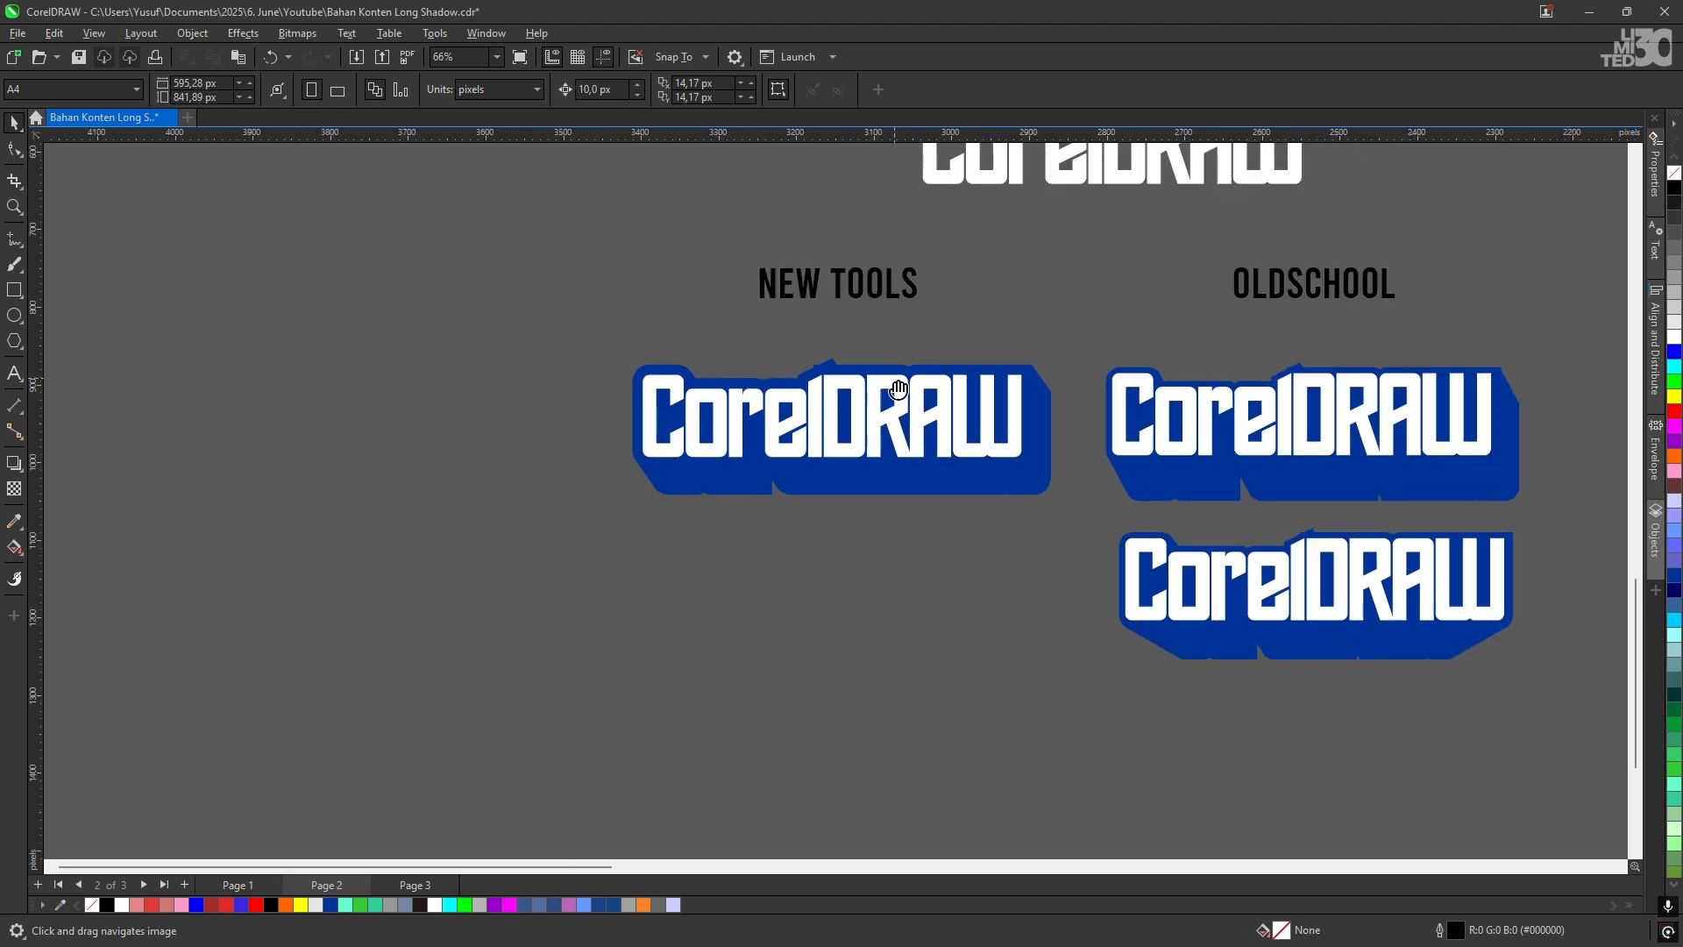
pyautogui.click(1074, 265)
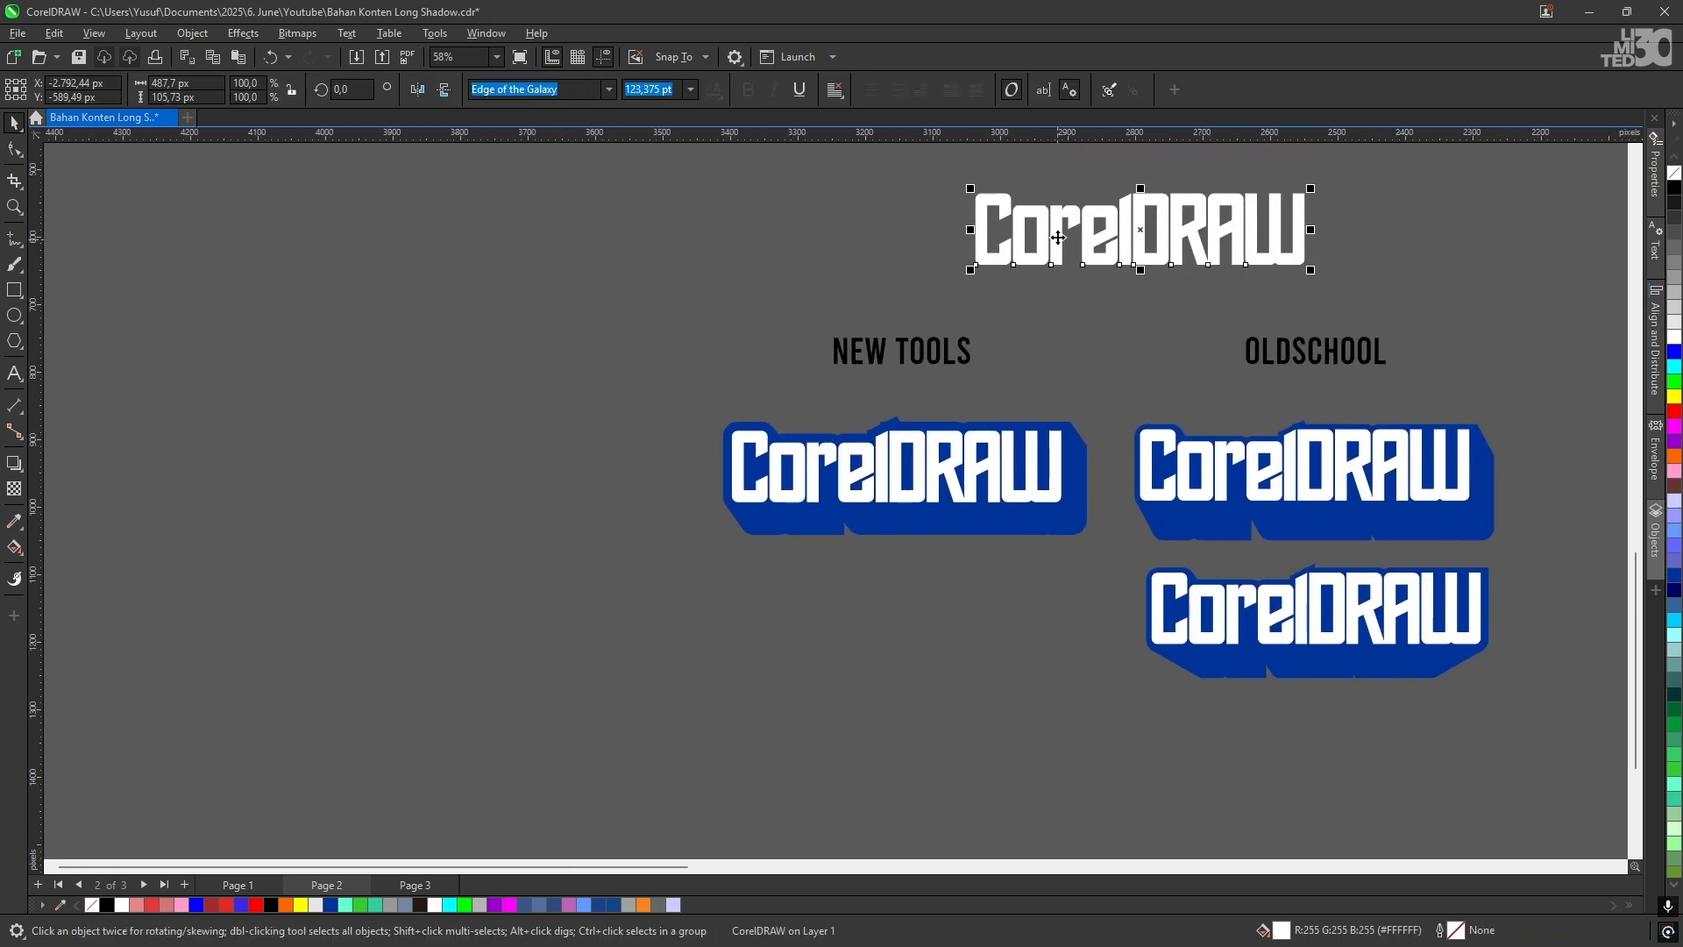
pyautogui.moveTo(1057, 239); pyautogui.dragTo(602, 733)
pyautogui.moveTo(676, 674); pyautogui.dragTo(723, 593)
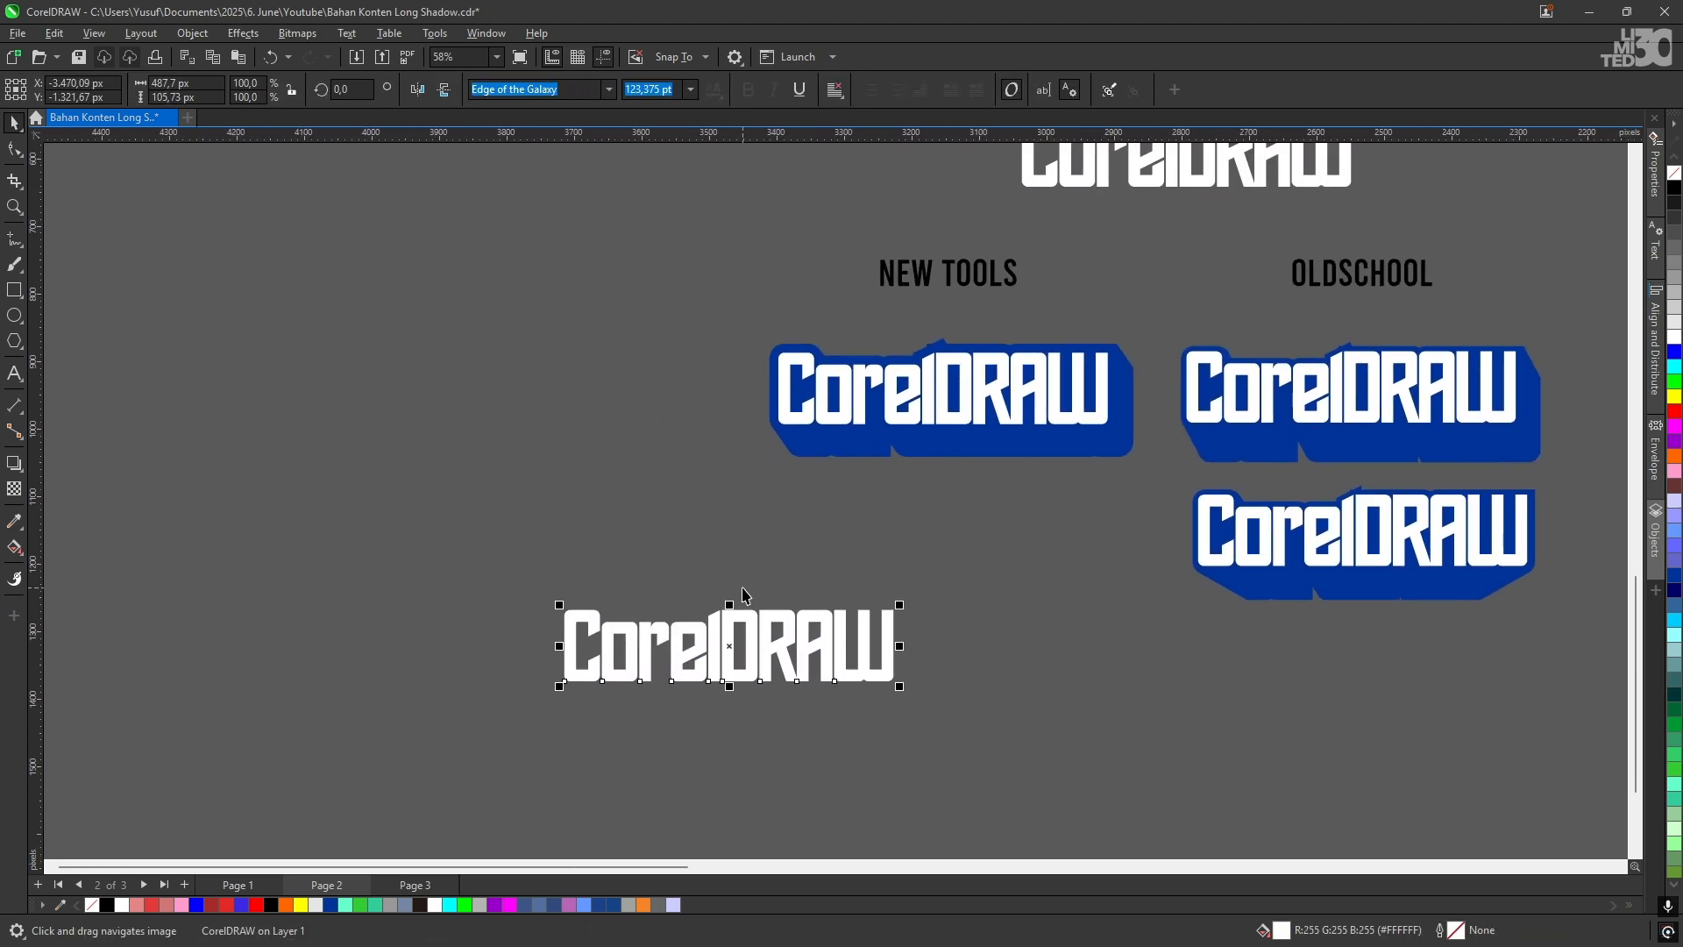
# Step: Examine the copied CorelDRAW text up close and look up Block Shadow among the effect tools
pyautogui.scroll(1, 910, 356)
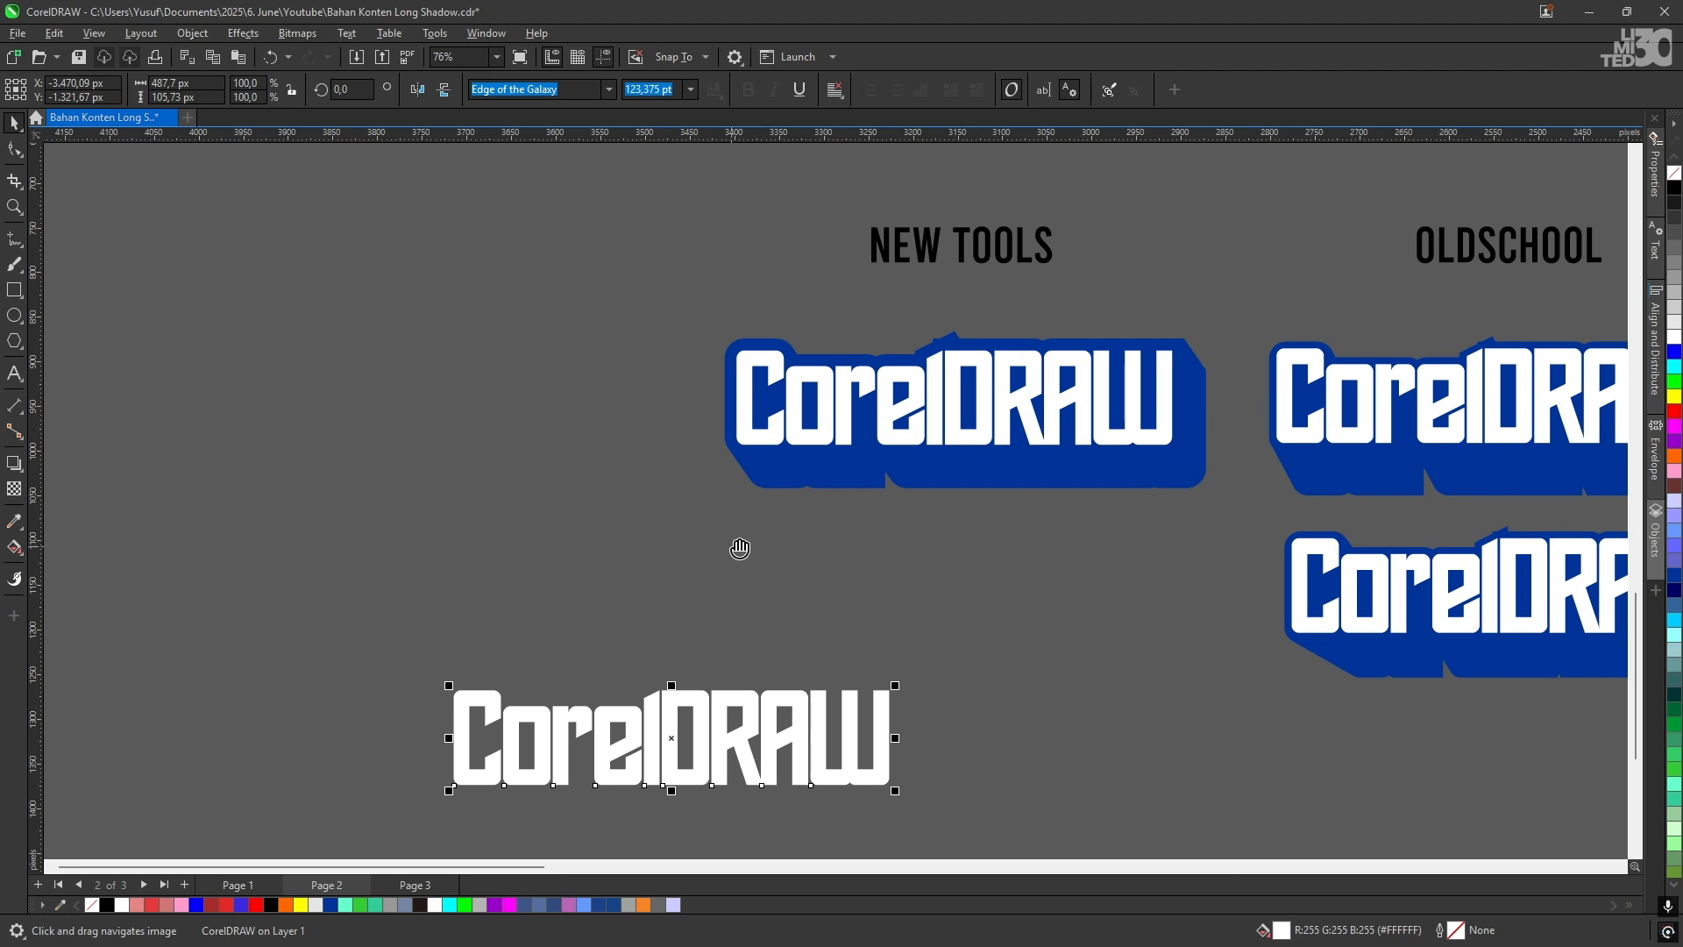
pyautogui.scroll(1, 740, 553)
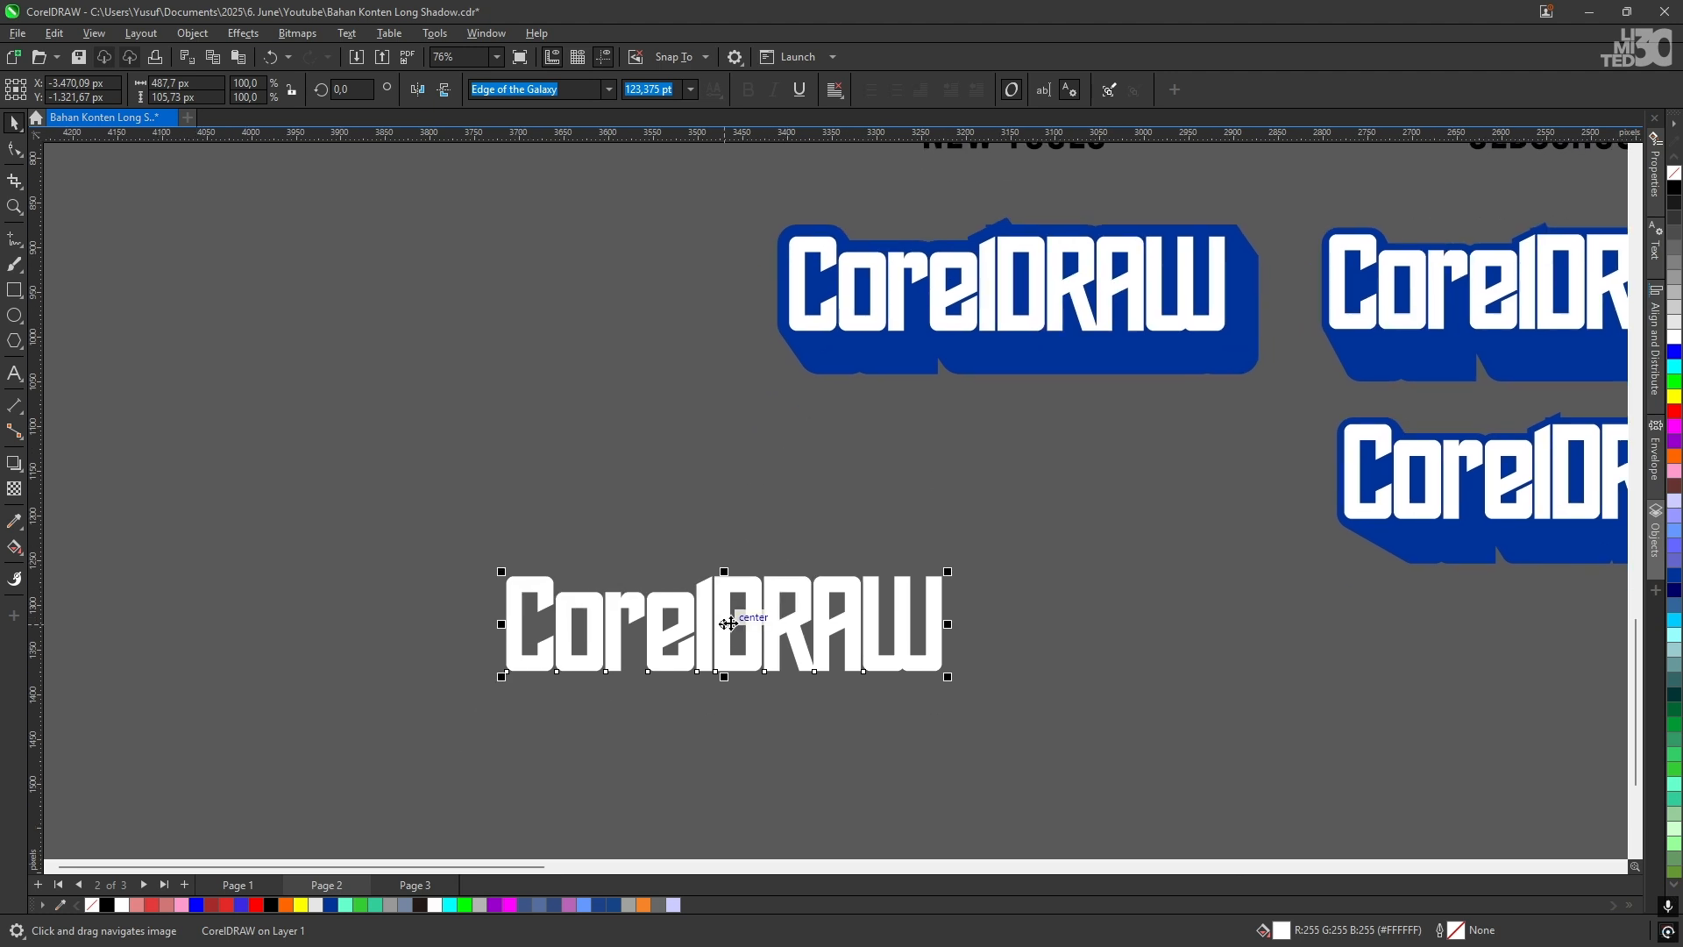
pyautogui.moveTo(729, 624); pyautogui.dragTo(886, 531)
pyautogui.scroll(2, 798, 616)
pyautogui.scroll(-1, 826, 580)
pyautogui.click(894, 445)
pyautogui.scroll(1, 825, 561)
pyautogui.click(806, 579)
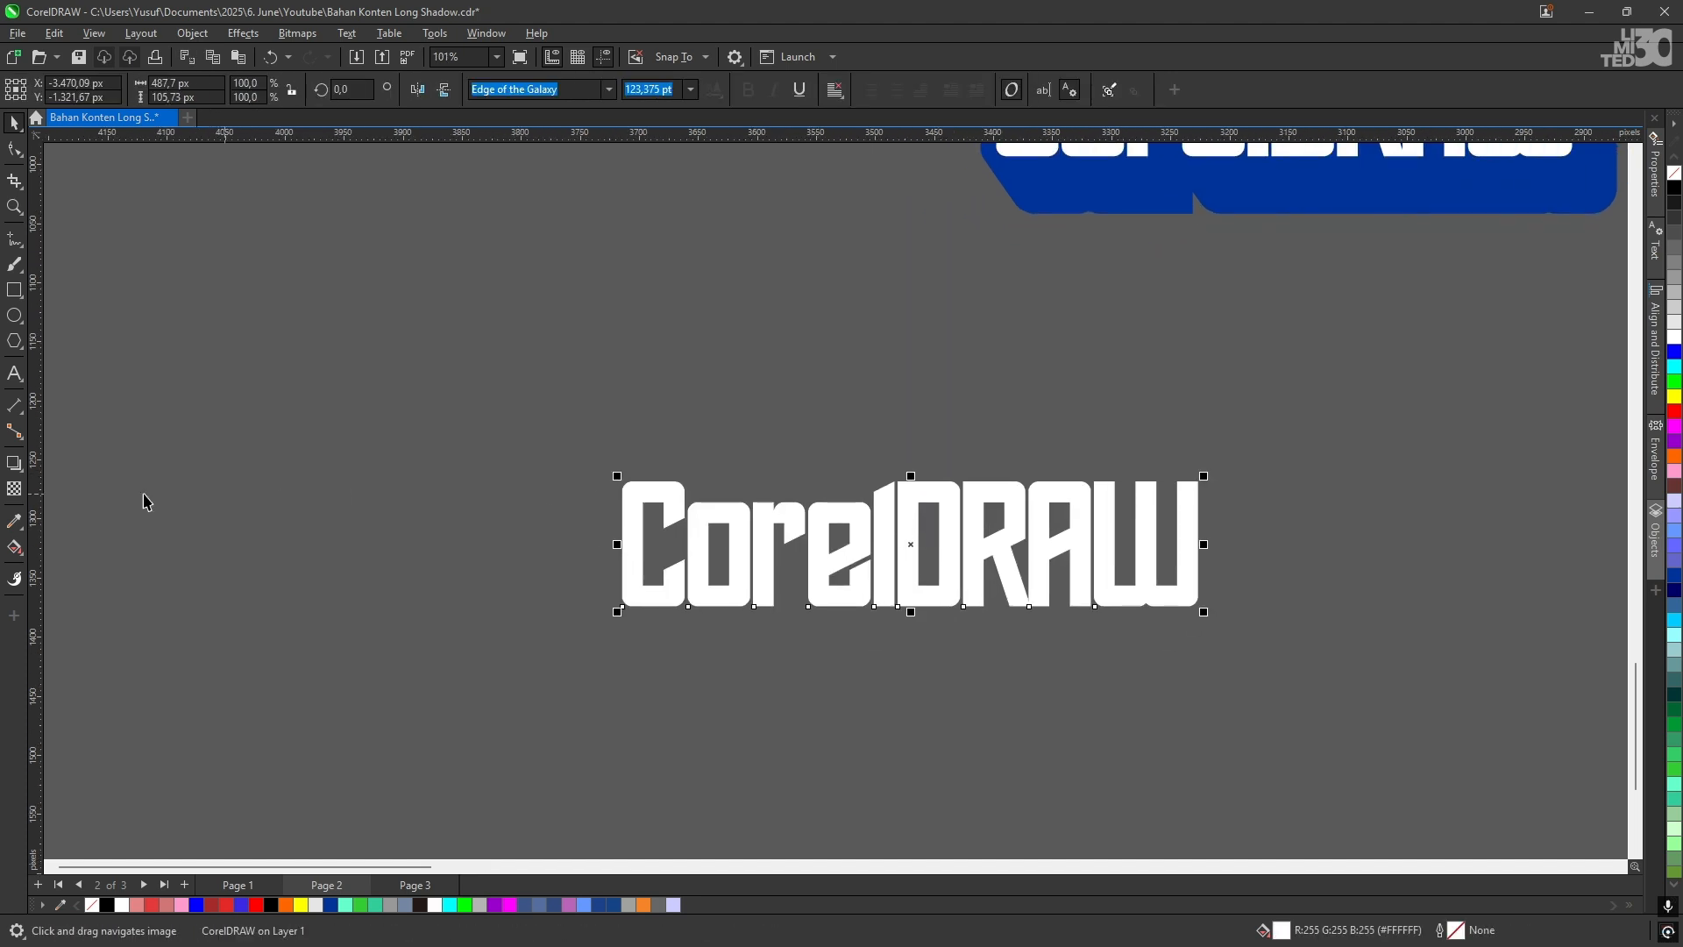
pyautogui.click(19, 472)
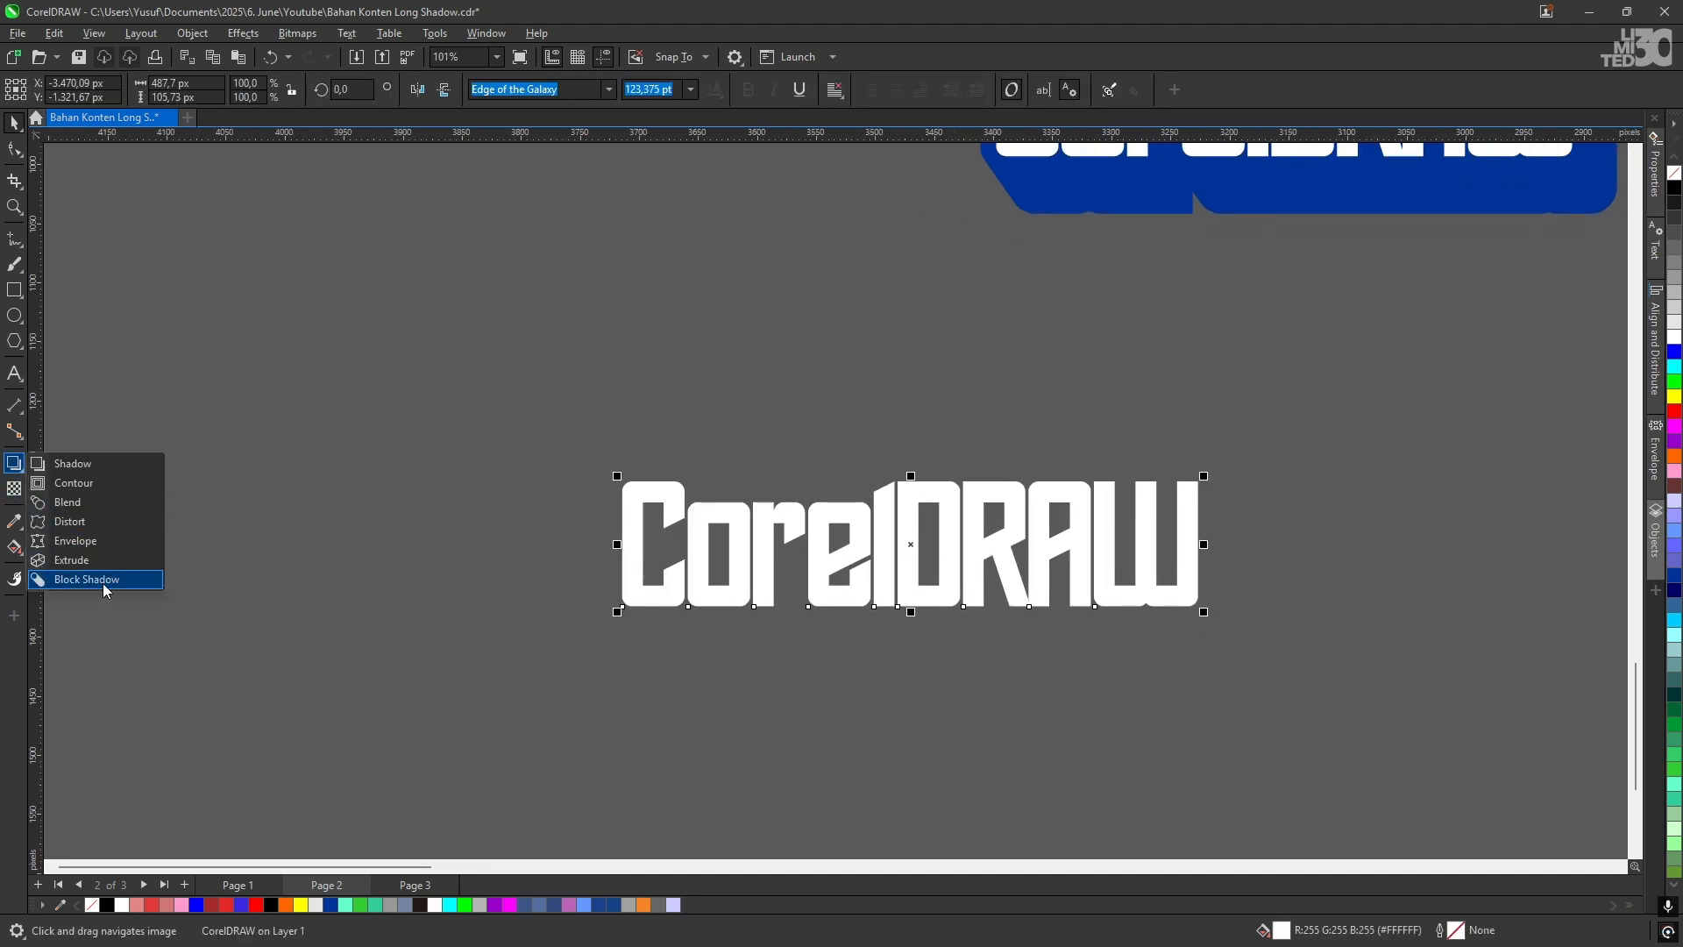
pyautogui.click(308, 482)
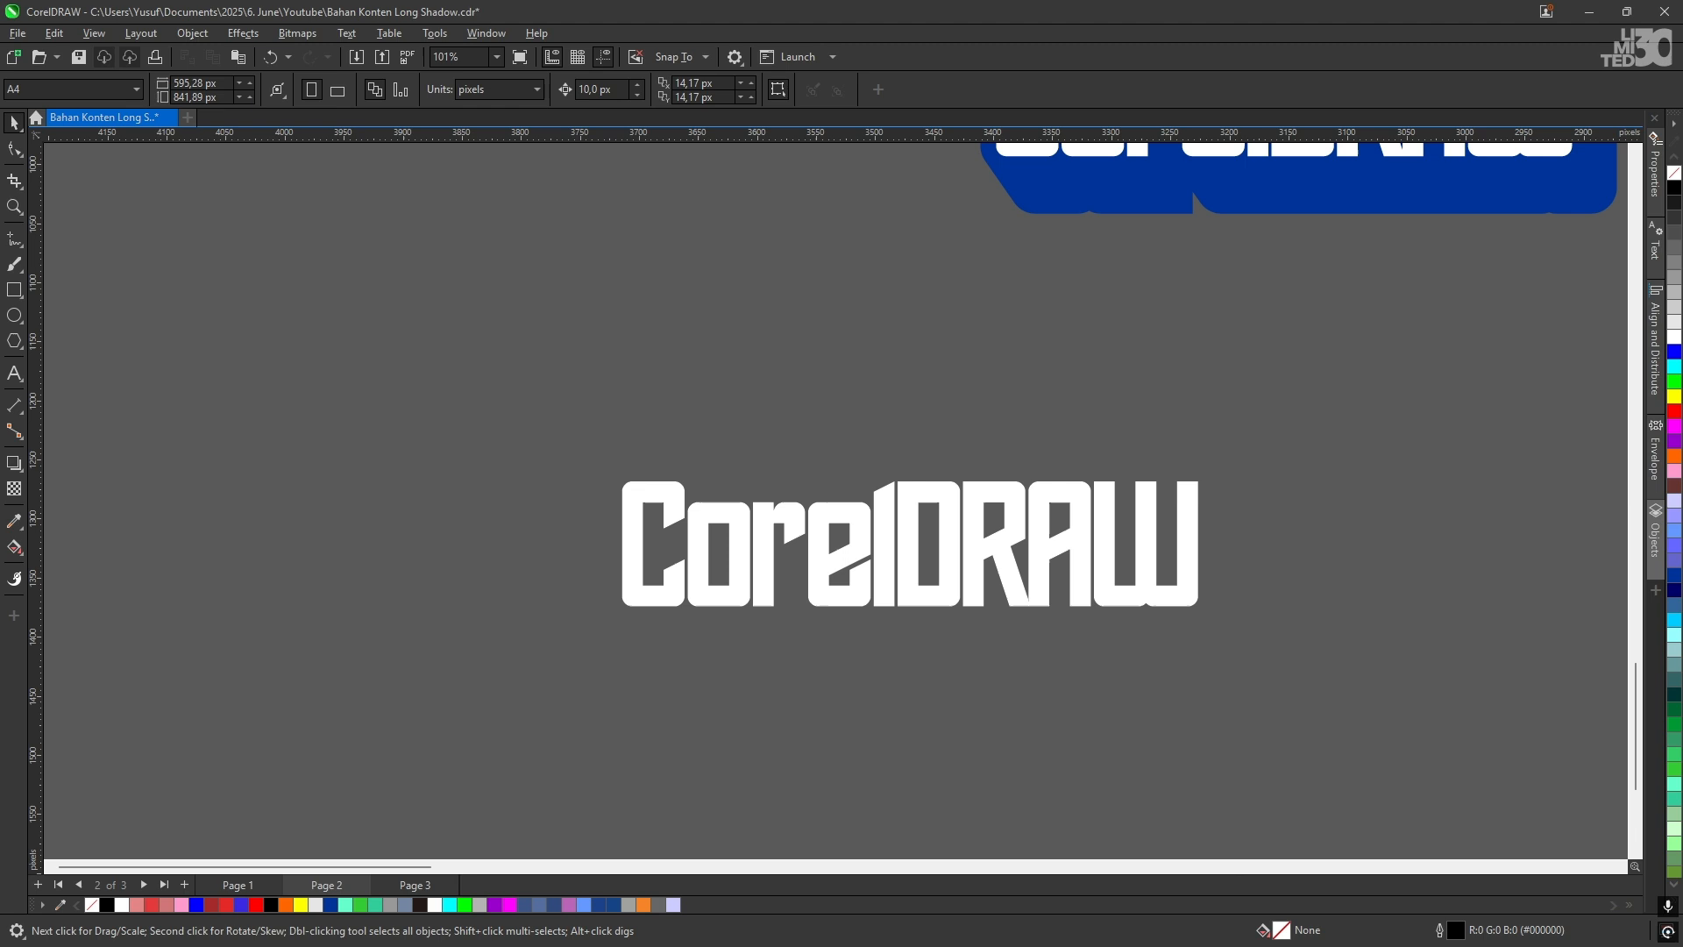
# Step: Apply a block shadow to the copied text, about 29.5 px deep at a direction of about 225 degrees
pyautogui.click(16, 465)
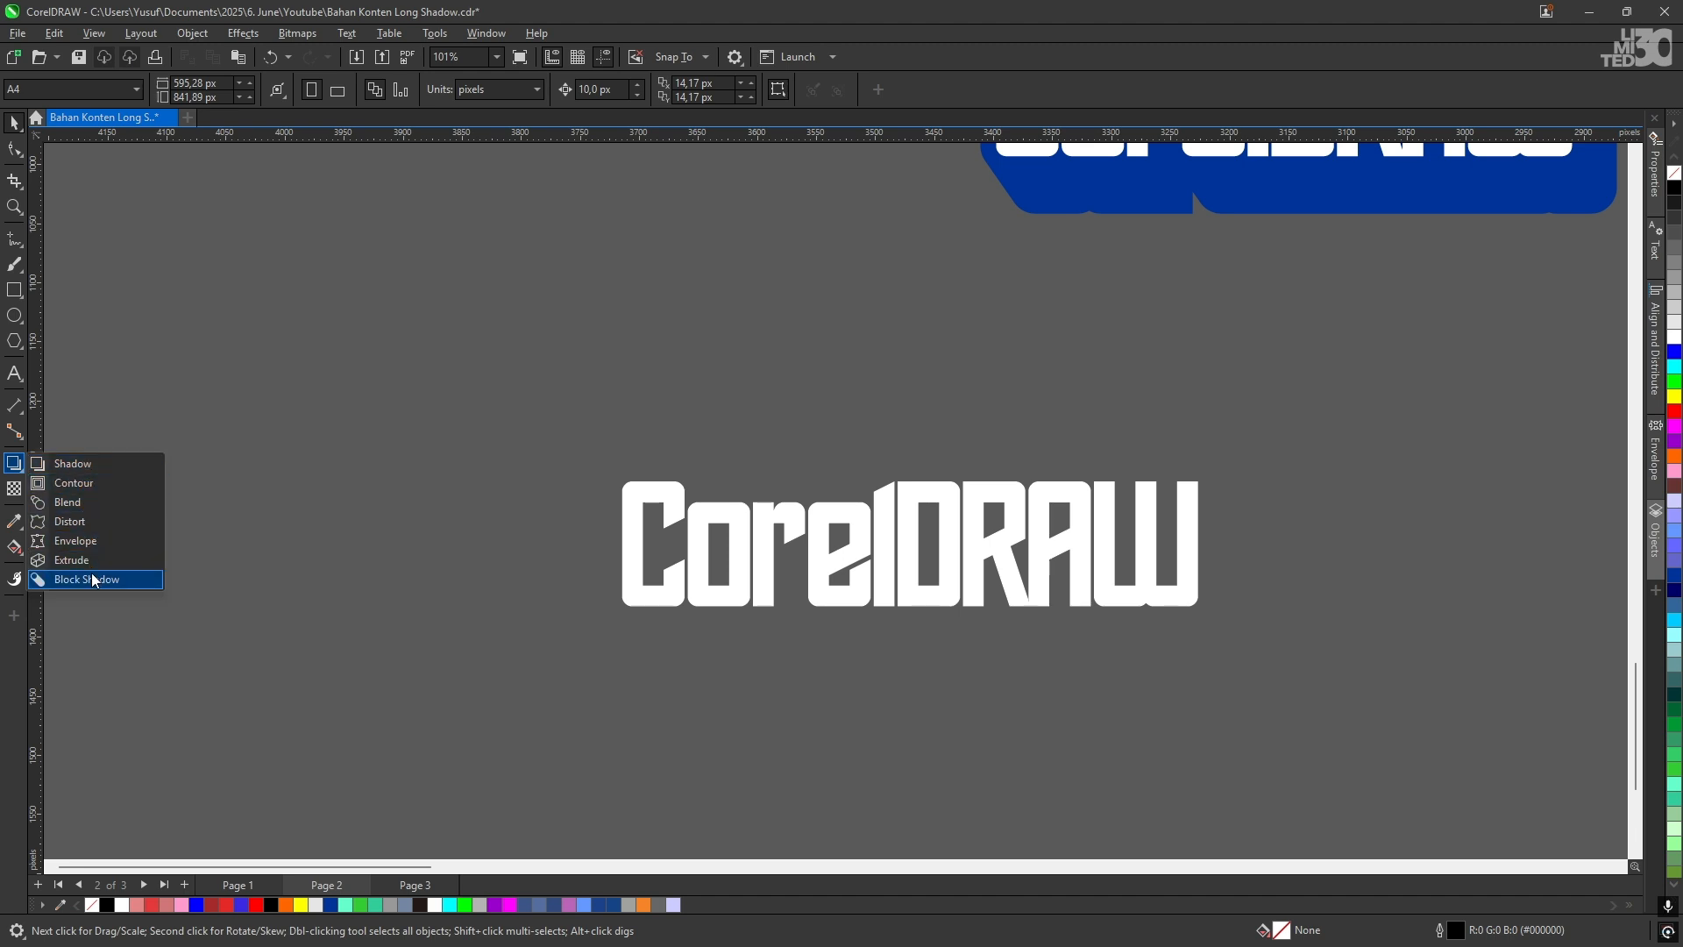
pyautogui.click(147, 580)
pyautogui.scroll(1, 847, 526)
pyautogui.scroll(2, 751, 526)
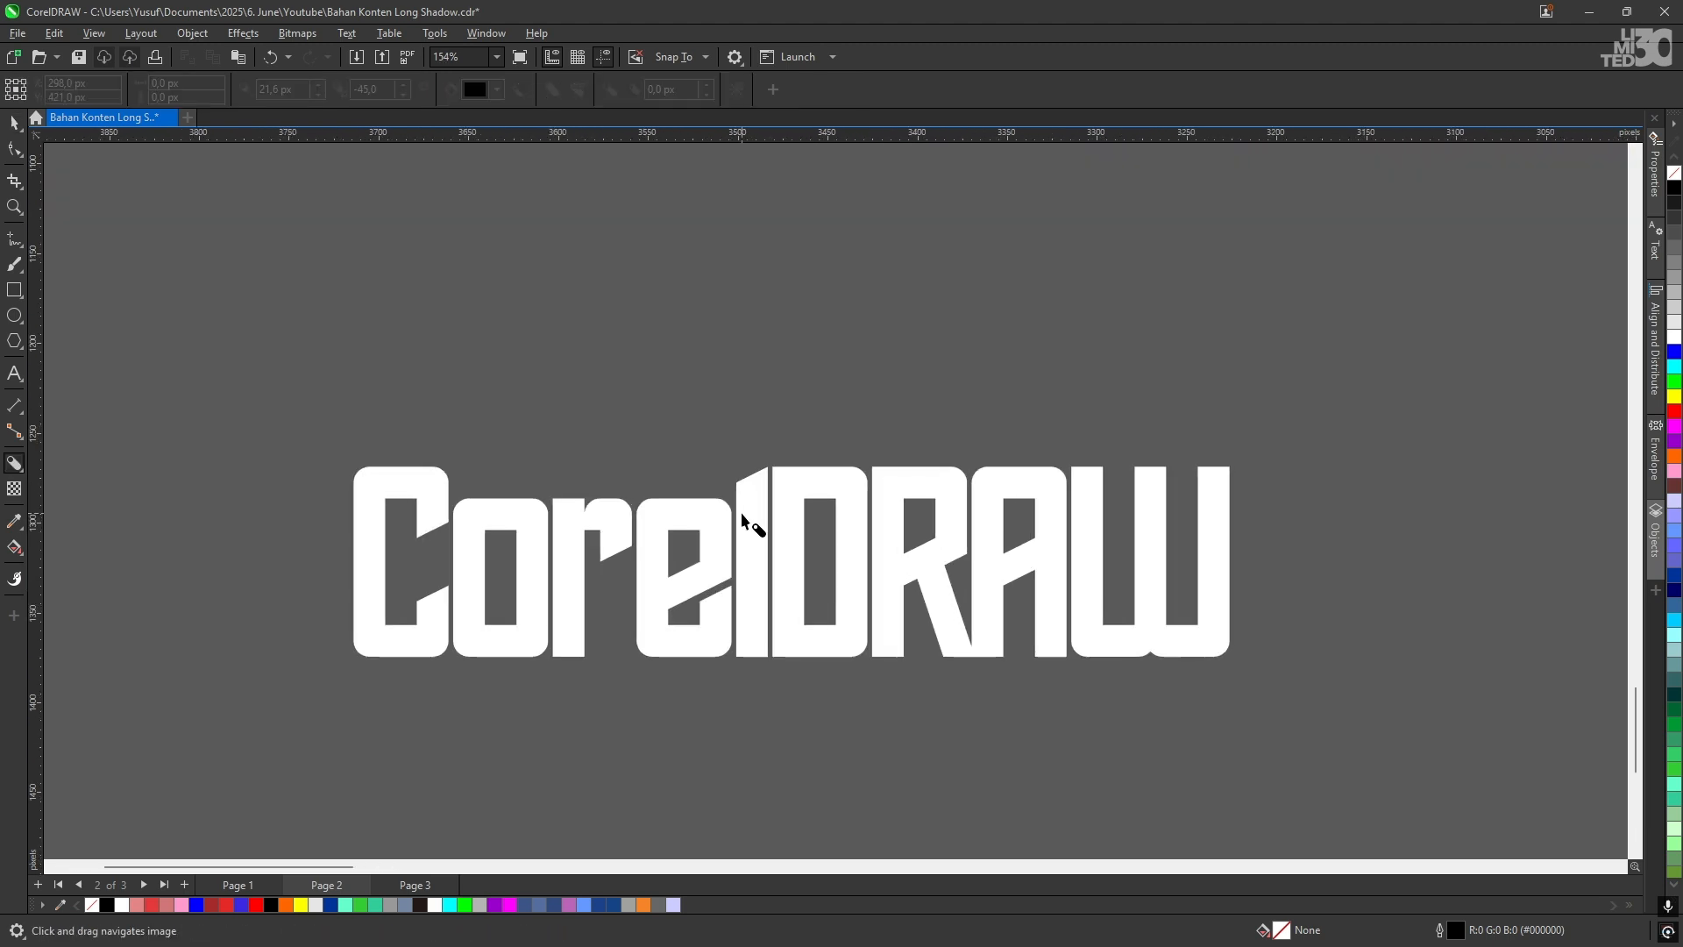
pyautogui.scroll(1, 759, 529)
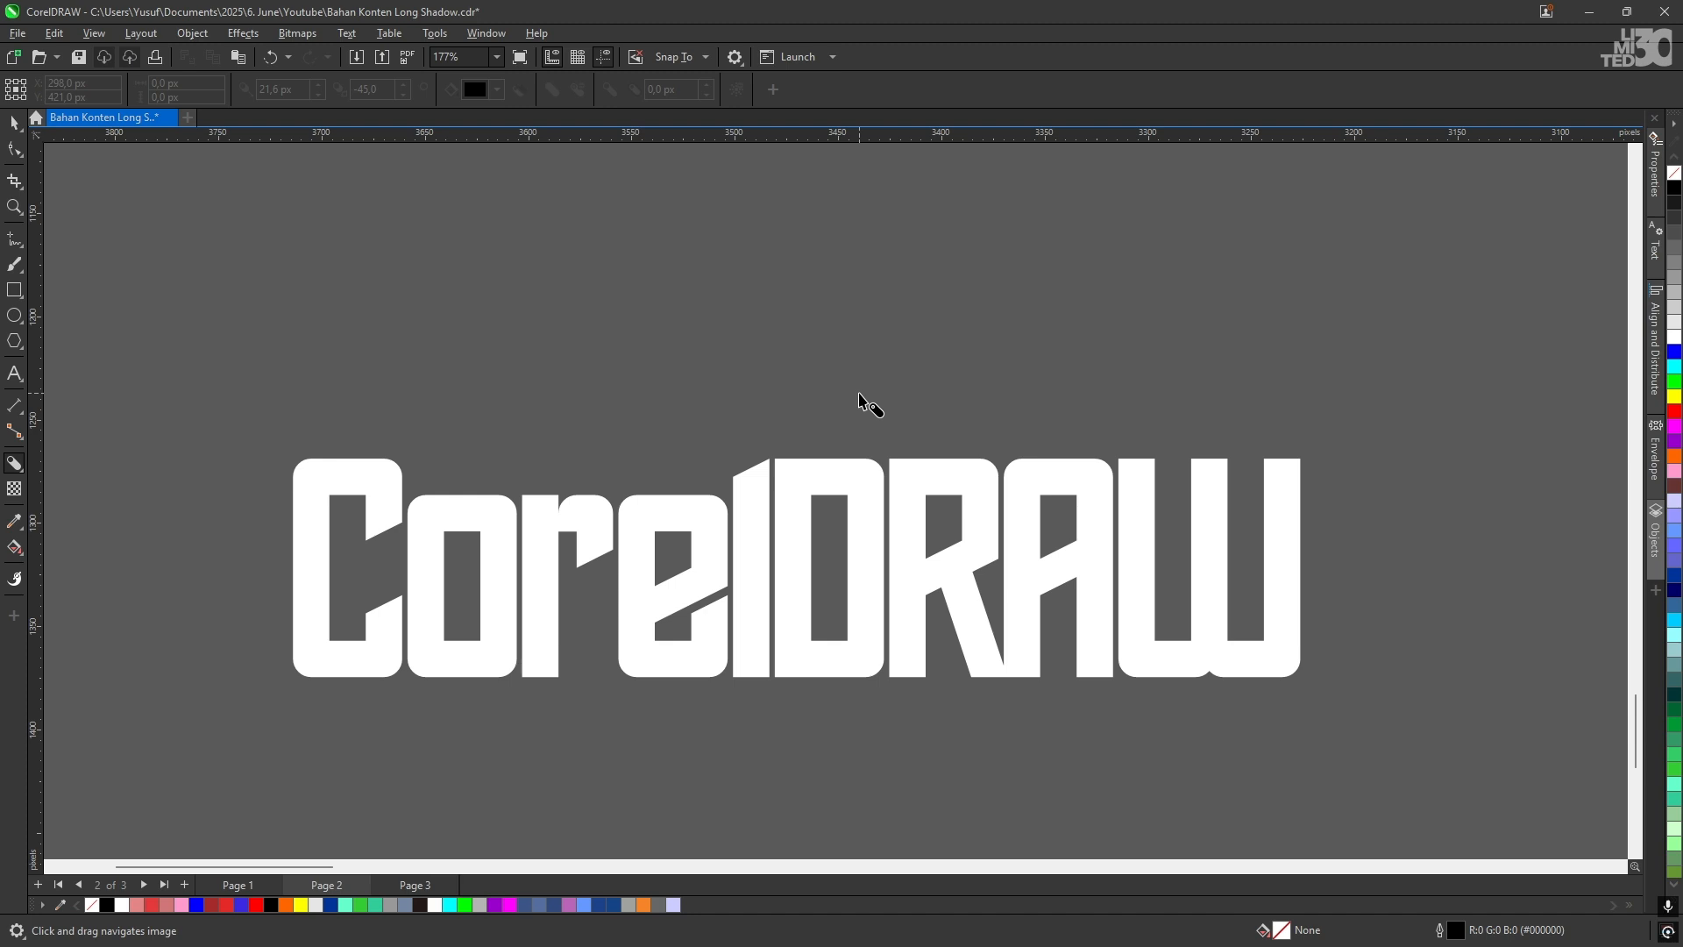
pyautogui.click(14, 123)
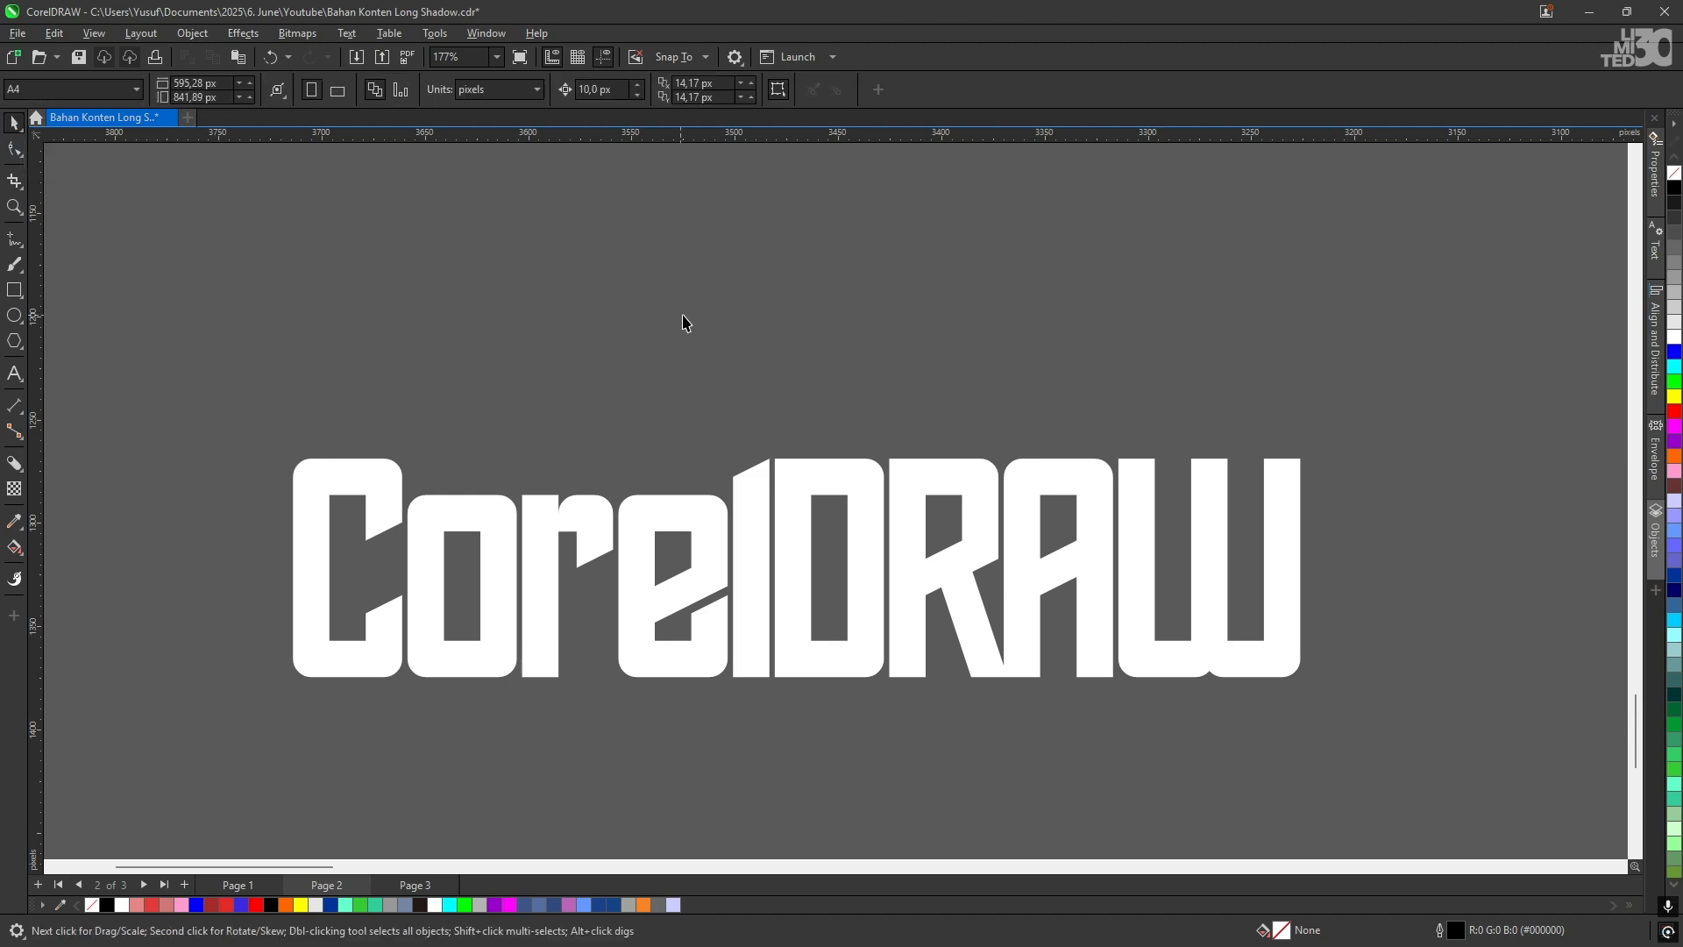
pyautogui.click(803, 473)
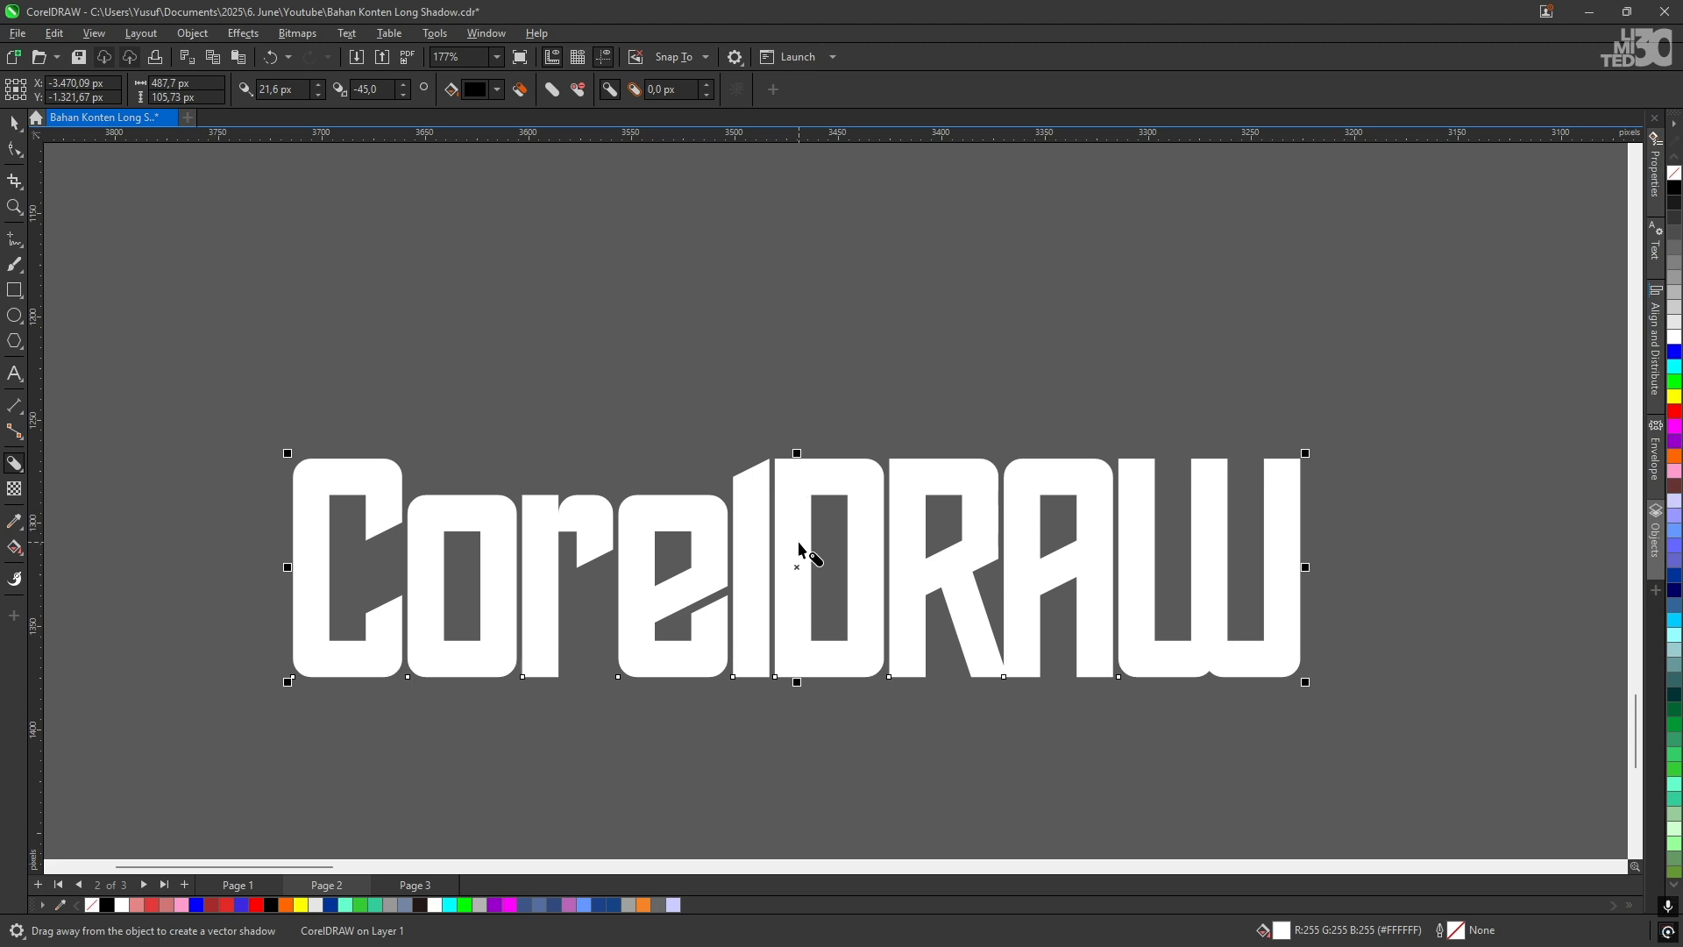
pyautogui.moveTo(799, 550); pyautogui.dragTo(763, 466)
# Step: Move the block-shadowed CorelDRAW text up to just below the page with the reference logos
pyautogui.scroll(-6, 758, 596)
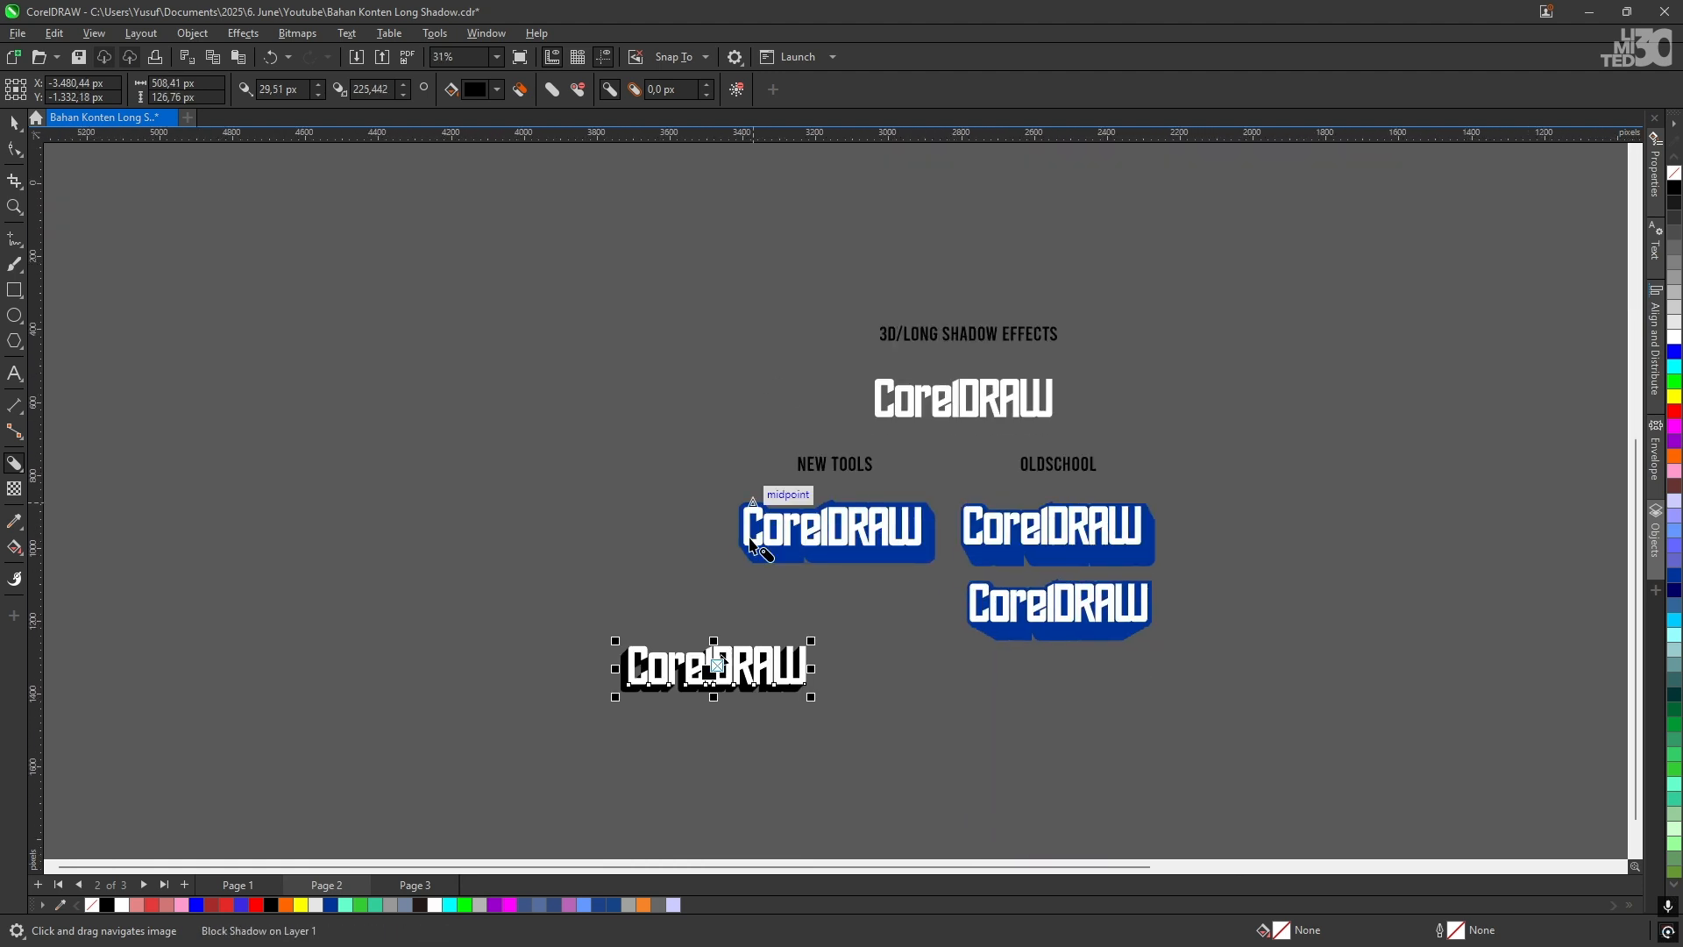
pyautogui.press('space')
pyautogui.moveTo(752, 662); pyautogui.dragTo(759, 612)
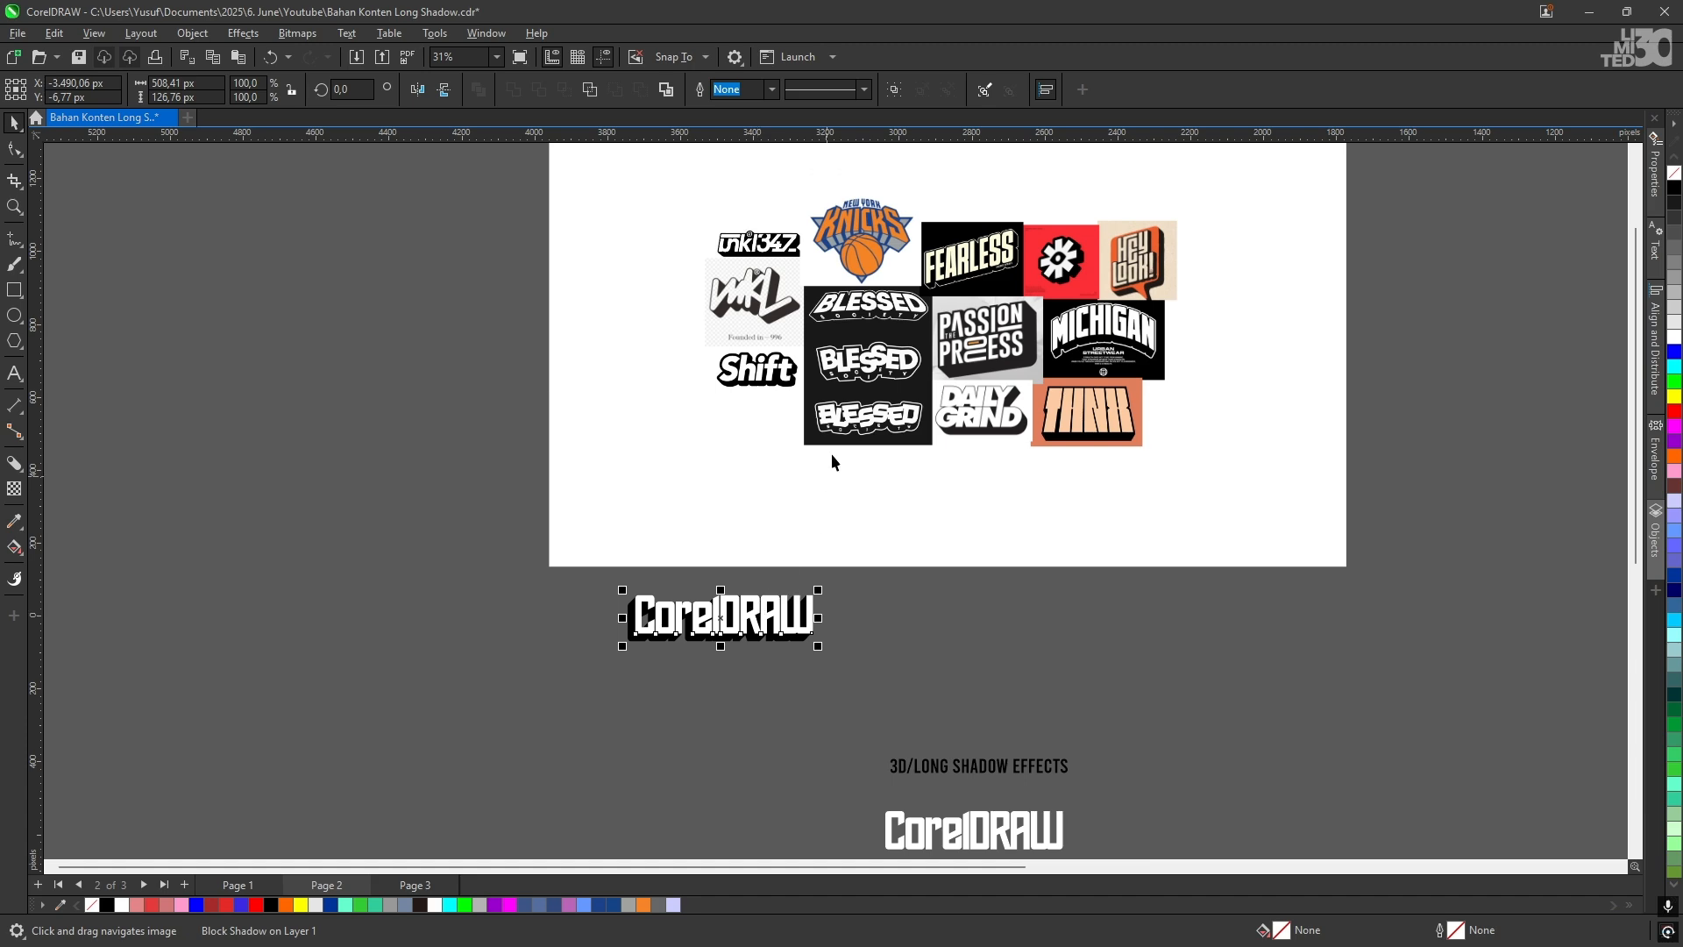
# Step: Examine the outlined shadow on the Daily Grind reference and compare it with the text's block shadow
pyautogui.scroll(4, 772, 397)
pyautogui.scroll(-2, 823, 308)
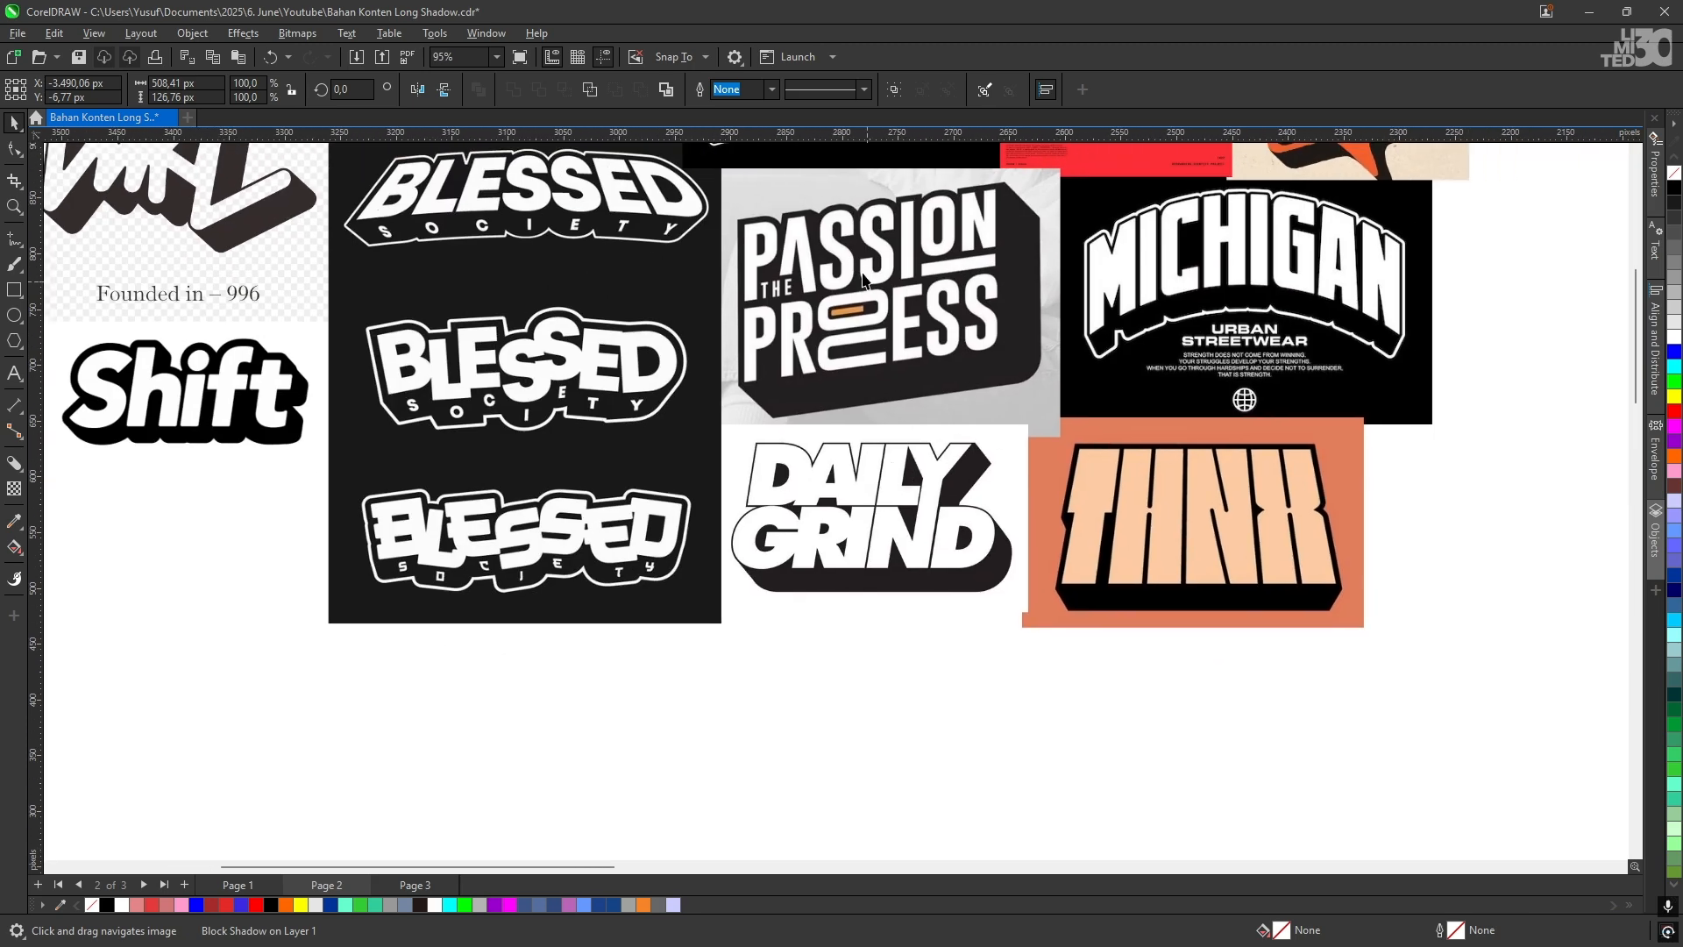
pyautogui.scroll(3, 903, 429)
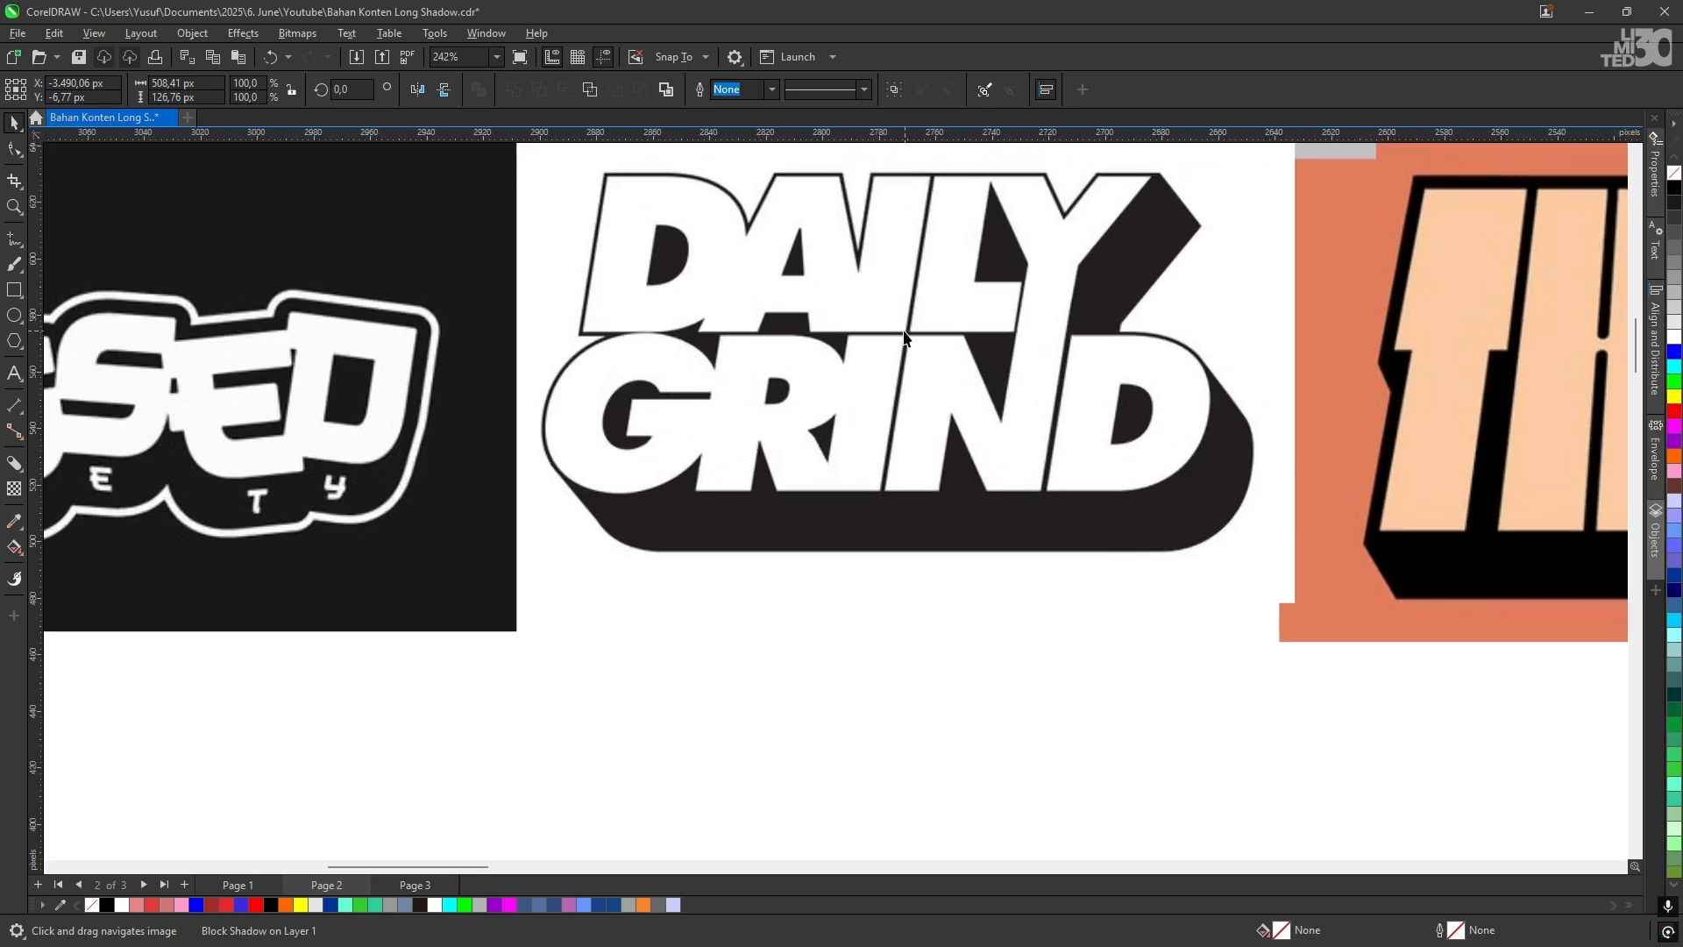
pyautogui.scroll(-2, 900, 398)
pyautogui.moveTo(900, 403); pyautogui.dragTo(993, 160)
pyautogui.moveTo(659, 776); pyautogui.dragTo(1026, 196)
pyautogui.scroll(1, 697, 399)
pyautogui.moveTo(570, 348); pyautogui.dragTo(1121, 440)
pyautogui.moveTo(297, 394); pyautogui.dragTo(727, 433)
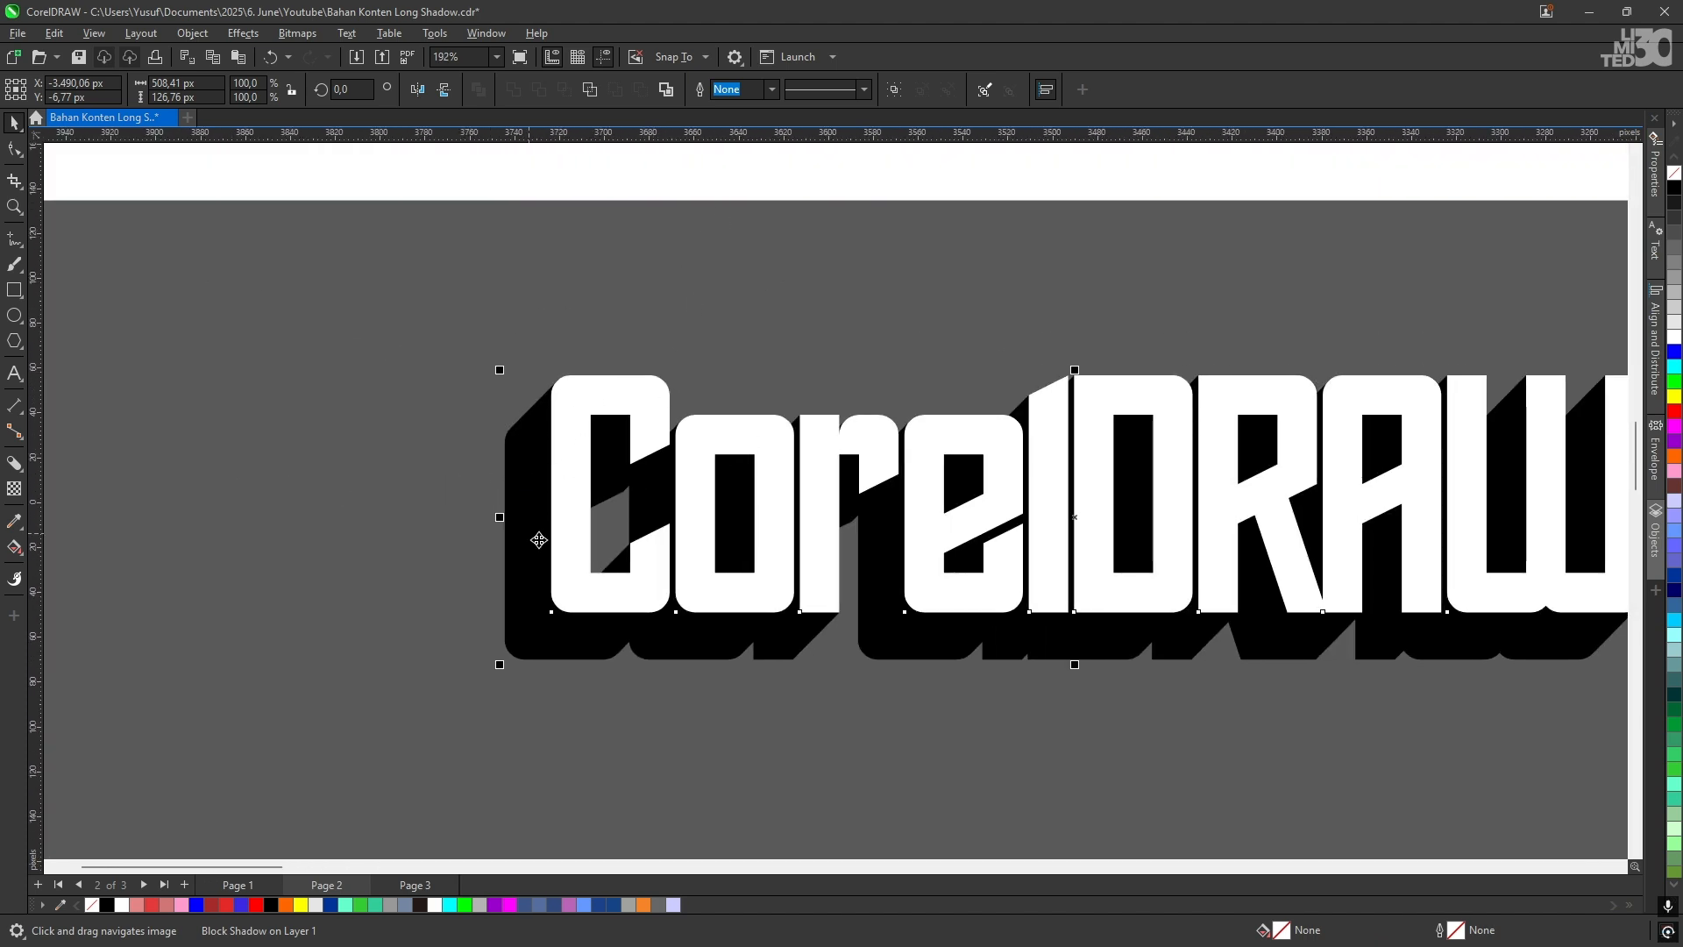
# Step: Expand the CorelDRAW text's block shadow beyond the letter edges by 8 px
pyautogui.click(499, 700)
pyautogui.click(561, 647)
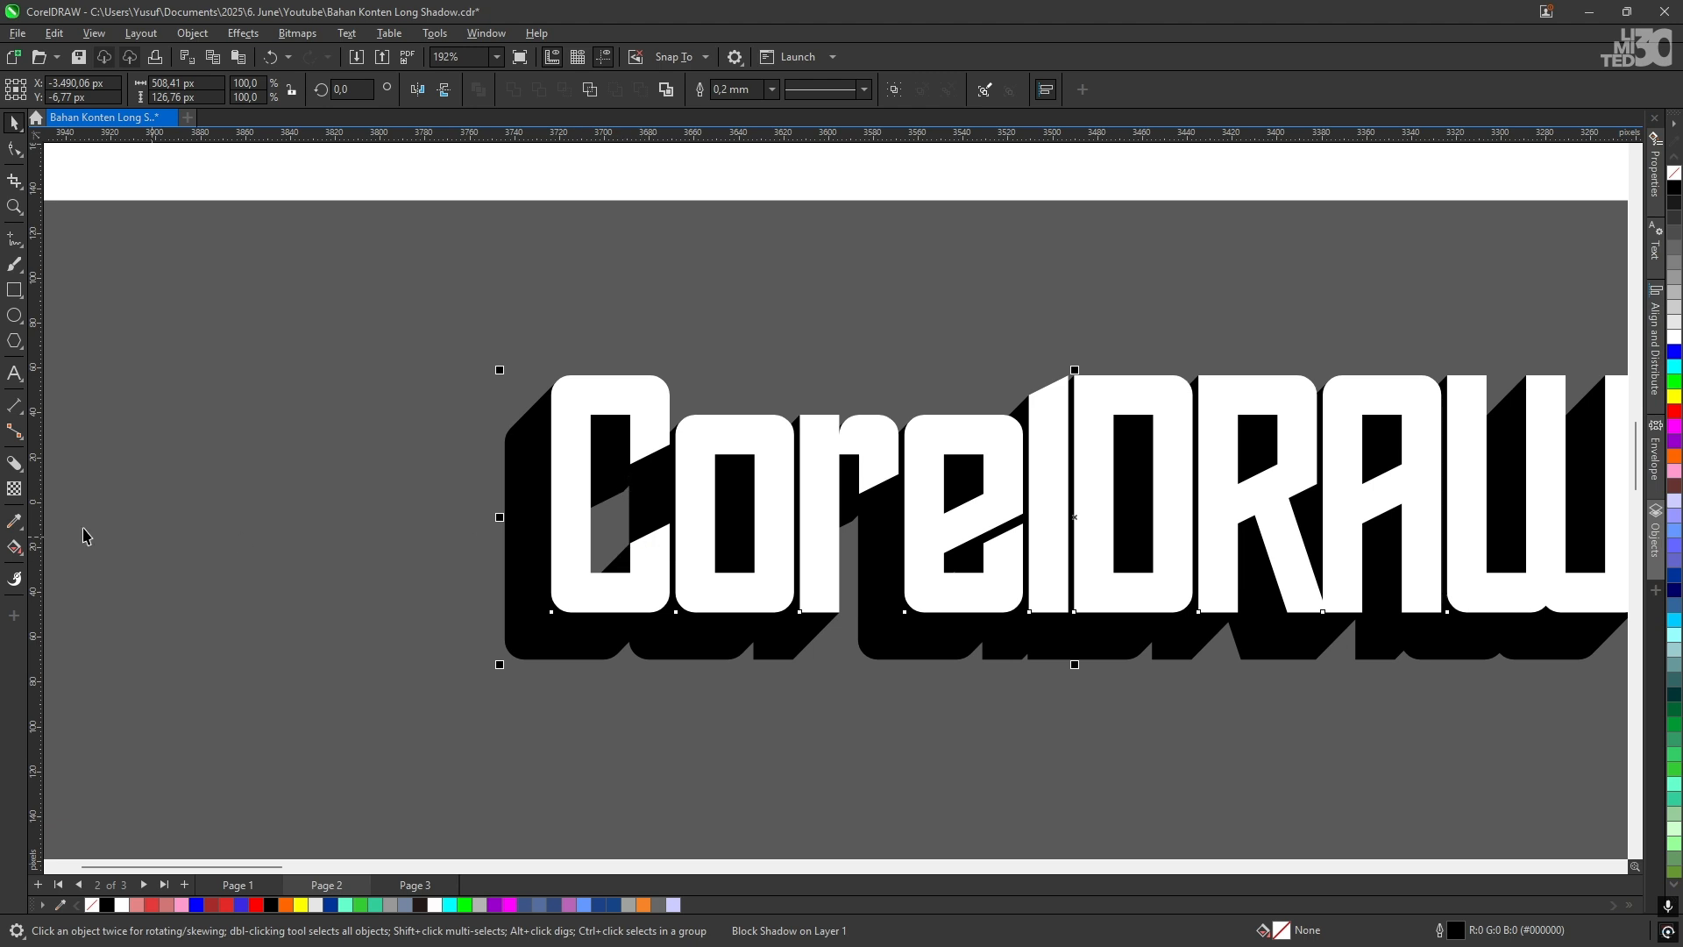
pyautogui.click(14, 463)
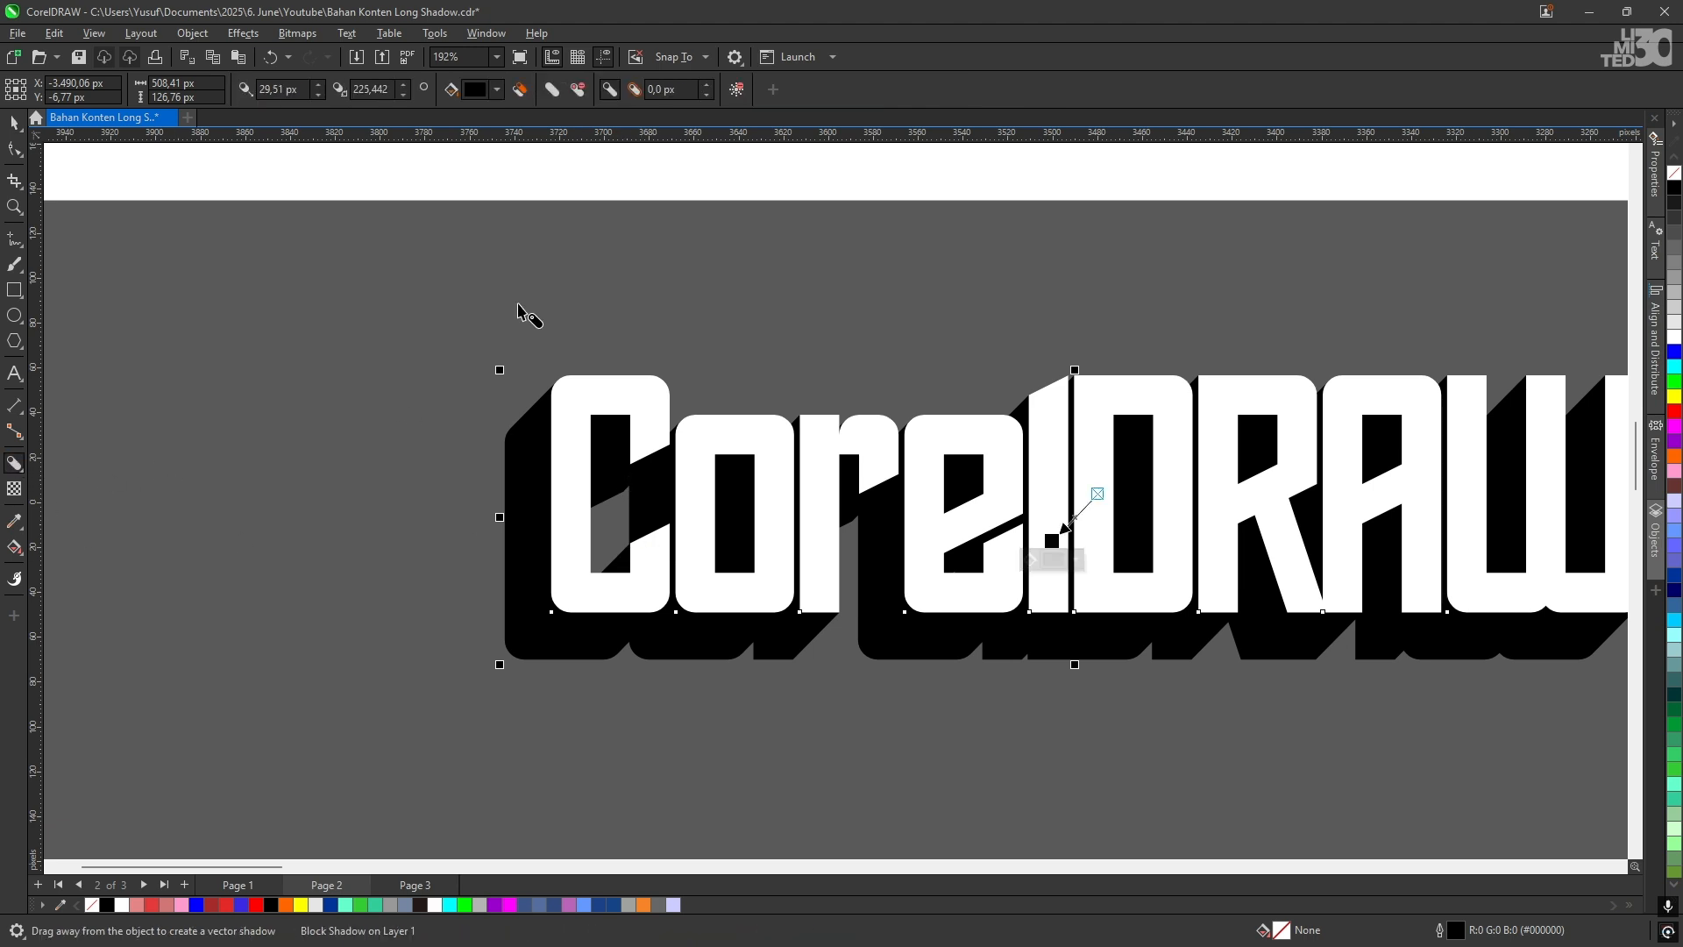
pyautogui.click(683, 91)
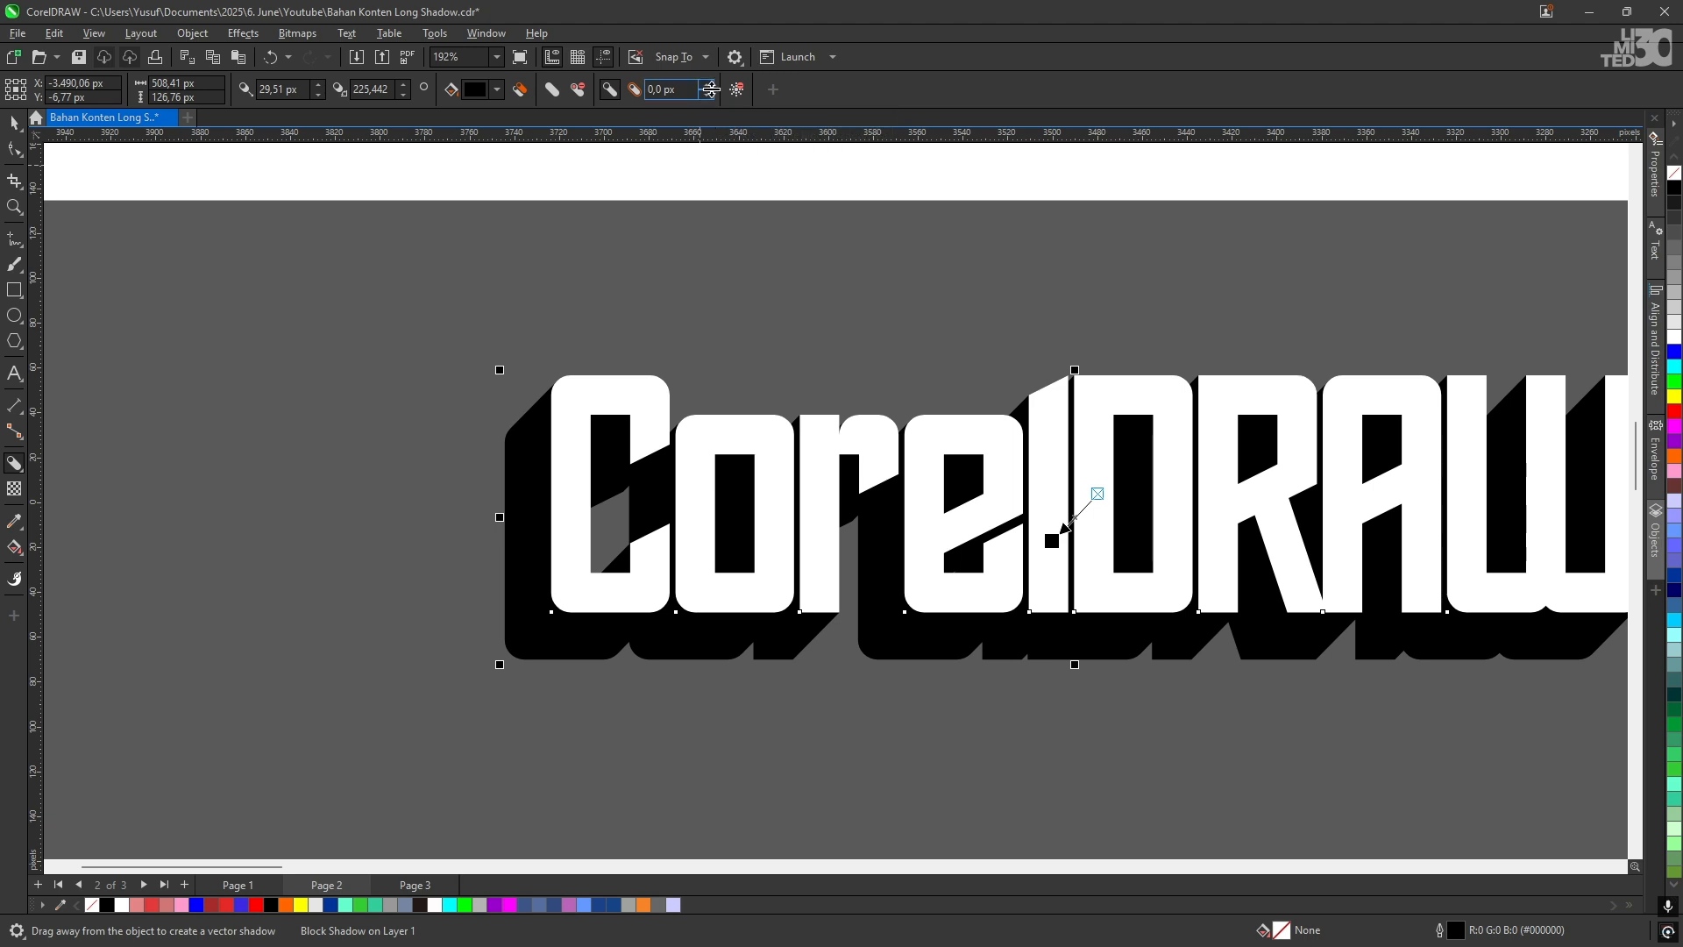
pyautogui.click(708, 85)
pyautogui.click(708, 85)
pyautogui.click(708, 85)
pyautogui.click(709, 85)
pyautogui.click(708, 85)
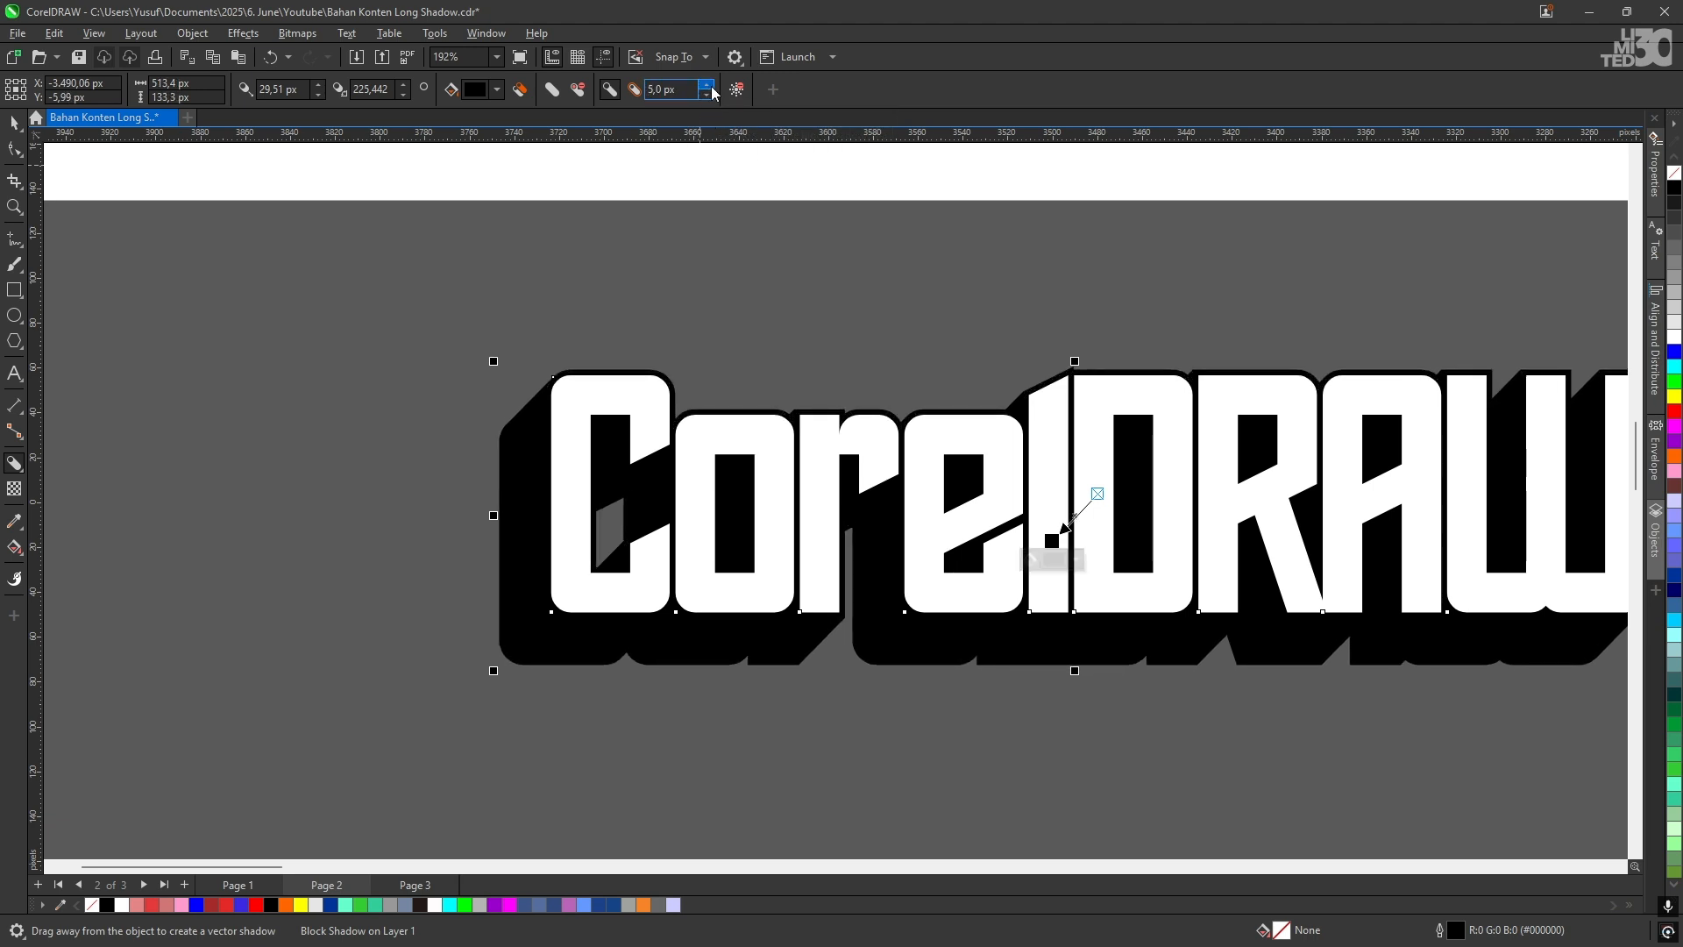
pyautogui.click(708, 85)
pyautogui.click(709, 85)
pyautogui.click(709, 85)
pyautogui.click(708, 85)
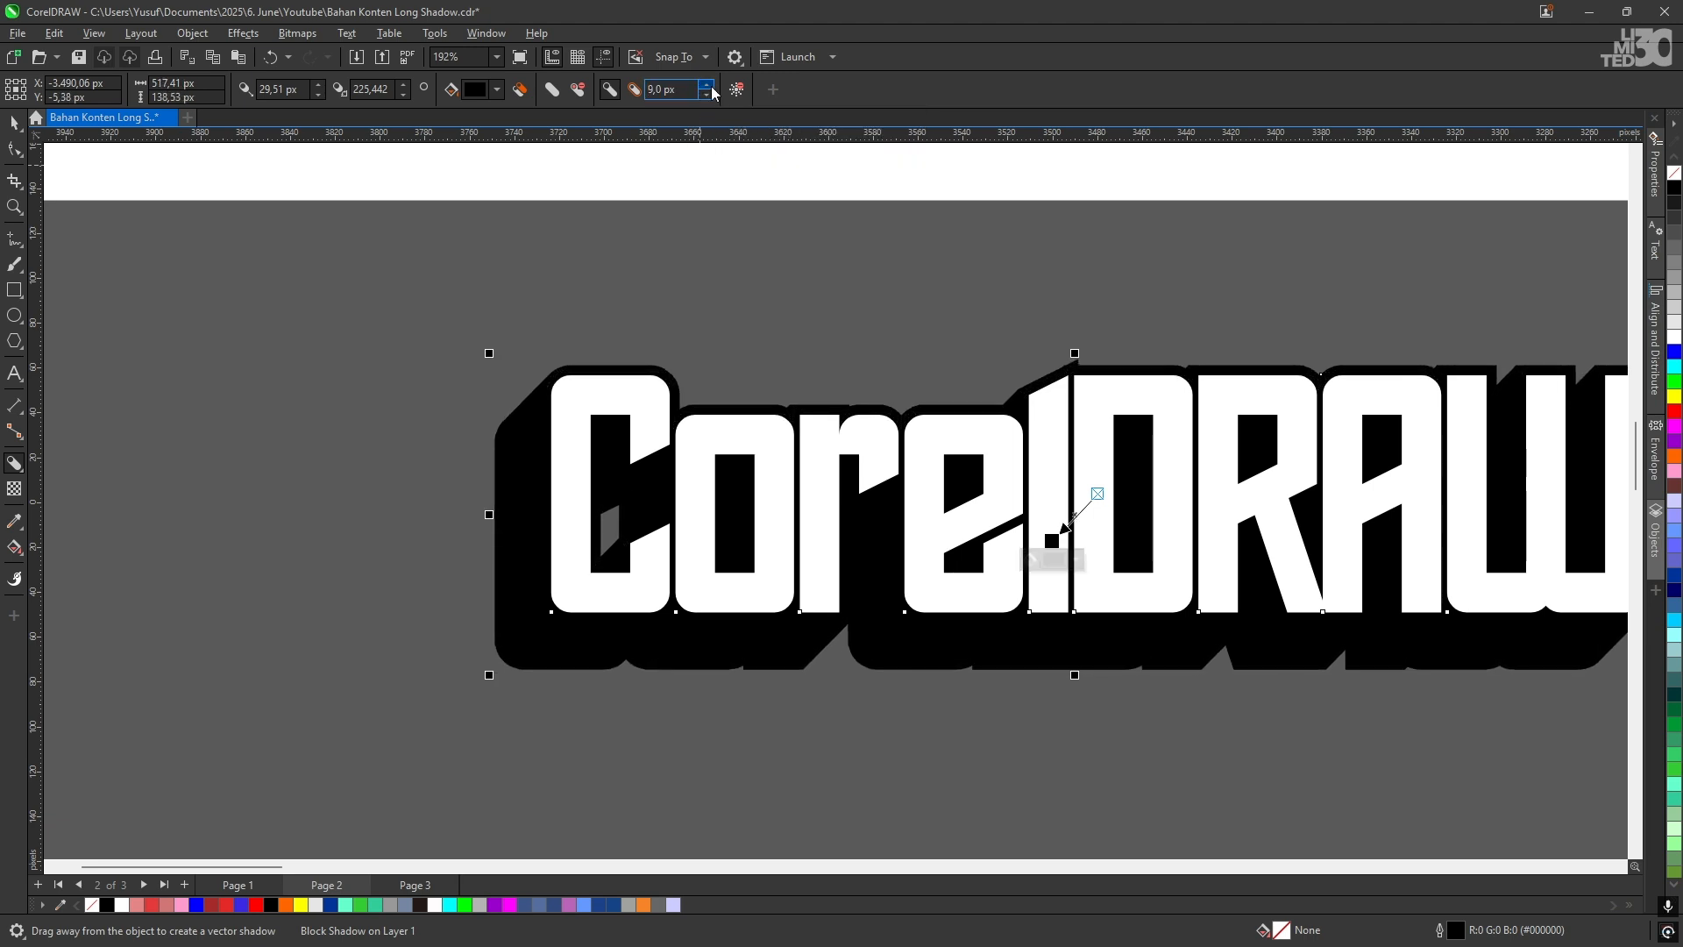
pyautogui.click(709, 85)
pyautogui.click(708, 94)
pyautogui.click(707, 94)
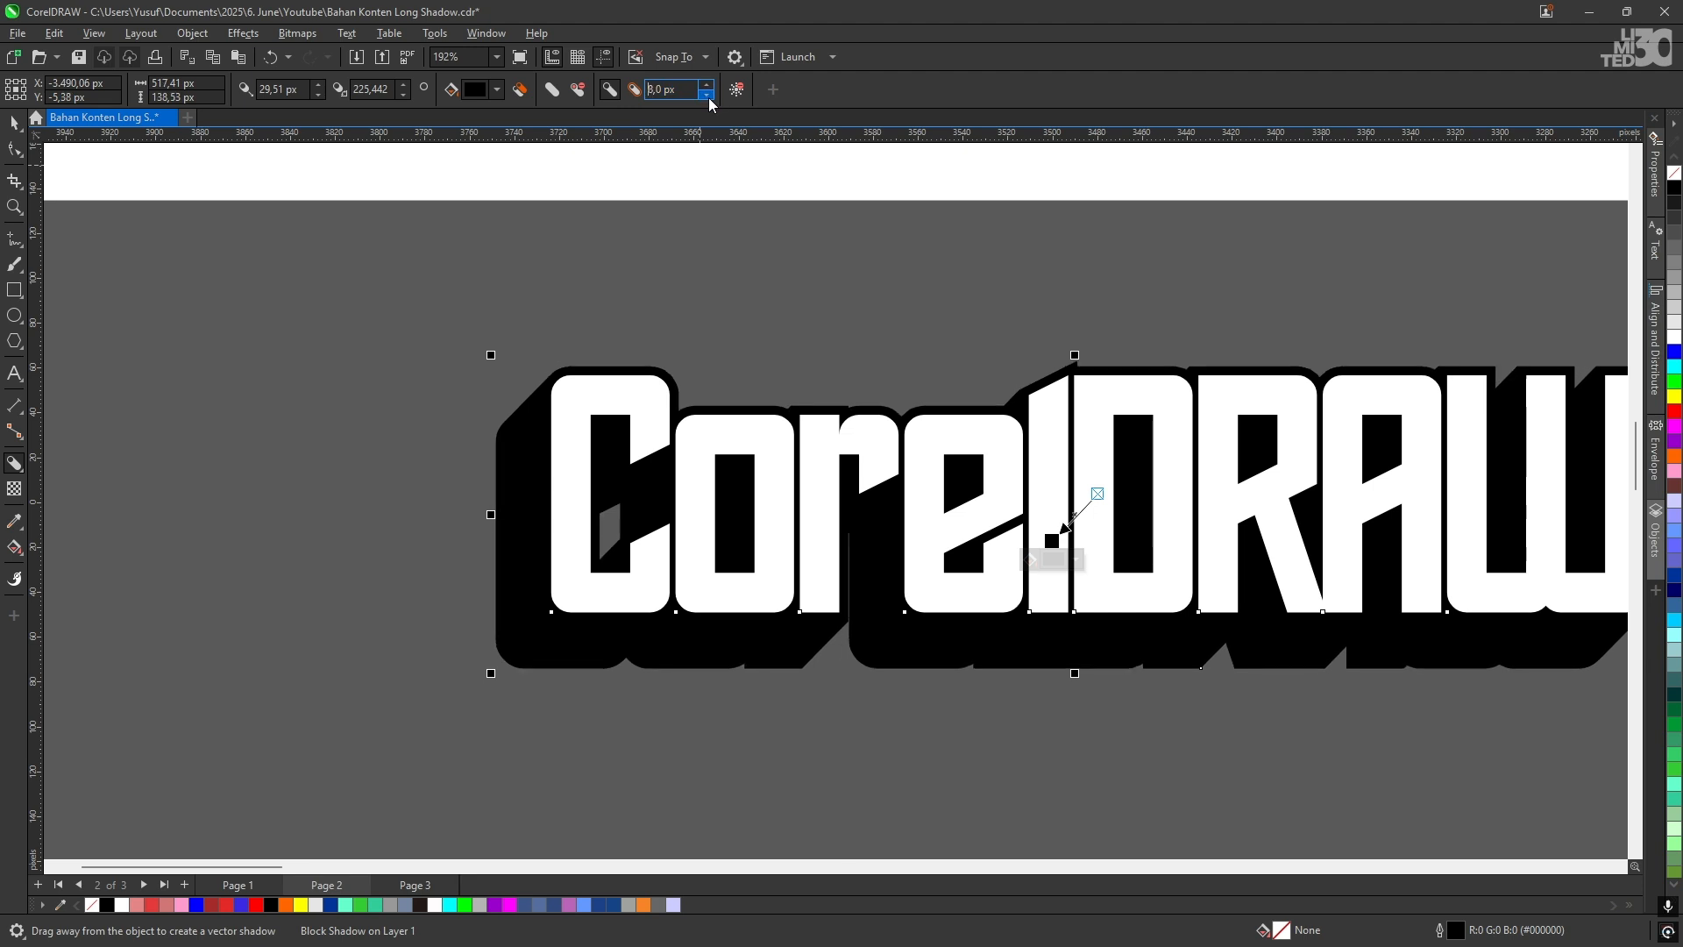
pyautogui.click(707, 95)
pyautogui.click(708, 95)
pyautogui.click(708, 88)
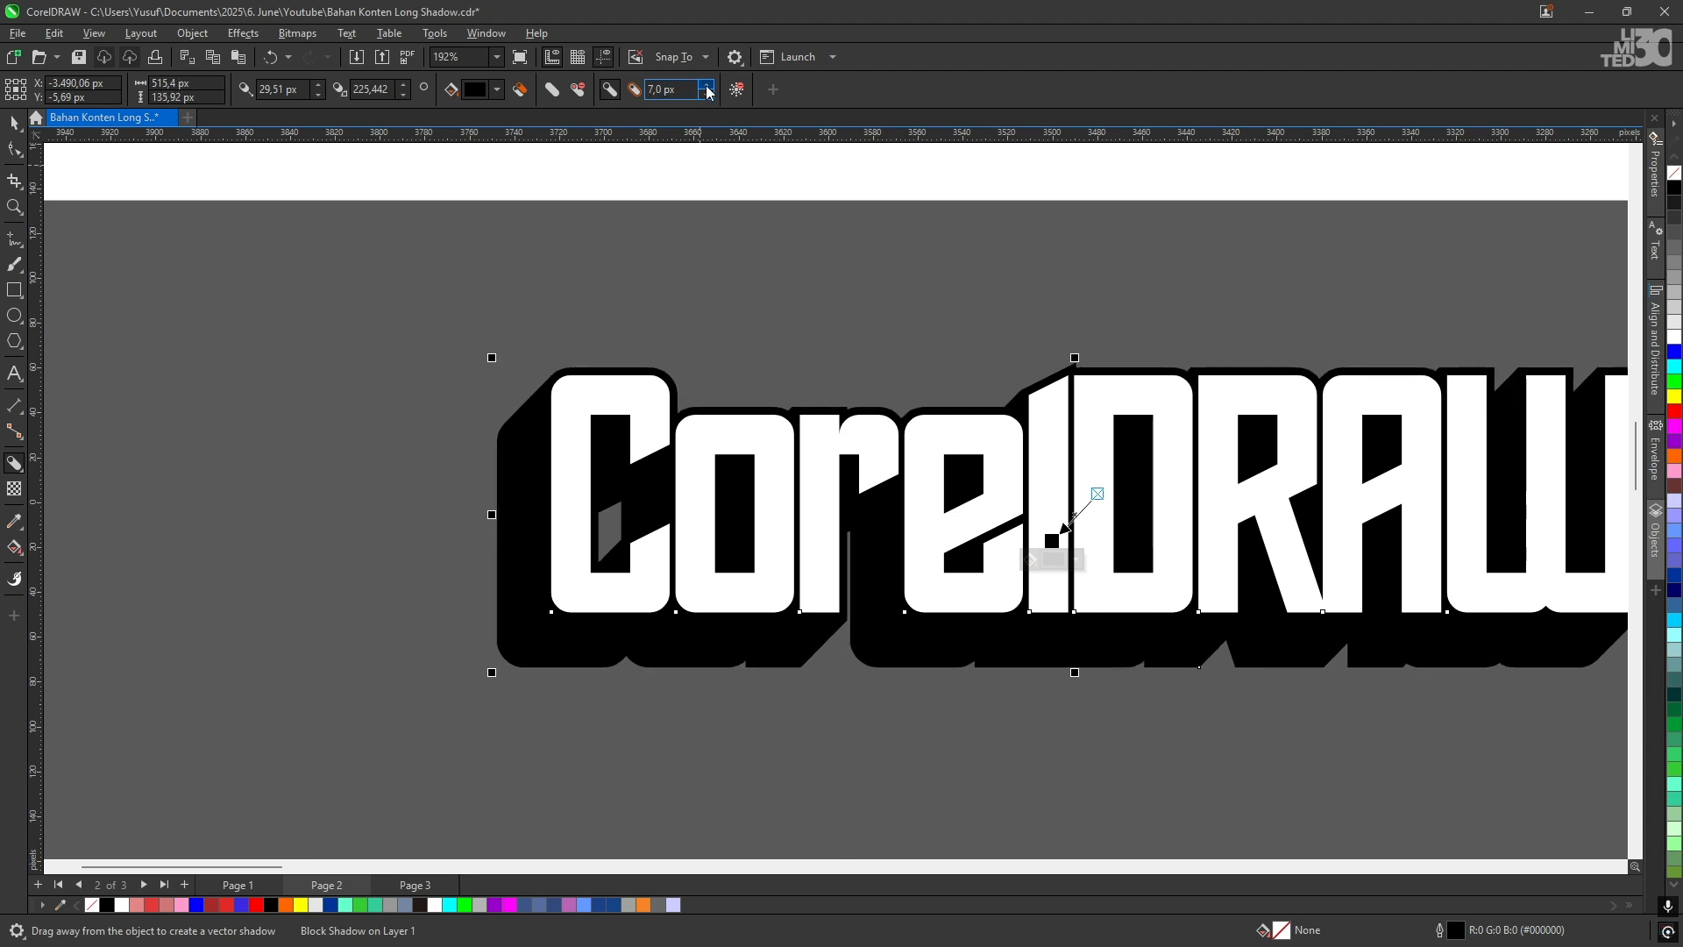
pyautogui.click(709, 88)
# Step: Increase the block shadow's expansion around the letters to 11 px
pyautogui.moveTo(833, 265); pyautogui.dragTo(729, 322)
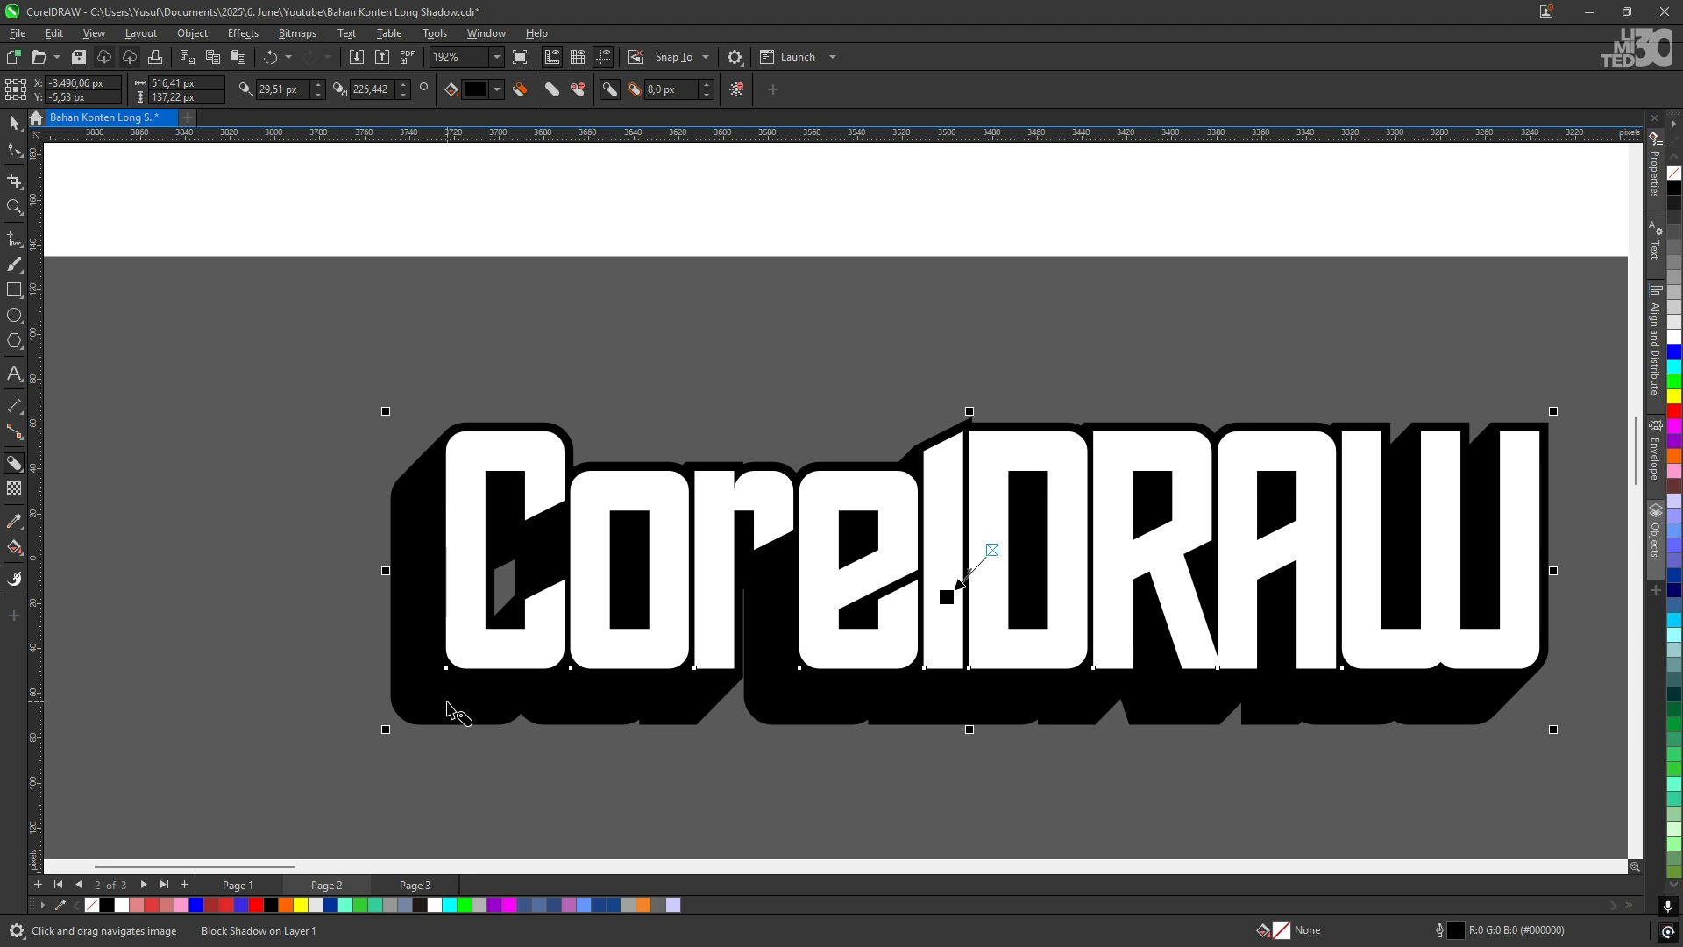
pyautogui.click(710, 86)
pyautogui.click(709, 86)
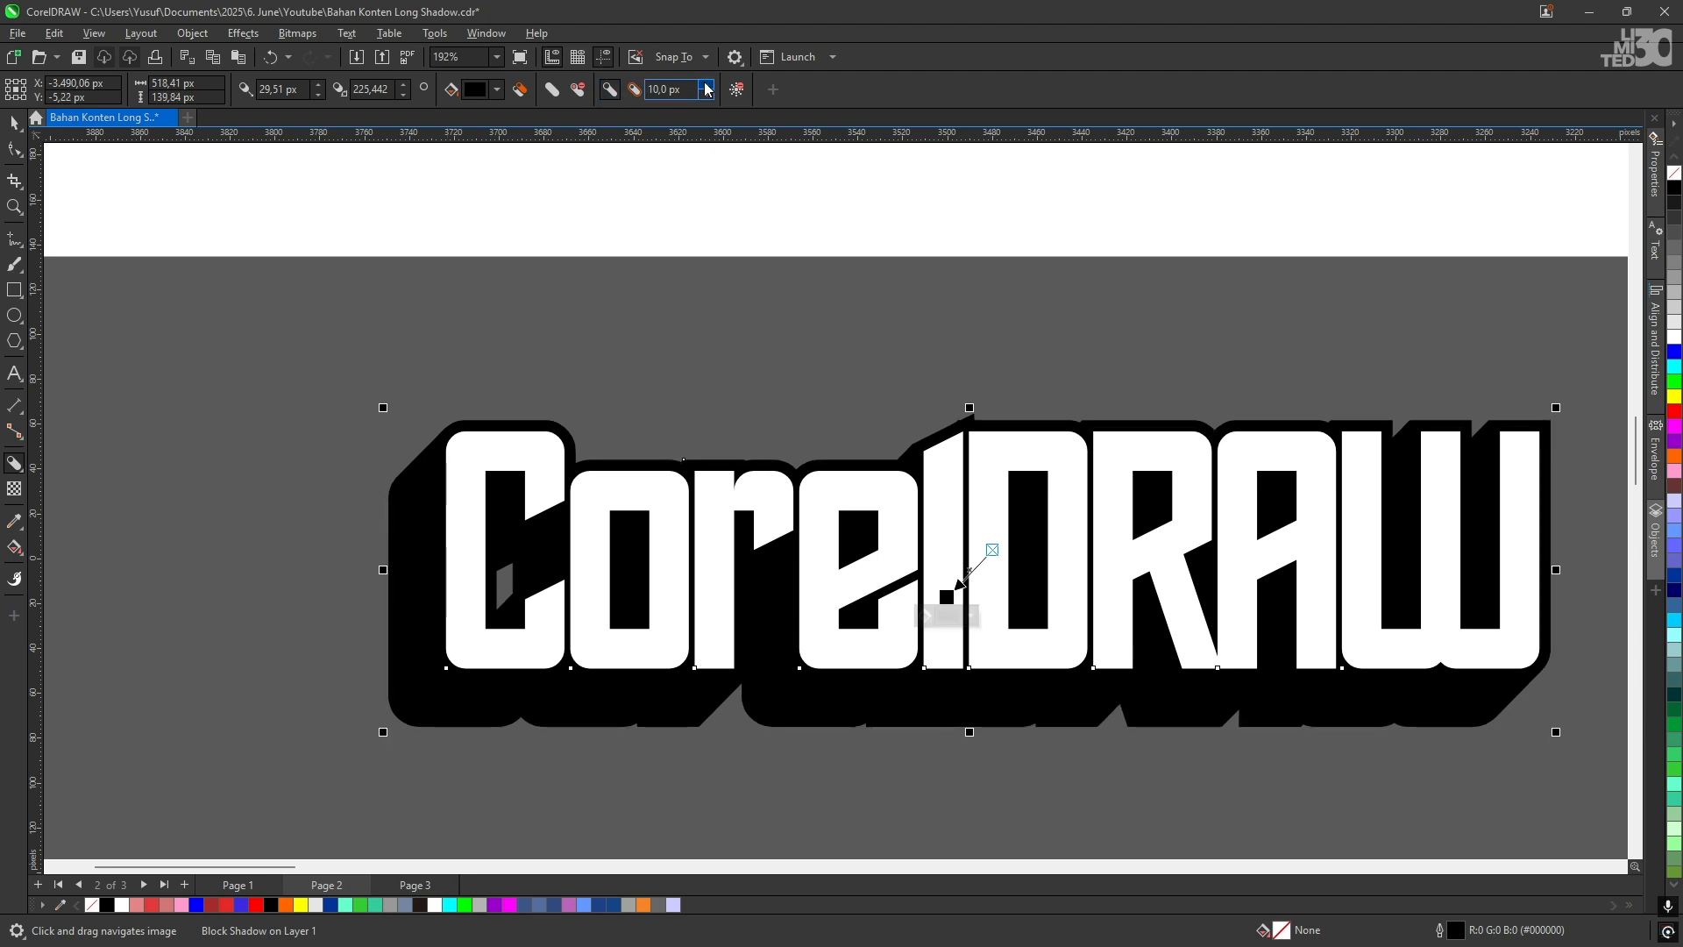
pyautogui.click(709, 86)
pyautogui.moveTo(901, 351); pyautogui.dragTo(856, 386)
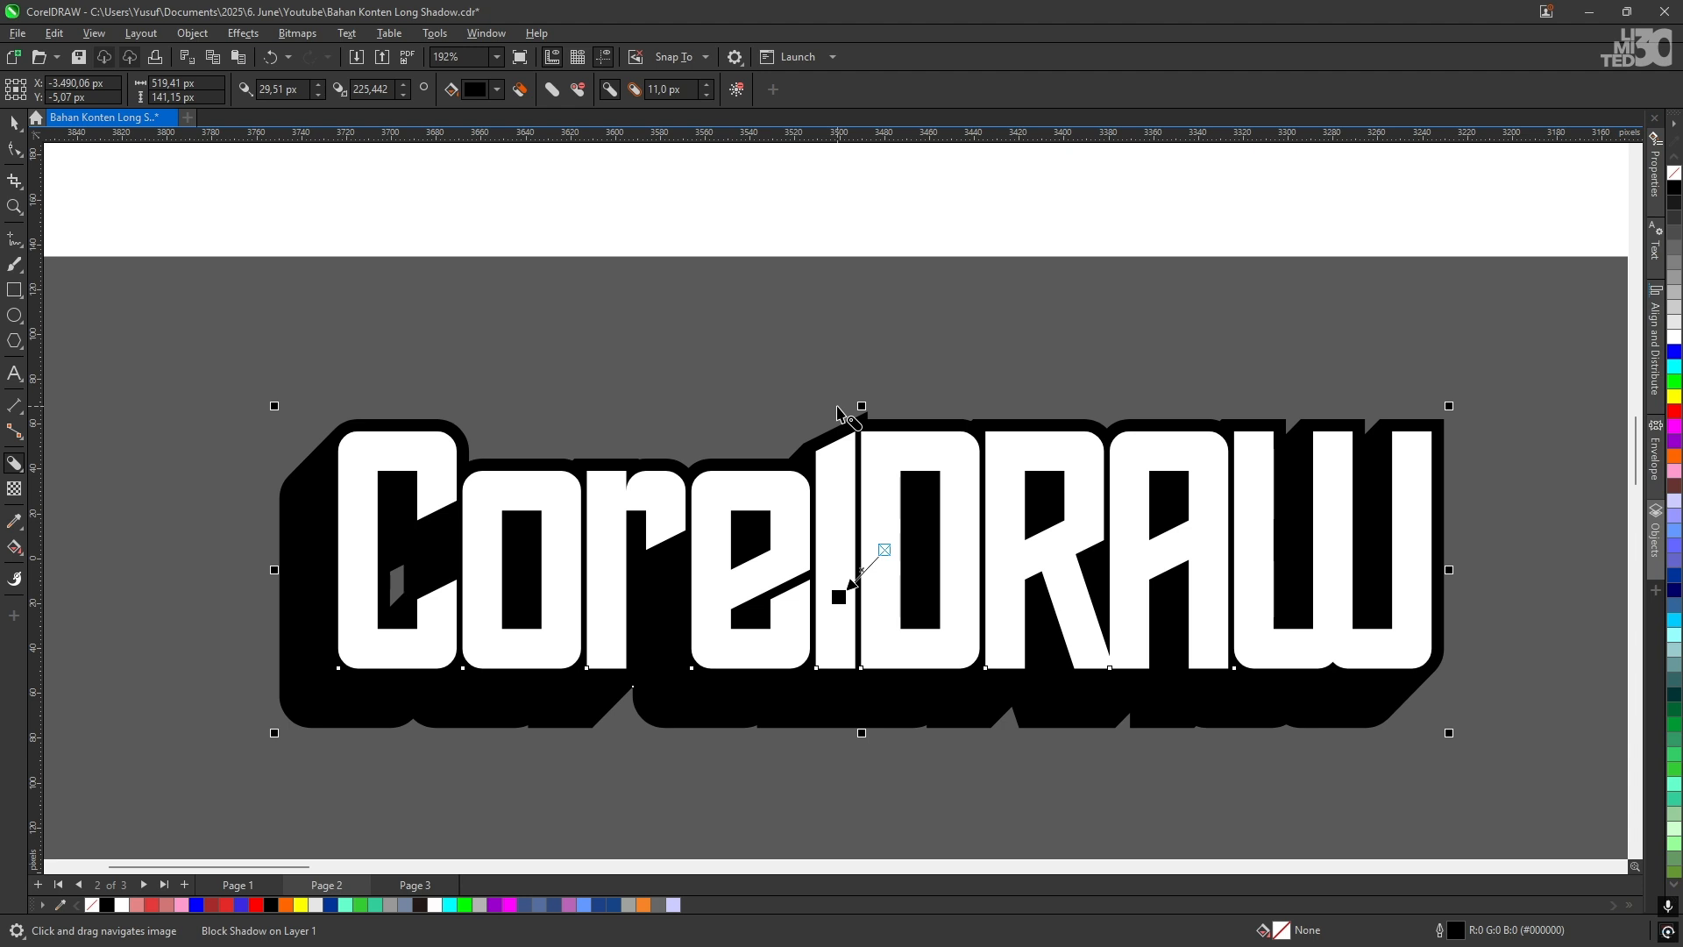
# Step: Insert an "s" after "Co" in the block-shadowed text so that it reads "CosrelDRAW"
pyautogui.press('space')
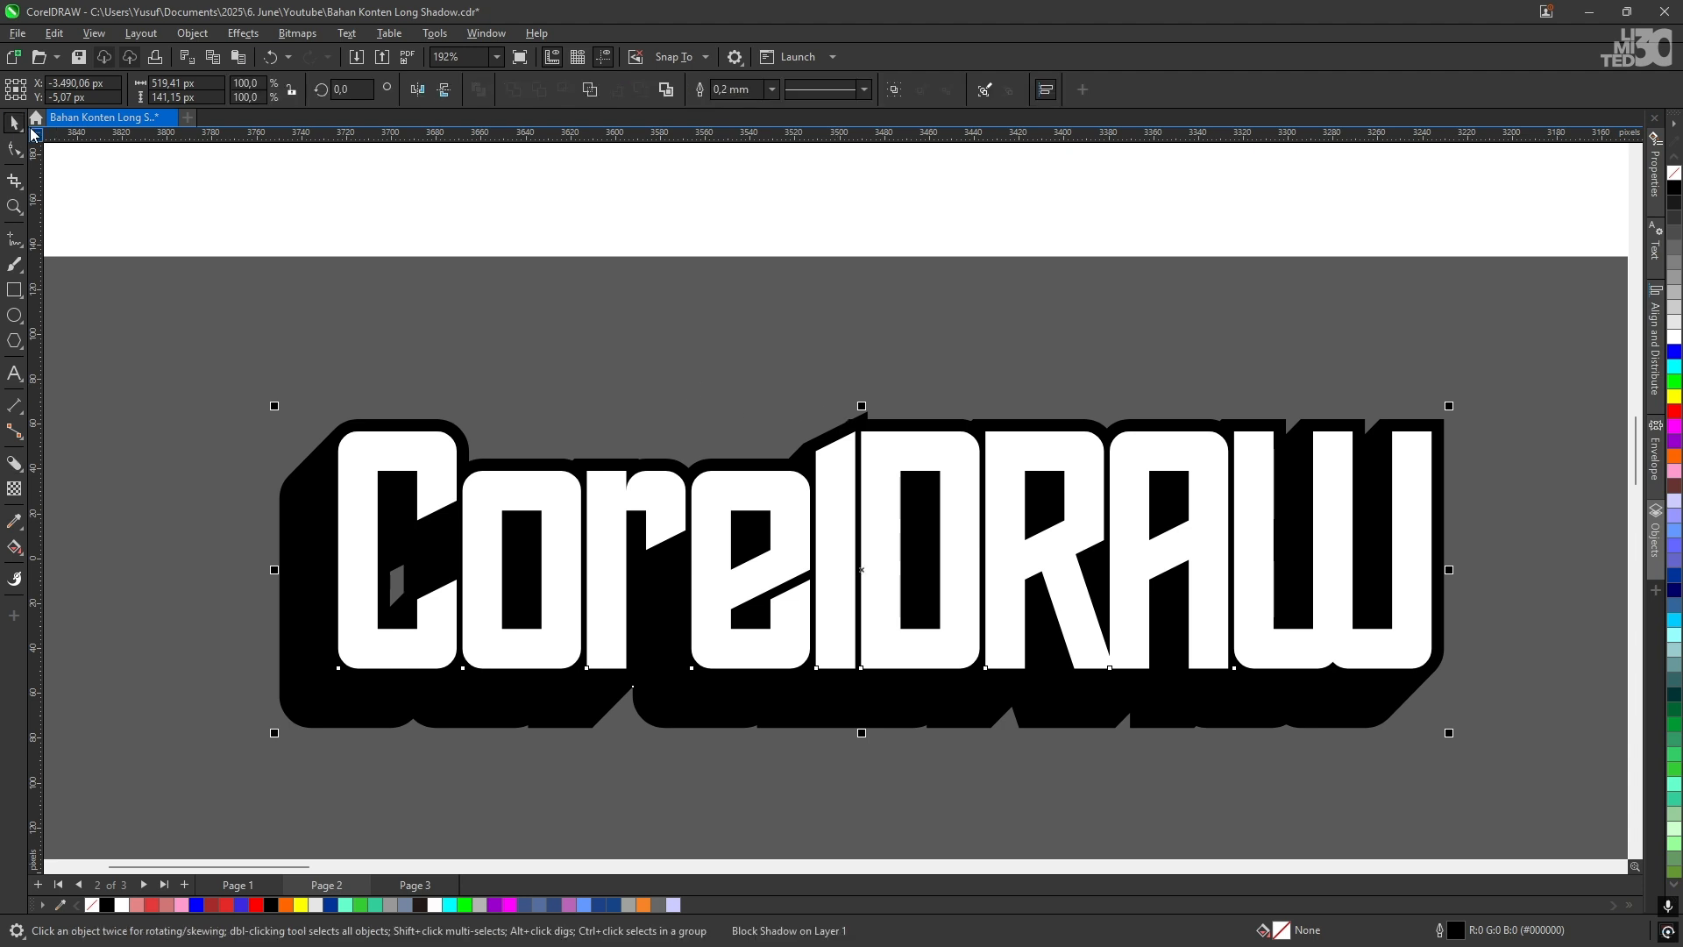
pyautogui.click(702, 507)
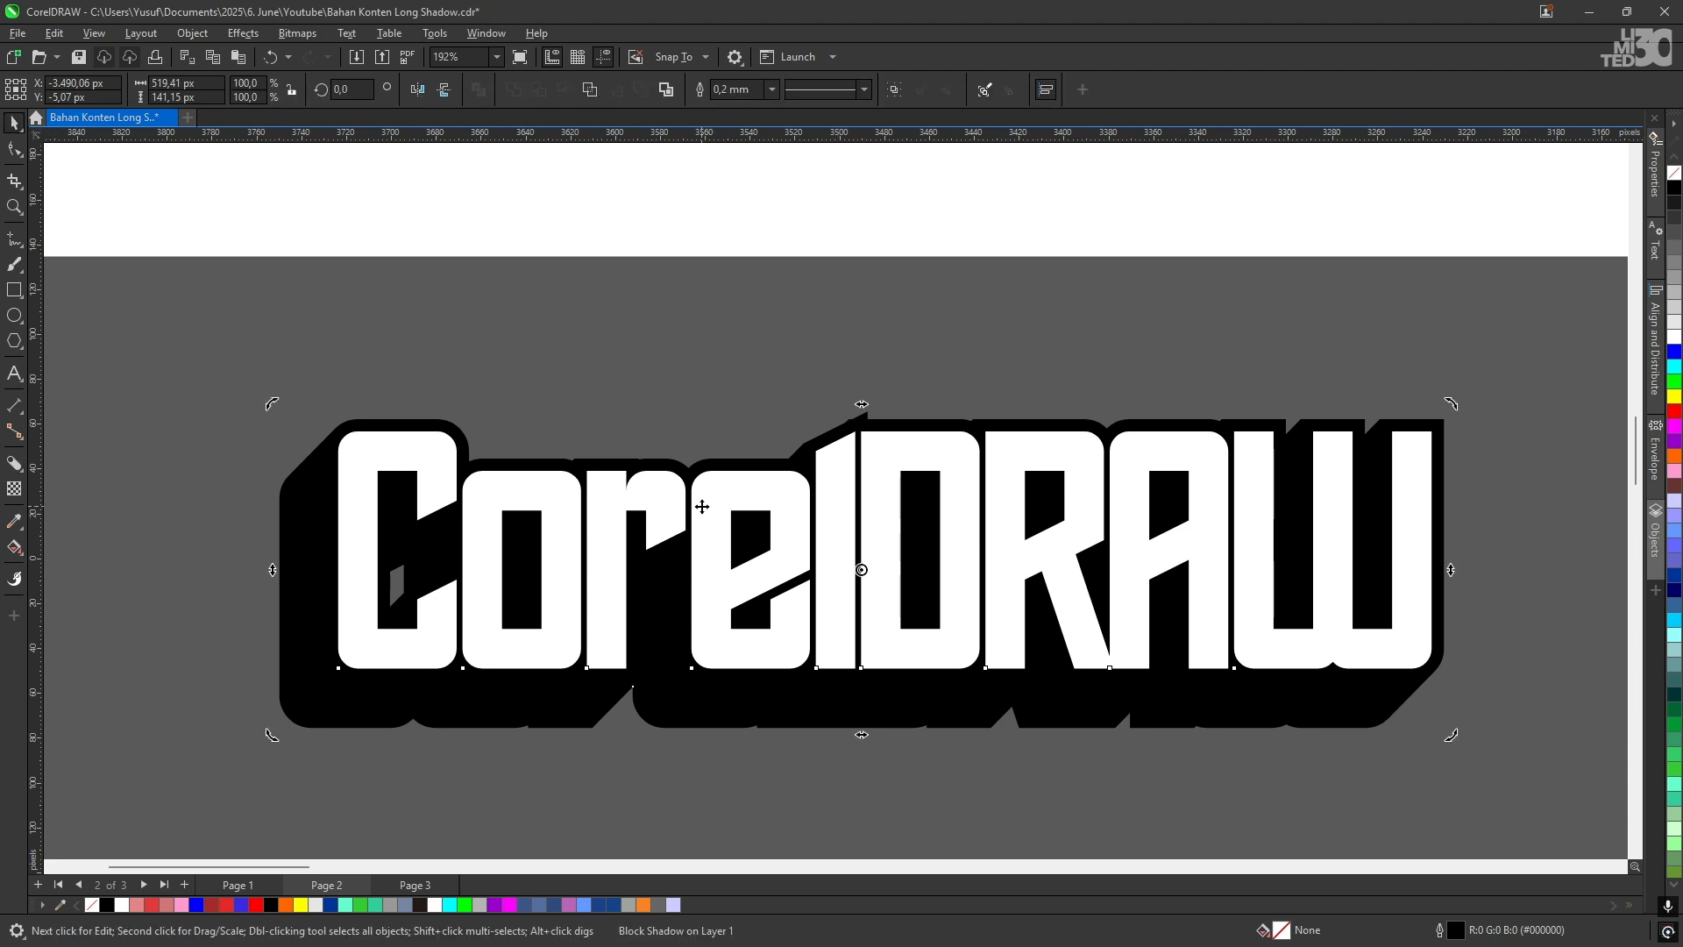
pyautogui.click(773, 523)
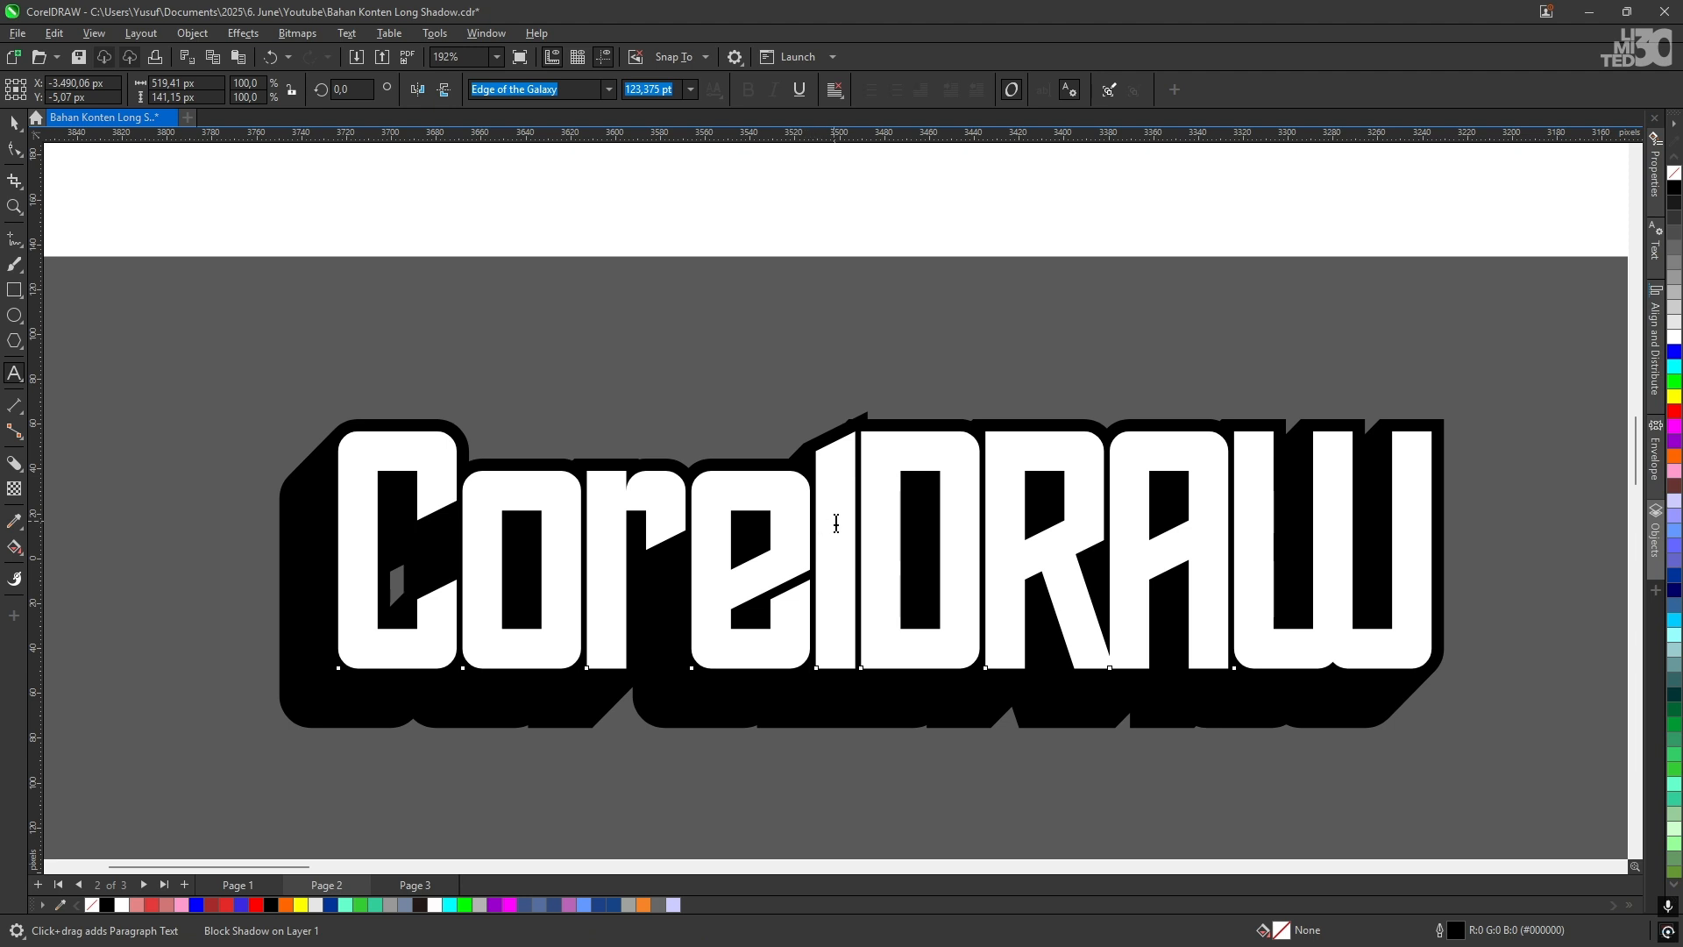
pyautogui.scroll(-3, 846, 521)
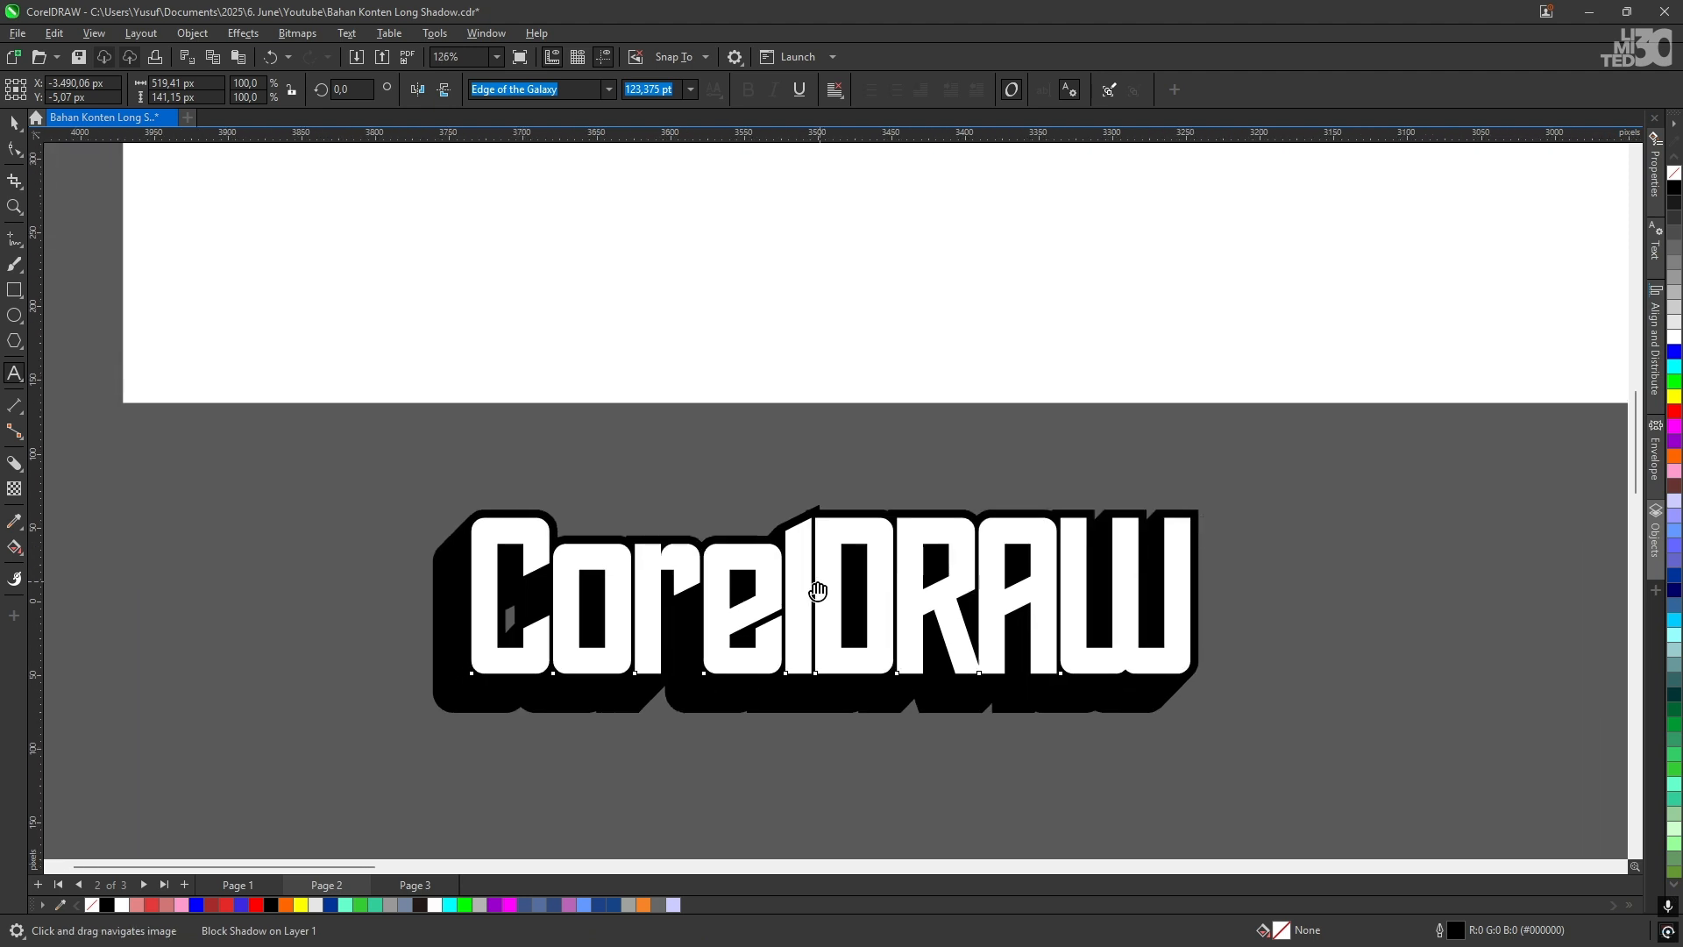
pyautogui.scroll(1, 711, 597)
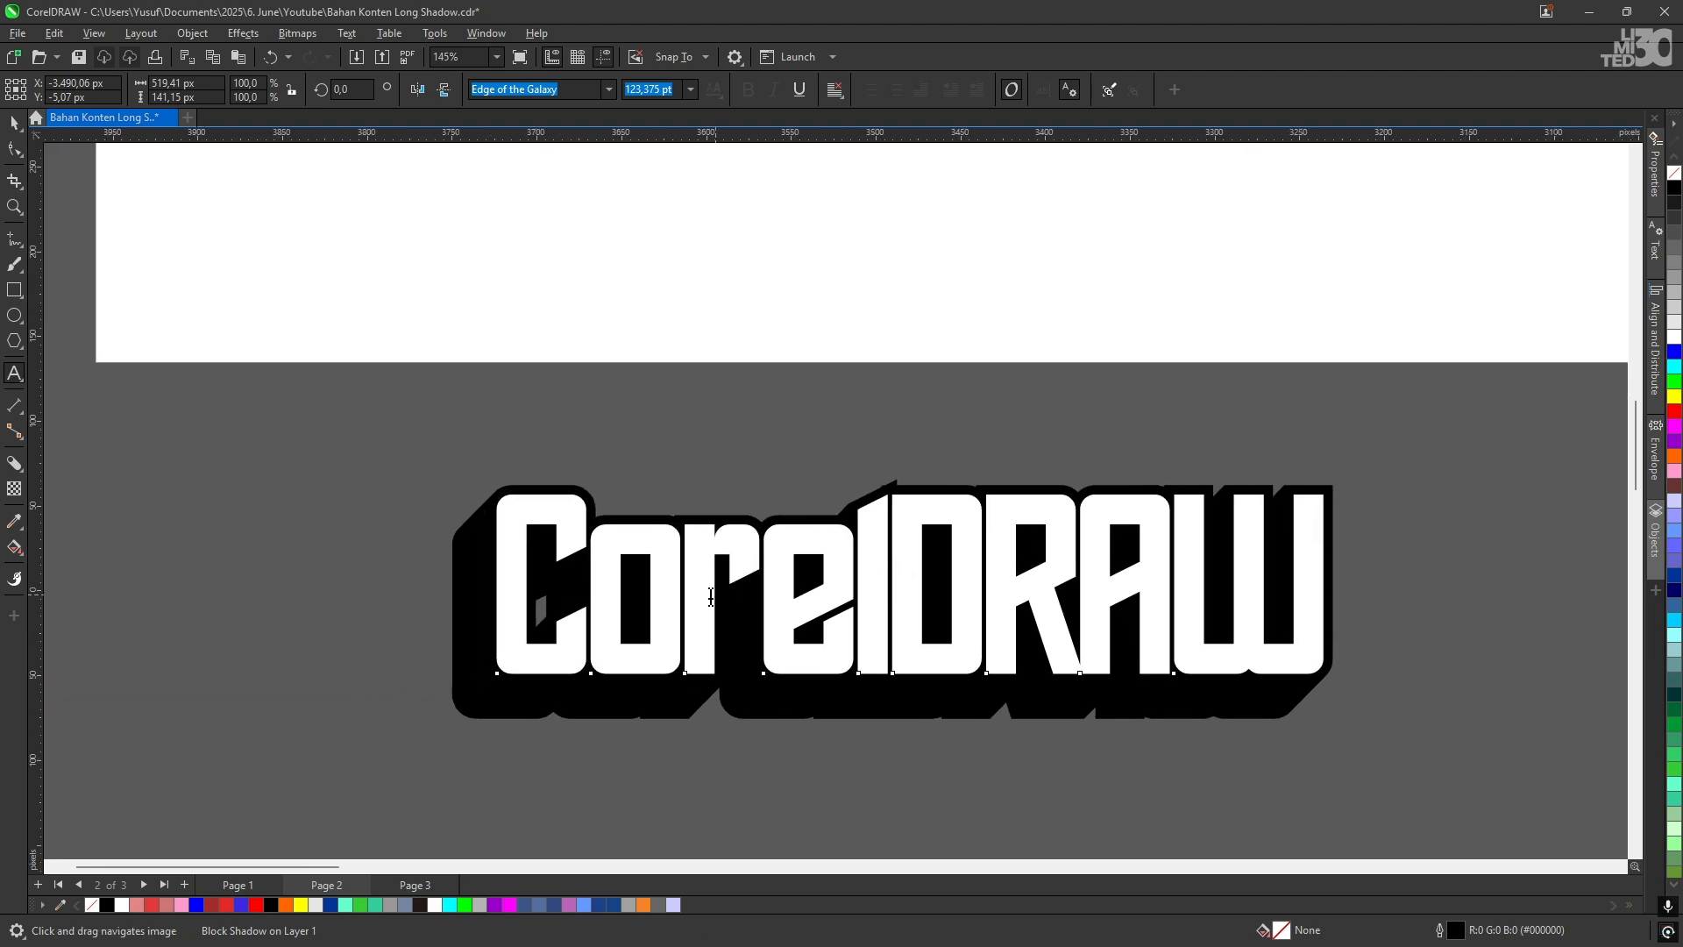
pyautogui.click(687, 583)
pyautogui.write('s')
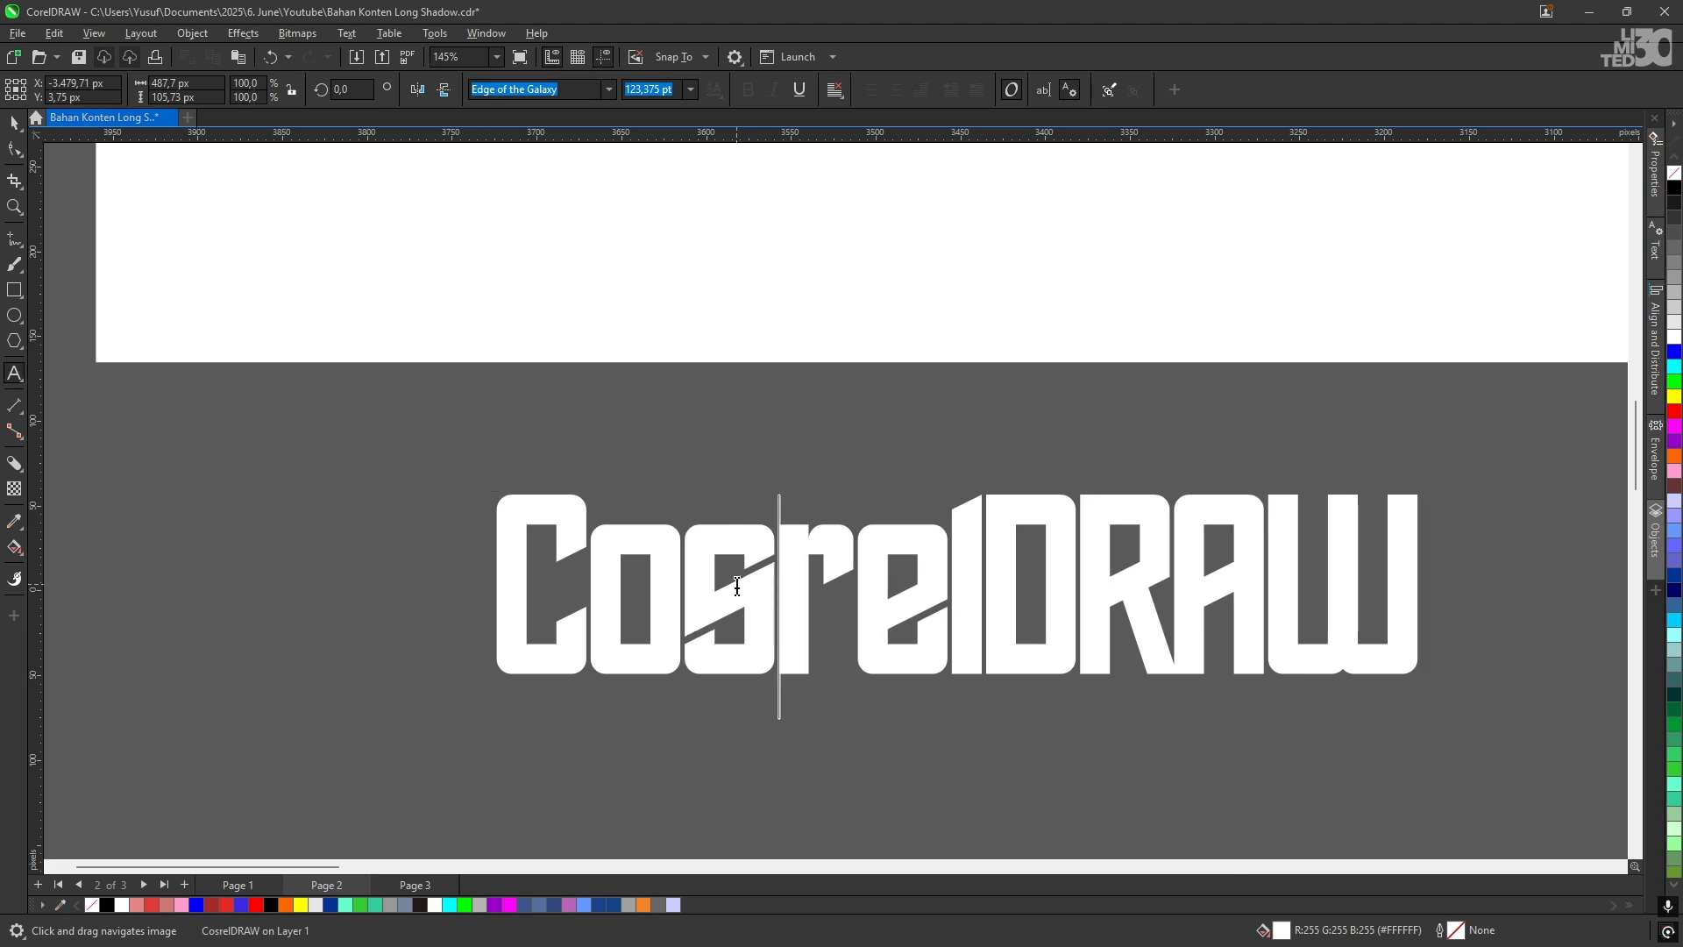
pyautogui.hotkey('ctrl', 'space')
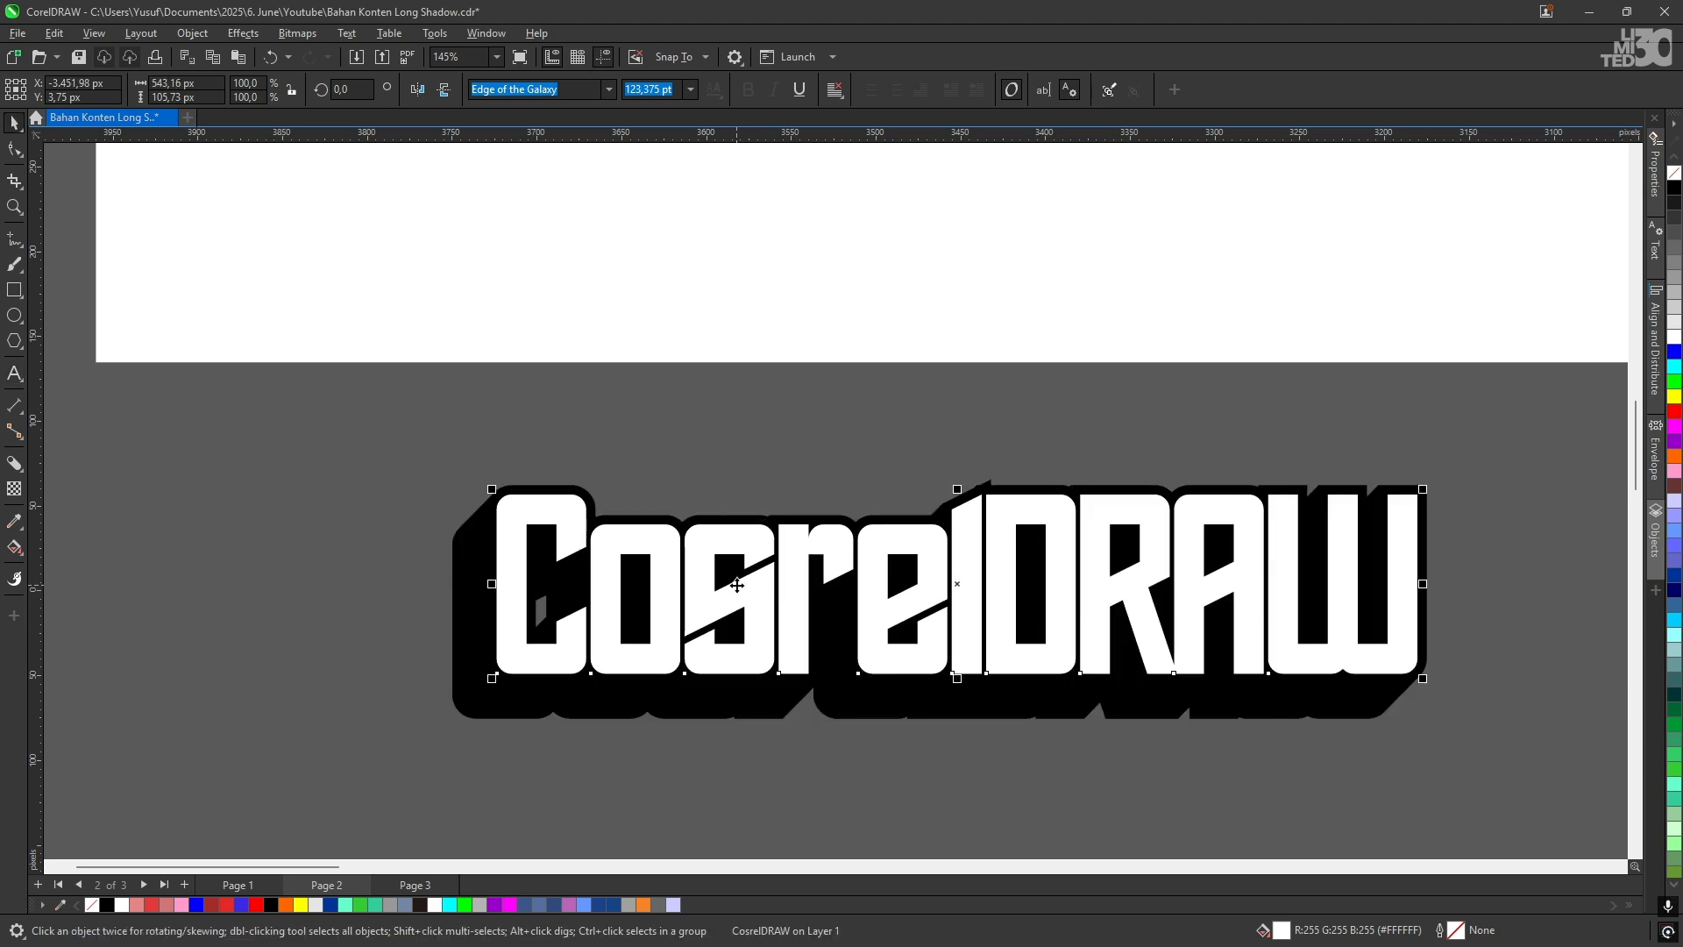
# Step: Select the CosrelDRAW text together with its block shadow and move it lower, beside the 3D/Long Shadow Effects heading
pyautogui.hscroll(1, 965, 614)
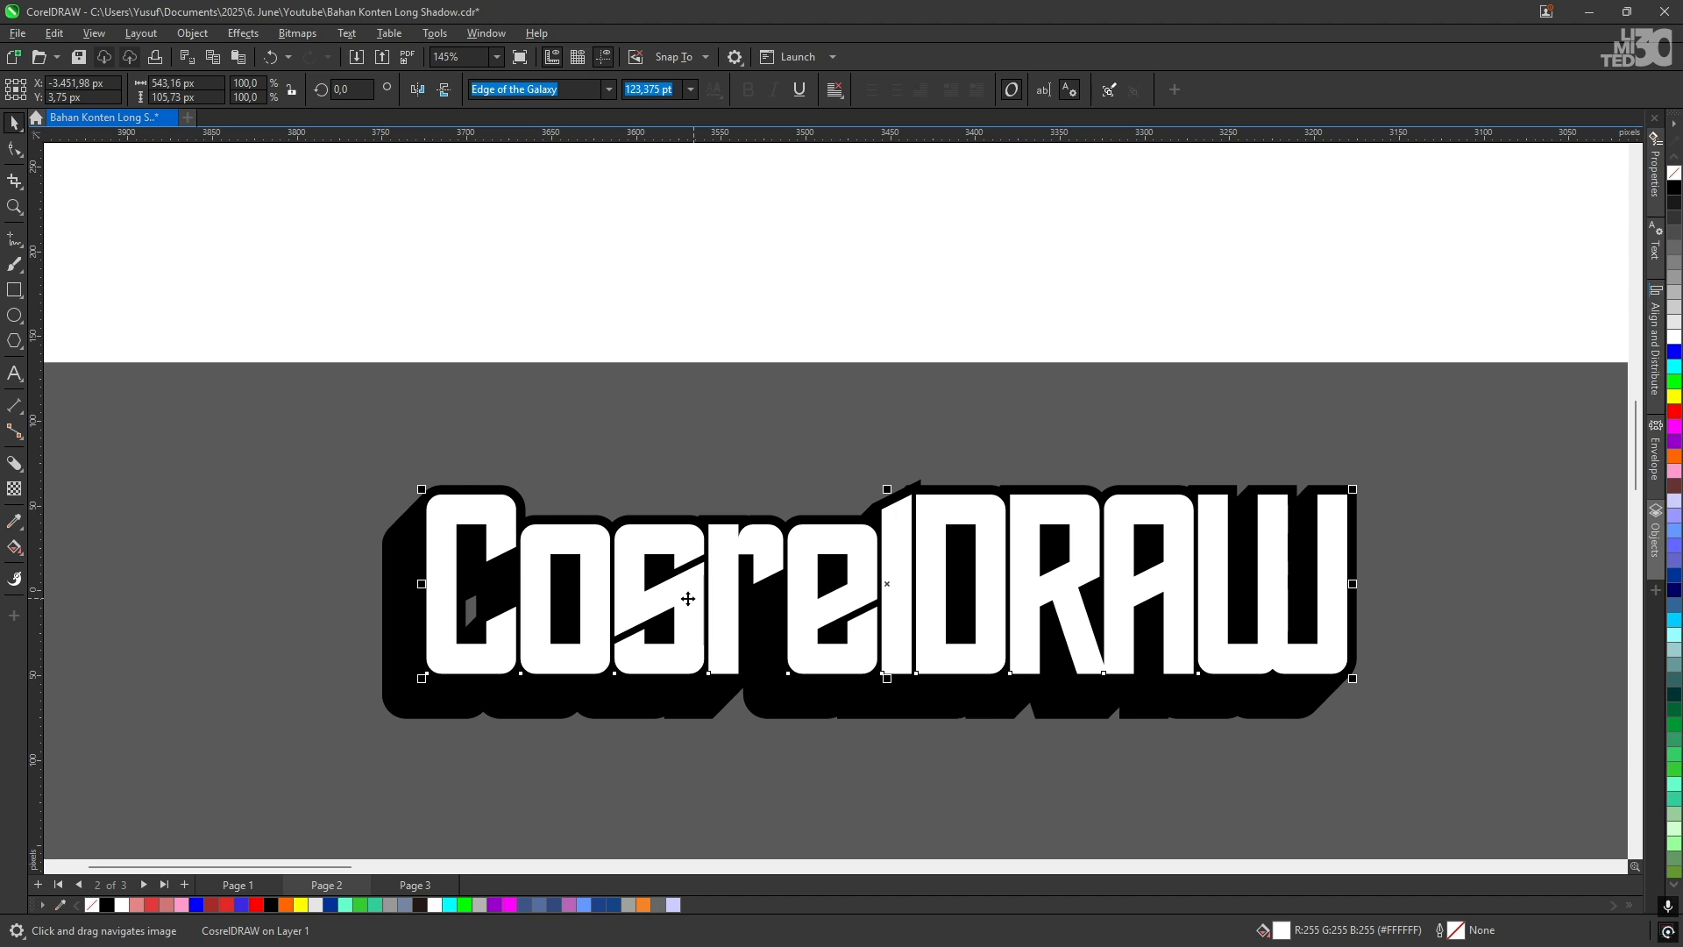
pyautogui.scroll(-4, 689, 599)
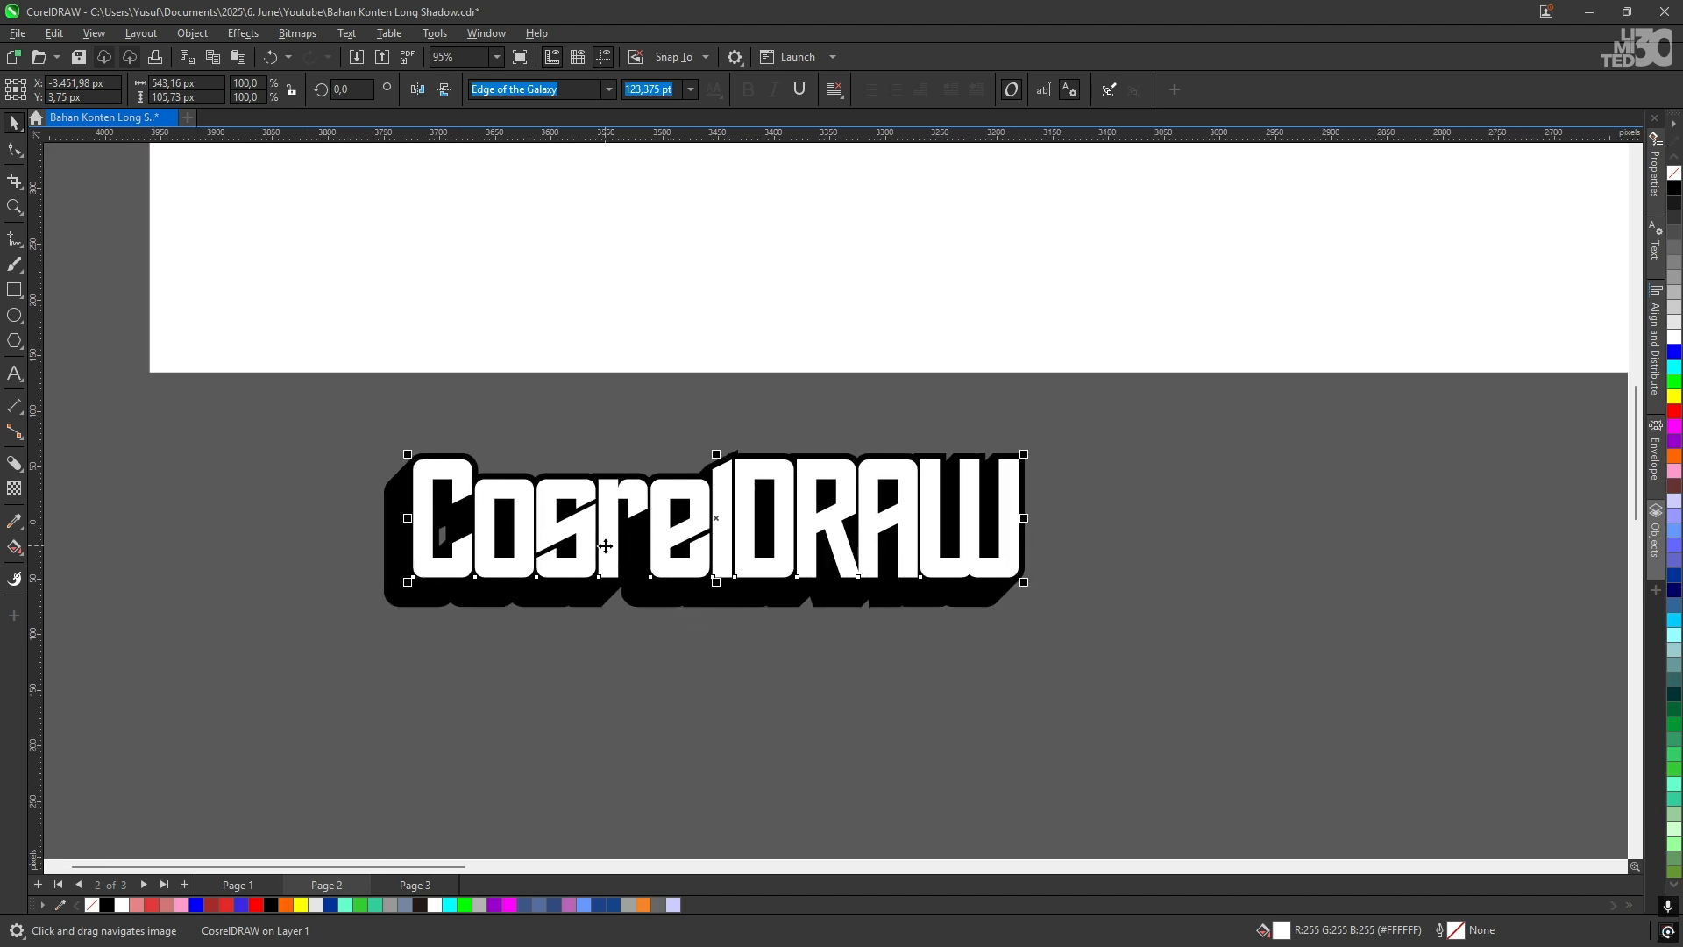
pyautogui.scroll(3, 605, 546)
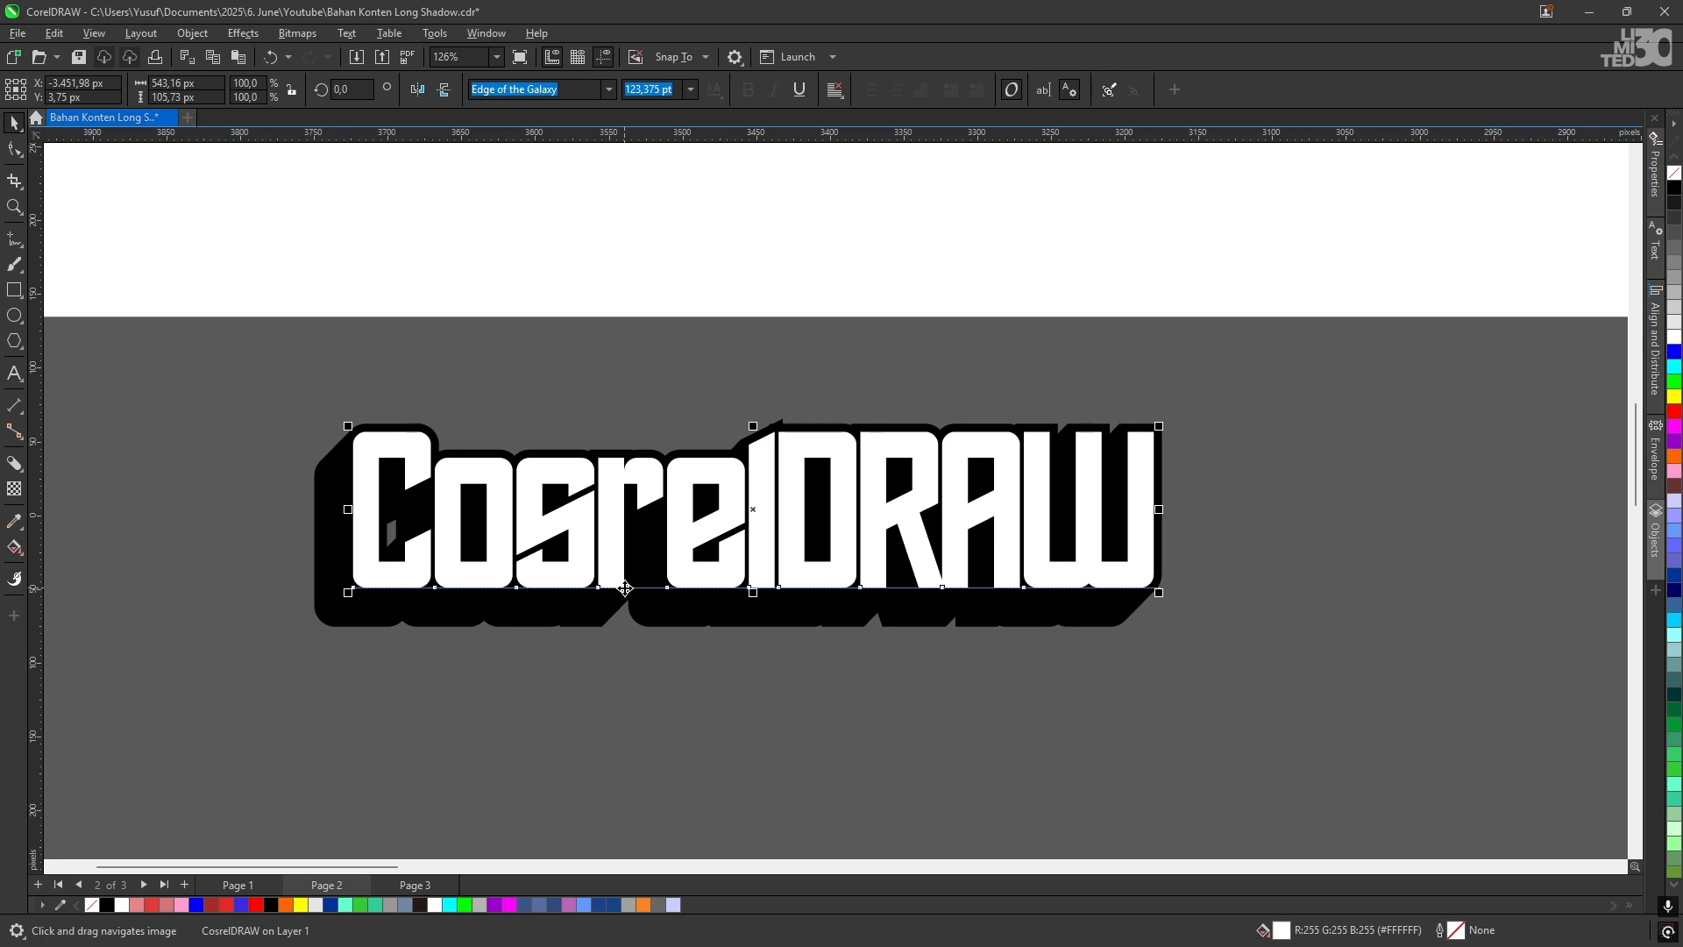
pyautogui.scroll(-5, 625, 588)
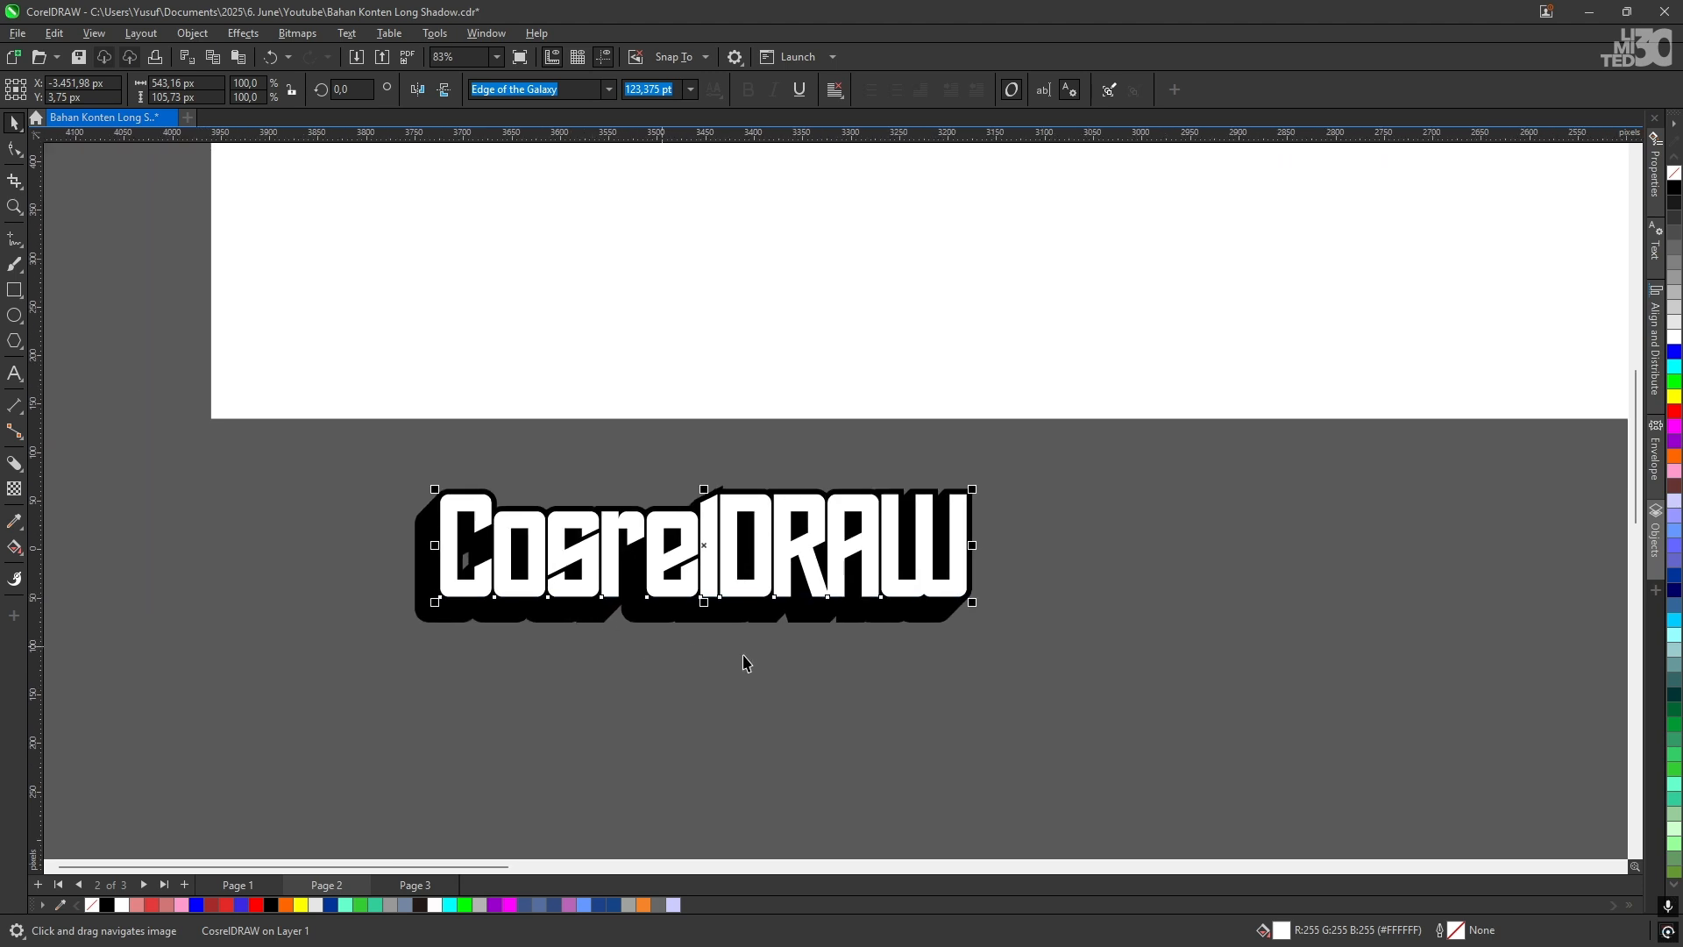
pyautogui.moveTo(1033, 616); pyautogui.dragTo(438, 409)
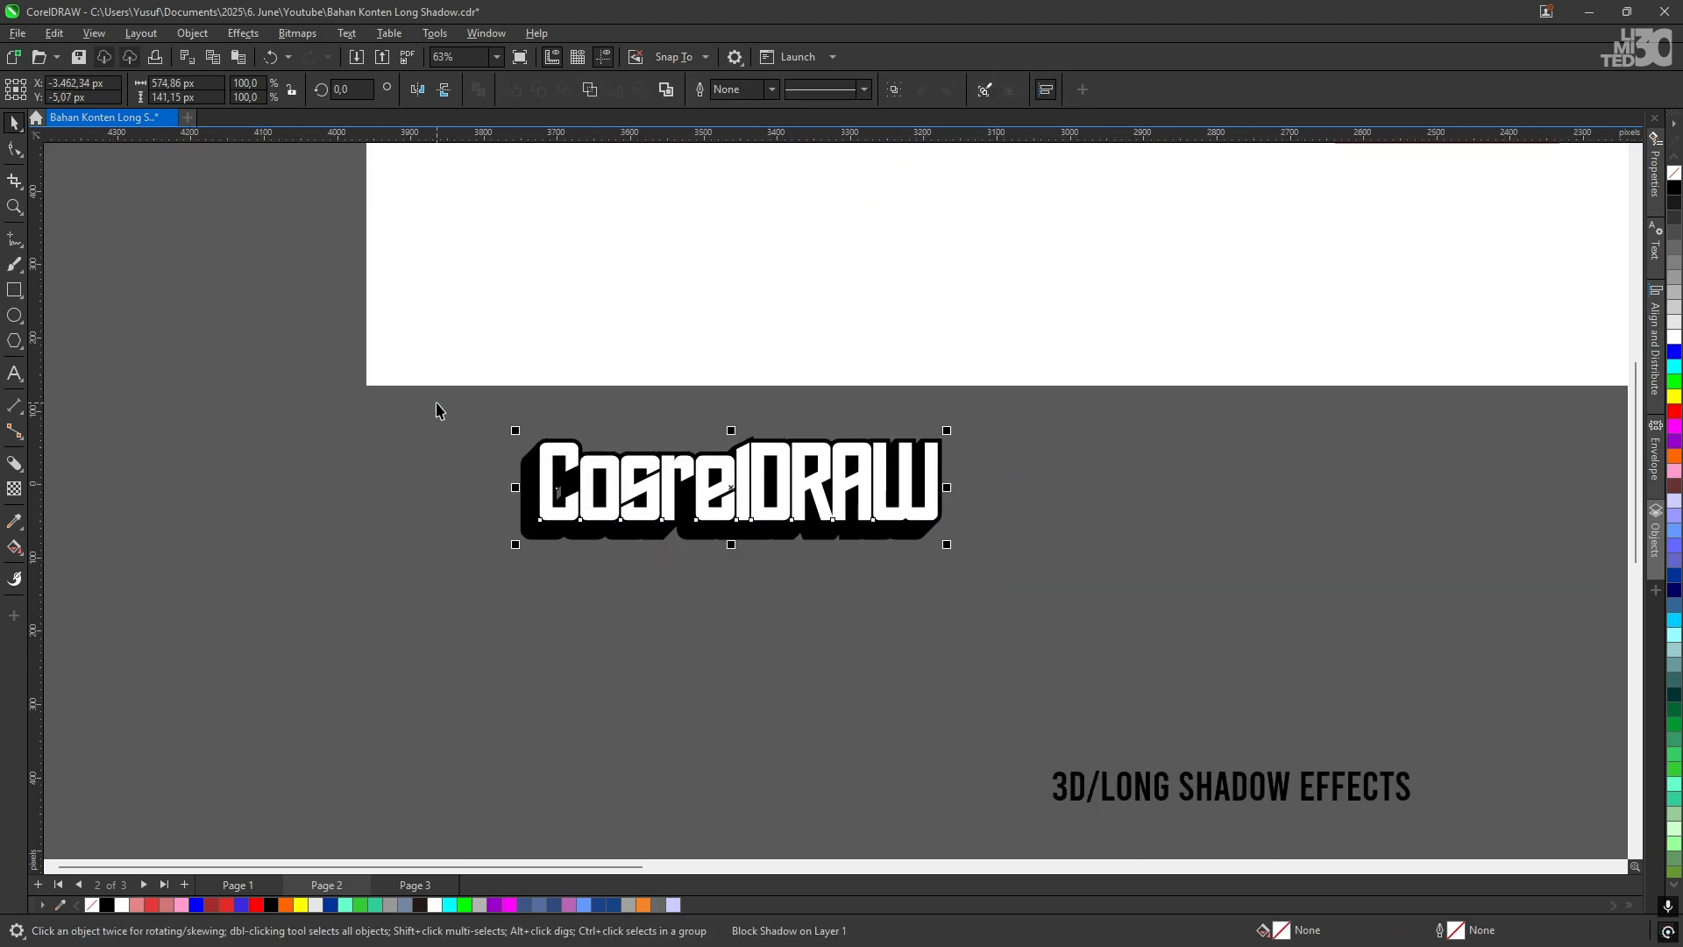
pyautogui.moveTo(741, 513); pyautogui.dragTo(729, 631)
pyautogui.scroll(-3, 733, 597)
pyautogui.scroll(1, 747, 443)
pyautogui.moveTo(747, 440); pyautogui.dragTo(669, 644)
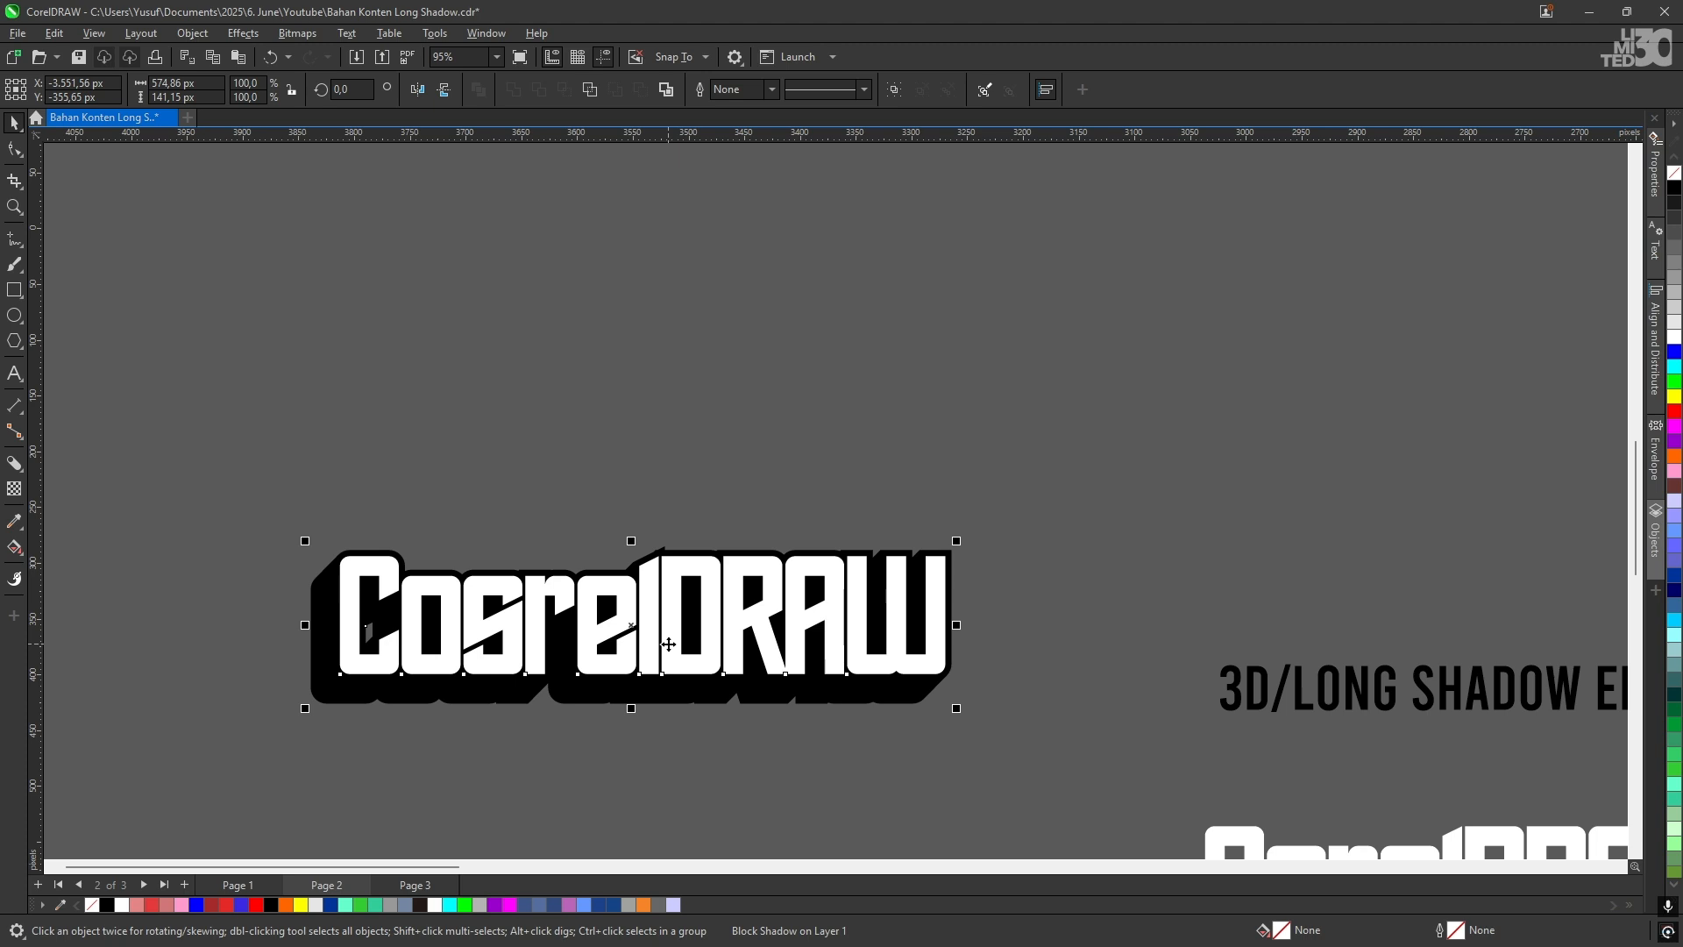
pyautogui.scroll(4, 658, 644)
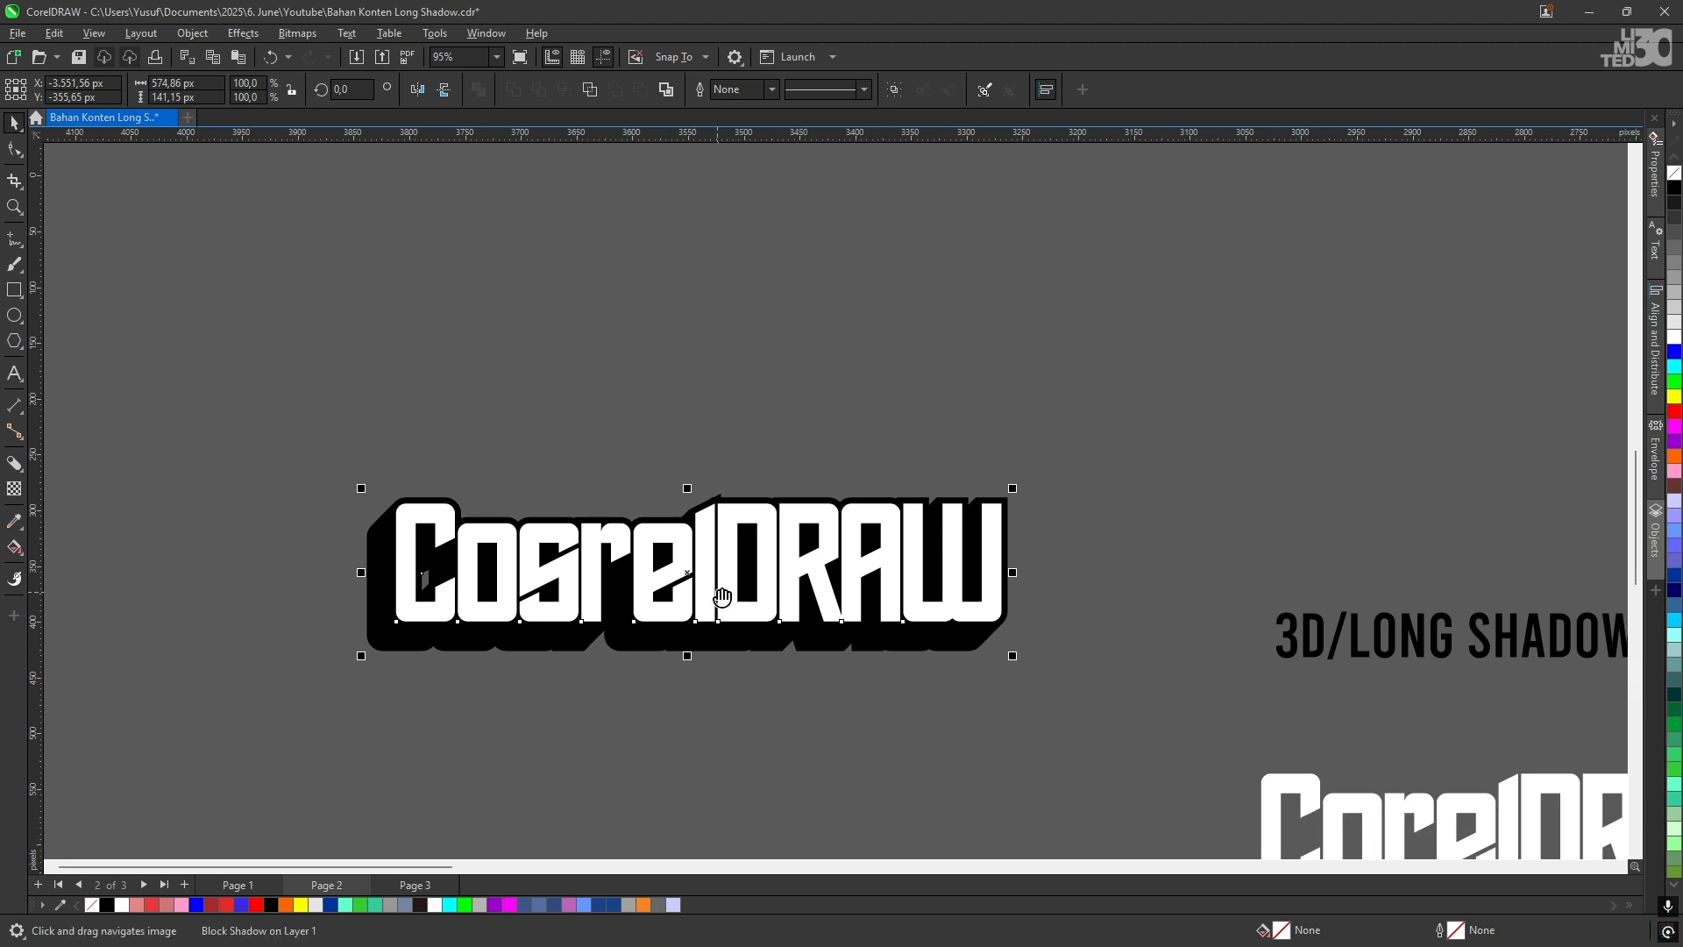
pyautogui.moveTo(744, 544); pyautogui.dragTo(759, 552)
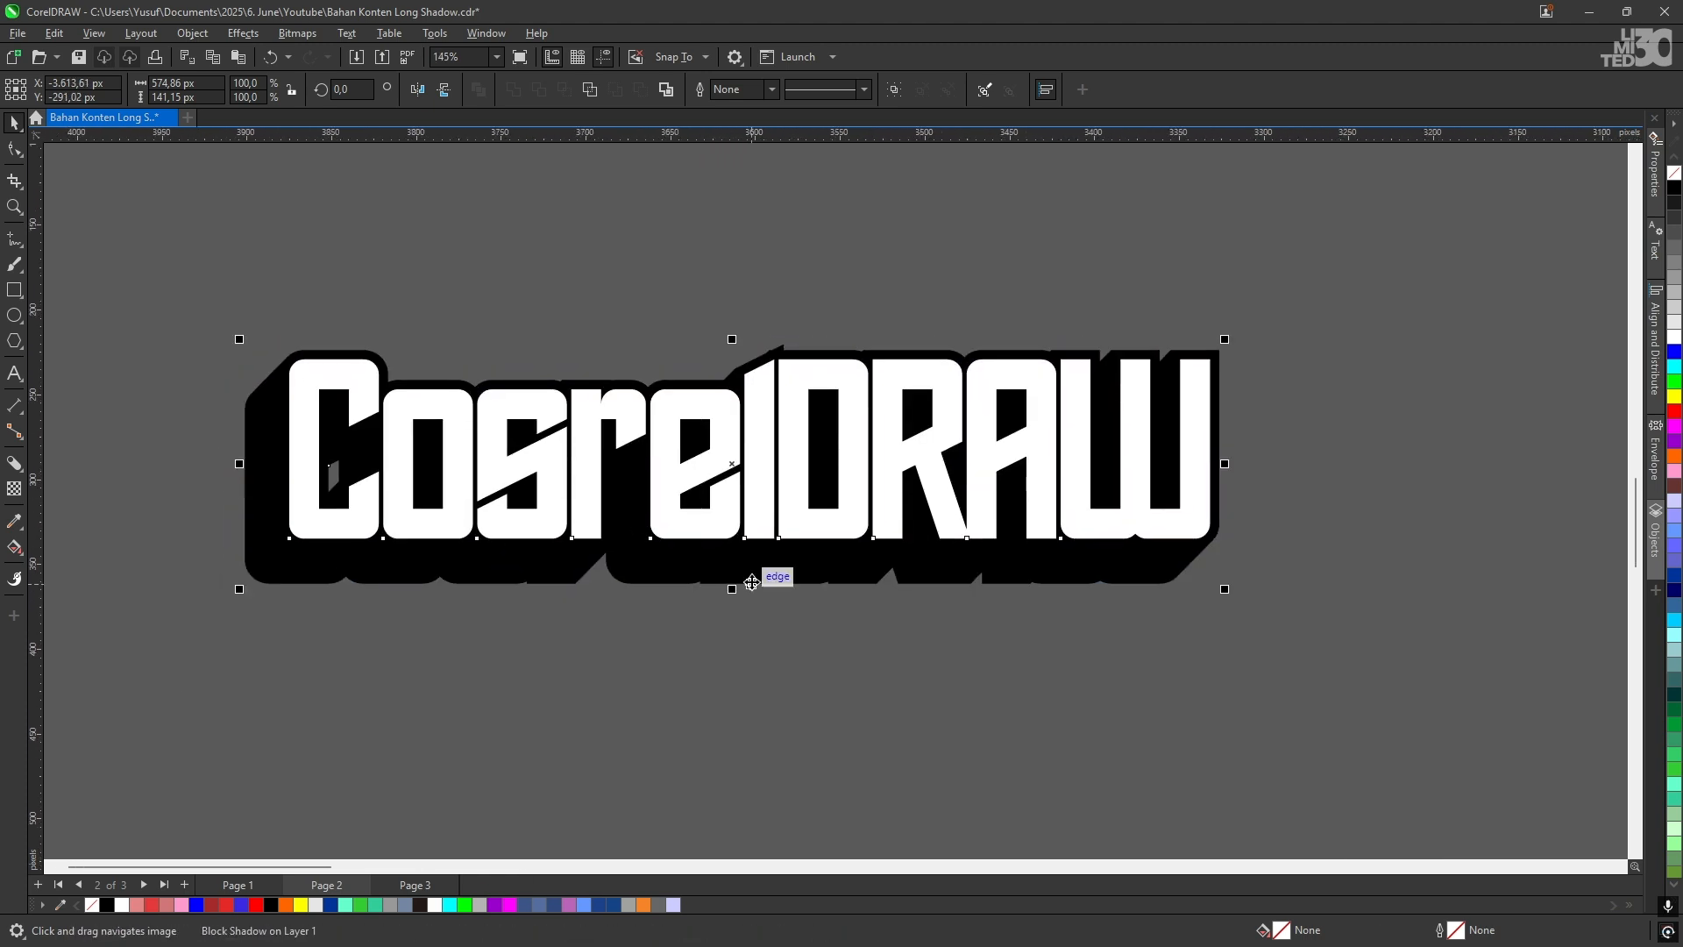
# Step: Examine the black block shadow around the edited CosrelDRAW lettering
pyautogui.click(16, 464)
pyautogui.click(482, 682)
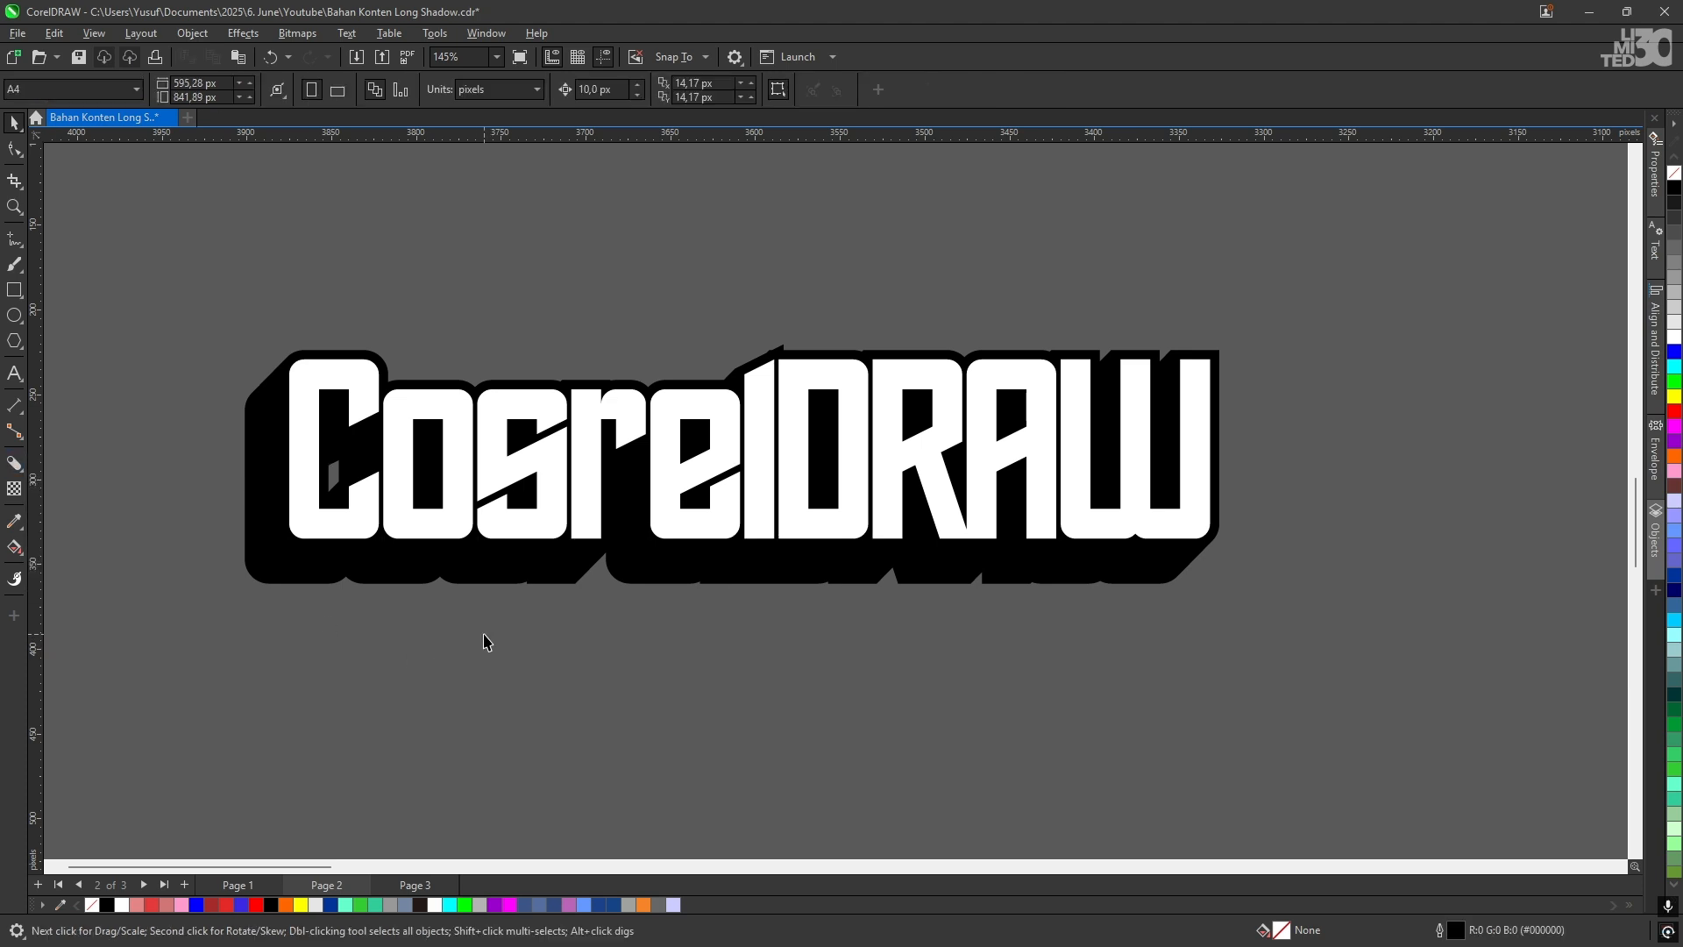
pyautogui.click(560, 572)
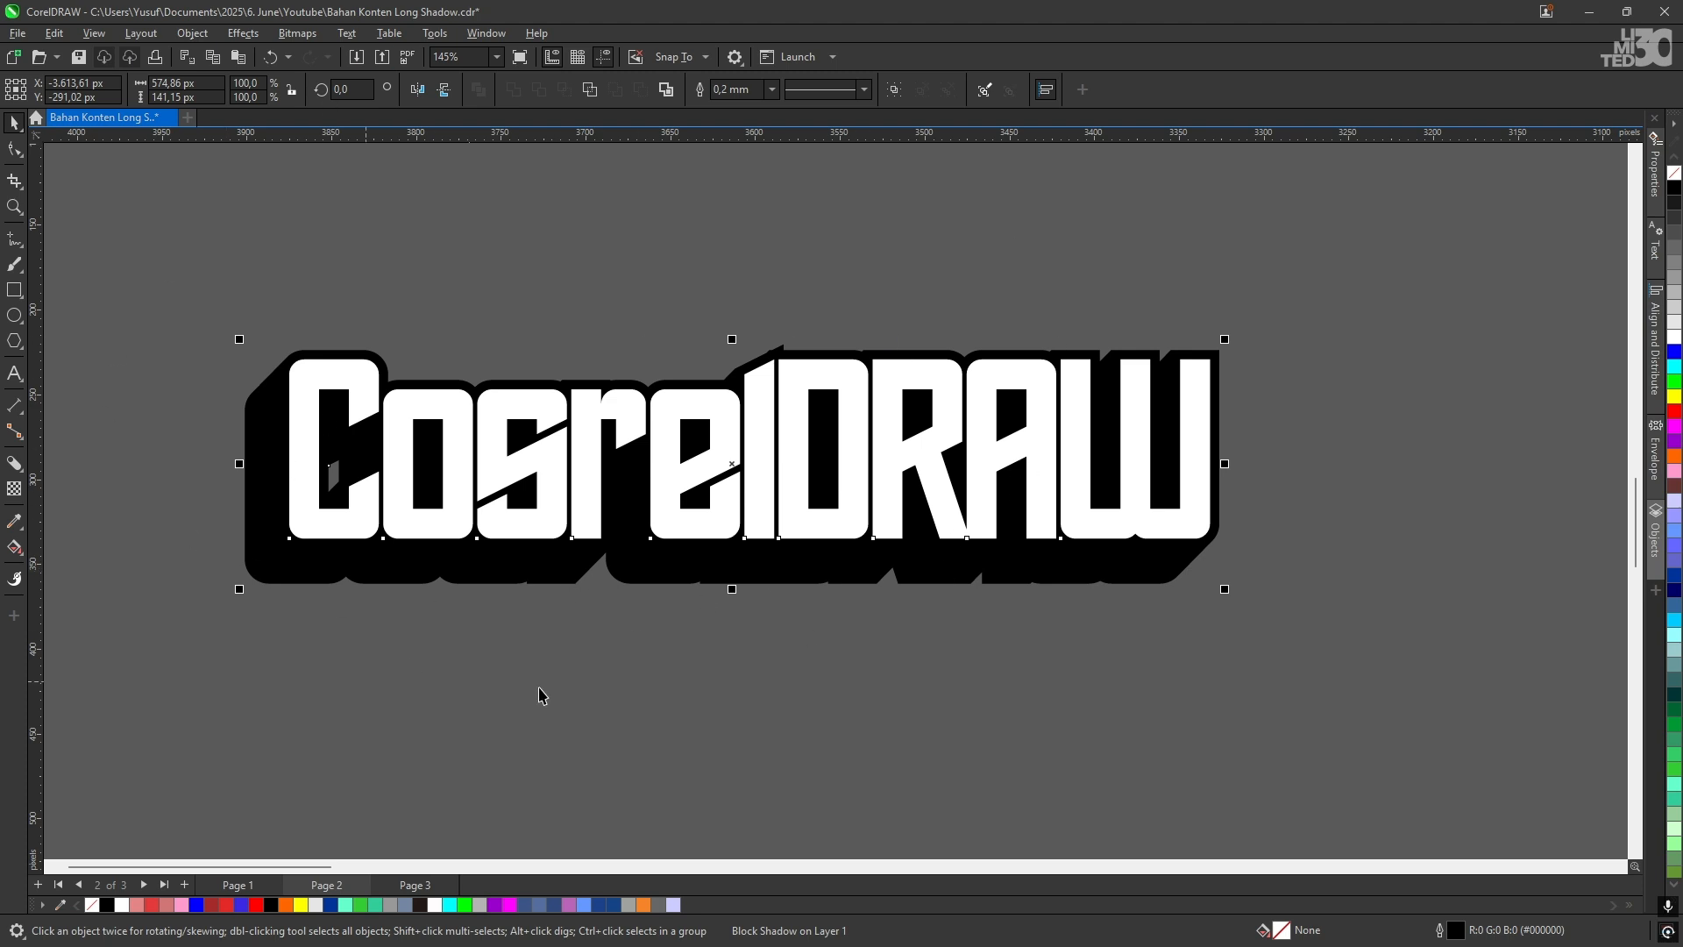
pyautogui.scroll(-1, 789, 576)
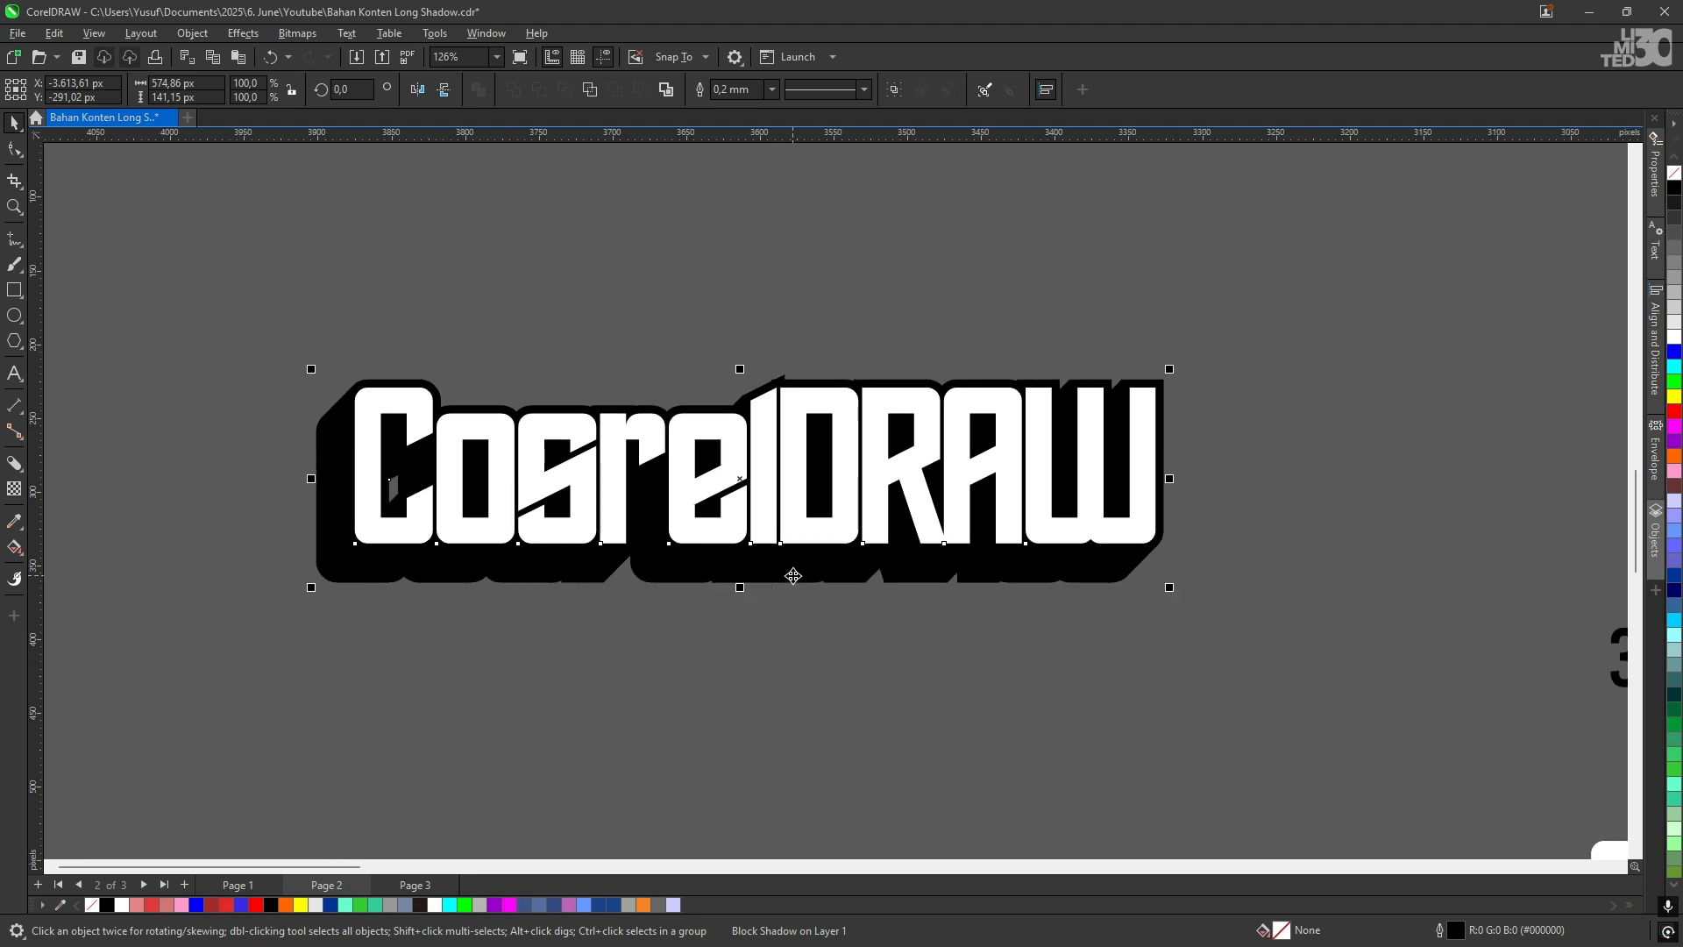
pyautogui.scroll(-1, 890, 624)
pyautogui.click(906, 640)
pyautogui.scroll(-1, 912, 645)
pyautogui.moveTo(1087, 723); pyautogui.dragTo(797, 556)
pyautogui.scroll(-3, 938, 606)
pyautogui.moveTo(1045, 620); pyautogui.dragTo(817, 260)
pyautogui.moveTo(1004, 471); pyautogui.dragTo(1198, 856)
pyautogui.scroll(3, 523, 456)
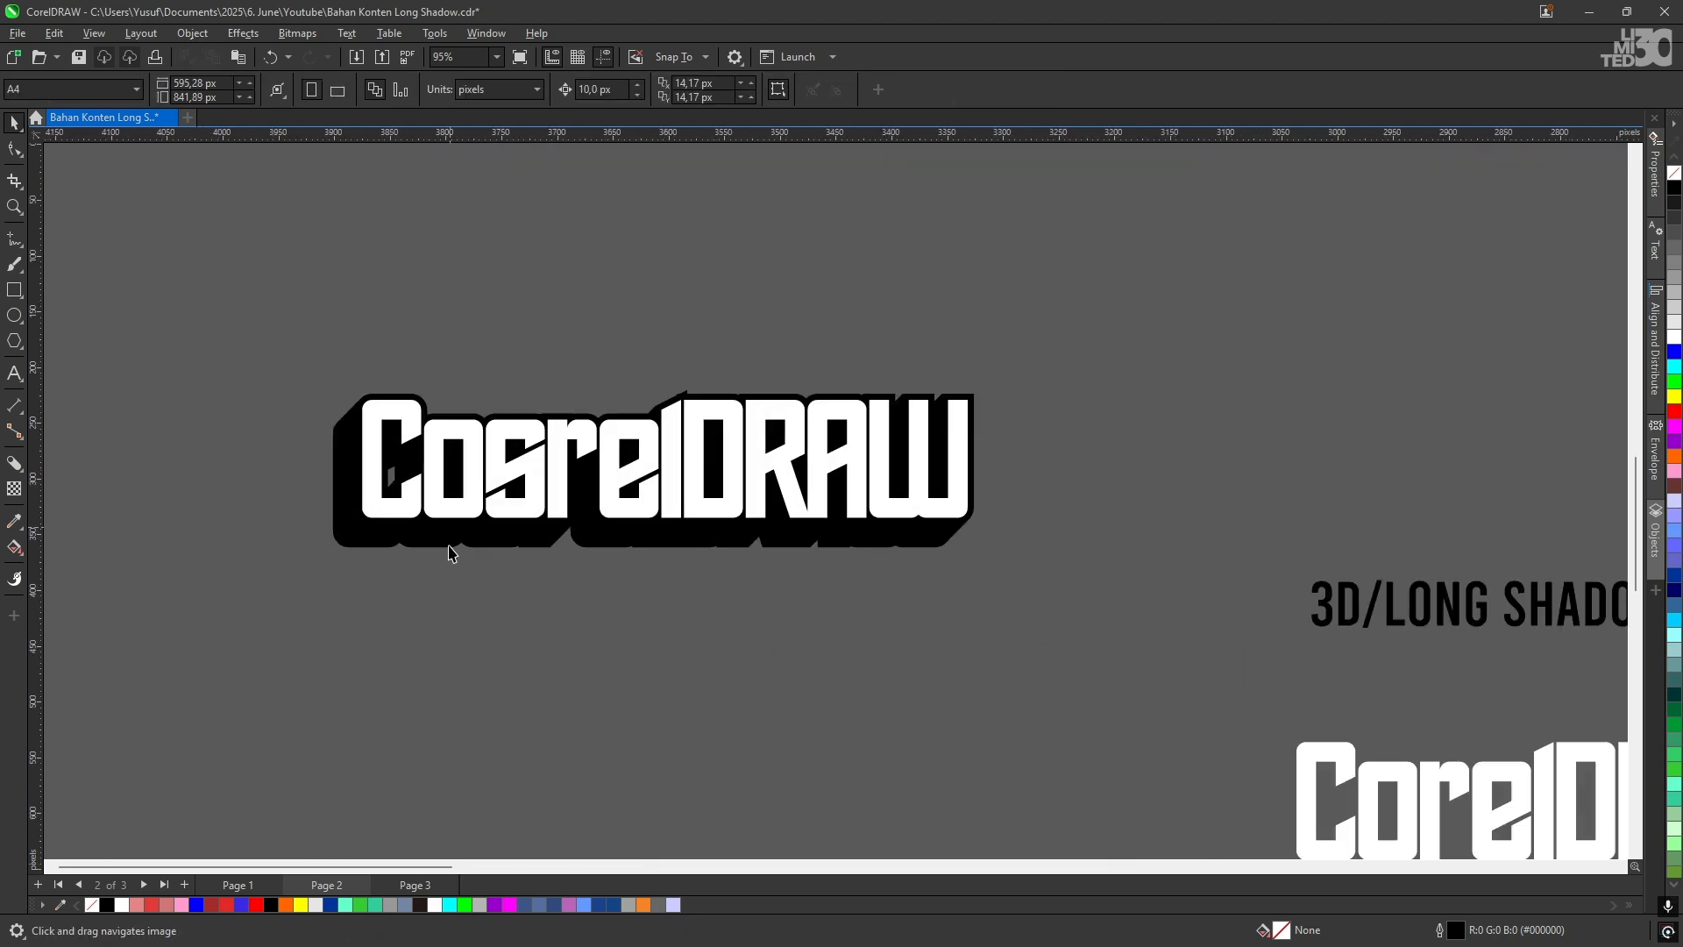
pyautogui.scroll(3, 614, 565)
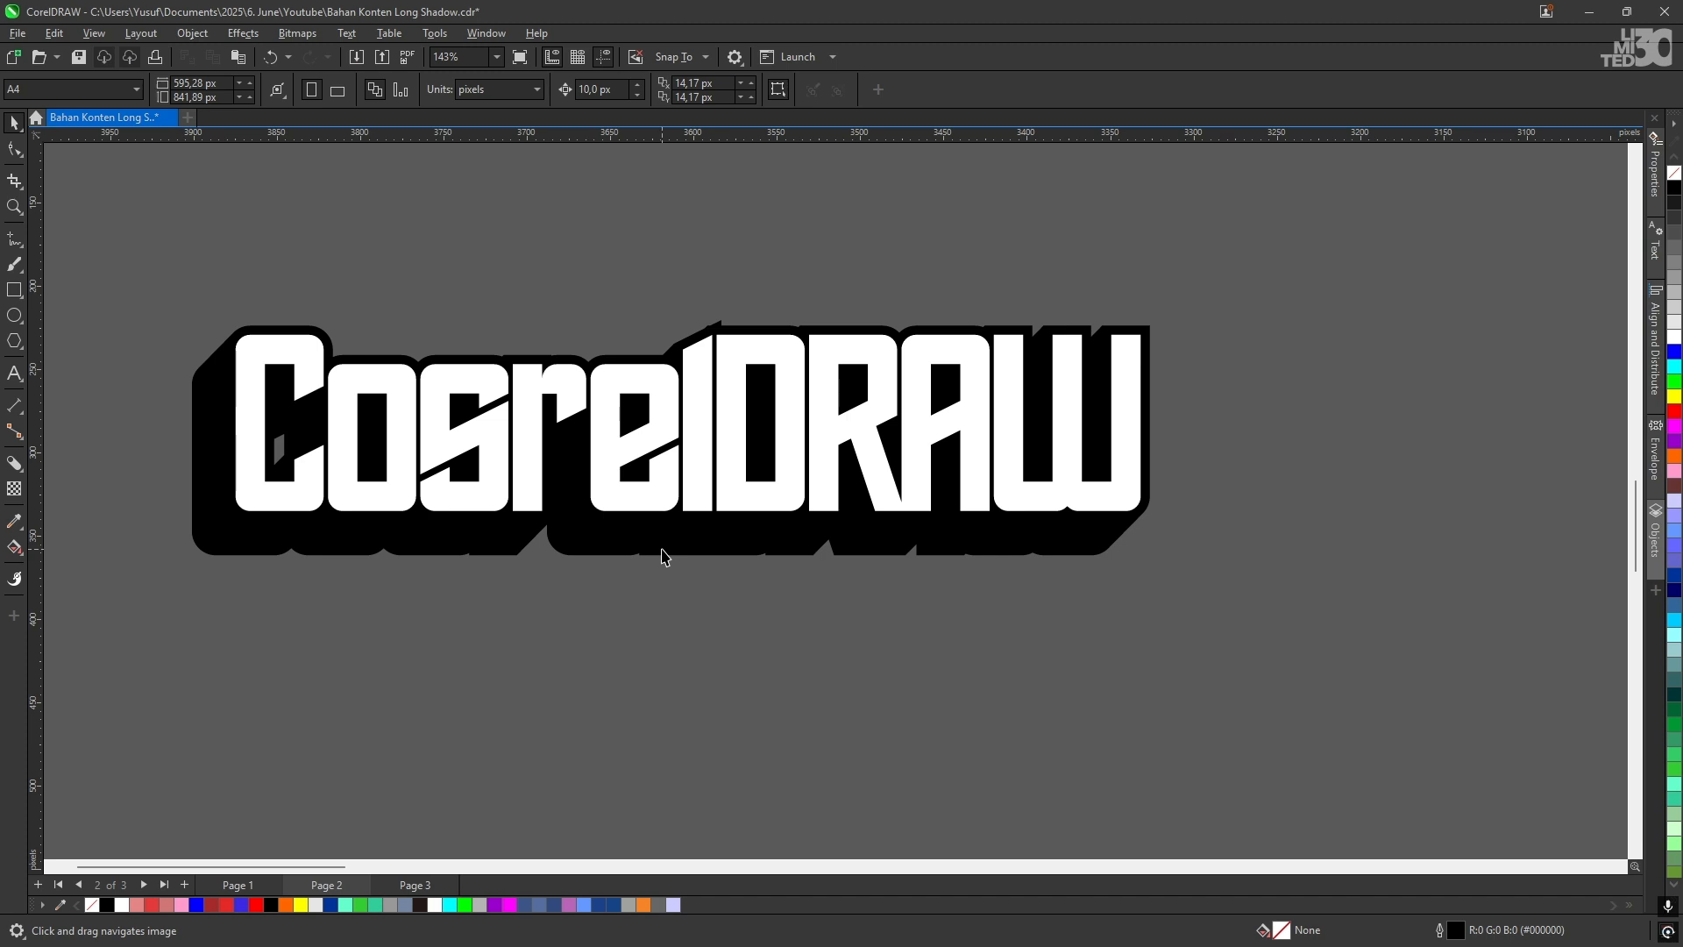
# Step: Compare the block-shadowed CosrelDRAW lettering with the New Tools and Oldschool examples
pyautogui.scroll(-4, 692, 526)
pyautogui.moveTo(719, 531); pyautogui.dragTo(180, 170)
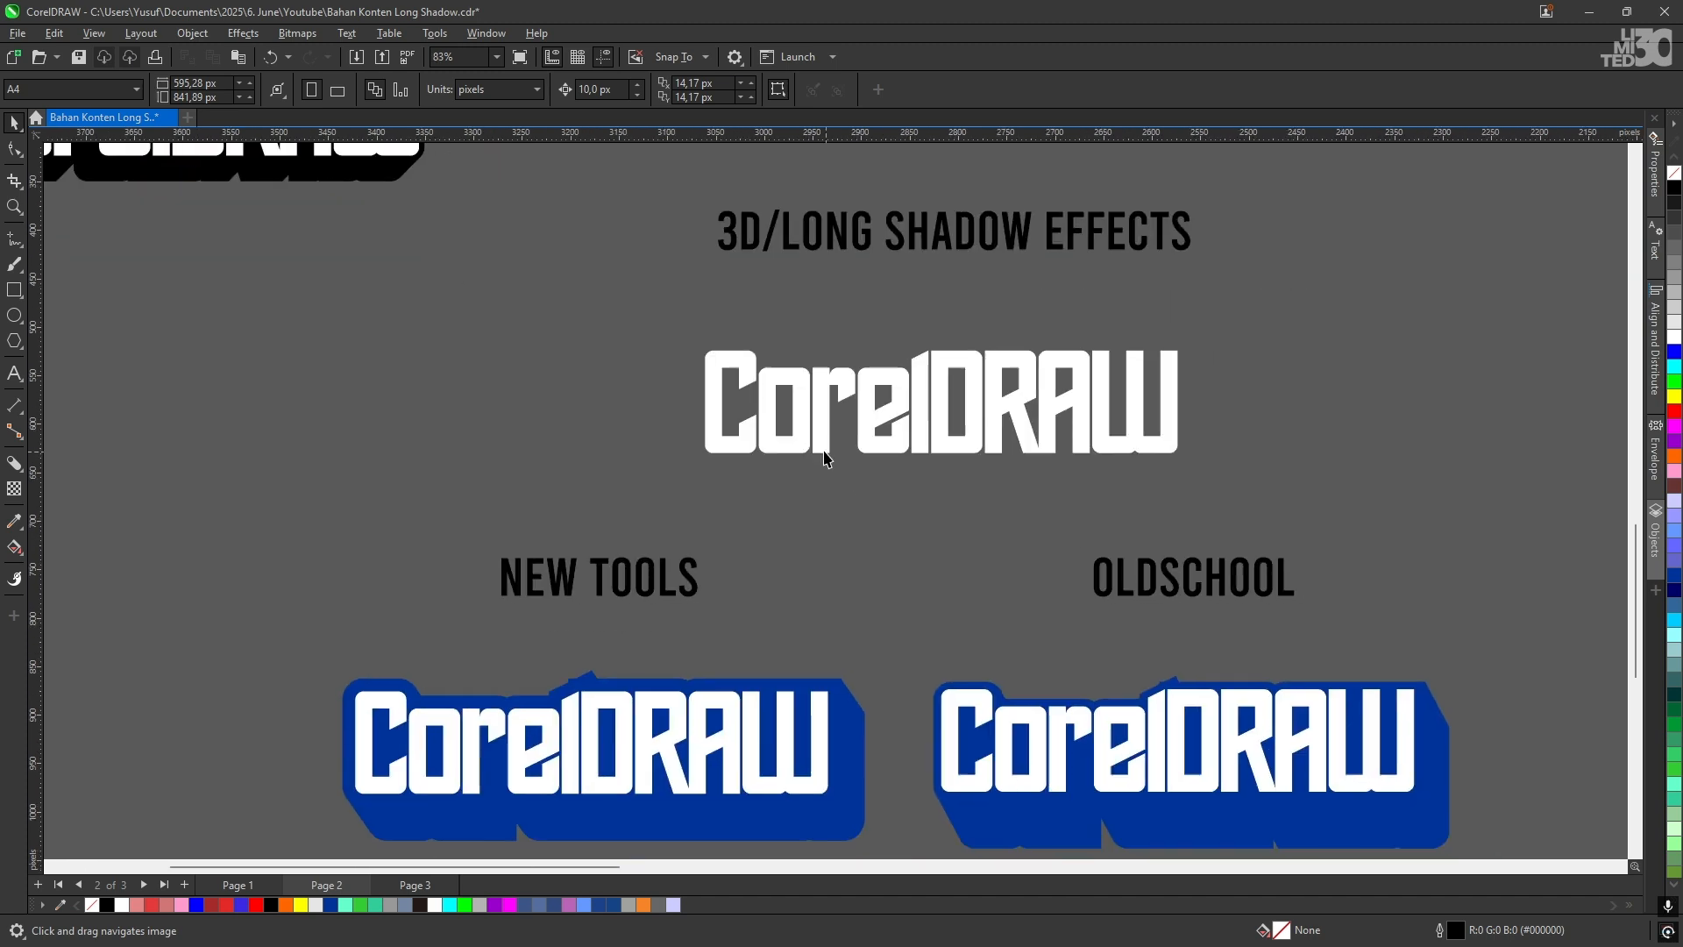
pyautogui.moveTo(665, 442); pyautogui.dragTo(725, 587)
pyautogui.scroll(1, 668, 447)
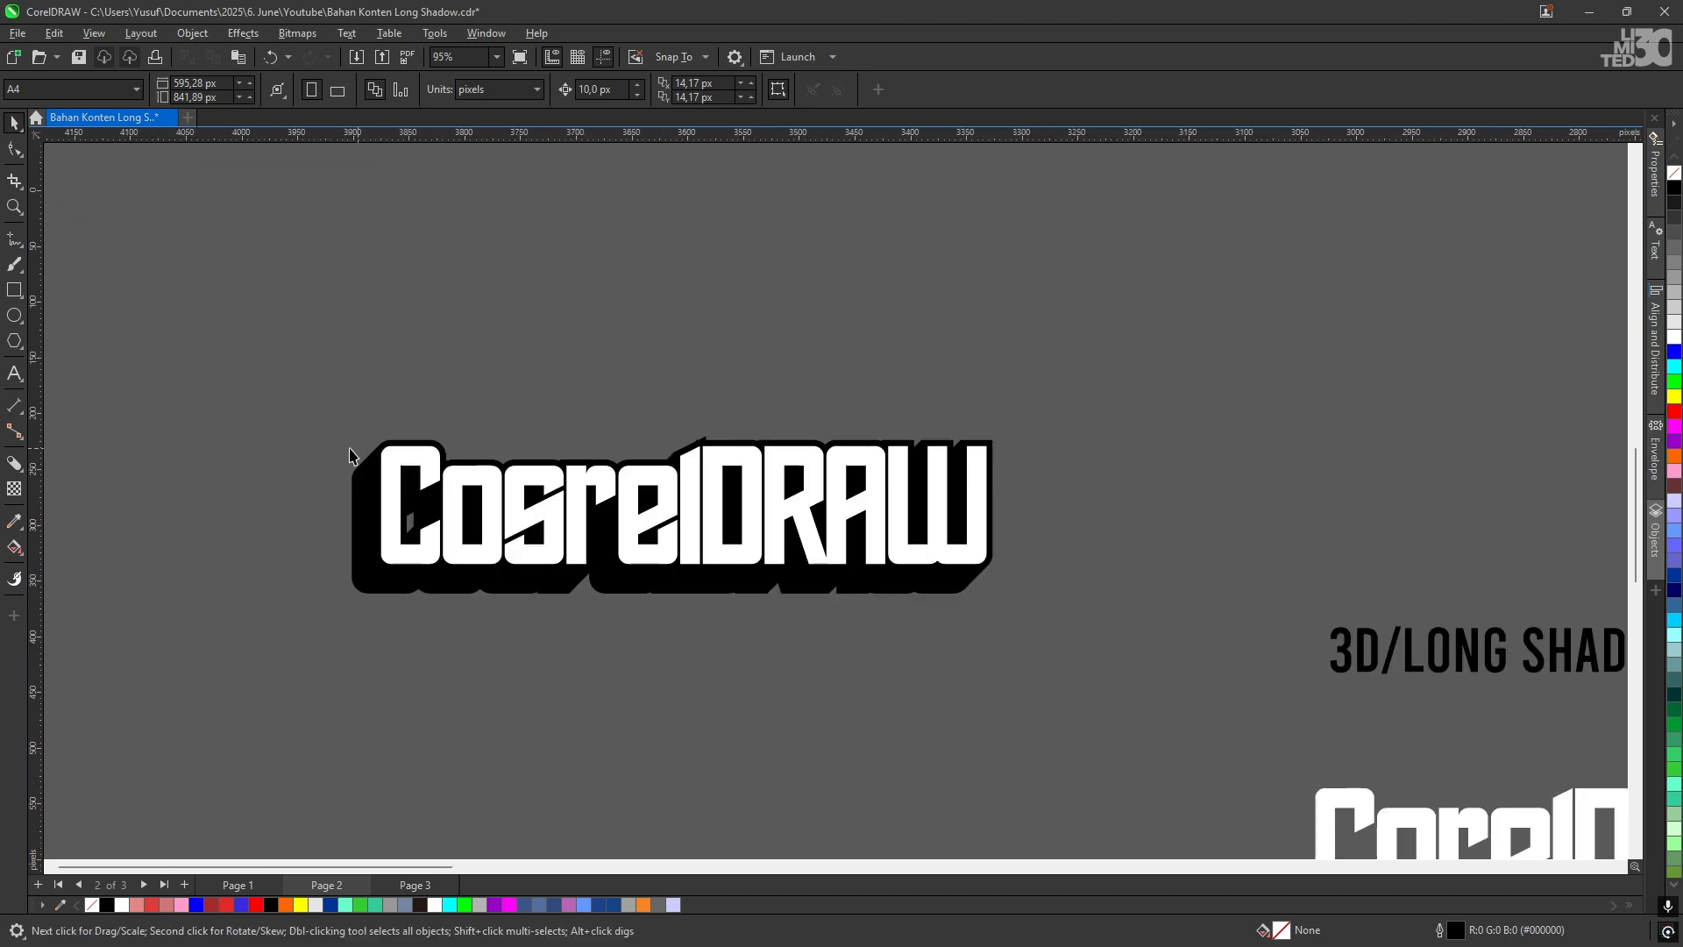
pyautogui.scroll(2, 348, 445)
pyautogui.moveTo(292, 373); pyautogui.dragTo(1341, 753)
pyautogui.click(1422, 635)
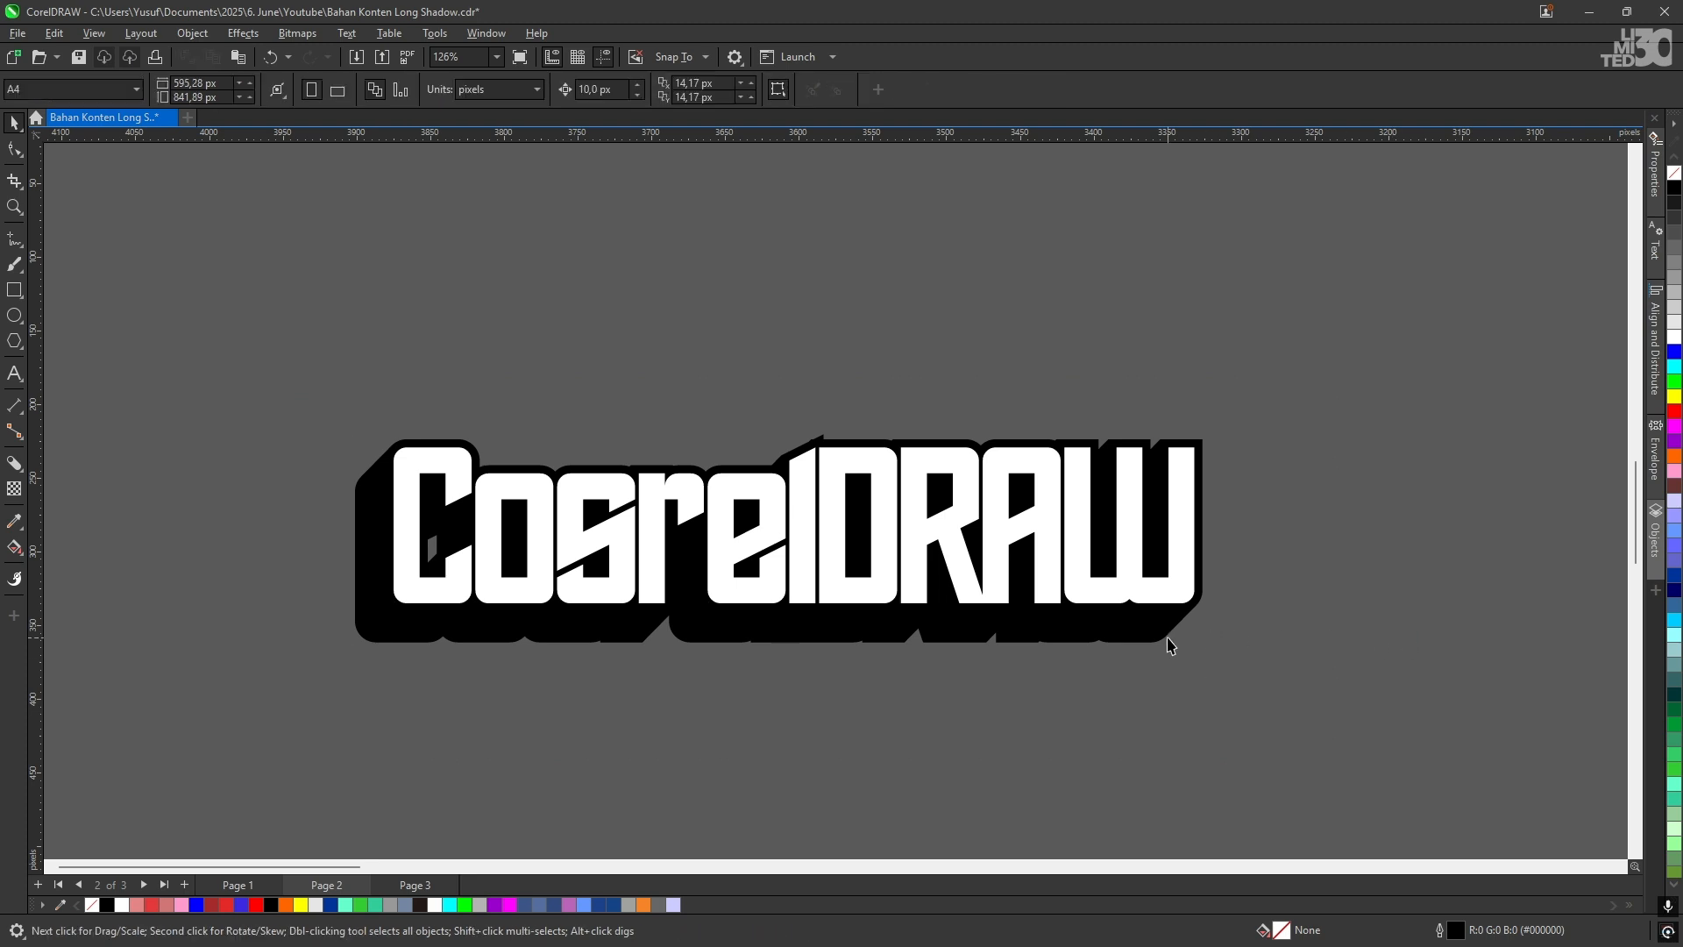
pyautogui.moveTo(1072, 657); pyautogui.dragTo(979, 604)
pyautogui.moveTo(1161, 621); pyautogui.dragTo(669, 470)
pyautogui.scroll(-1, 736, 433)
pyautogui.moveTo(1006, 556); pyautogui.dragTo(664, 454)
pyautogui.moveTo(1265, 683); pyautogui.dragTo(1438, 657)
pyautogui.moveTo(593, 398); pyautogui.dragTo(895, 568)
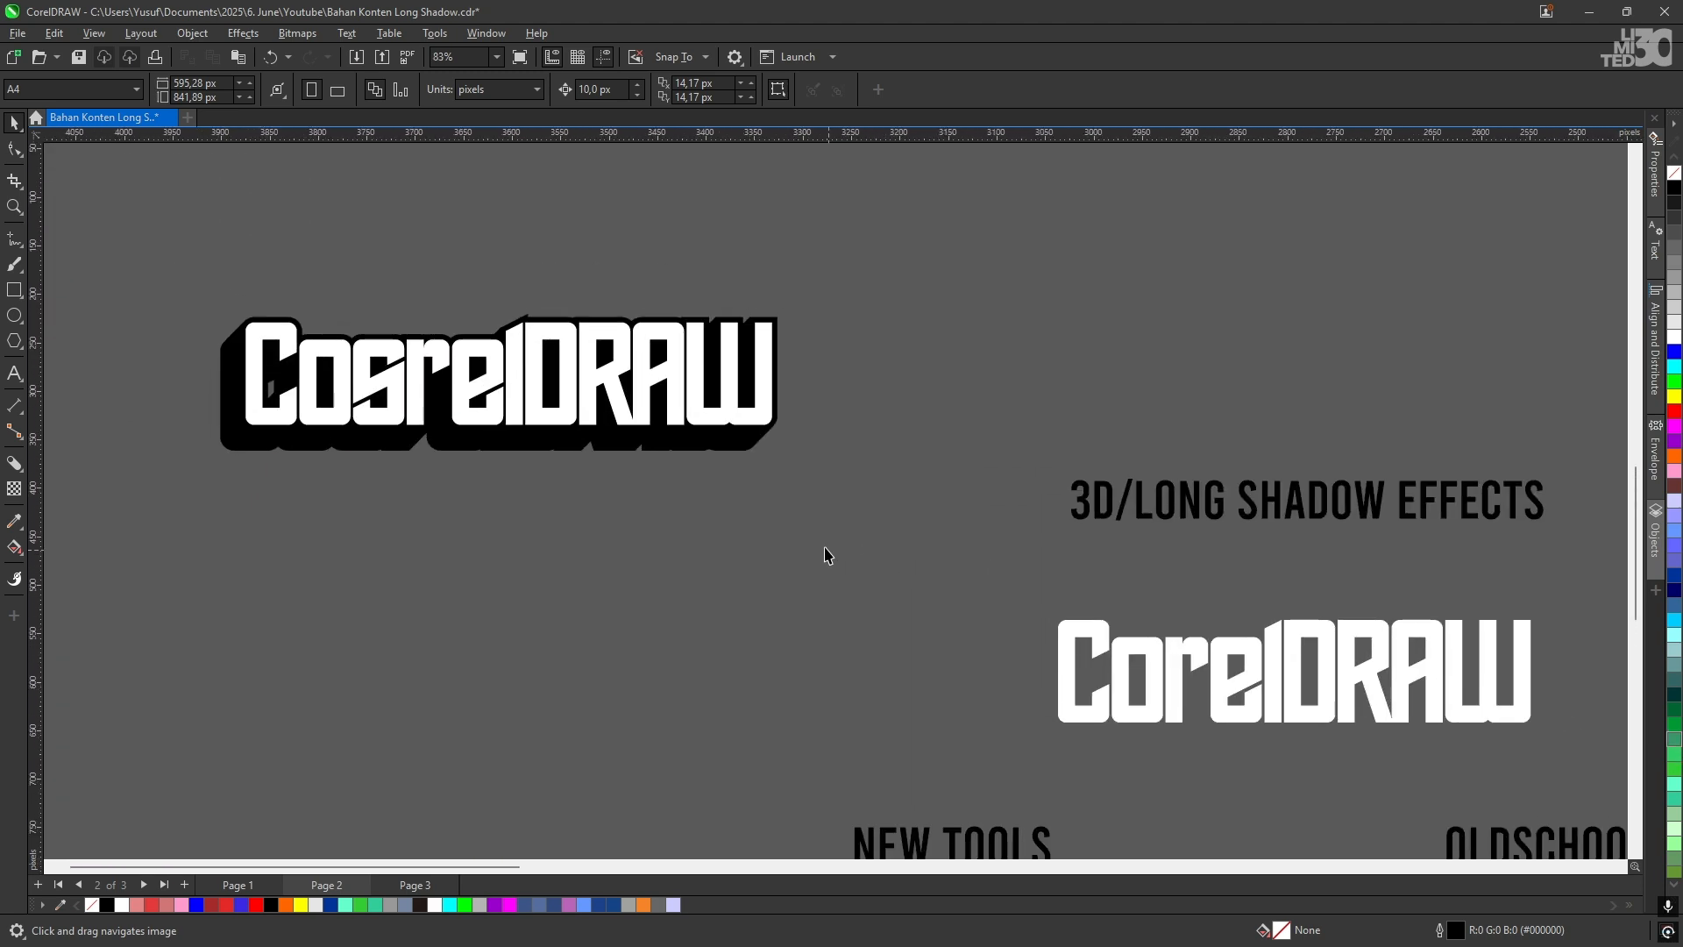
# Step: Duplicate the plain white CorelDRAW text into the empty area beside the Oldschool examples
pyautogui.scroll(-1, 828, 561)
pyautogui.moveTo(943, 605); pyautogui.dragTo(479, 408)
pyautogui.moveTo(980, 573); pyautogui.dragTo(590, 327)
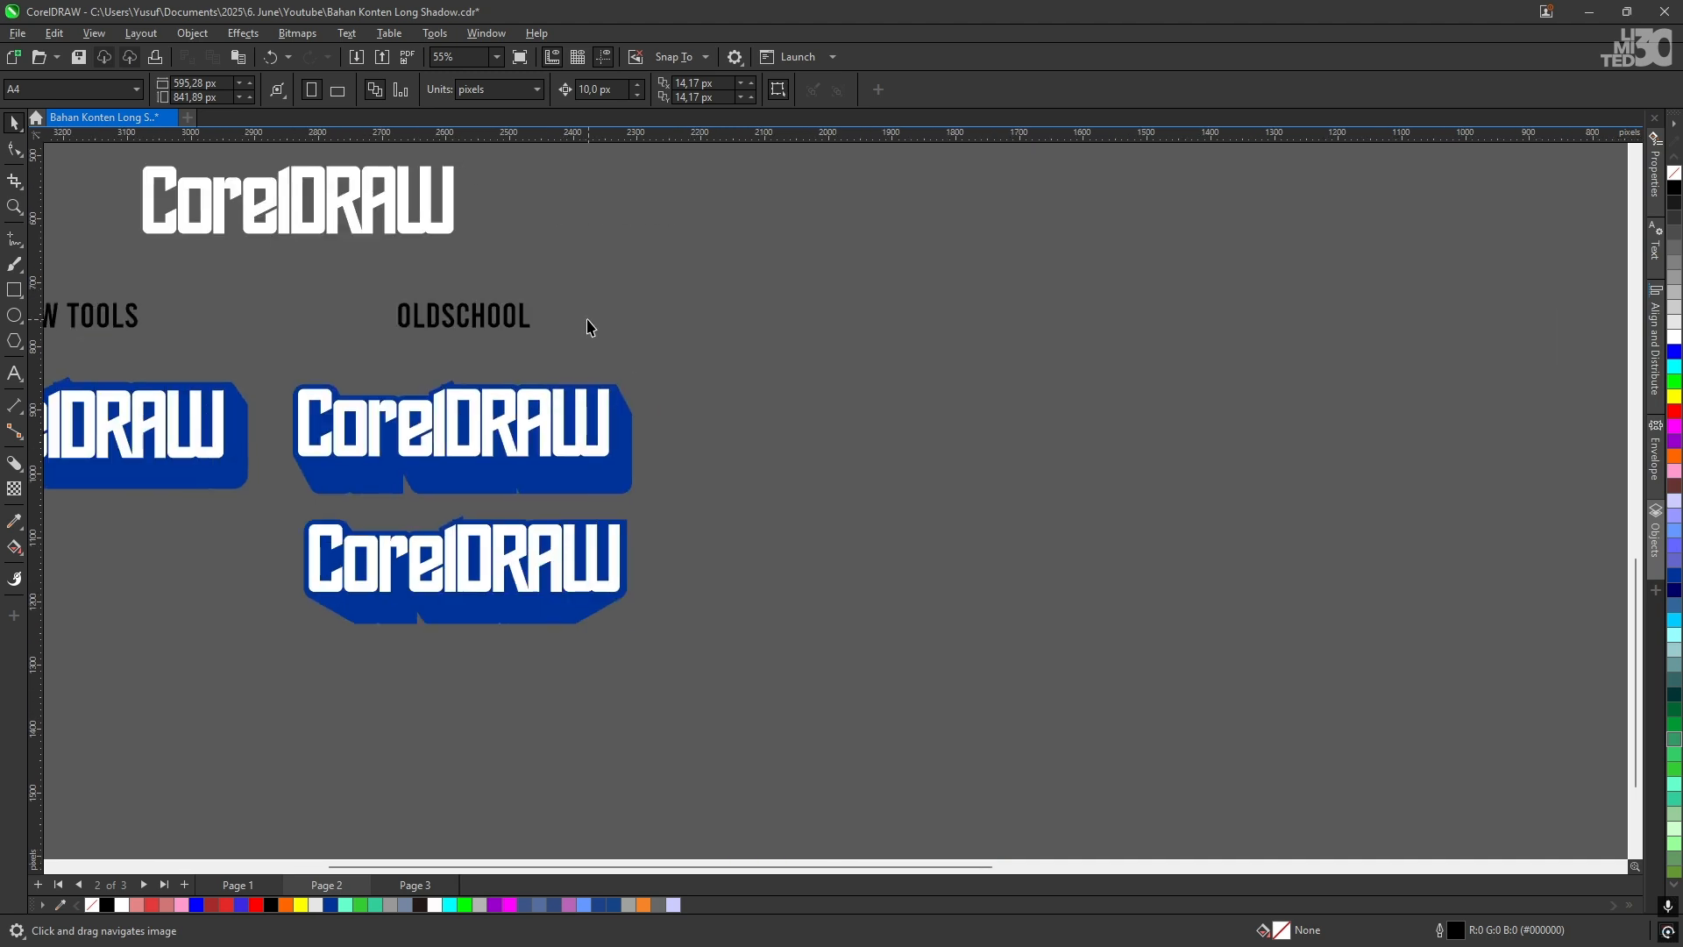
pyautogui.rightClick(843, 386)
pyautogui.moveTo(433, 225); pyautogui.dragTo(1013, 460)
pyautogui.scroll(1, 881, 364)
pyautogui.click(826, 356)
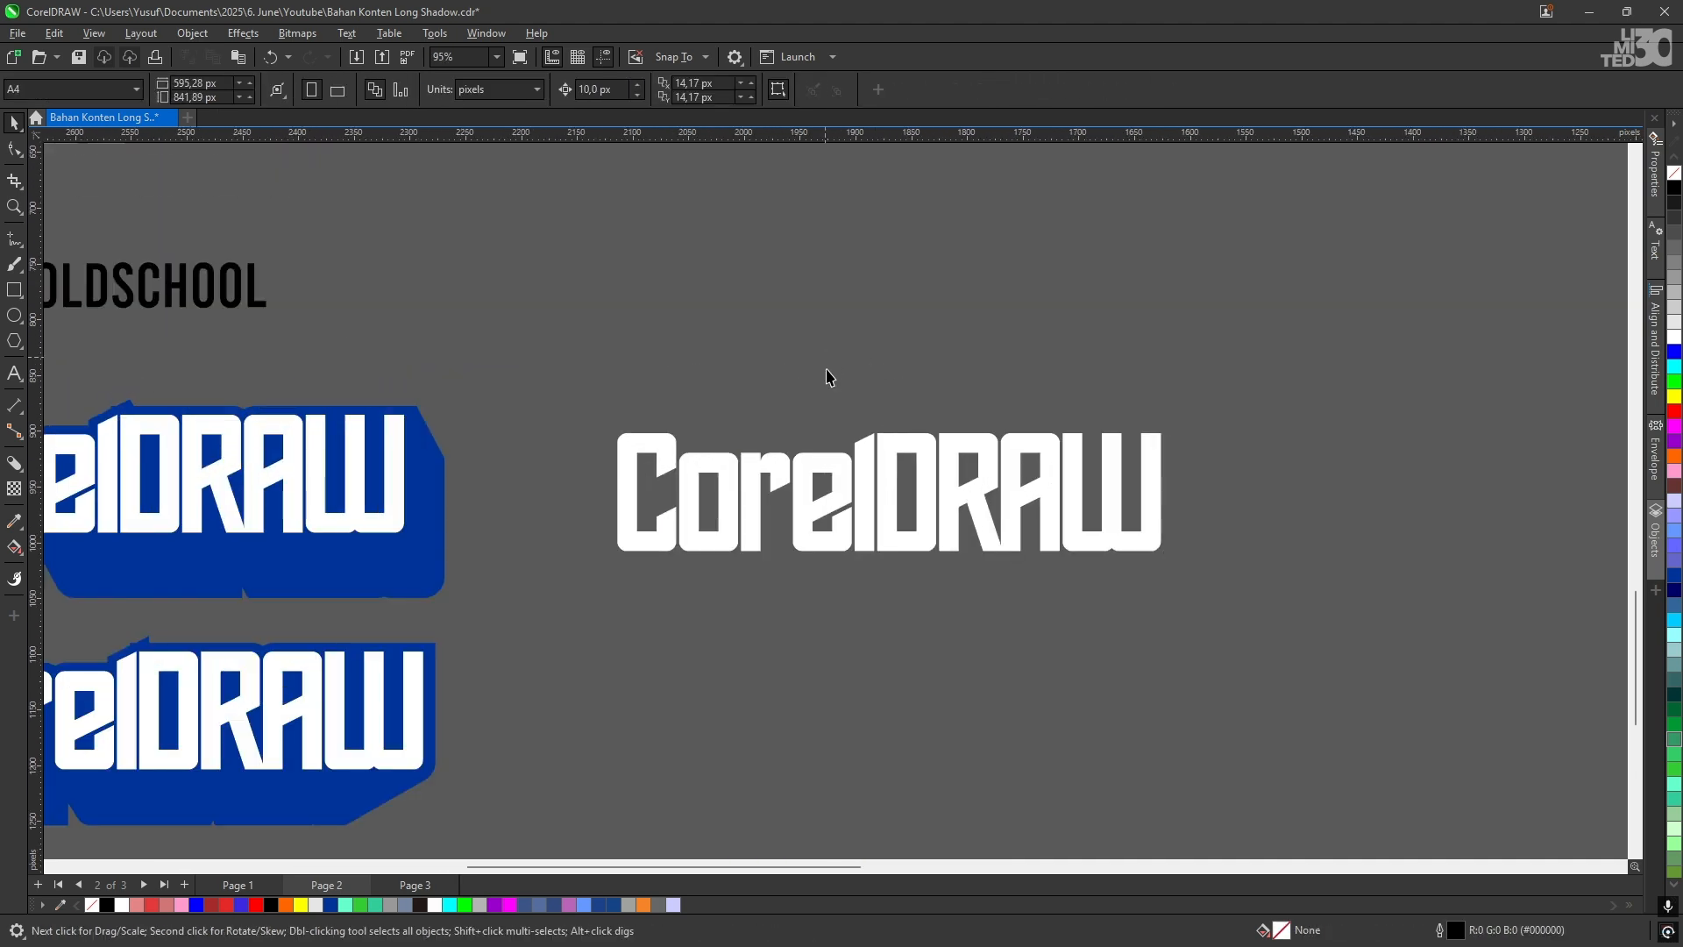
pyautogui.moveTo(896, 450); pyautogui.dragTo(972, 446)
# Step: Try adding "ff" between "Corel" and "DRAW" in the copied text and undo it
pyautogui.doubleClick(958, 449)
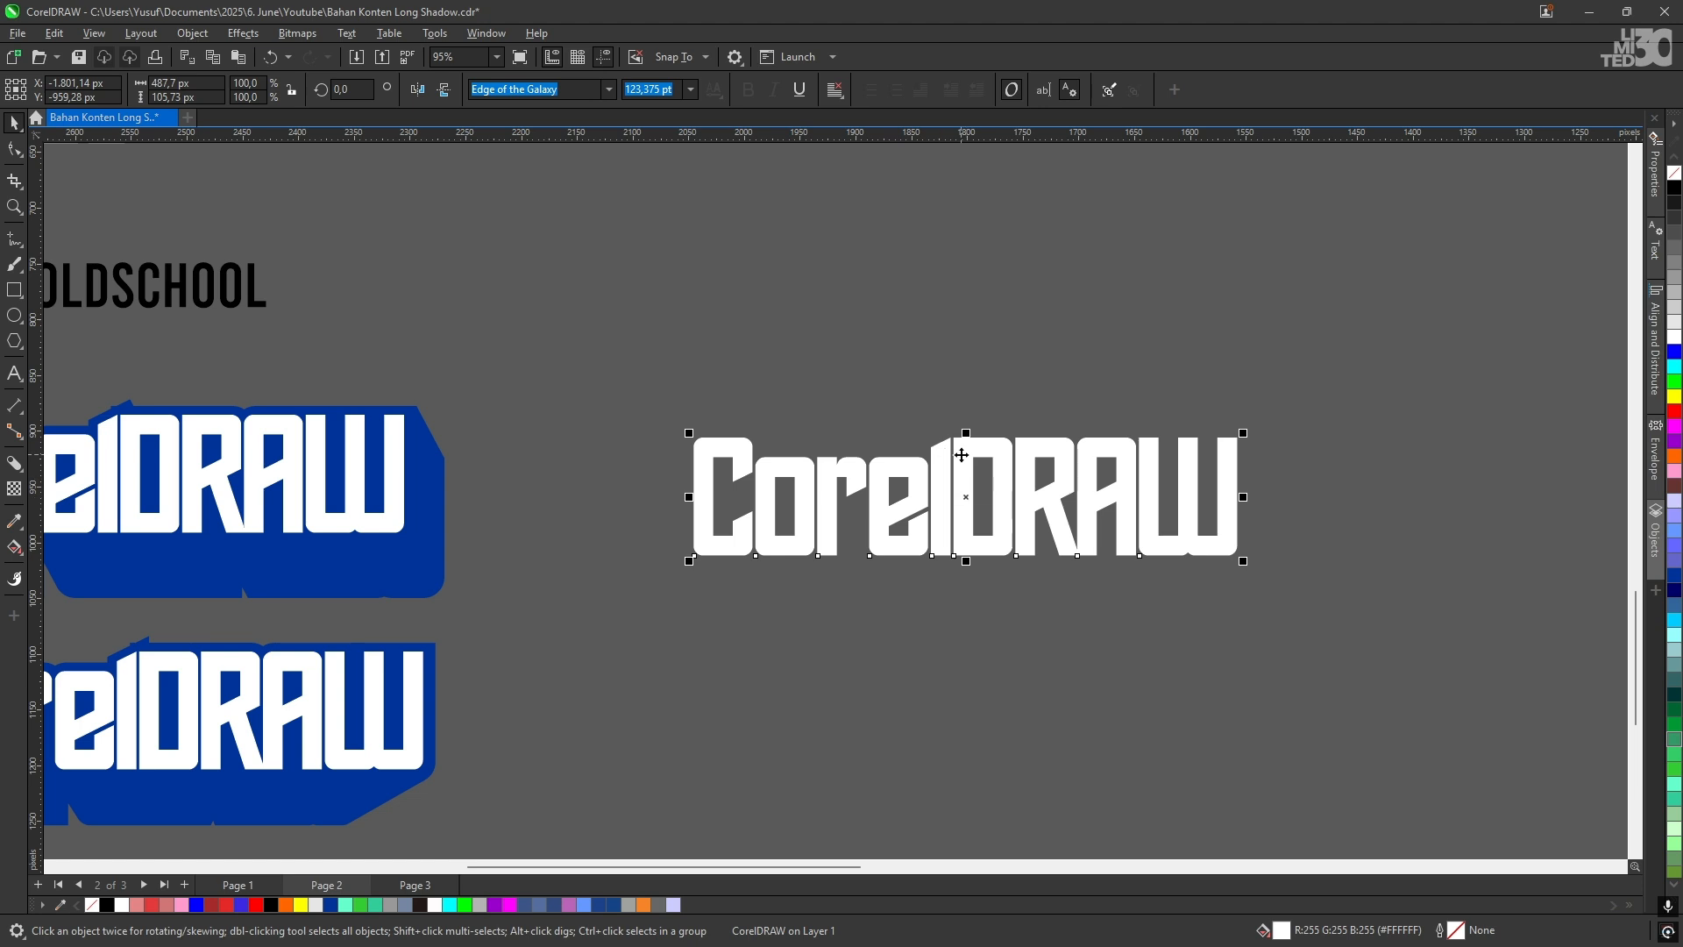
pyautogui.write('fF')
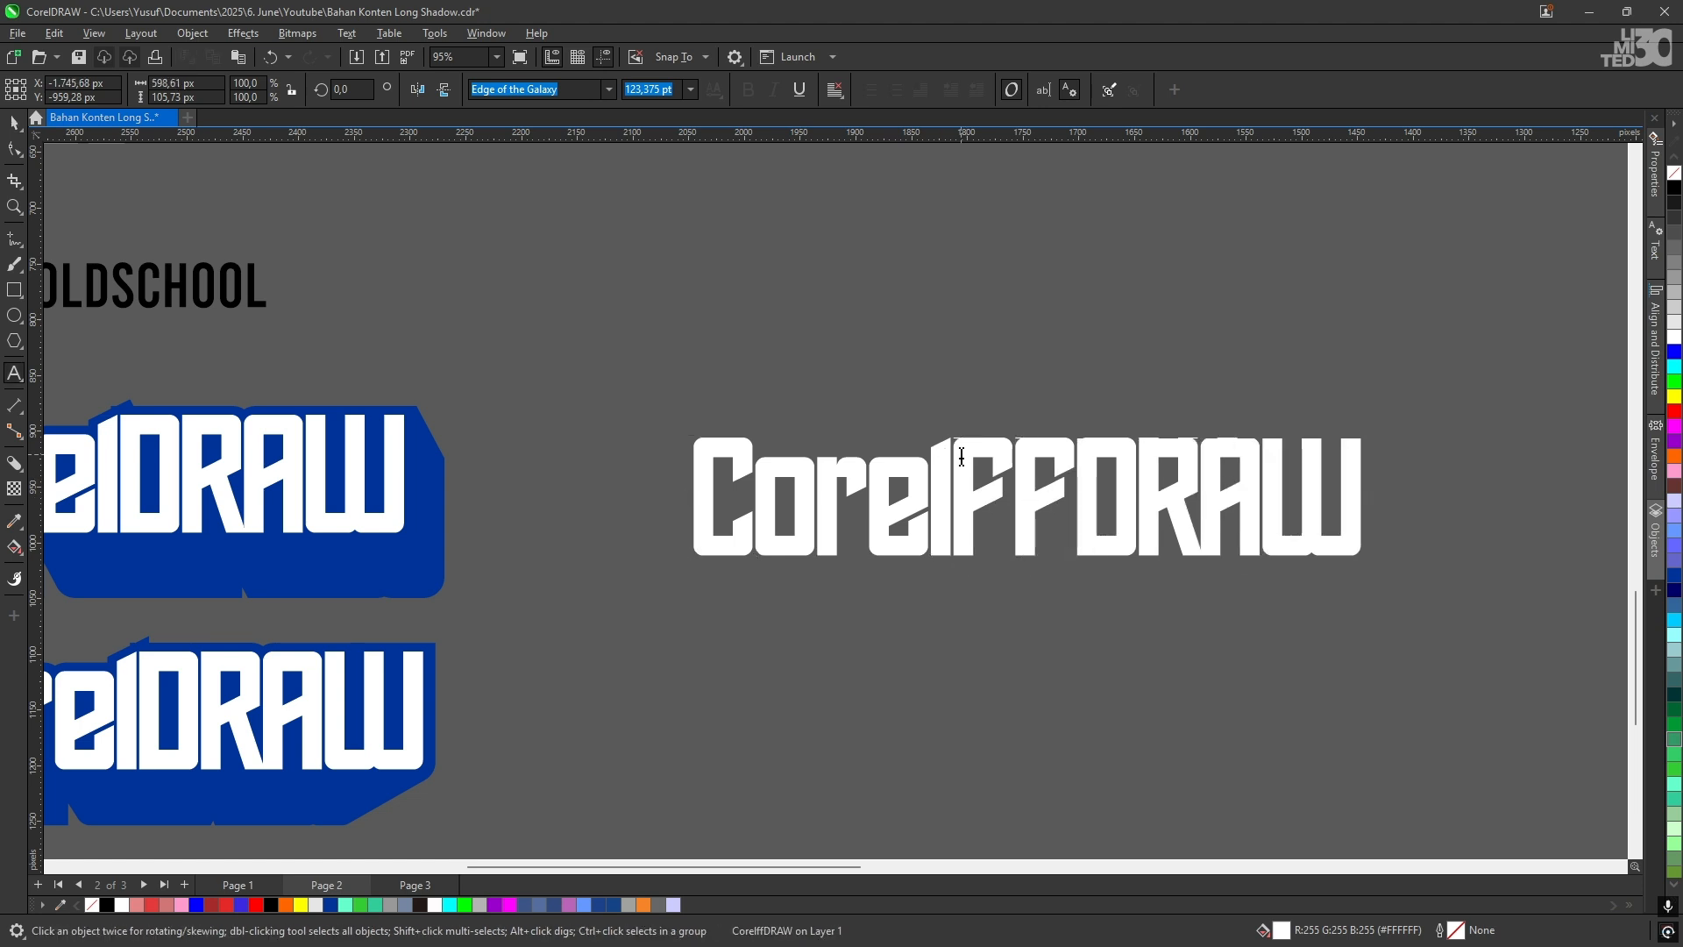
pyautogui.hotkey('ctrl', 'space')
pyautogui.hotkey('ctrl', 'z')
pyautogui.hotkey('ctrl', 'z')
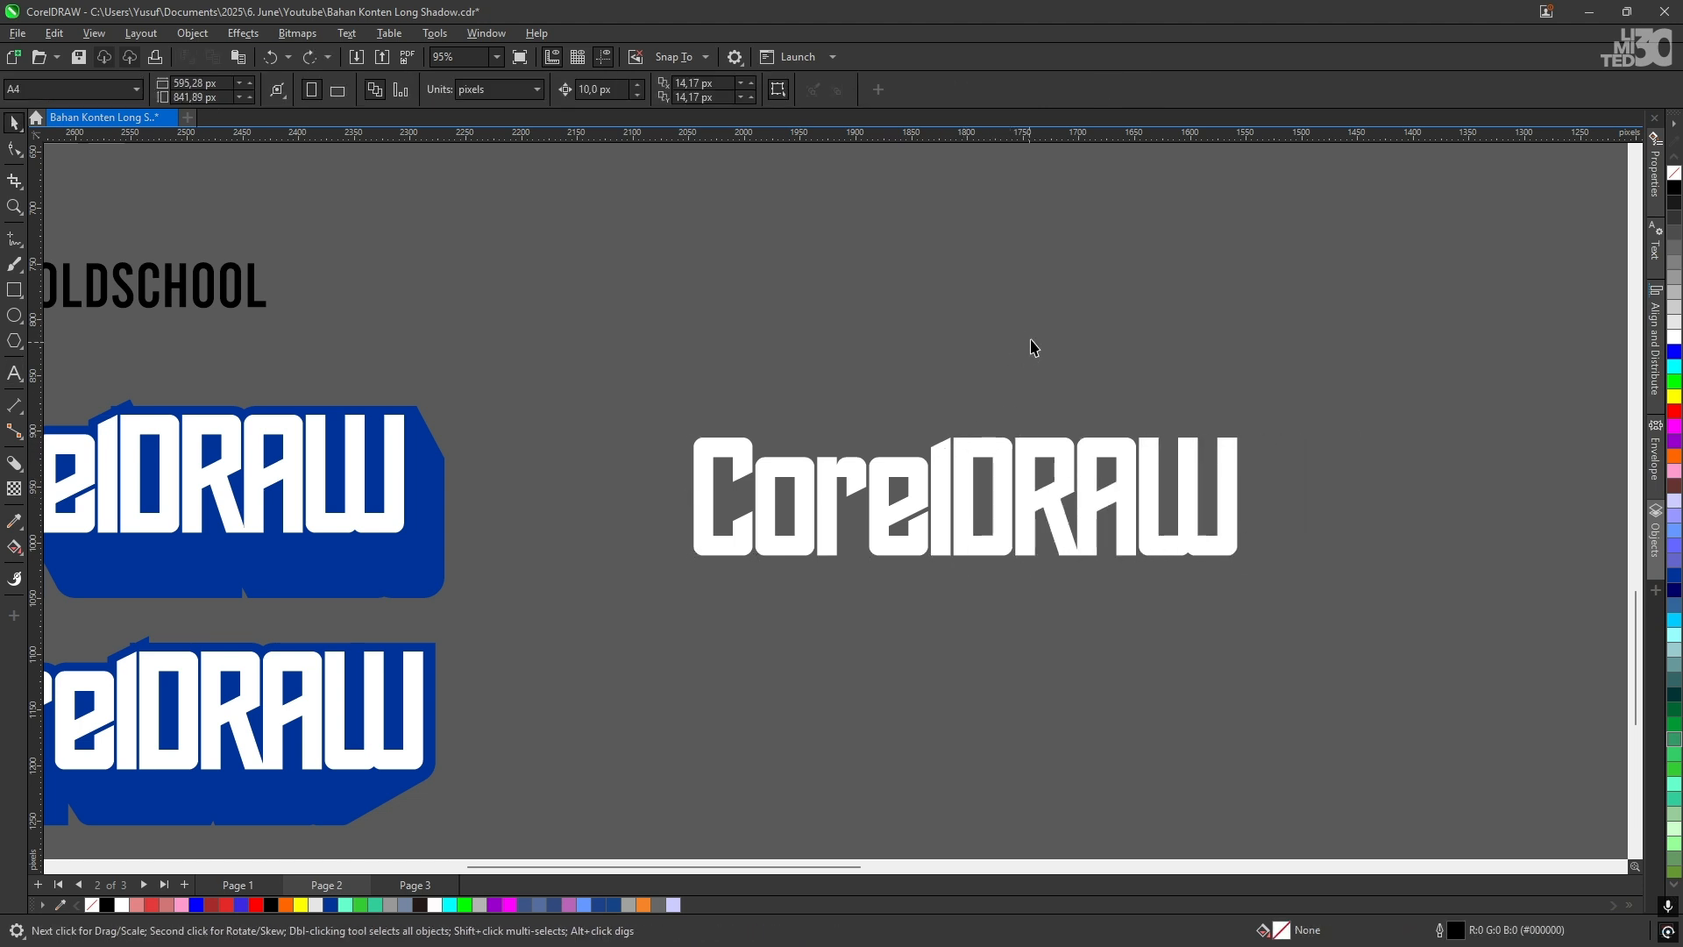
# Step: Move the copied CorelDRAW text slightly farther away from the Oldschool examples and keep it selected
pyautogui.moveTo(949, 448); pyautogui.dragTo(978, 437)
pyautogui.click(980, 354)
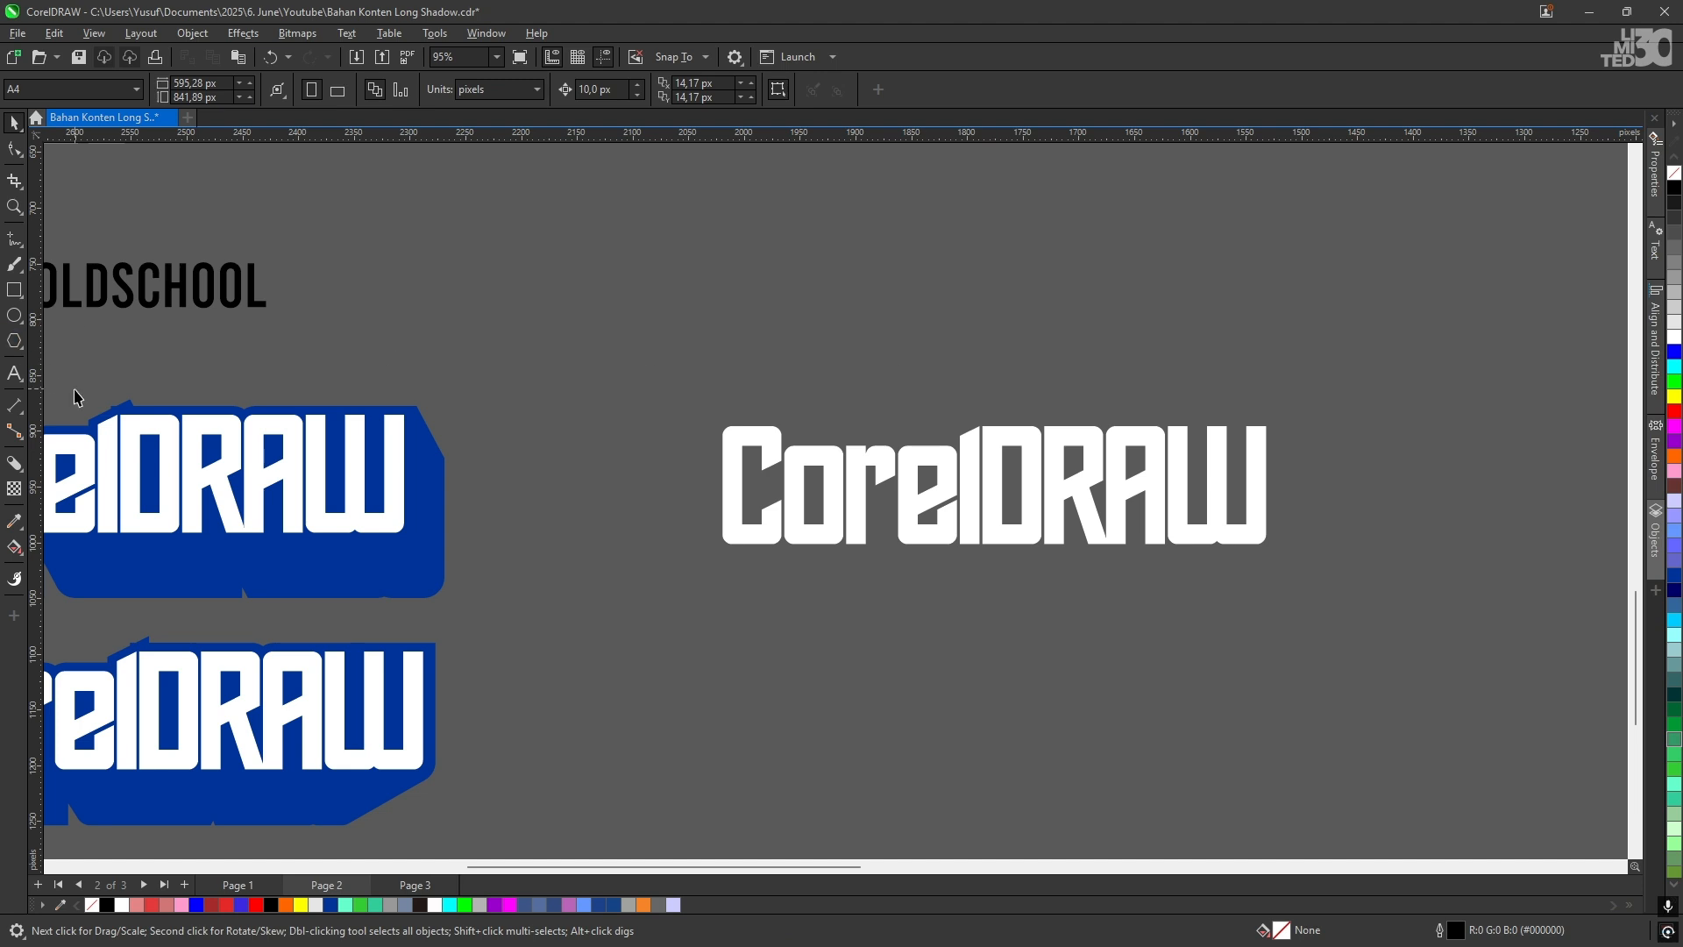
pyautogui.click(21, 471)
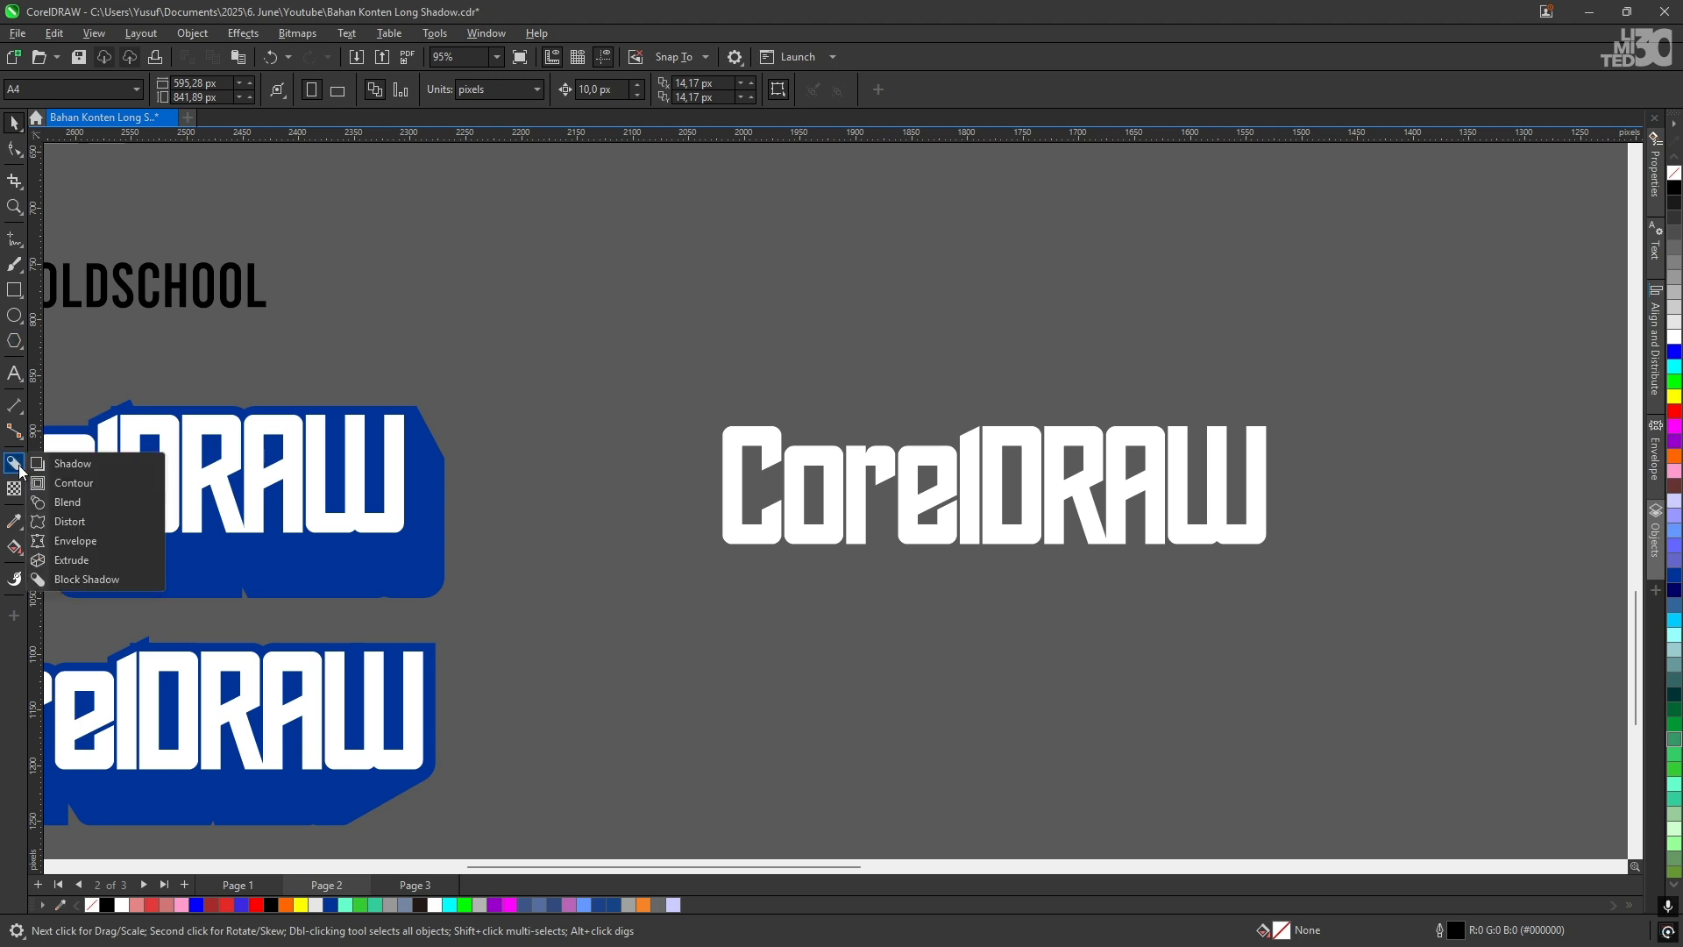
pyautogui.click(732, 307)
pyautogui.scroll(1, 1277, 545)
pyautogui.moveTo(1227, 519); pyautogui.dragTo(930, 526)
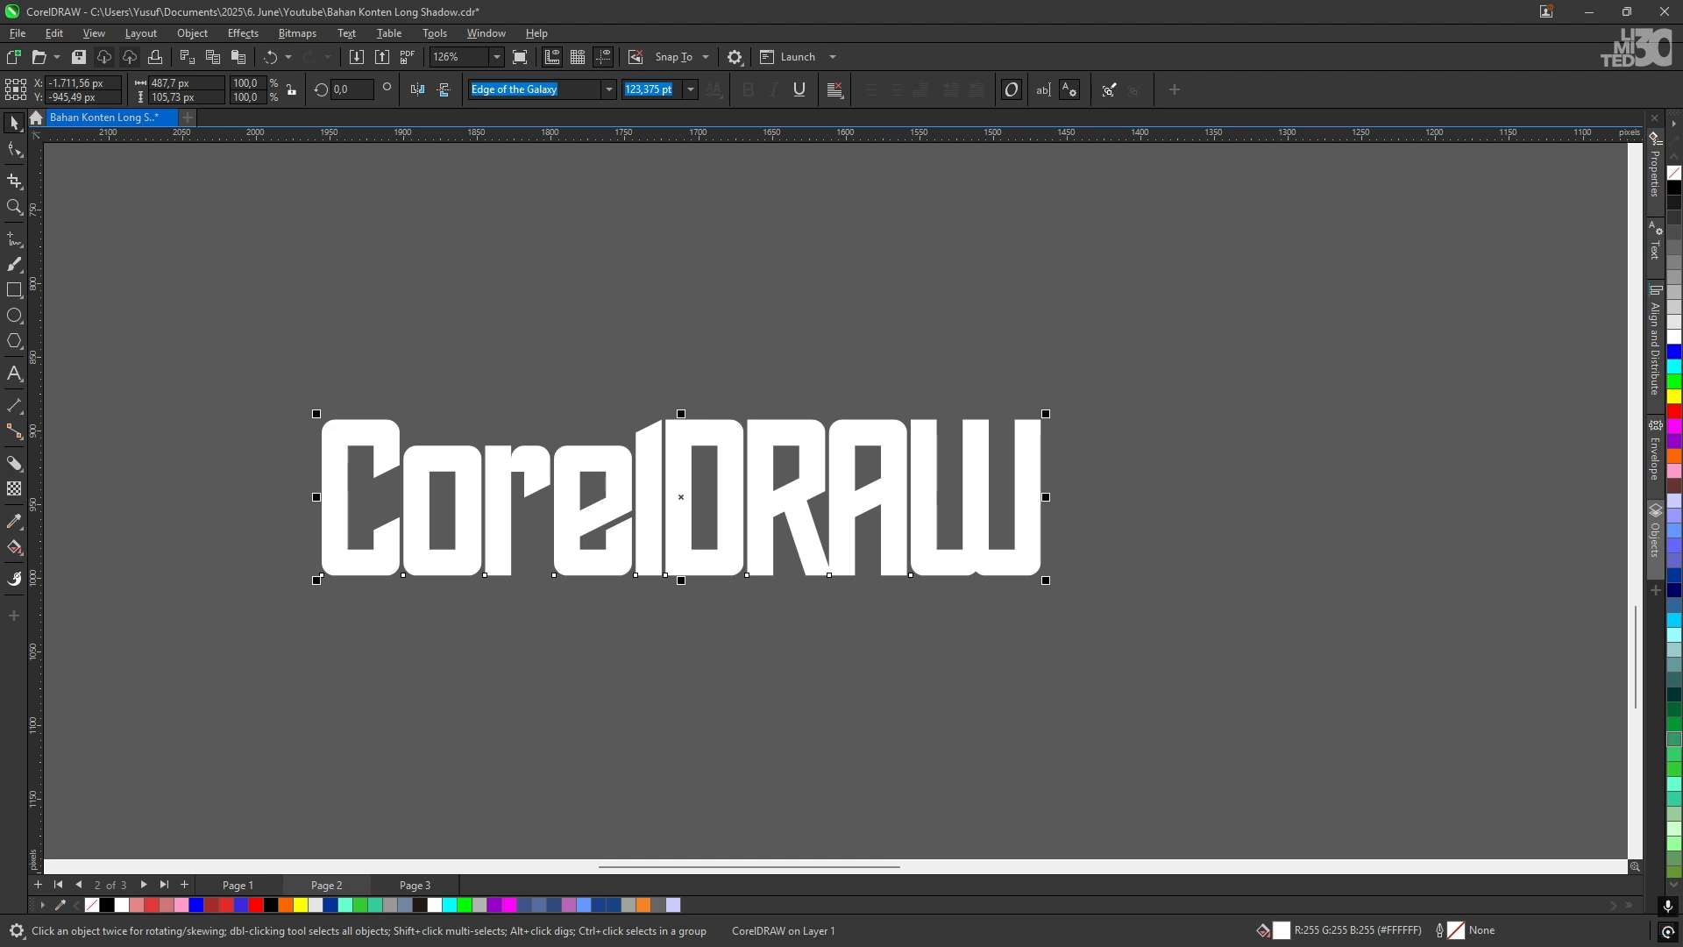
pyautogui.click(21, 466)
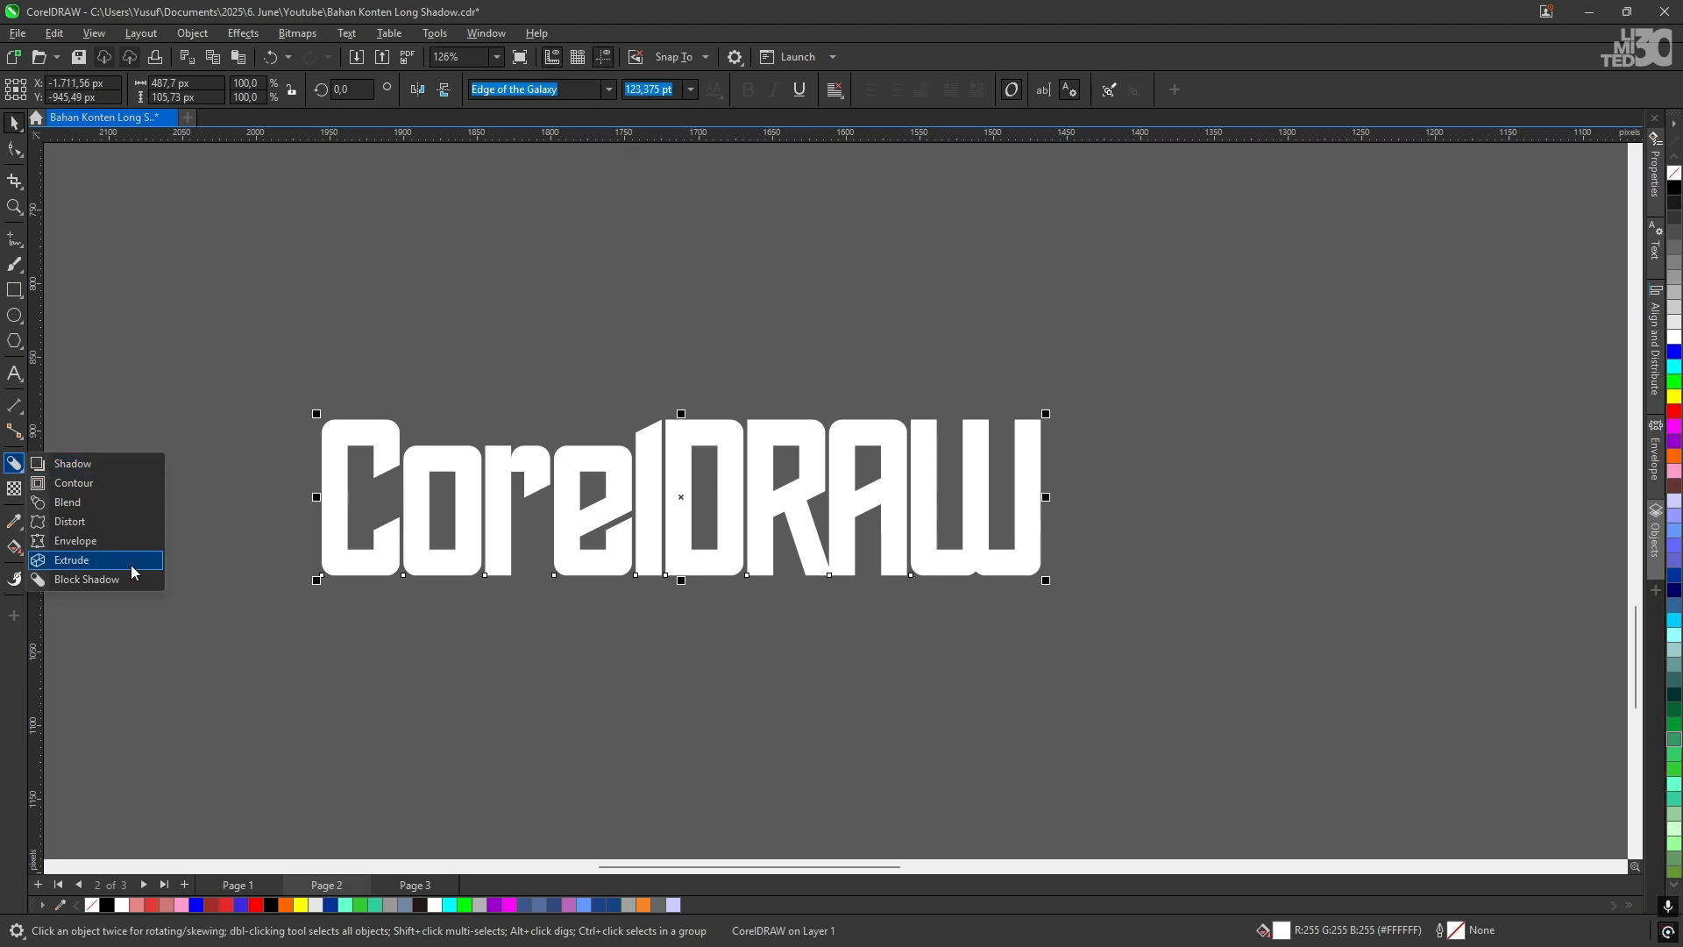
pyautogui.click(134, 483)
pyautogui.scroll(2, 488, 444)
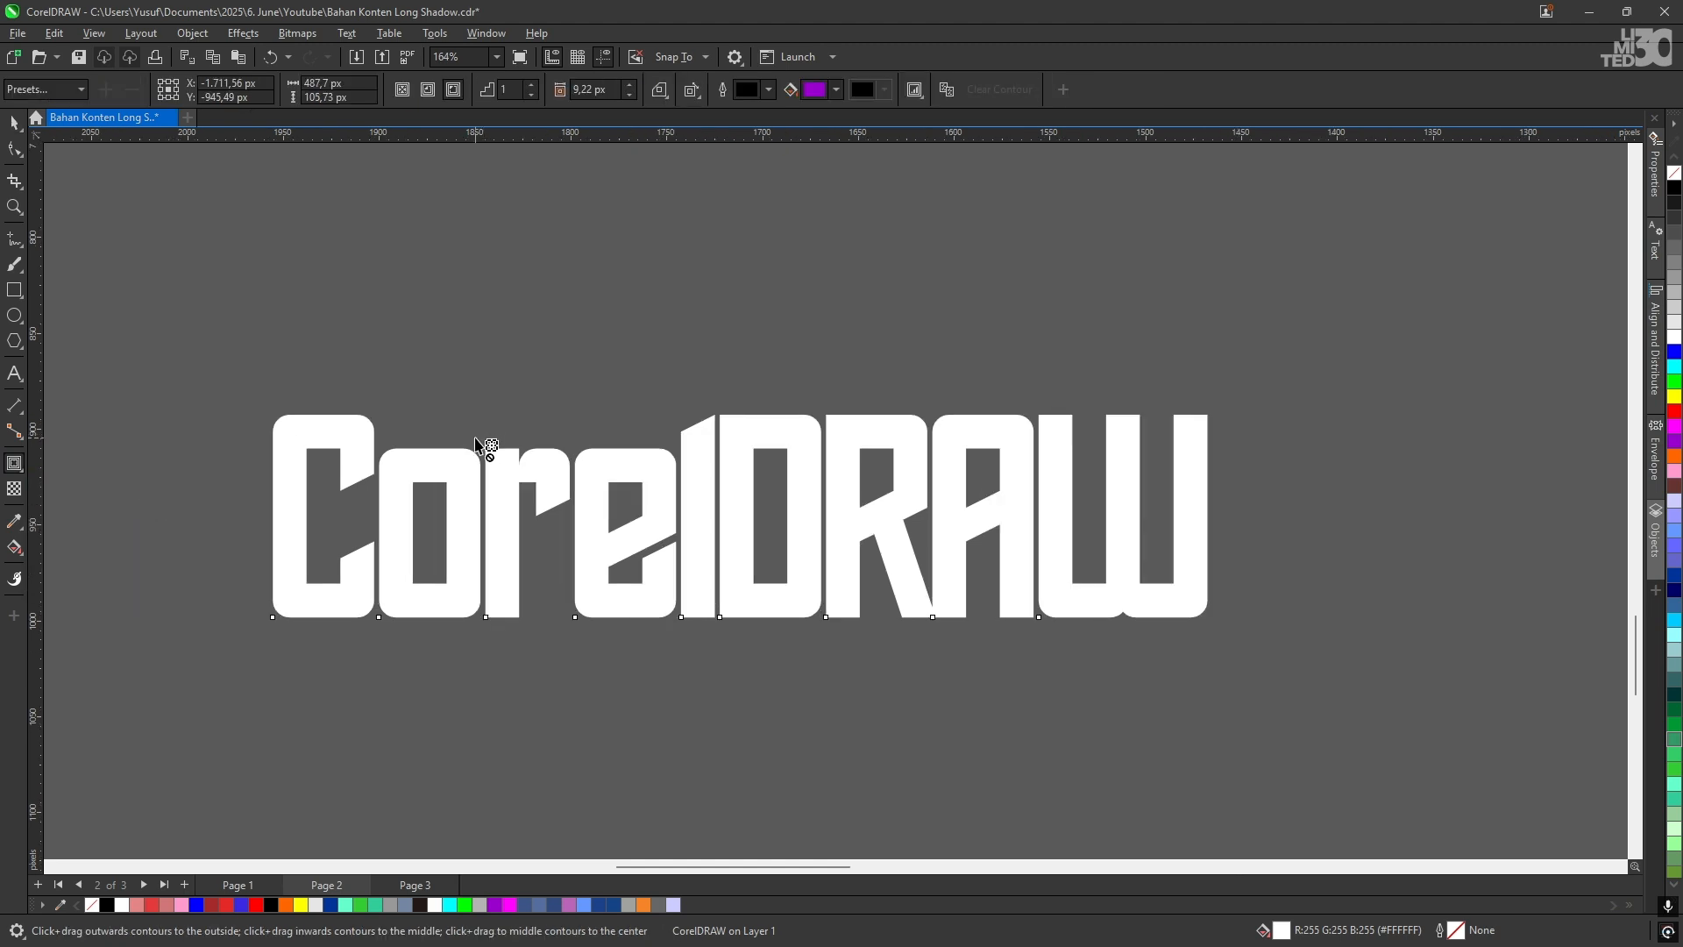
pyautogui.scroll(2, 602, 433)
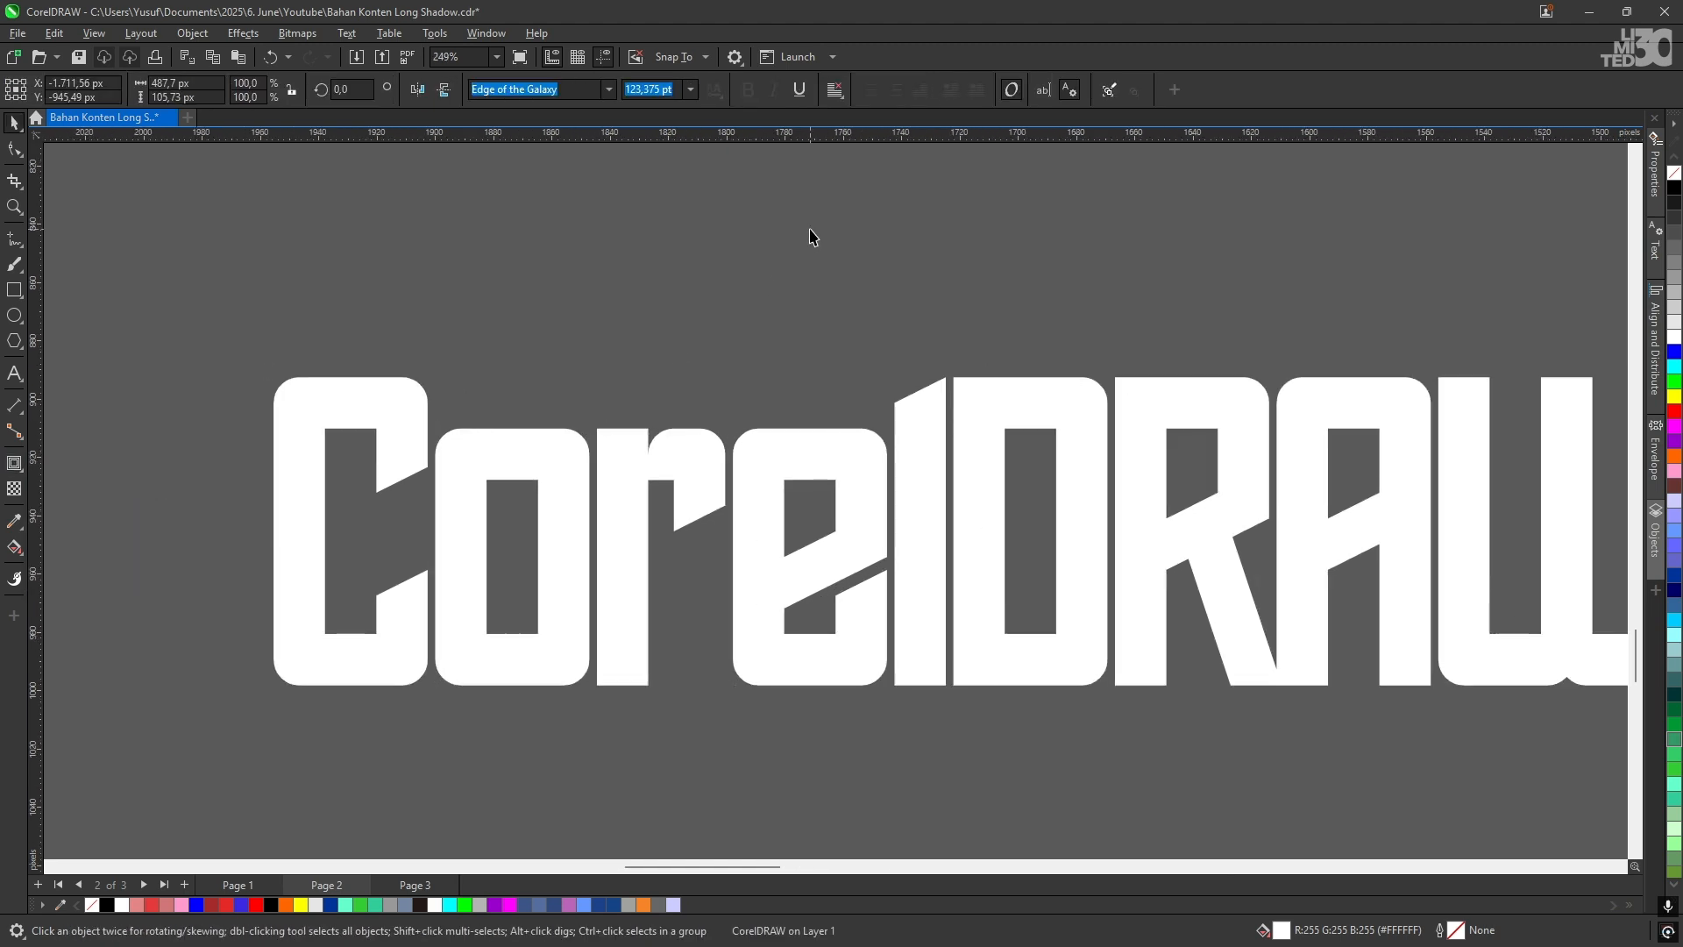
pyautogui.click(811, 237)
pyautogui.scroll(-2, 646, 380)
pyautogui.click(586, 445)
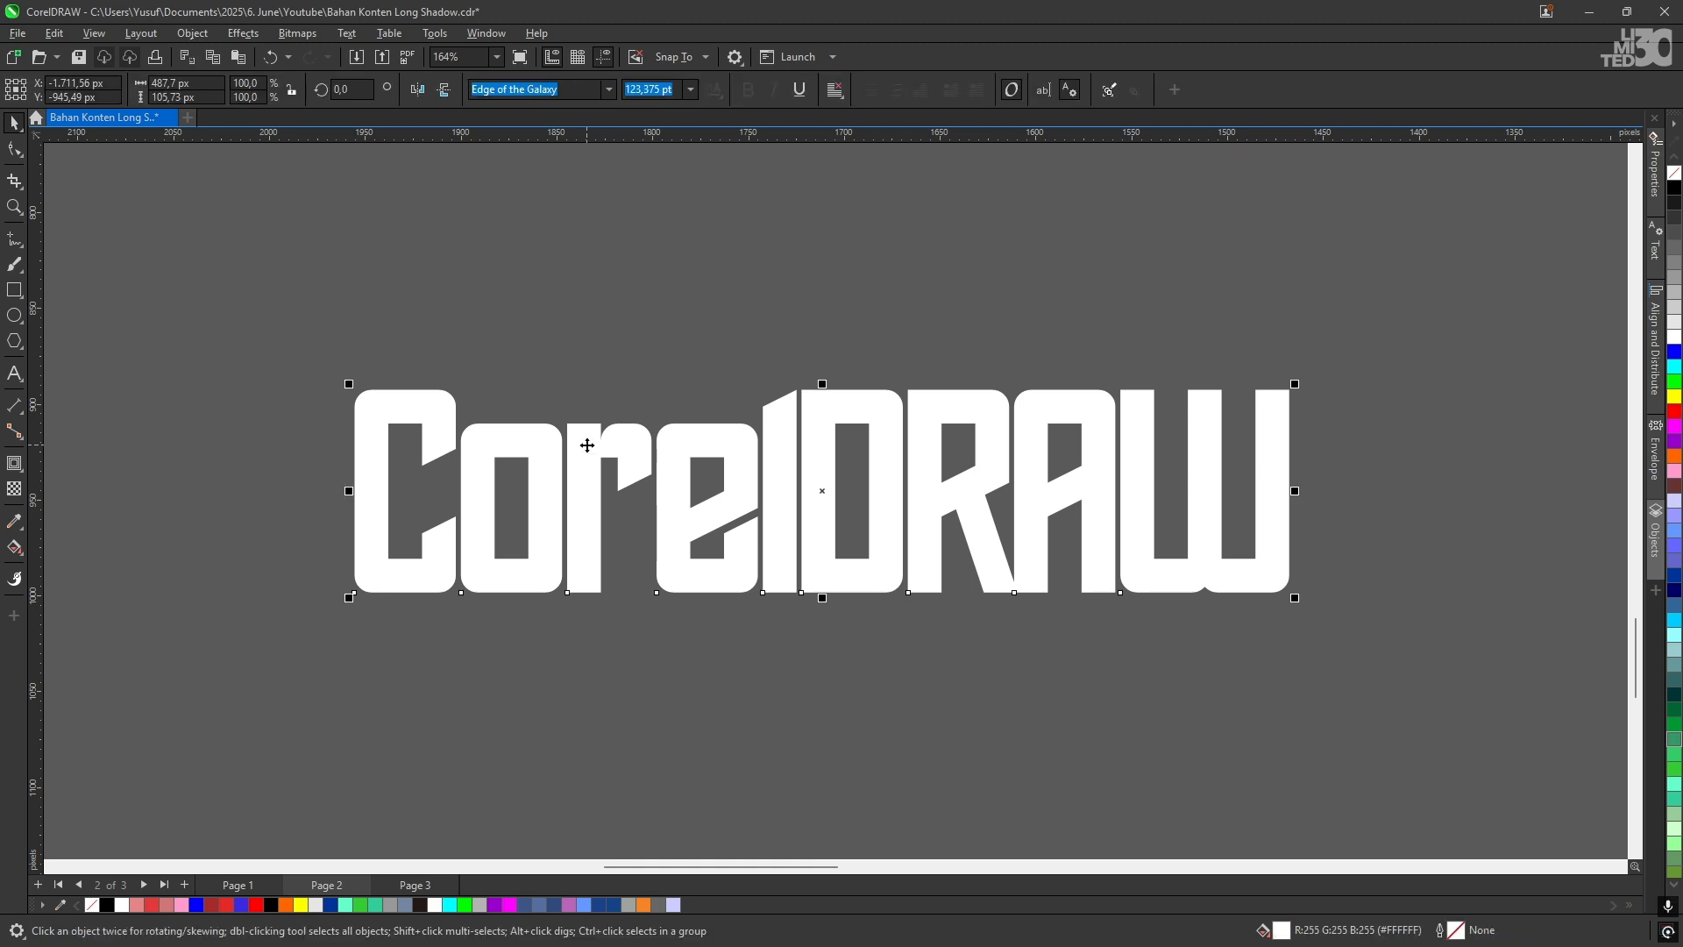
pyautogui.click(706, 344)
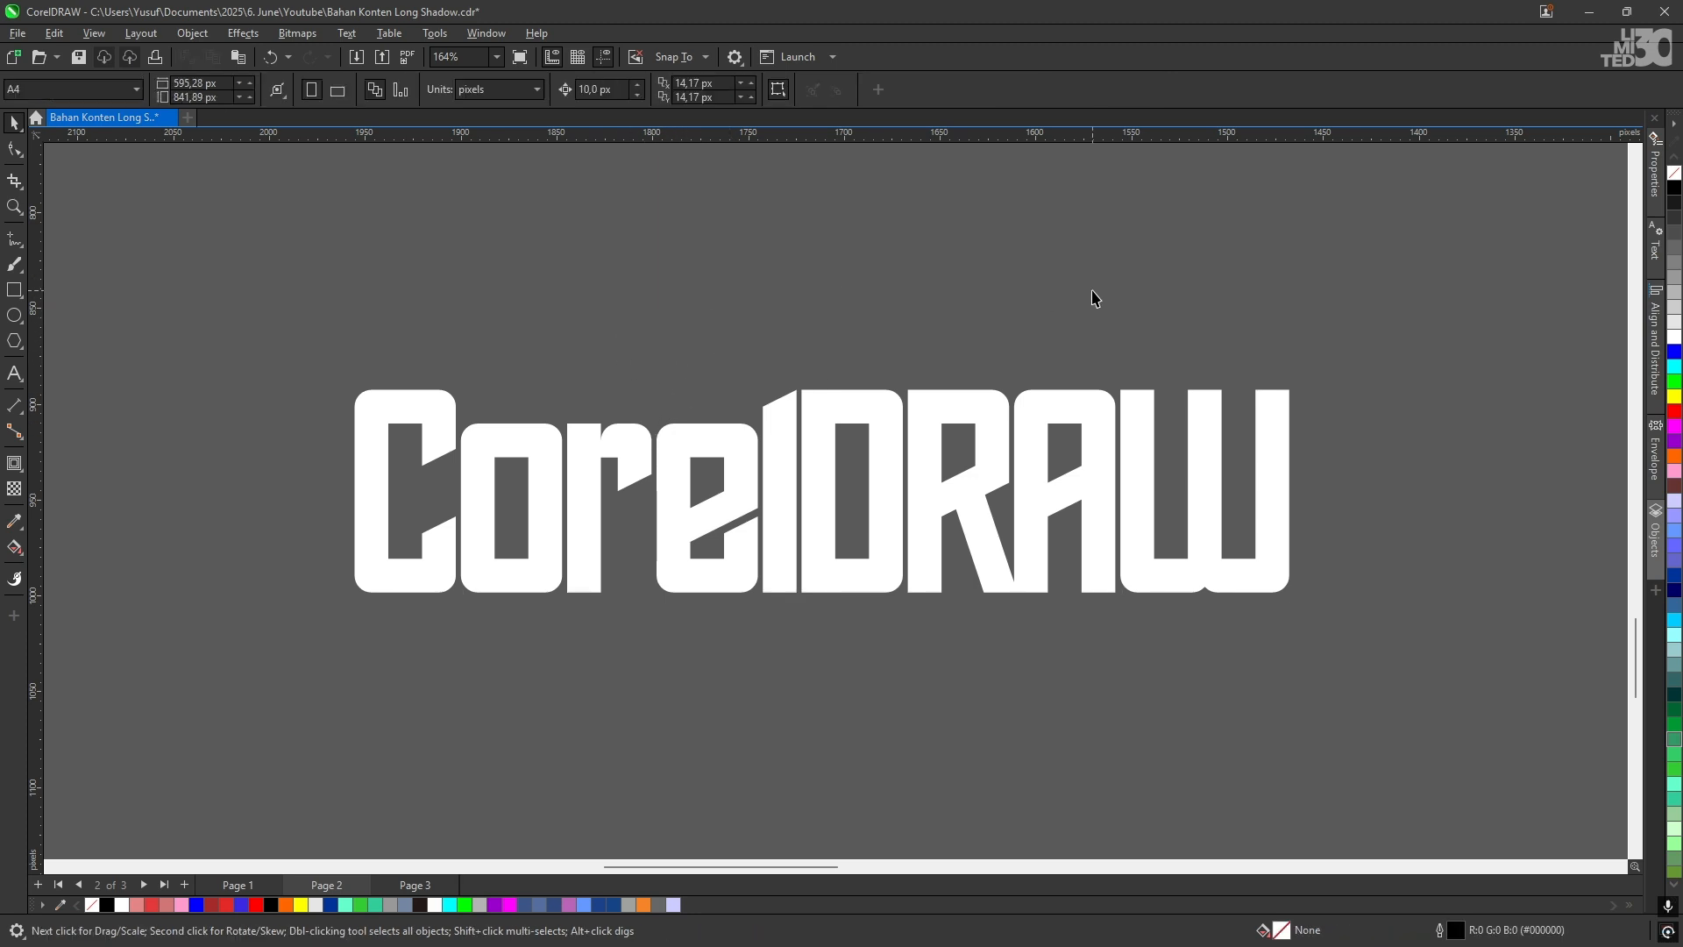
pyautogui.click(536, 443)
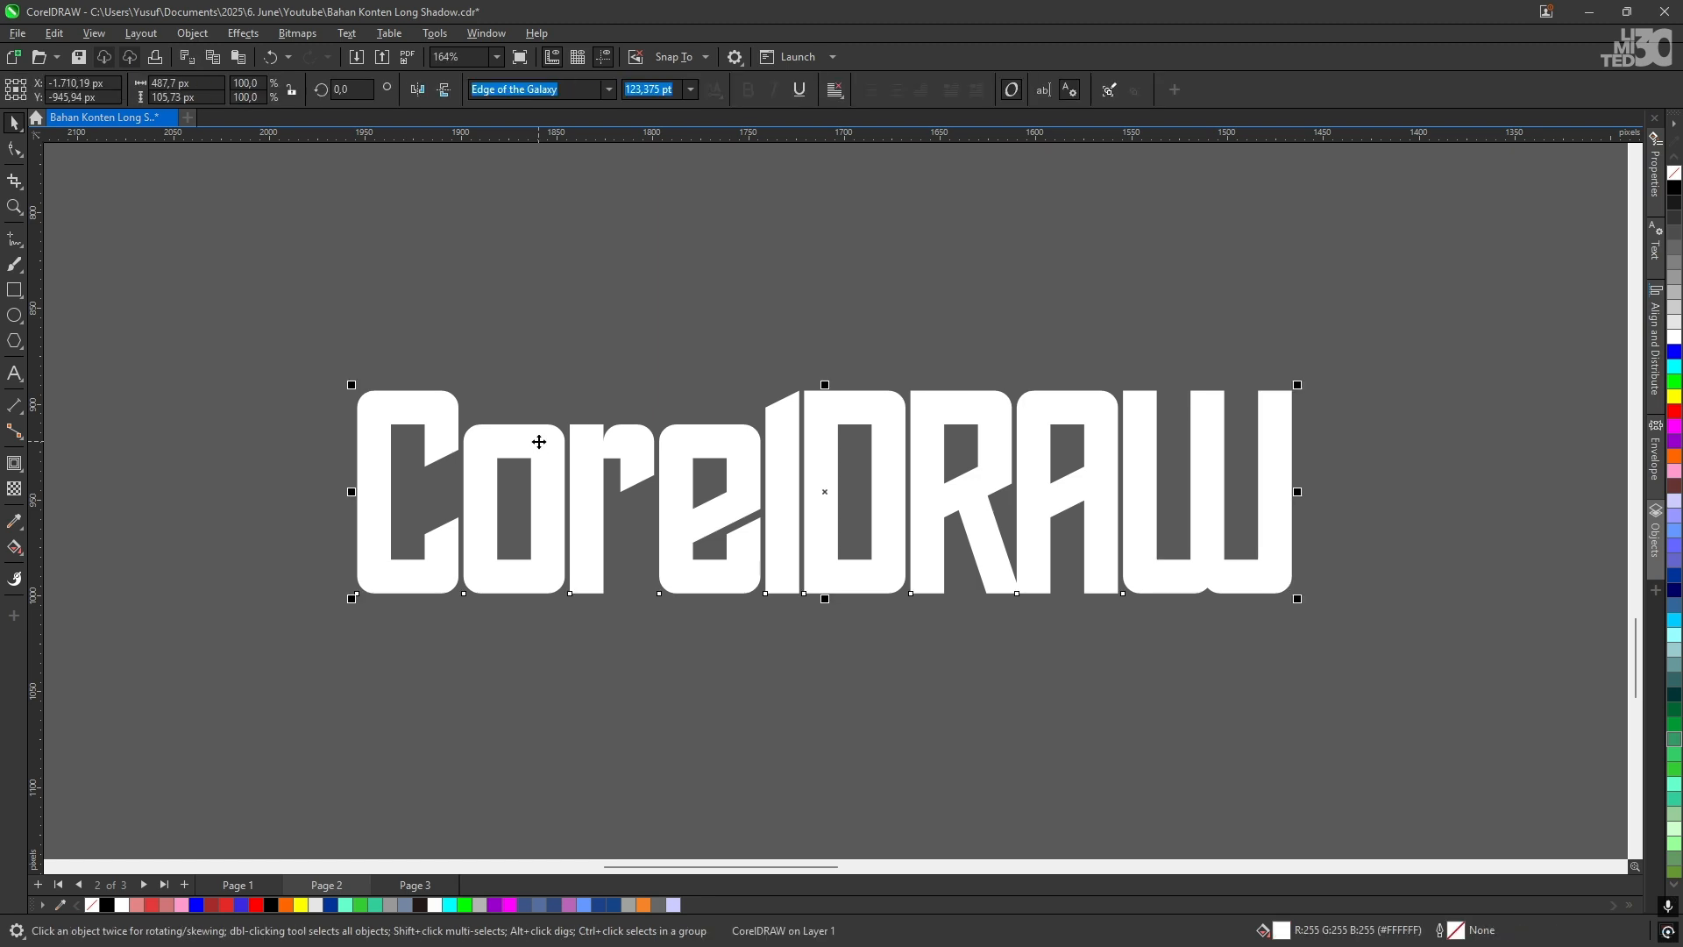
# Step: Add a one-step purple outside contour with a 4.73 px offset to the white CorelDRAW text using the Contour tool
pyautogui.click(15, 463)
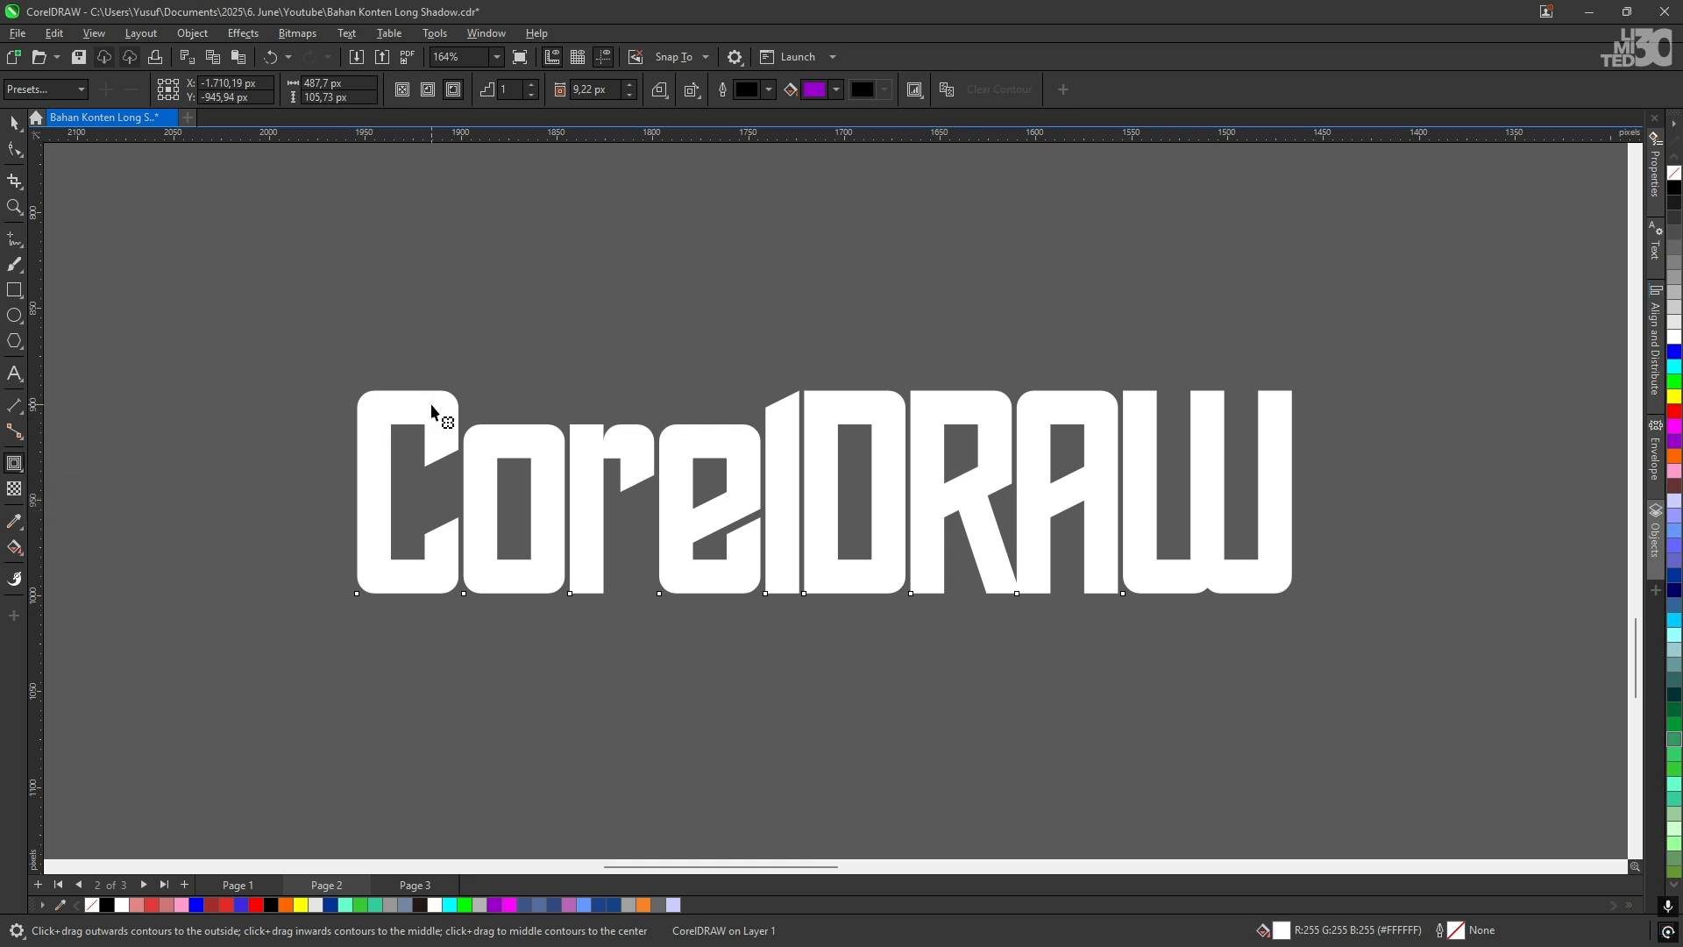
pyautogui.scroll(2, 435, 409)
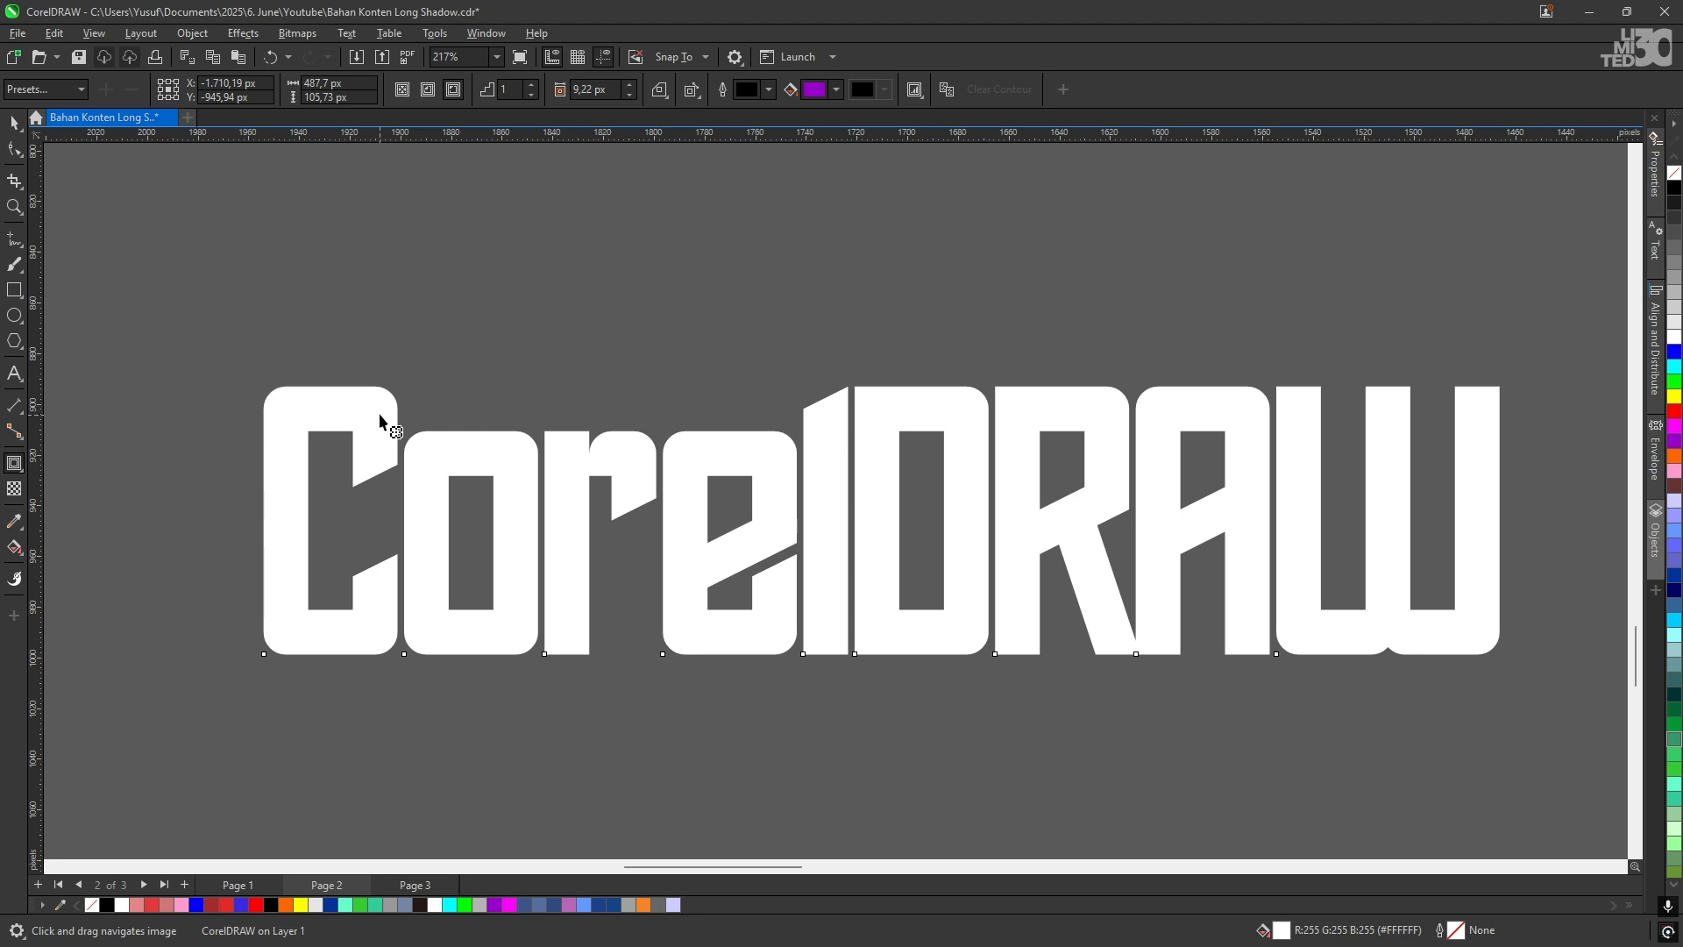
pyautogui.moveTo(379, 413); pyautogui.dragTo(1175, 507)
pyautogui.scroll(-4, 391, 372)
pyautogui.scroll(2, 537, 507)
pyautogui.scroll(-2, 536, 508)
pyautogui.scroll(-1, 766, 442)
pyautogui.moveTo(765, 437); pyautogui.dragTo(776, 456)
# Step: Move the contoured CorelDRAW lettering to the empty pasteboard area below the page with the reference logos
pyautogui.click(15, 124)
pyautogui.moveTo(1139, 522); pyautogui.dragTo(1220, 642)
pyautogui.moveTo(1220, 642); pyautogui.dragTo(624, 261)
pyautogui.scroll(5, 889, 430)
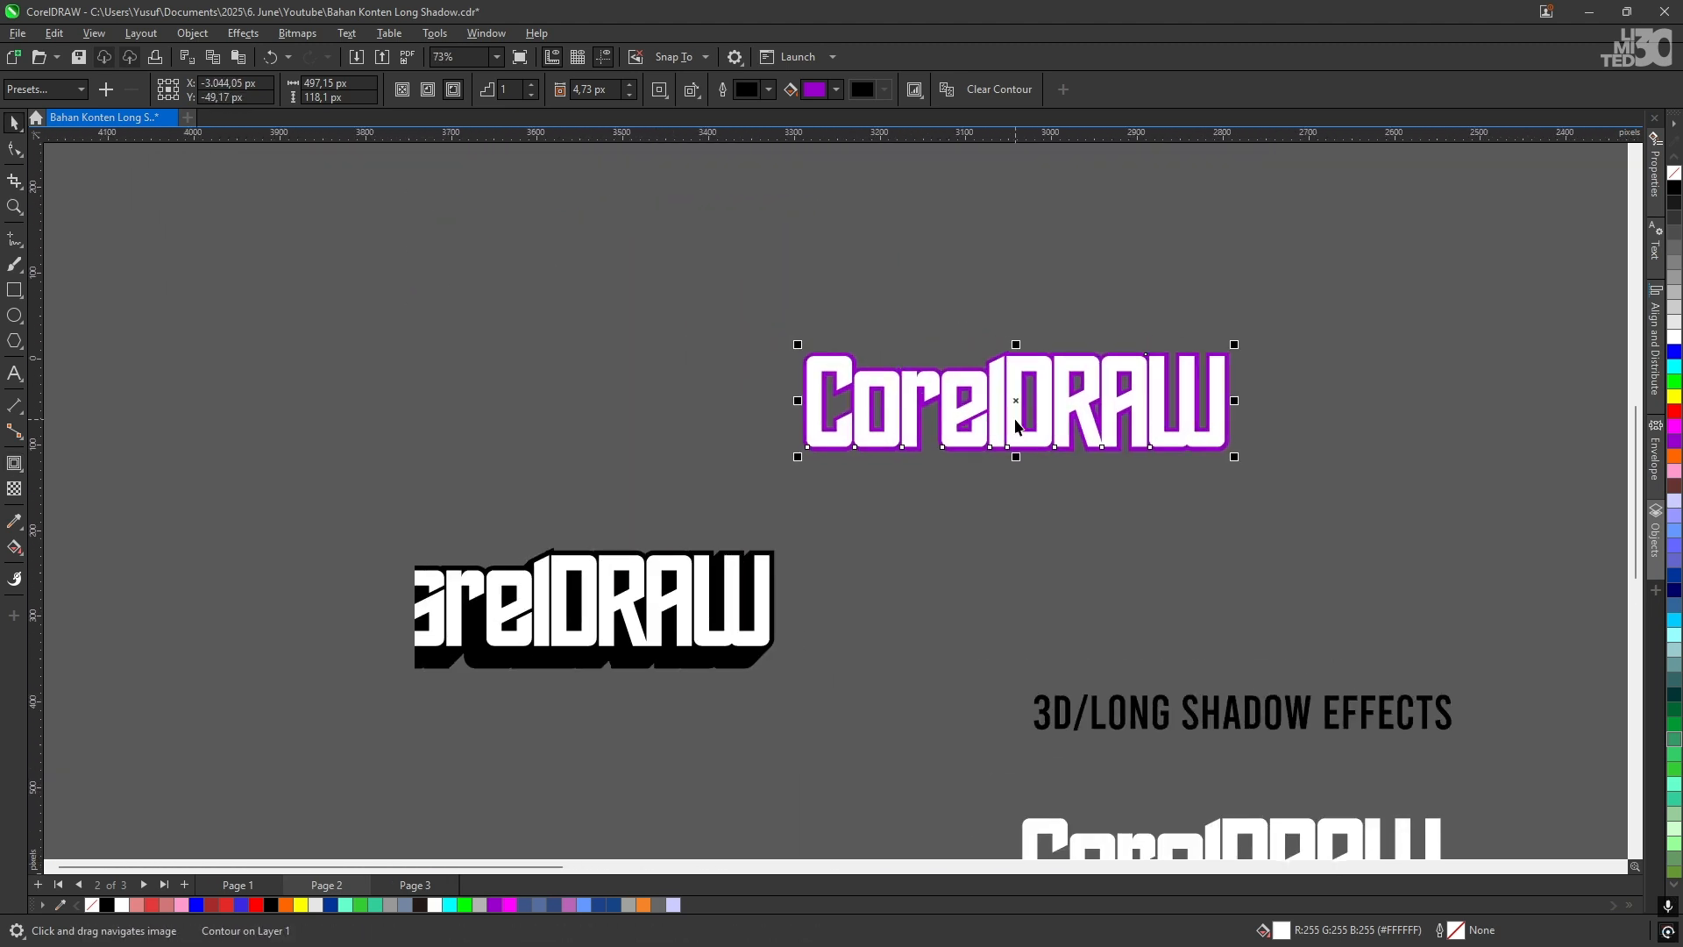
# Step: Examine the reference logos above the lettering, such as Passion Process and Blessed Society, for their contour and shadow style
pyautogui.scroll(-3, 889, 431)
pyautogui.scroll(2, 746, 574)
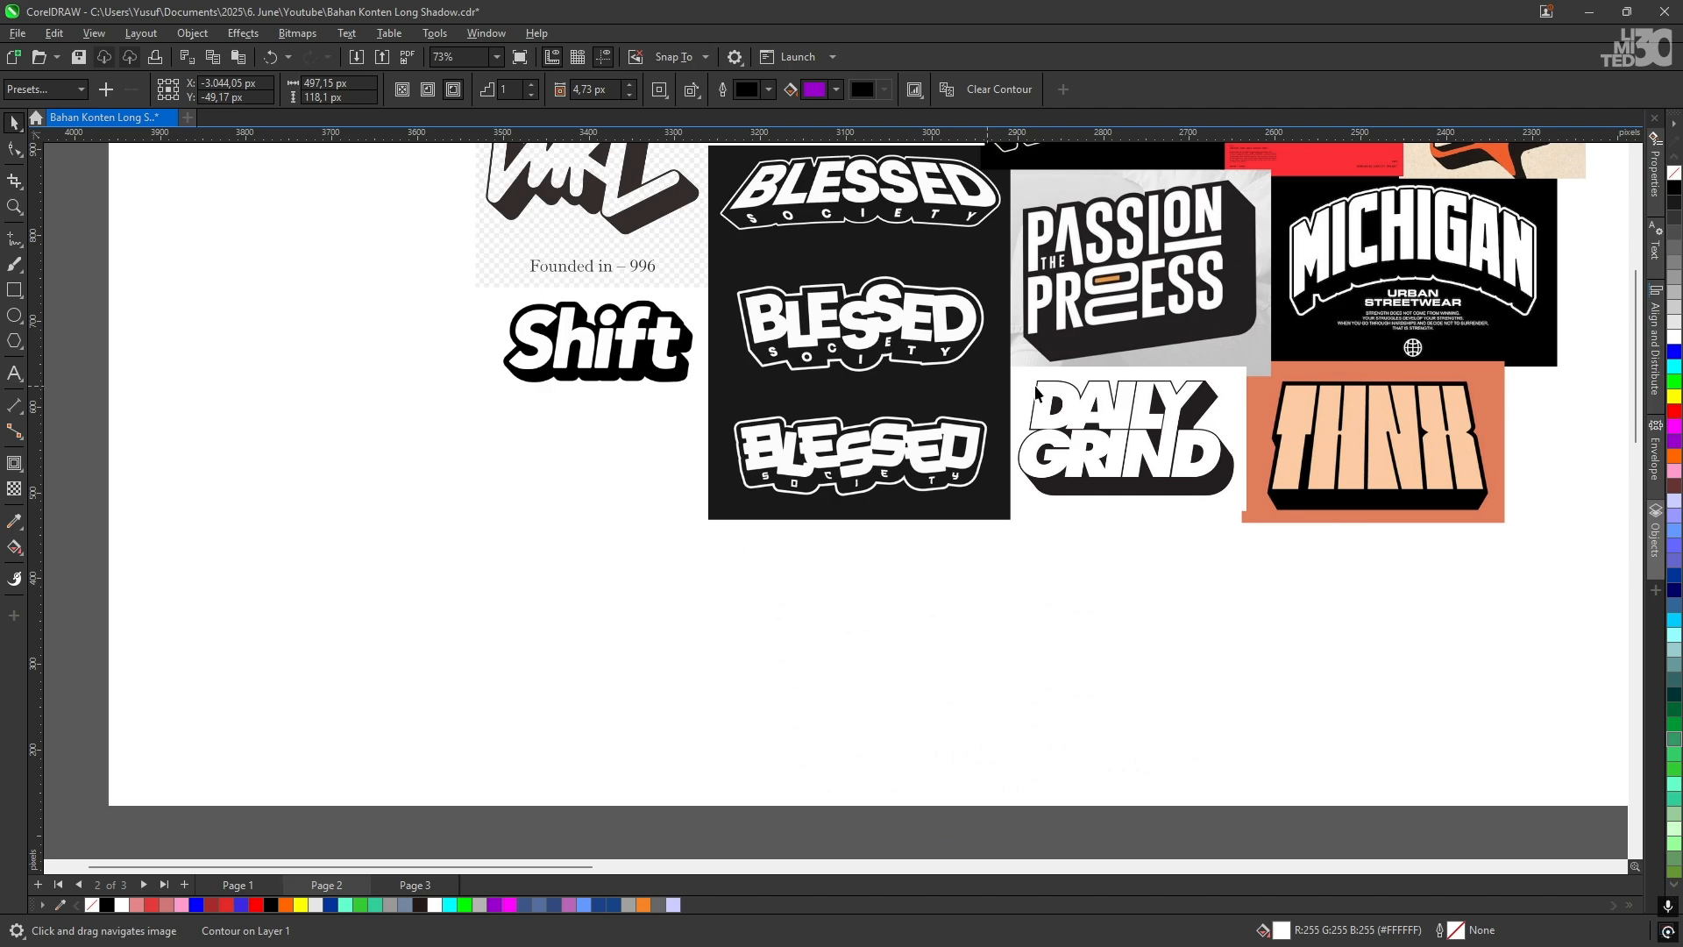
pyautogui.scroll(4, 1037, 392)
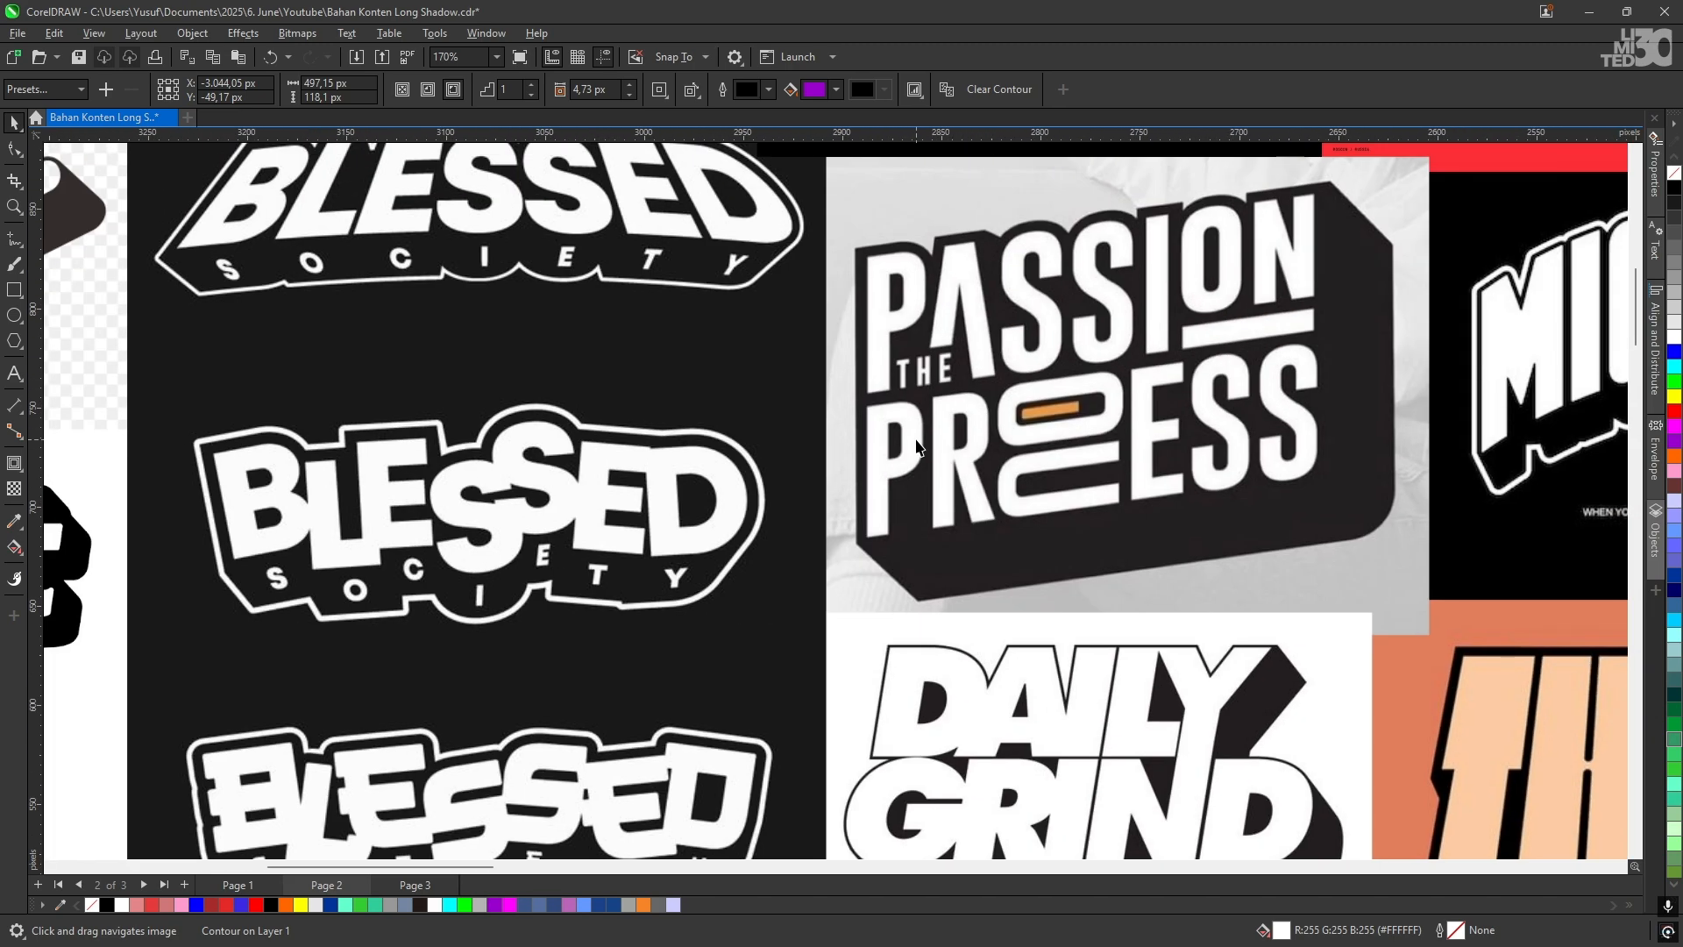
pyautogui.scroll(-4, 916, 441)
pyautogui.moveTo(919, 473); pyautogui.dragTo(935, 345)
pyautogui.scroll(-1, 947, 343)
pyautogui.moveTo(1012, 547); pyautogui.dragTo(965, 324)
pyautogui.moveTo(824, 399); pyautogui.dragTo(875, 393)
pyautogui.scroll(-1, 874, 393)
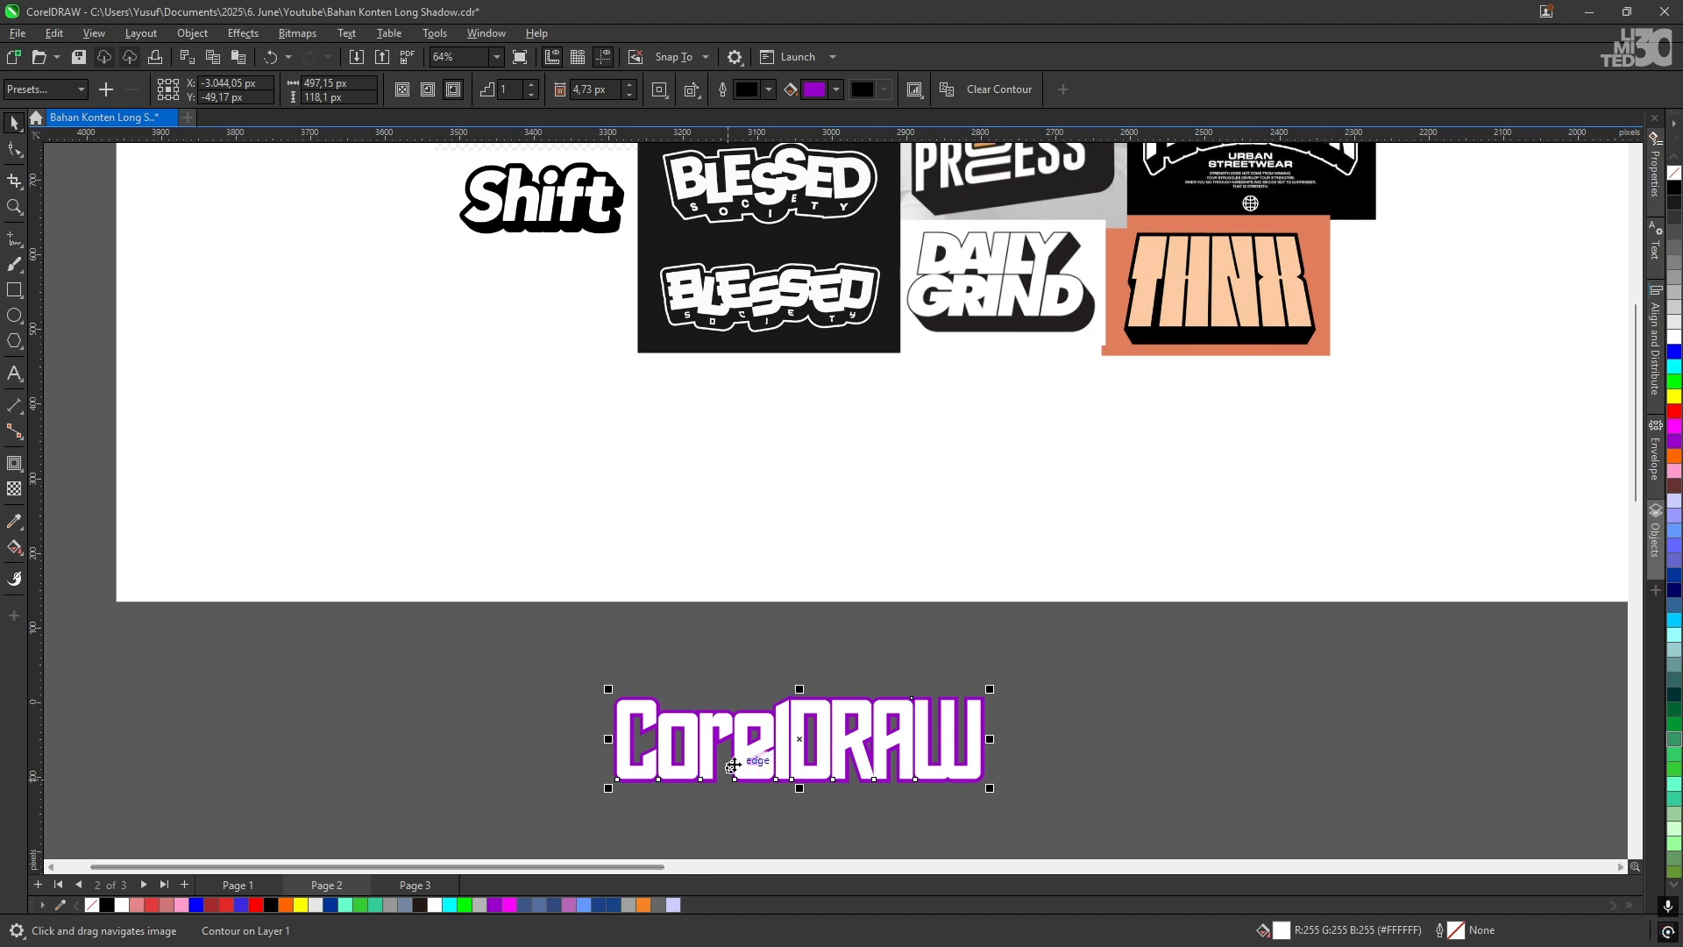
# Step: Reduce the contour offset of the CorelDRAW lettering to 2.73 px
pyautogui.moveTo(733, 766); pyautogui.dragTo(776, 554)
pyautogui.scroll(6, 776, 554)
pyautogui.click(718, 619)
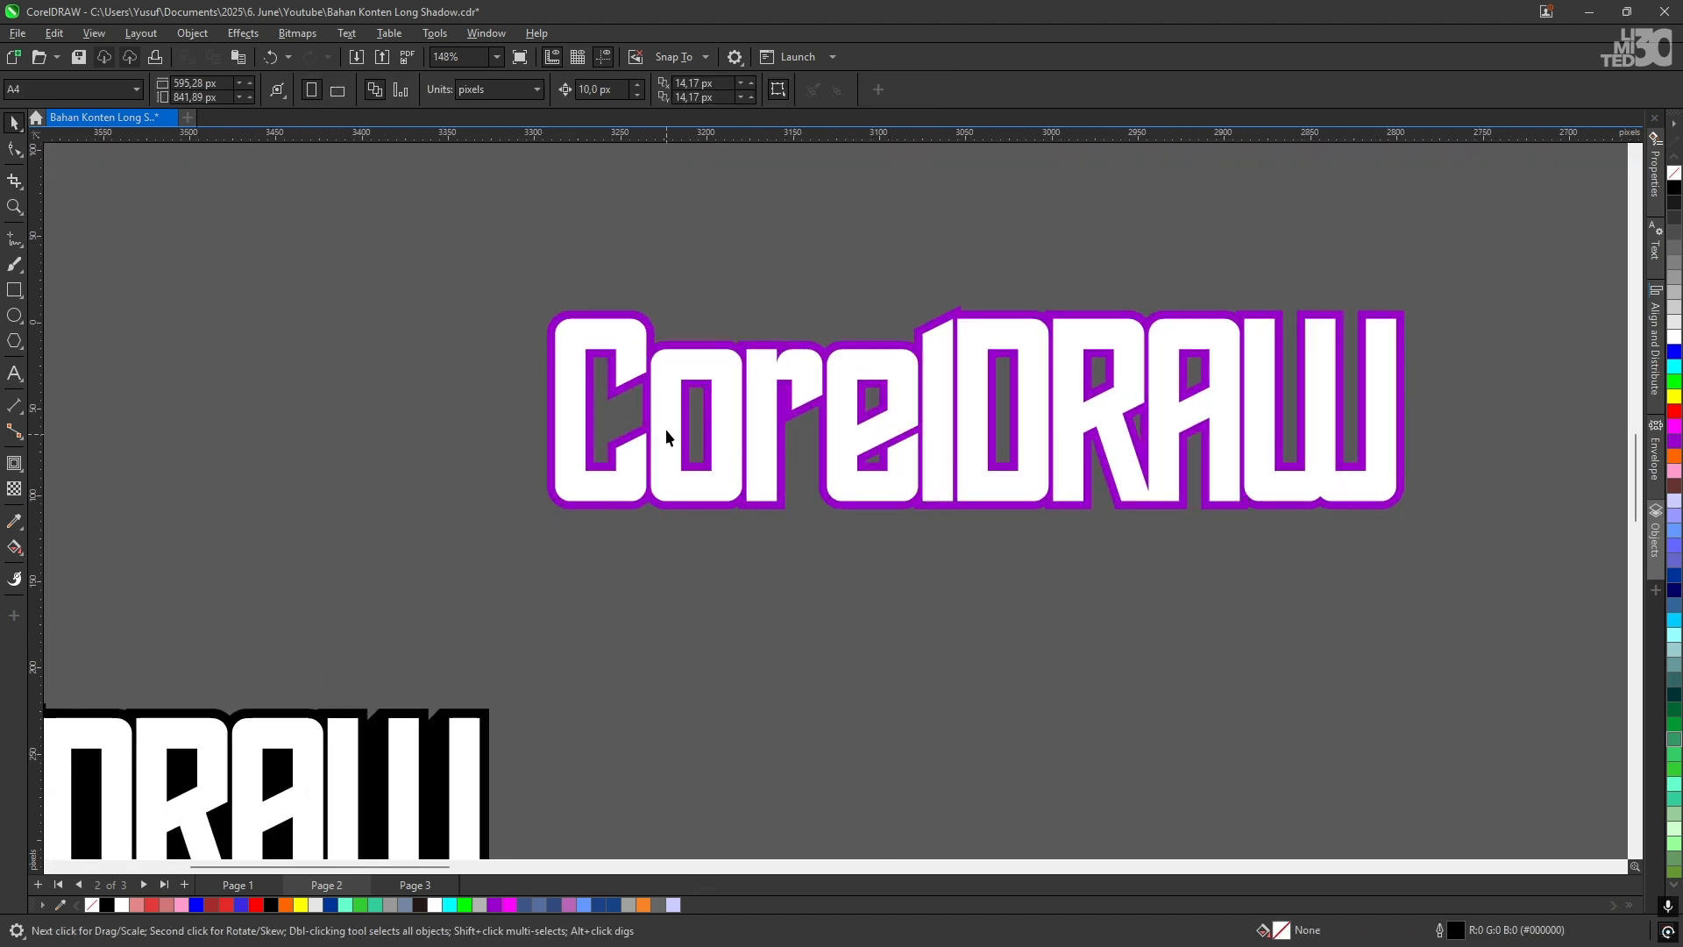
pyautogui.scroll(2, 693, 343)
pyautogui.click(699, 344)
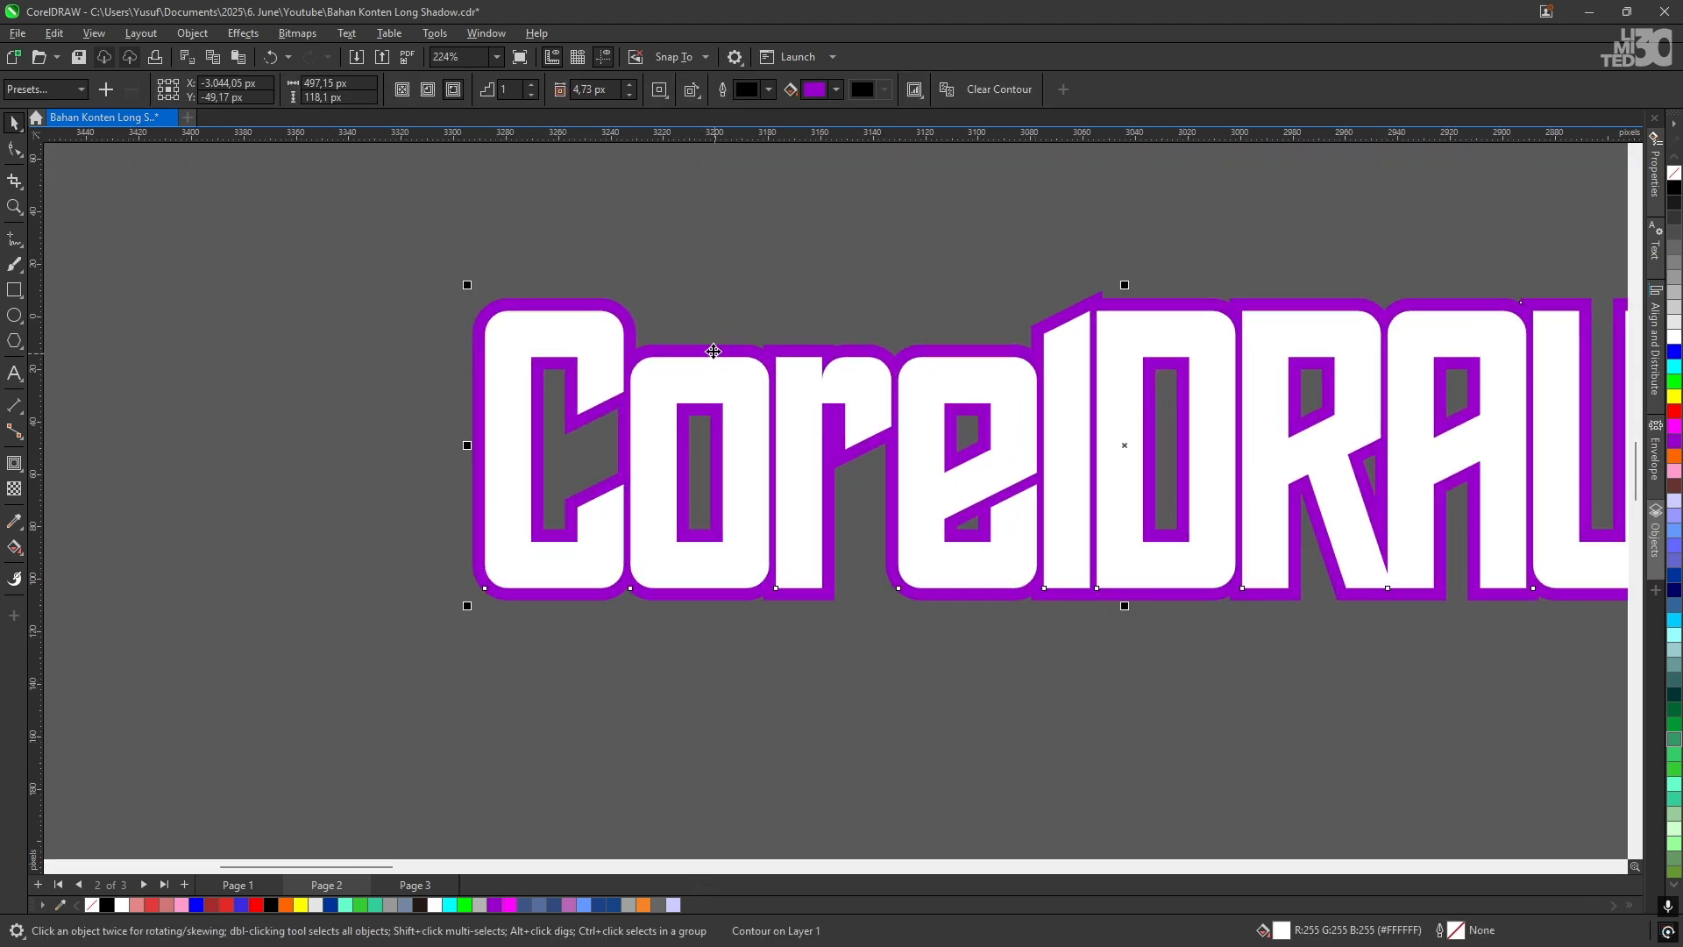
pyautogui.scroll(2, 701, 337)
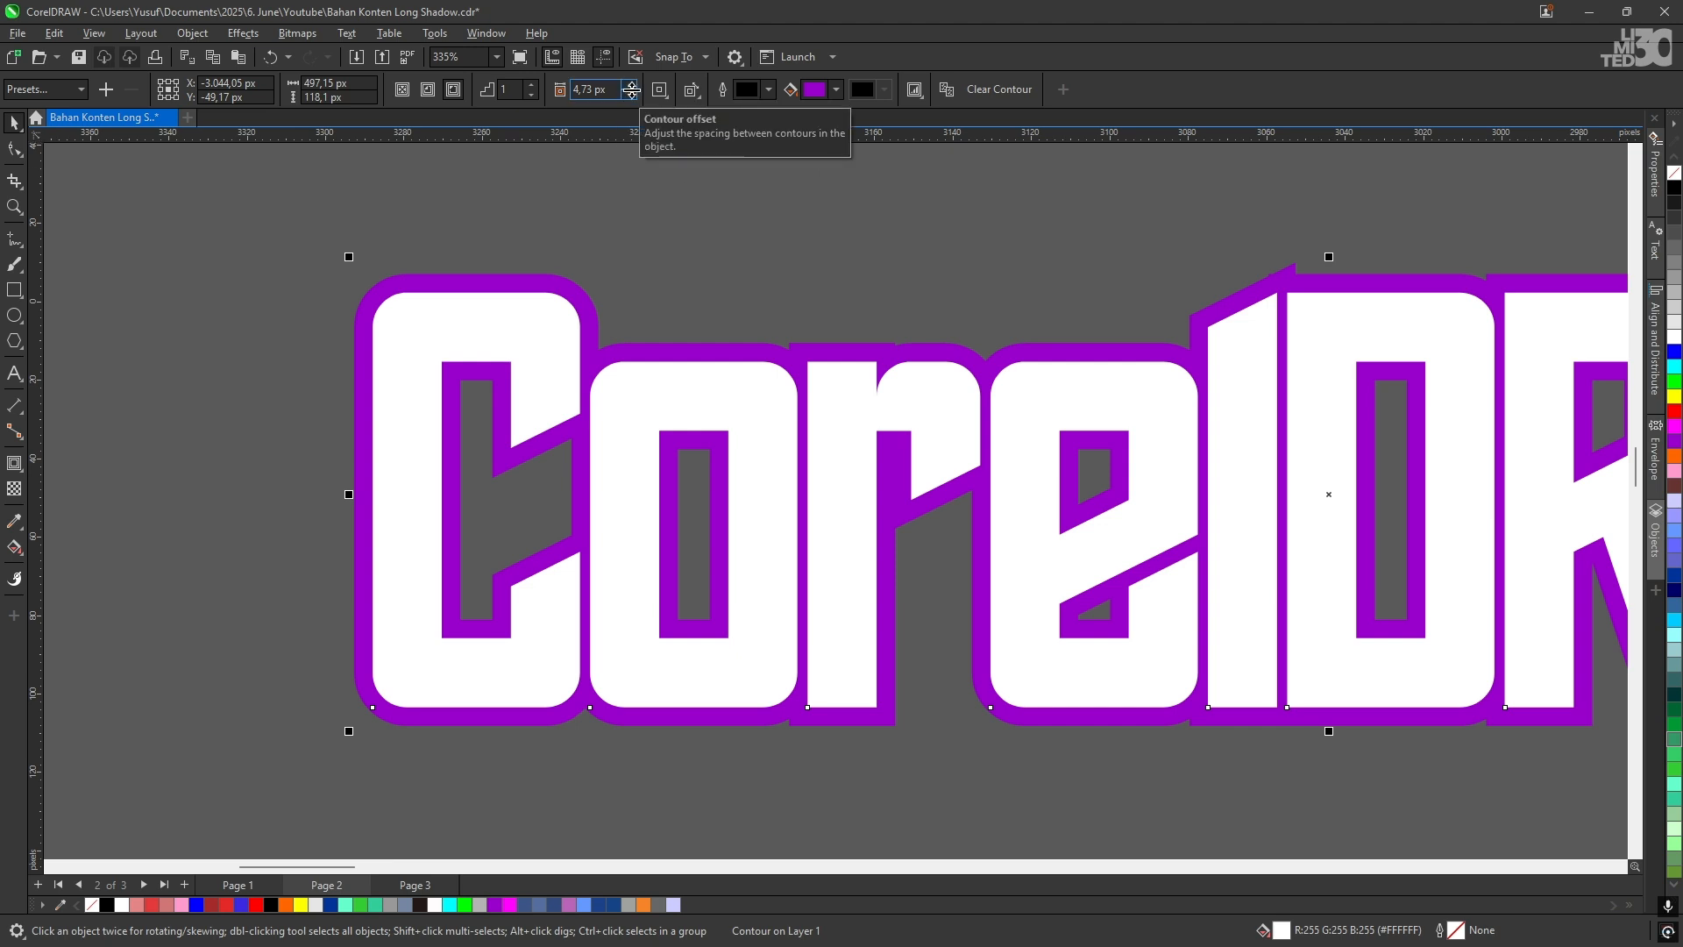
pyautogui.scroll(-2, 632, 283)
pyautogui.moveTo(342, 754); pyautogui.dragTo(508, 634)
pyautogui.moveTo(596, 445); pyautogui.dragTo(597, 575)
pyautogui.scroll(3, 693, 344)
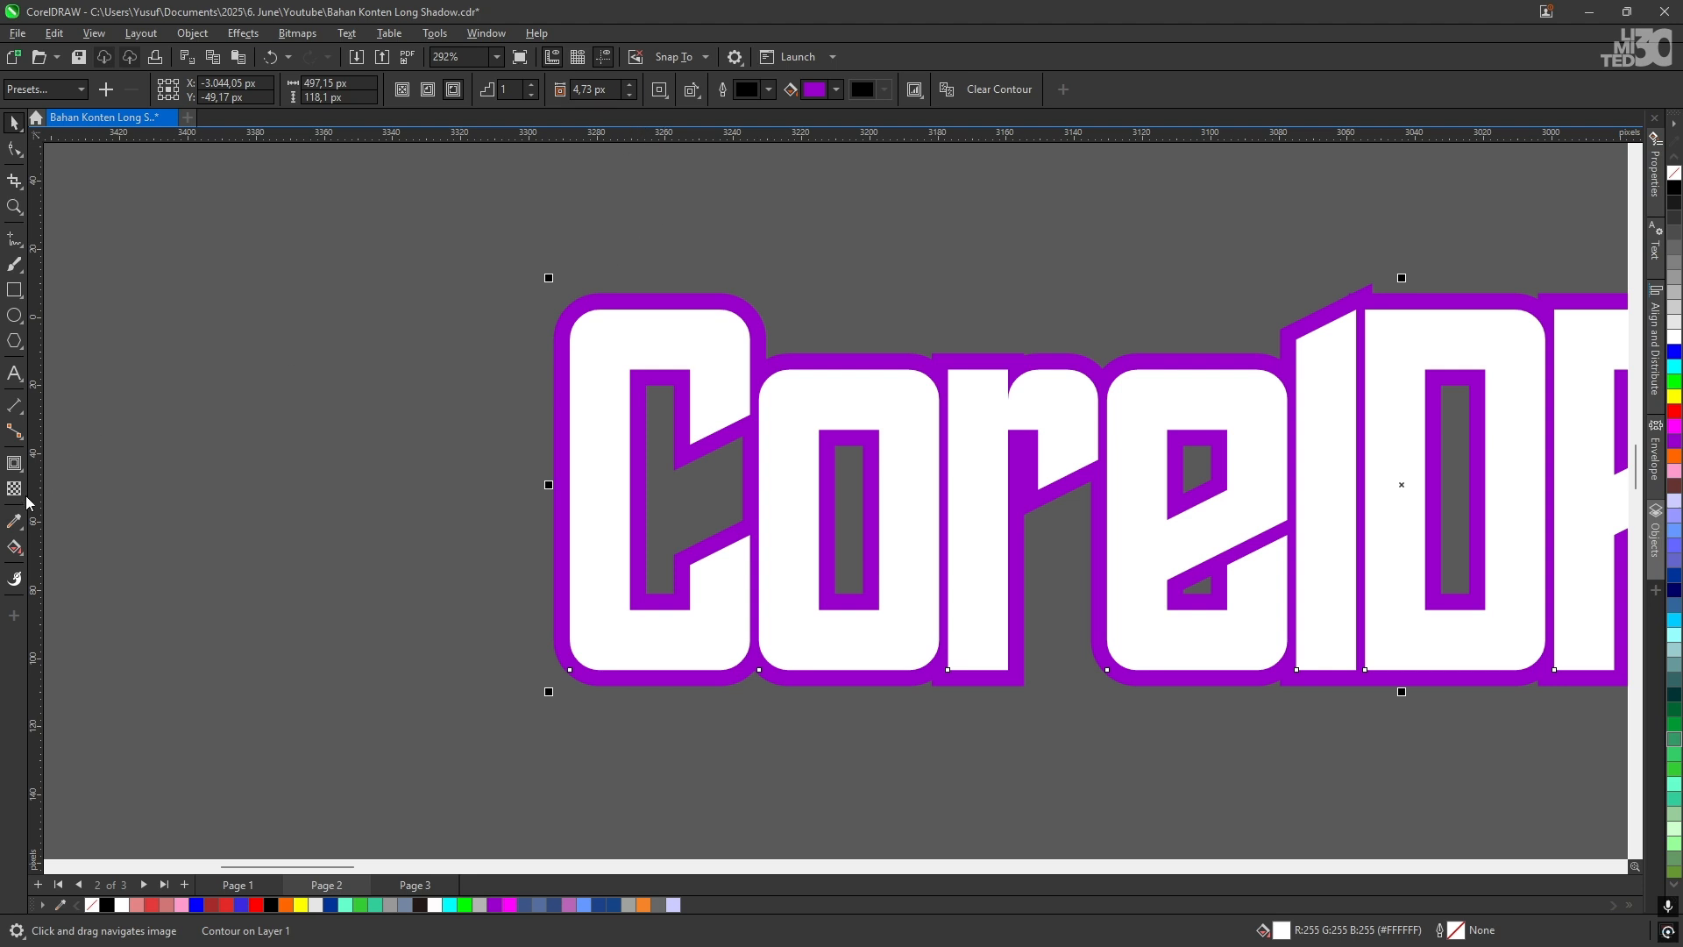
pyautogui.doubleClick(630, 95)
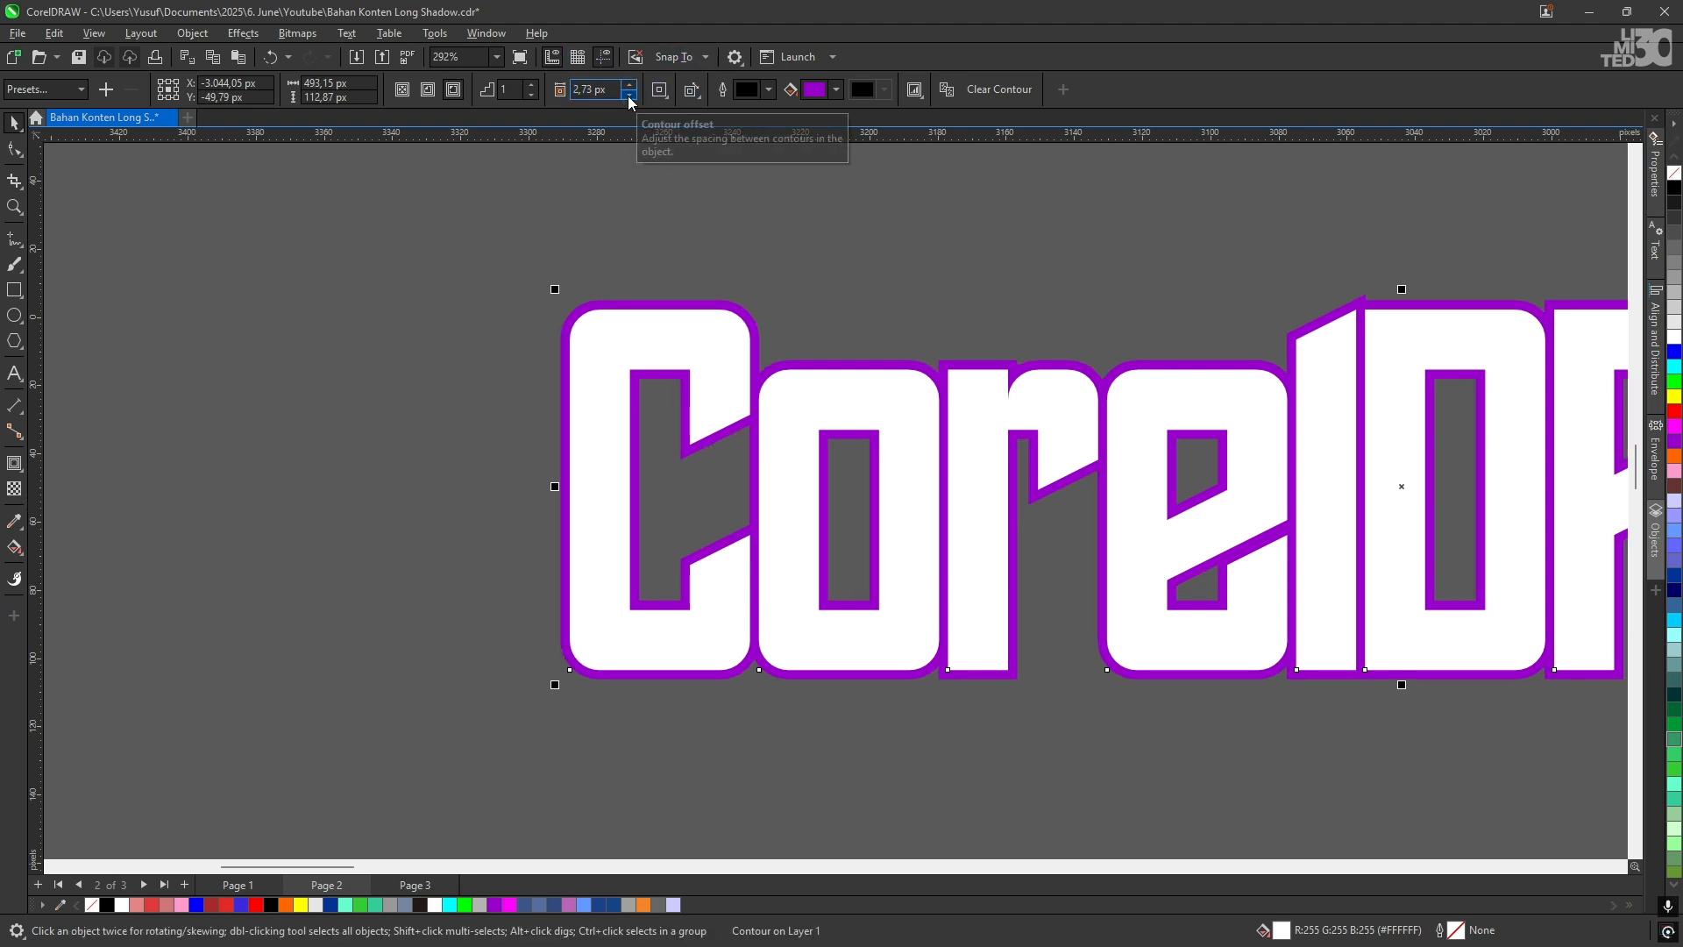
# Step: Examine the thinner purple contour closely around the letters and across the whole word
pyautogui.moveTo(721, 219); pyautogui.dragTo(579, 287)
pyautogui.scroll(-1, 579, 288)
pyautogui.scroll(2, 565, 355)
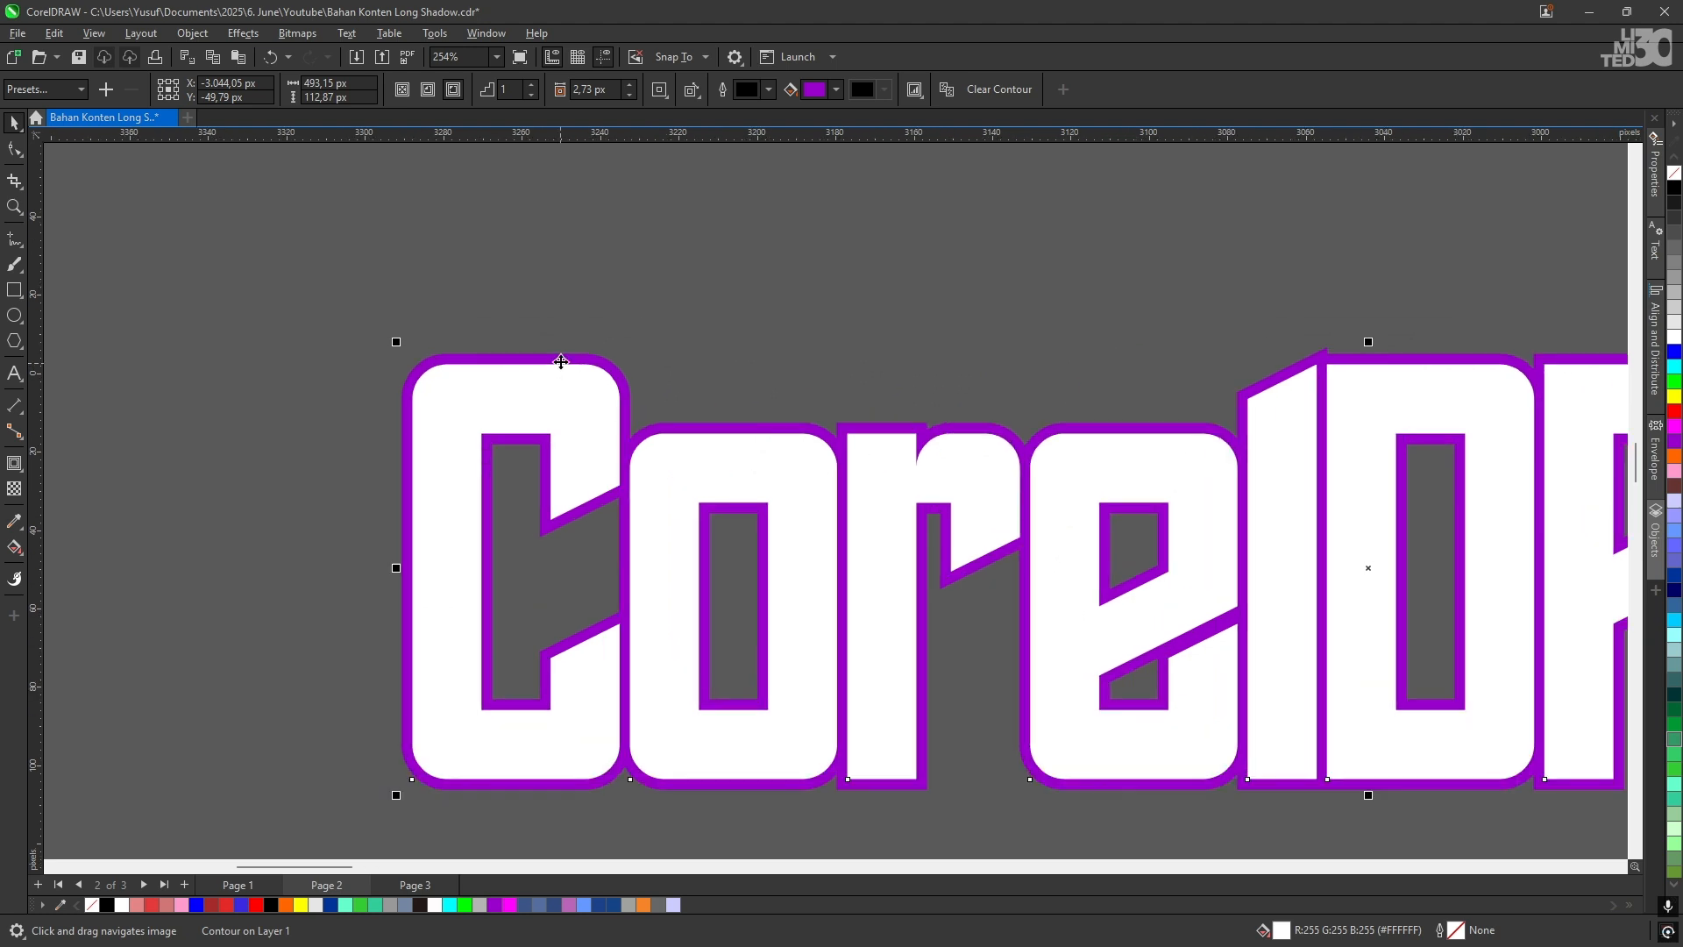
pyautogui.scroll(-1, 566, 354)
pyautogui.scroll(1, 565, 355)
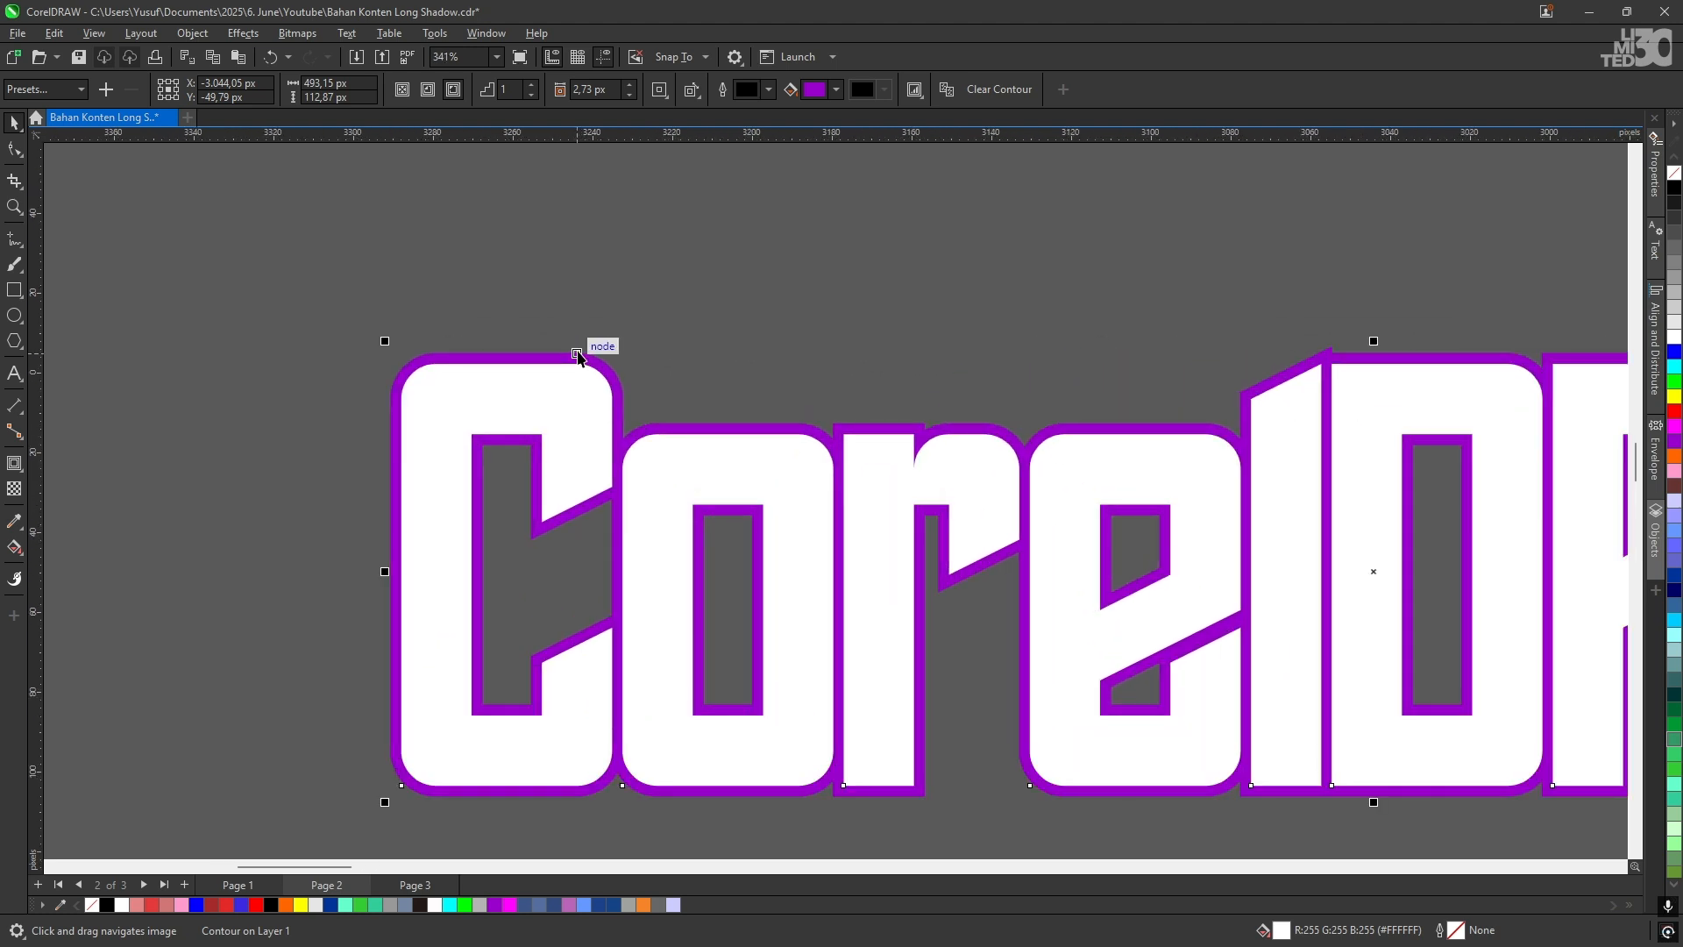
pyautogui.scroll(-3, 578, 352)
pyautogui.moveTo(641, 301); pyautogui.dragTo(738, 378)
pyautogui.click(616, 400)
pyautogui.scroll(-2, 616, 401)
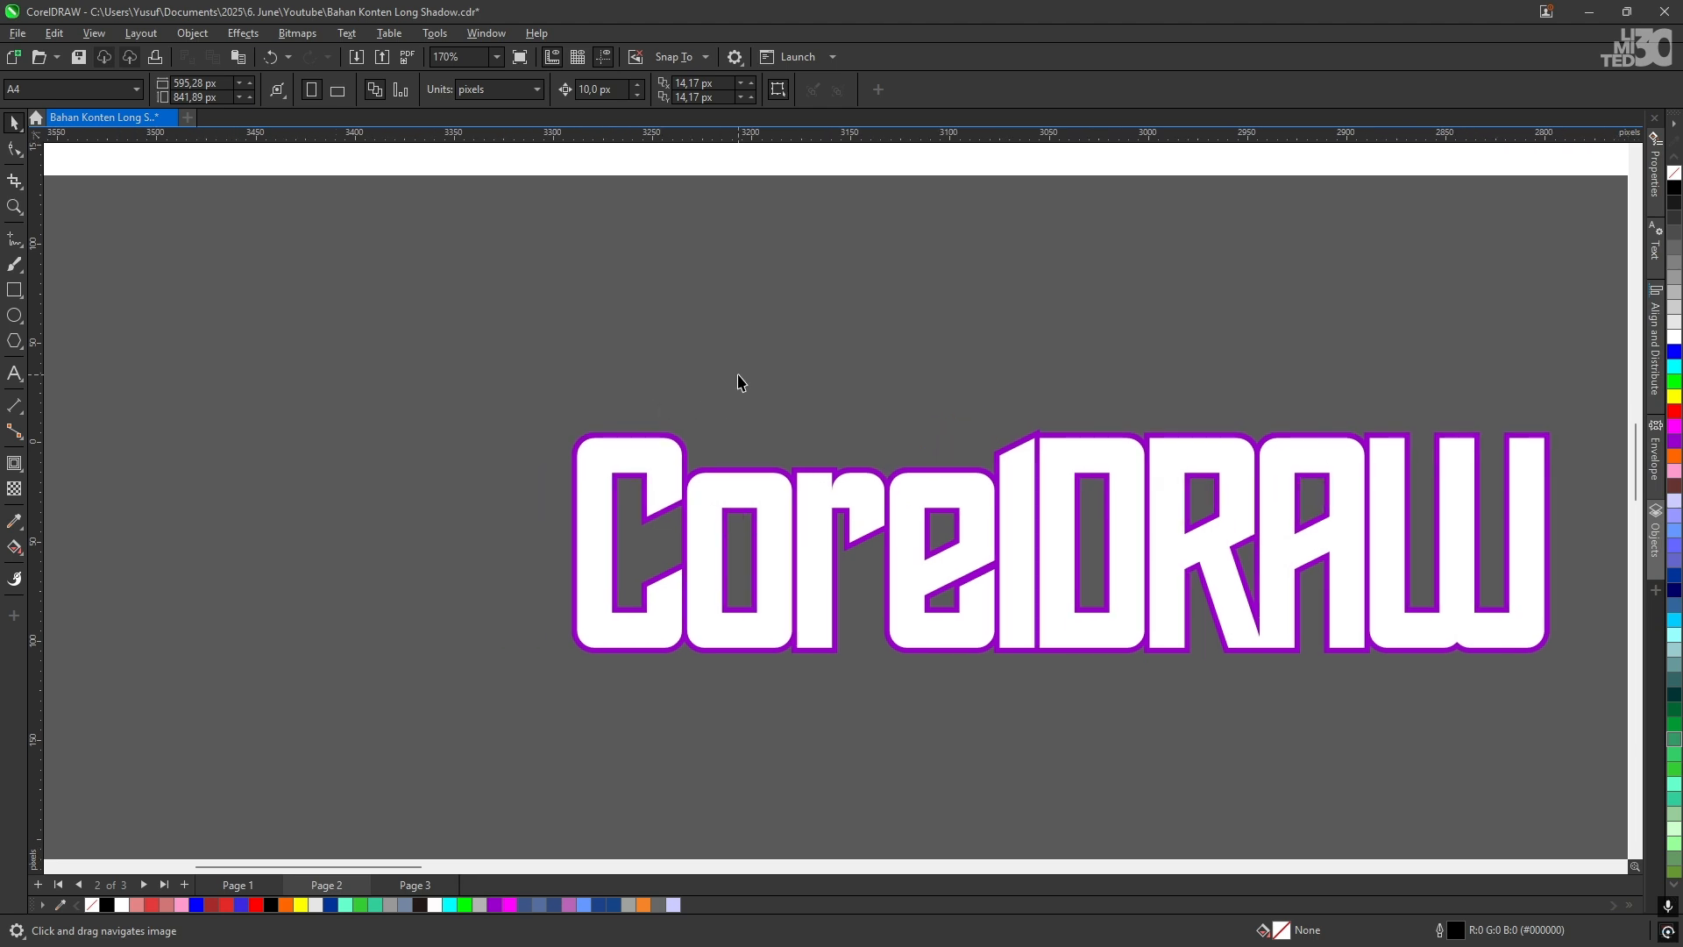
pyautogui.scroll(2, 627, 427)
# Step: Shift the contoured CorelDRAW lettering slightly within the empty area, ending at about X -3075.66 px and Y -54.23 px
pyautogui.moveTo(698, 439); pyautogui.dragTo(613, 380)
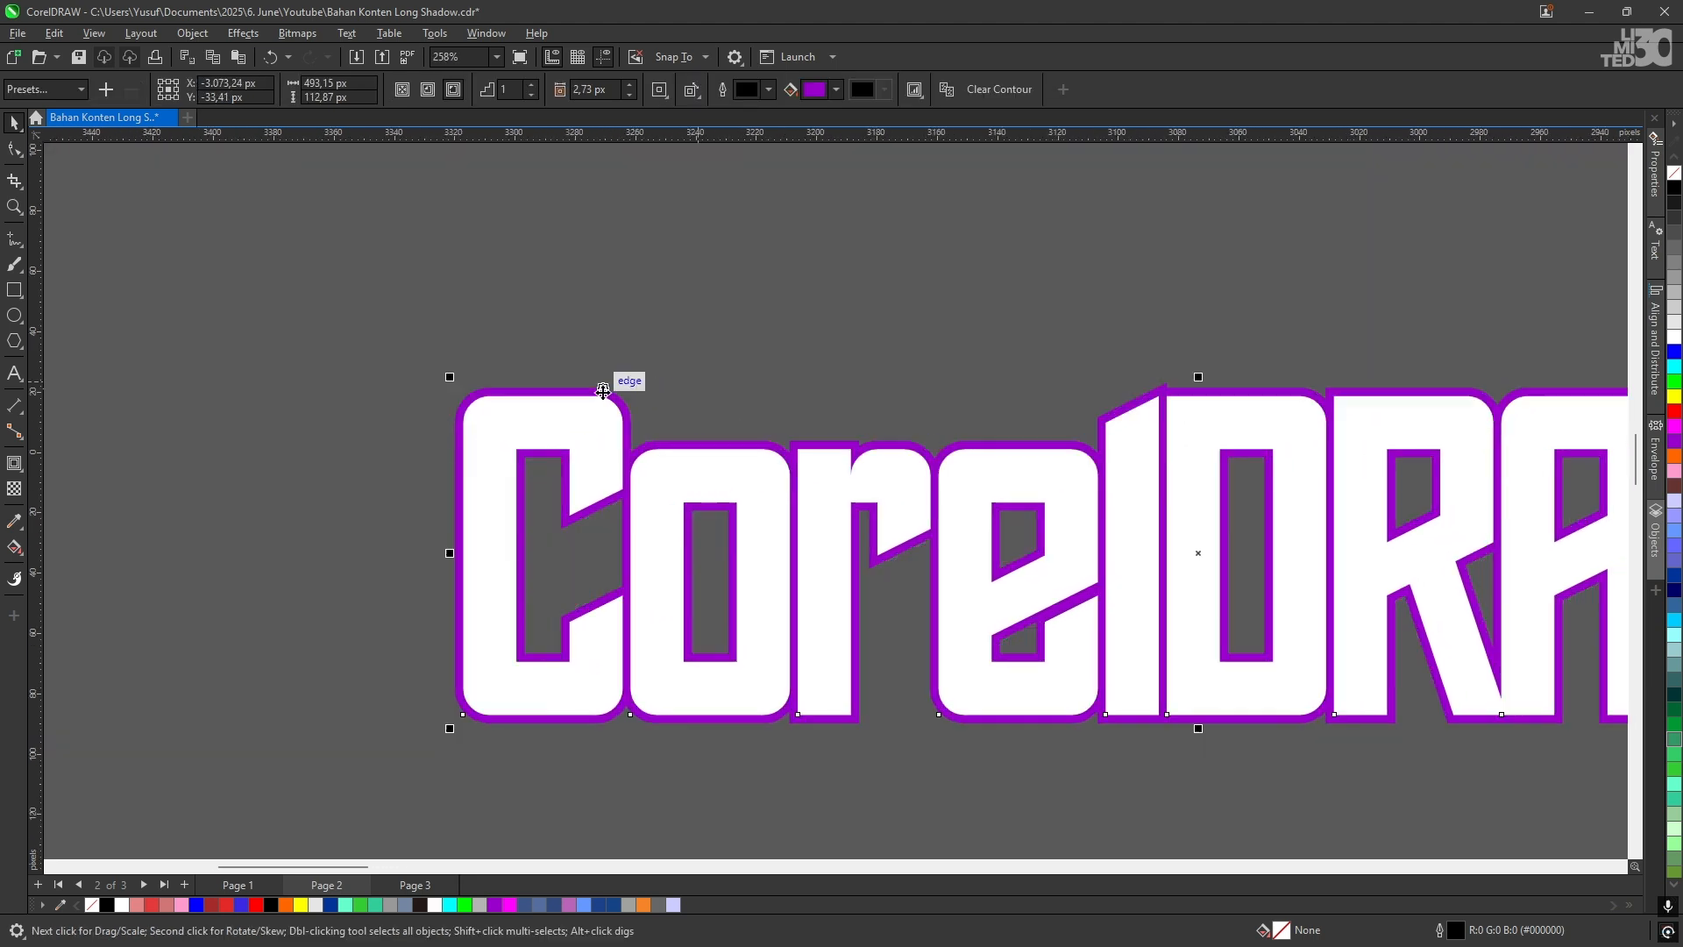
pyautogui.scroll(-3, 623, 420)
pyautogui.scroll(3, 465, 451)
pyautogui.moveTo(409, 421); pyautogui.dragTo(643, 310)
pyautogui.scroll(1, 649, 431)
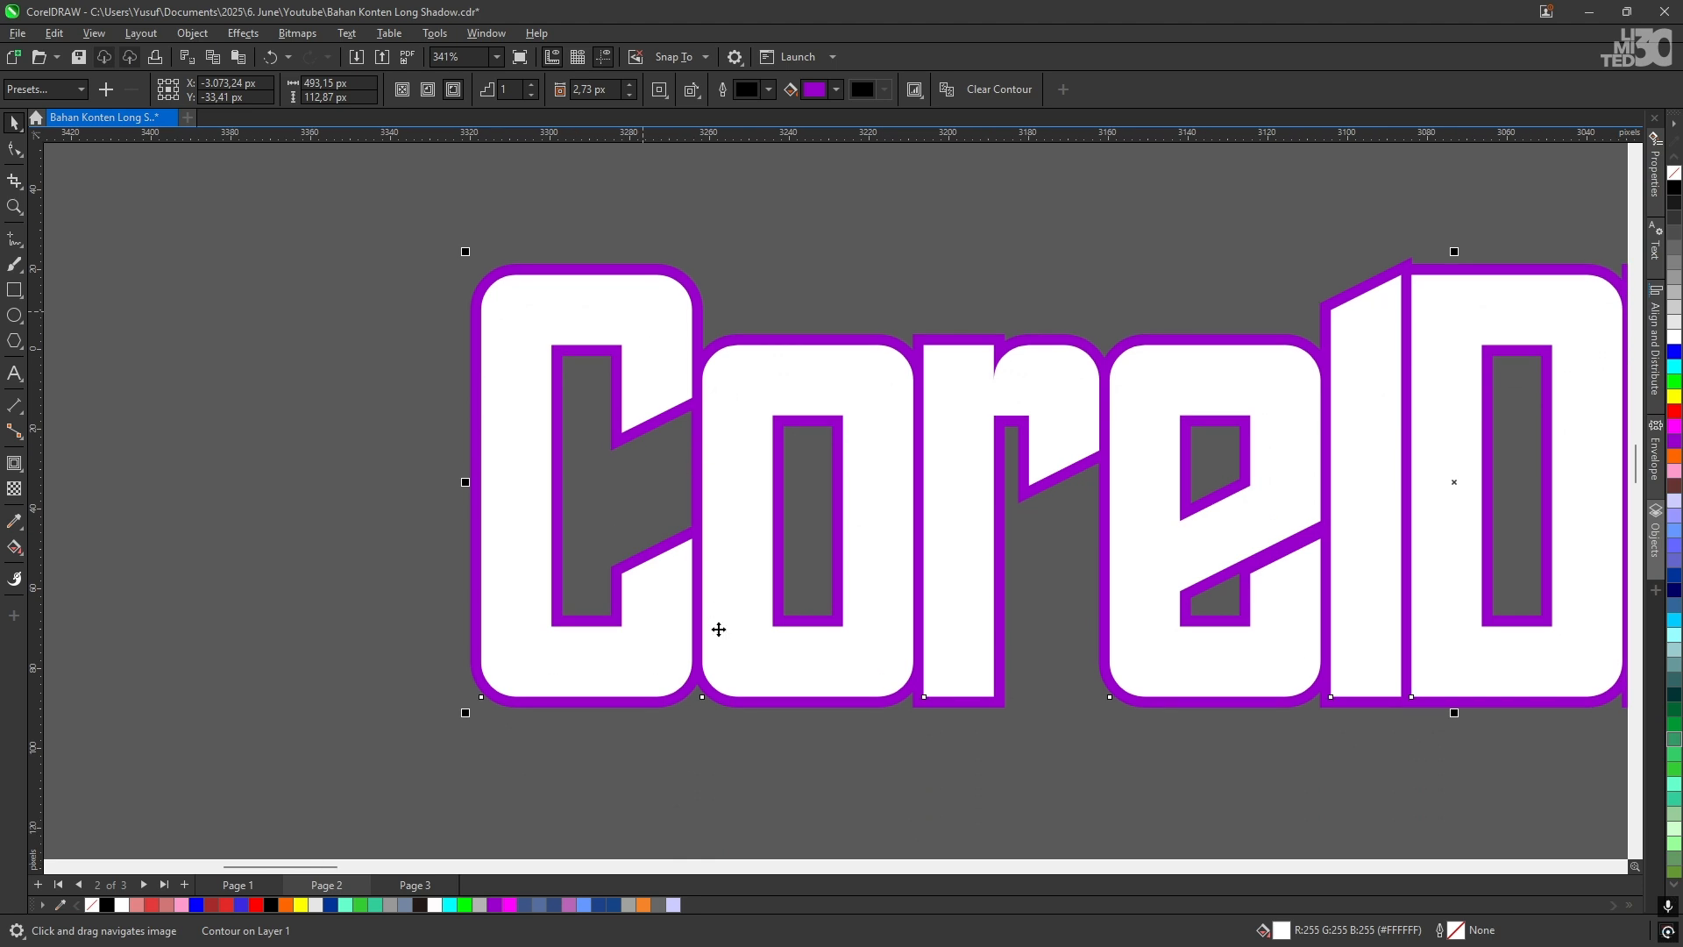
pyautogui.moveTo(721, 633); pyautogui.dragTo(688, 480)
pyautogui.moveTo(676, 541)
pyautogui.mouseDown()
pyautogui.moveTo(681, 603)
pyautogui.moveTo(659, 561)
pyautogui.mouseUp()
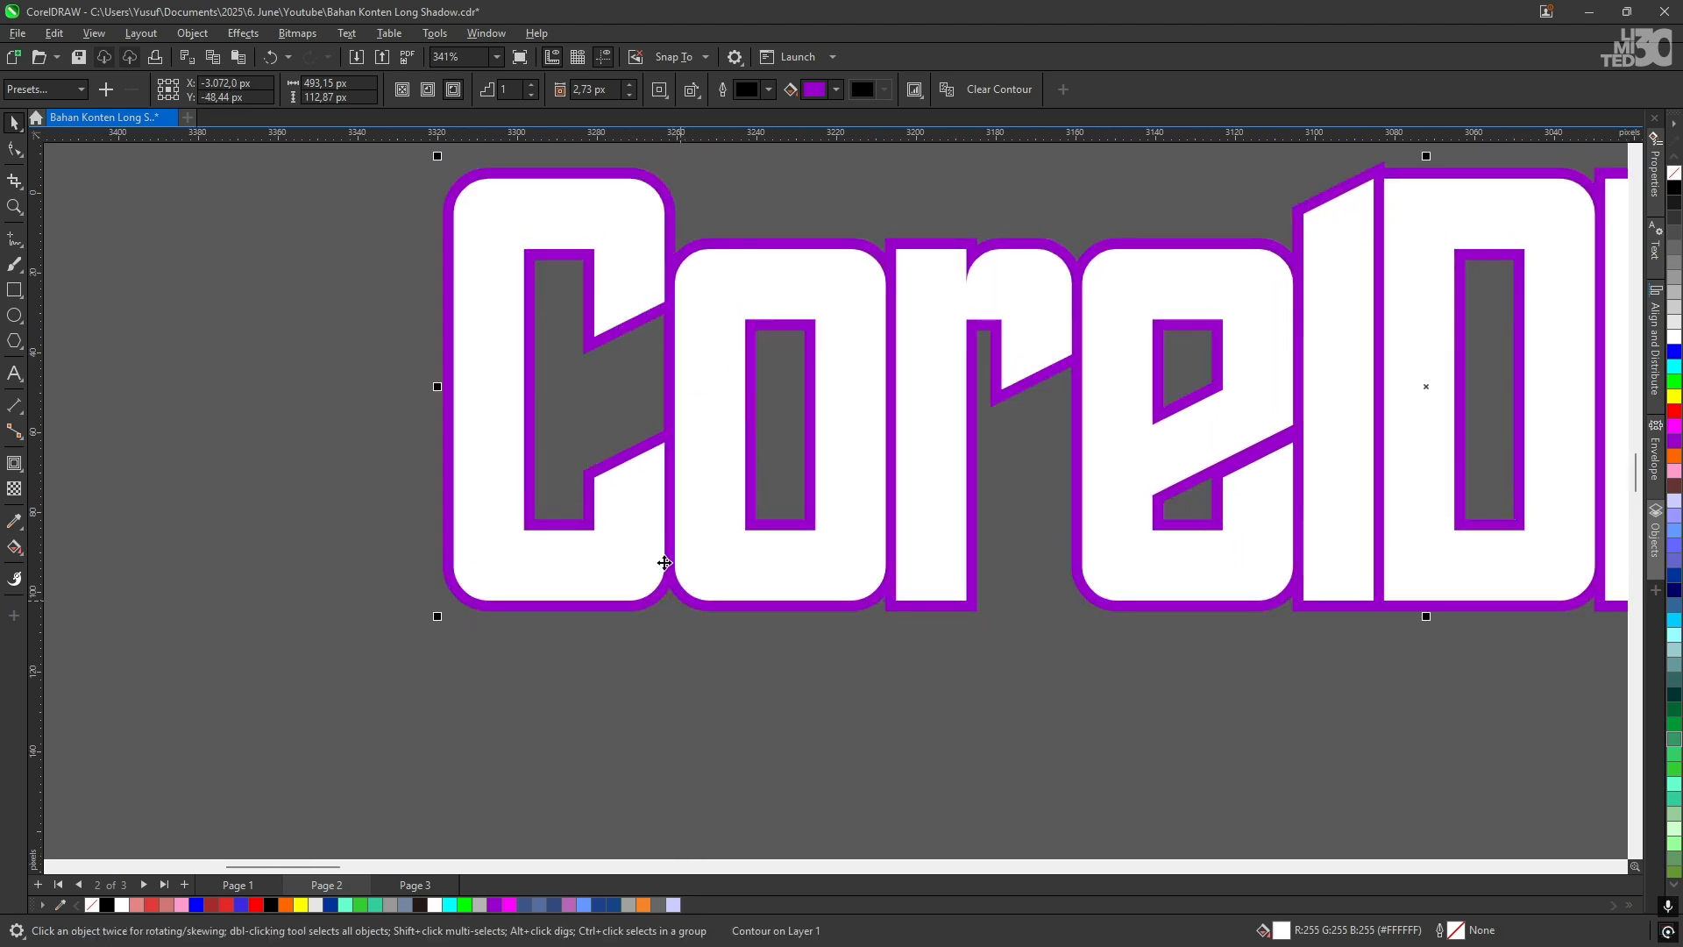
pyautogui.scroll(1, 666, 631)
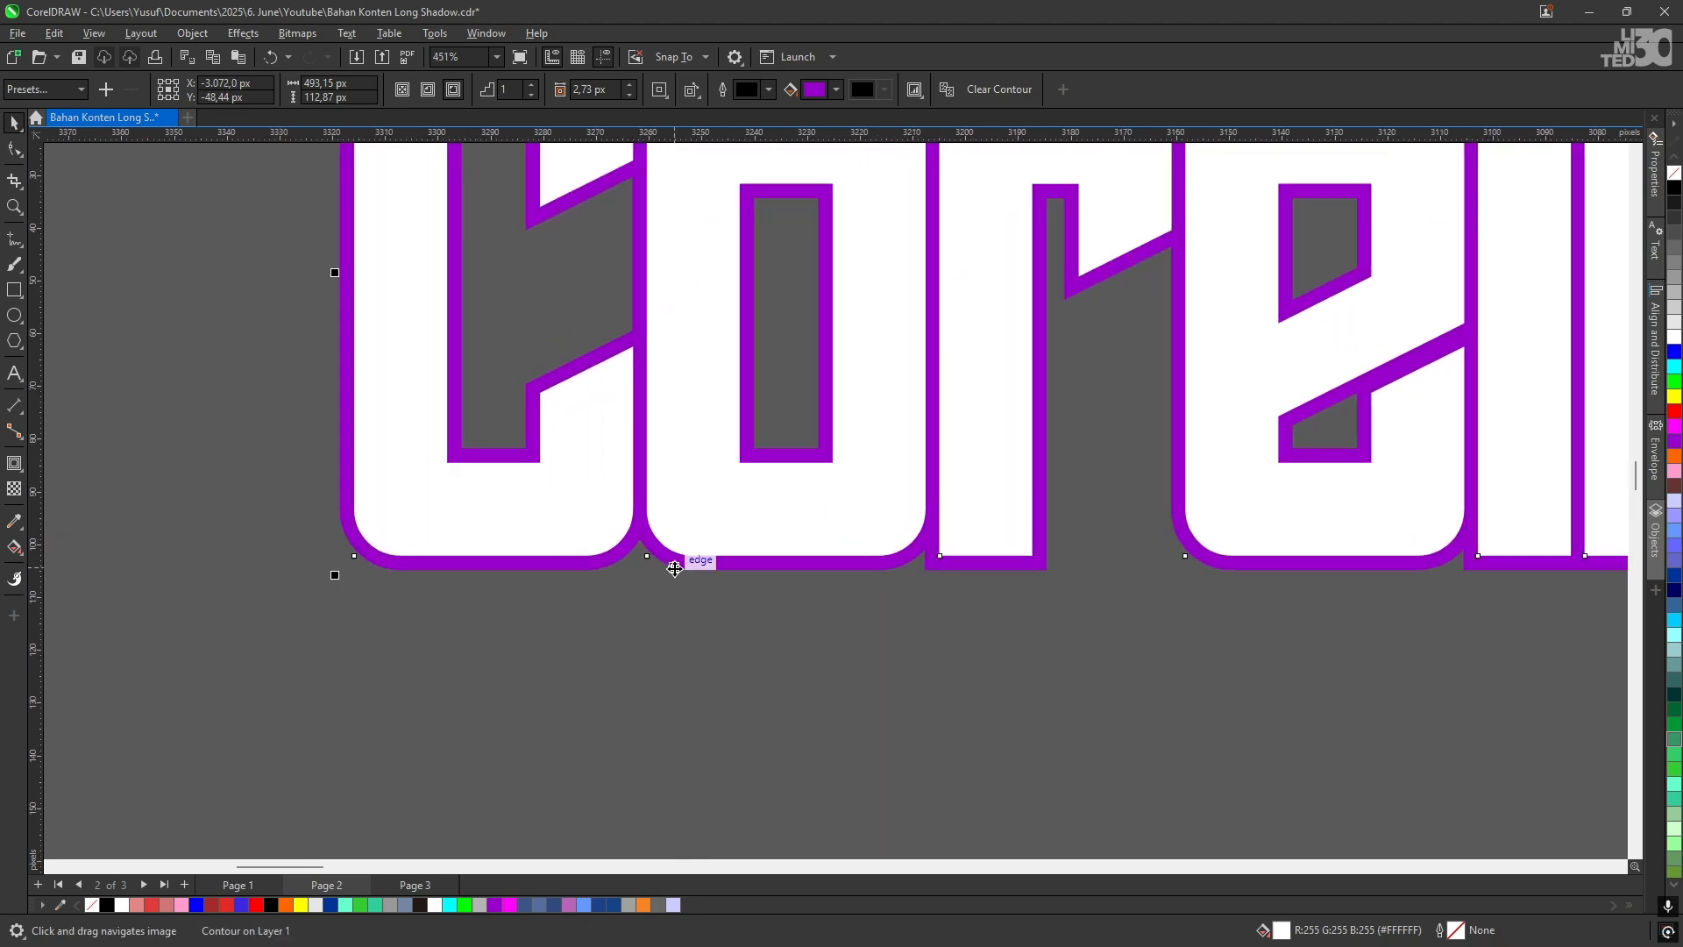
pyautogui.click(695, 639)
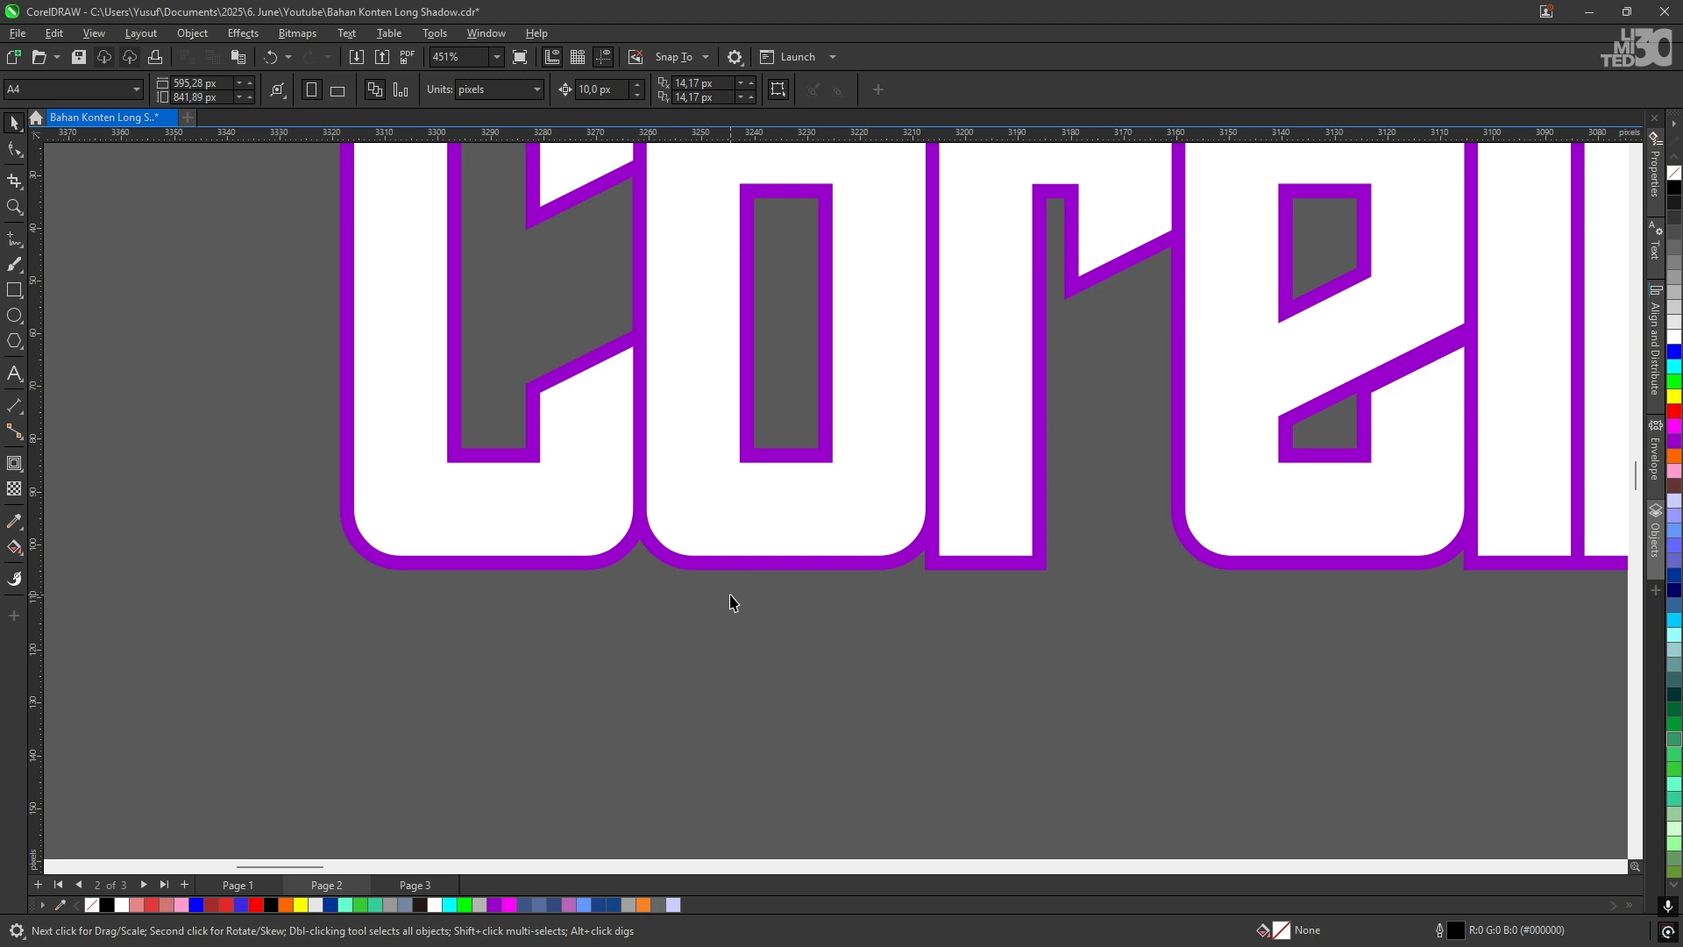
pyautogui.moveTo(754, 571); pyautogui.dragTo(735, 602)
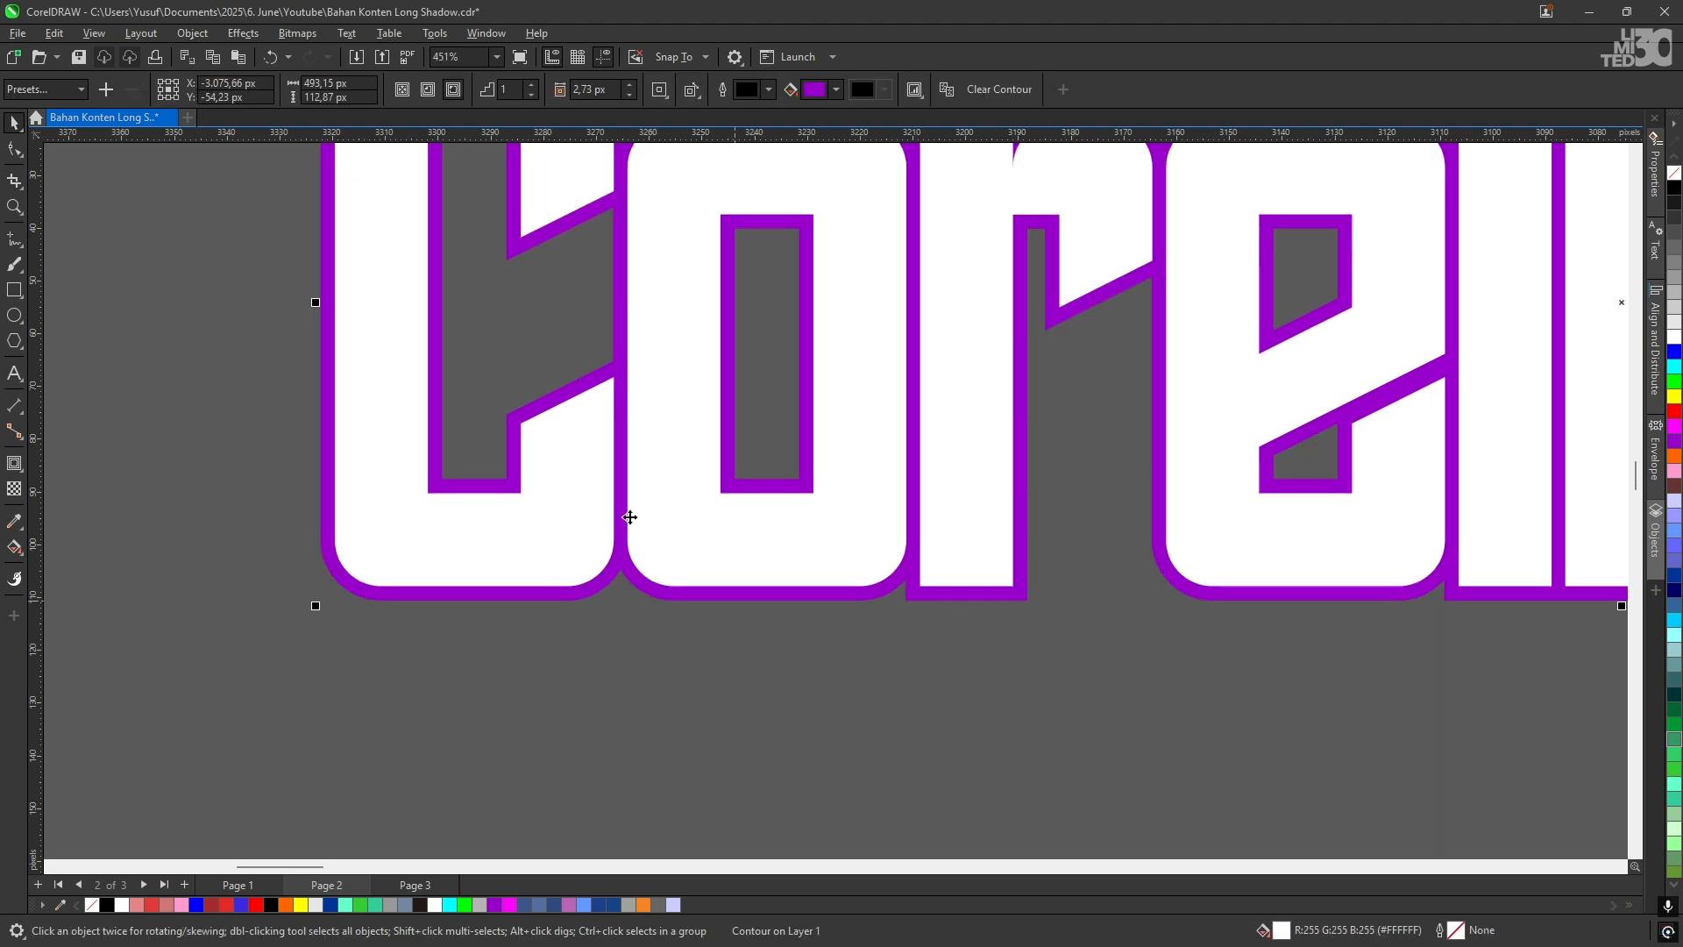
# Step: Compare the commands offered for the purple contour with those offered for the white text
pyautogui.rightClick(752, 596)
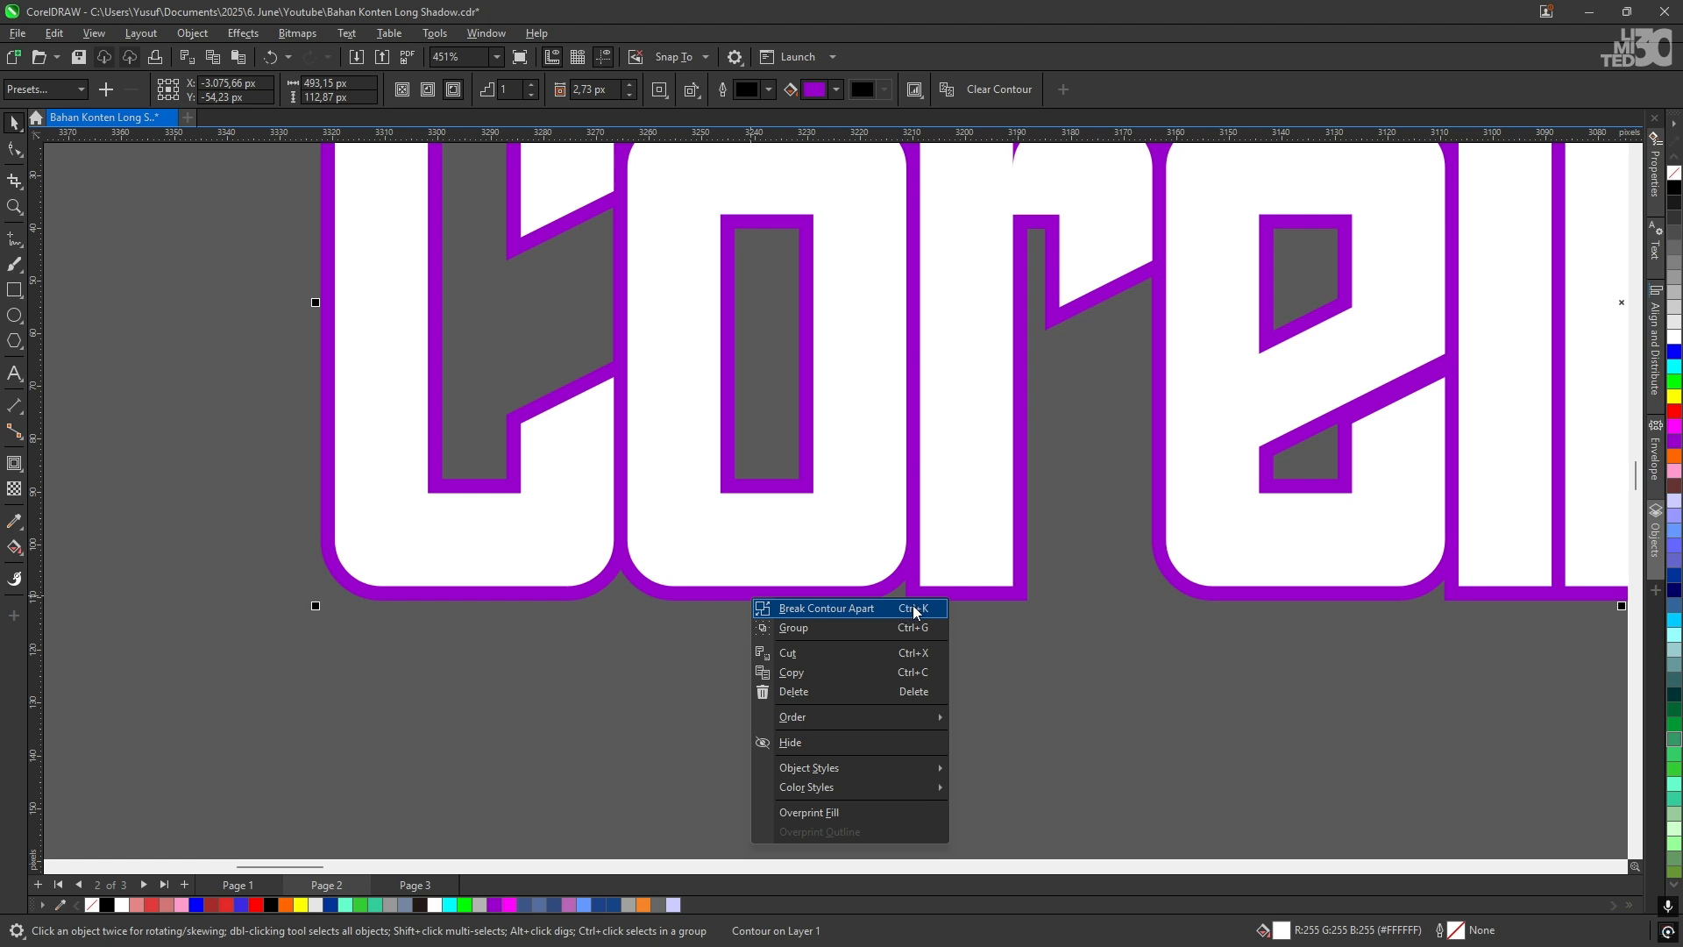
pyautogui.click(690, 637)
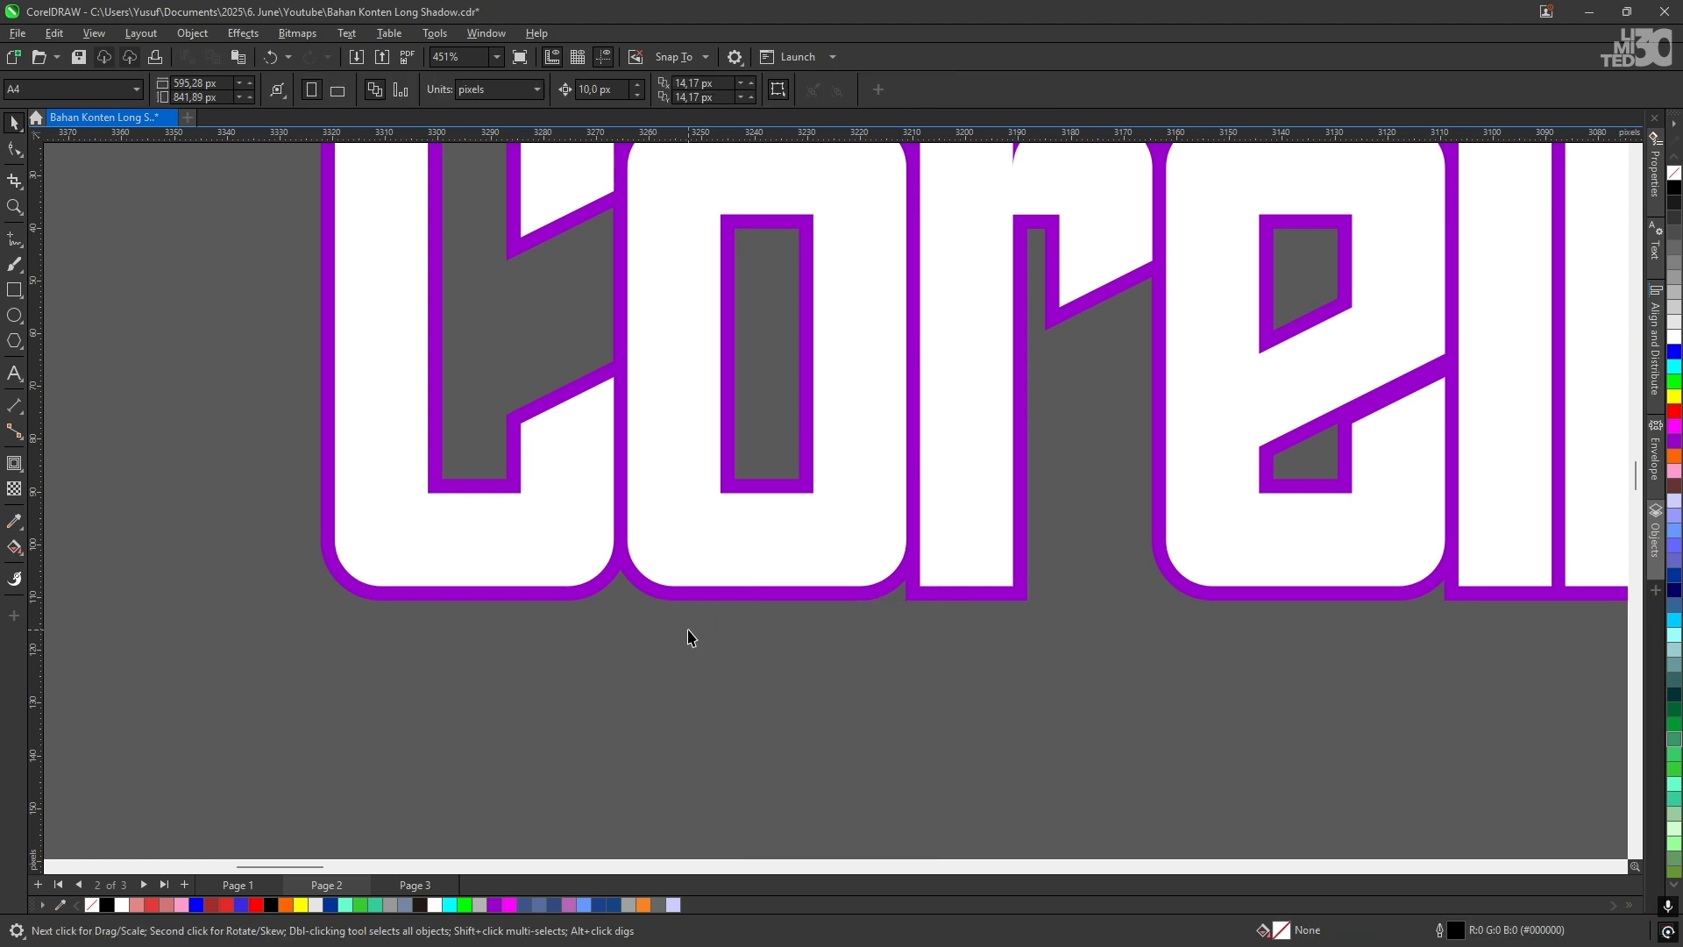
pyautogui.click(772, 539)
pyautogui.rightClick(771, 539)
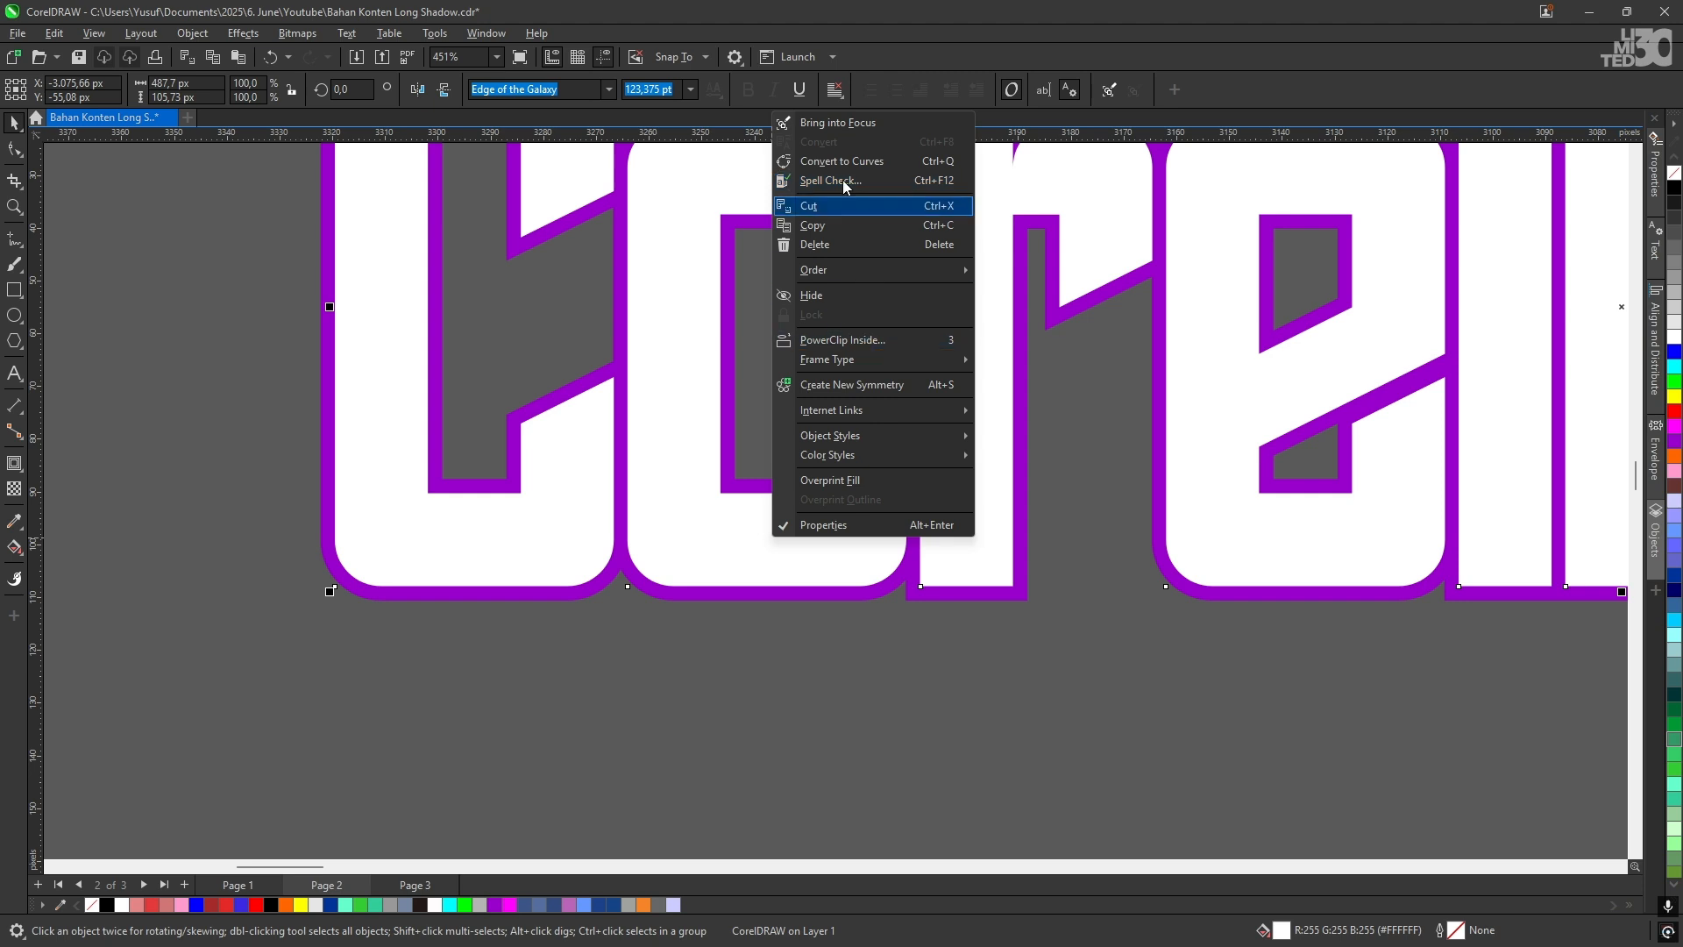
pyautogui.click(736, 618)
pyautogui.click(755, 549)
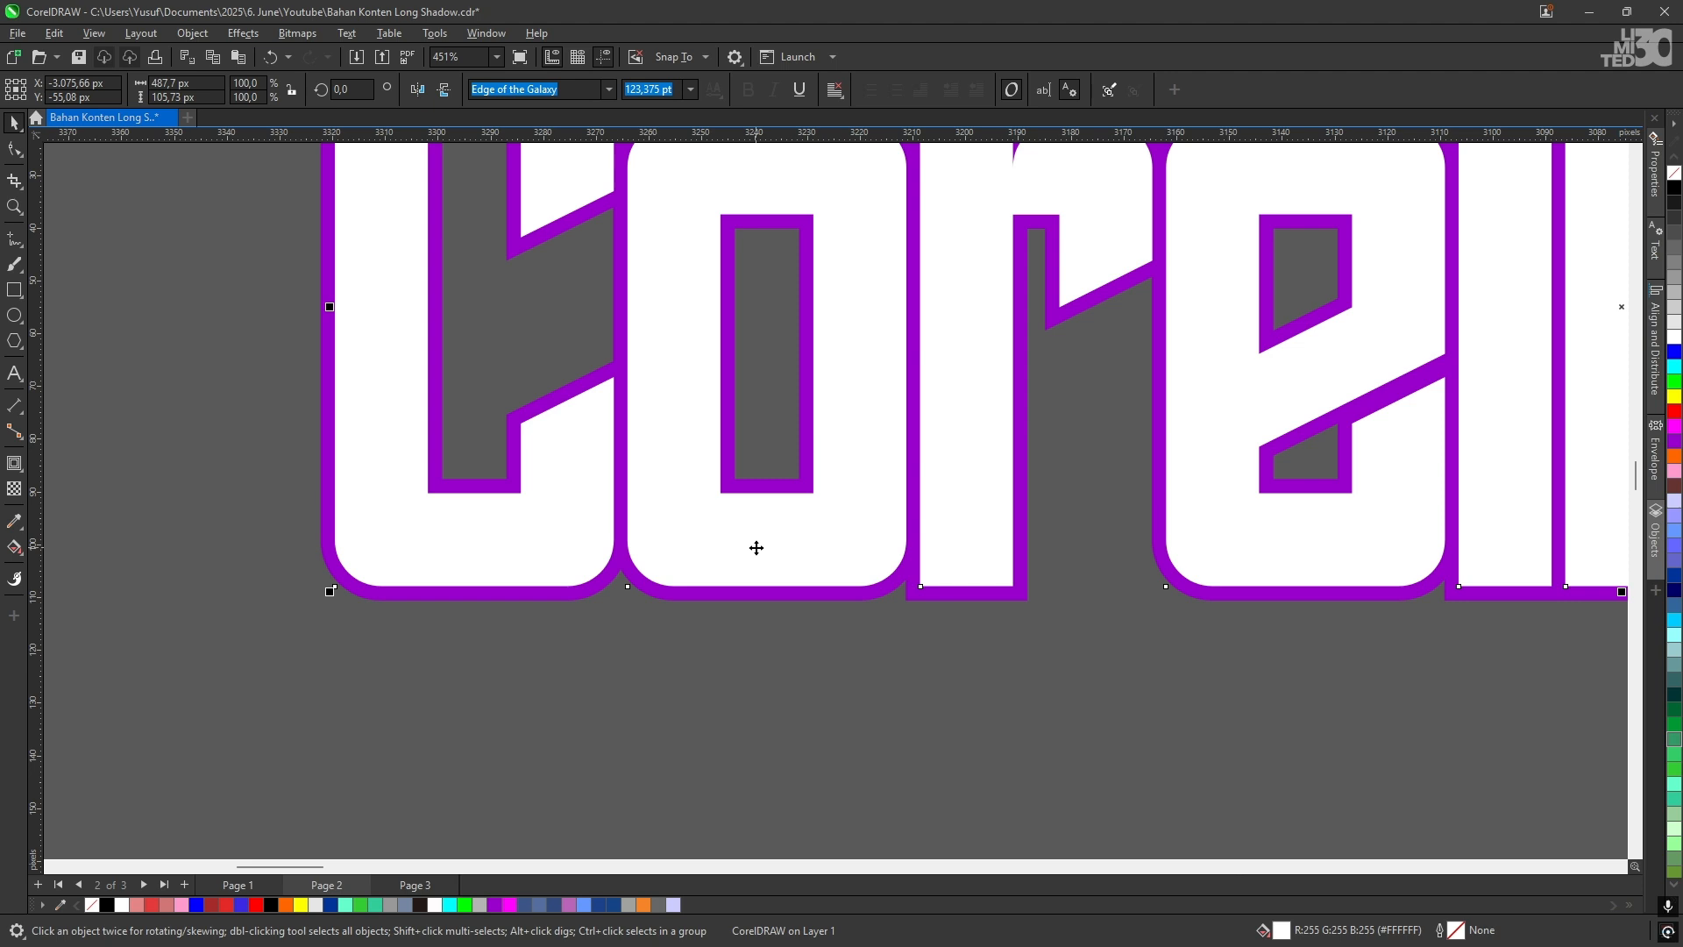
pyautogui.click(772, 634)
pyautogui.click(788, 566)
pyautogui.click(801, 631)
# Step: Try separating the purple contour and moving it away from the white text, and undo it
pyautogui.moveTo(797, 603); pyautogui.dragTo(794, 626)
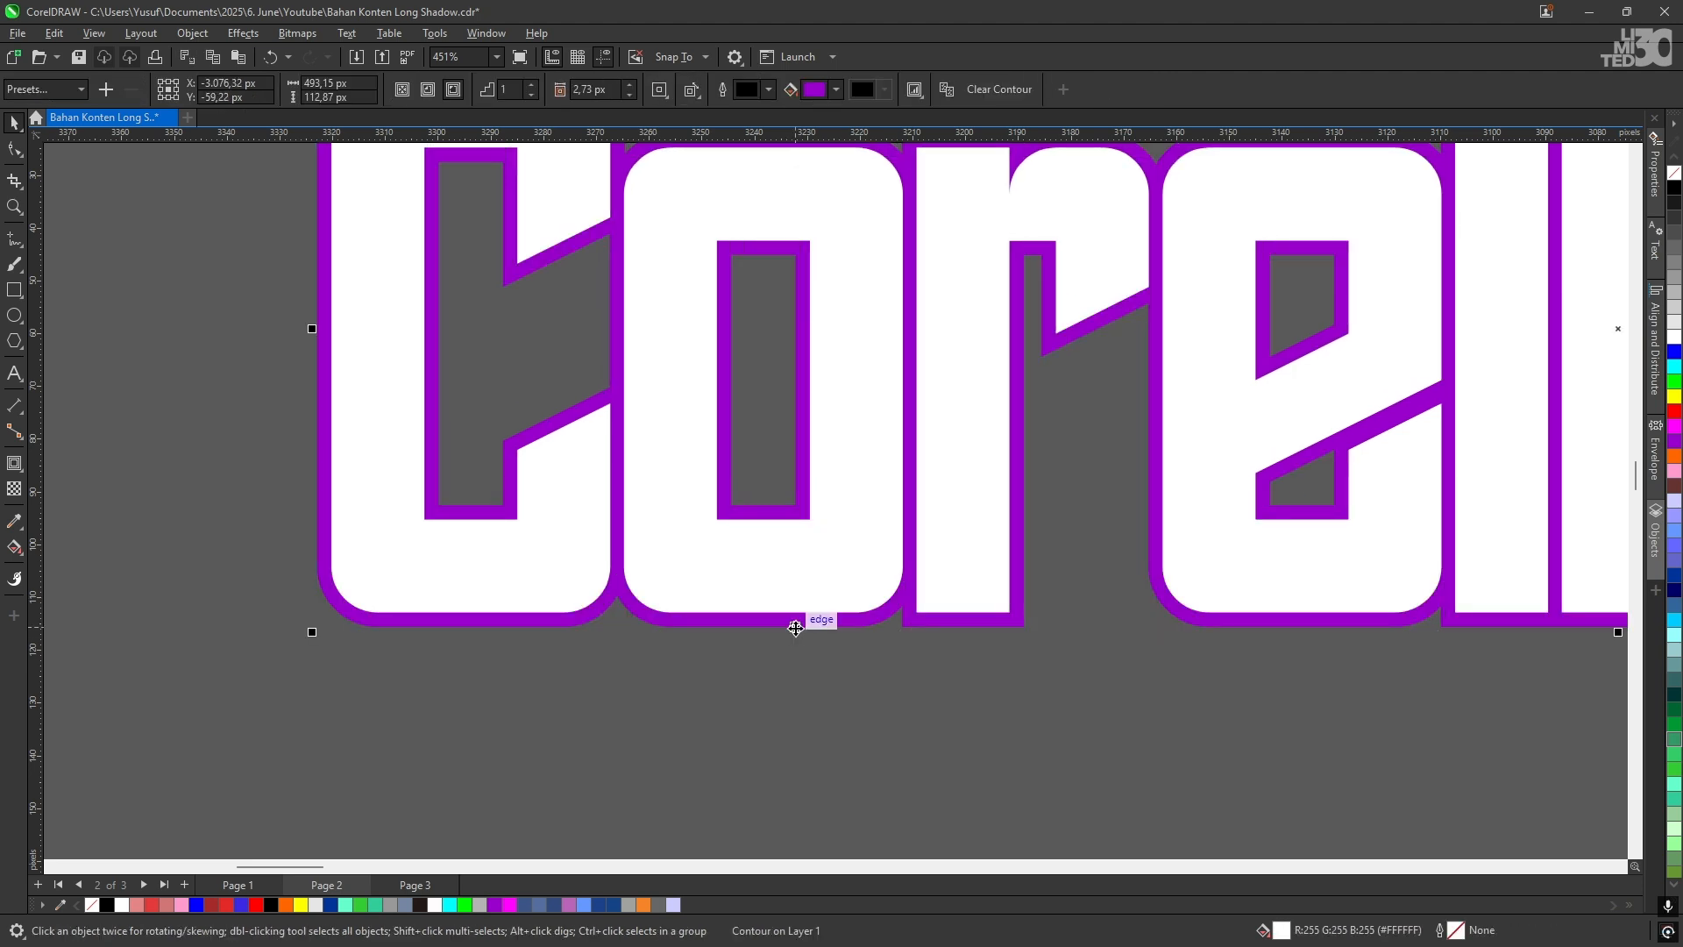
pyautogui.click(807, 660)
pyautogui.moveTo(800, 630); pyautogui.dragTo(646, 706)
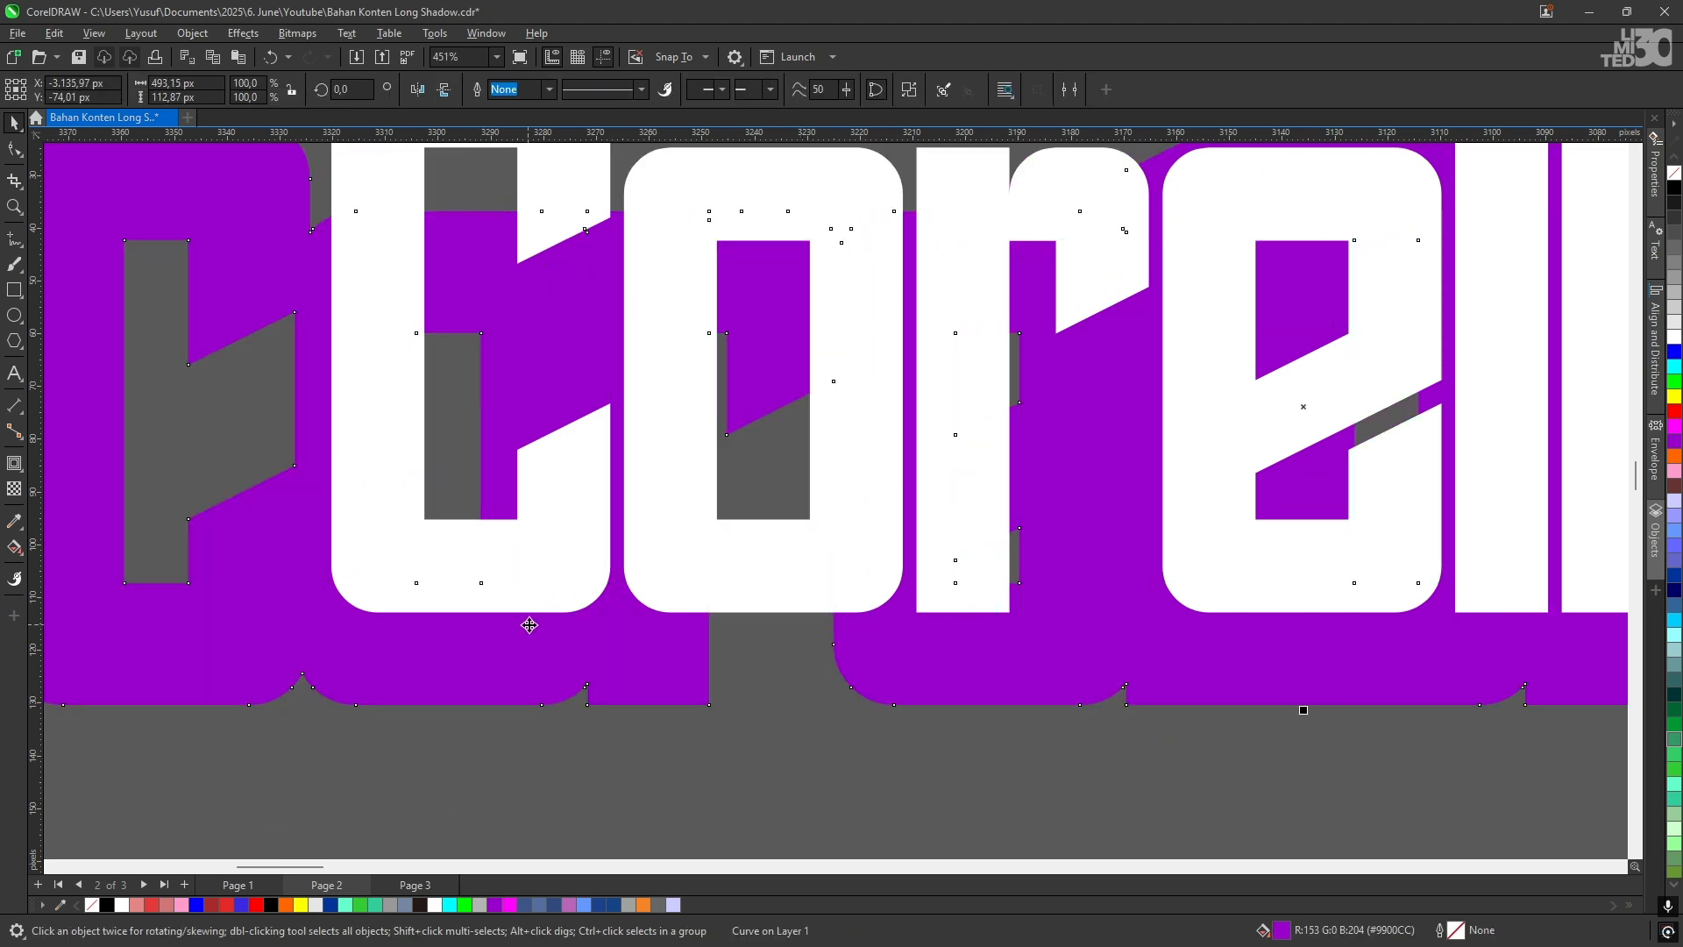
pyautogui.hotkey('ctrl', 'z')
pyautogui.press('Escape')
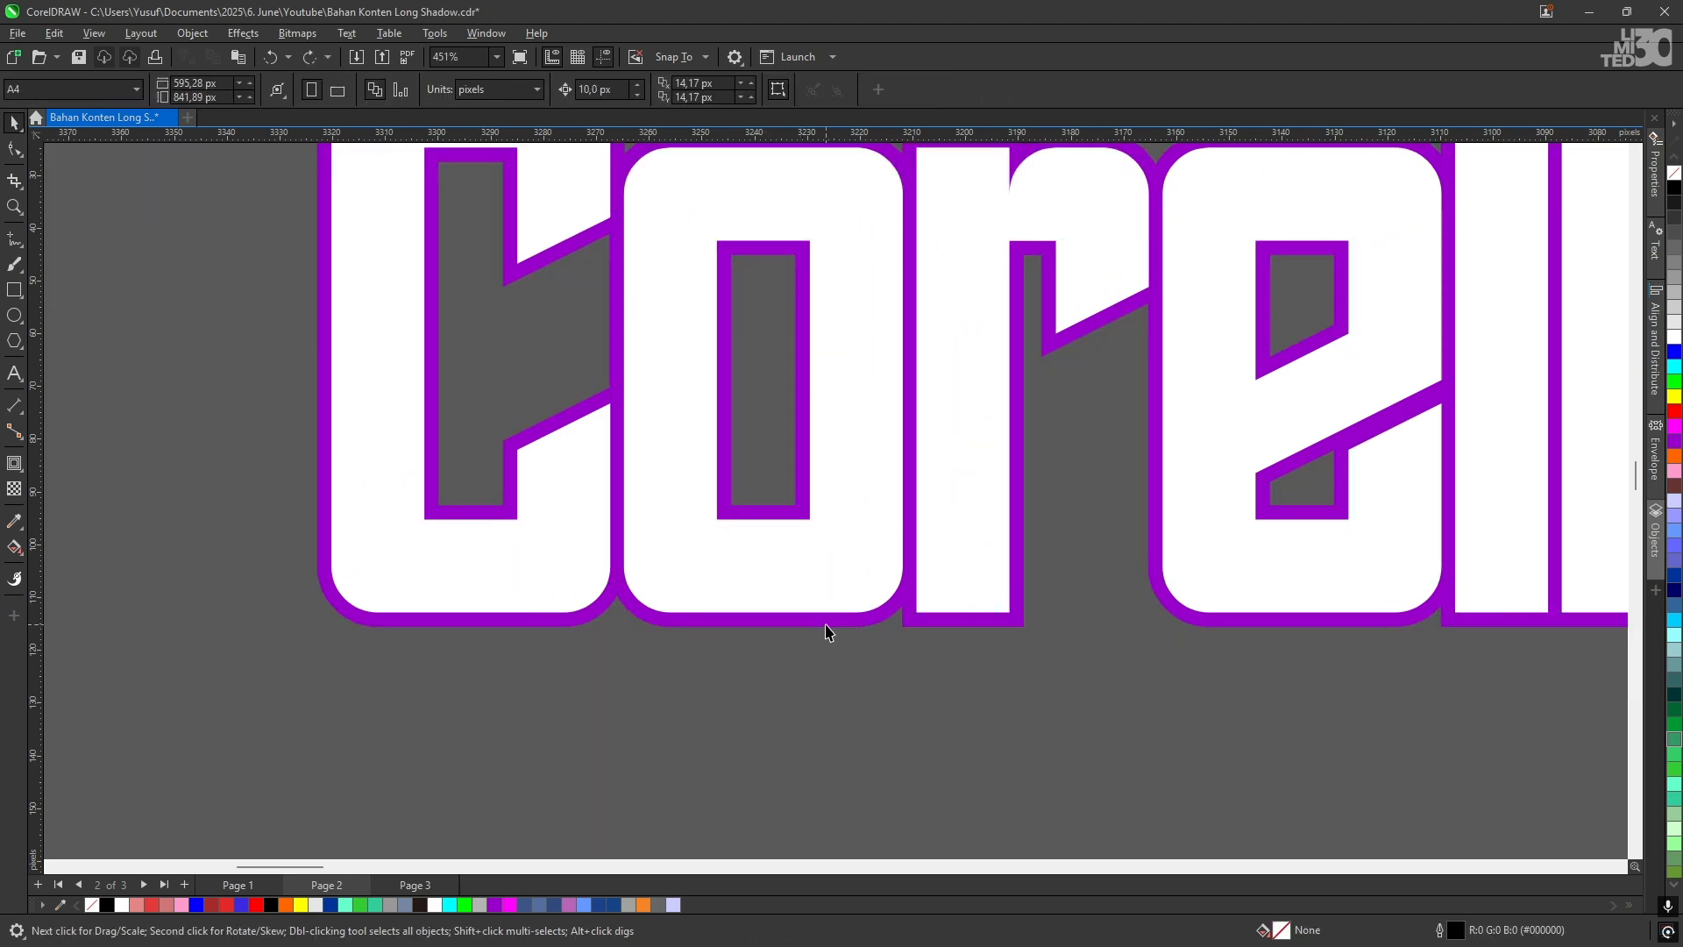
# Step: Break the purple contour apart from the CorelDRAW text
pyautogui.click(826, 630)
pyautogui.rightClick(828, 628)
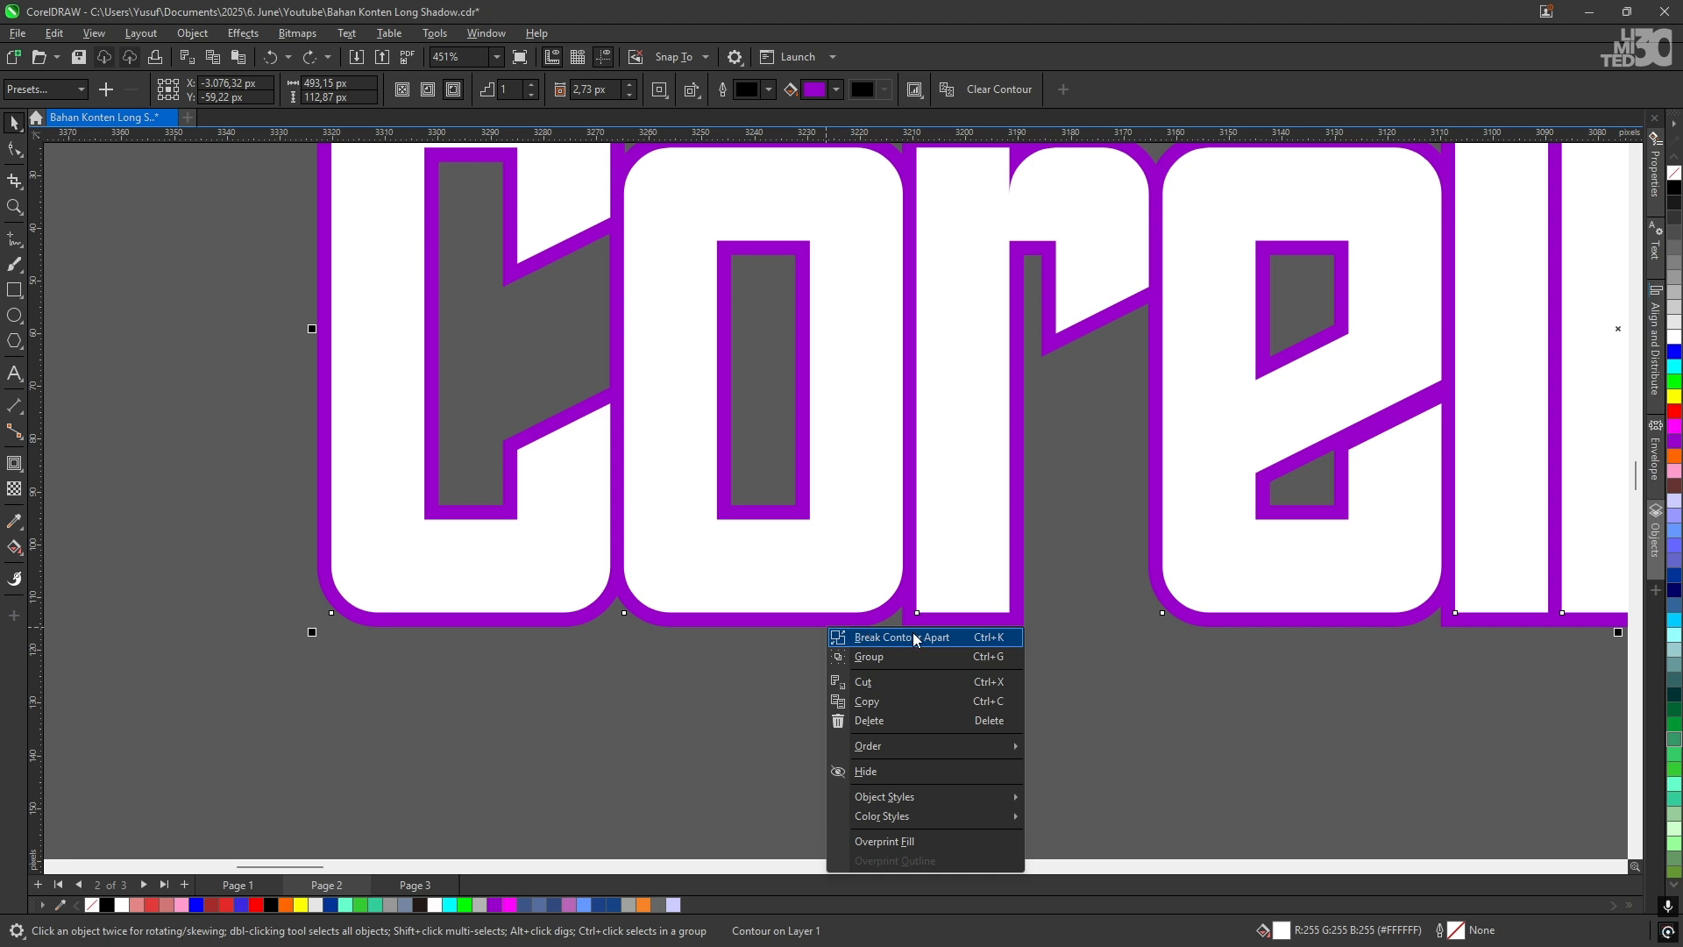
pyautogui.click(1000, 639)
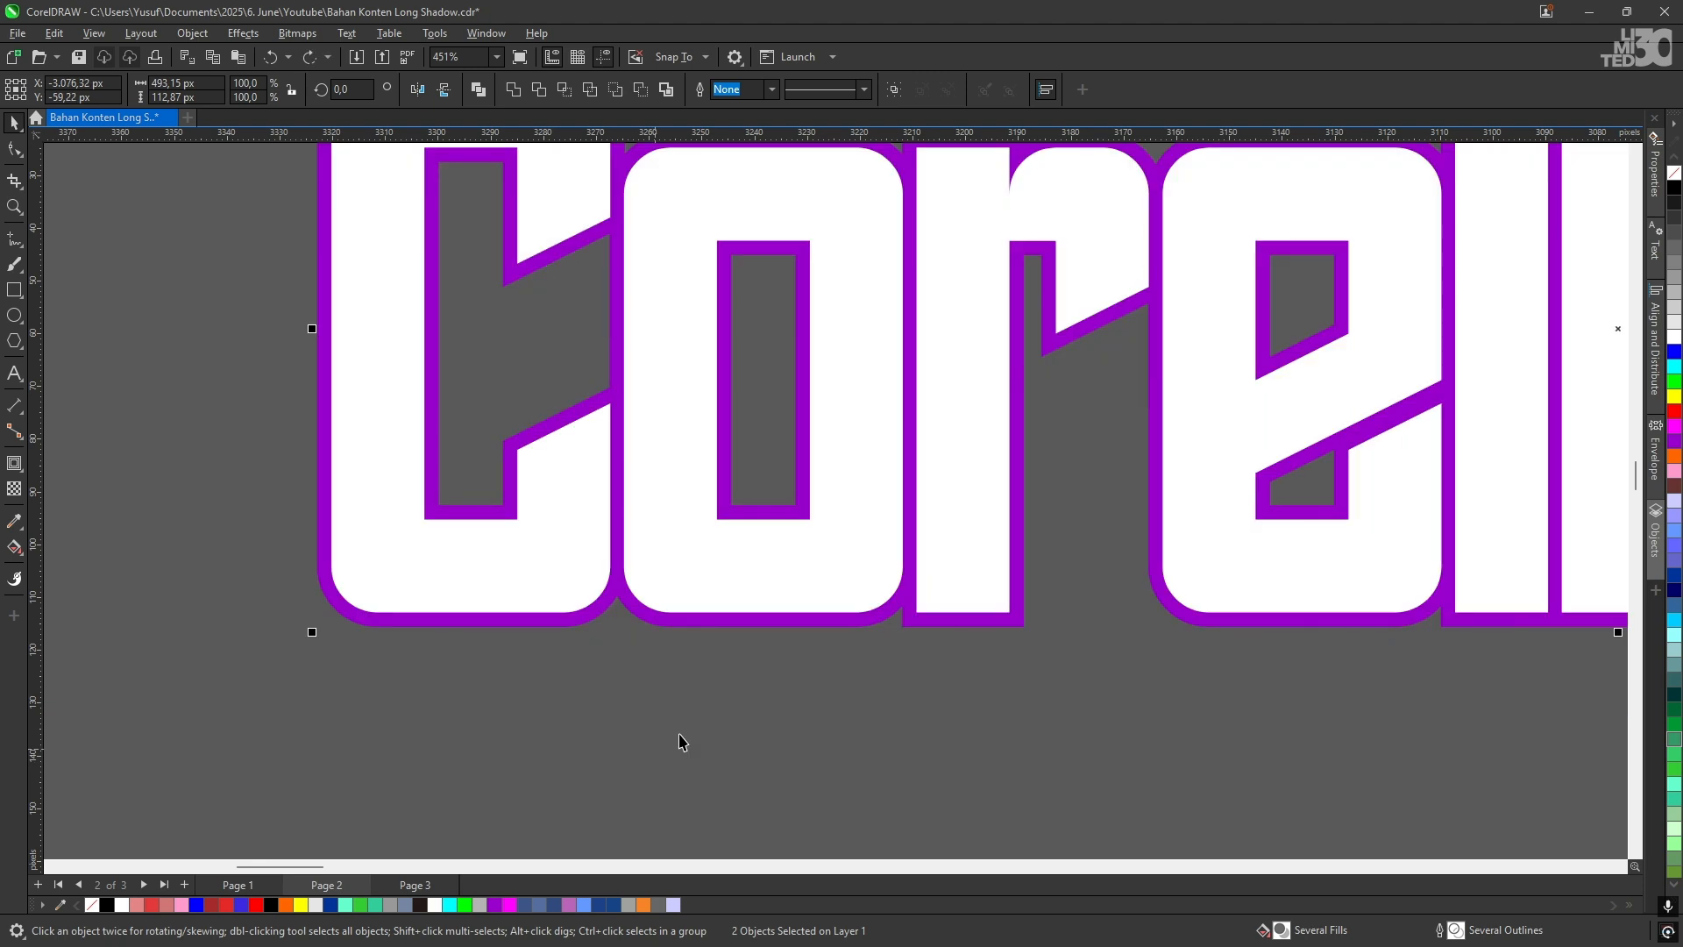
# Step: Try moving the separated purple contour down and away from the white CorelDRAW text, and undo each move
pyautogui.hotkey('ctrl', 'z')
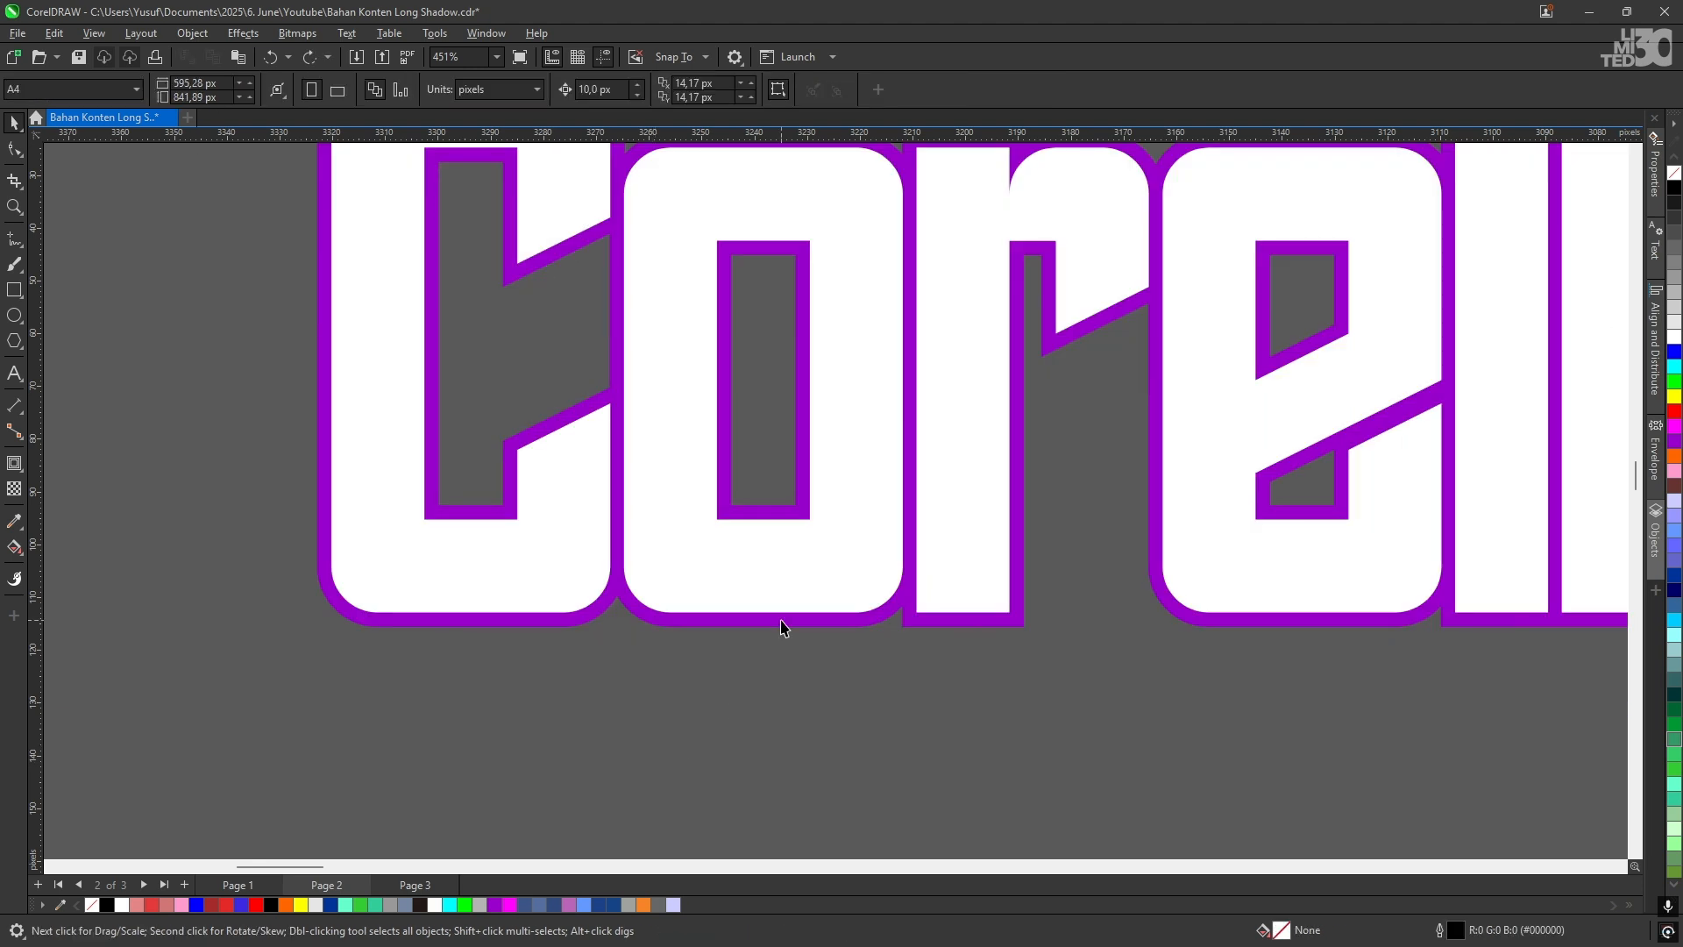
pyautogui.moveTo(735, 668); pyautogui.dragTo(743, 574)
pyautogui.scroll(1, 743, 574)
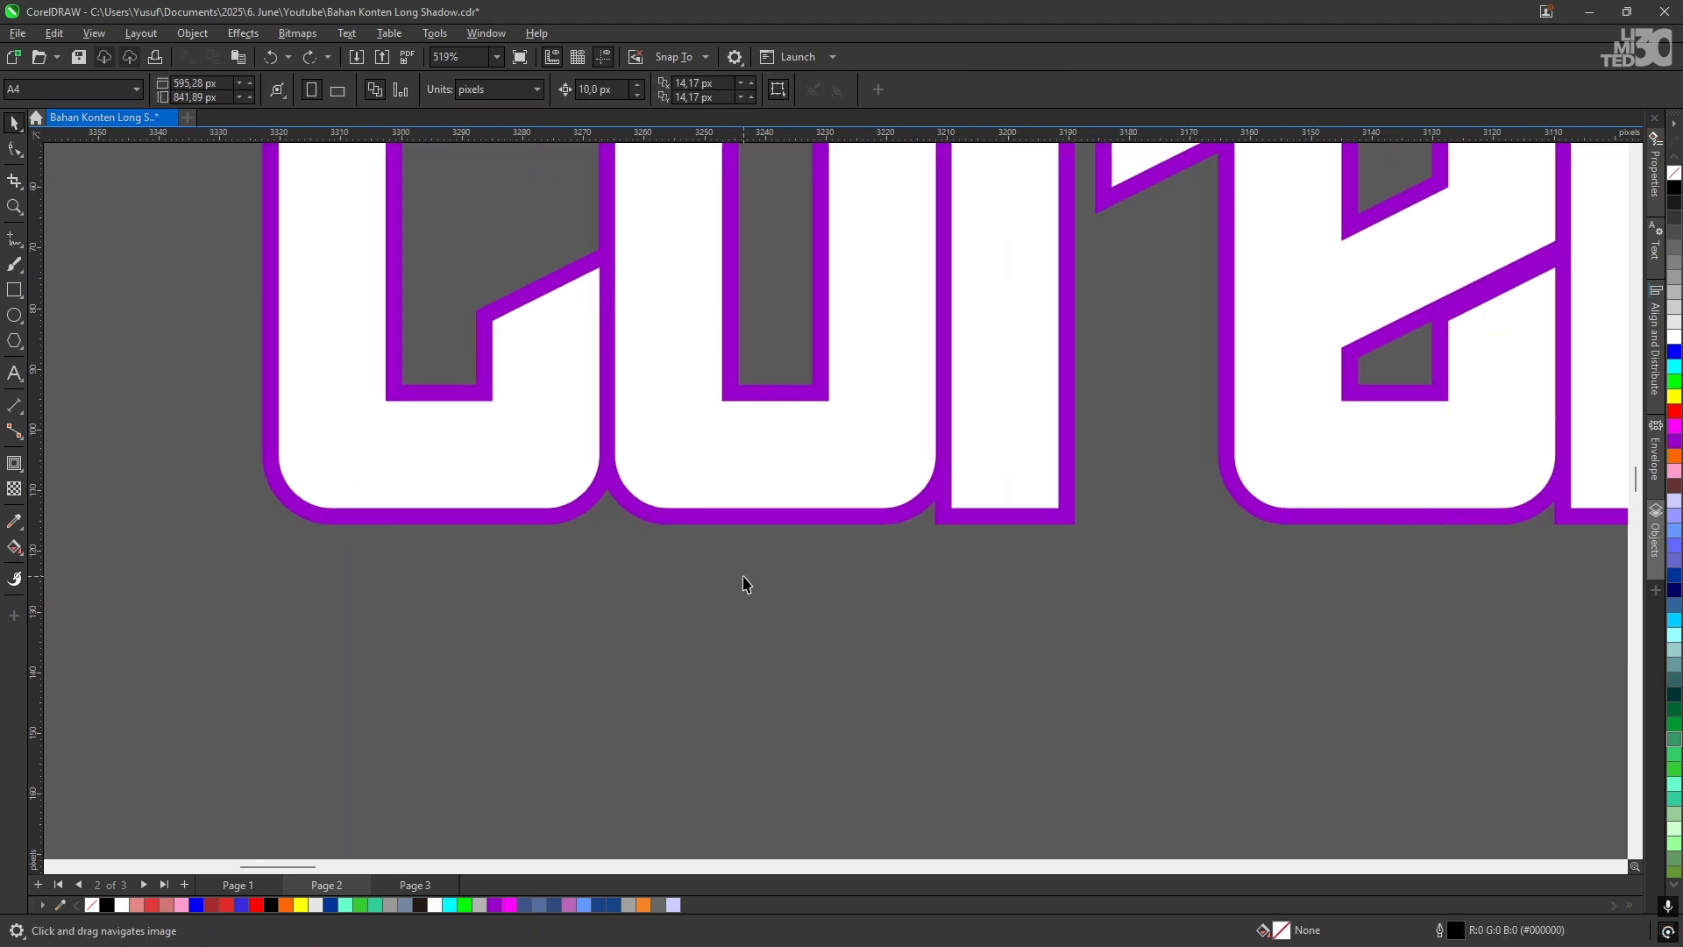
pyautogui.moveTo(608, 523); pyautogui.dragTo(439, 721)
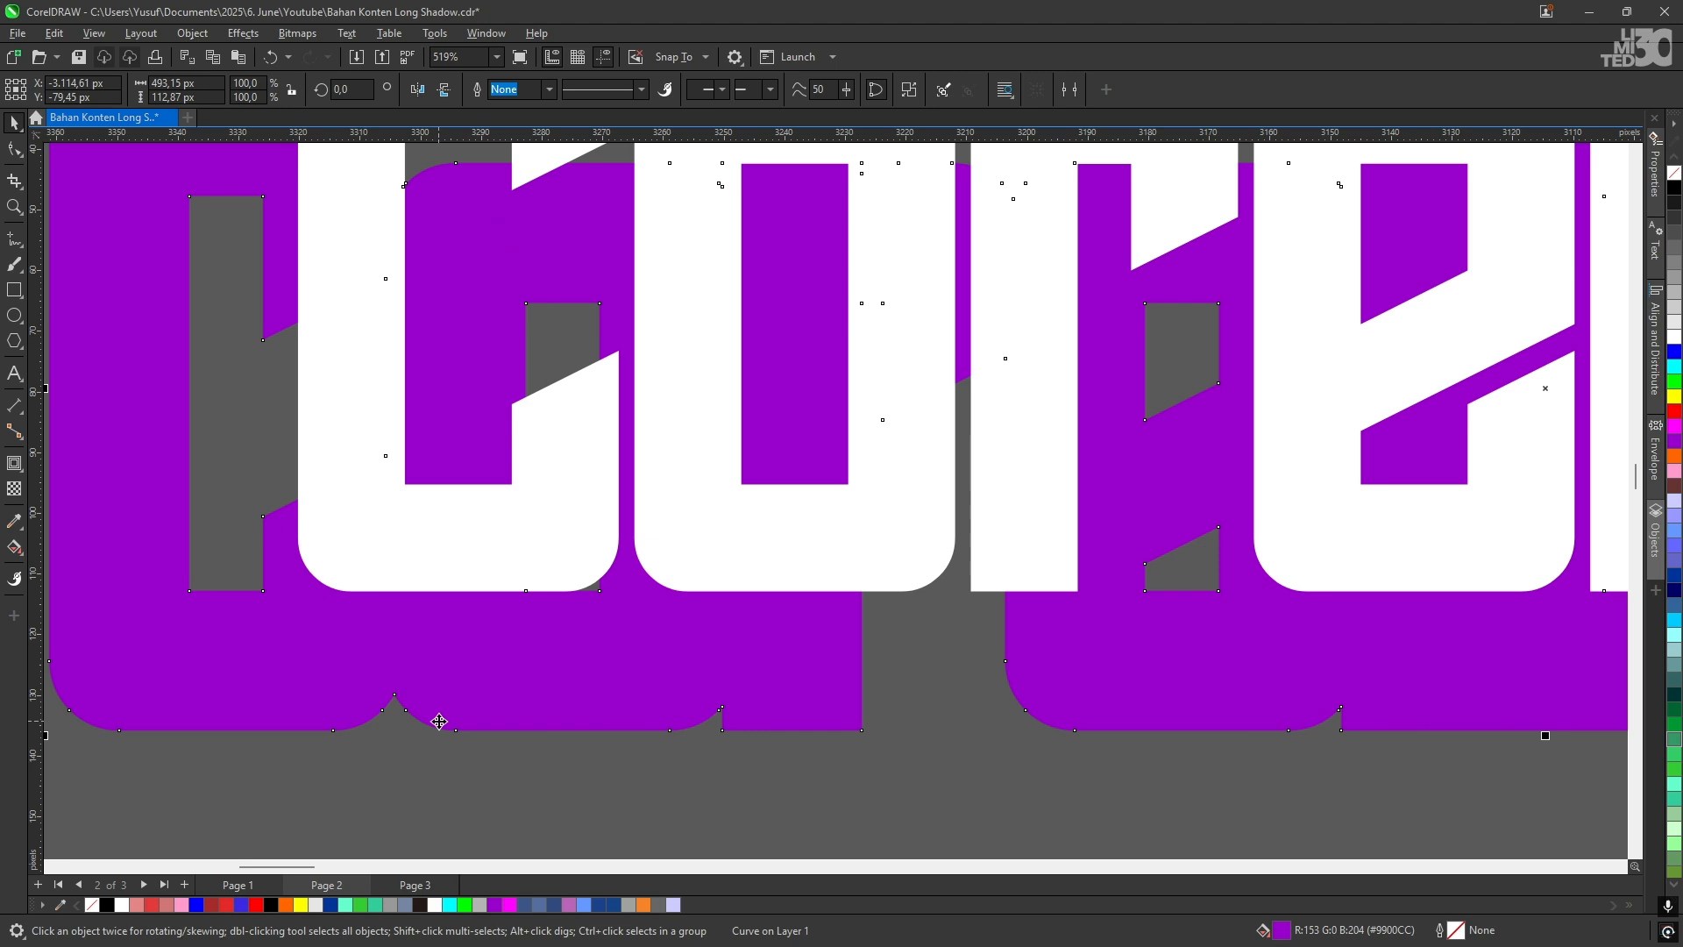
pyautogui.hotkey('ctrl', 'z')
pyautogui.moveTo(692, 601); pyautogui.dragTo(536, 719)
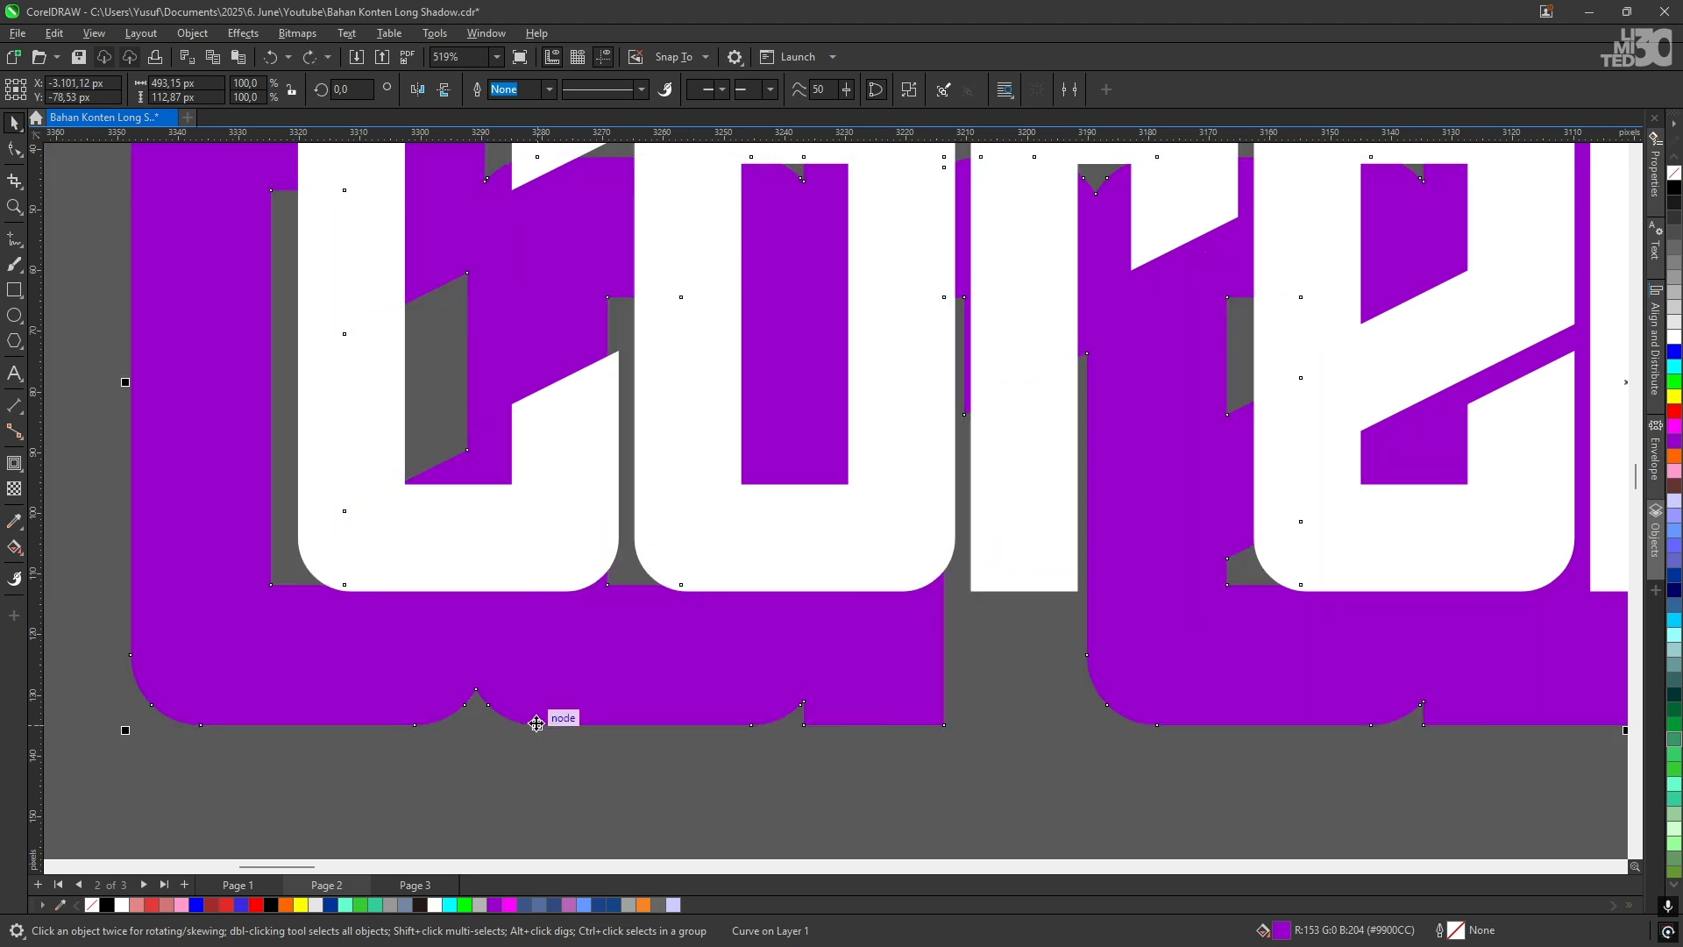
pyautogui.hotkey('ctrl', 'z')
pyautogui.scroll(-2, 601, 645)
pyautogui.moveTo(654, 613); pyautogui.dragTo(713, 665)
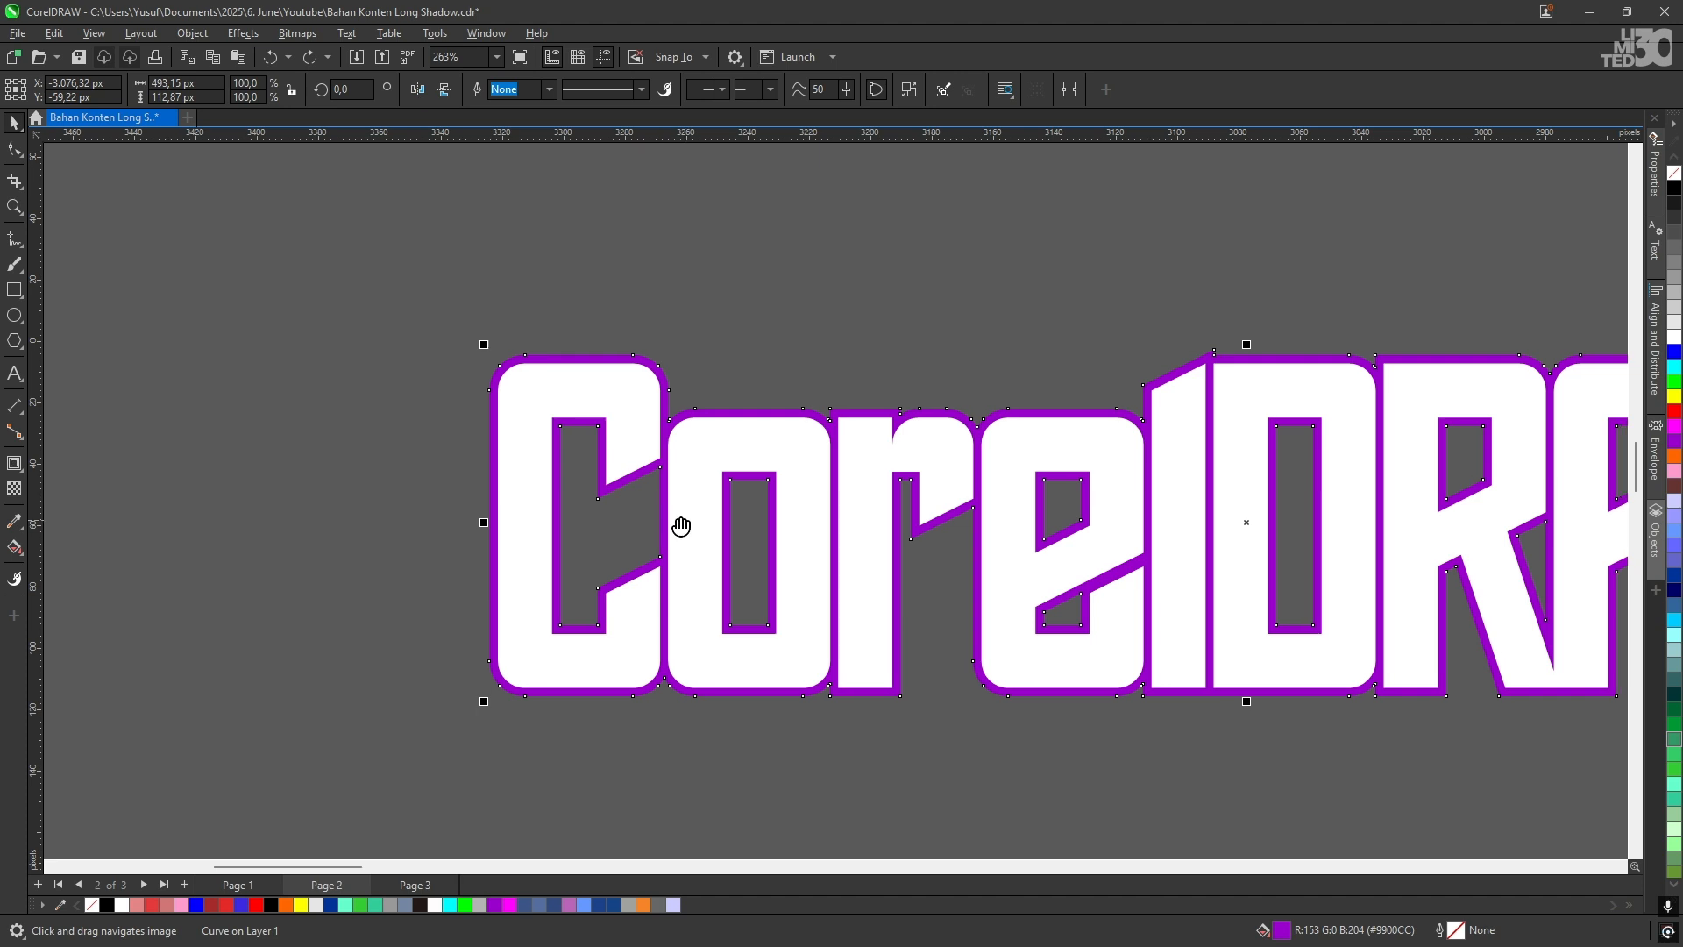
# Step: Switch to the Extrude tool with the purple contour selected
pyautogui.moveTo(680, 526); pyautogui.dragTo(565, 515)
pyautogui.scroll(-1, 565, 515)
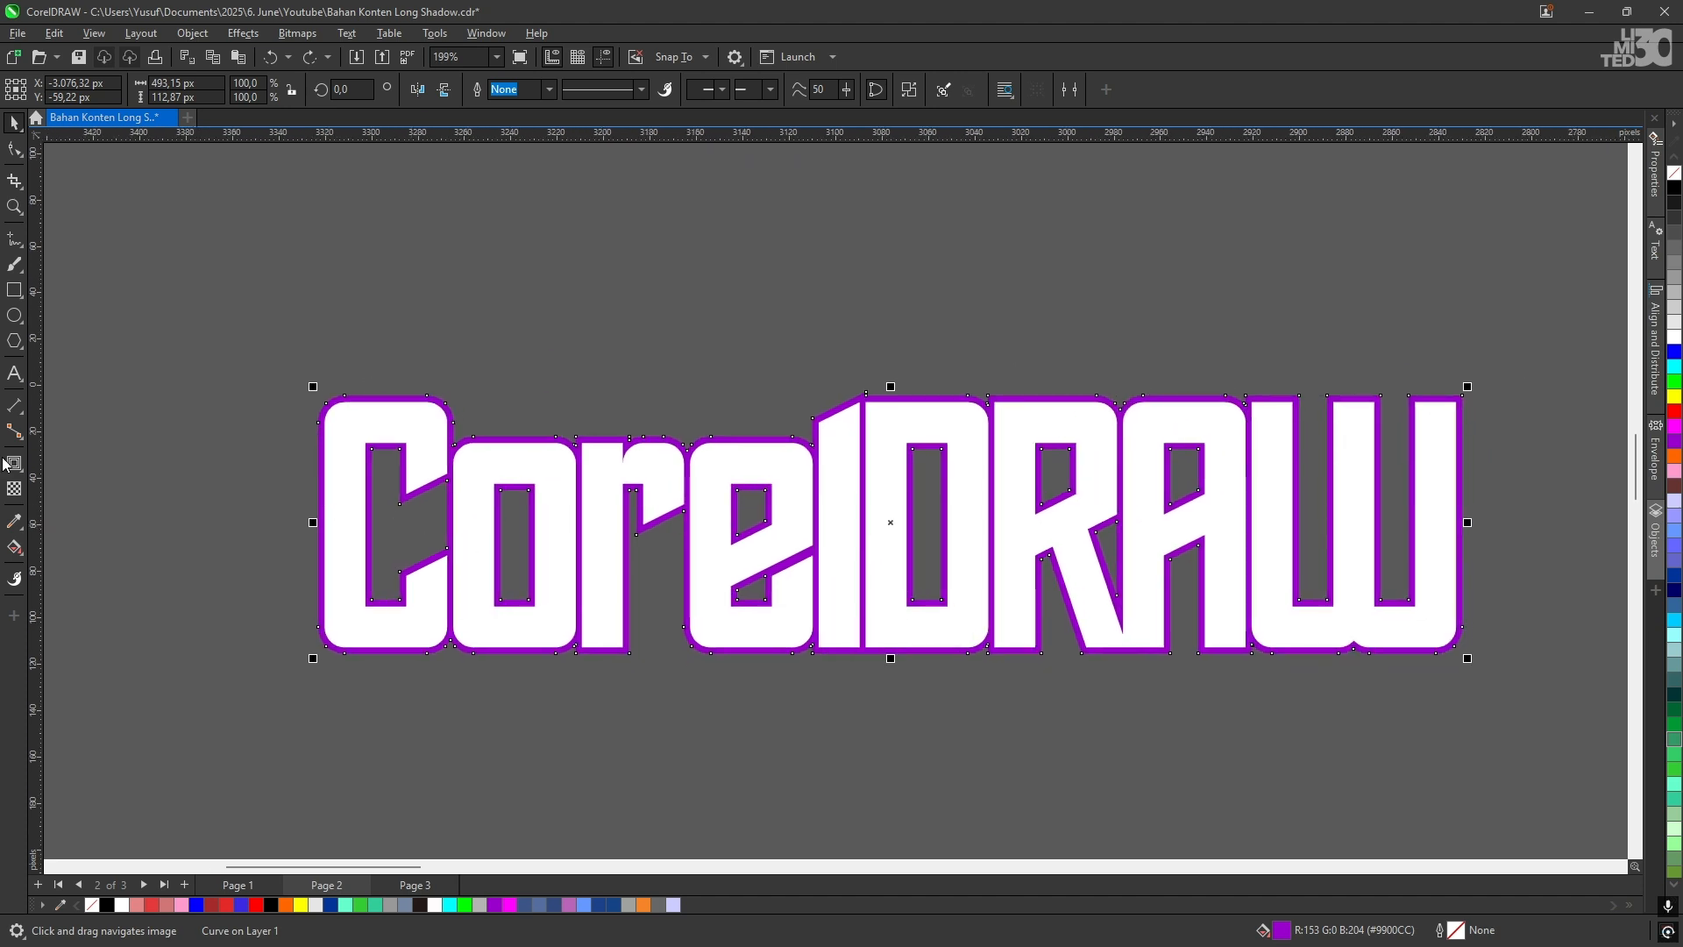
pyautogui.scroll(1, 351, 501)
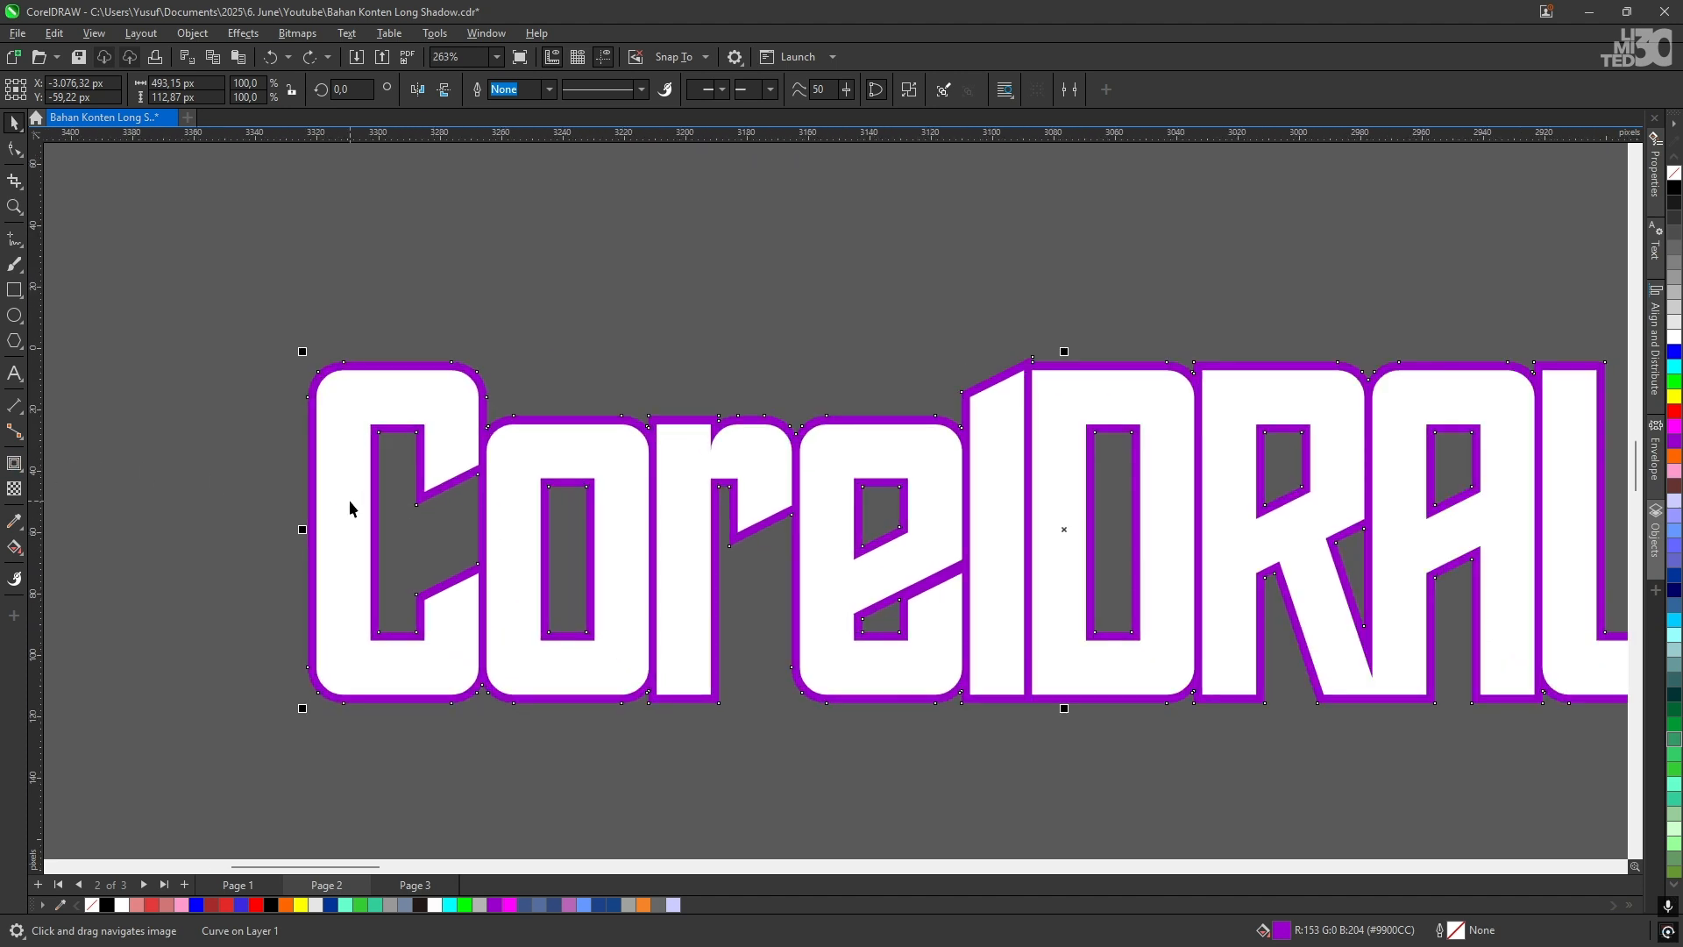
pyautogui.click(18, 469)
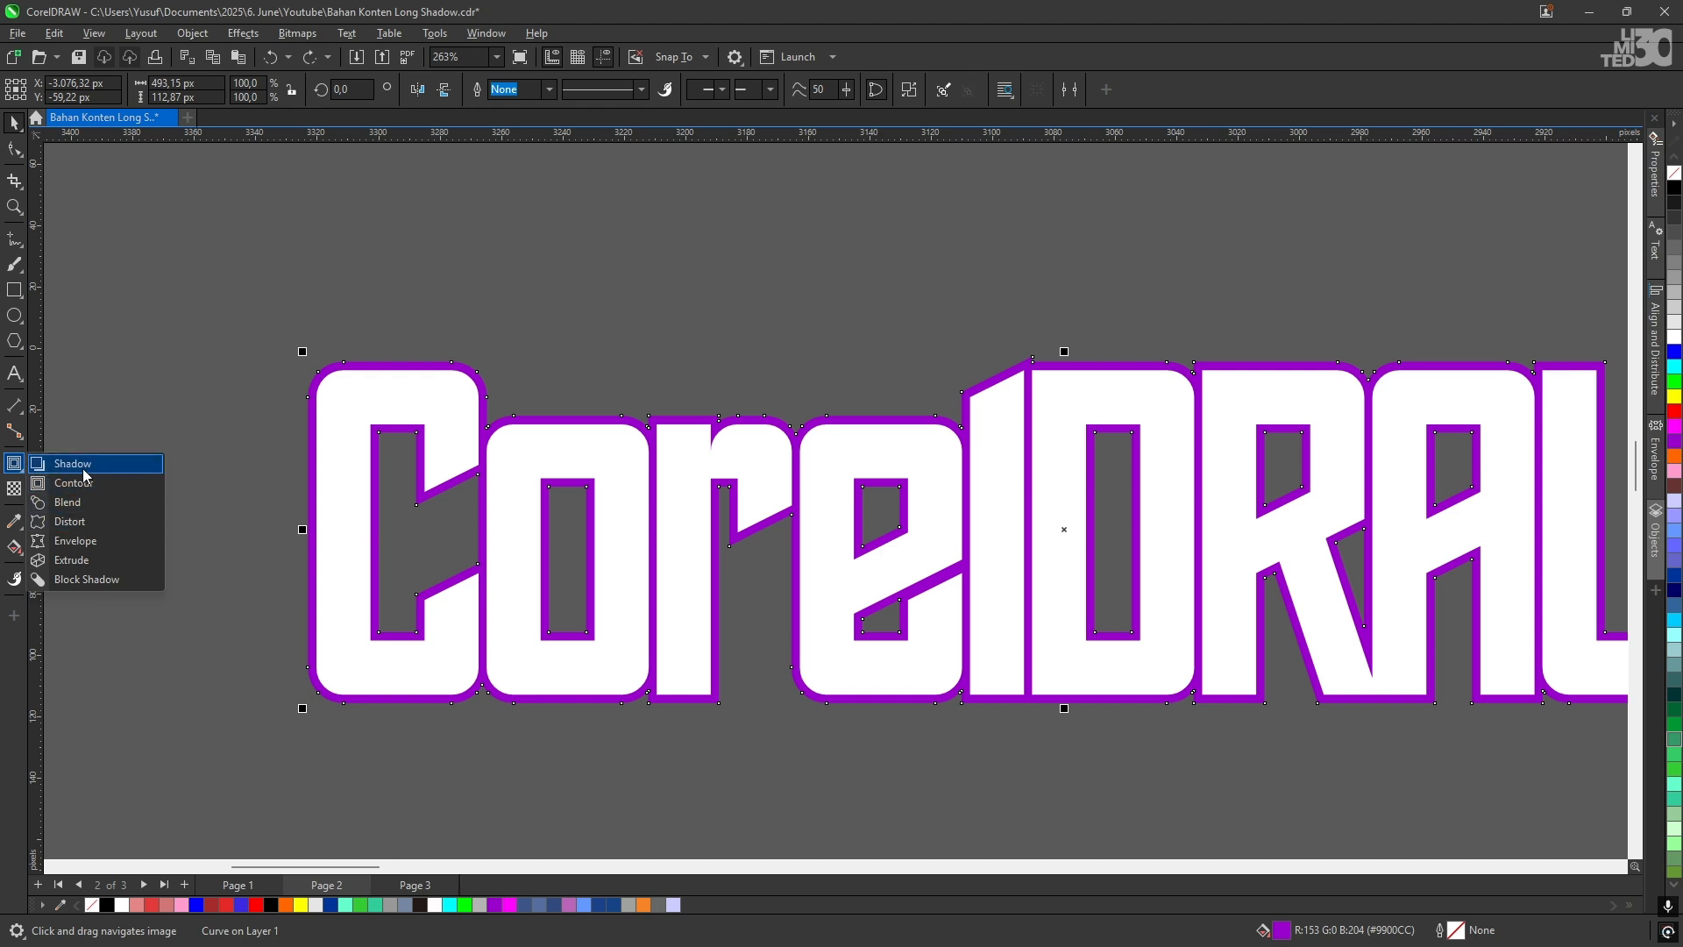
pyautogui.click(103, 557)
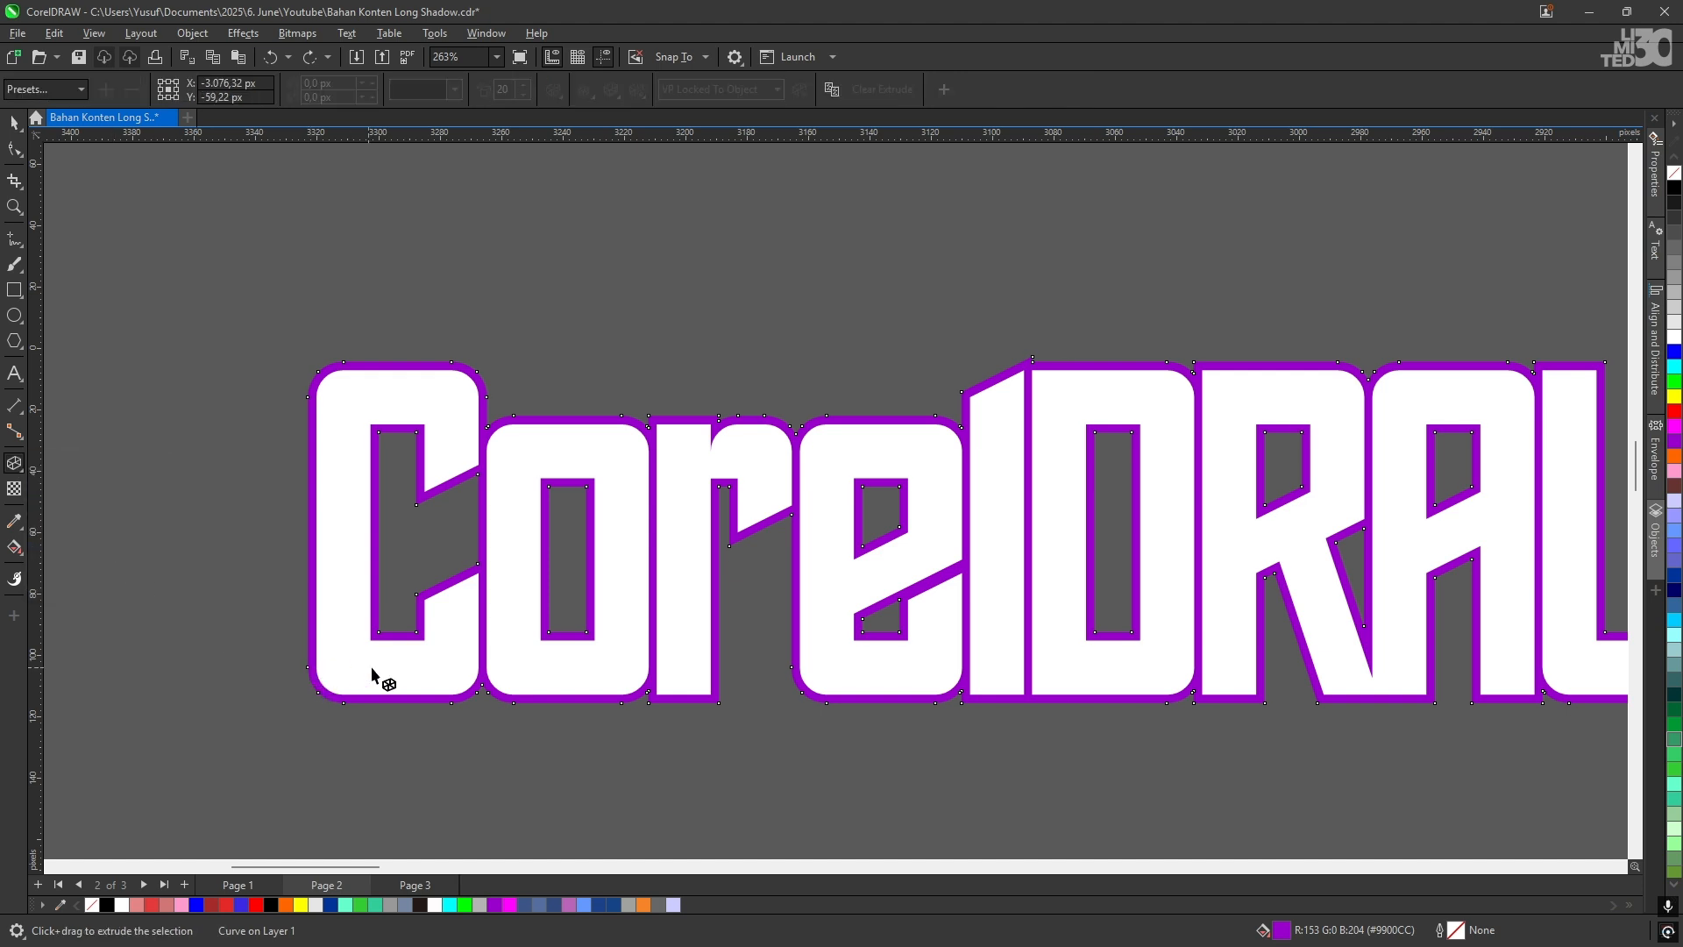
pyautogui.scroll(3, 417, 575)
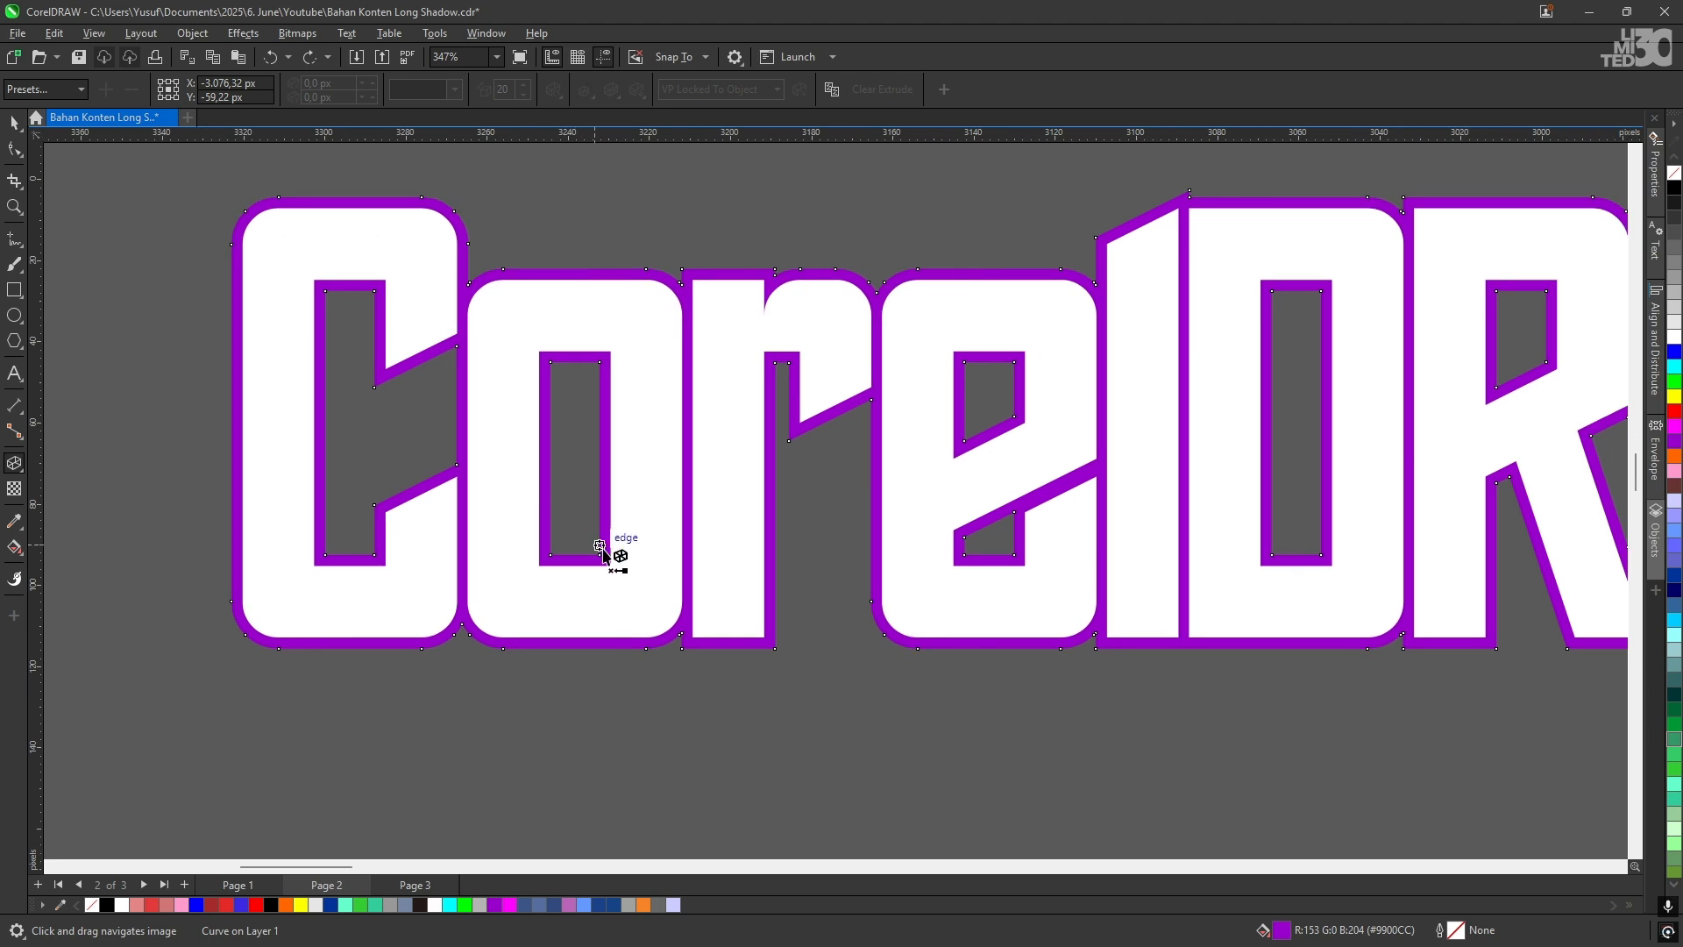
# Step: Reselect only the purple contour behind the lettering, try shifting it down, and undo the shift
pyautogui.press('space')
pyautogui.click(678, 680)
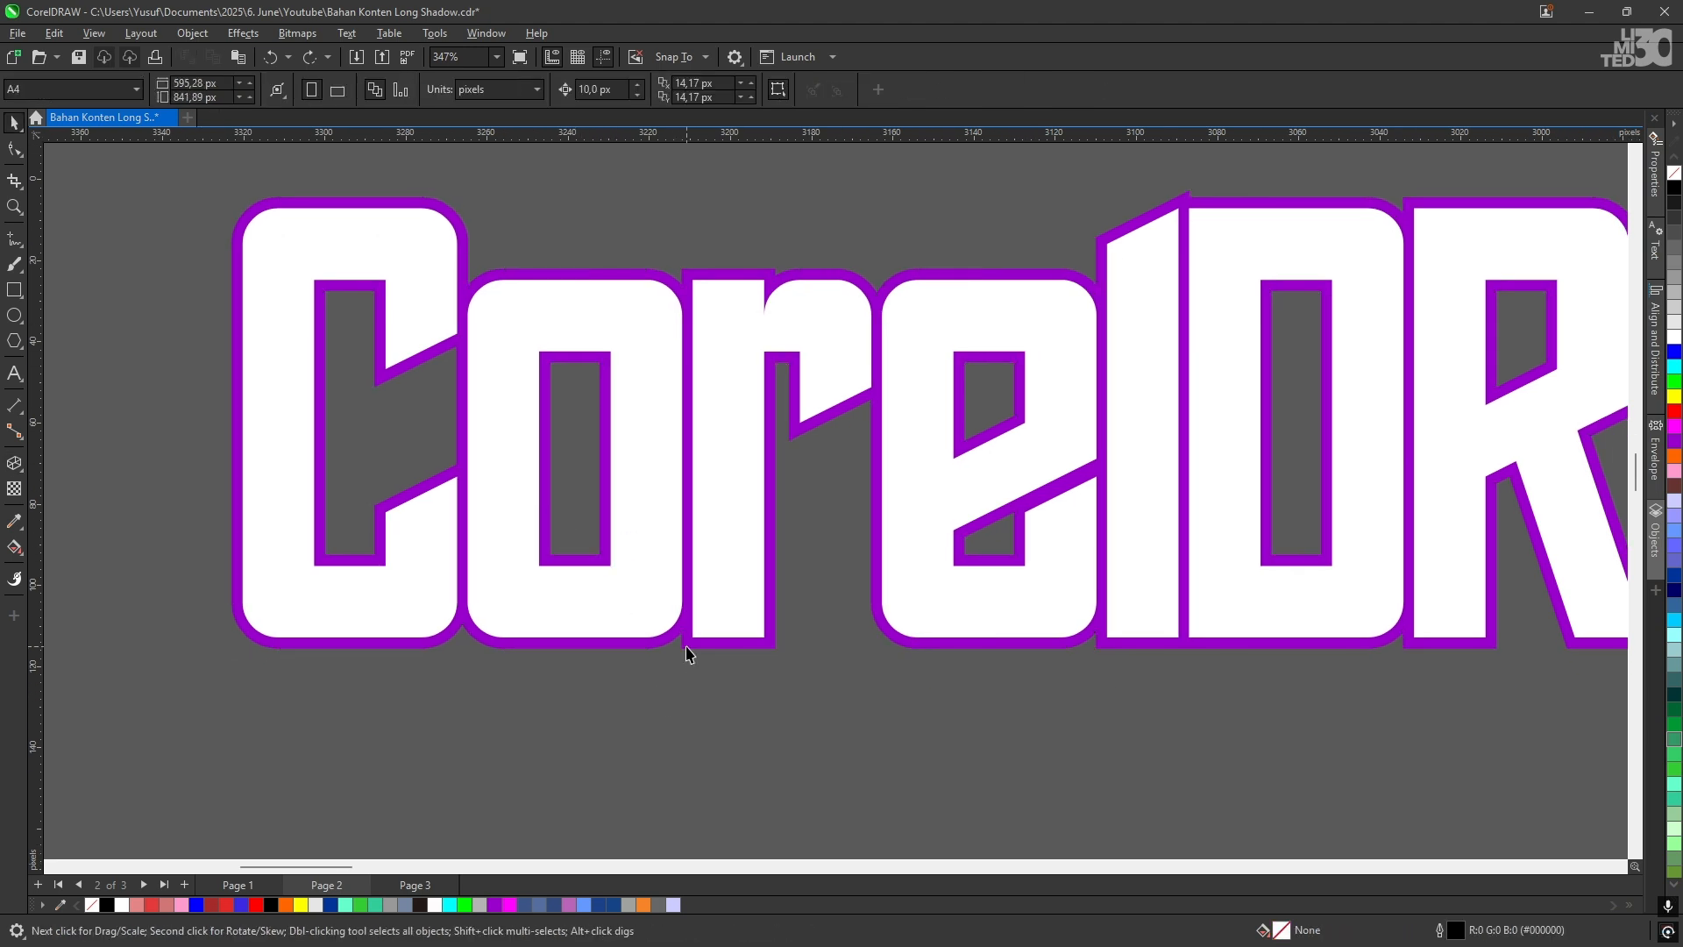
pyautogui.moveTo(684, 646); pyautogui.dragTo(645, 703)
pyautogui.hotkey('ctrl', 'z')
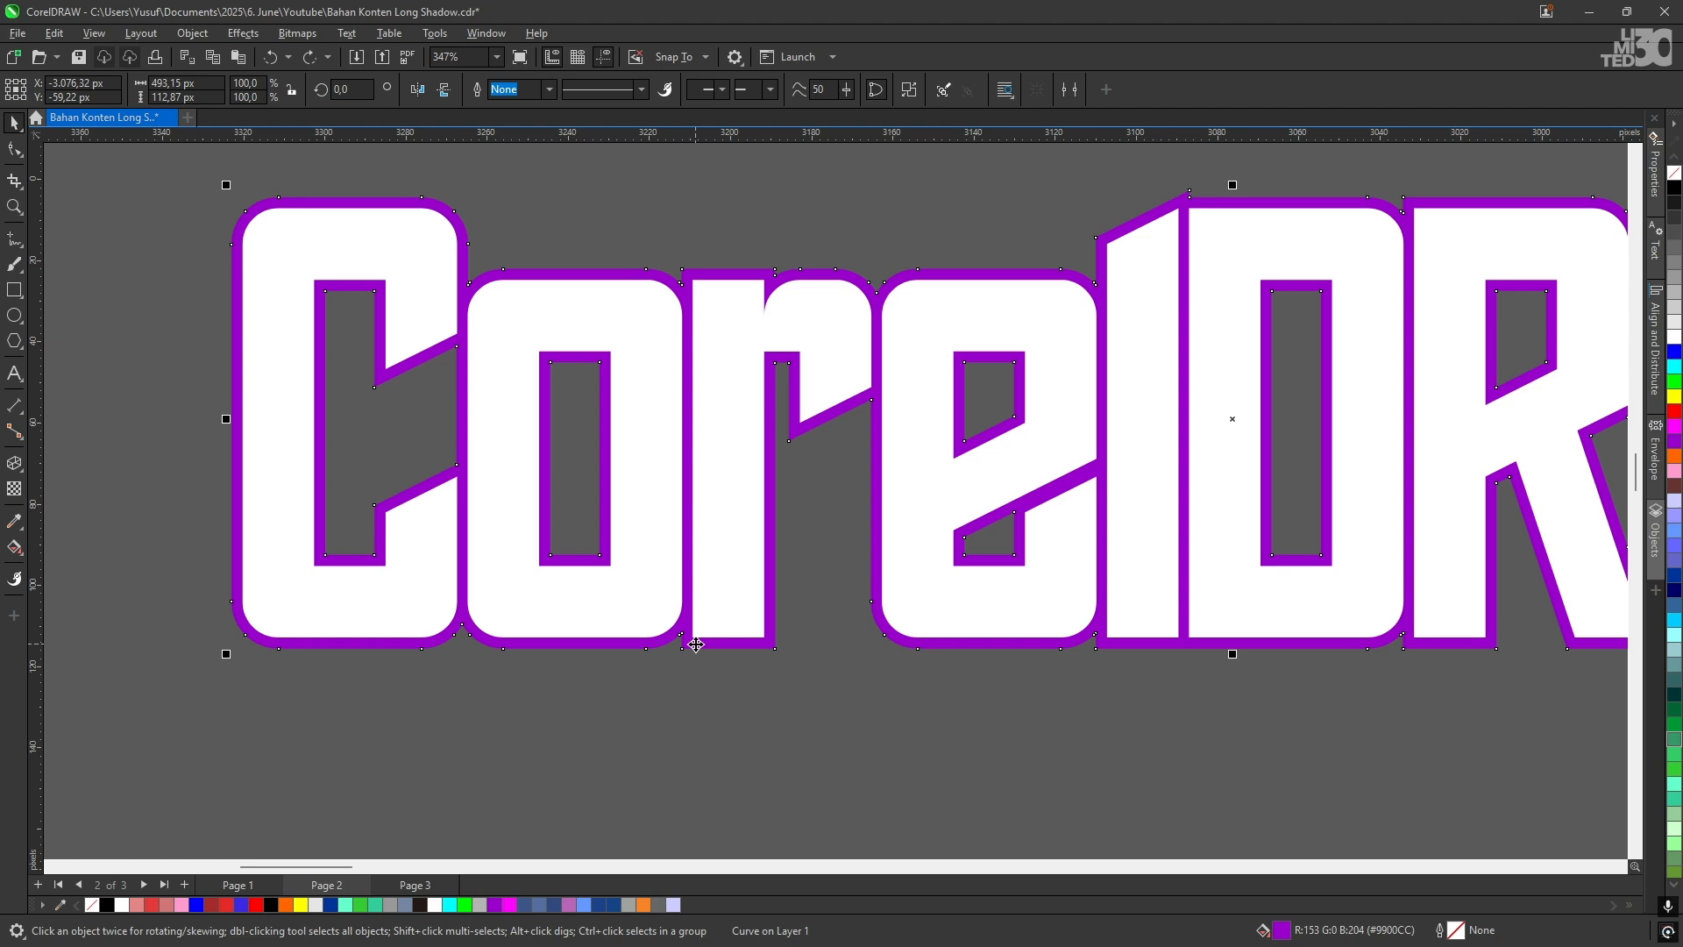
# Step: Extrude the purple contour straight downward with a depth of 20 and a vanishing point at 0 px, -174.26 px
pyautogui.click(14, 463)
pyautogui.scroll(2, 707, 554)
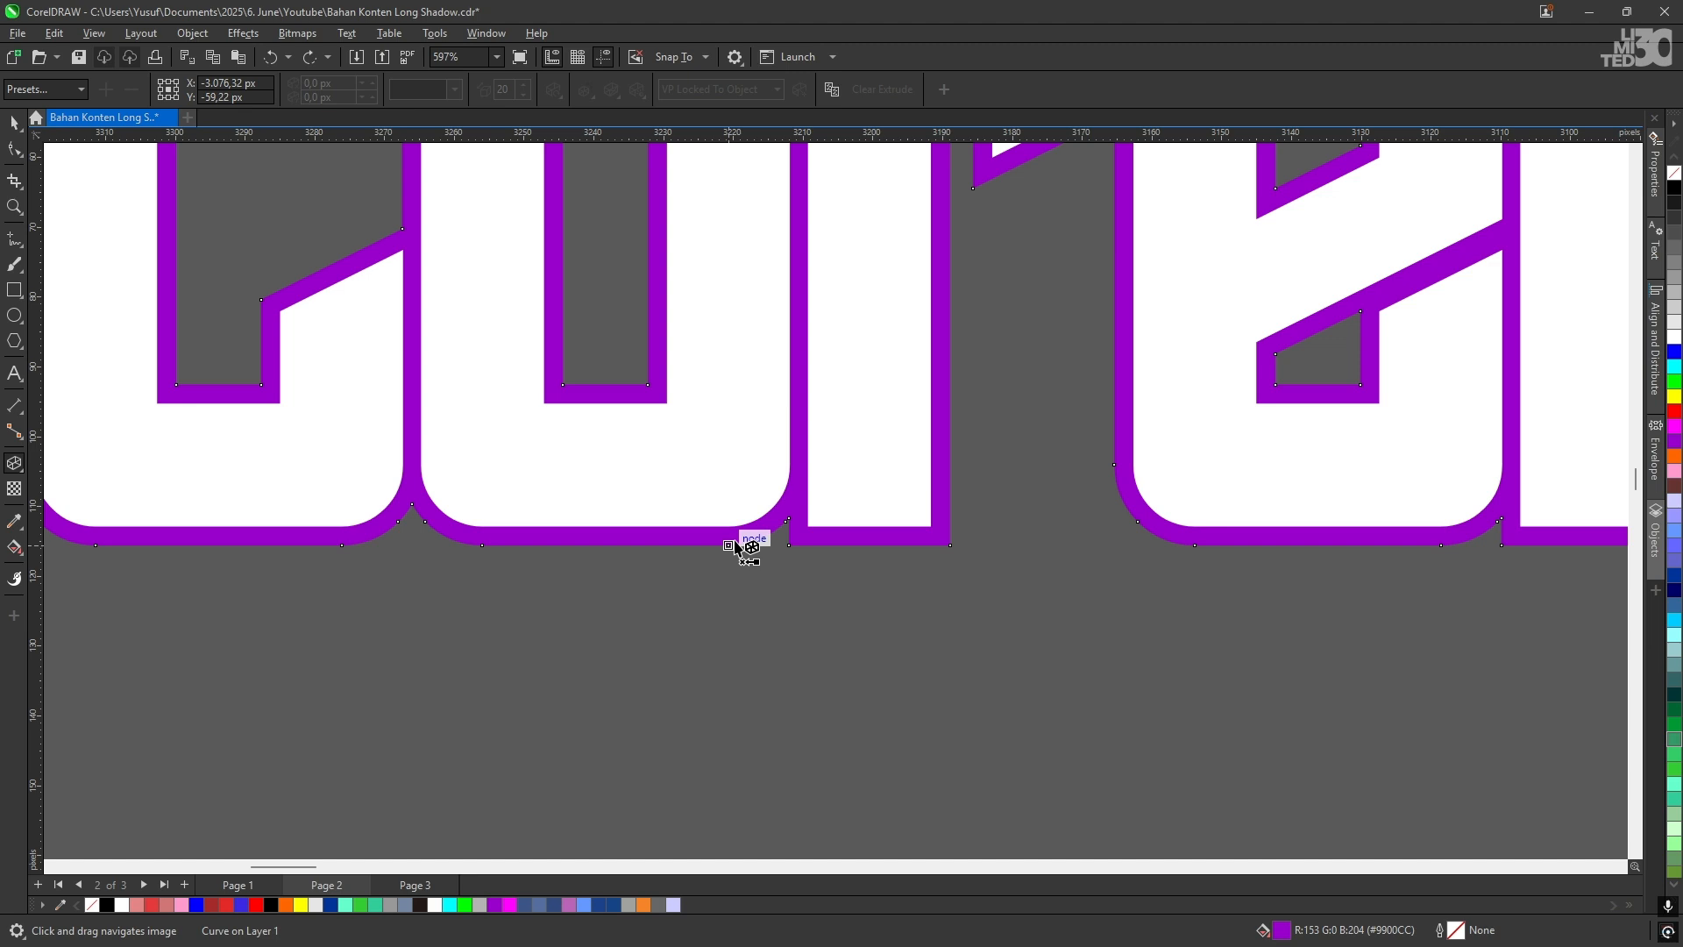
pyautogui.moveTo(735, 546); pyautogui.dragTo(903, 746)
pyautogui.scroll(-1, 1441, 712)
pyautogui.scroll(-1, 721, 603)
pyautogui.scroll(-3, 923, 699)
pyautogui.scroll(-2, 800, 665)
pyautogui.moveTo(837, 644); pyautogui.dragTo(826, 647)
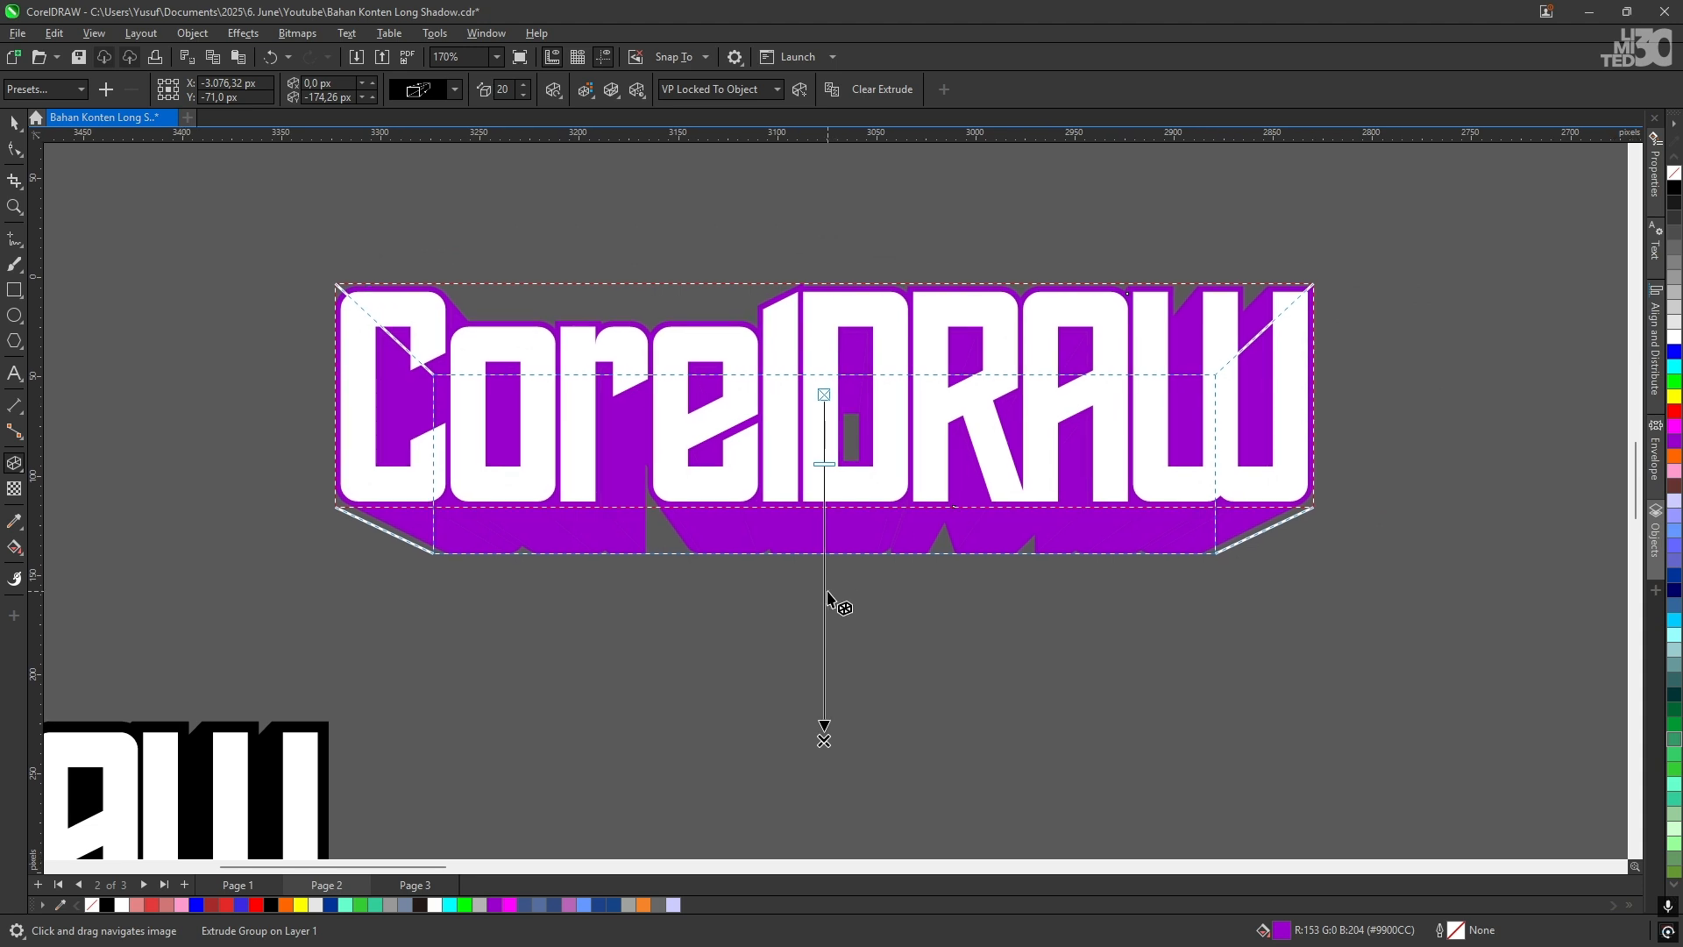
# Step: Reduce the purple extrusion's depth to 18
pyautogui.scroll(1, 834, 590)
pyautogui.moveTo(790, 600); pyautogui.dragTo(768, 663)
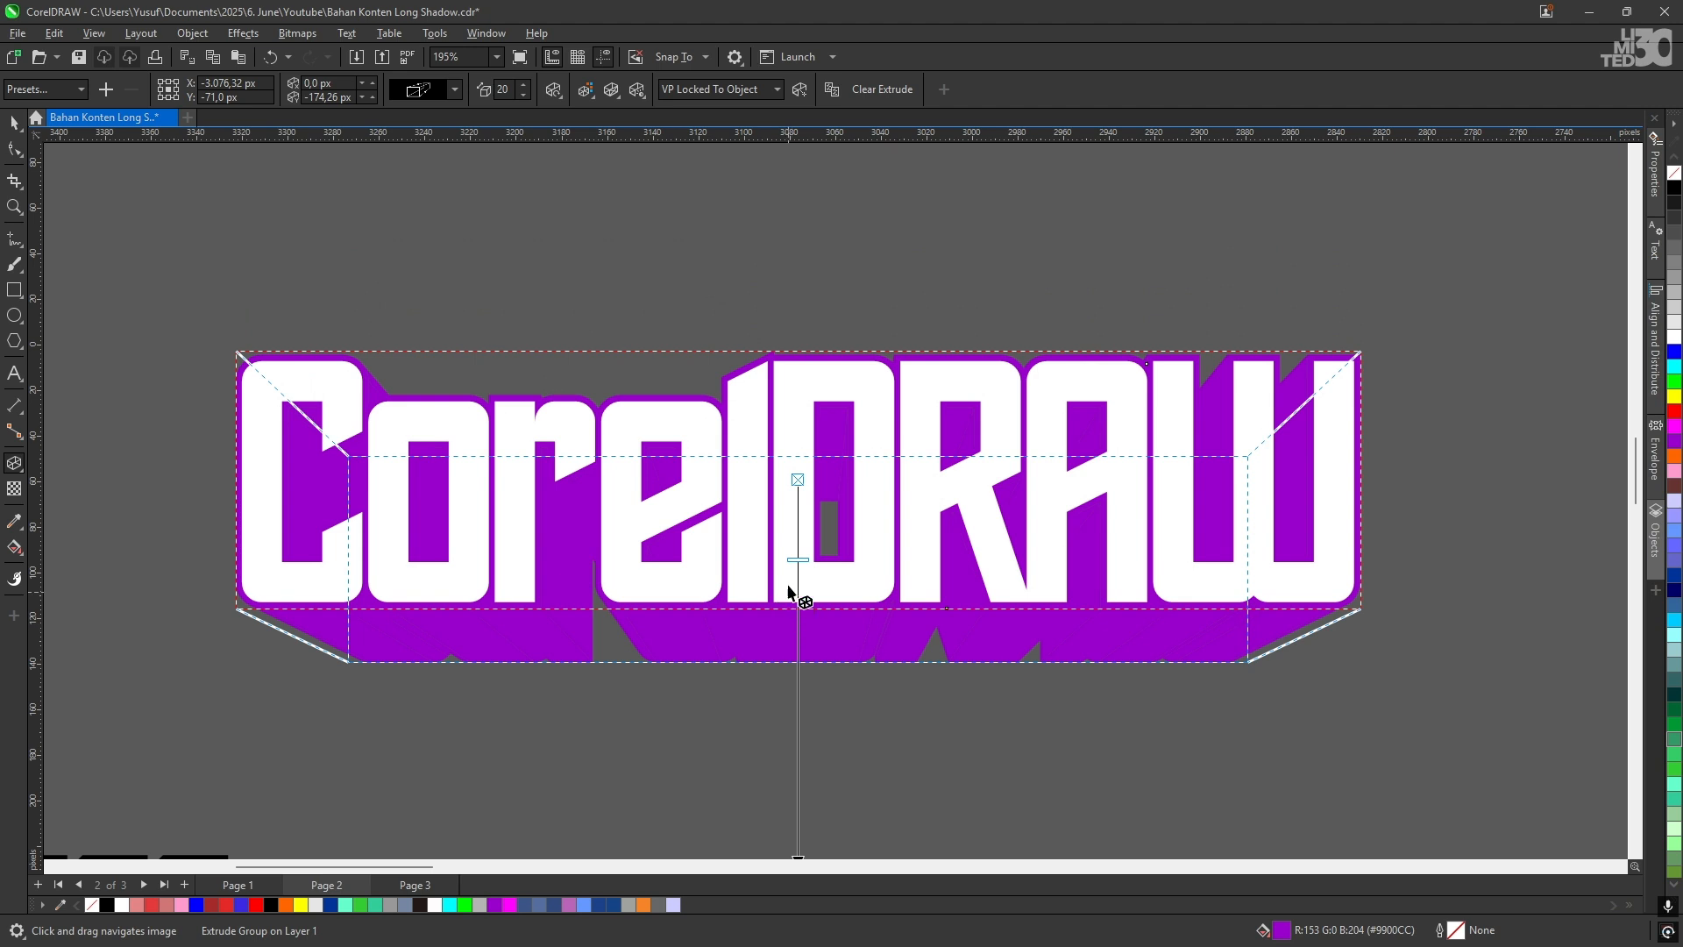
pyautogui.moveTo(804, 609); pyautogui.dragTo(800, 446)
pyautogui.moveTo(747, 444); pyautogui.dragTo(802, 515)
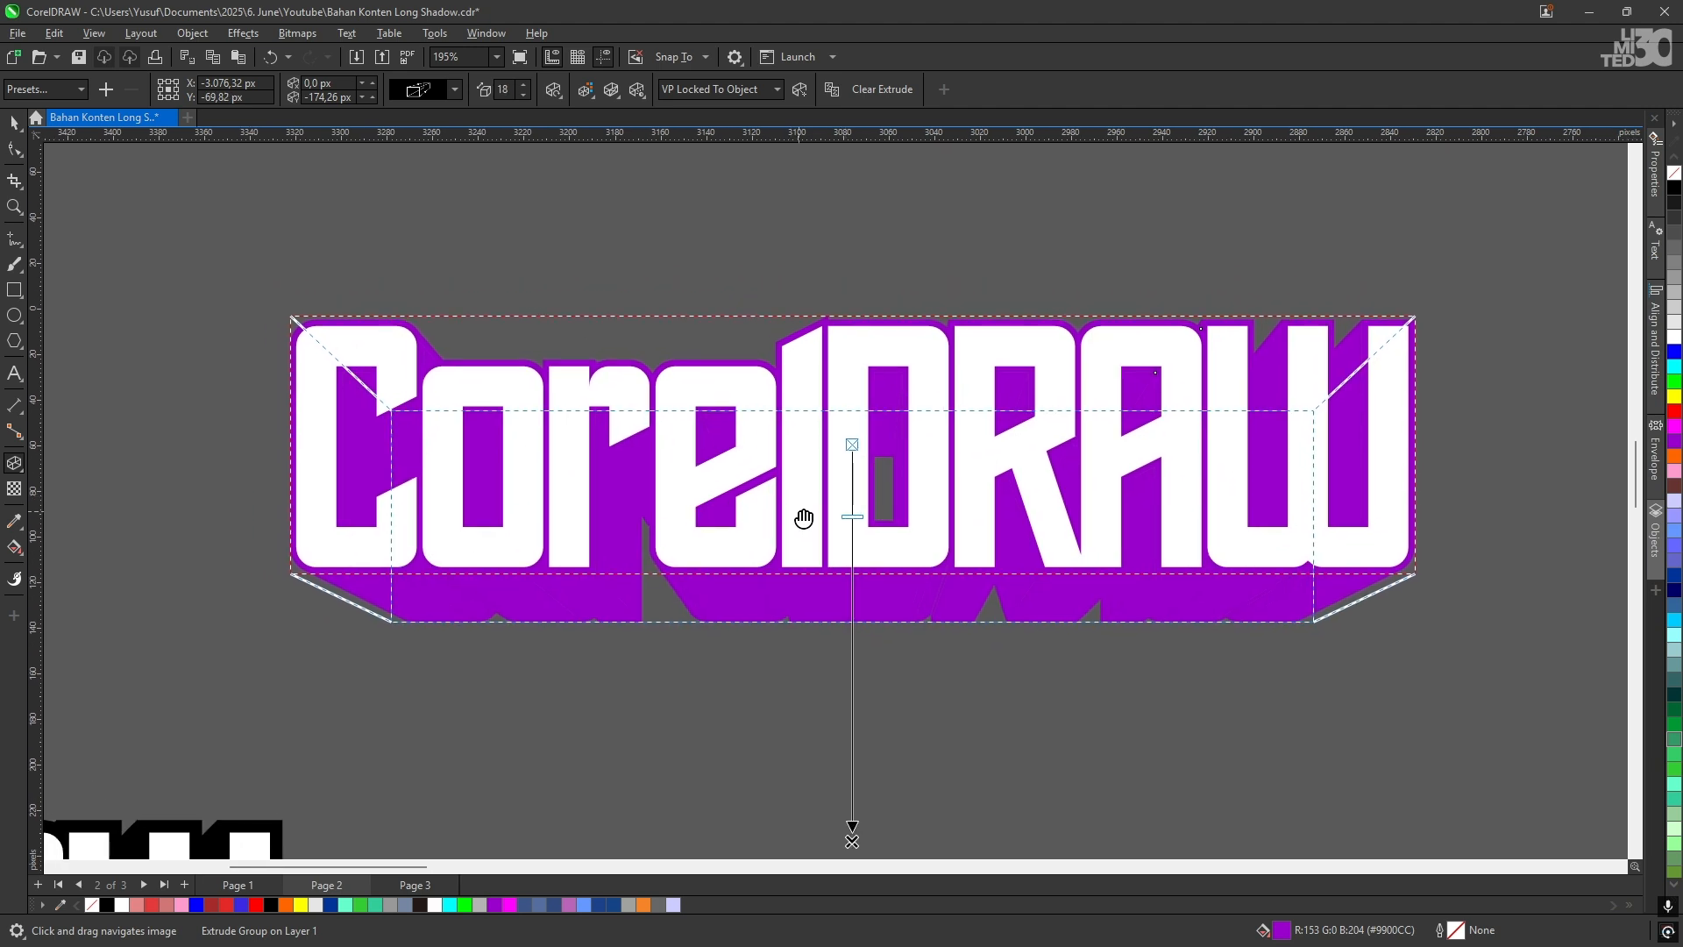
# Step: Look through the extrusion types and choose the perspective type that tapers toward a small back
pyautogui.press('space')
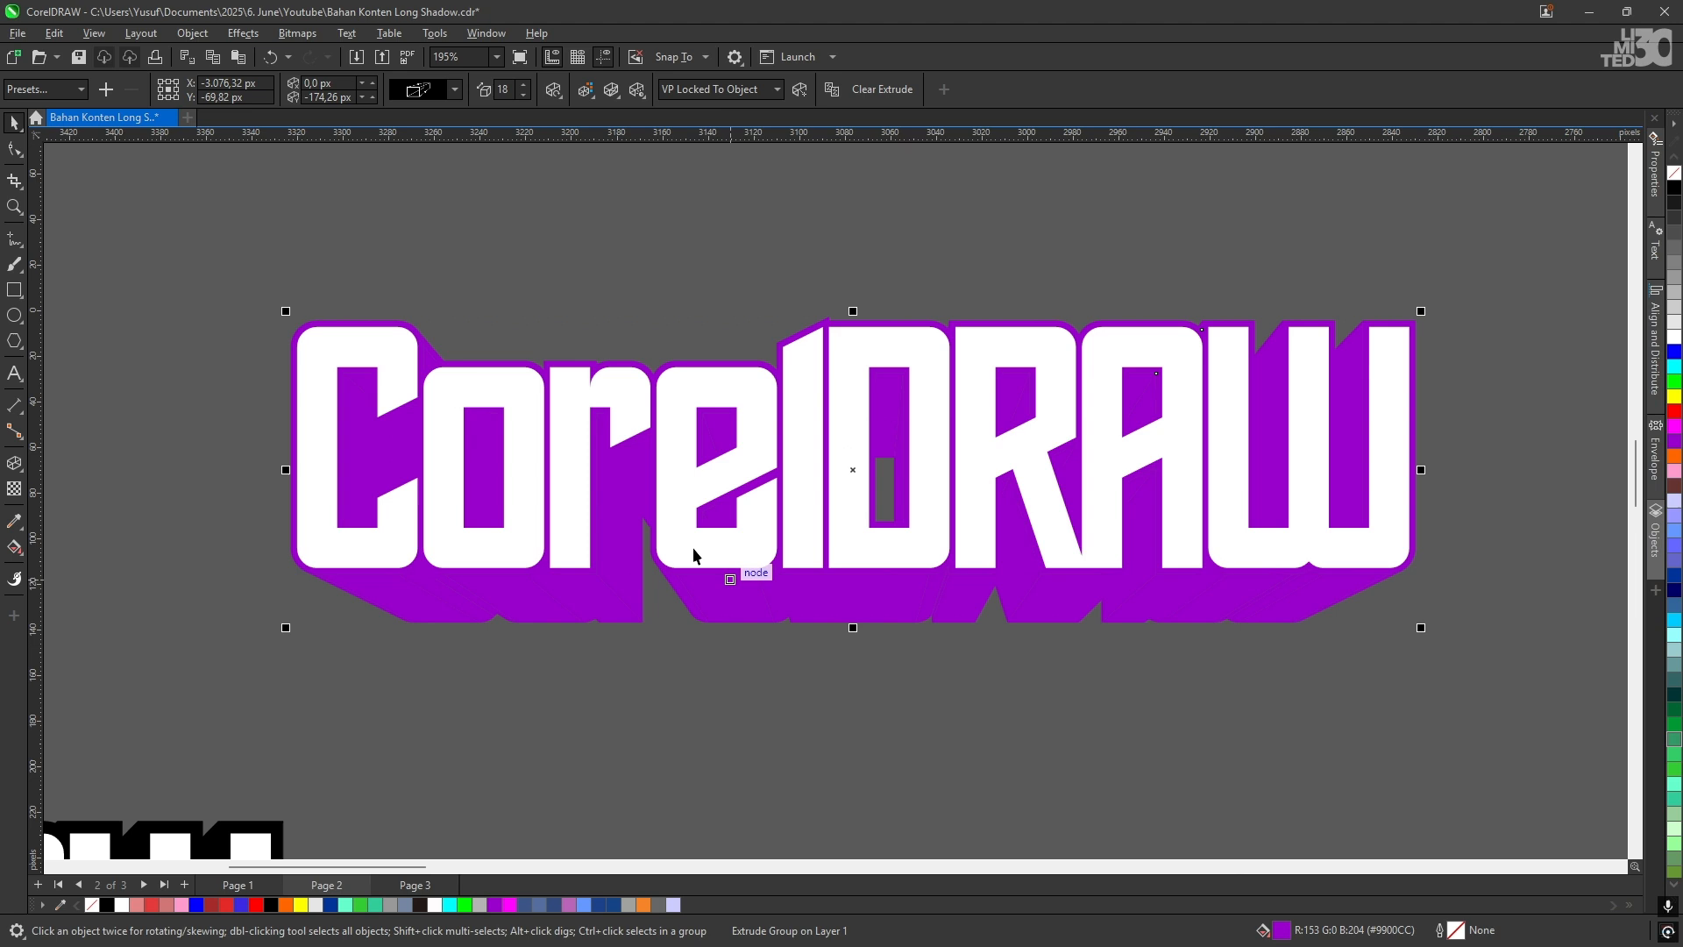
pyautogui.click(451, 91)
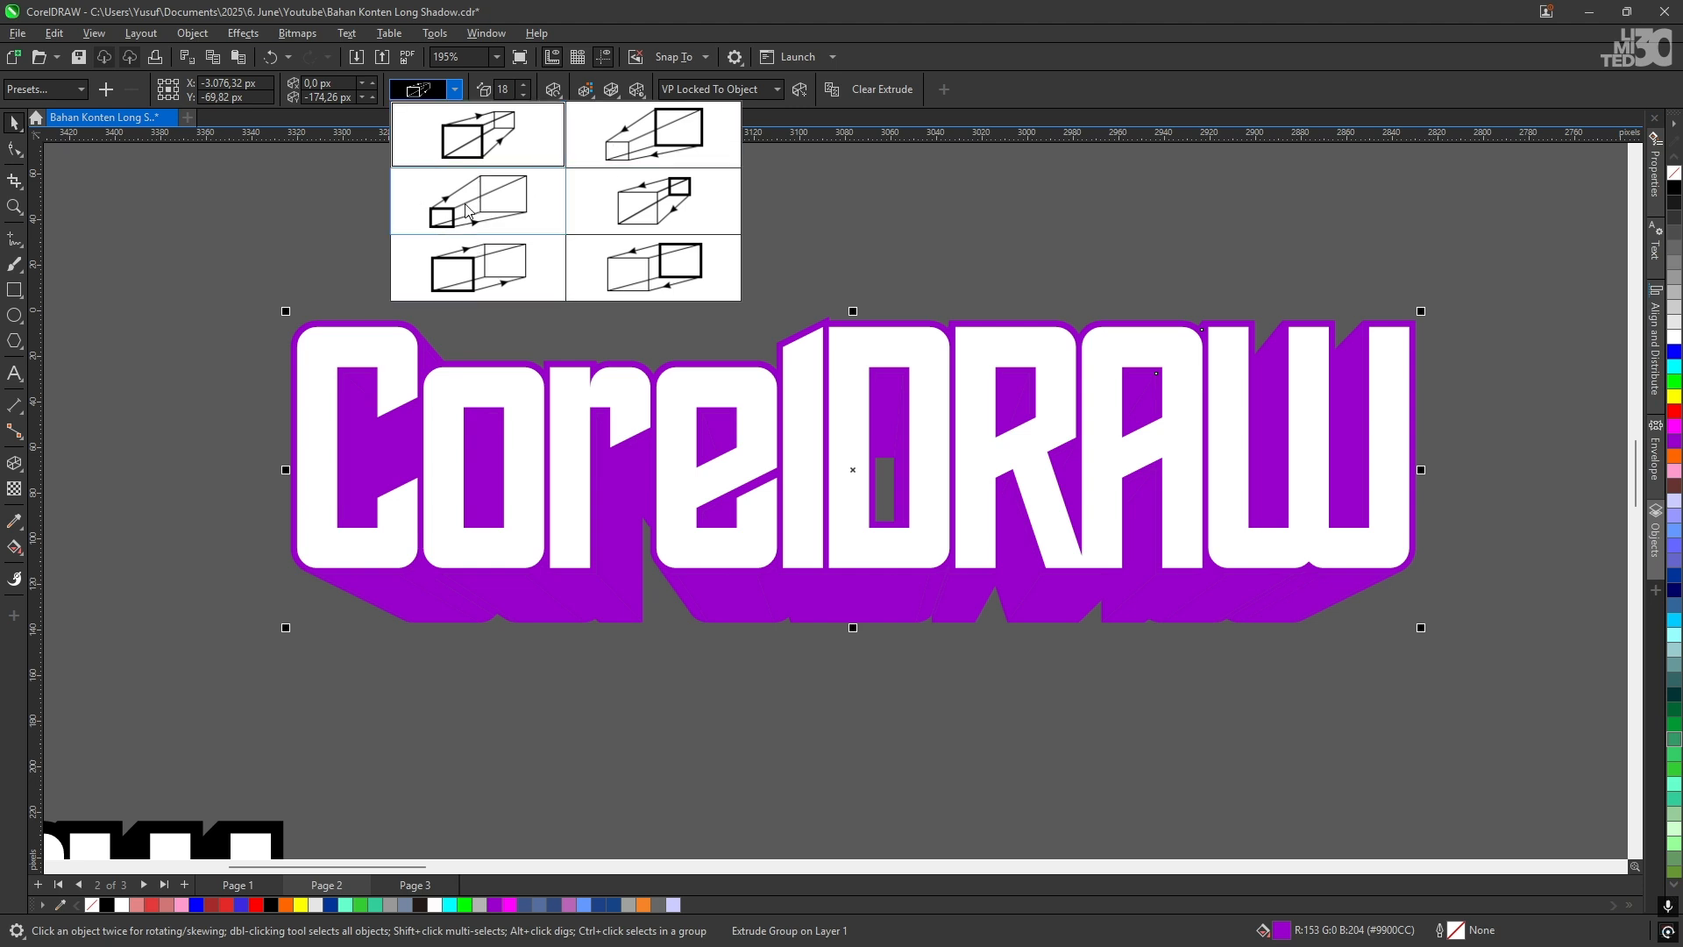
pyautogui.click(471, 136)
pyautogui.scroll(-2, 868, 491)
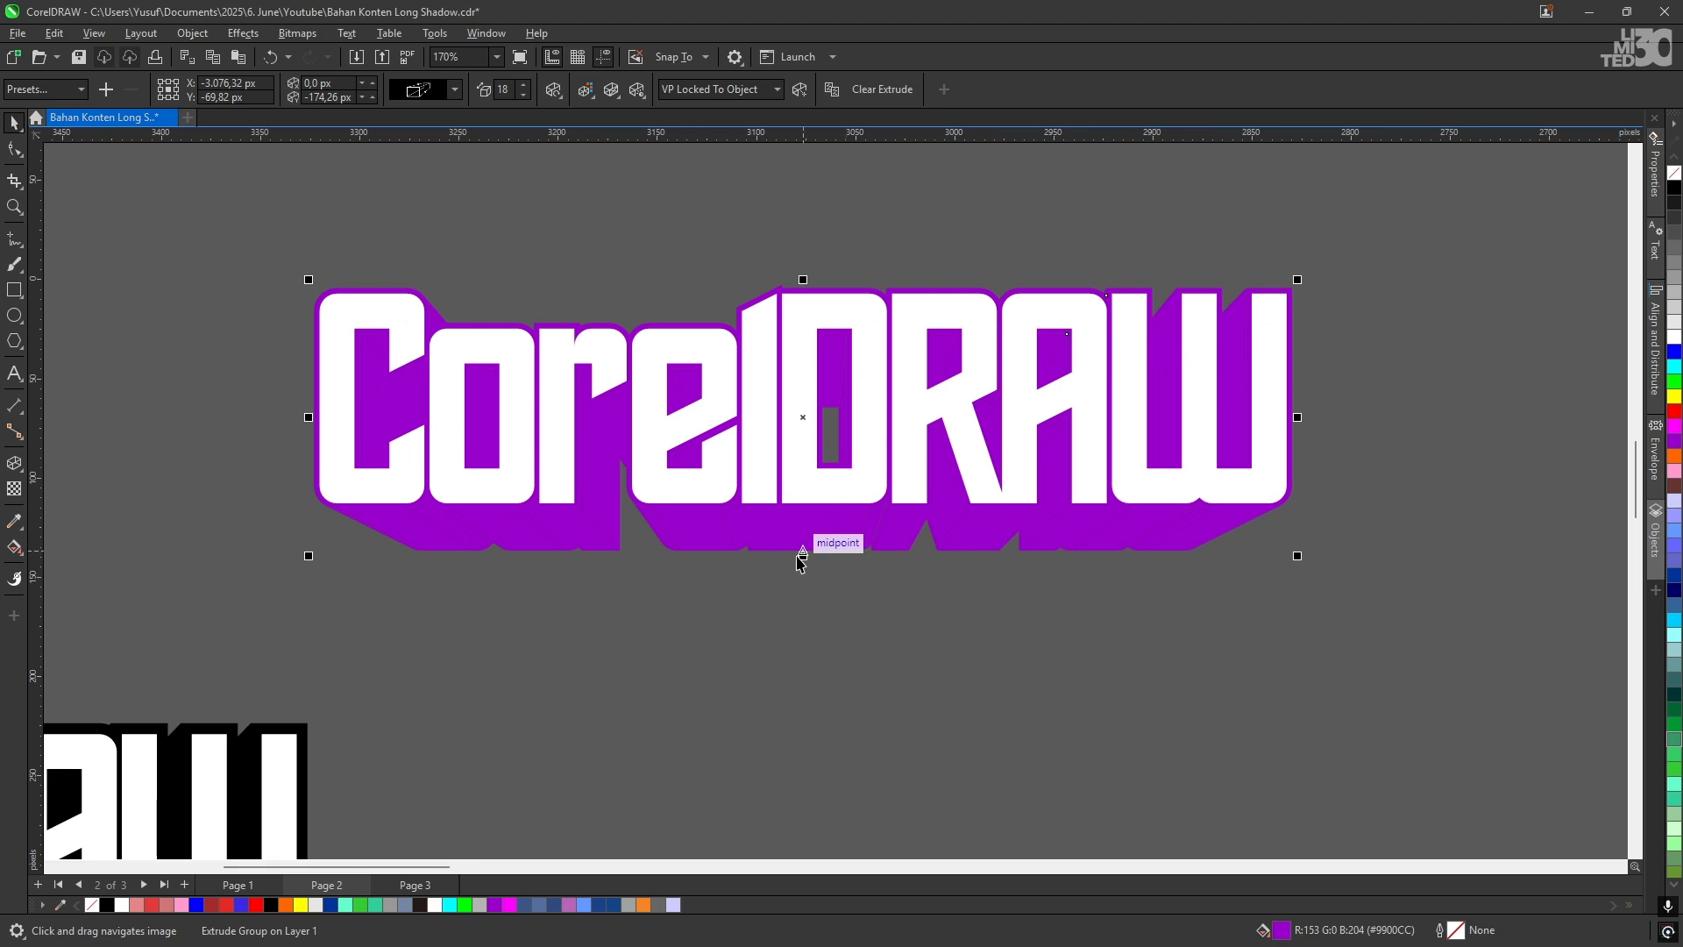
# Step: Increase the extrusion depth to 38 and lower its vanishing point to about -209.8 px vertically
pyautogui.click(15, 465)
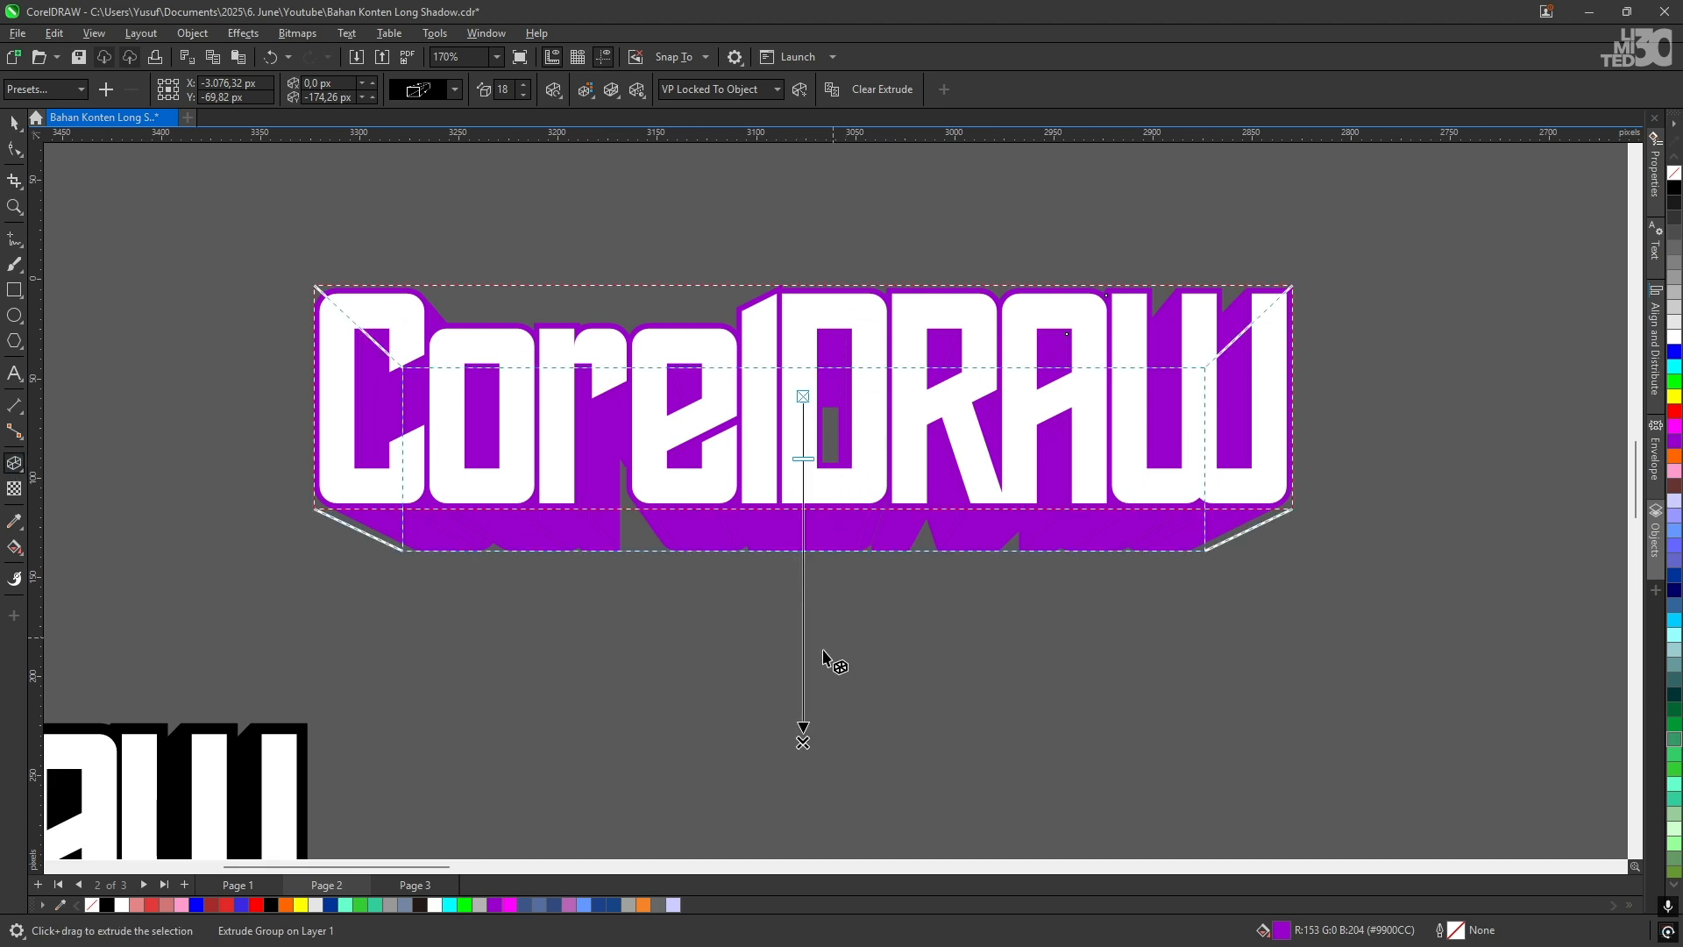
pyautogui.moveTo(803, 459); pyautogui.dragTo(803, 528)
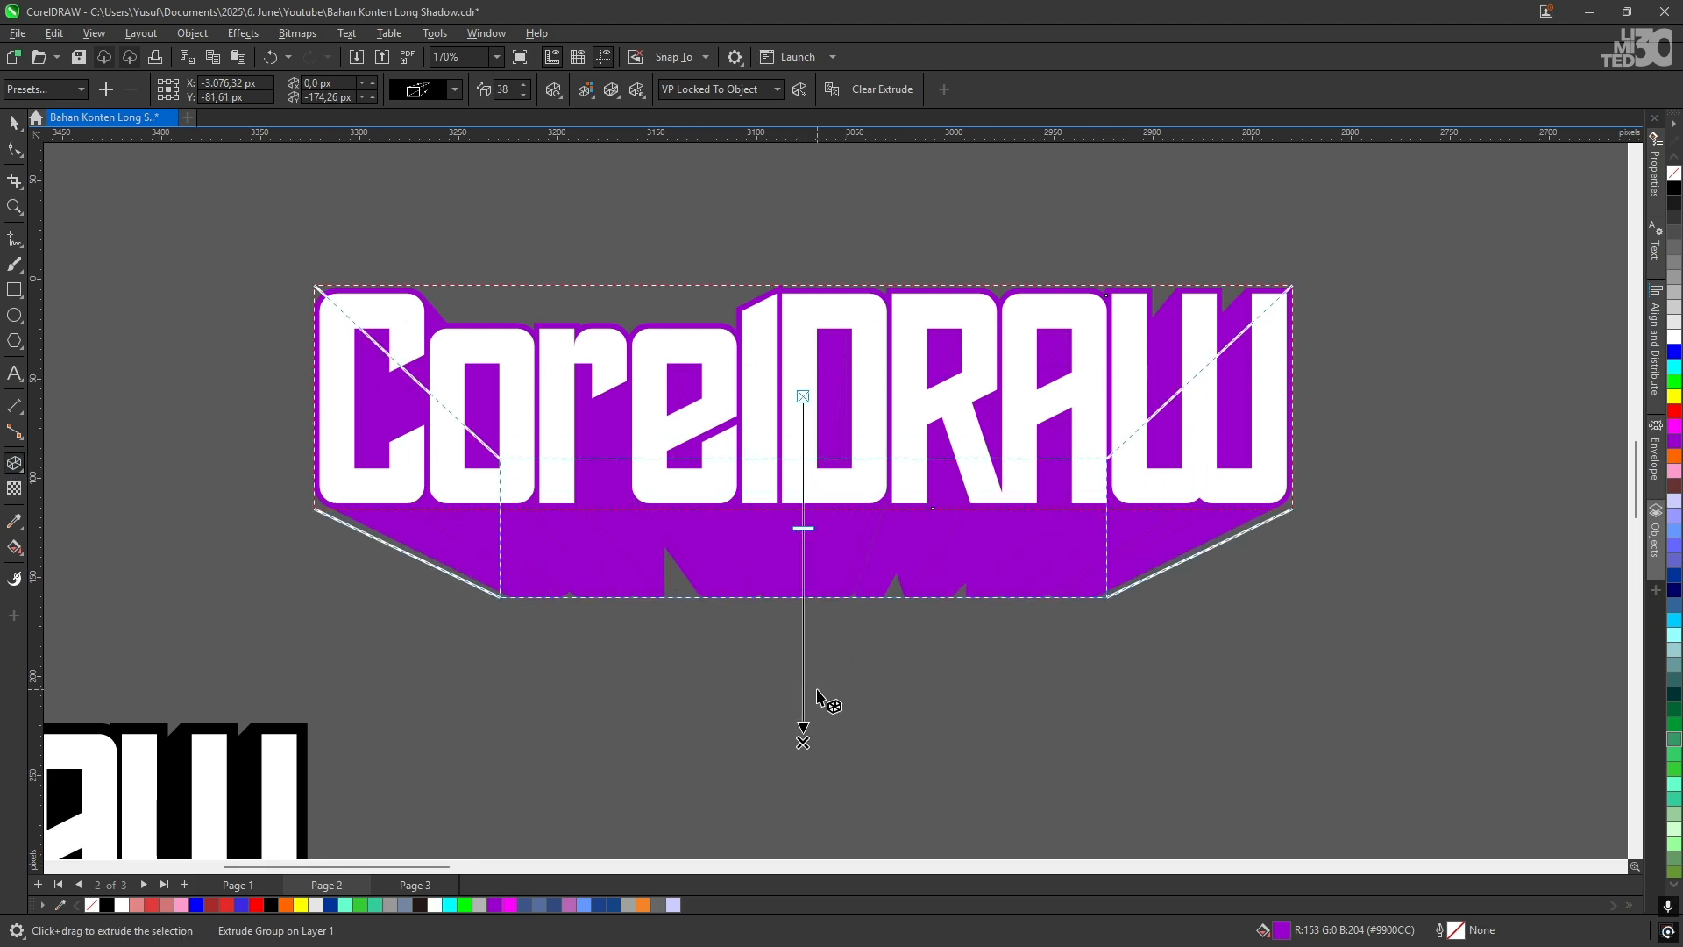
pyautogui.moveTo(803, 743); pyautogui.dragTo(804, 805)
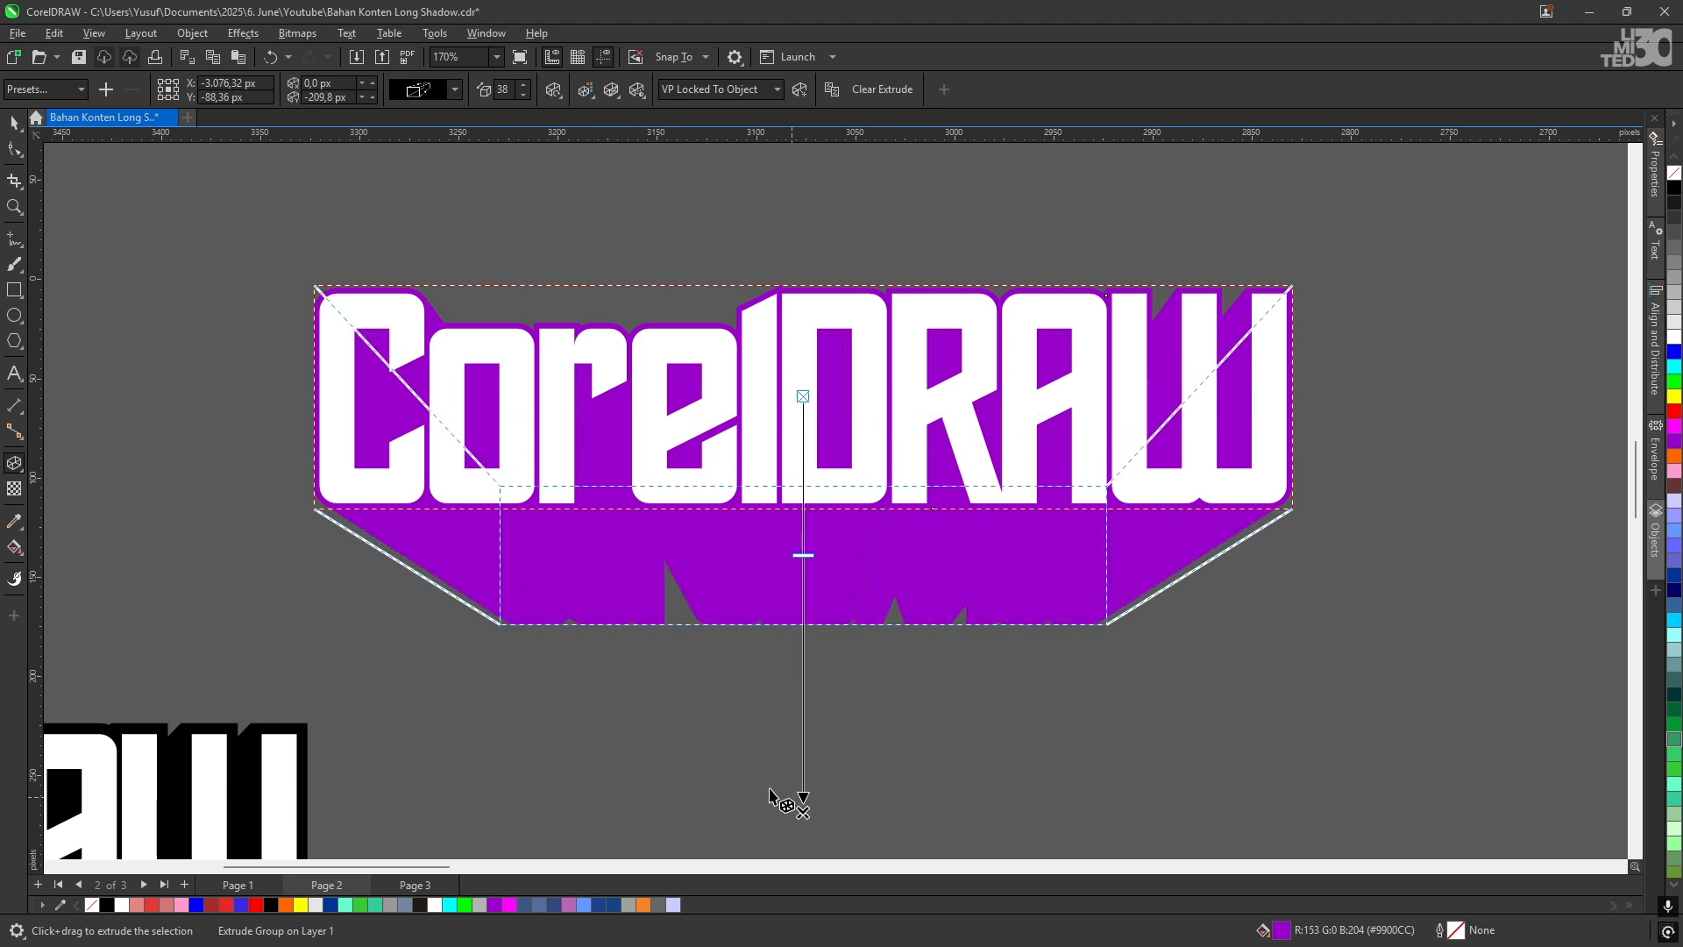
pyautogui.scroll(-1, 771, 797)
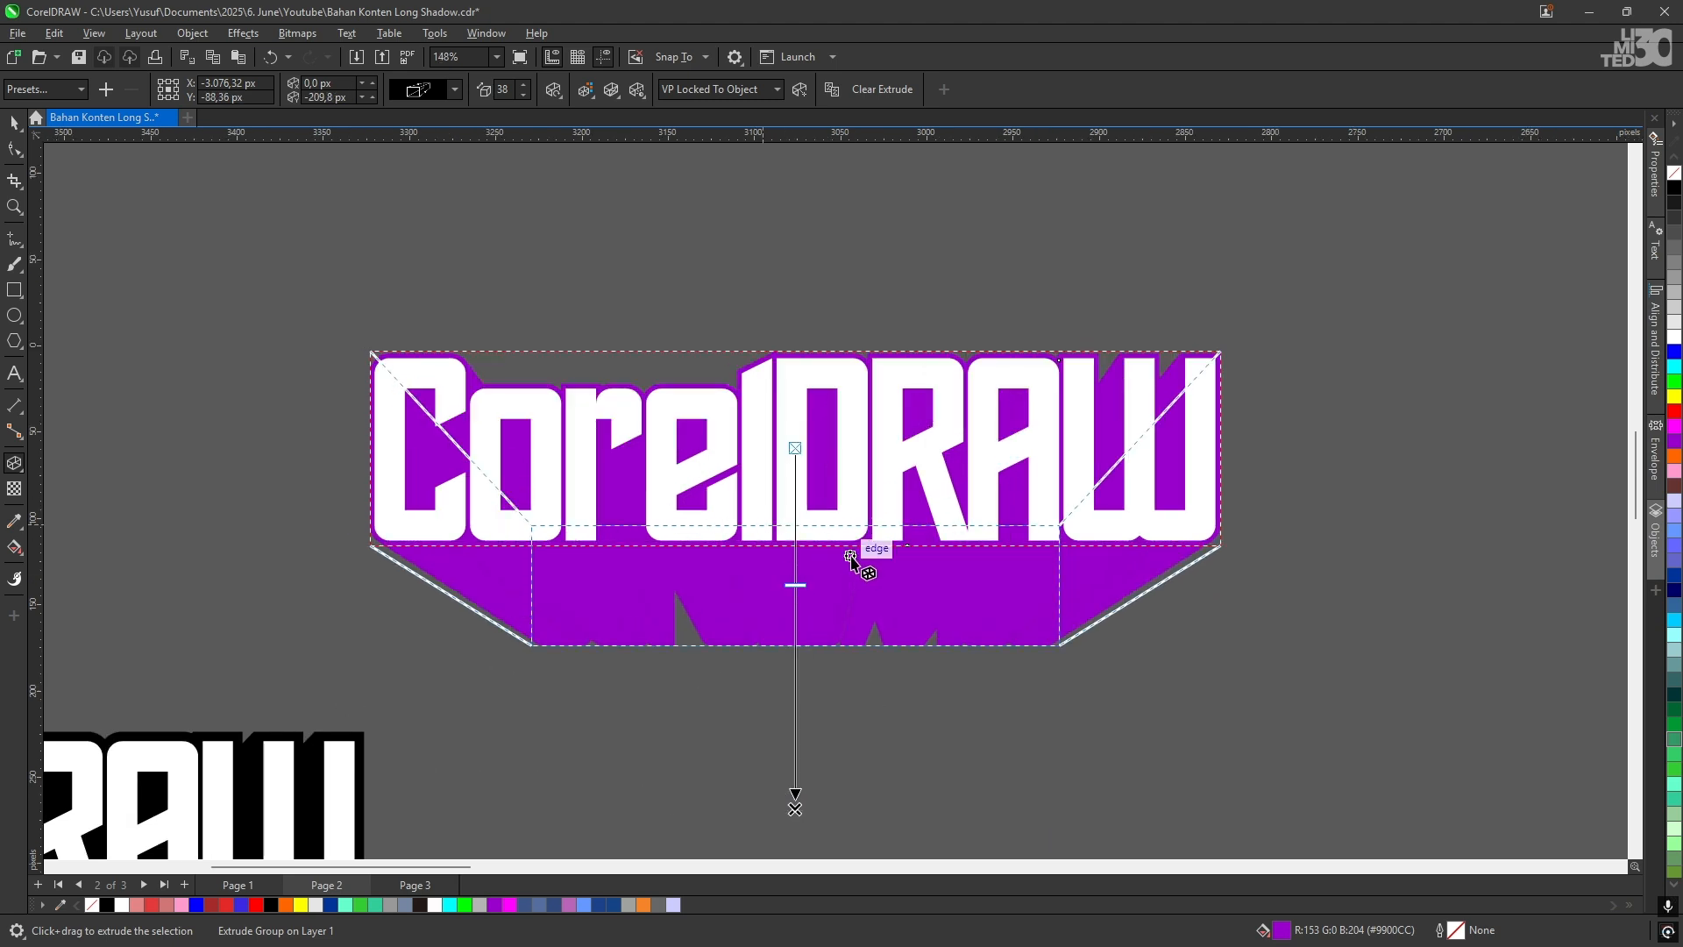
# Step: Readjust the tapered extrusion, ending at a depth of 29 and a vertical vanishing point of about -151.16 px
pyautogui.moveTo(798, 583); pyautogui.dragTo(795, 545)
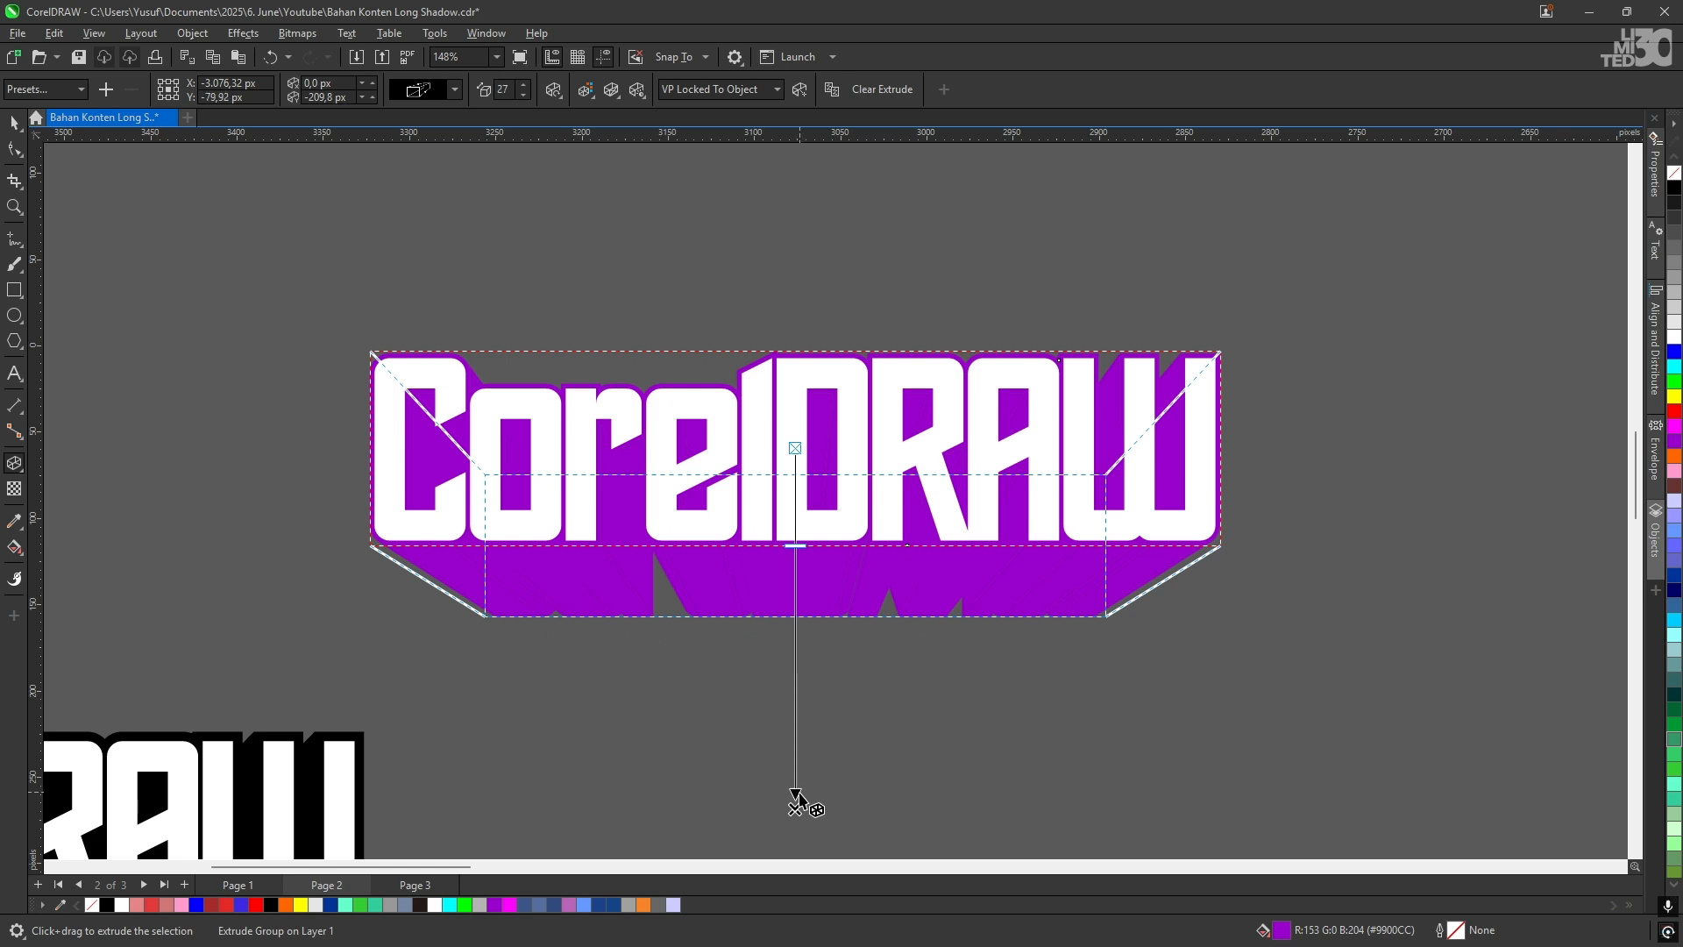
pyautogui.moveTo(796, 805); pyautogui.dragTo(795, 664)
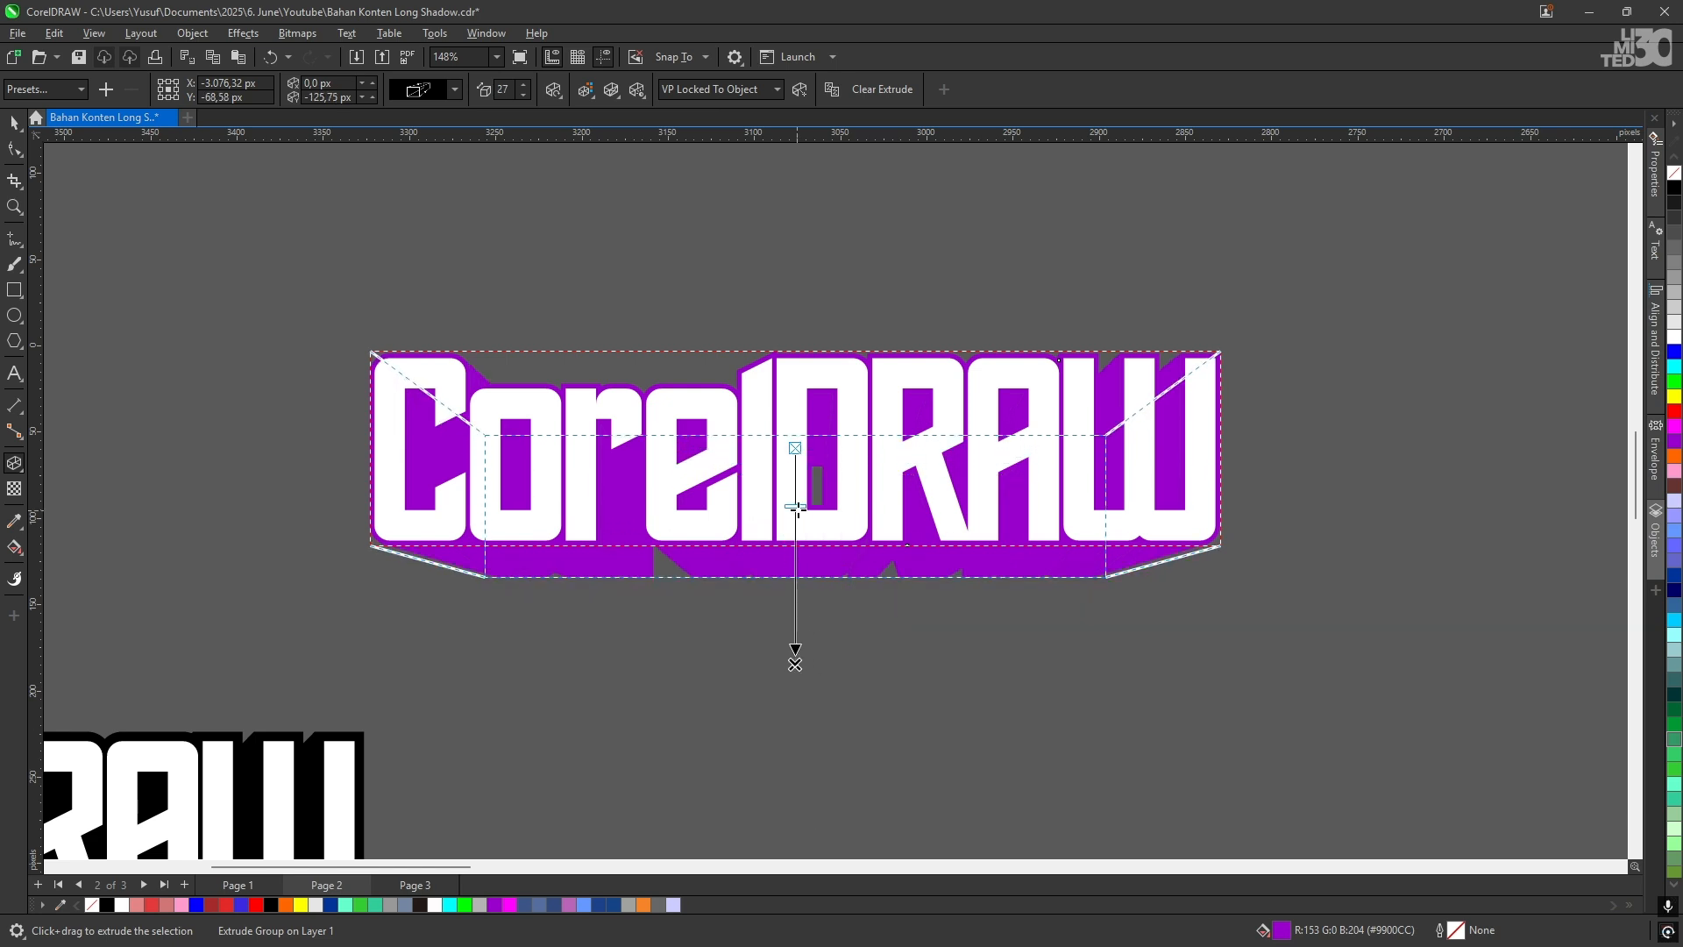
pyautogui.moveTo(800, 546); pyautogui.dragTo(799, 566)
pyautogui.moveTo(795, 665); pyautogui.dragTo(795, 744)
pyautogui.moveTo(795, 602); pyautogui.dragTo(796, 533)
pyautogui.moveTo(795, 742); pyautogui.dragTo(796, 709)
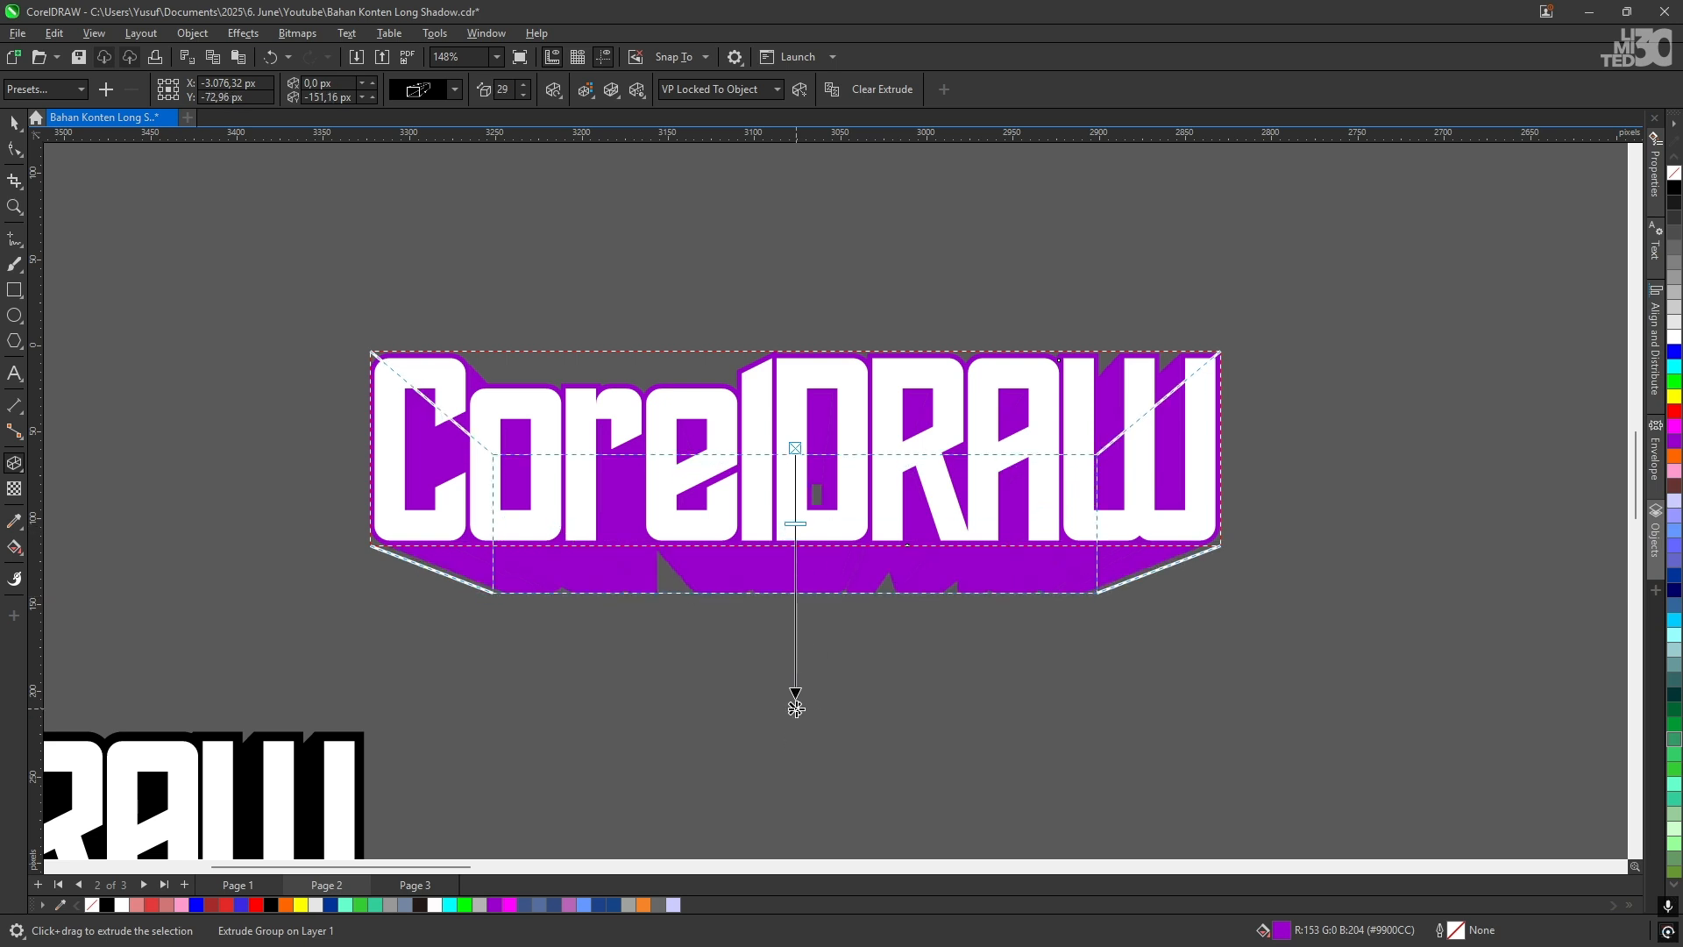
# Step: Change the purple extrusion from the tapered type to the parallel type extending toward the back
pyautogui.scroll(1, 749, 492)
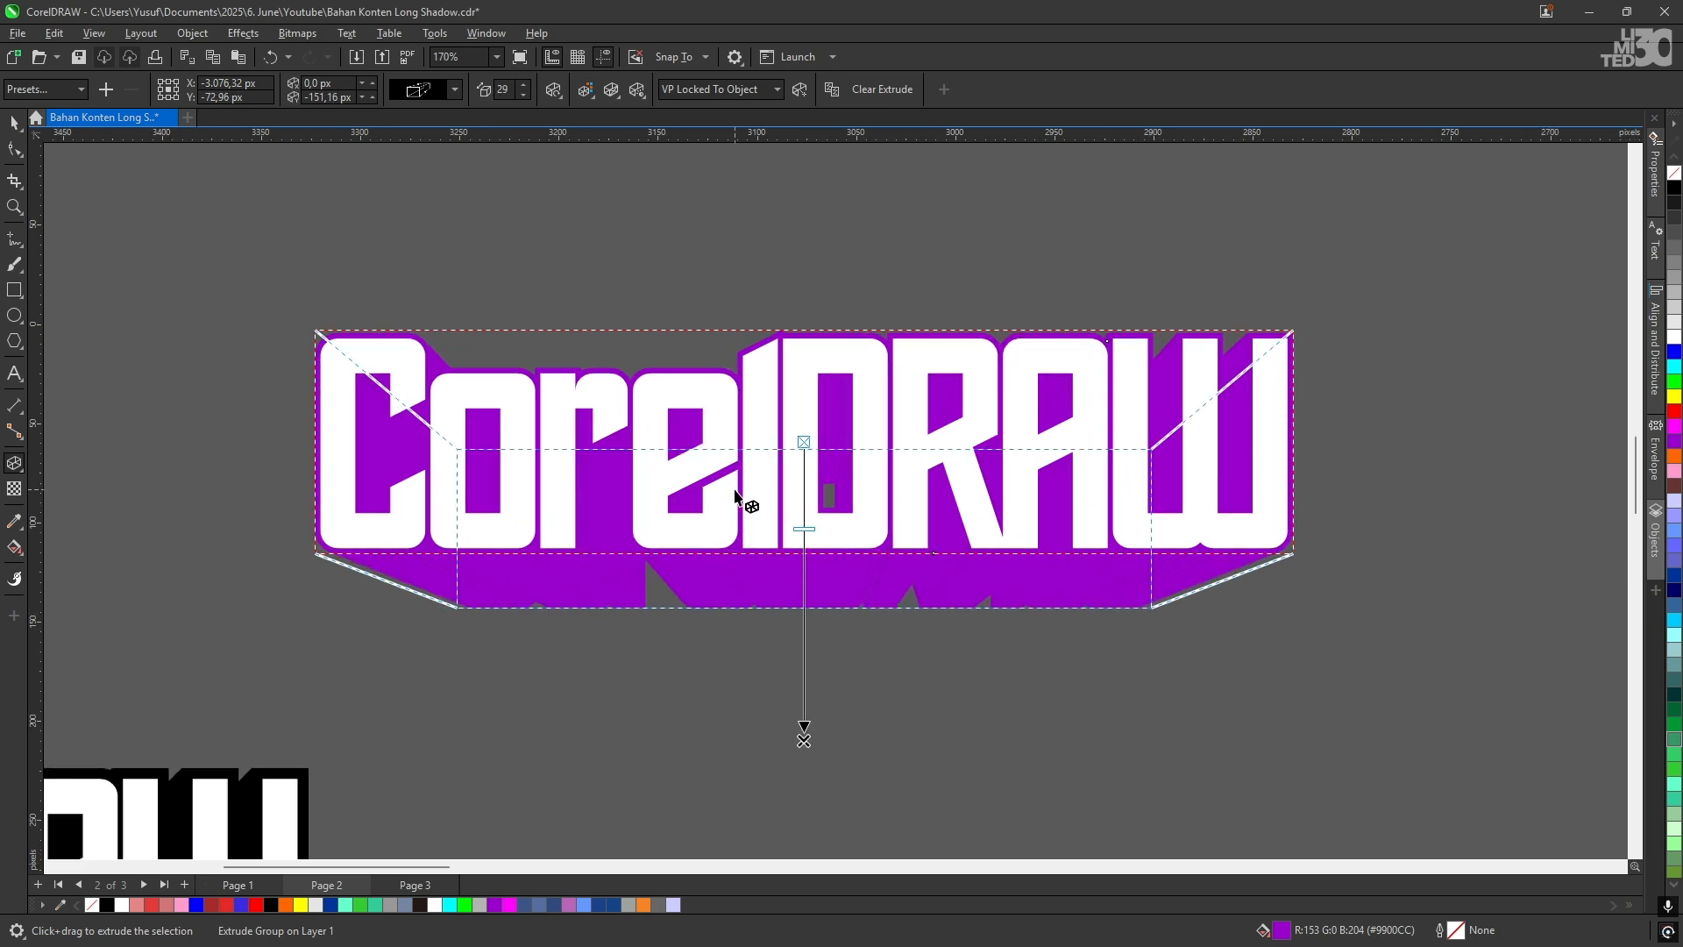
pyautogui.click(457, 89)
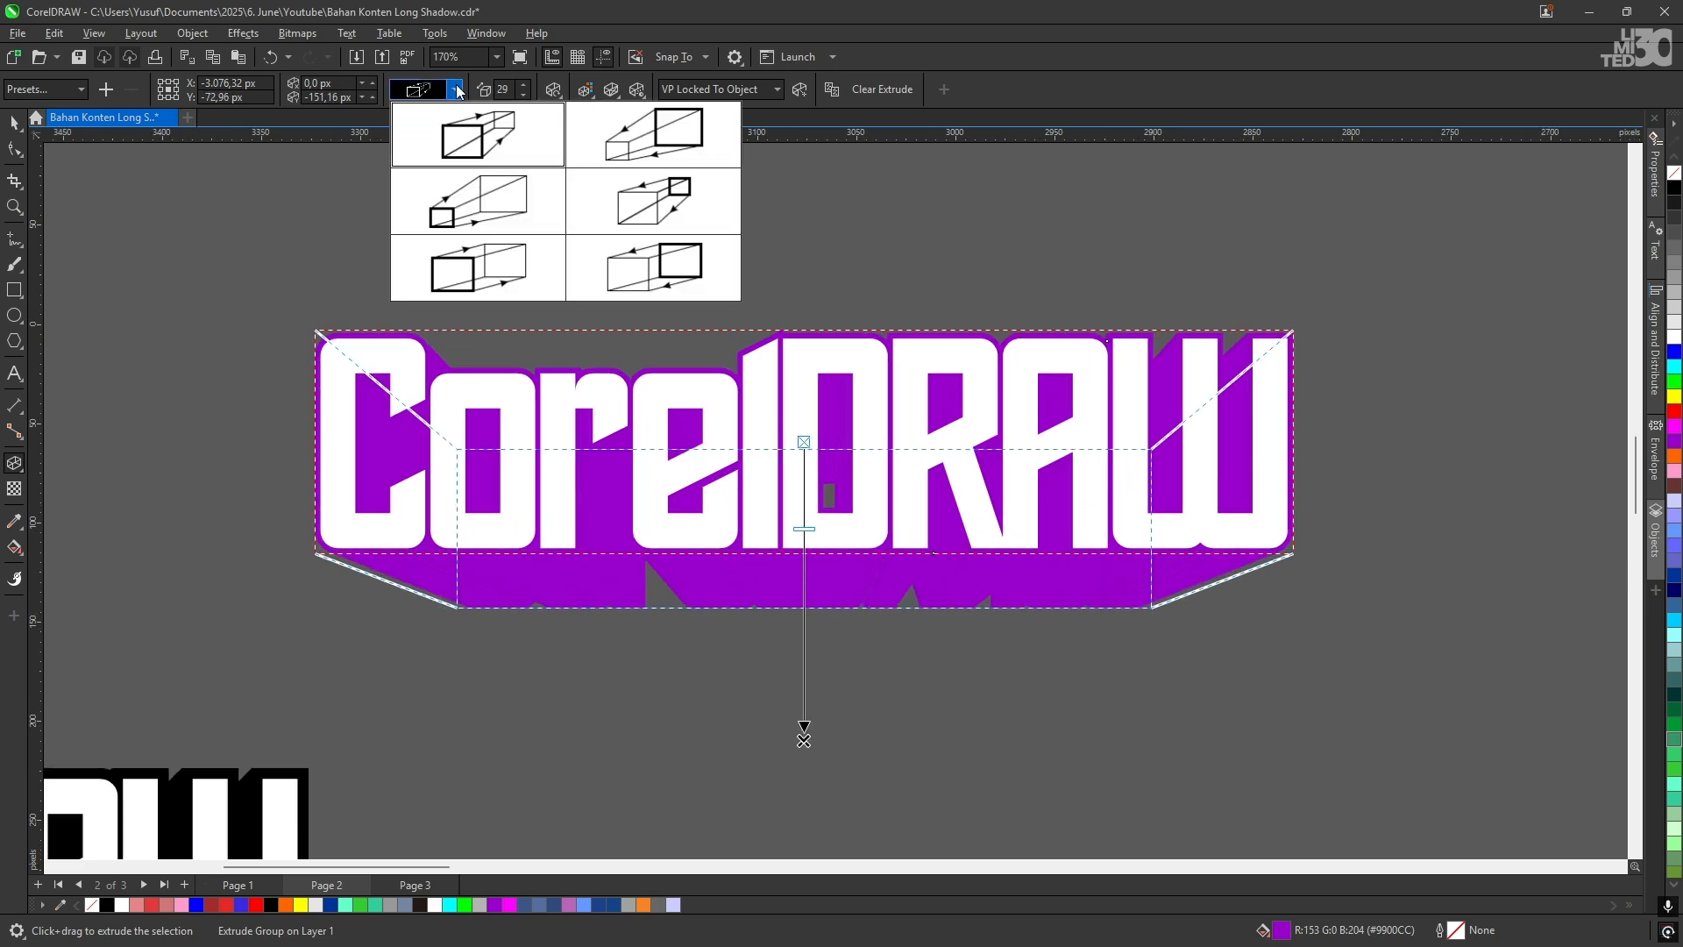
pyautogui.click(483, 272)
pyautogui.scroll(-2, 736, 614)
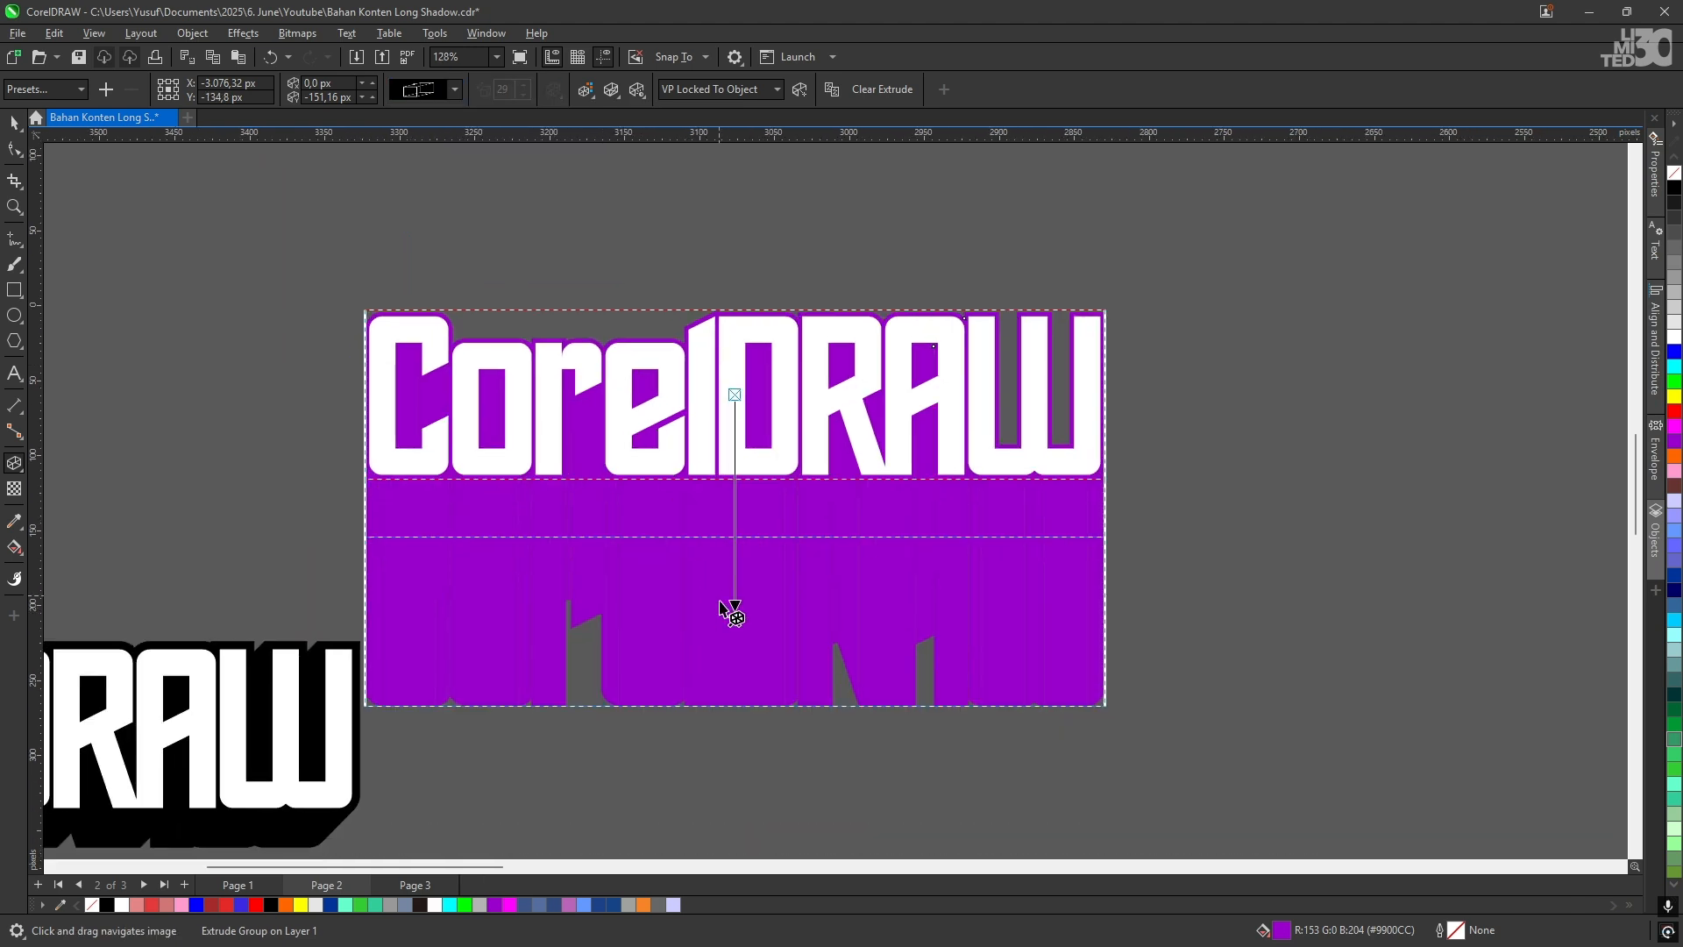
pyautogui.scroll(-3, 730, 614)
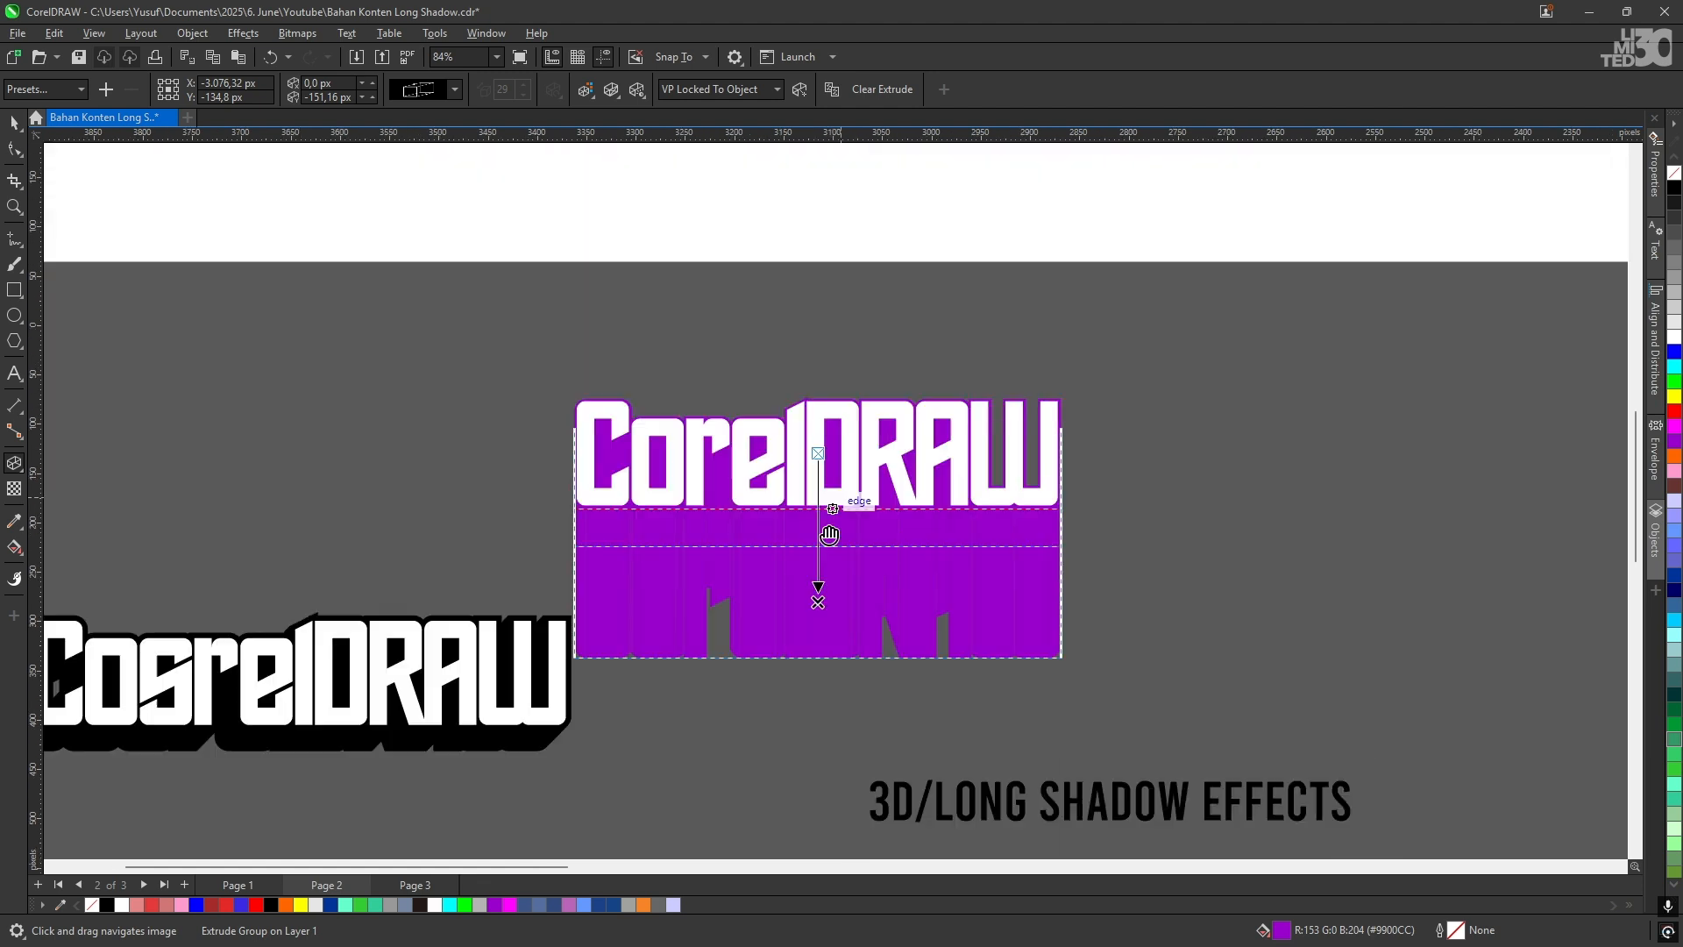
pyautogui.scroll(2, 829, 534)
# Step: Shorten and slant the parallel extrusion down and to the left, with its vanishing point at about -12.71 px, -26.3 px
pyautogui.moveTo(789, 687); pyautogui.dragTo(772, 516)
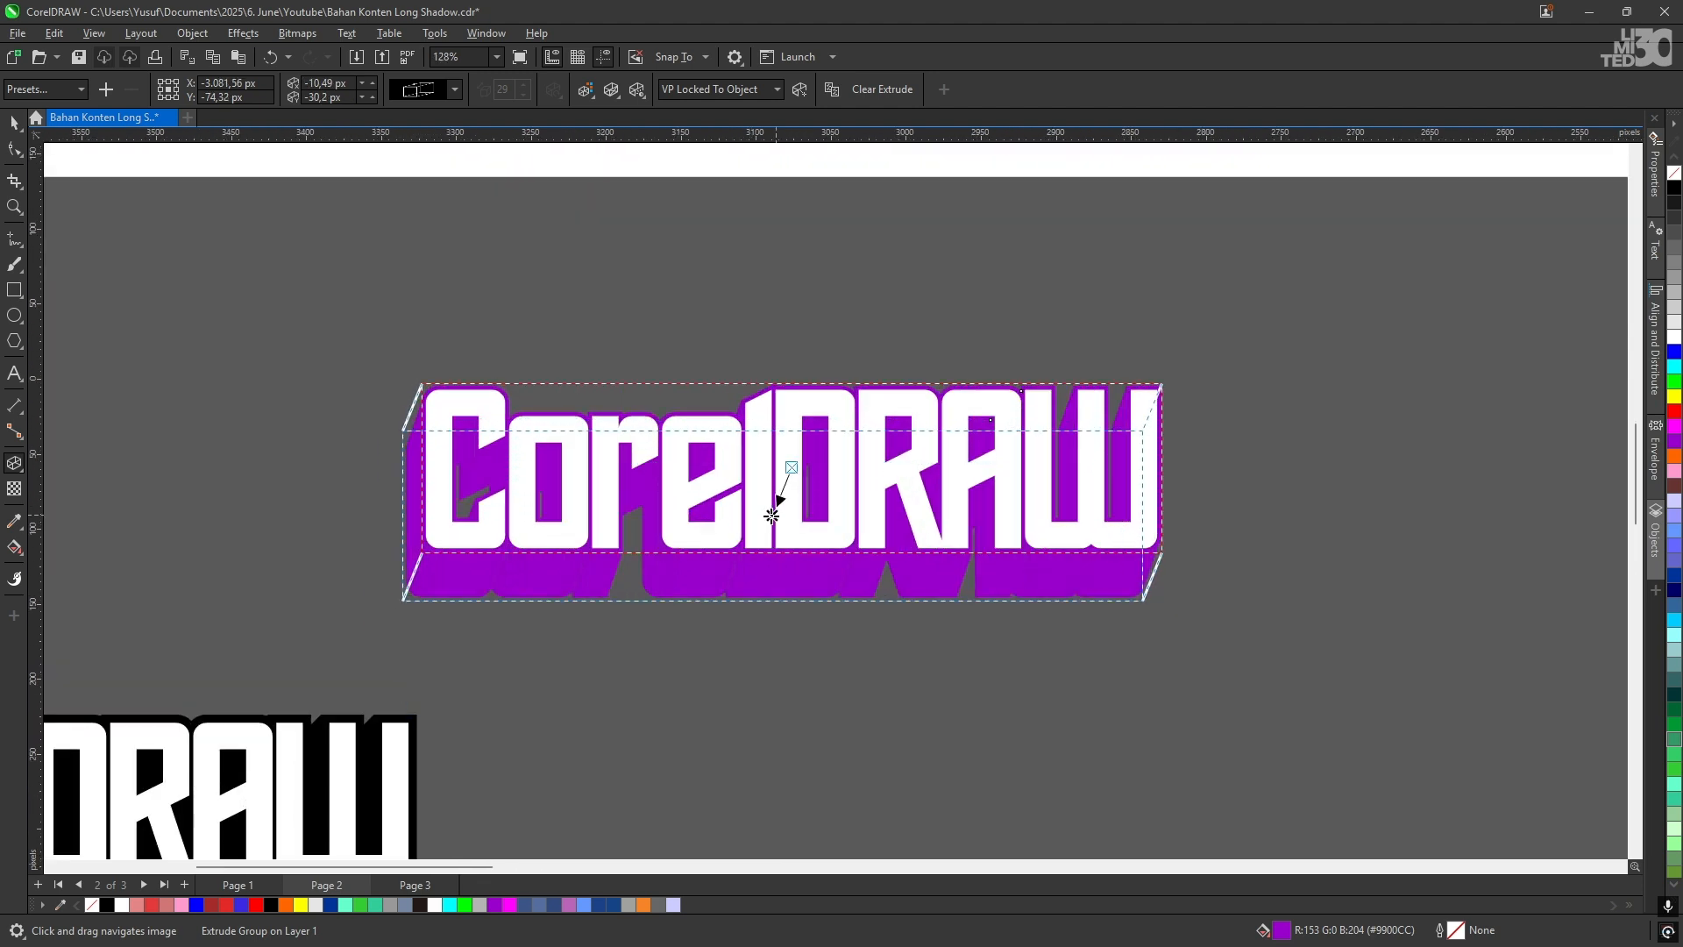
pyautogui.scroll(2, 771, 515)
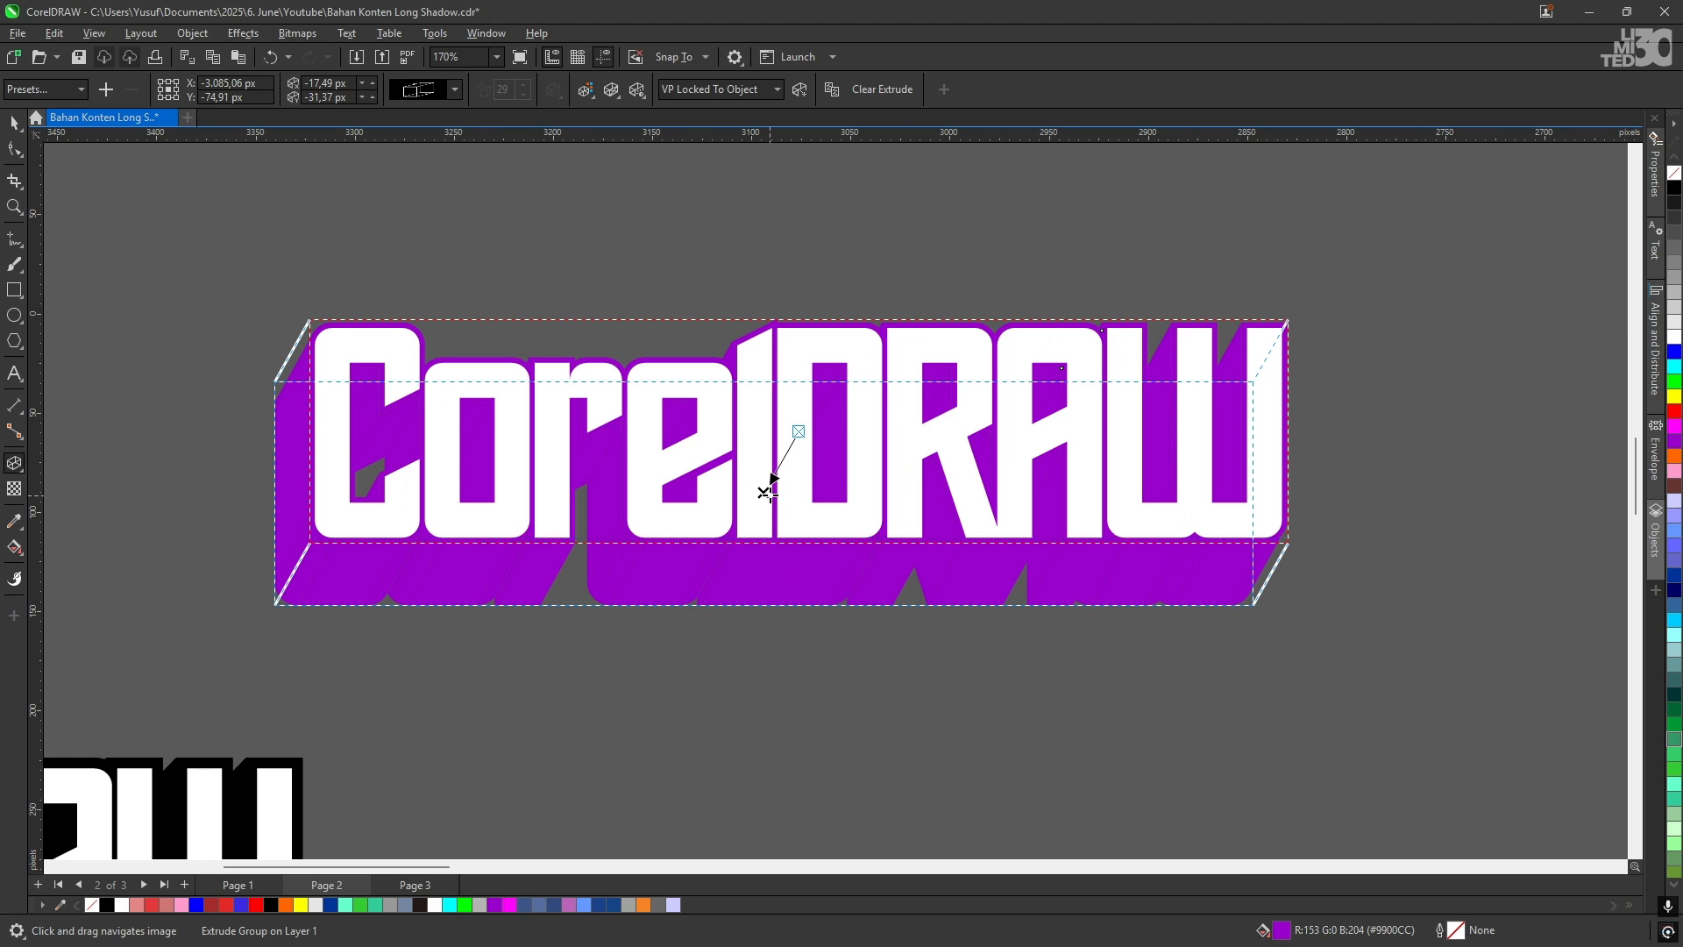
pyautogui.moveTo(765, 493); pyautogui.dragTo(775, 484)
pyautogui.moveTo(736, 563); pyautogui.dragTo(926, 557)
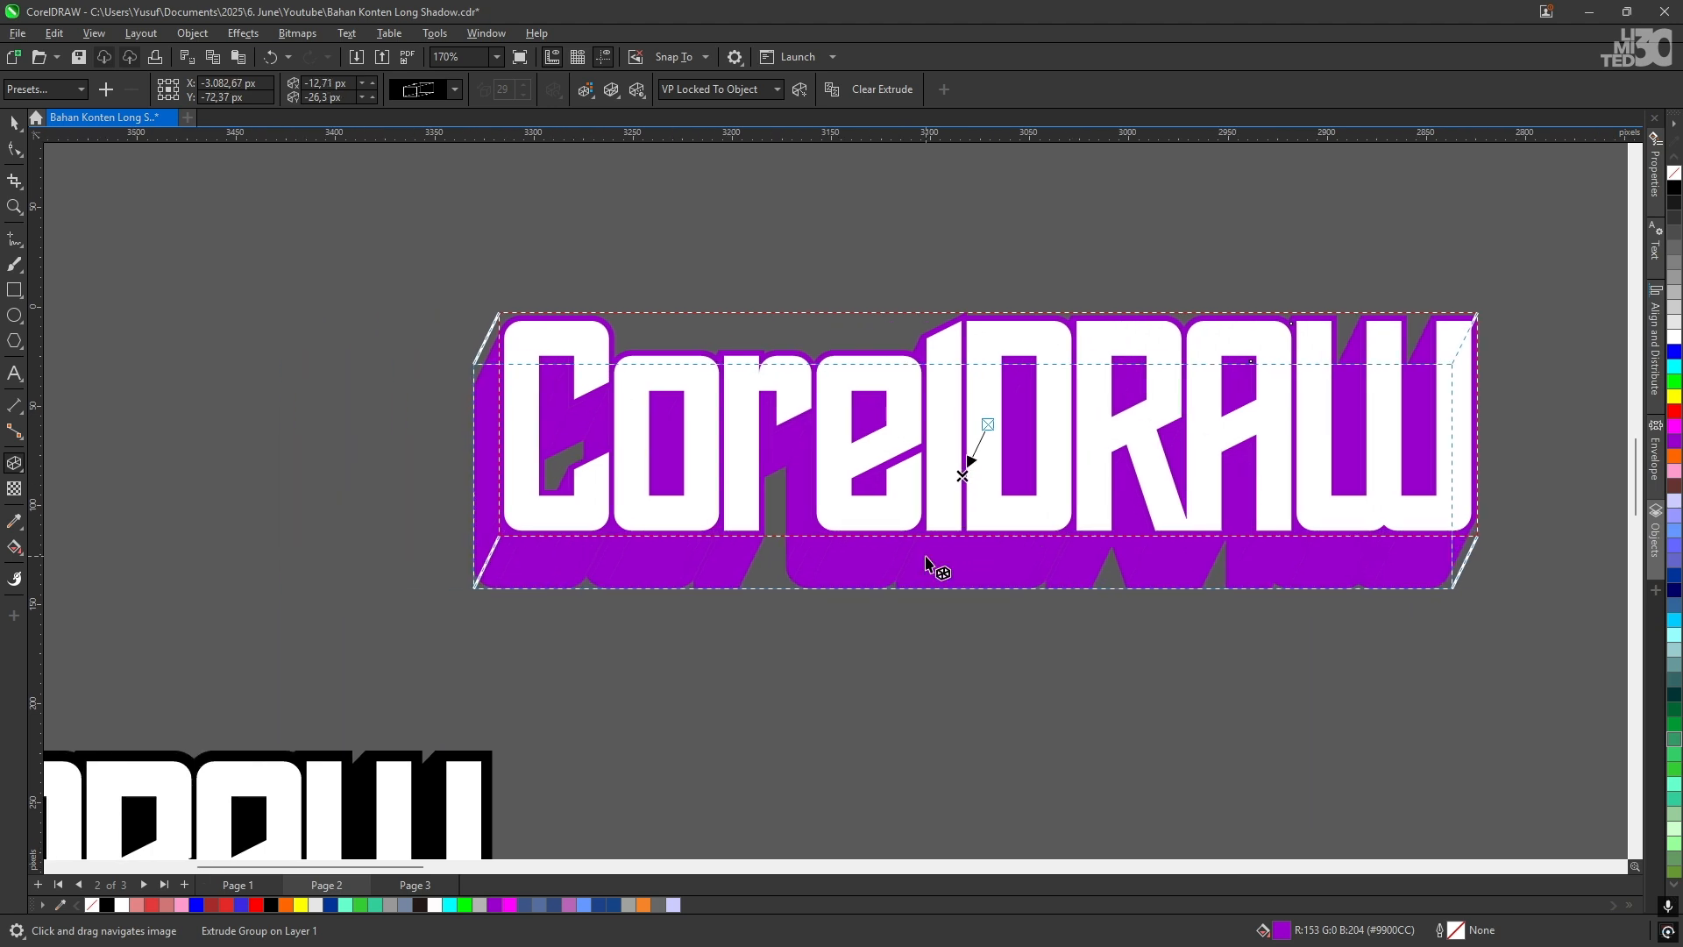
pyautogui.scroll(4, 608, 582)
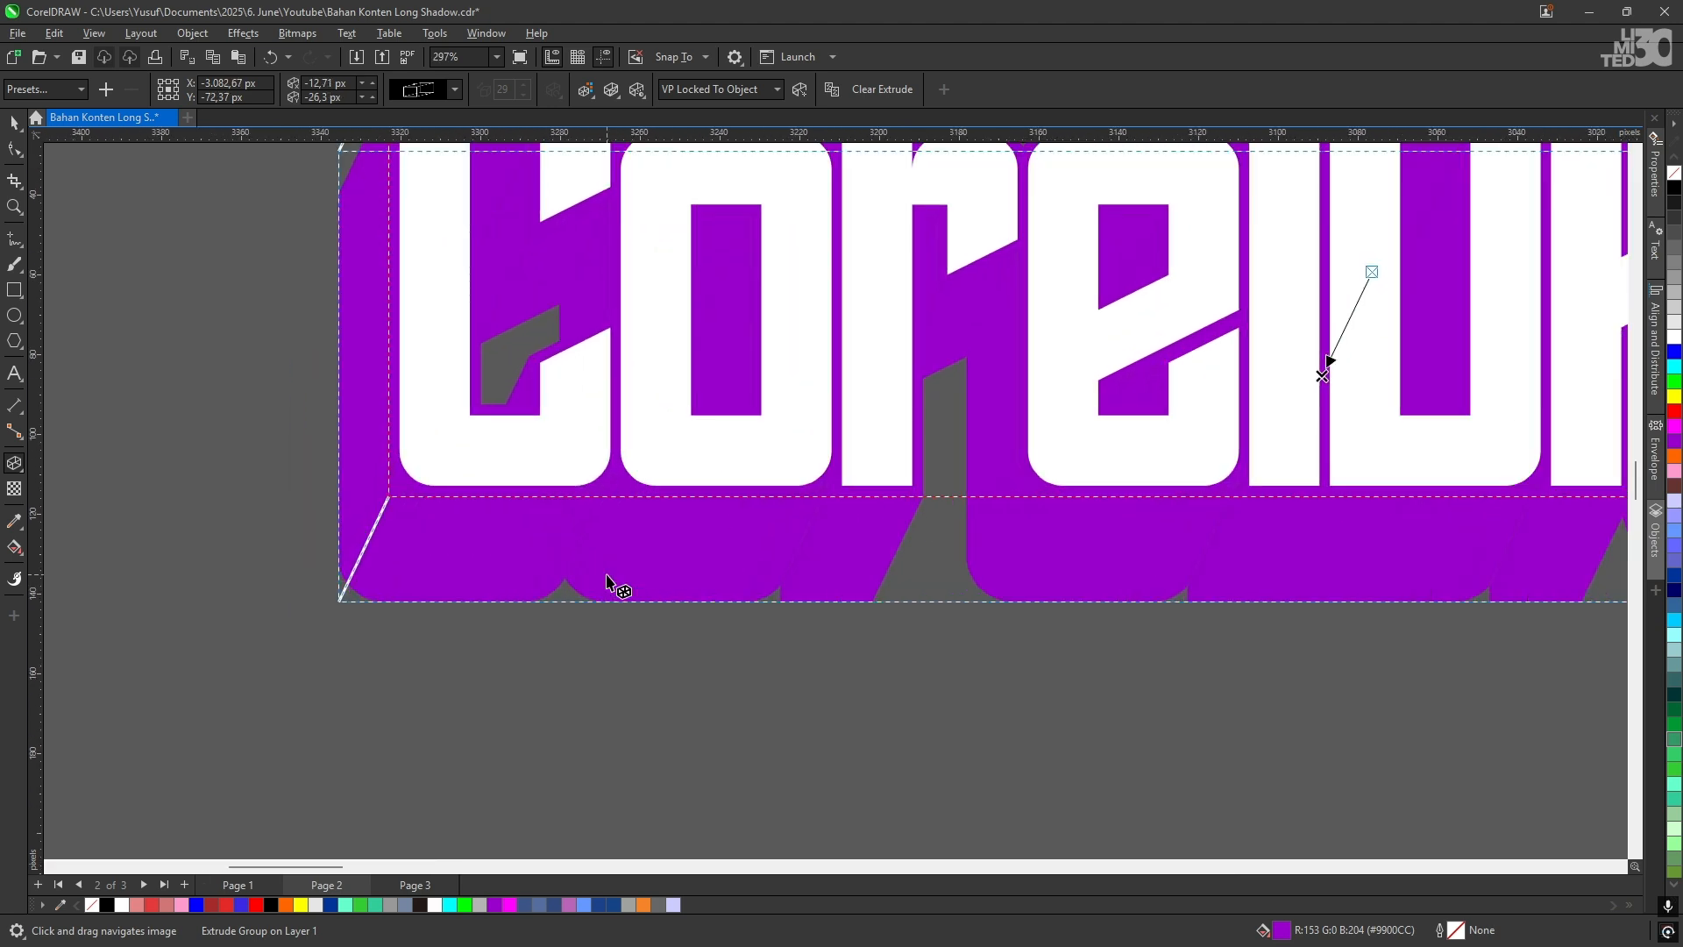
pyautogui.scroll(7, 608, 581)
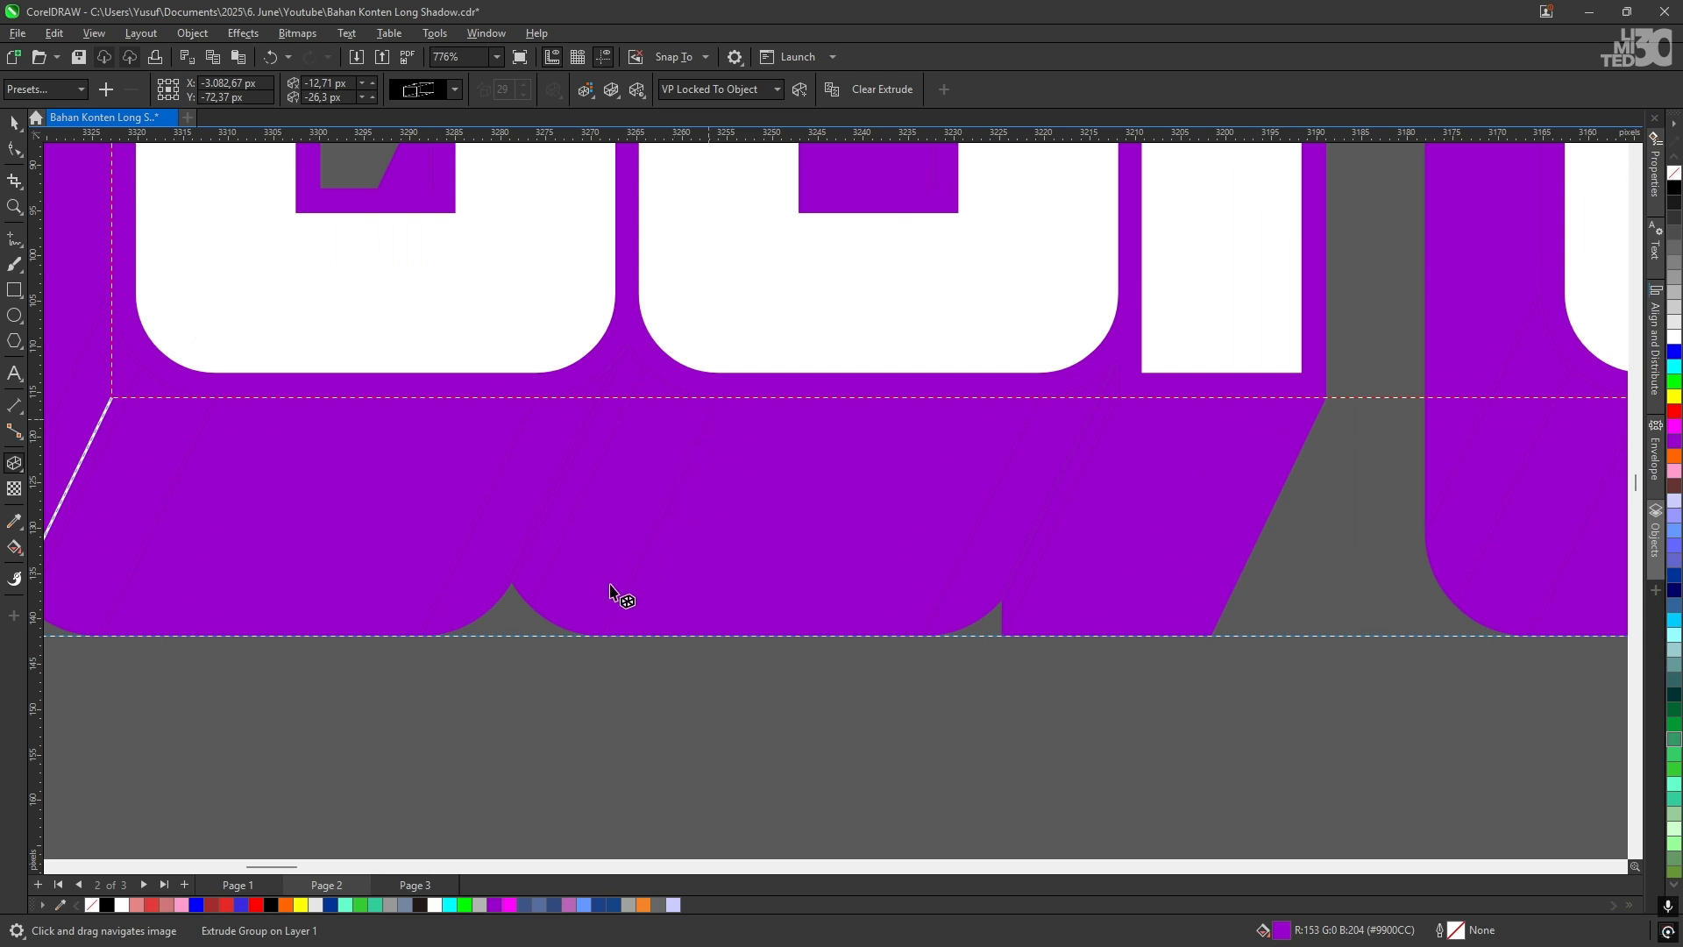
# Step: Examine the slanted parallel extrusion along the letters' lower edges and across the complete purple lettering
pyautogui.scroll(-4, 825, 481)
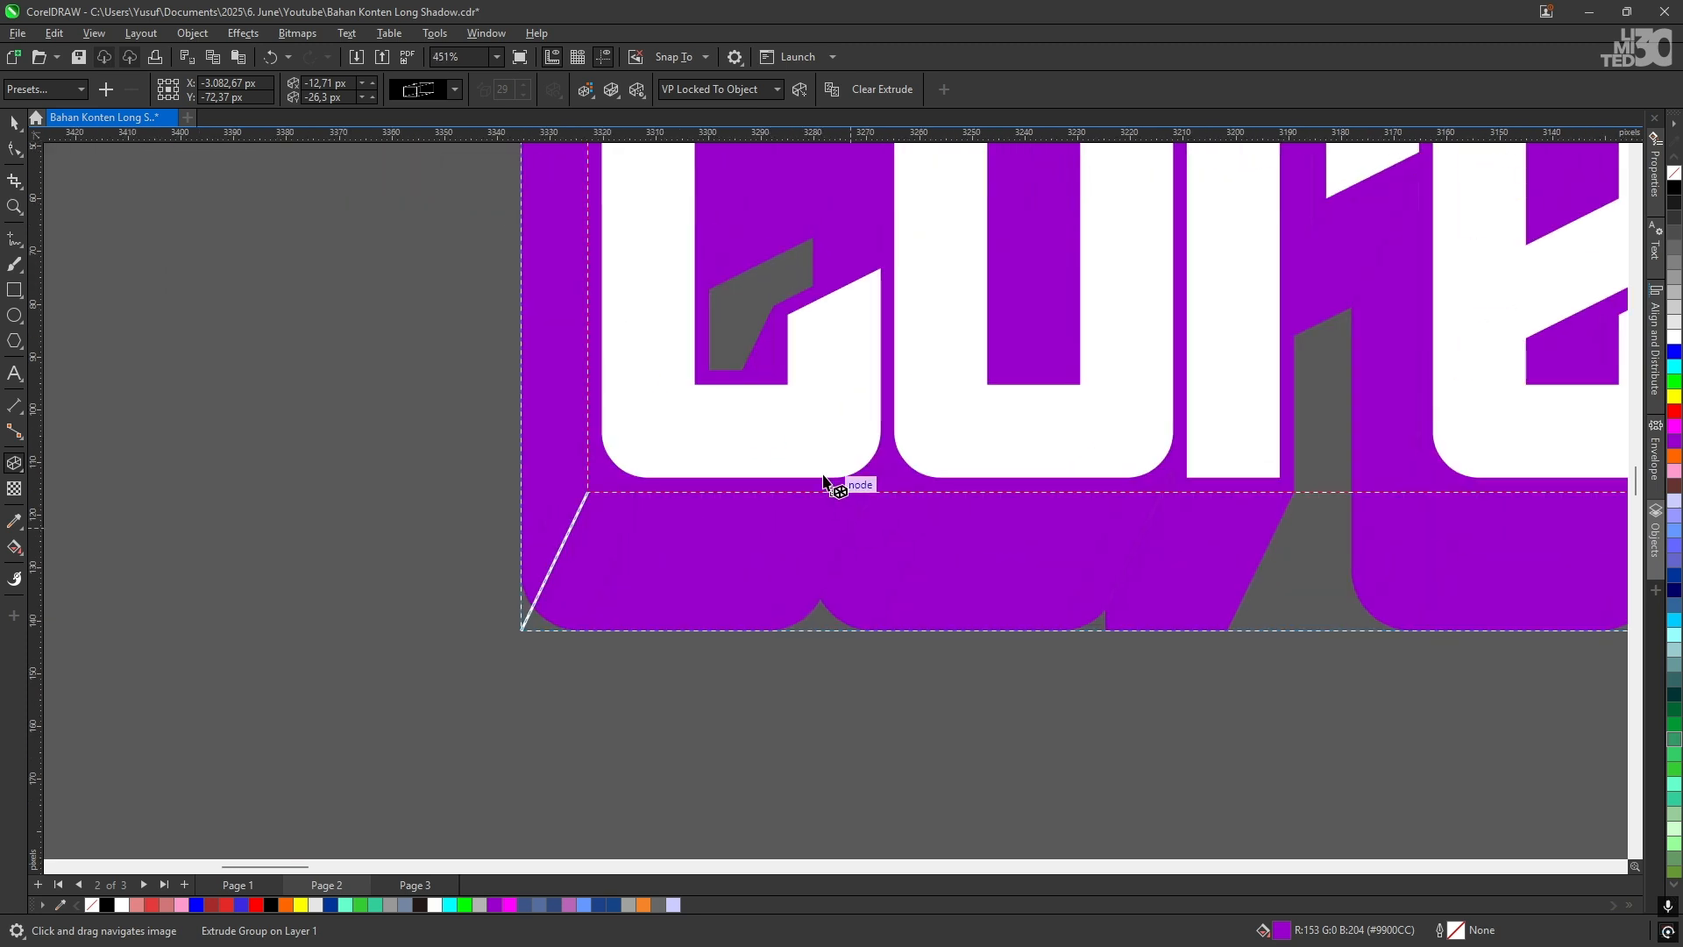
pyautogui.scroll(4, 823, 478)
pyautogui.scroll(-4, 883, 489)
pyautogui.moveTo(883, 489); pyautogui.dragTo(694, 518)
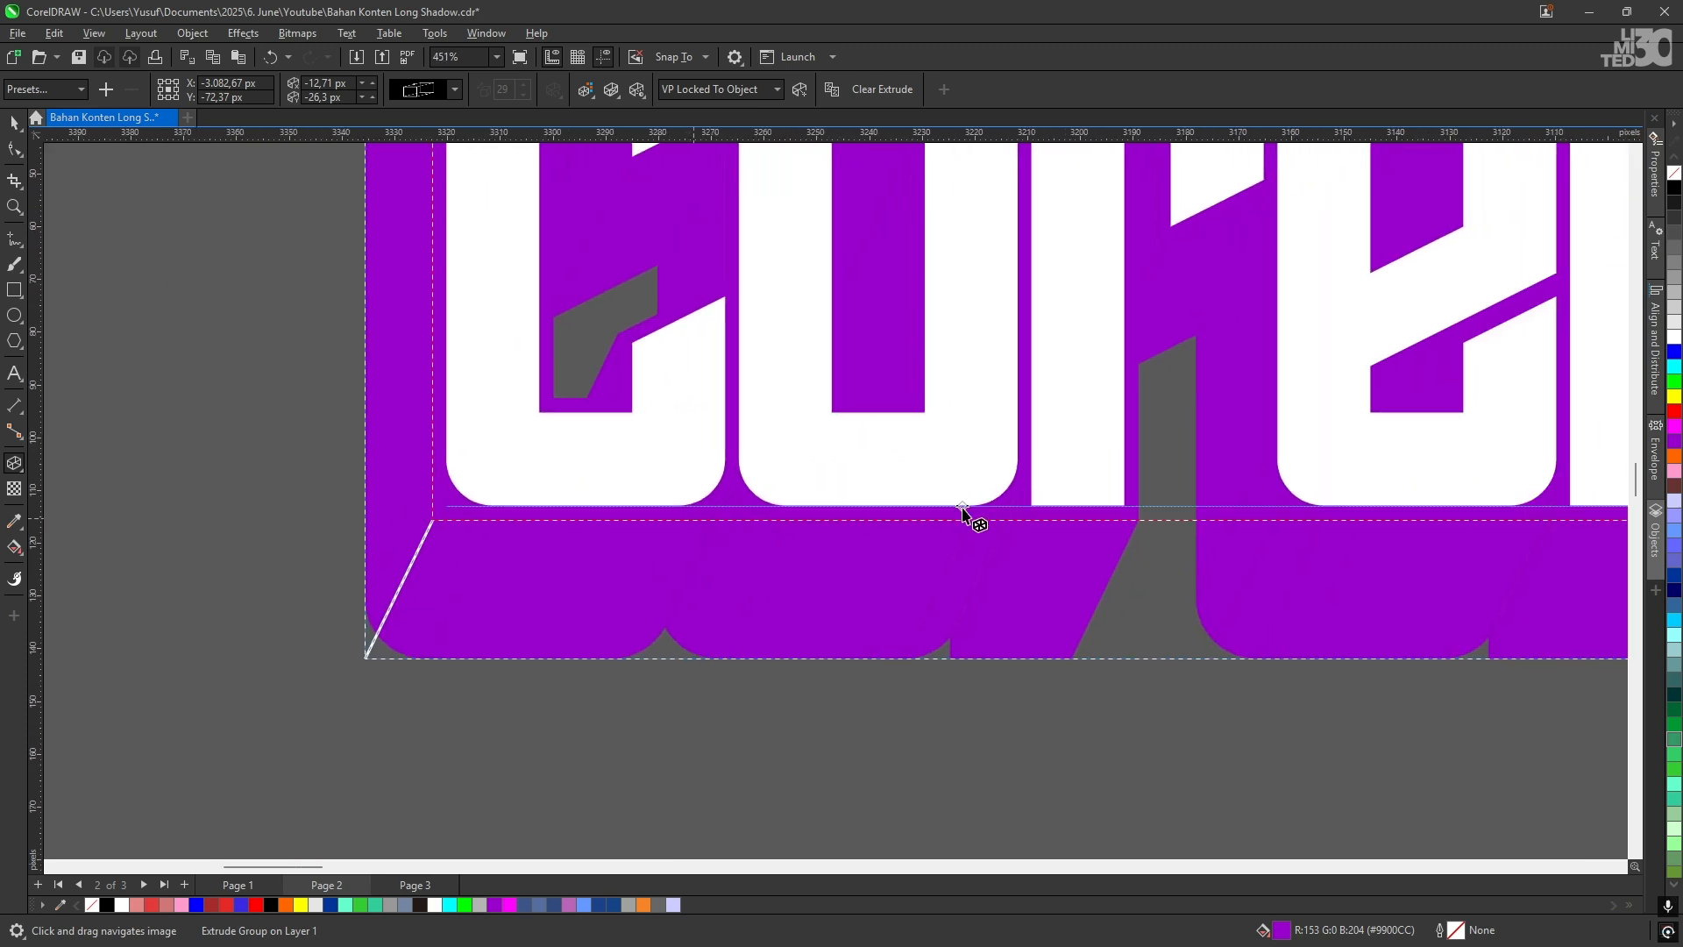
pyautogui.scroll(-2, 963, 514)
pyautogui.moveTo(963, 514); pyautogui.dragTo(672, 559)
pyautogui.press('space')
pyautogui.click(836, 760)
pyautogui.scroll(-3, 833, 660)
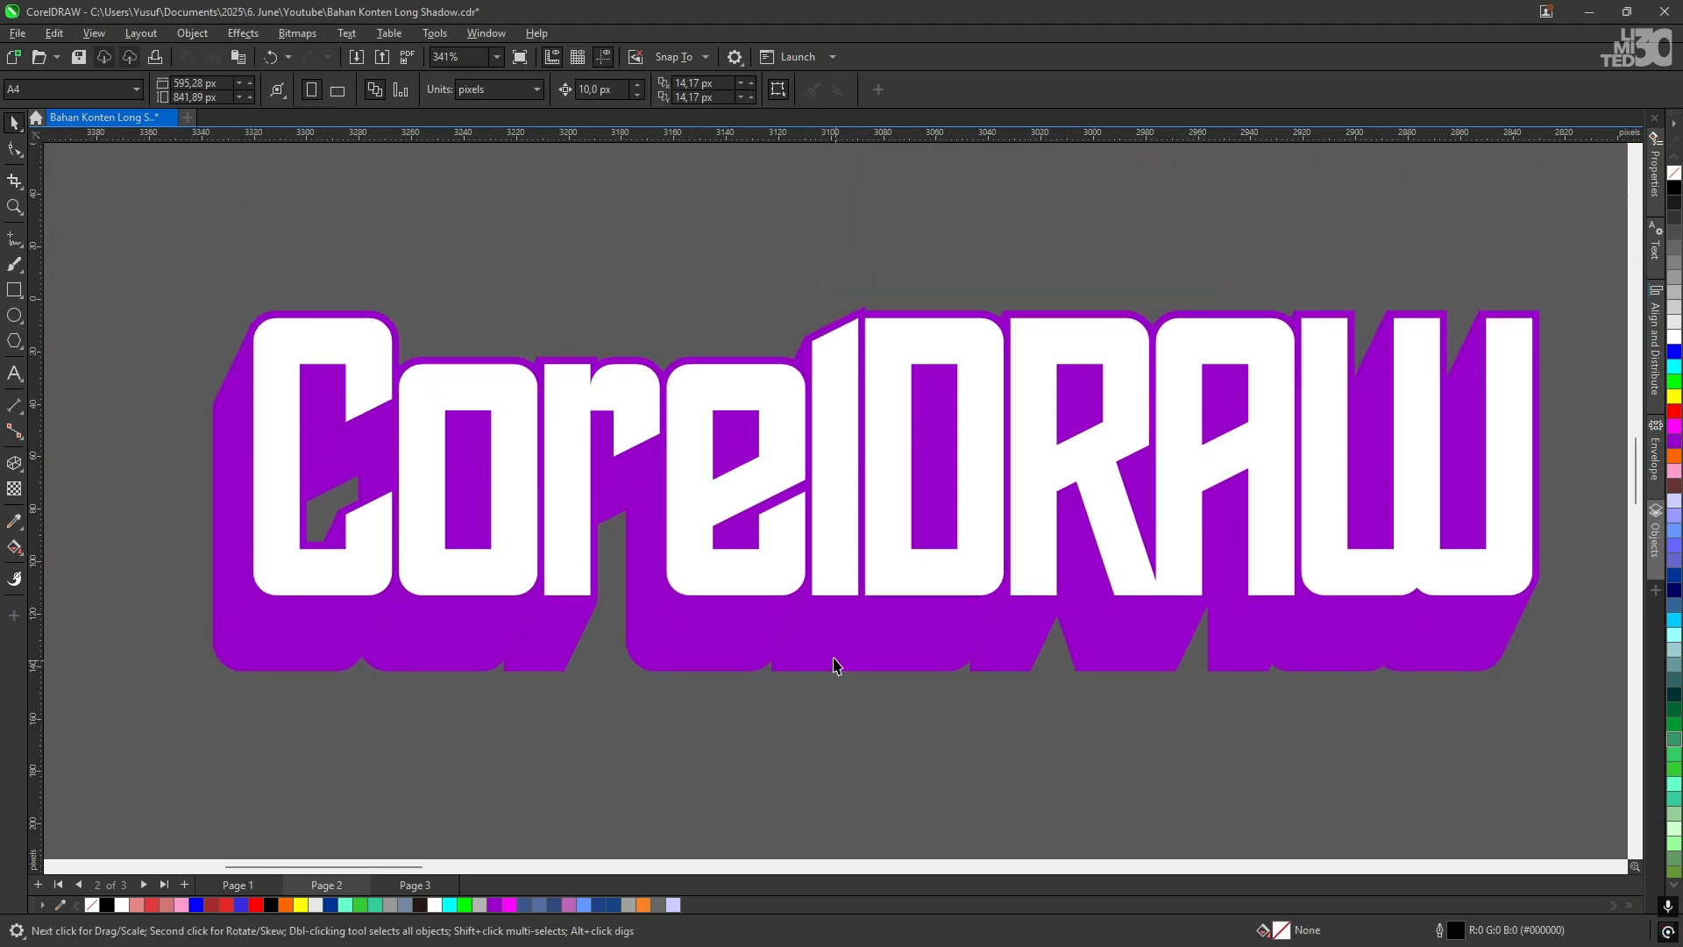
pyautogui.scroll(-4, 706, 639)
pyautogui.moveTo(713, 631); pyautogui.dragTo(747, 607)
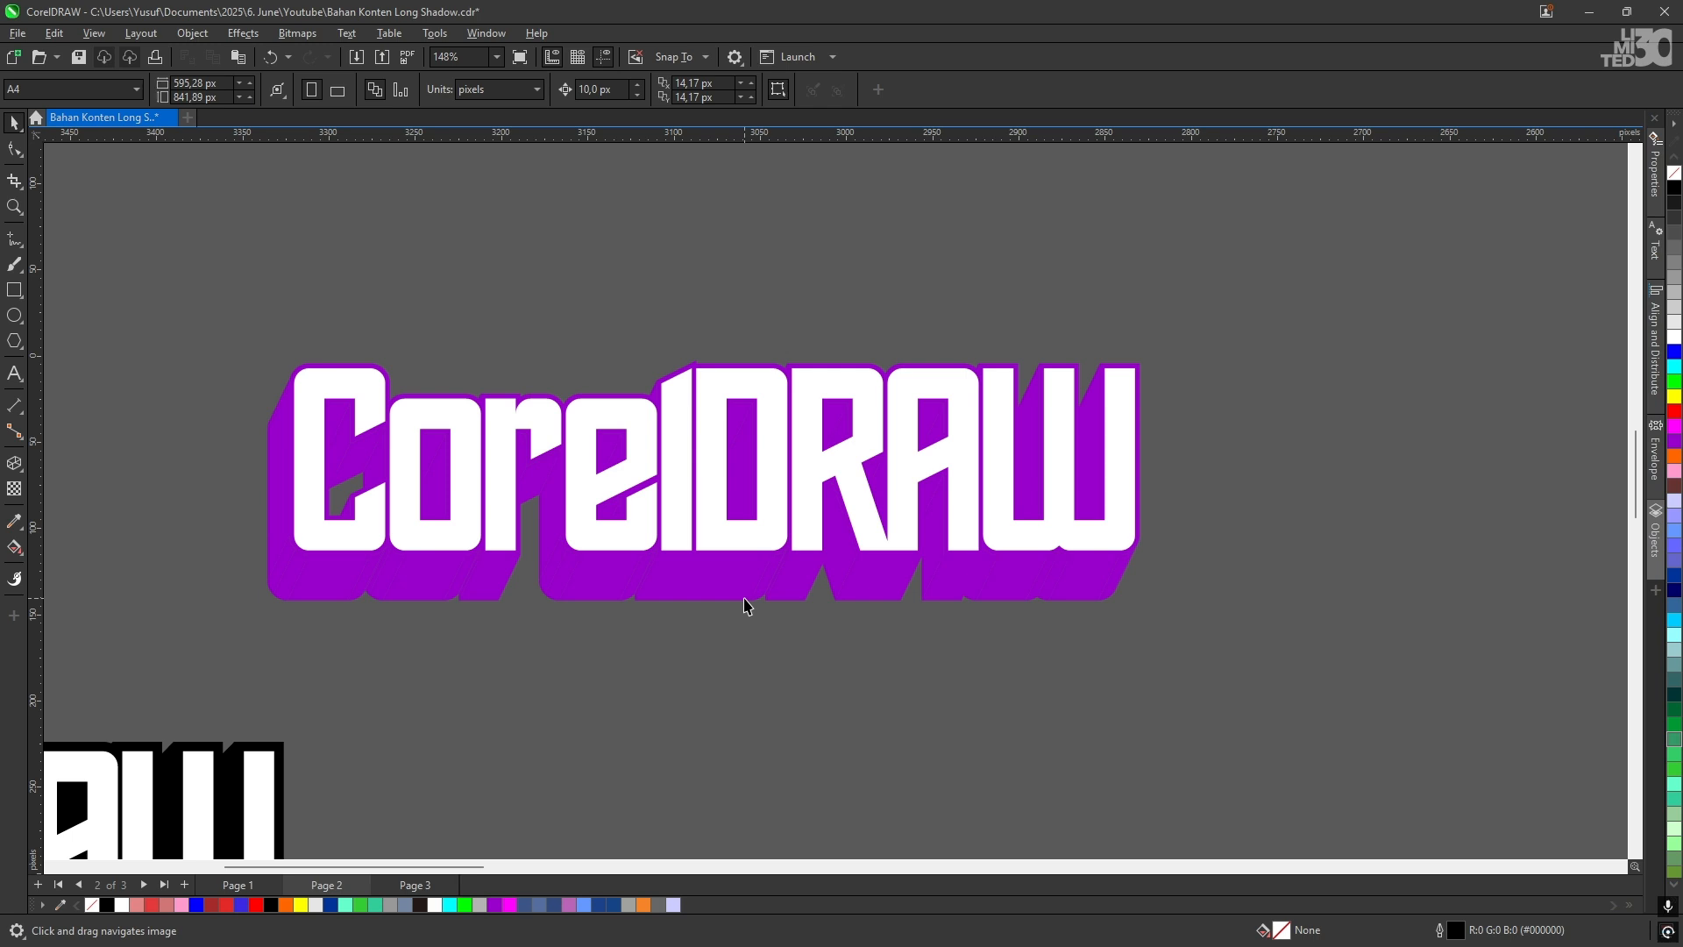
pyautogui.moveTo(747, 607); pyautogui.dragTo(762, 572)
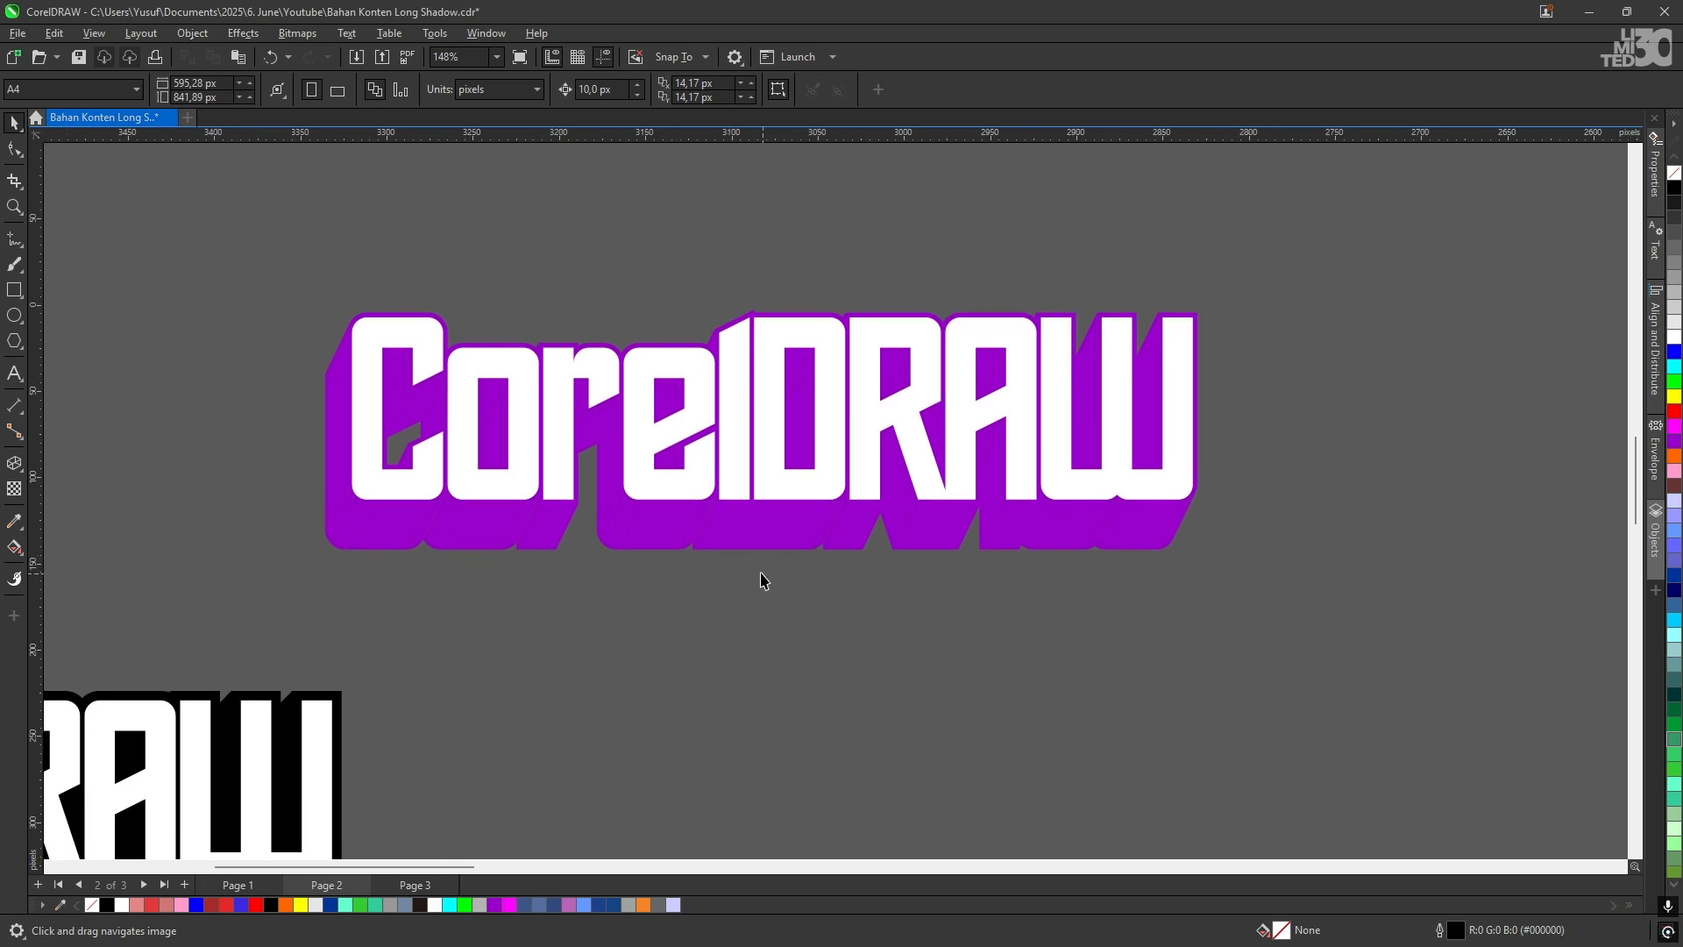
# Step: Duplicate the white lettering with its purple extrusion, placing the copy below and to the right of the original
pyautogui.moveTo(594, 501); pyautogui.dragTo(455, 498)
pyautogui.scroll(-1, 627, 598)
pyautogui.scroll(-3, 394, 474)
pyautogui.moveTo(232, 363); pyautogui.dragTo(884, 552)
pyautogui.moveTo(728, 456); pyautogui.dragTo(952, 590)
pyautogui.rightClick(952, 590)
pyautogui.click(1057, 573)
# Step: Try moving the duplicate's purple extrusion slightly downward, and undo each move
pyautogui.scroll(4, 803, 629)
pyautogui.moveTo(803, 633); pyautogui.dragTo(805, 661)
pyautogui.hotkey('ctrl', 'z')
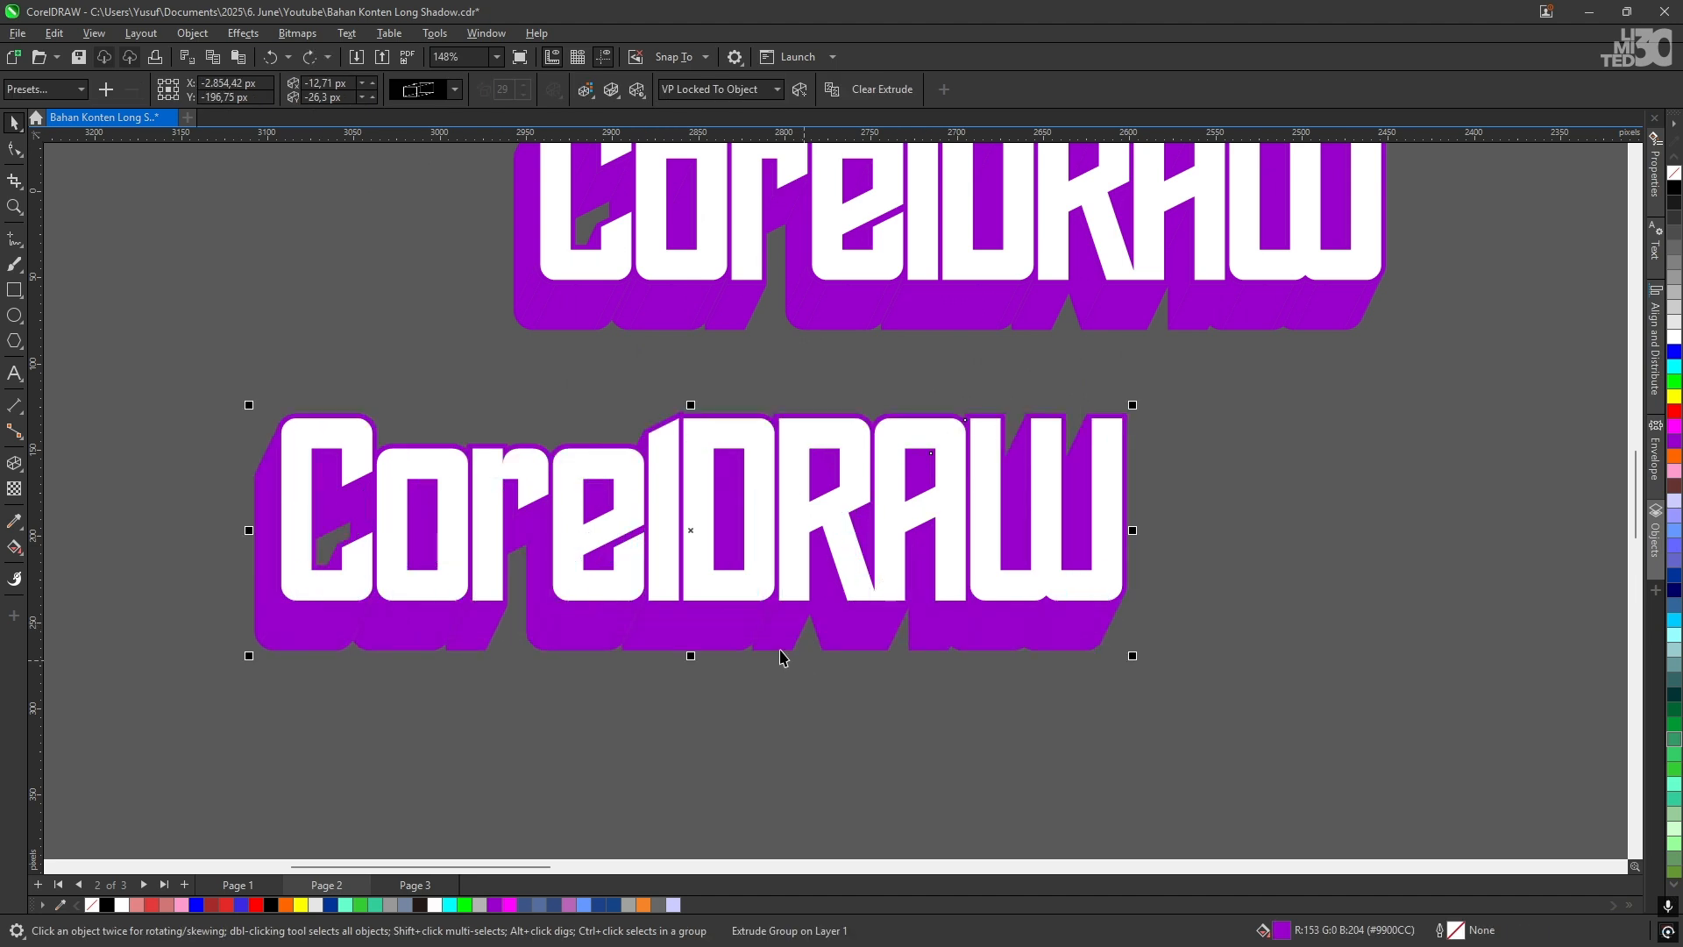
pyautogui.click(694, 750)
pyautogui.moveTo(721, 645); pyautogui.dragTo(730, 675)
pyautogui.hotkey('ctrl', 'z')
pyautogui.scroll(4, 680, 686)
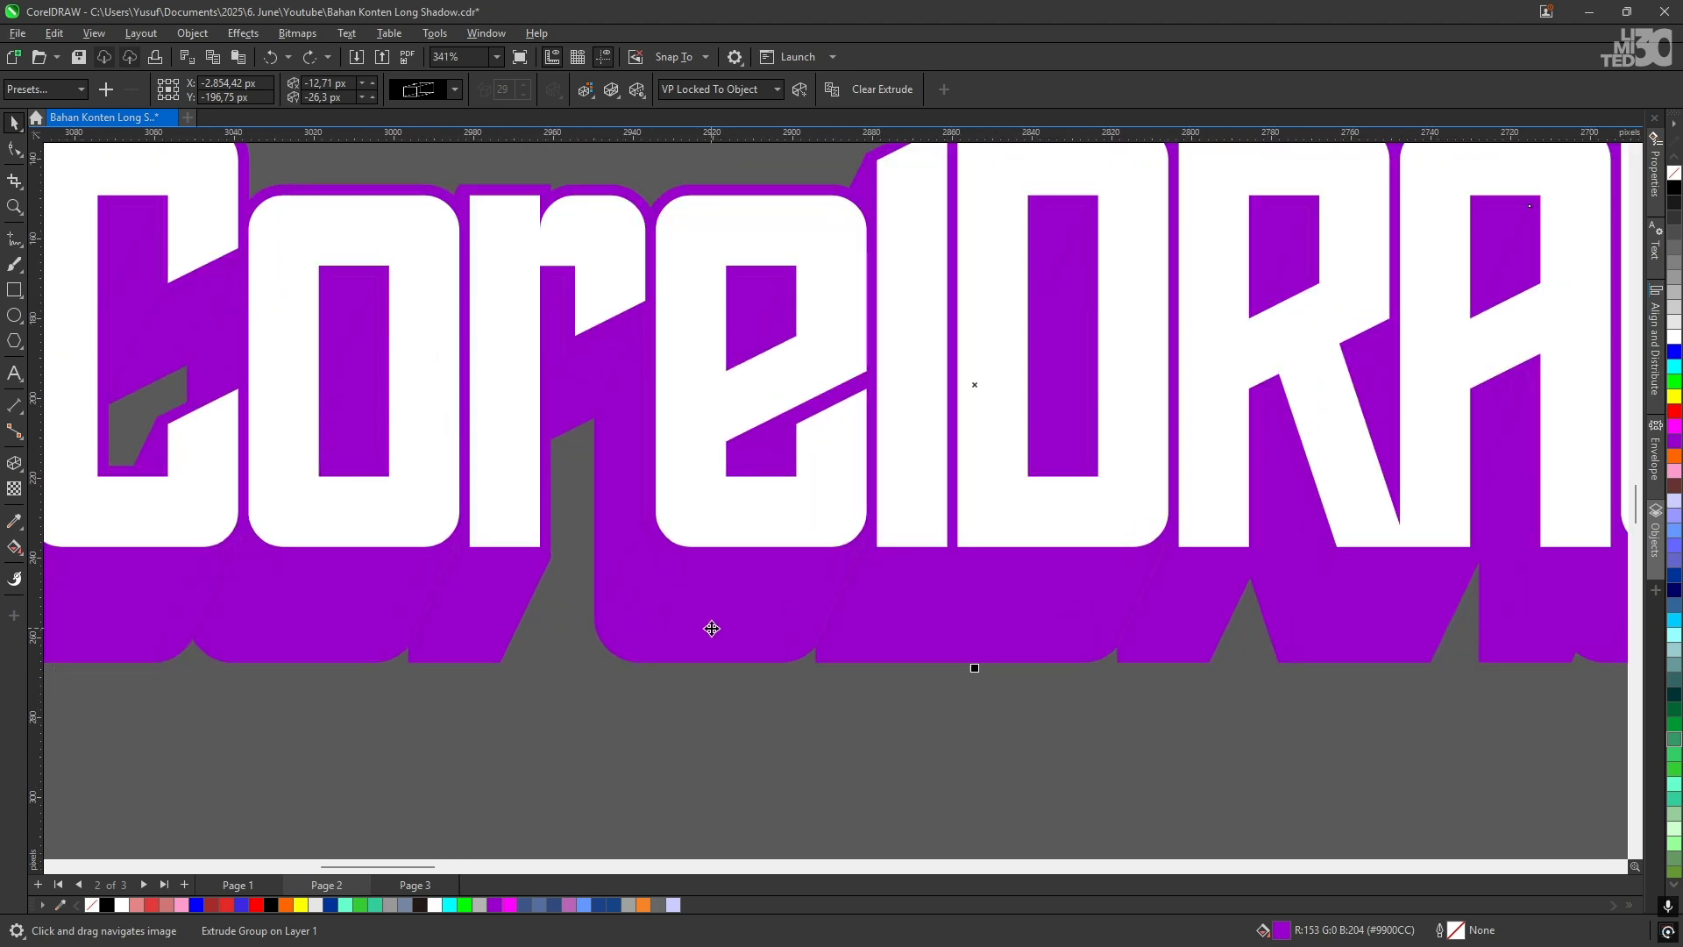
pyautogui.moveTo(706, 654); pyautogui.dragTo(686, 692)
pyautogui.hotkey('ctrl', 'z')
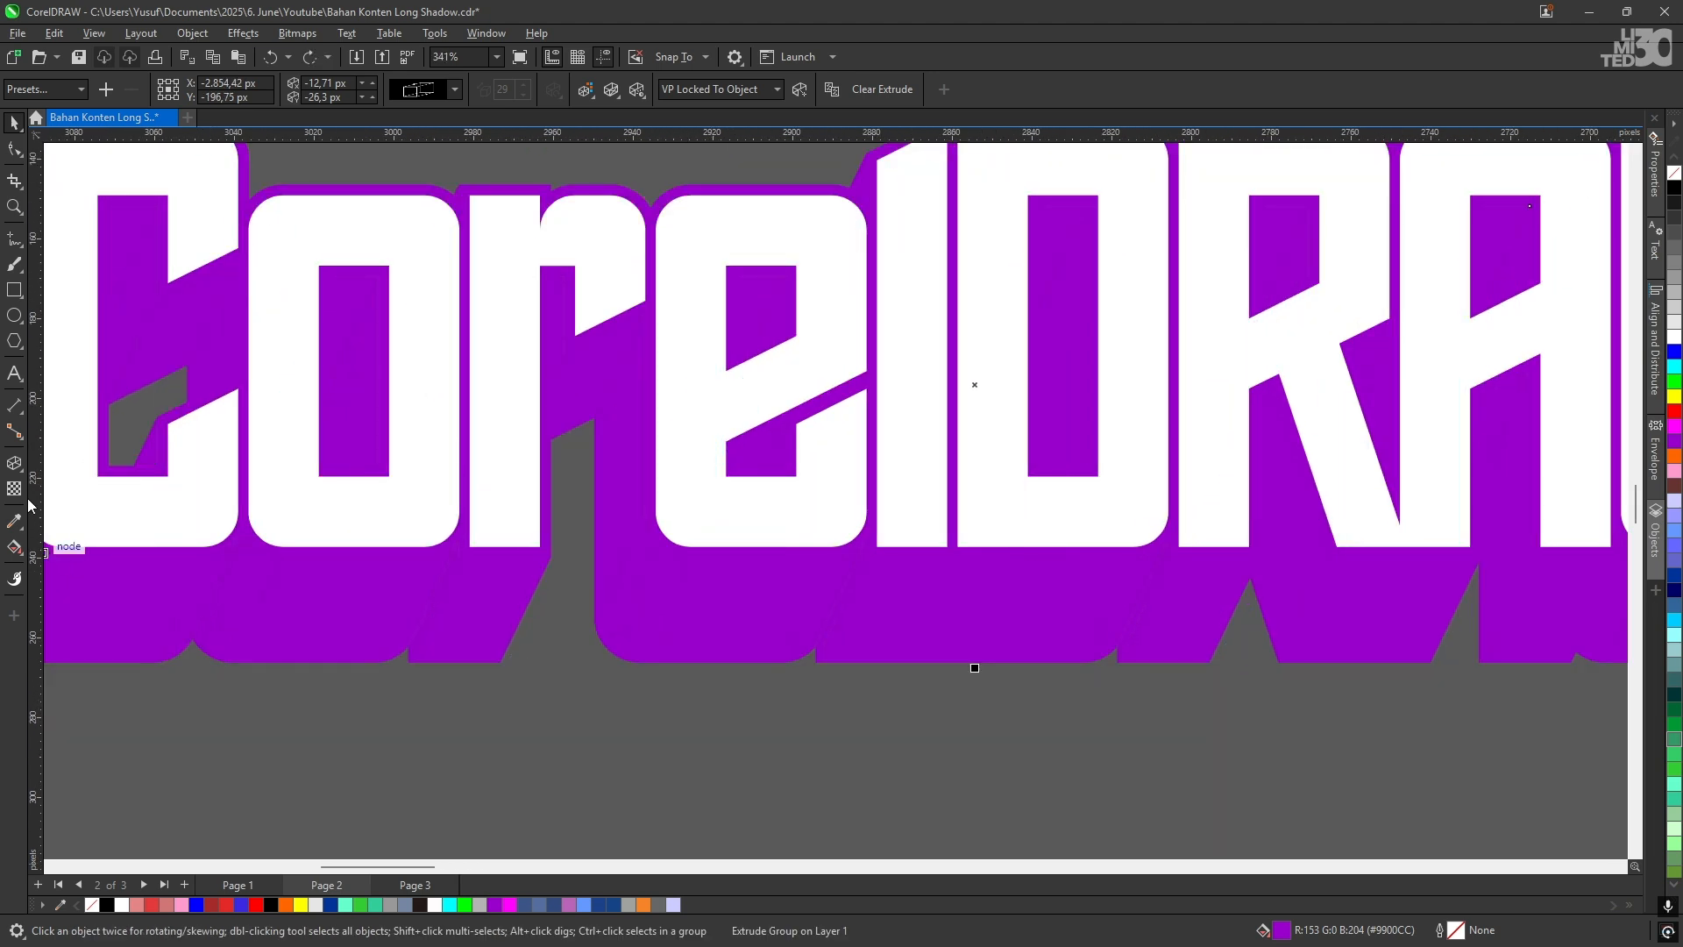
# Step: Delete the white CorelDRAW text from the duplicate, keeping only its purple contour and extrusion
pyautogui.click(18, 464)
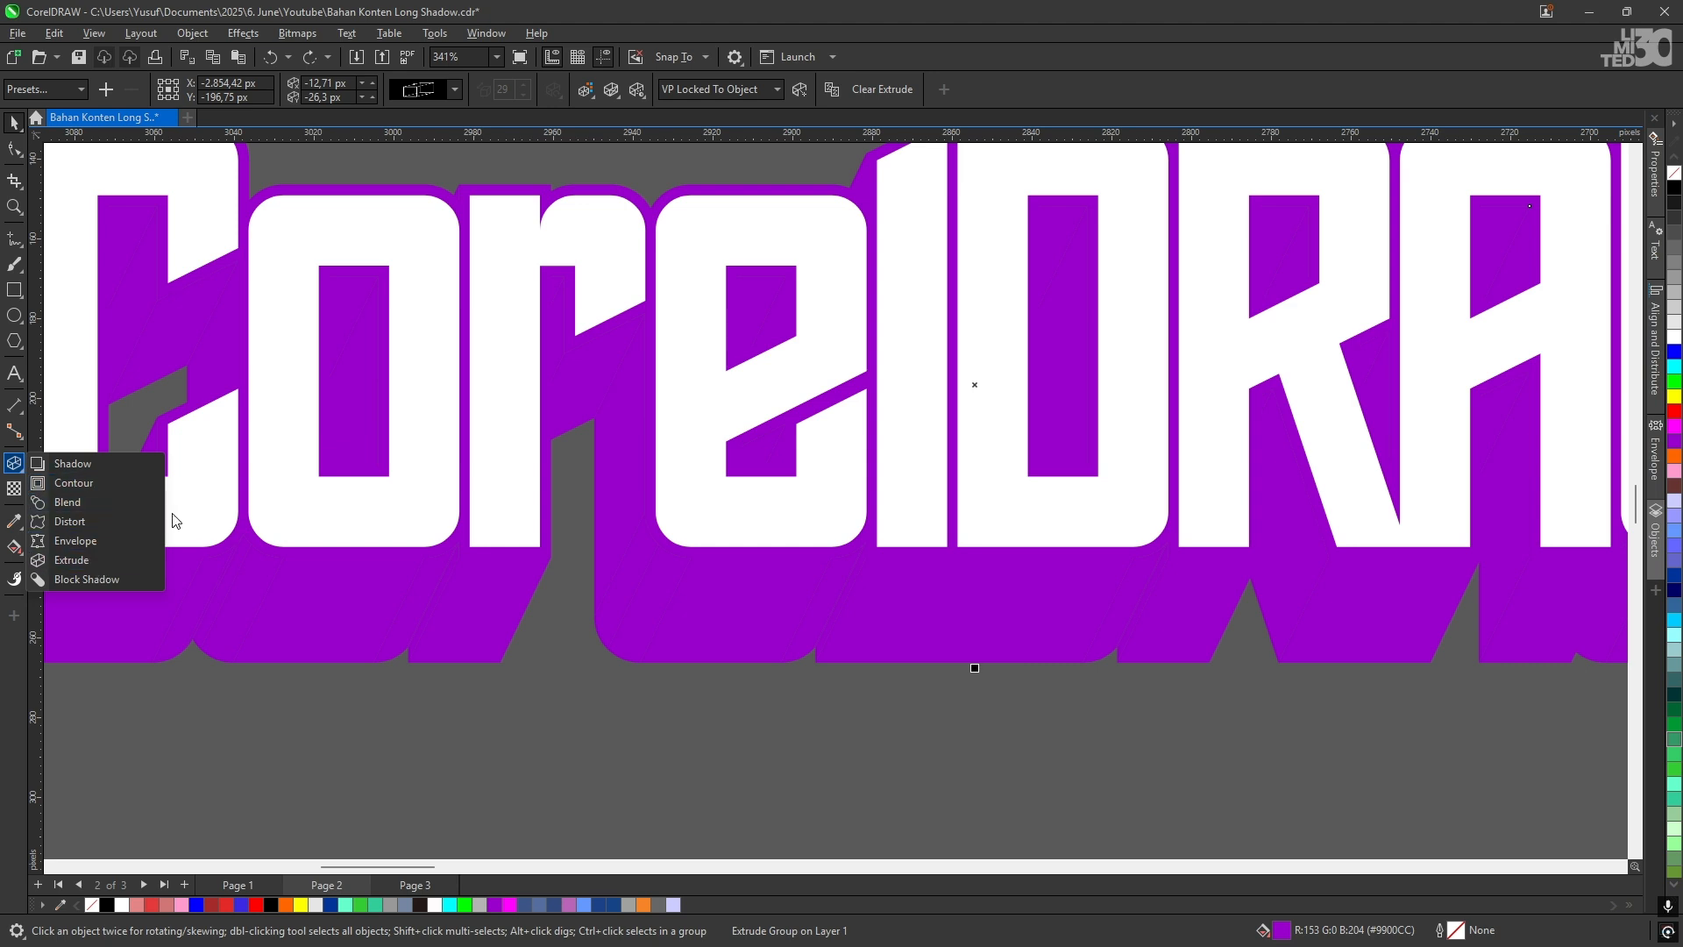
pyautogui.scroll(-2, 530, 580)
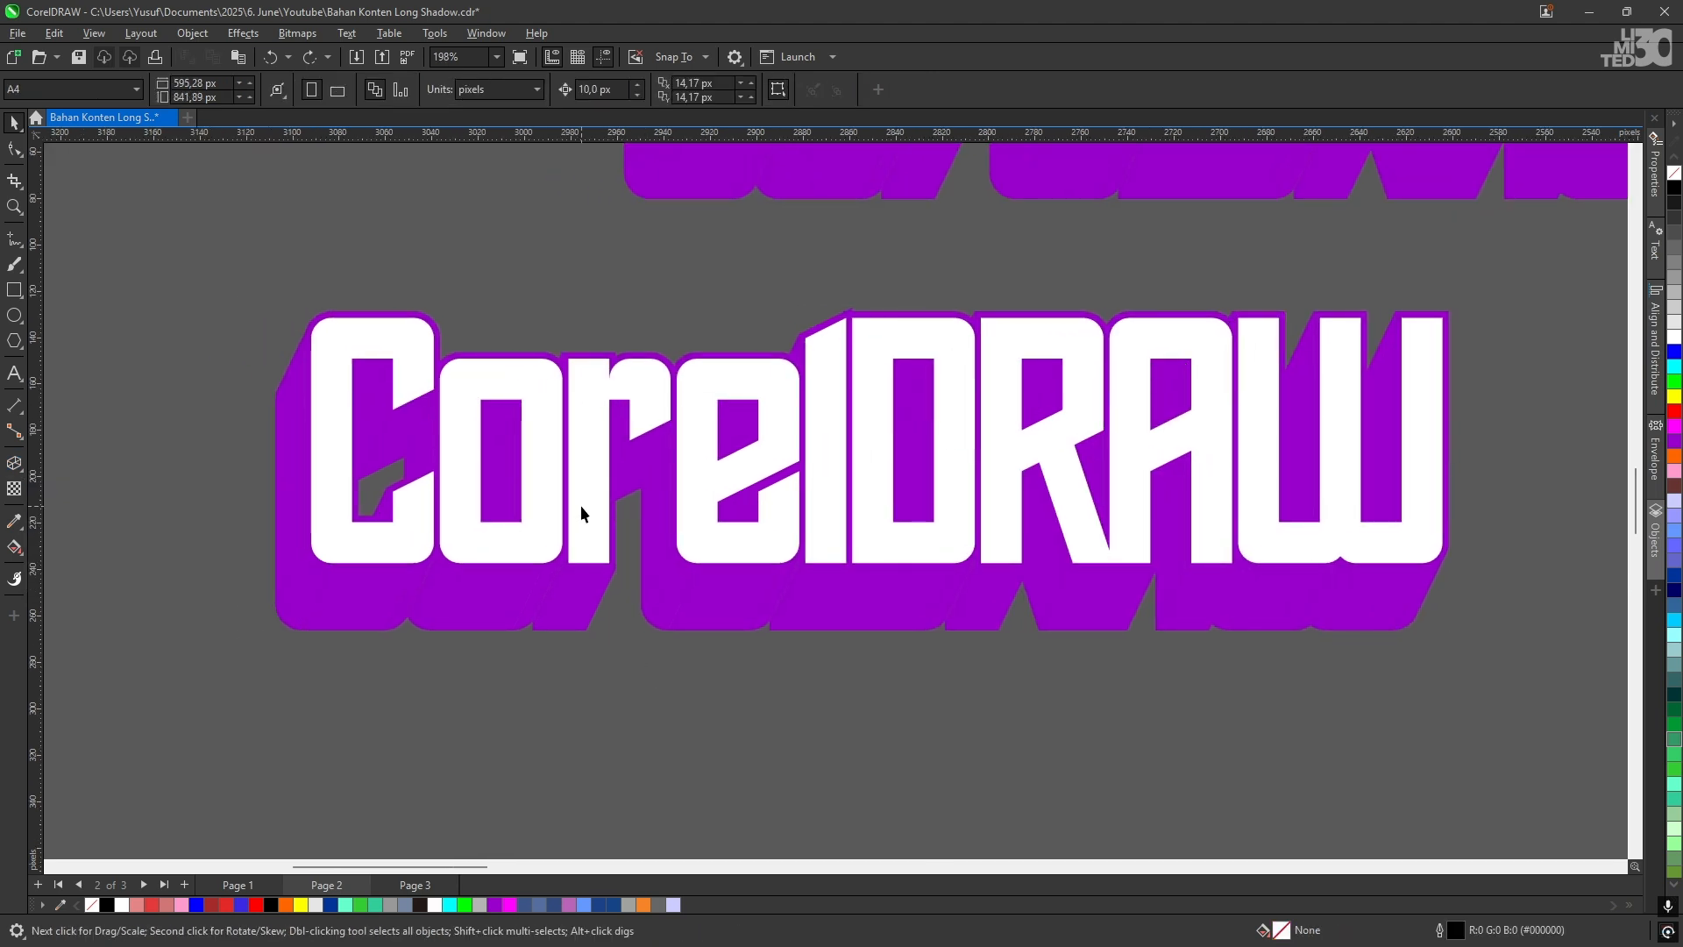
pyautogui.click(582, 505)
pyautogui.scroll(1, 581, 505)
pyautogui.scroll(-1, 581, 486)
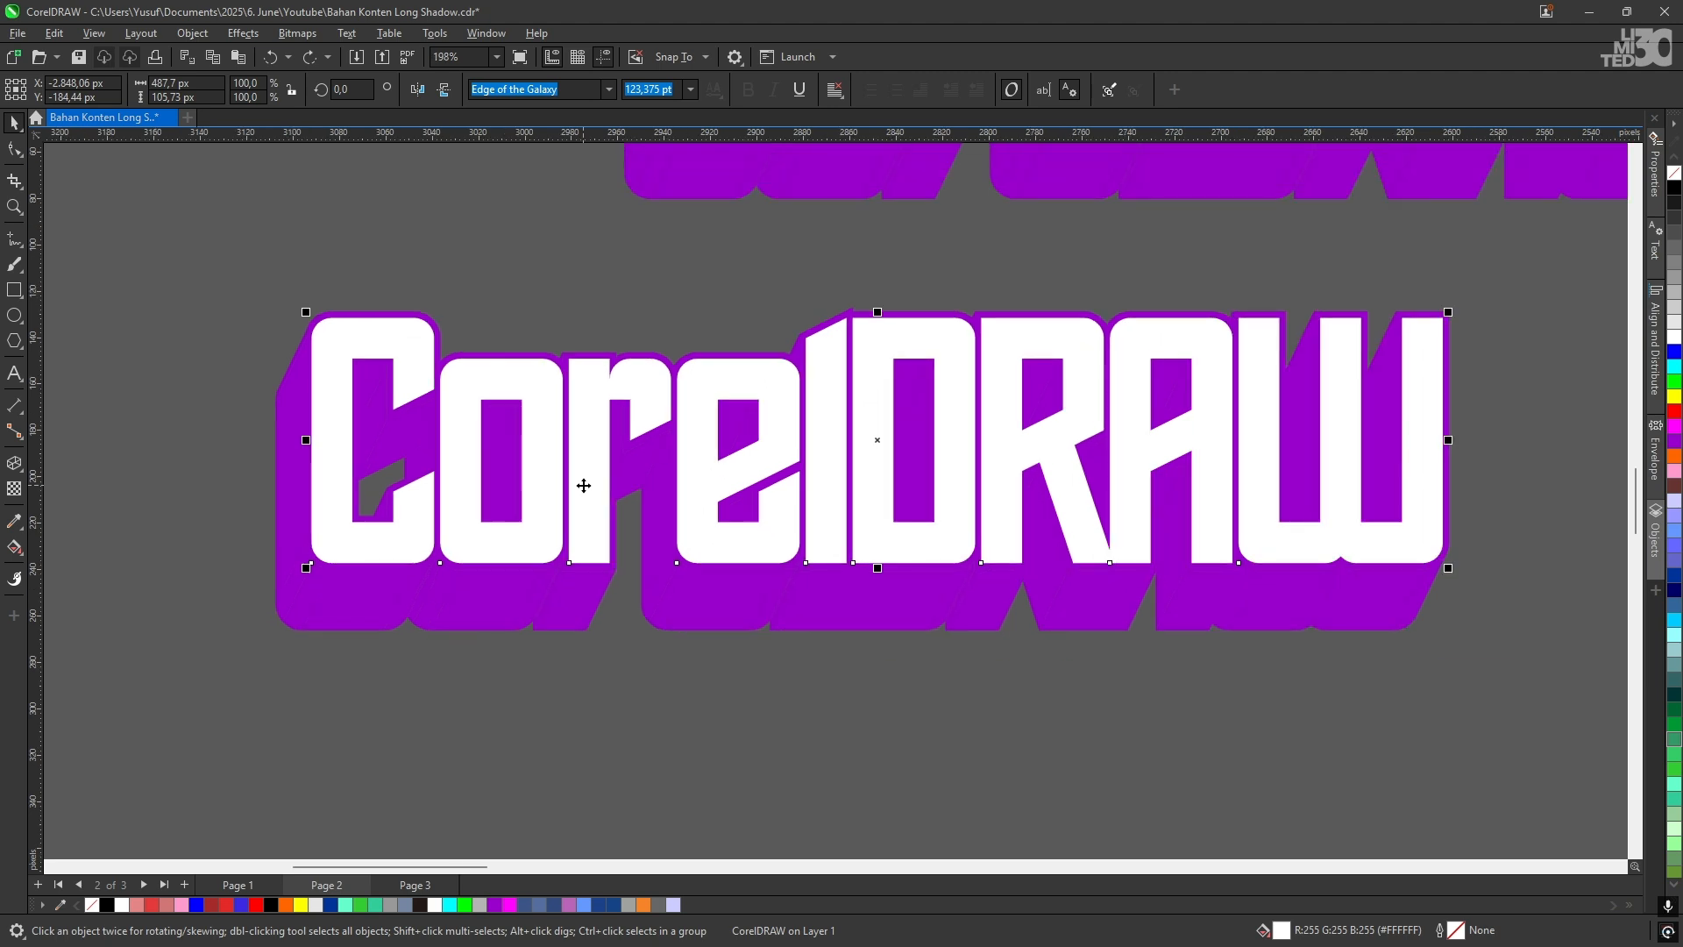
pyautogui.press('Delete')
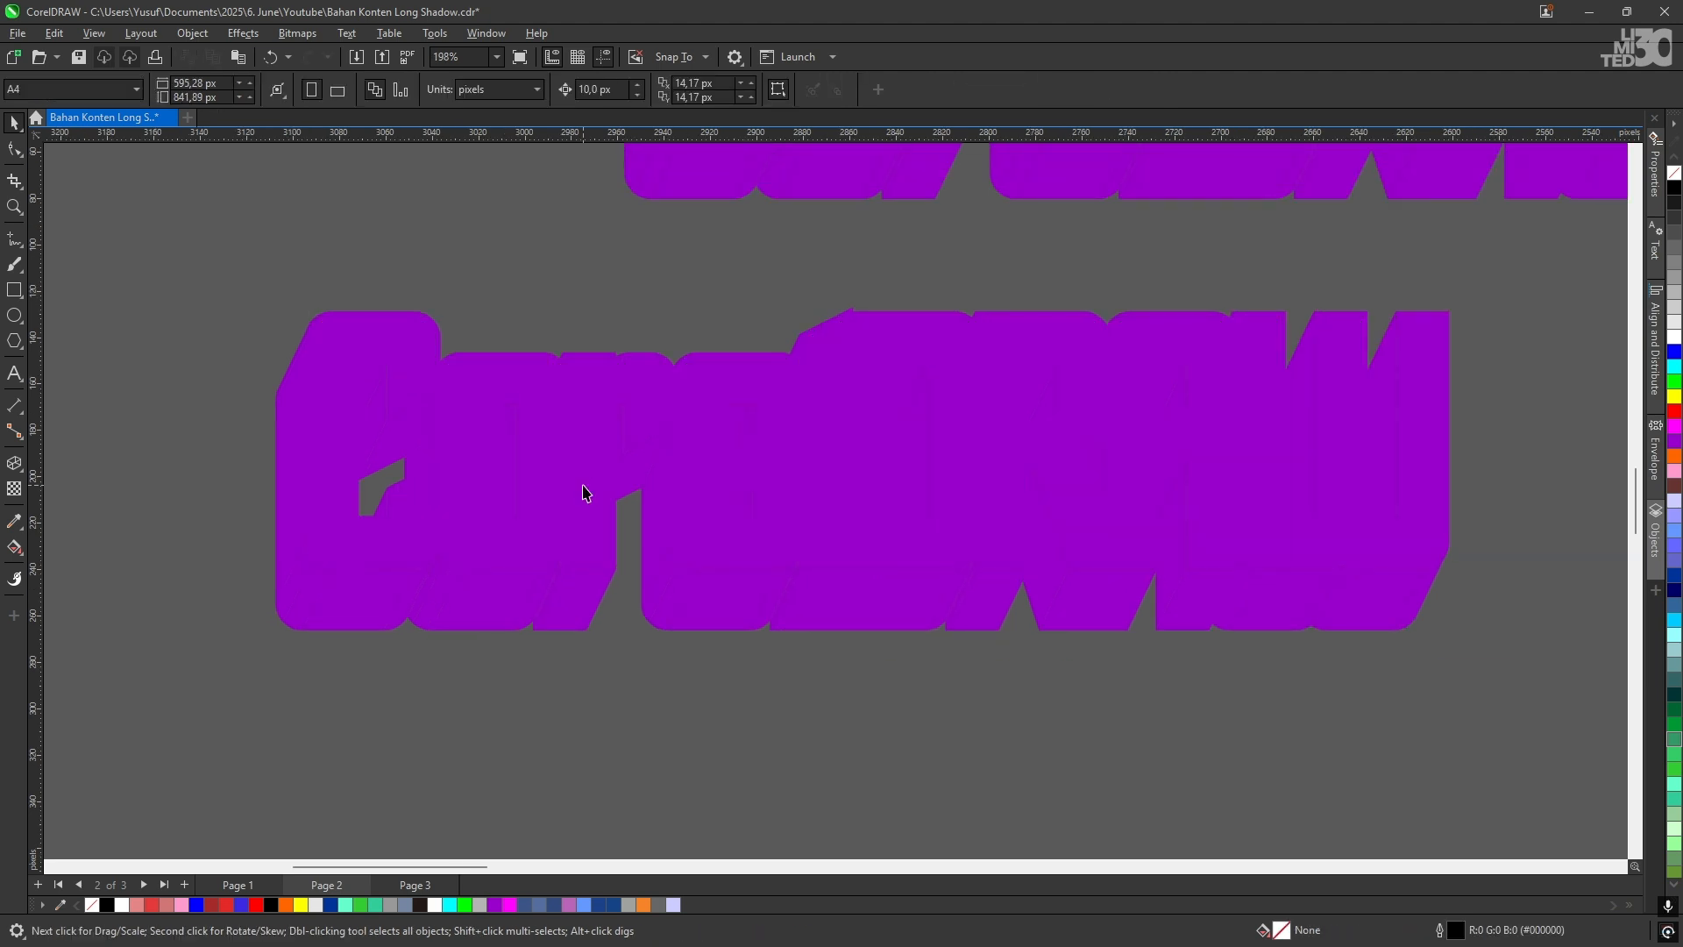
# Step: Break the duplicate's extrude group apart to separate the extruded sides from the front contour
pyautogui.scroll(2, 590, 608)
pyautogui.click(592, 614)
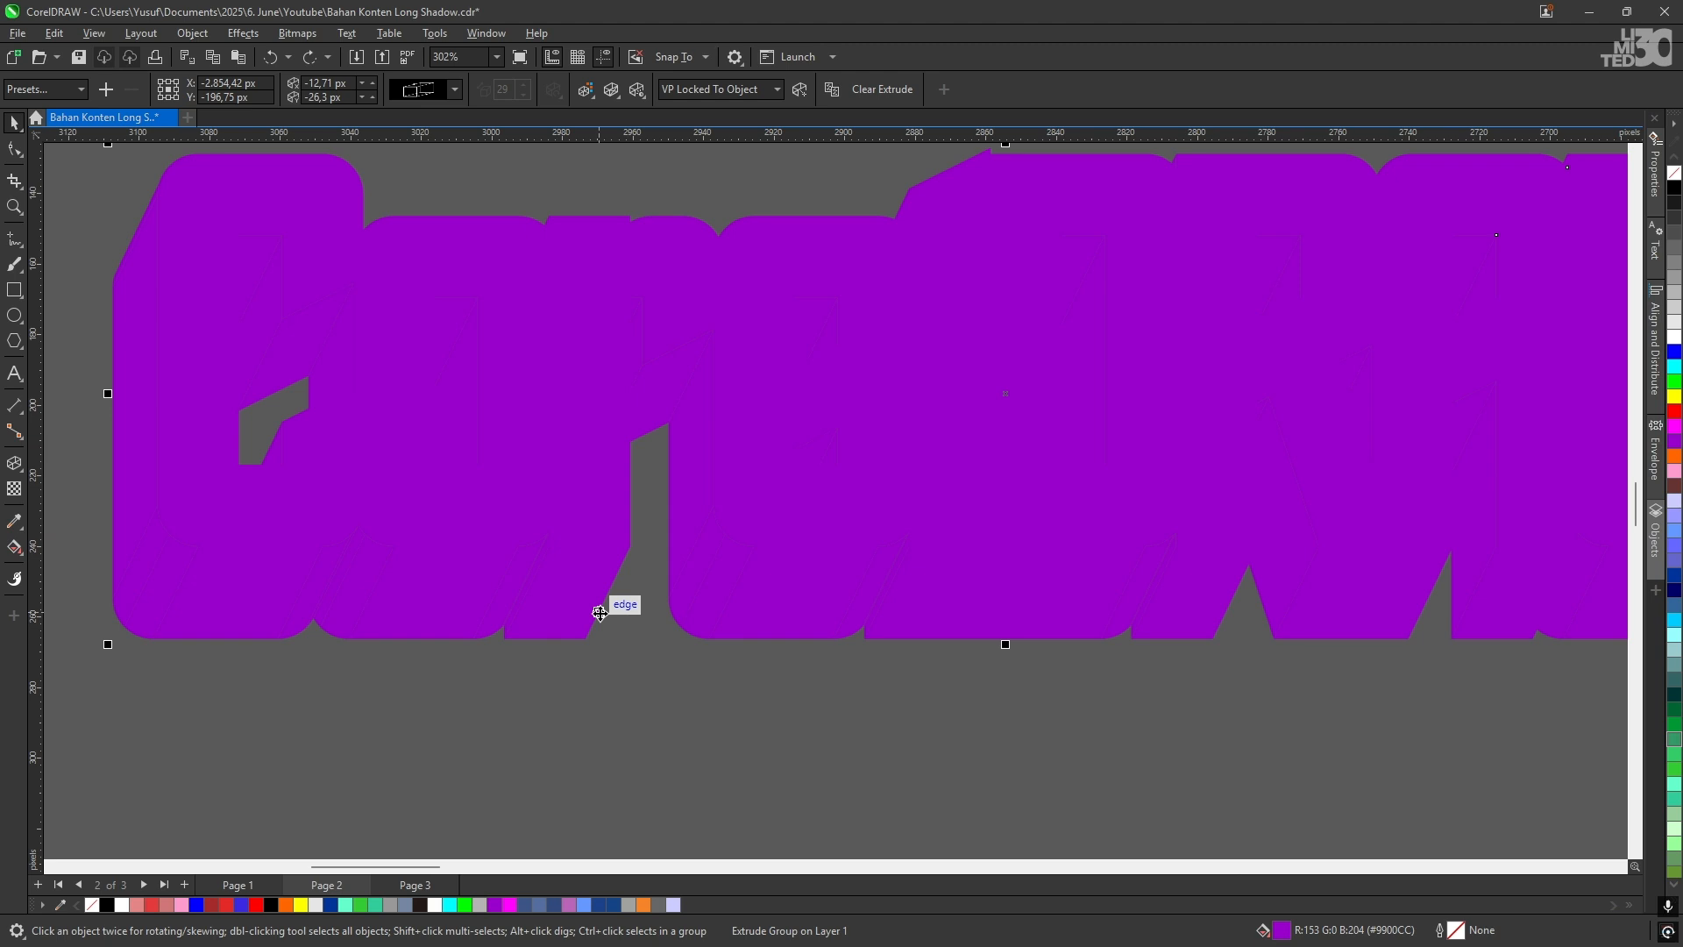
pyautogui.hotkey('ctrl', 'k')
pyautogui.click(611, 662)
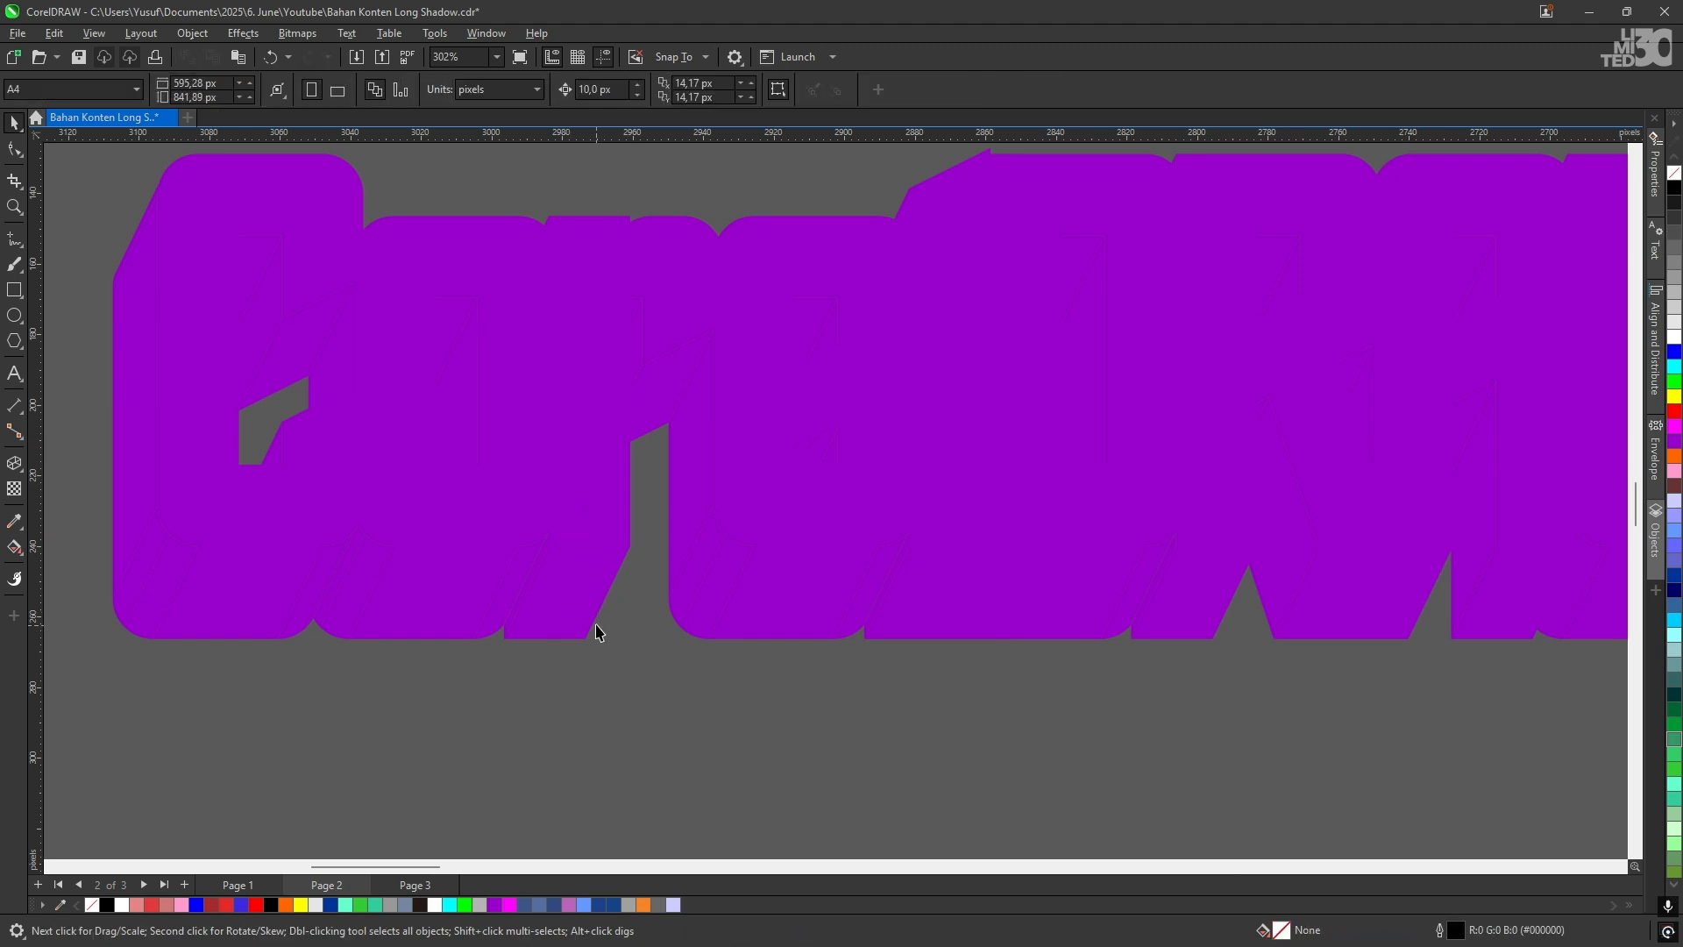
# Step: Move the separated extruded sides about 44 px left and 46 px down and fill them with blue #003399
pyautogui.scroll(-1, 599, 633)
pyautogui.moveTo(605, 587); pyautogui.dragTo(471, 719)
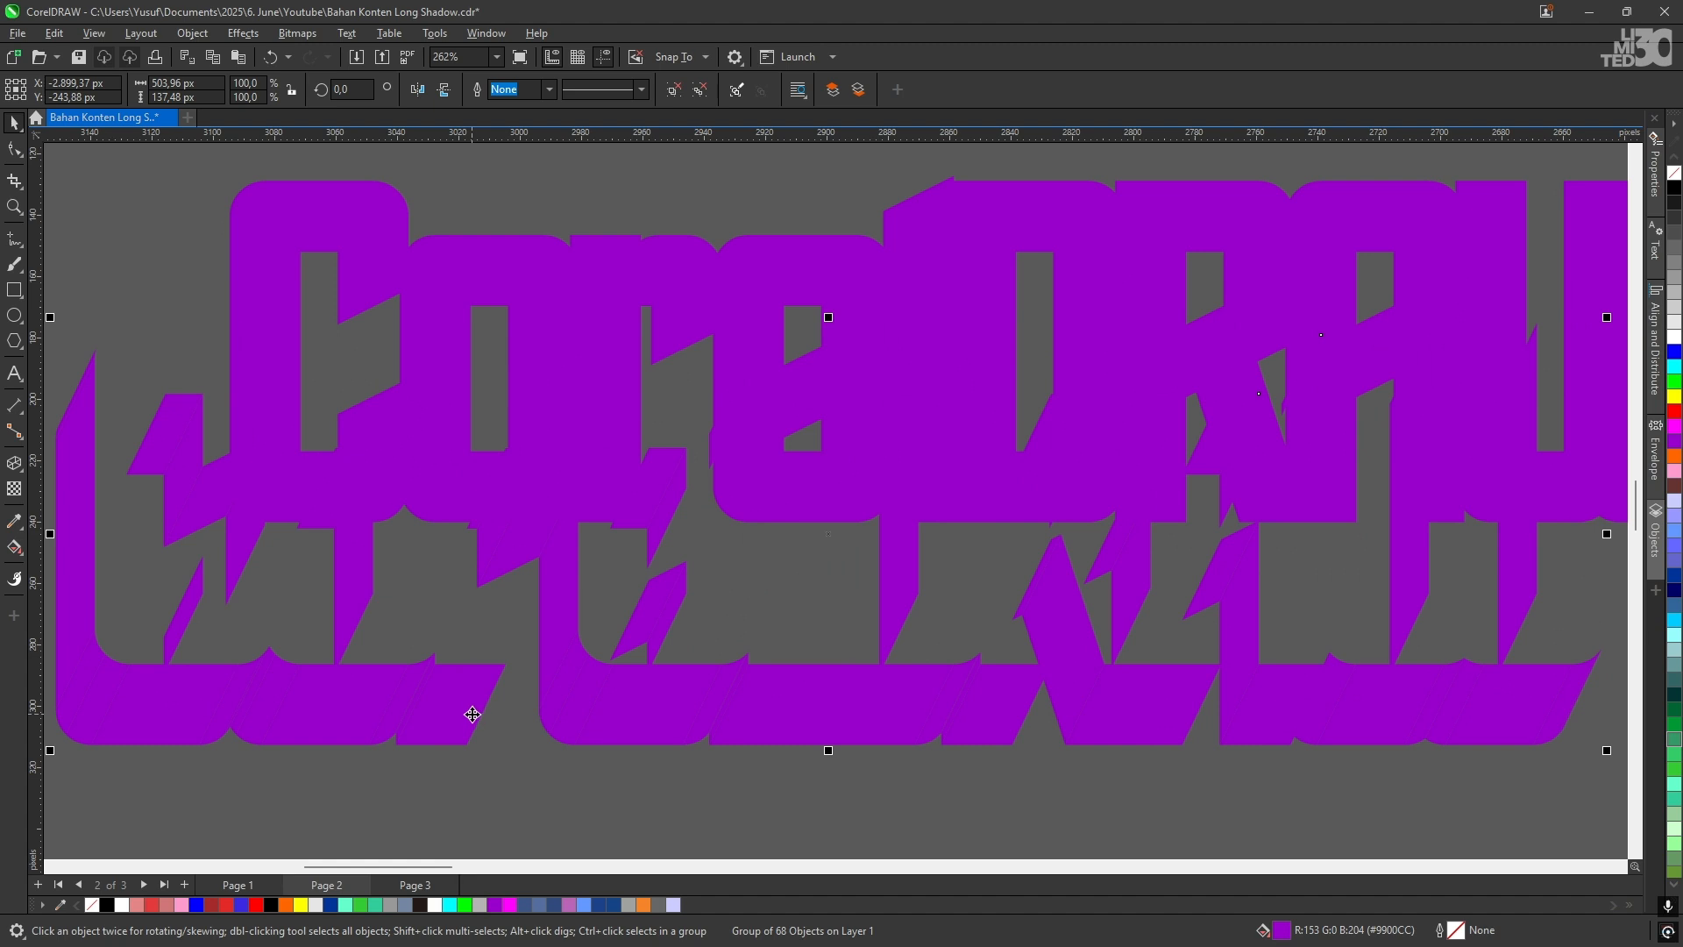
pyautogui.scroll(-2, 473, 715)
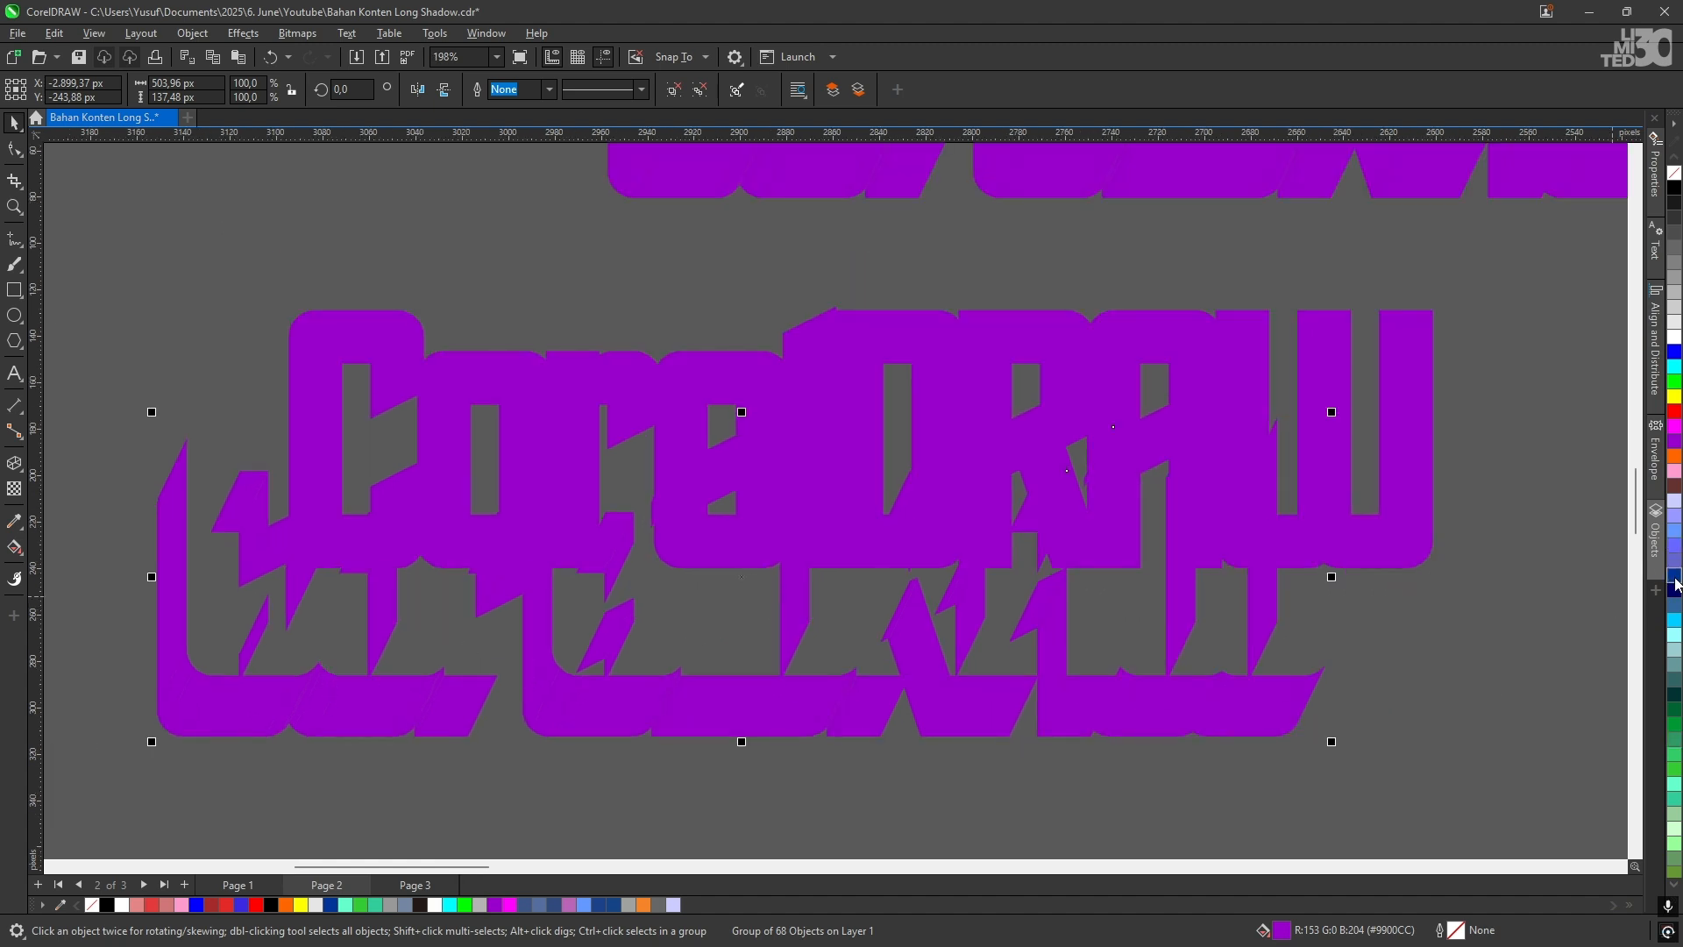
pyautogui.click(1674, 577)
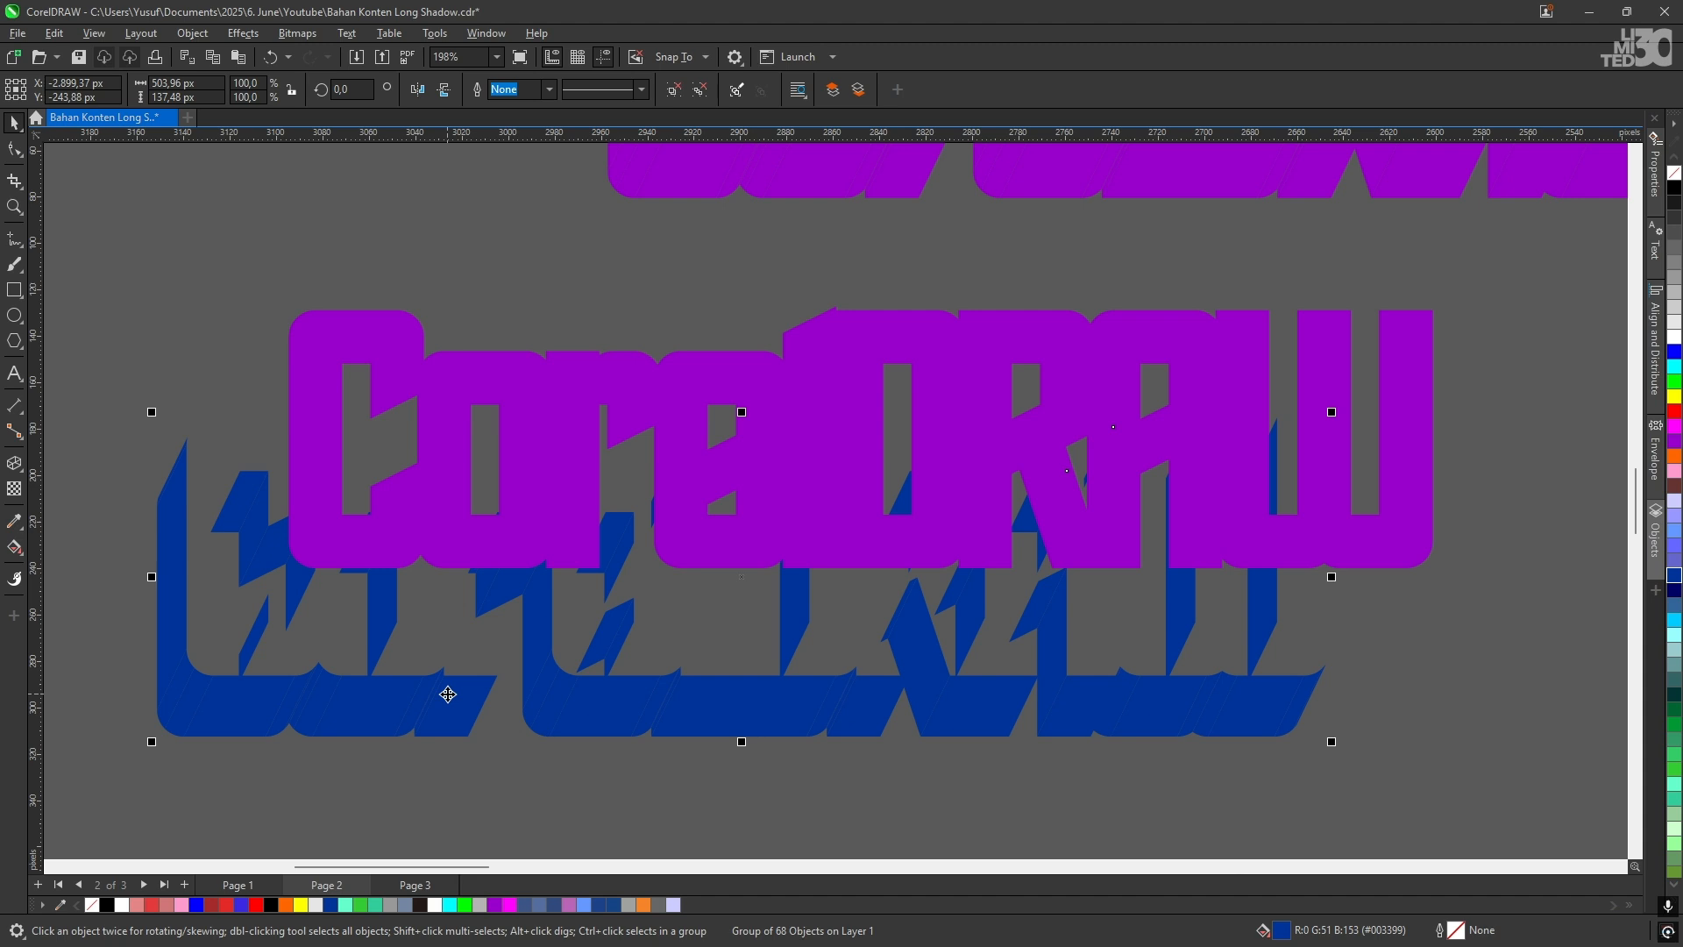
pyautogui.click(527, 505)
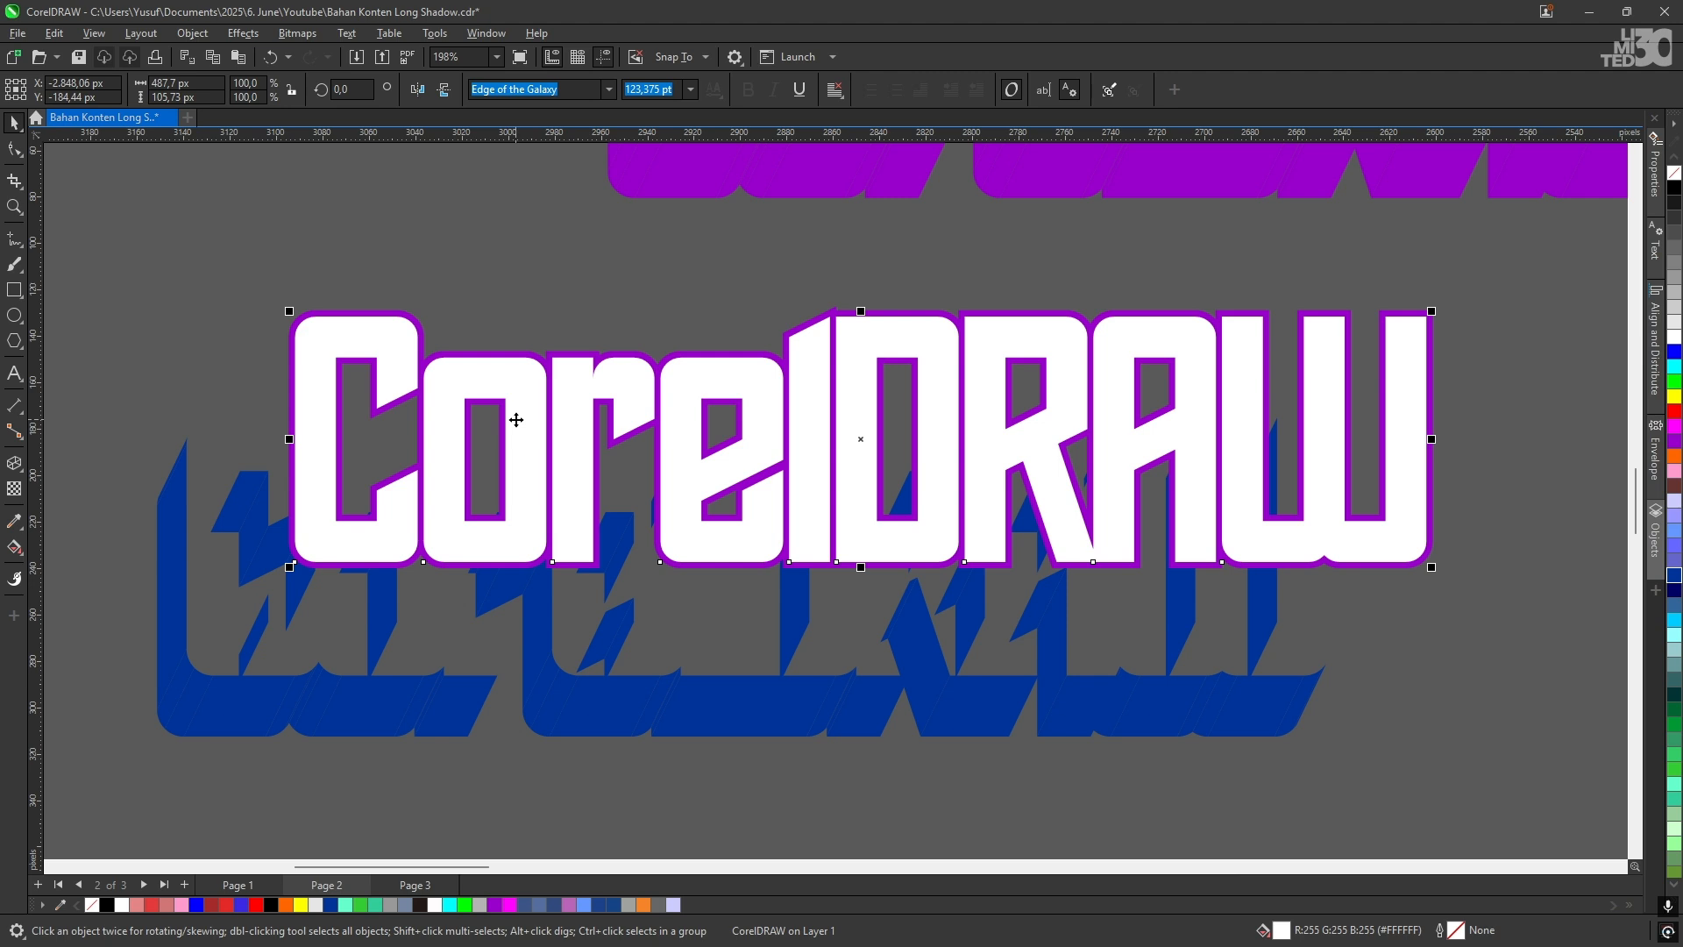
pyautogui.press('Escape')
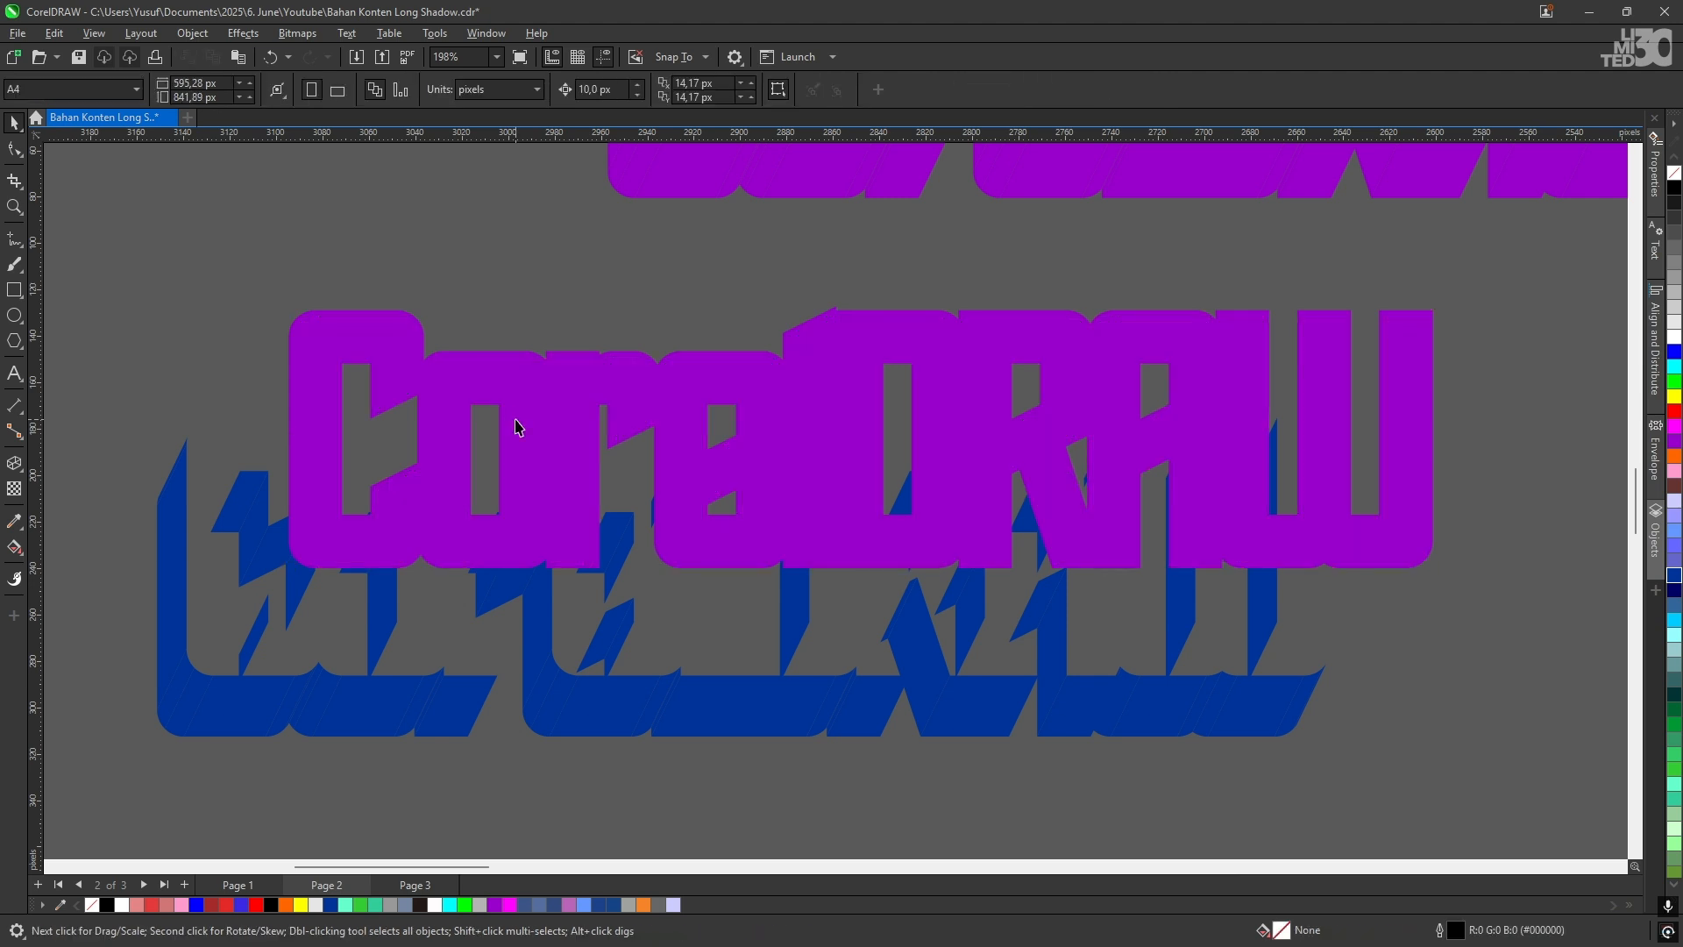
# Step: Undo the blue fill and the displacement of the separated extruded sides
pyautogui.hotkey('ctrl', 'z')
pyautogui.hotkey('ctrl', 'z')
pyautogui.hotkey('ctrl', 'z')
pyautogui.hotkey('ctrl', 'z')
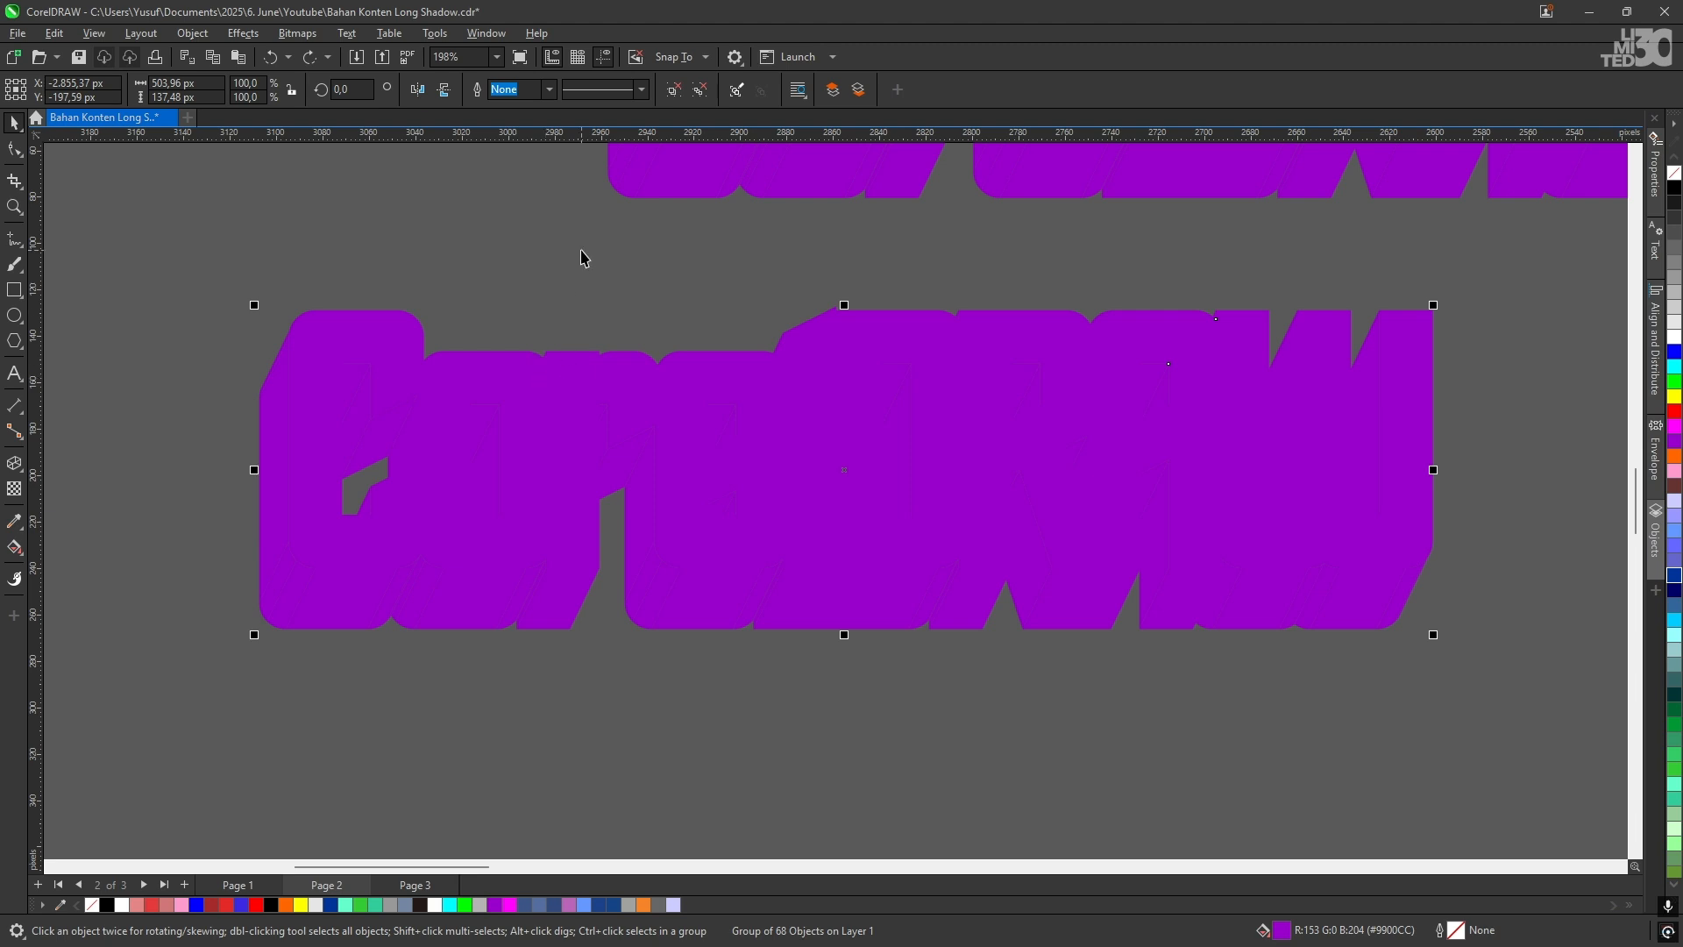
# Step: Select the duplicate's extruded sides together with its front contour and weld them into a single curve
pyautogui.click(564, 272)
pyautogui.scroll(2, 526, 342)
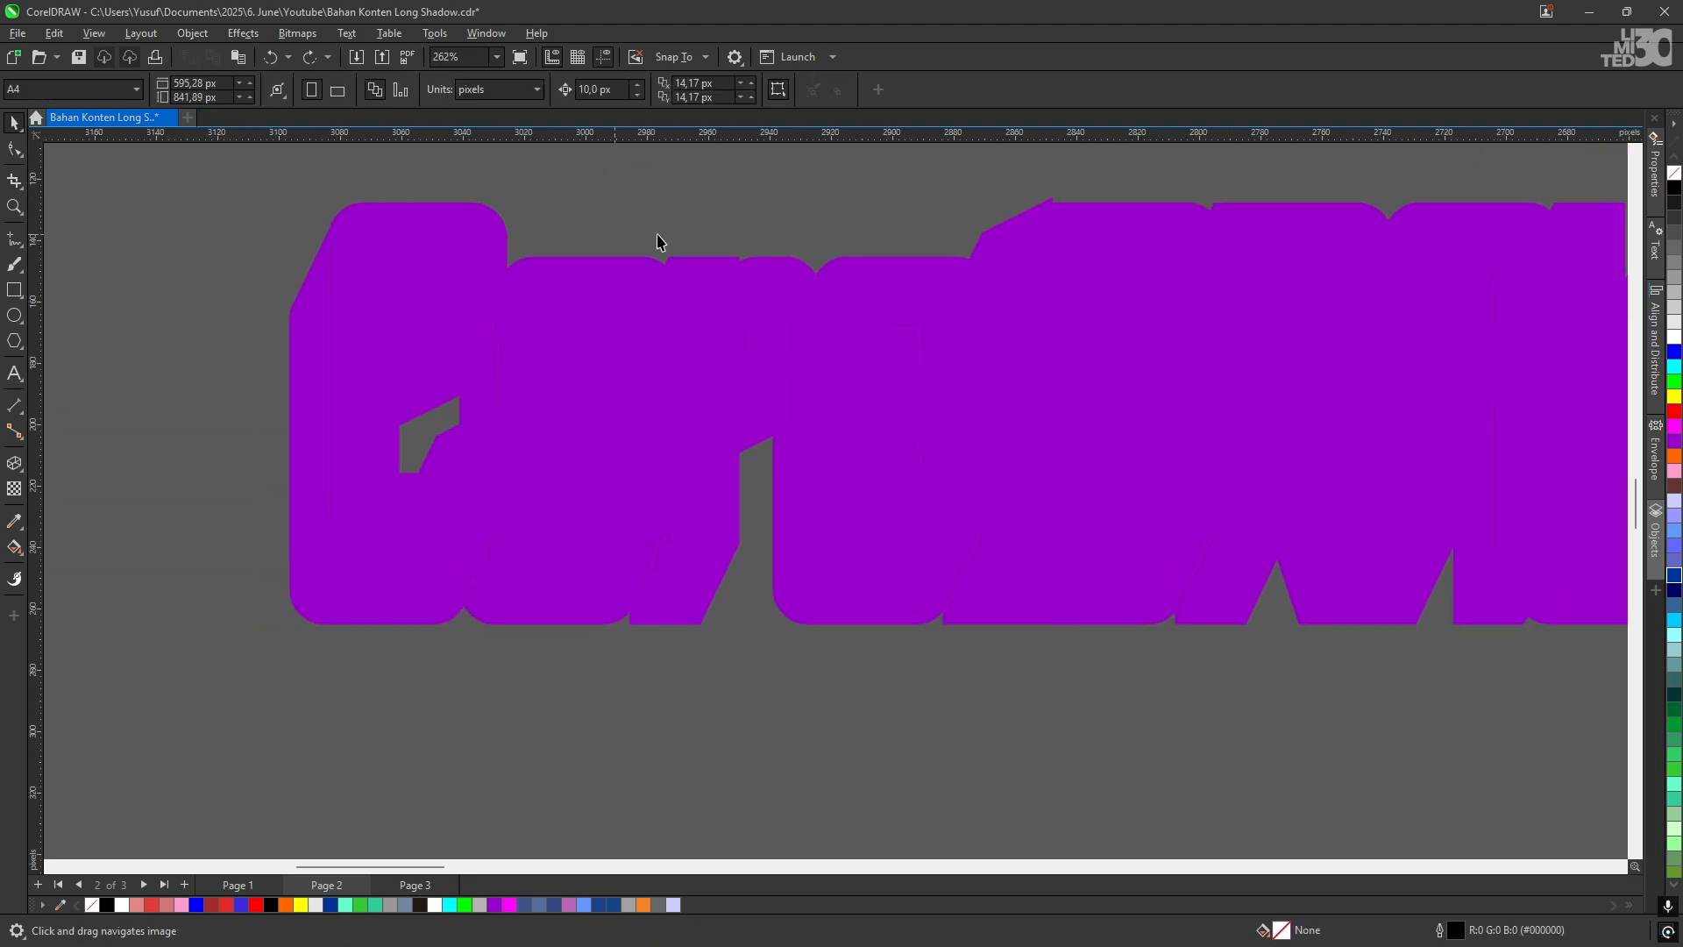
pyautogui.click(371, 573)
pyautogui.scroll(2, 391, 524)
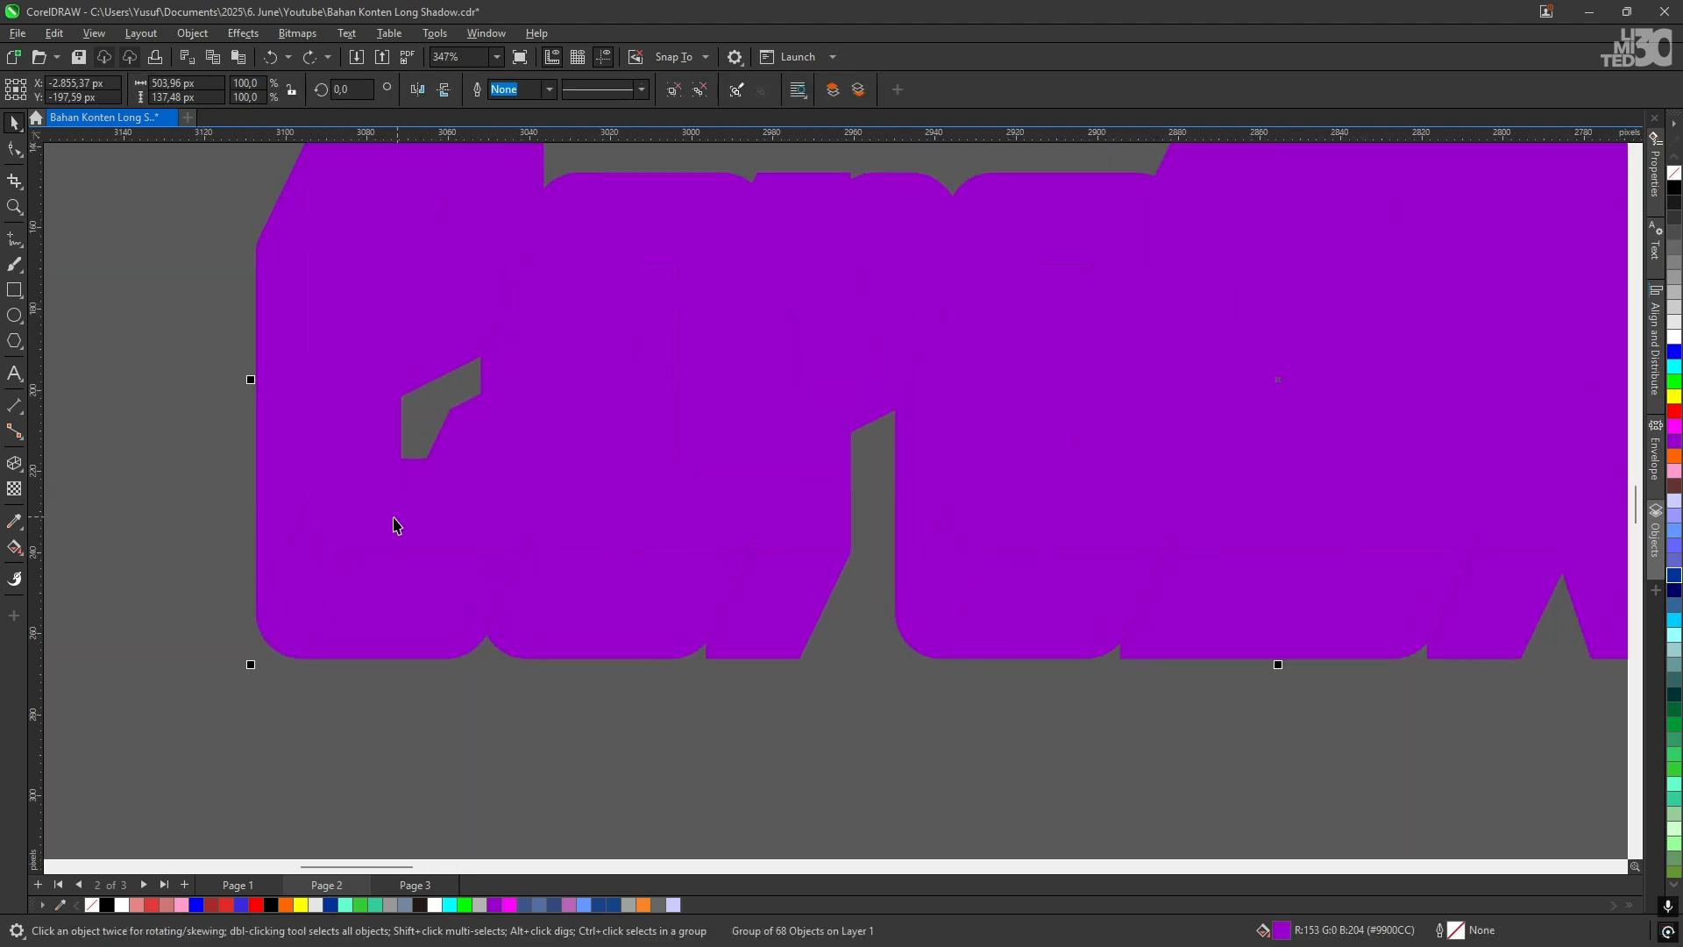
pyautogui.click(311, 669)
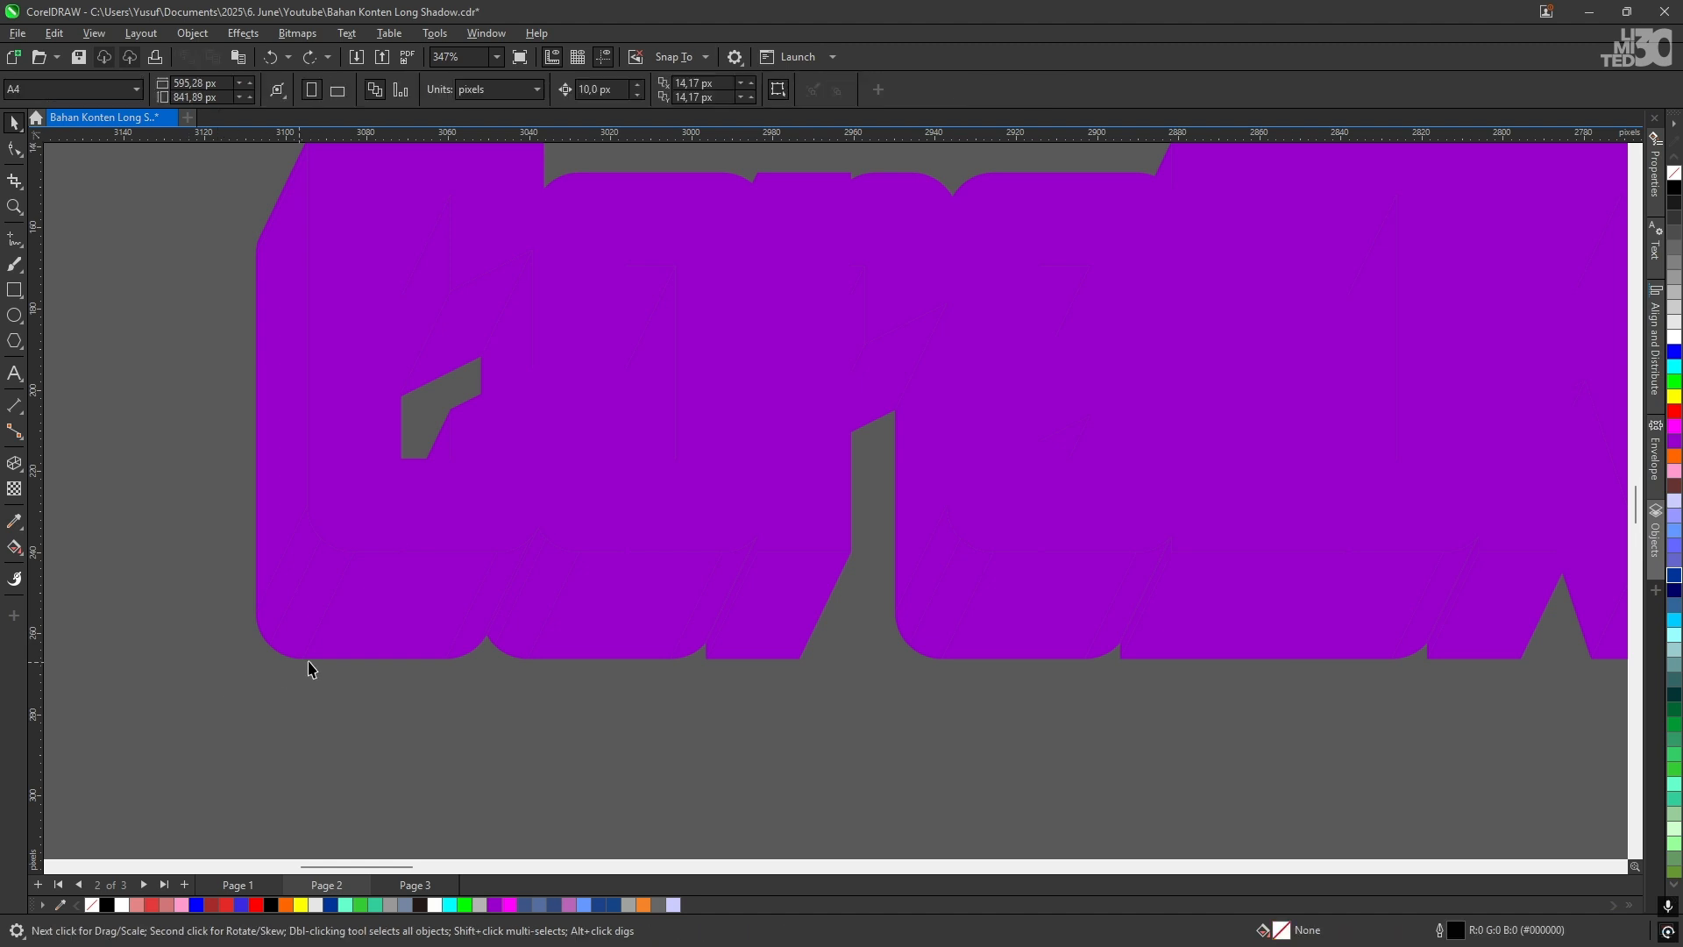
pyautogui.click(422, 635)
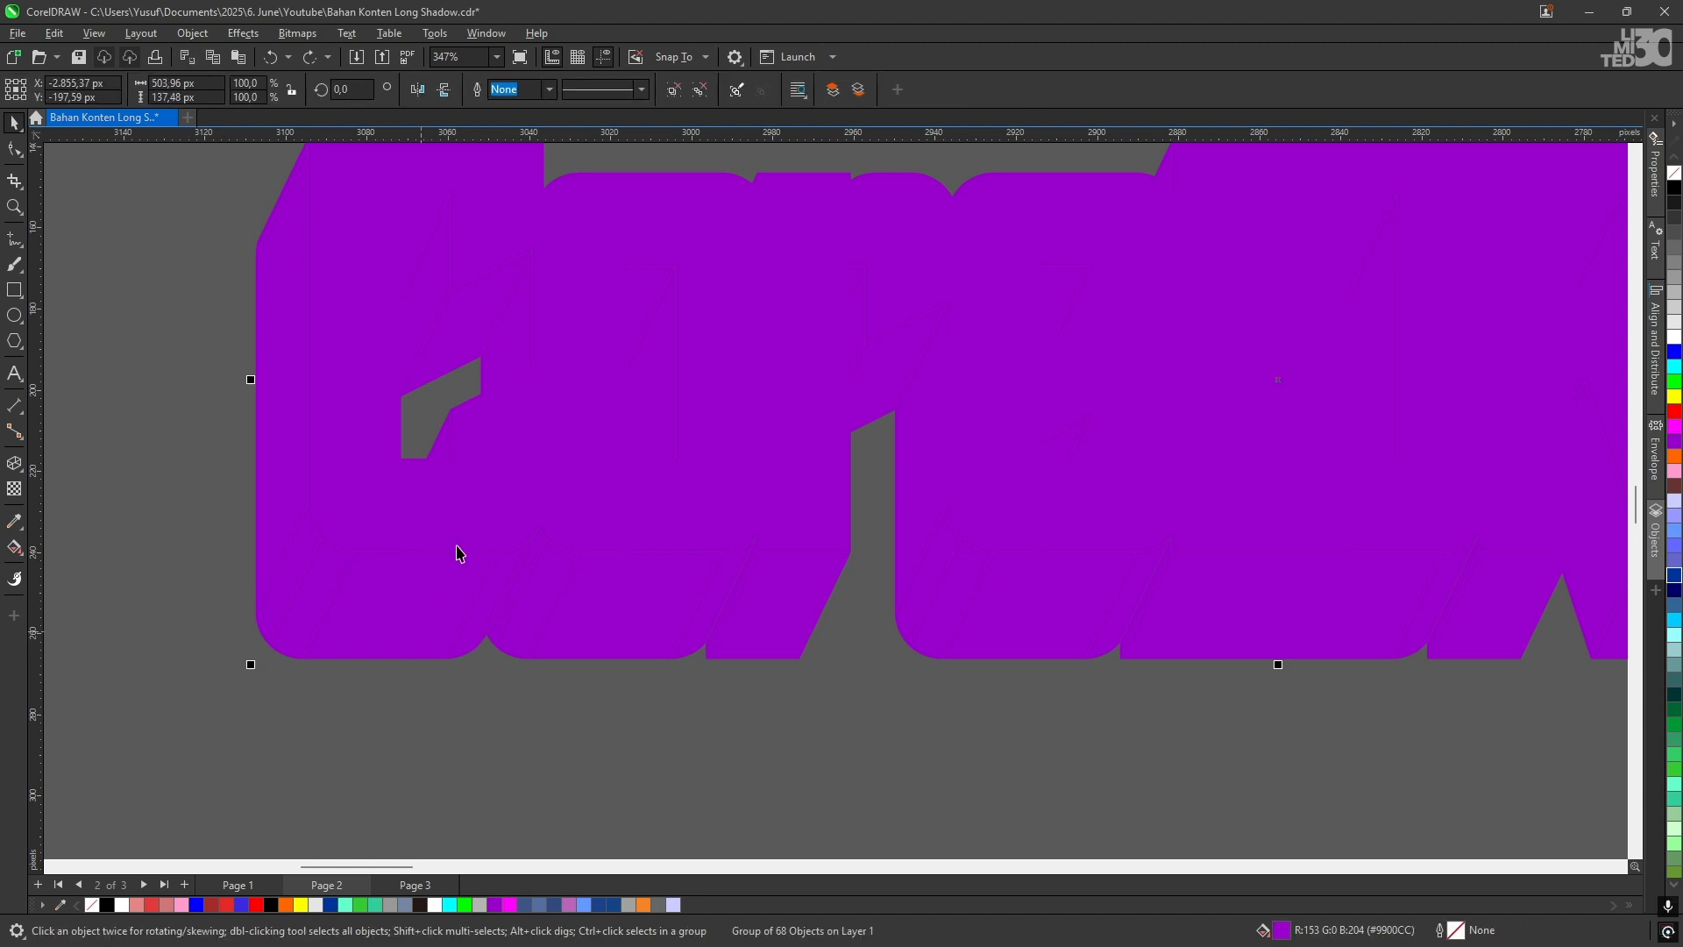
pyautogui.click(423, 783)
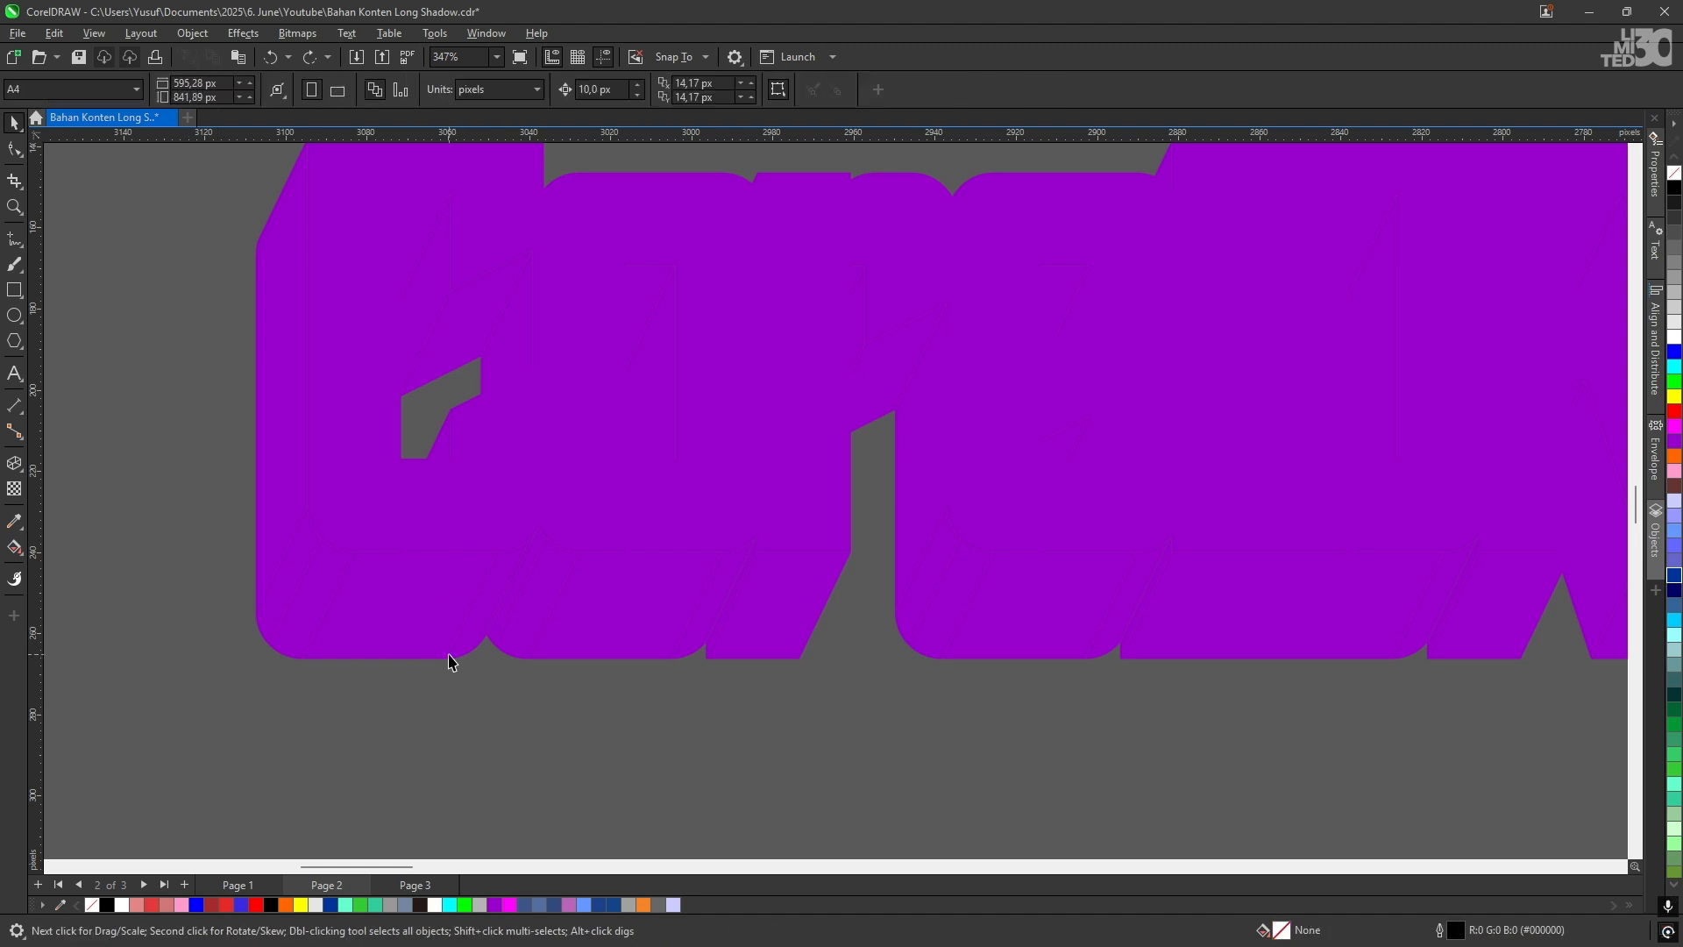
pyautogui.click(445, 650)
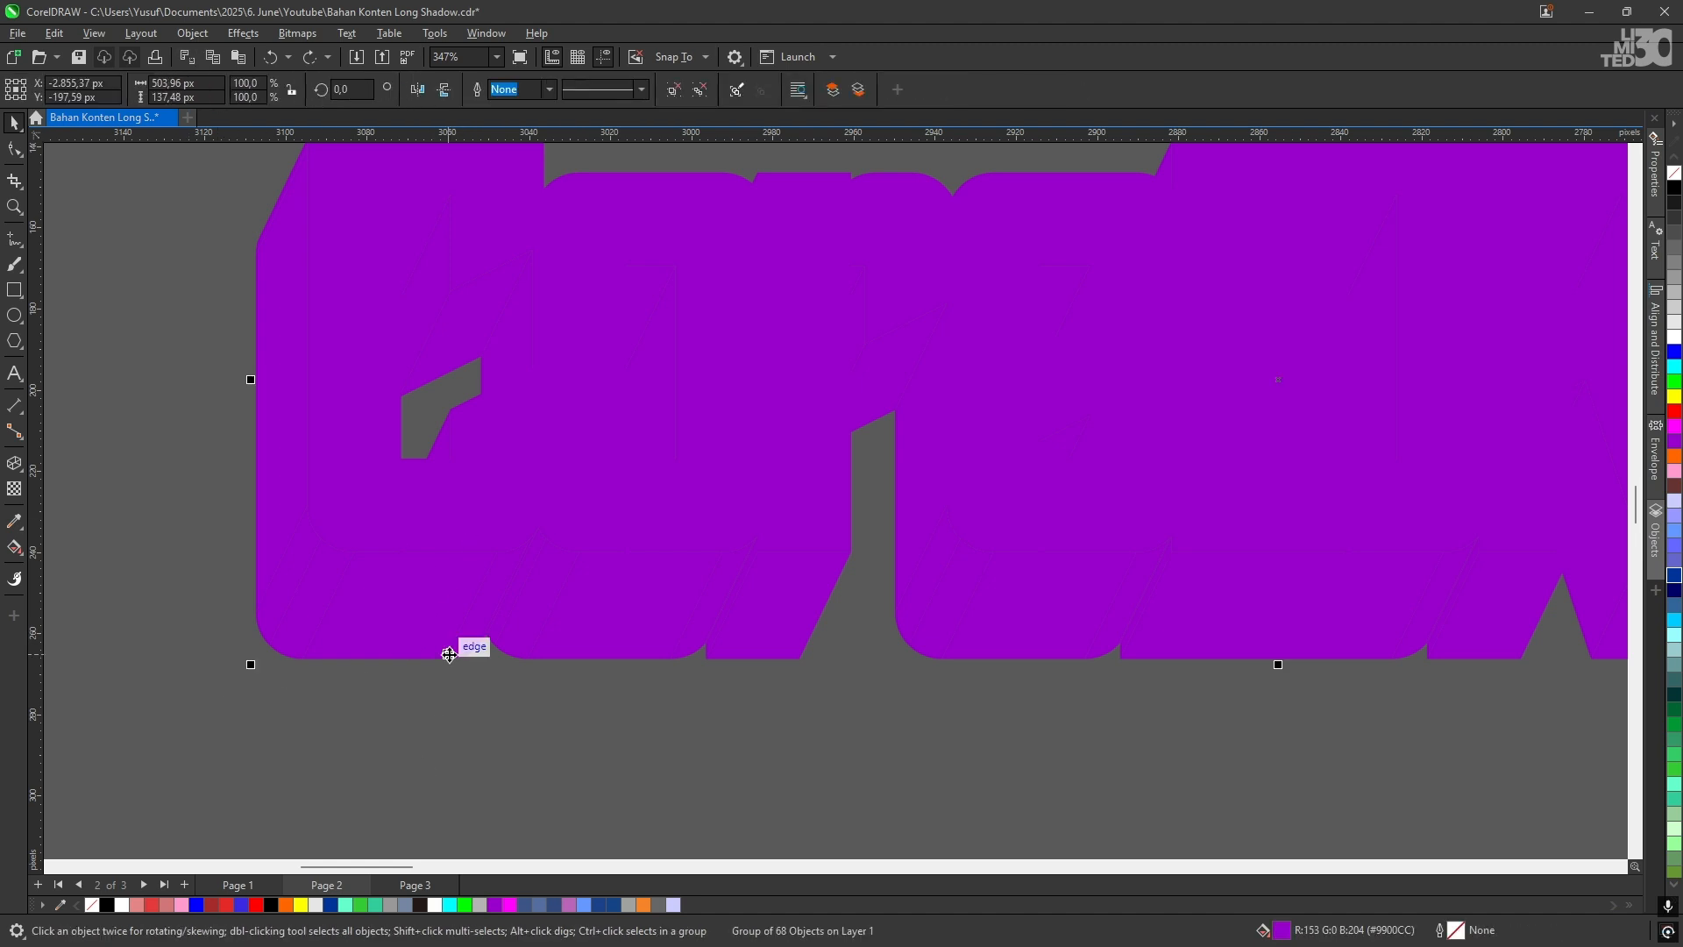
pyautogui.keyDown('shift'); pyautogui.click(489, 501); pyautogui.keyUp('shift')
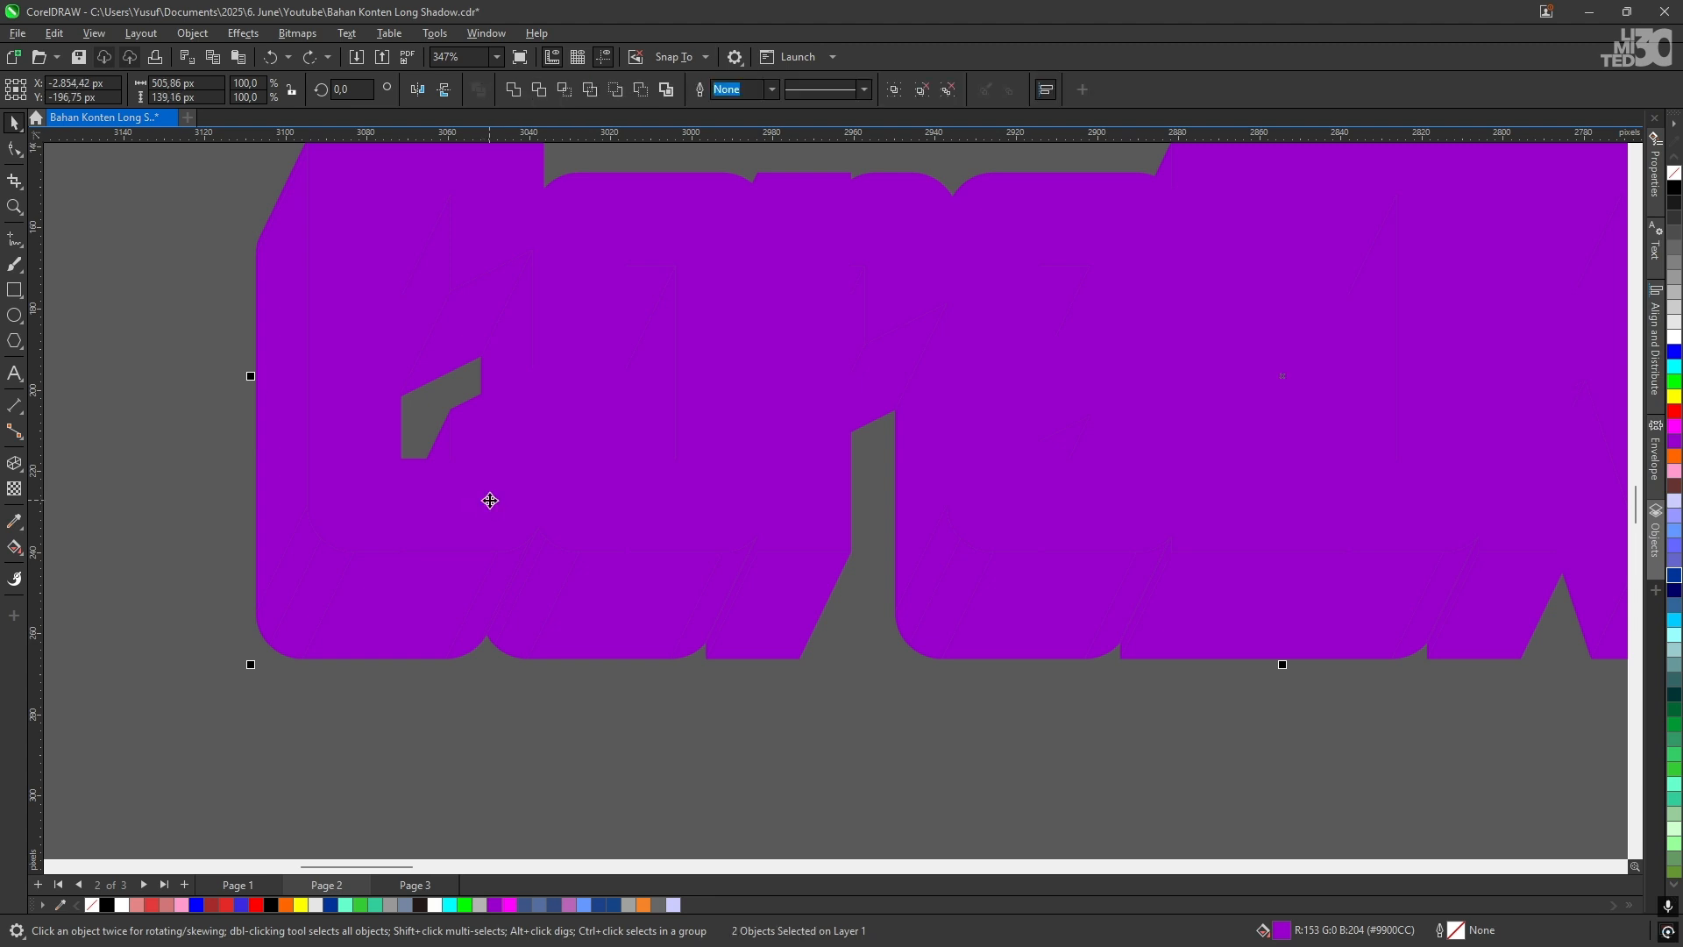
pyautogui.click(514, 91)
# Step: Examine the welded silhouette and compare its surface and edges with the original lettering's extrusion
pyautogui.scroll(-2, 965, 636)
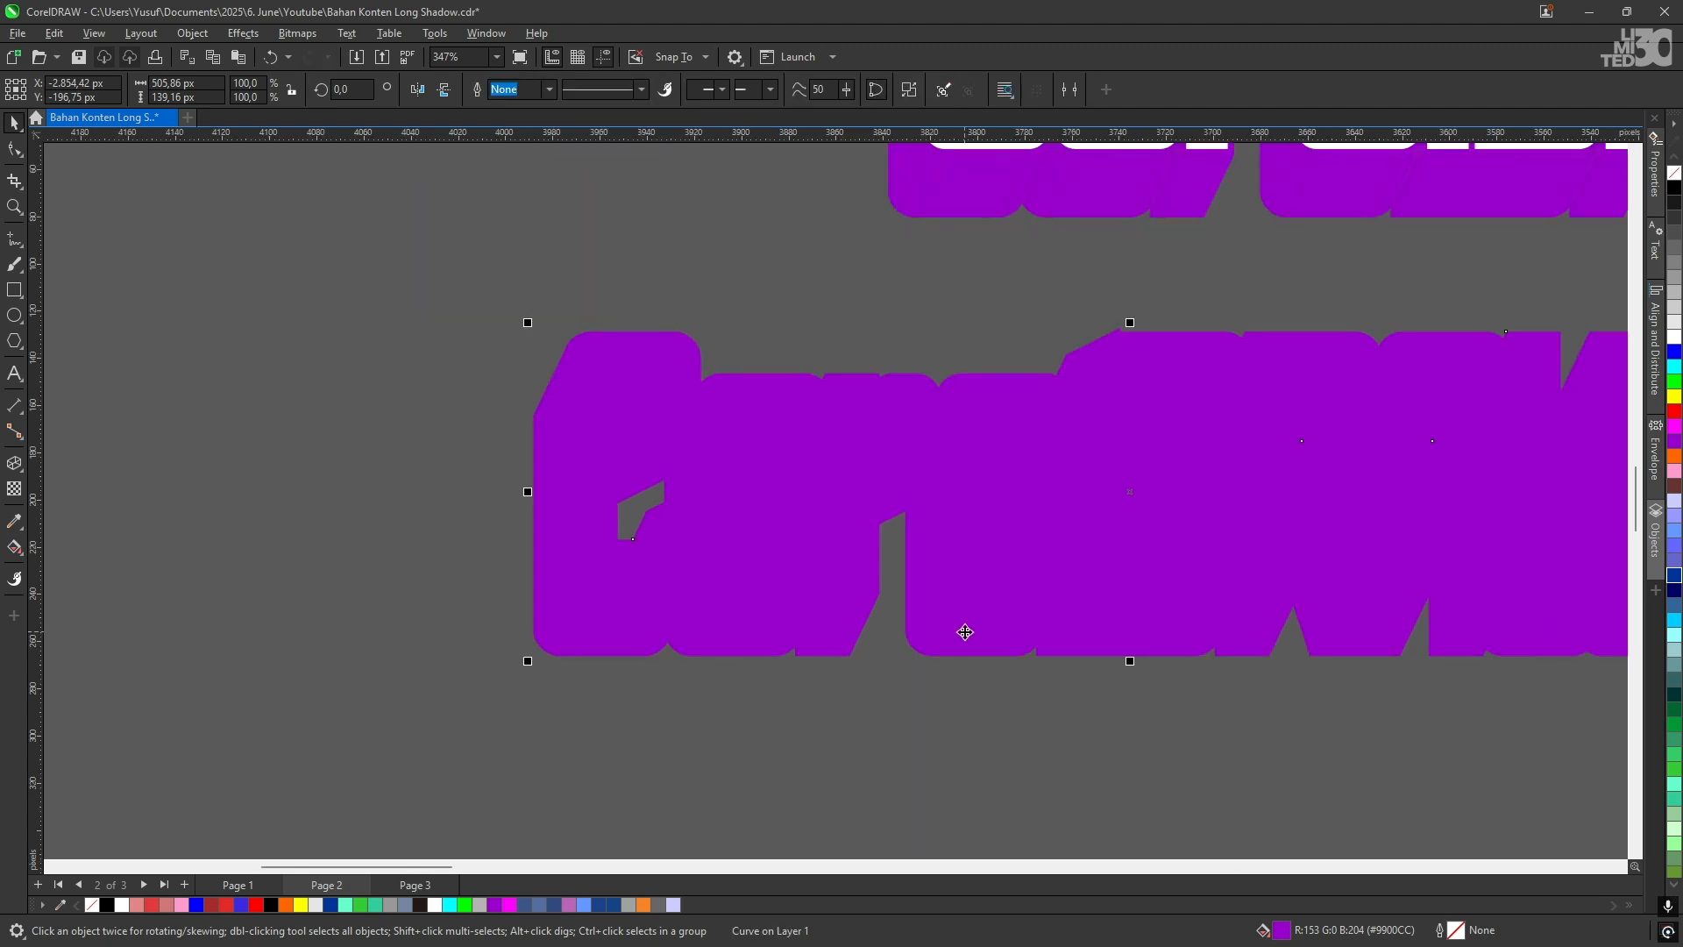
pyautogui.moveTo(965, 636); pyautogui.dragTo(487, 618)
pyautogui.moveTo(816, 567); pyautogui.dragTo(1128, 582)
pyautogui.scroll(-2, 602, 571)
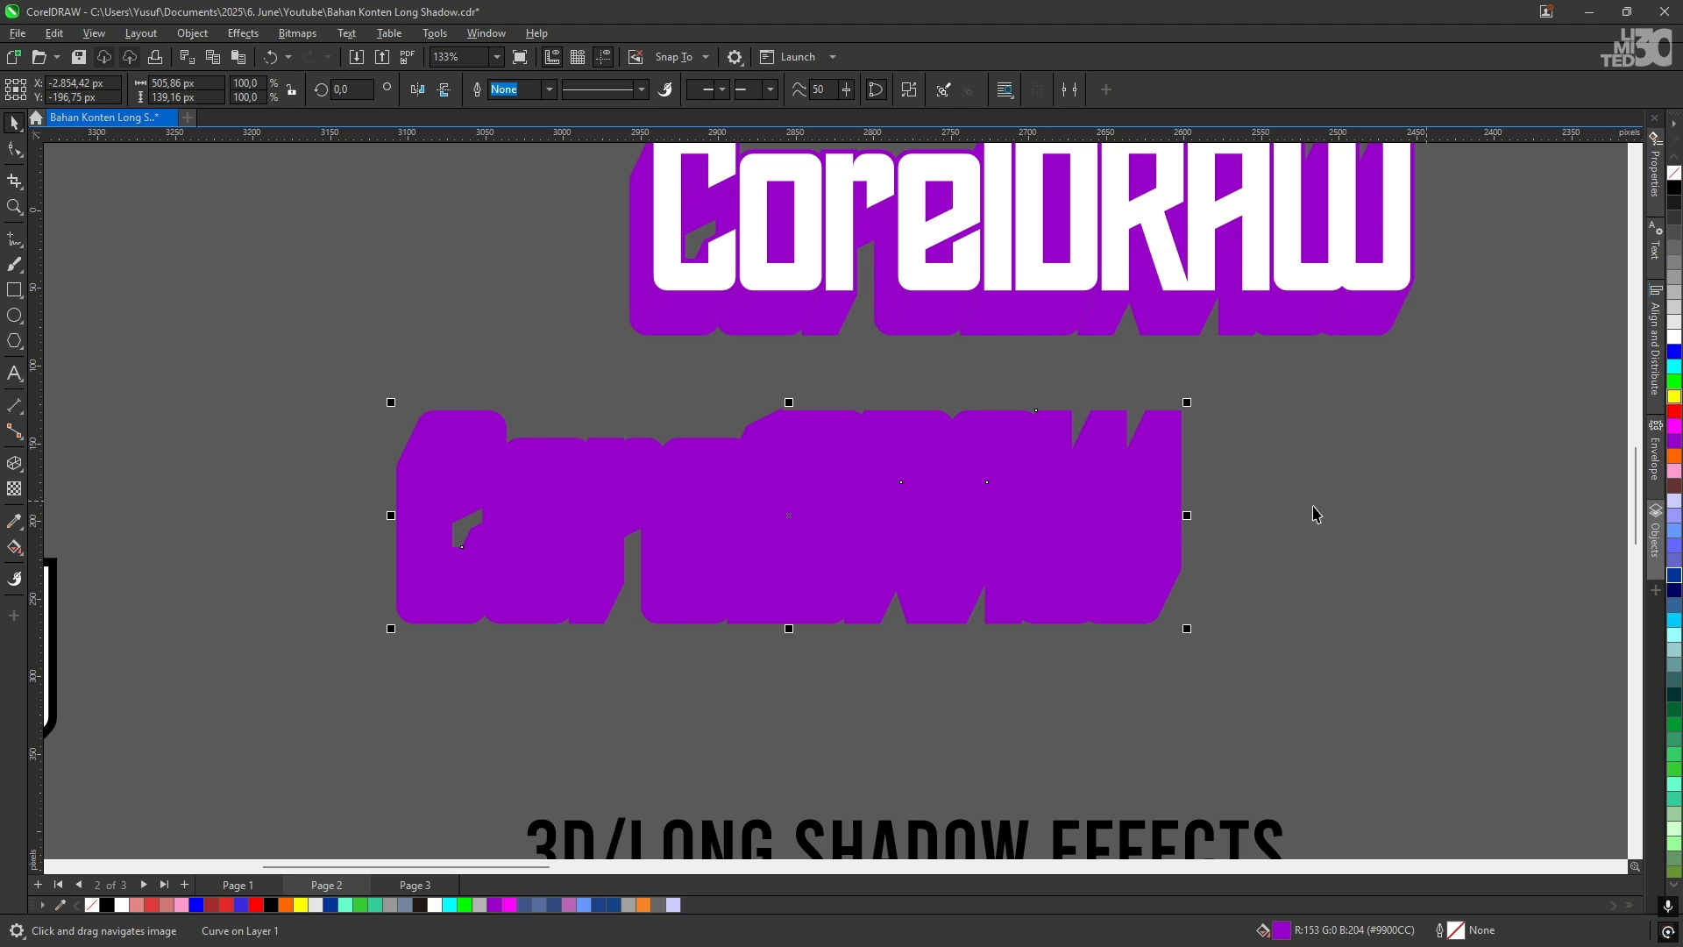
pyautogui.scroll(2, 614, 577)
pyautogui.scroll(1, 349, 602)
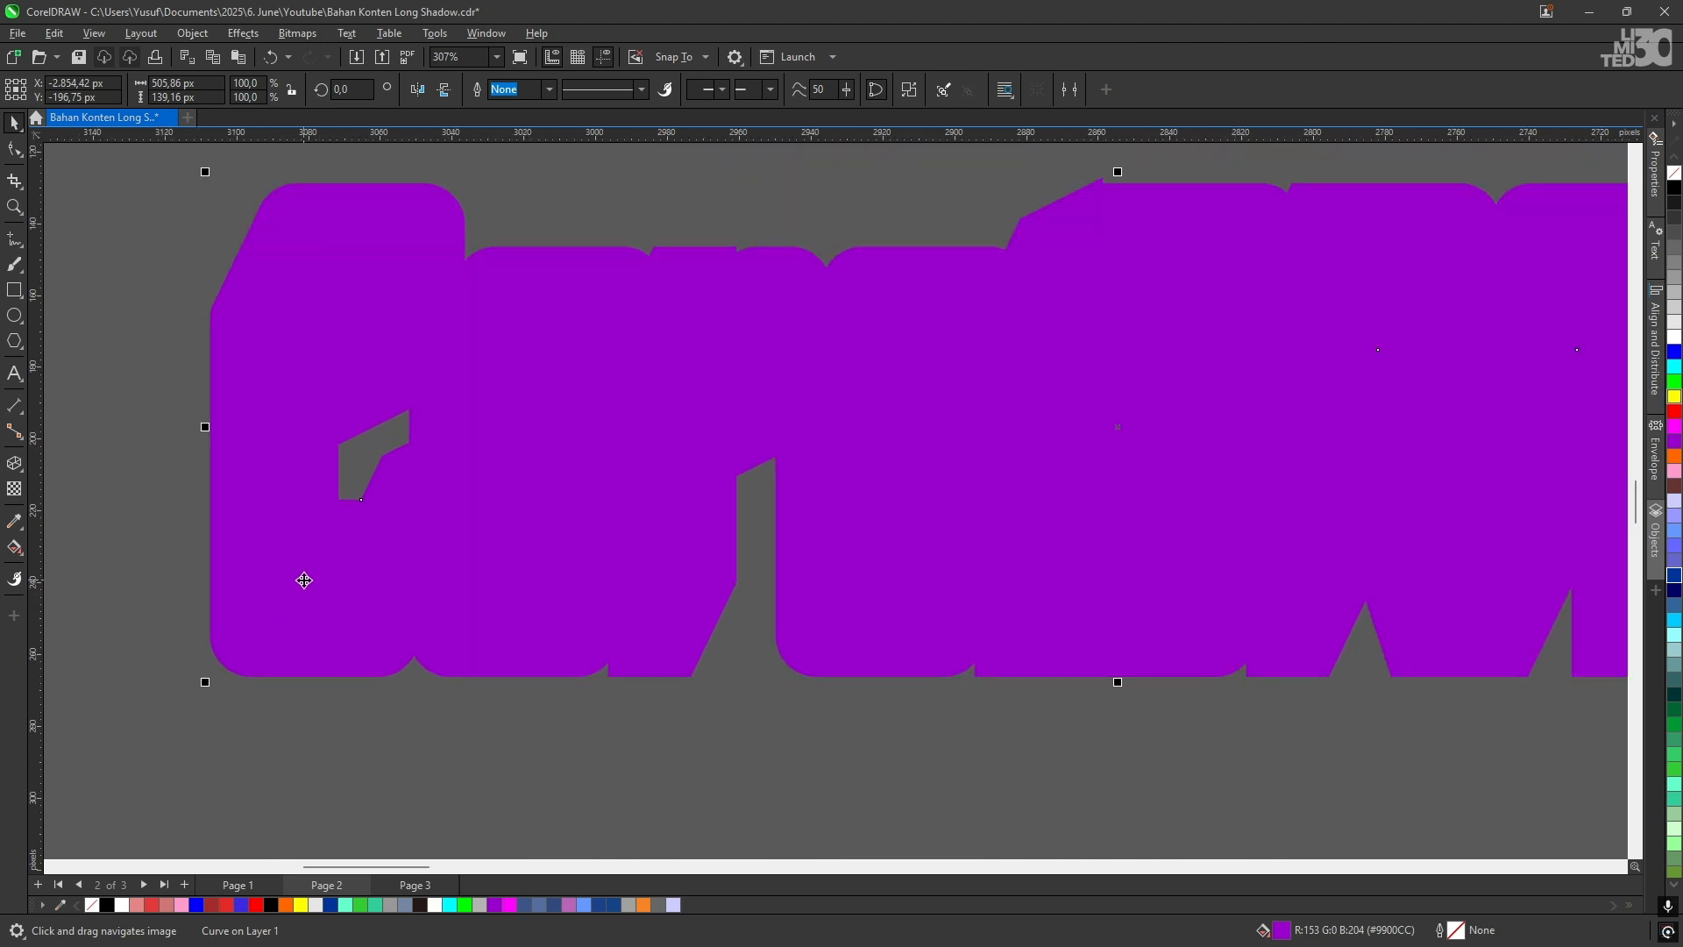
pyautogui.moveTo(304, 580); pyautogui.dragTo(431, 591)
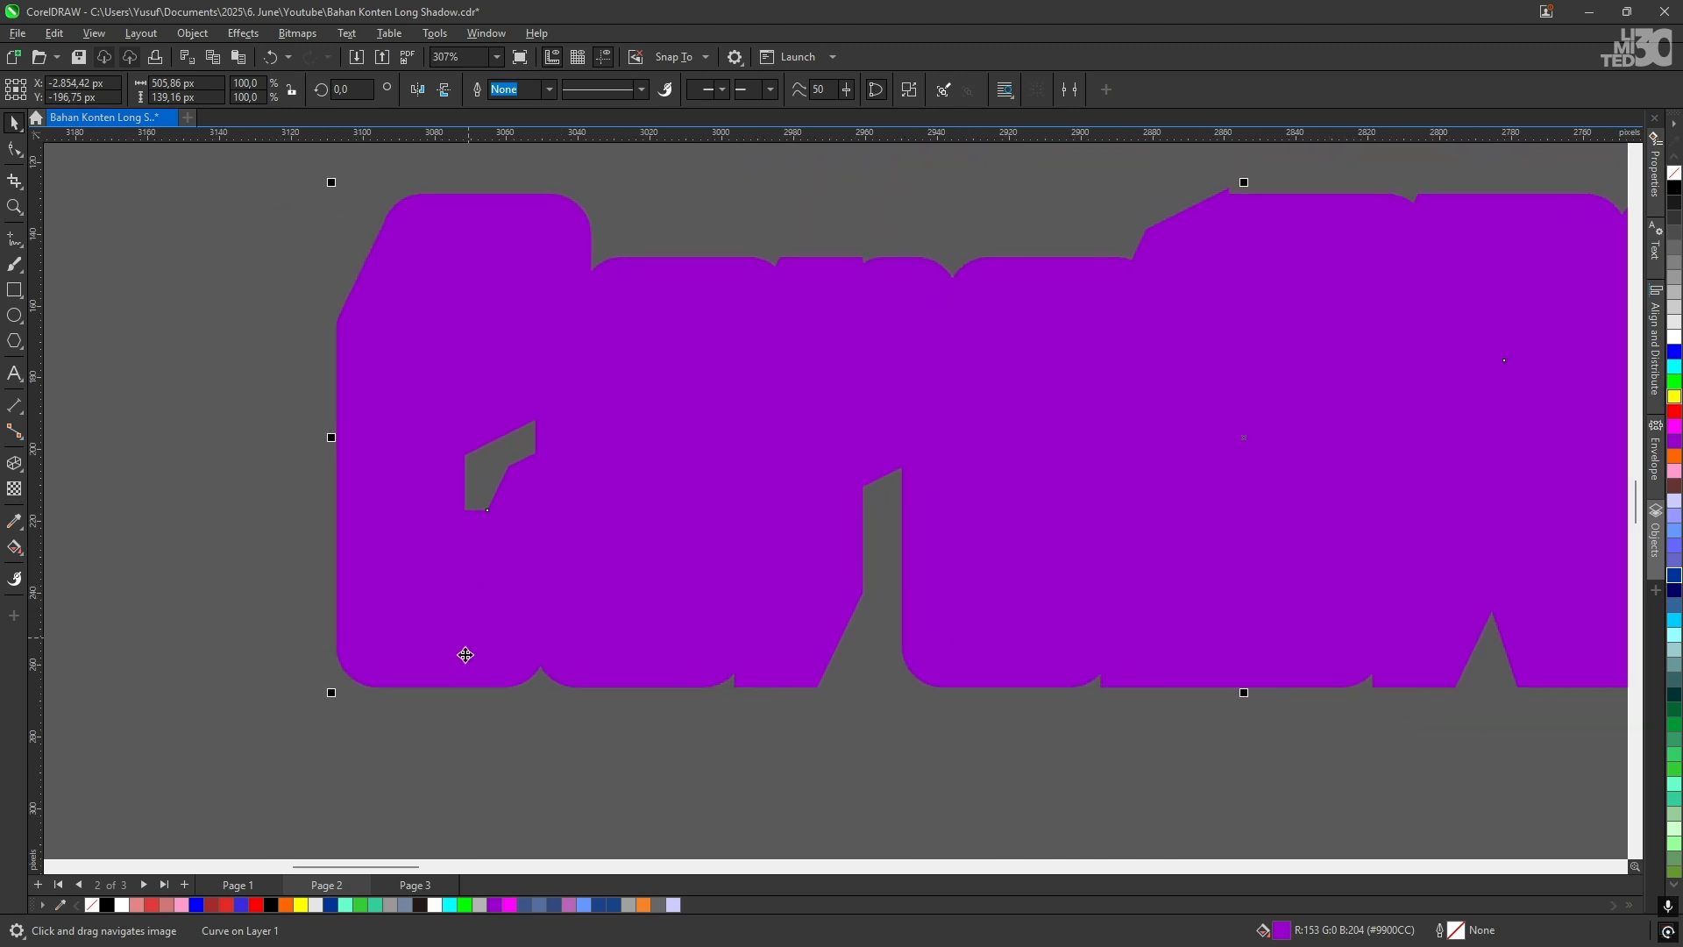
pyautogui.scroll(1, 475, 679)
pyautogui.scroll(-1, 541, 582)
pyautogui.moveTo(751, 230); pyautogui.dragTo(567, 849)
pyautogui.scroll(2, 777, 619)
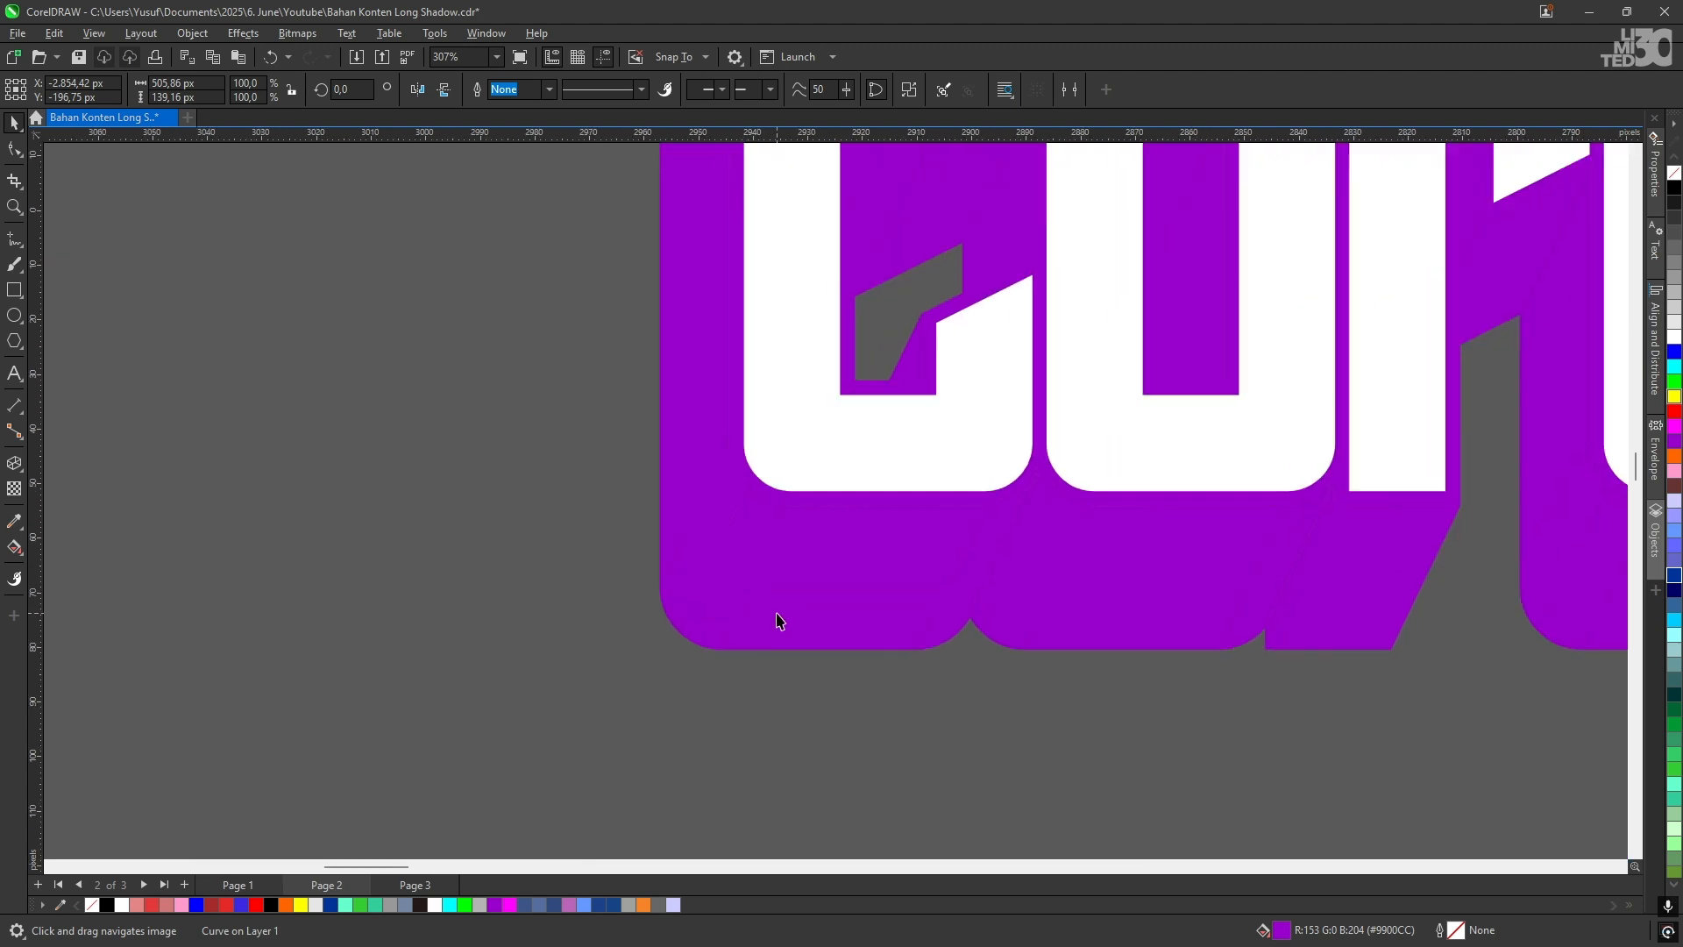
pyautogui.scroll(-3, 765, 603)
pyautogui.moveTo(764, 601); pyautogui.dragTo(705, 439)
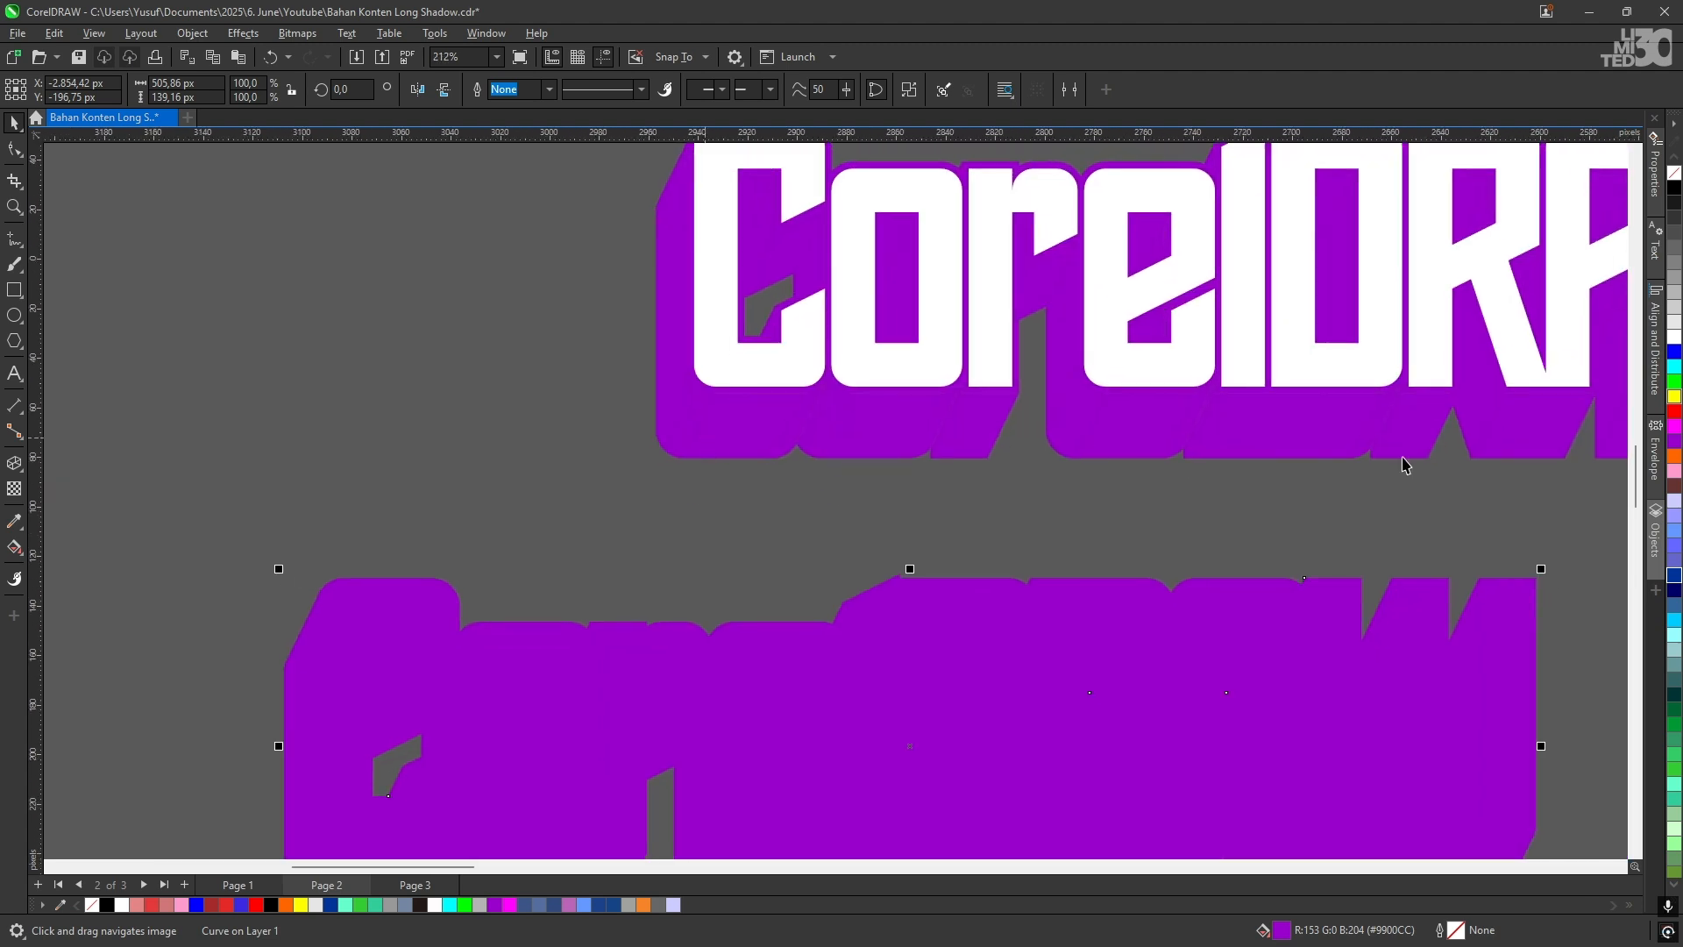
# Step: Fill the welded silhouette with orange #FF6600
pyautogui.click(1675, 465)
pyautogui.scroll(-1, 526, 762)
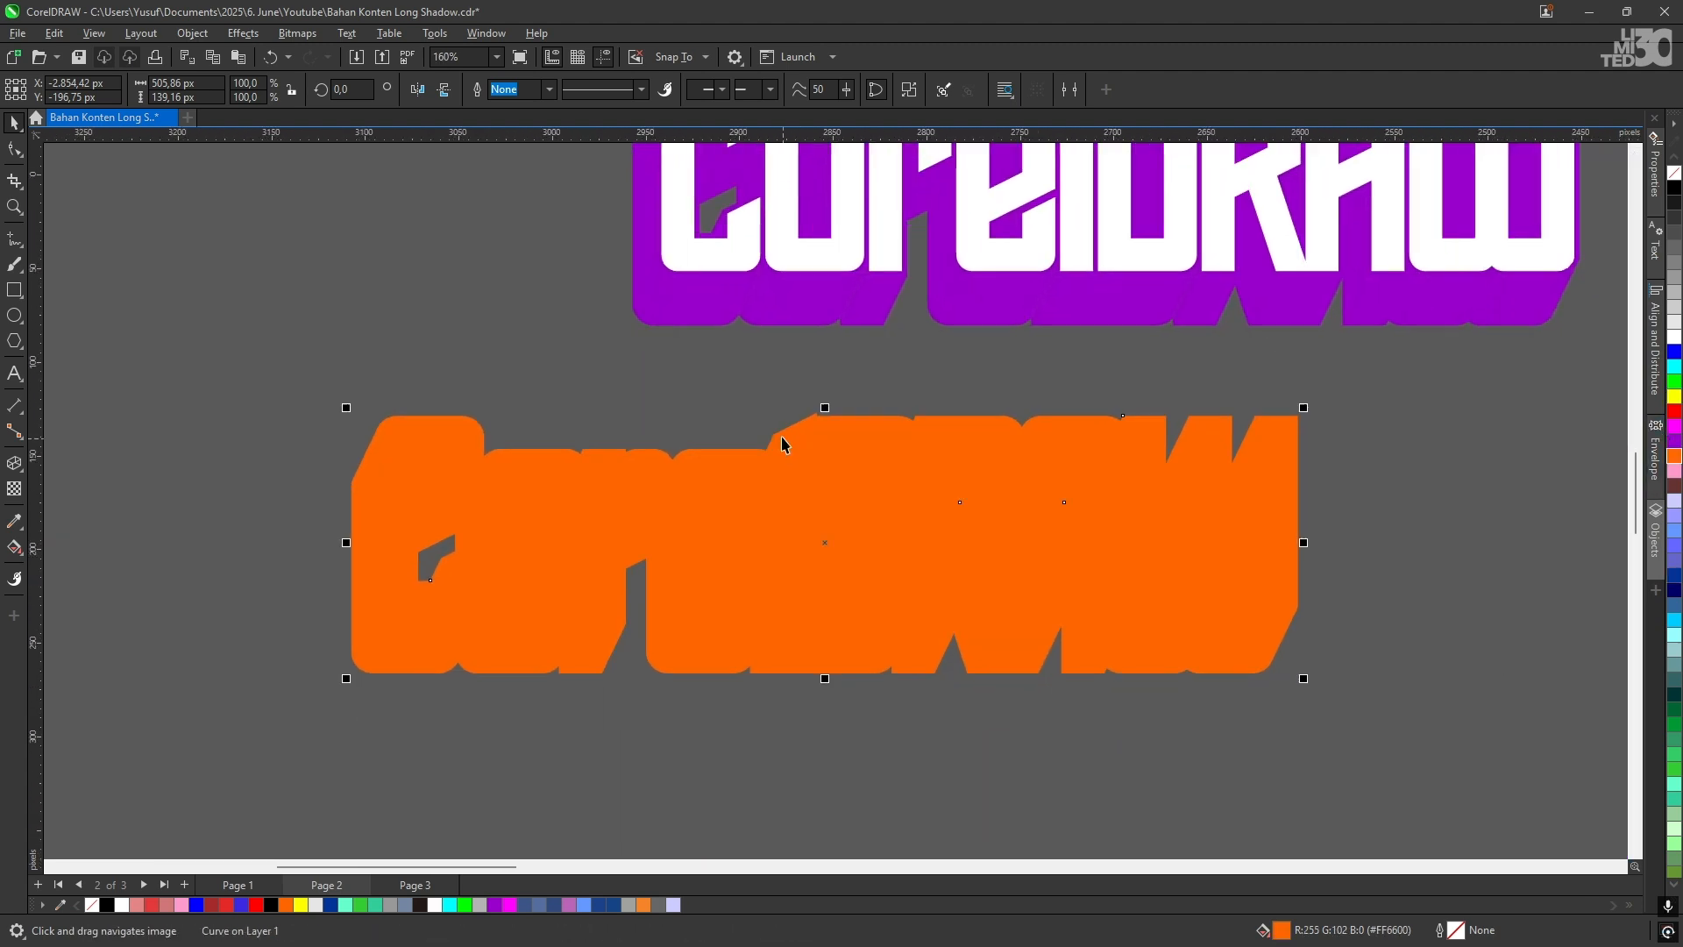
pyautogui.scroll(1, 593, 630)
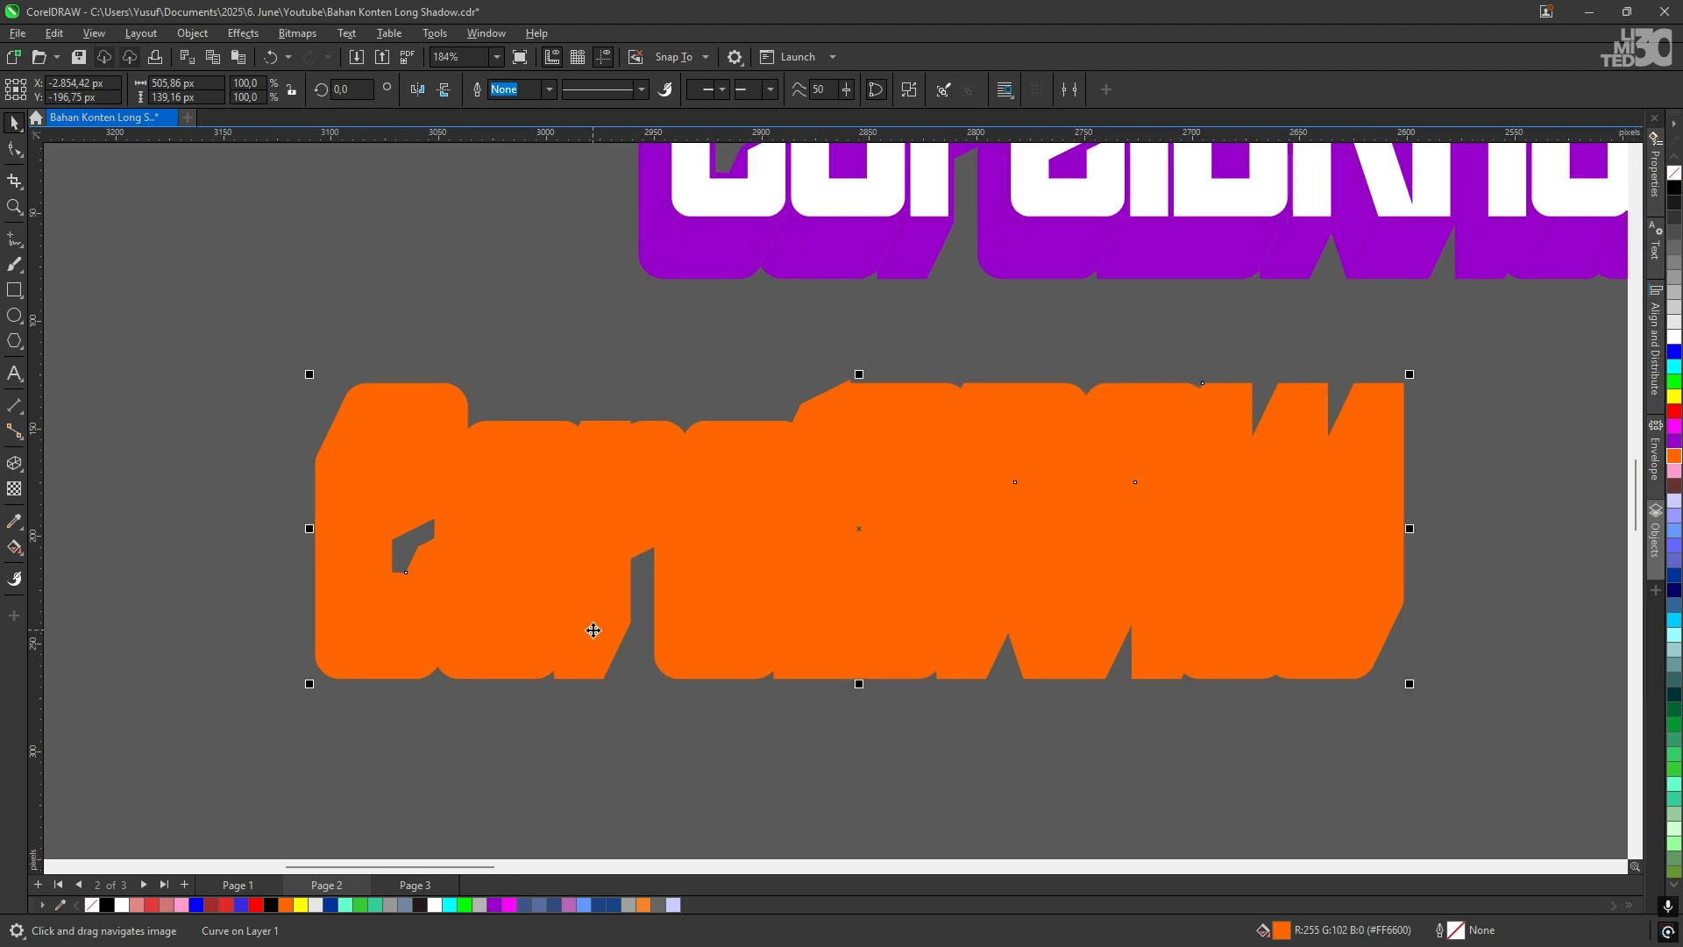
# Step: Paste the white CorelDRAW lettering over the orange welded silhouette
pyautogui.hotkey('ctrl', 'v')
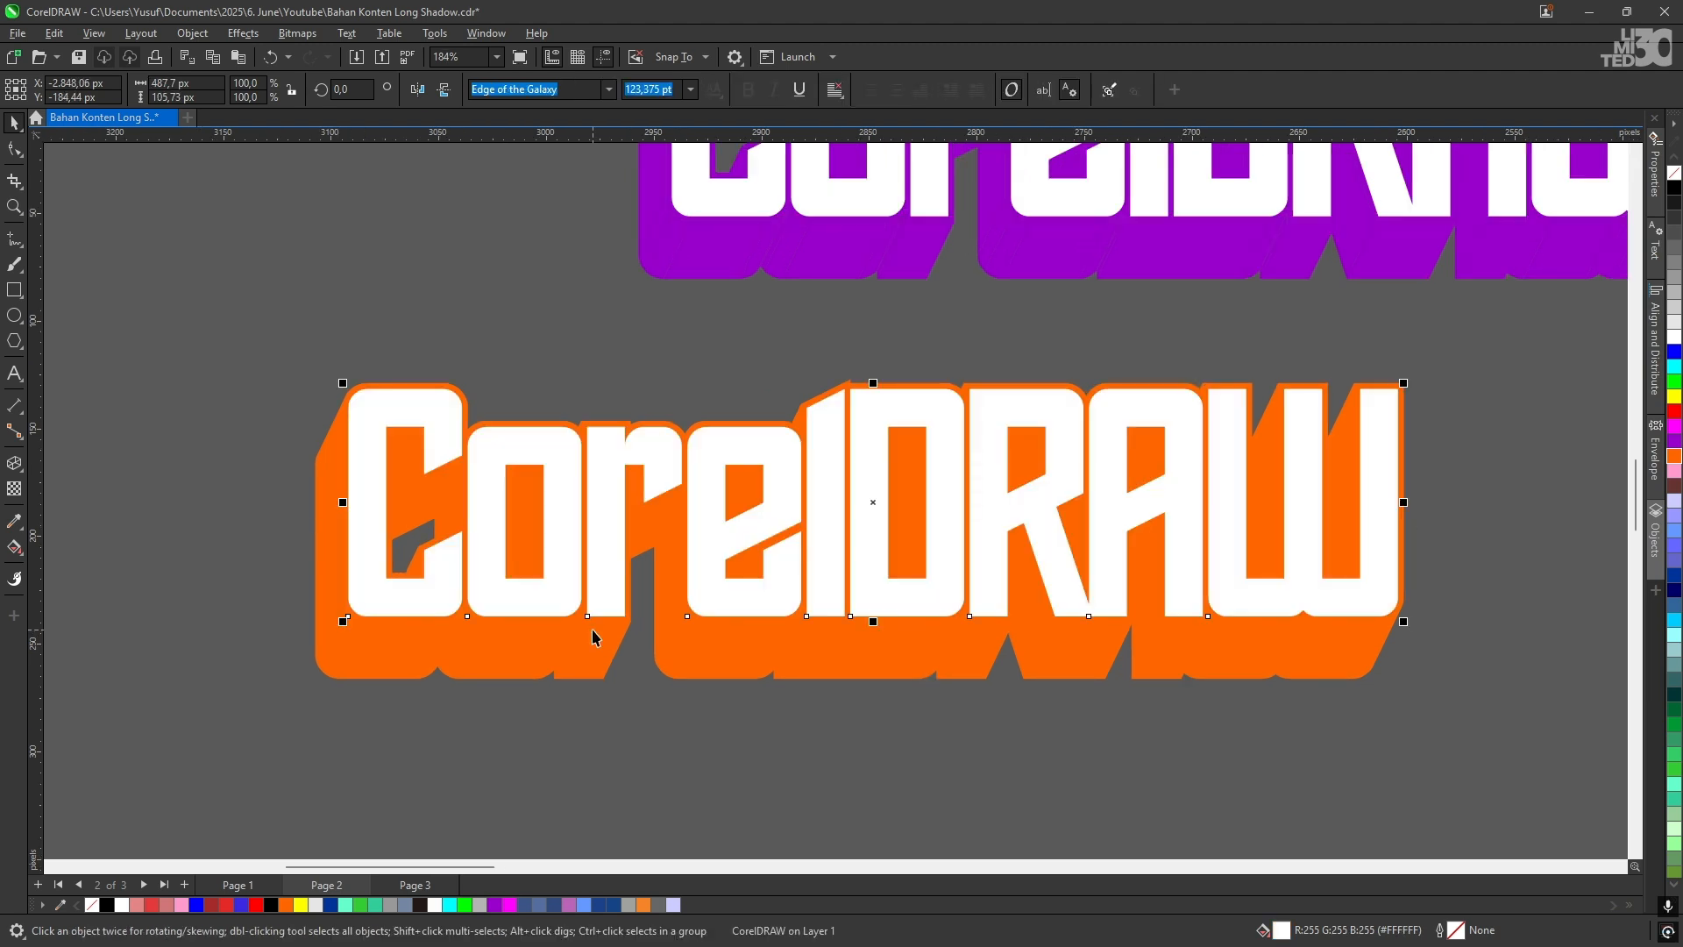
pyautogui.scroll(-3, 594, 632)
pyautogui.click(613, 714)
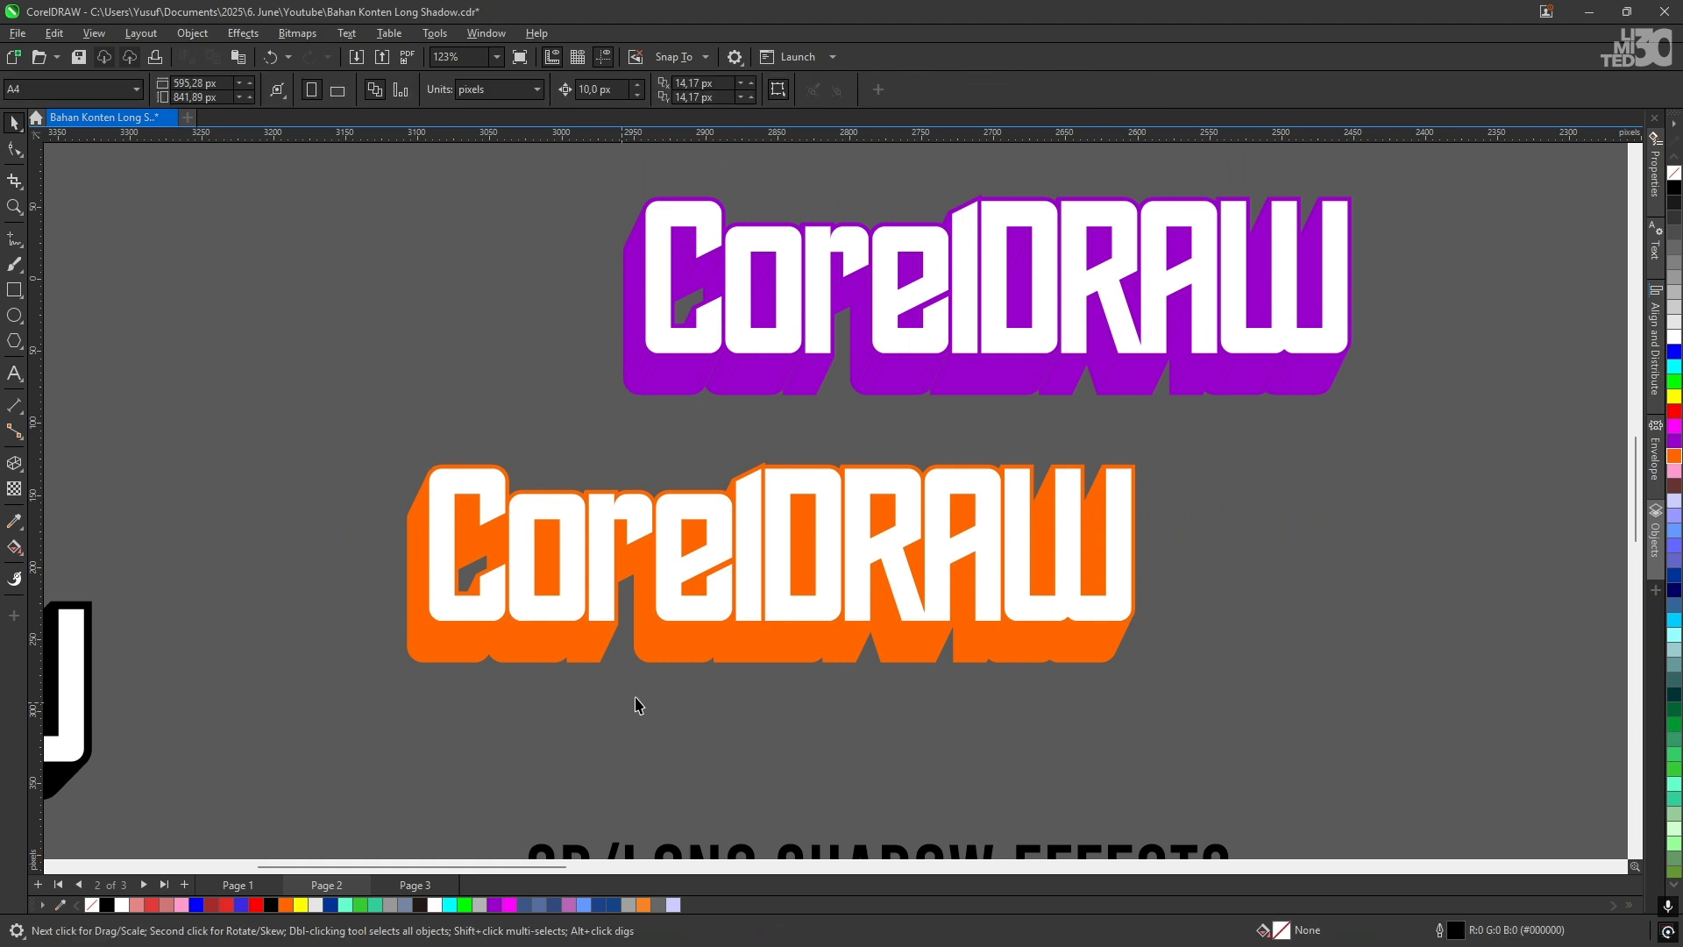
# Step: Duplicate the complete purple extruded lettering and place the copy beside the orange version
pyautogui.scroll(-1, 735, 641)
pyautogui.moveTo(736, 641); pyautogui.dragTo(514, 673)
pyautogui.scroll(-2, 515, 677)
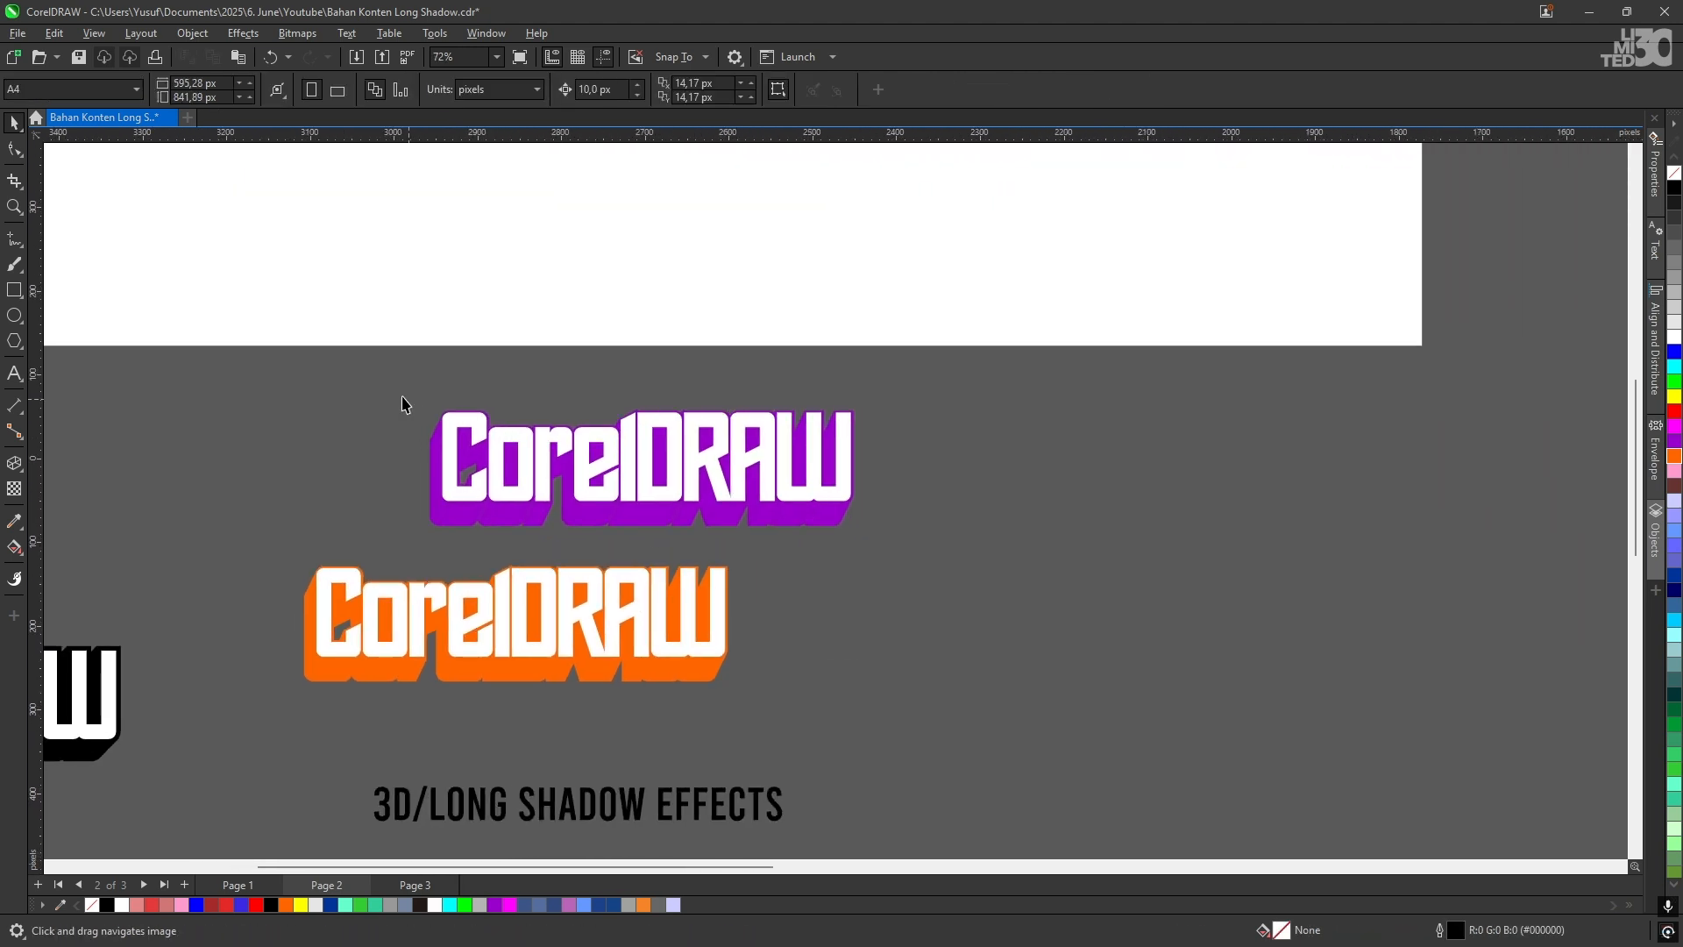
pyautogui.moveTo(388, 387); pyautogui.dragTo(982, 535)
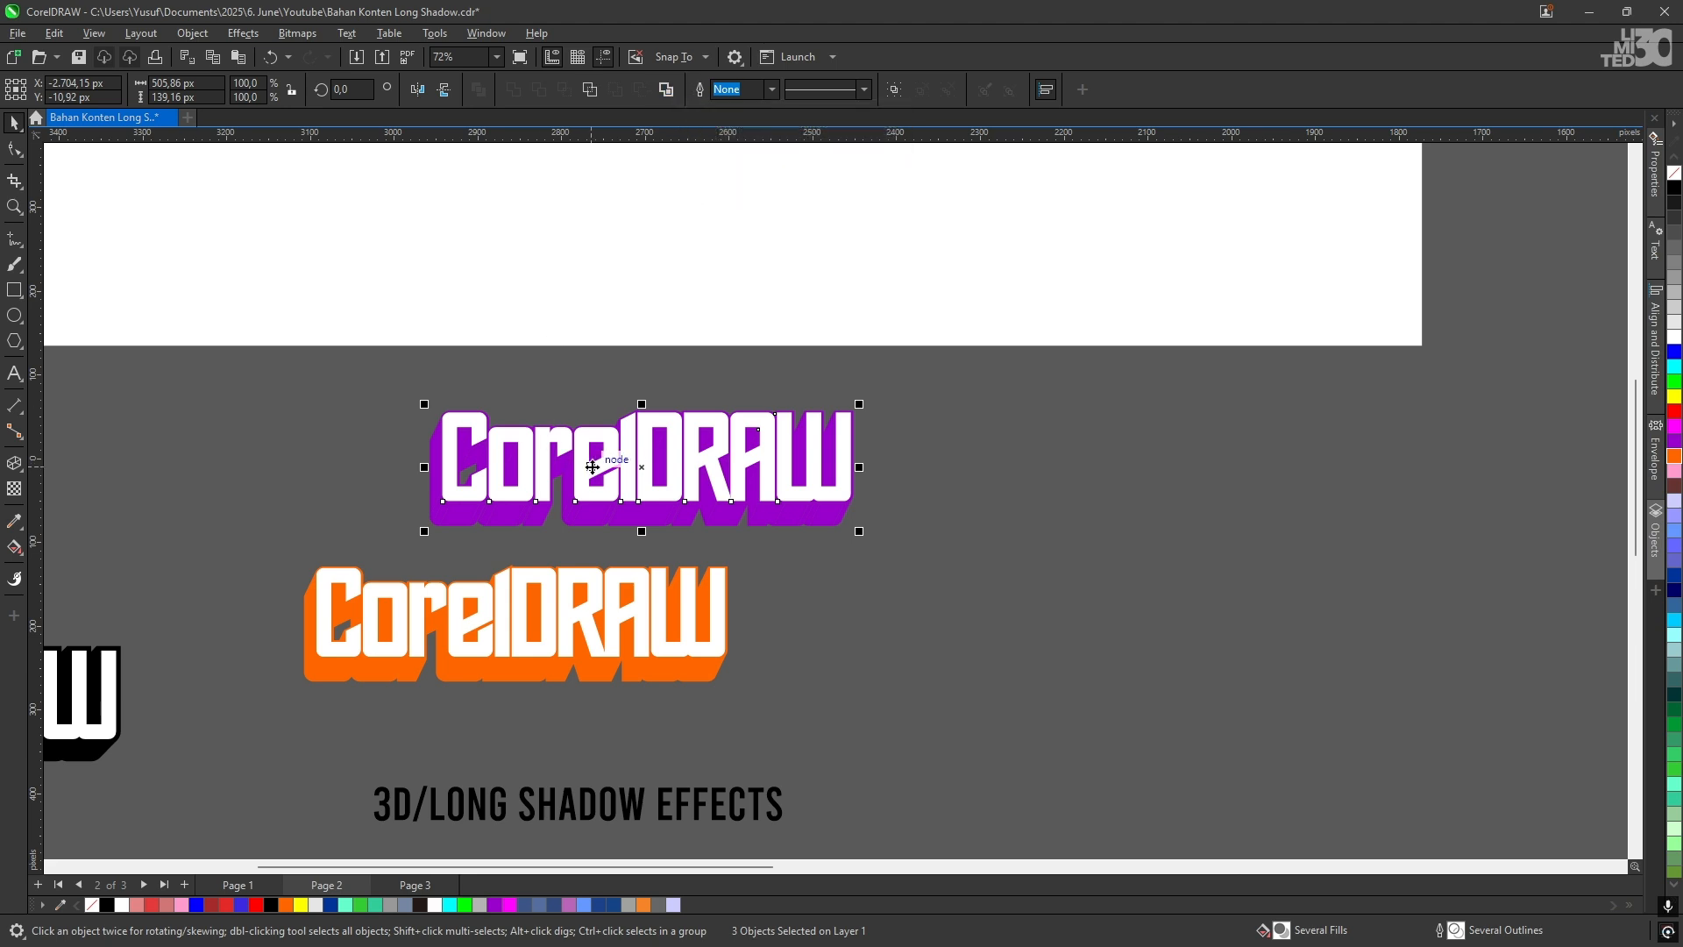
pyautogui.moveTo(597, 475); pyautogui.dragTo(947, 635)
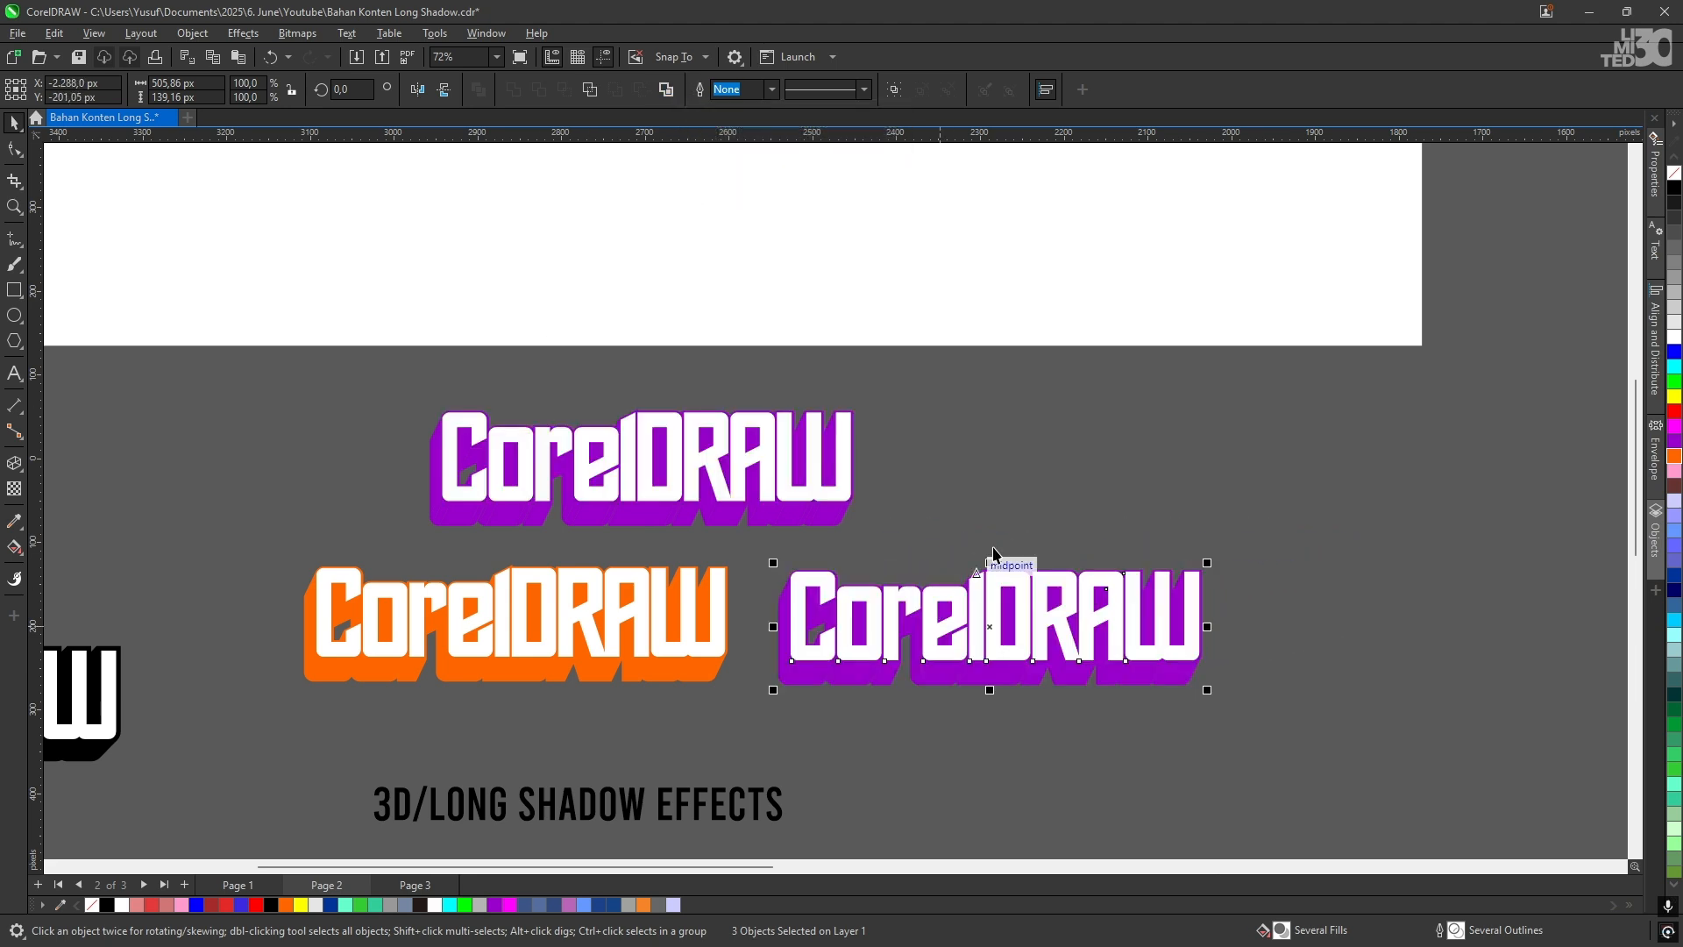
pyautogui.click(1008, 526)
# Step: Try moving the copy's purple extrusion away from its white lettering and undo the displacement
pyautogui.scroll(2, 877, 693)
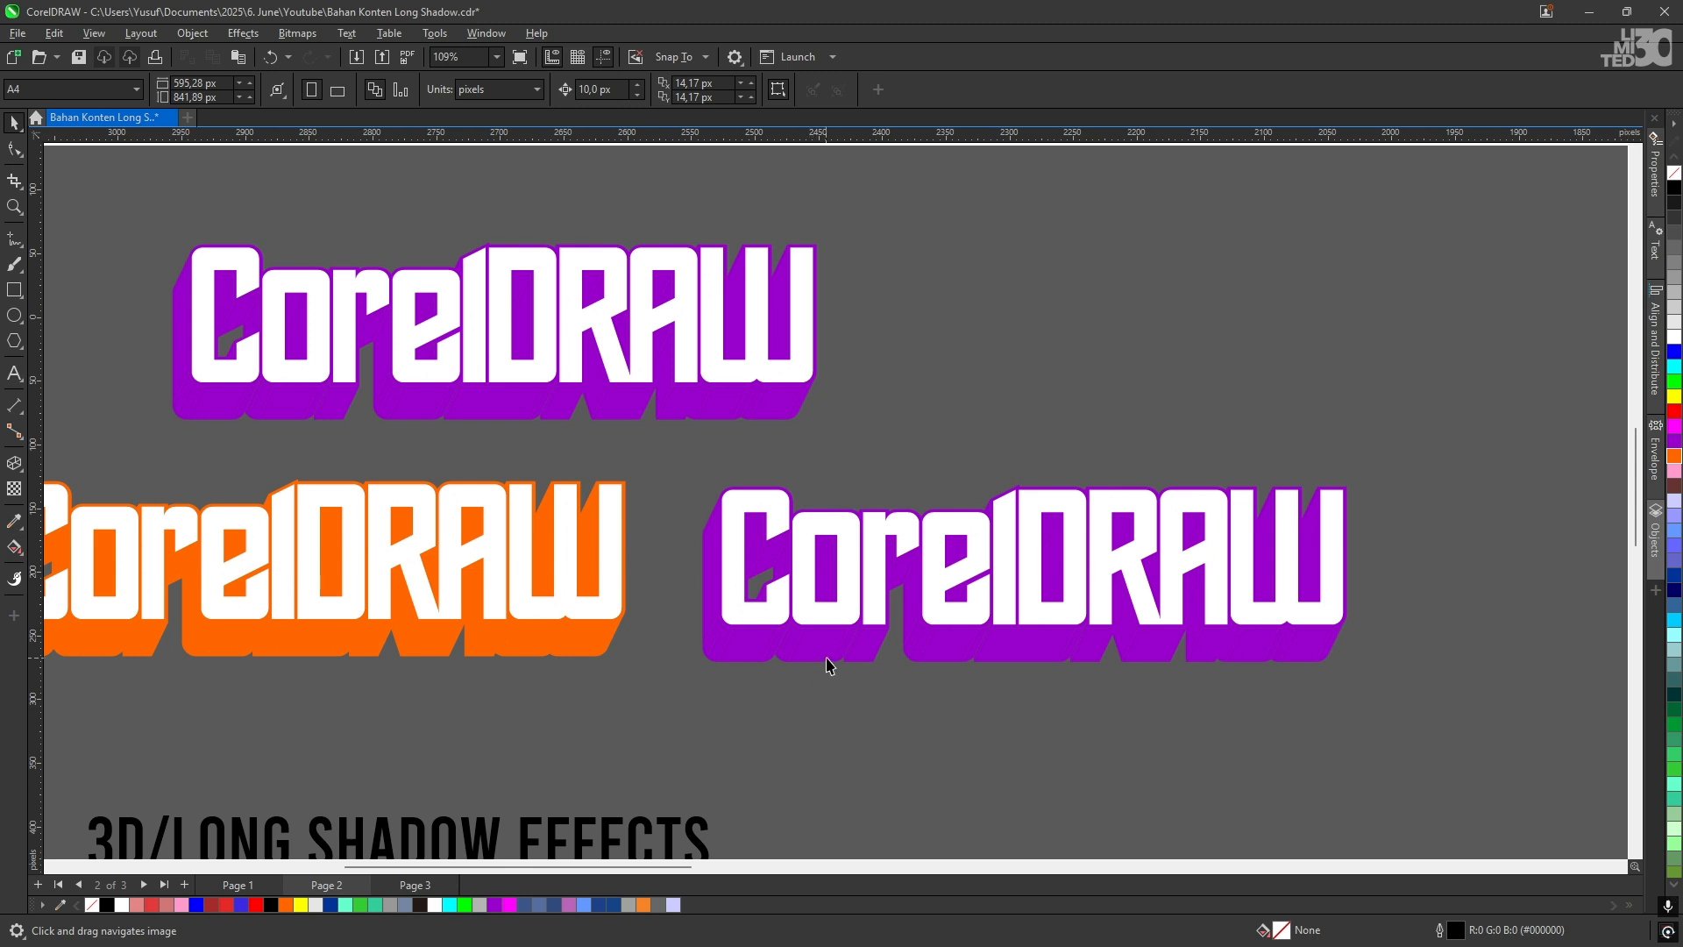
pyautogui.click(833, 657)
pyautogui.scroll(2, 852, 705)
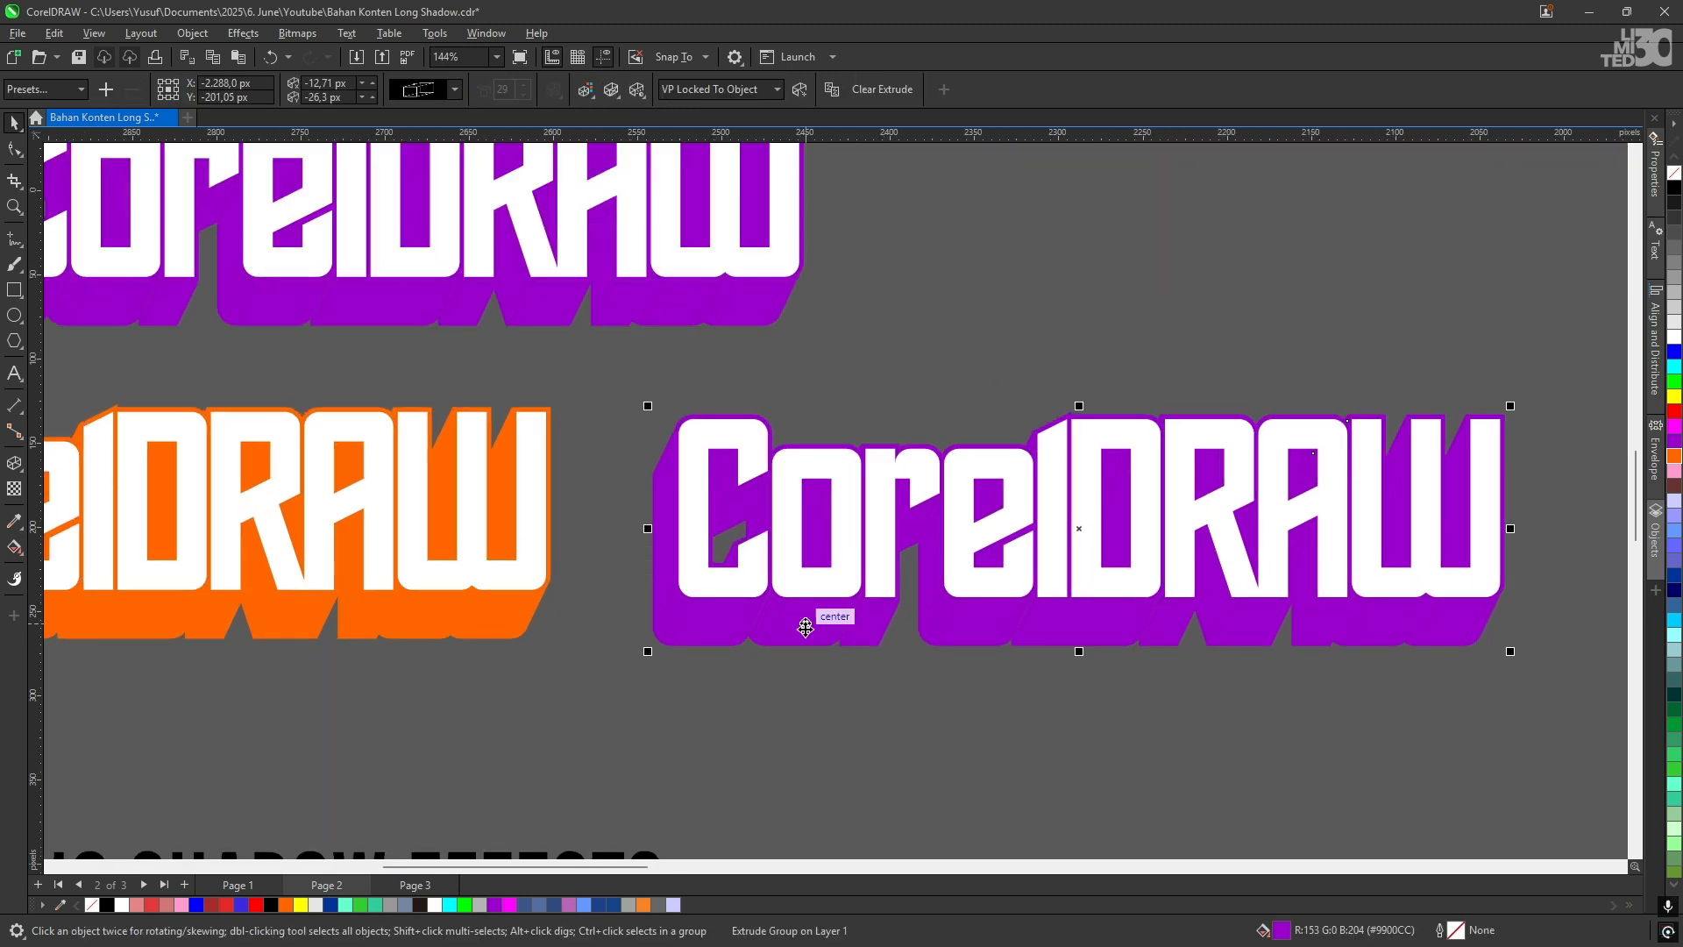
pyautogui.moveTo(800, 628); pyautogui.dragTo(898, 742)
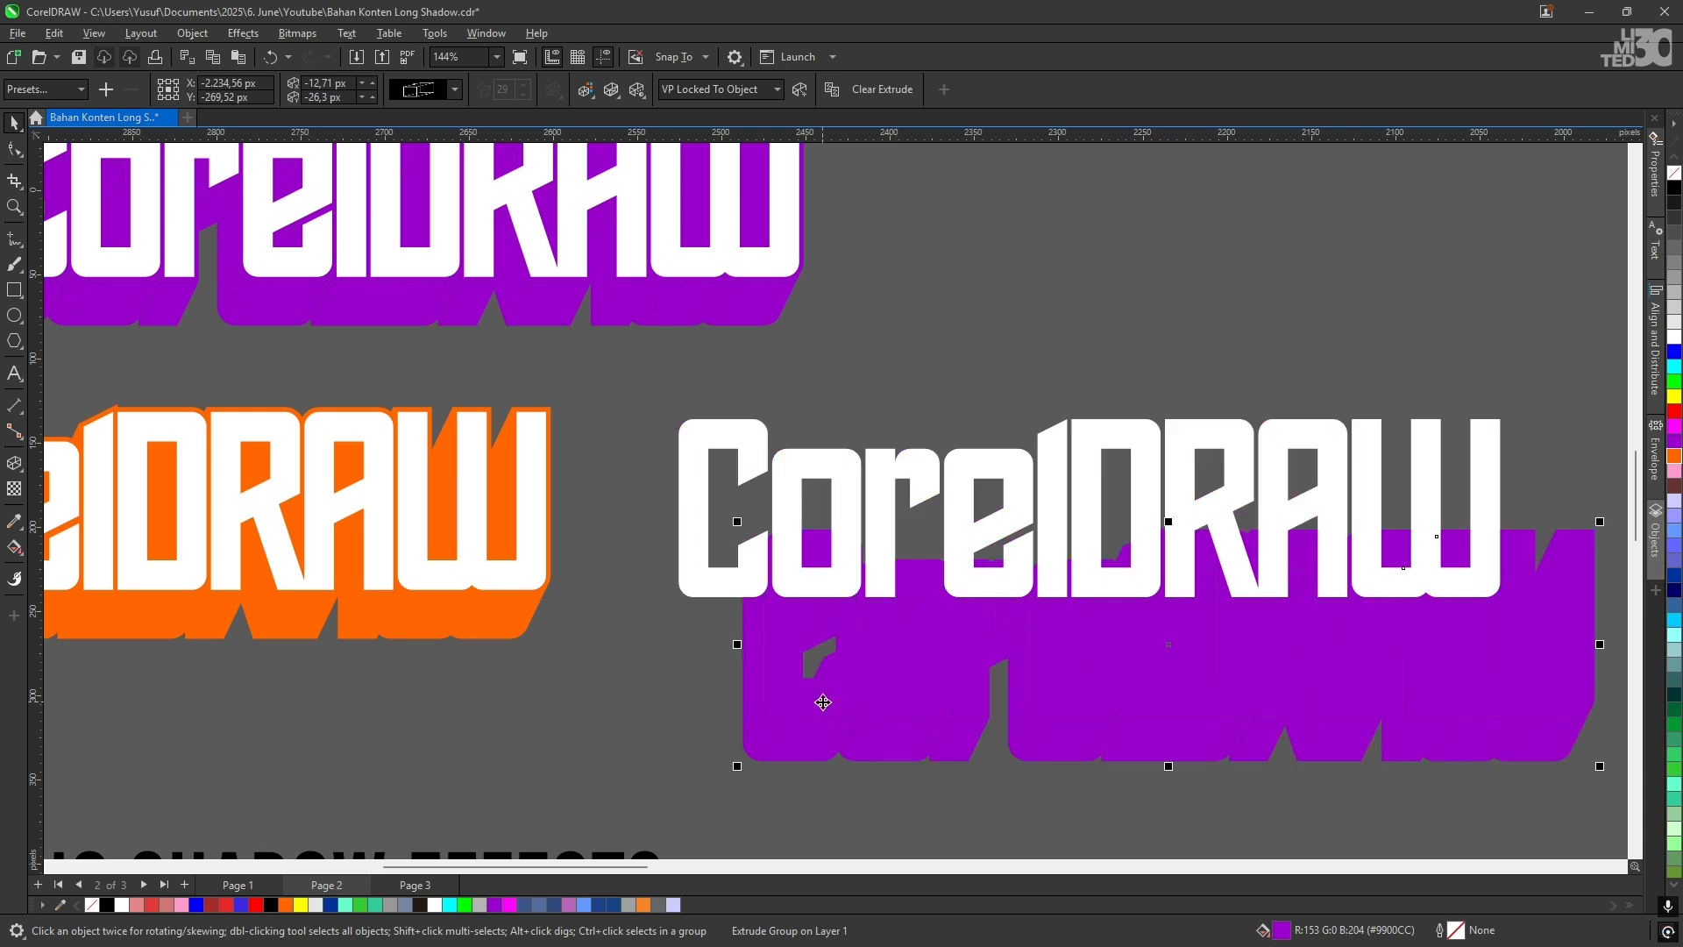
pyautogui.hotkey('ctrl', 'z')
pyautogui.click(792, 548)
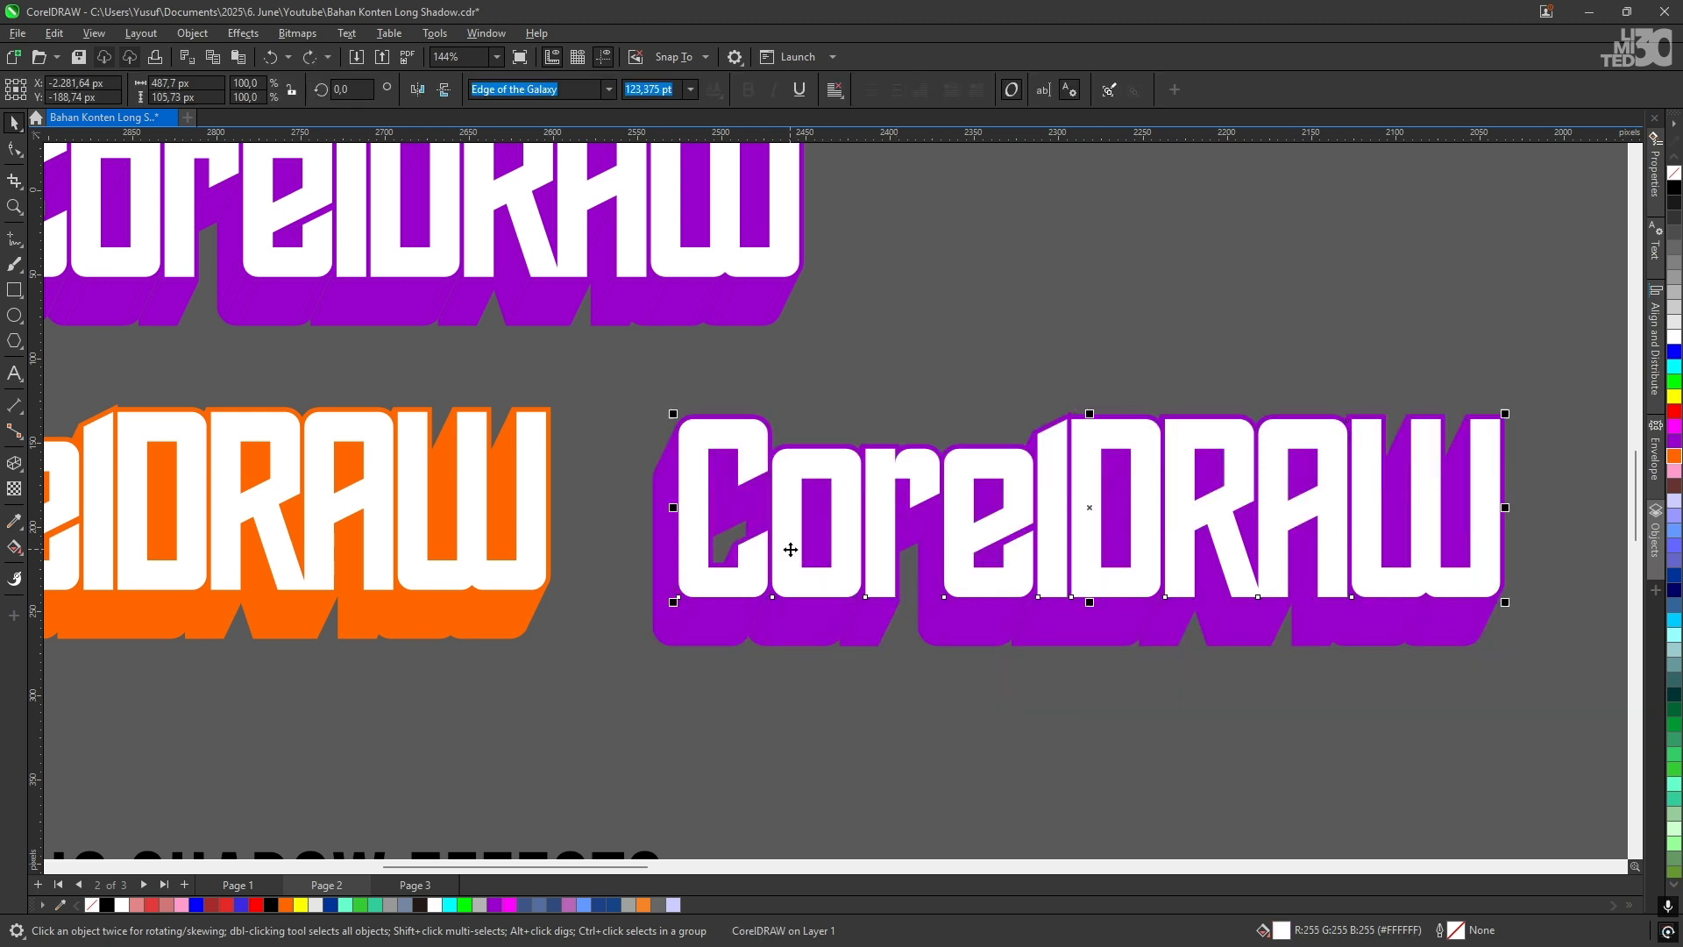
pyautogui.click(835, 687)
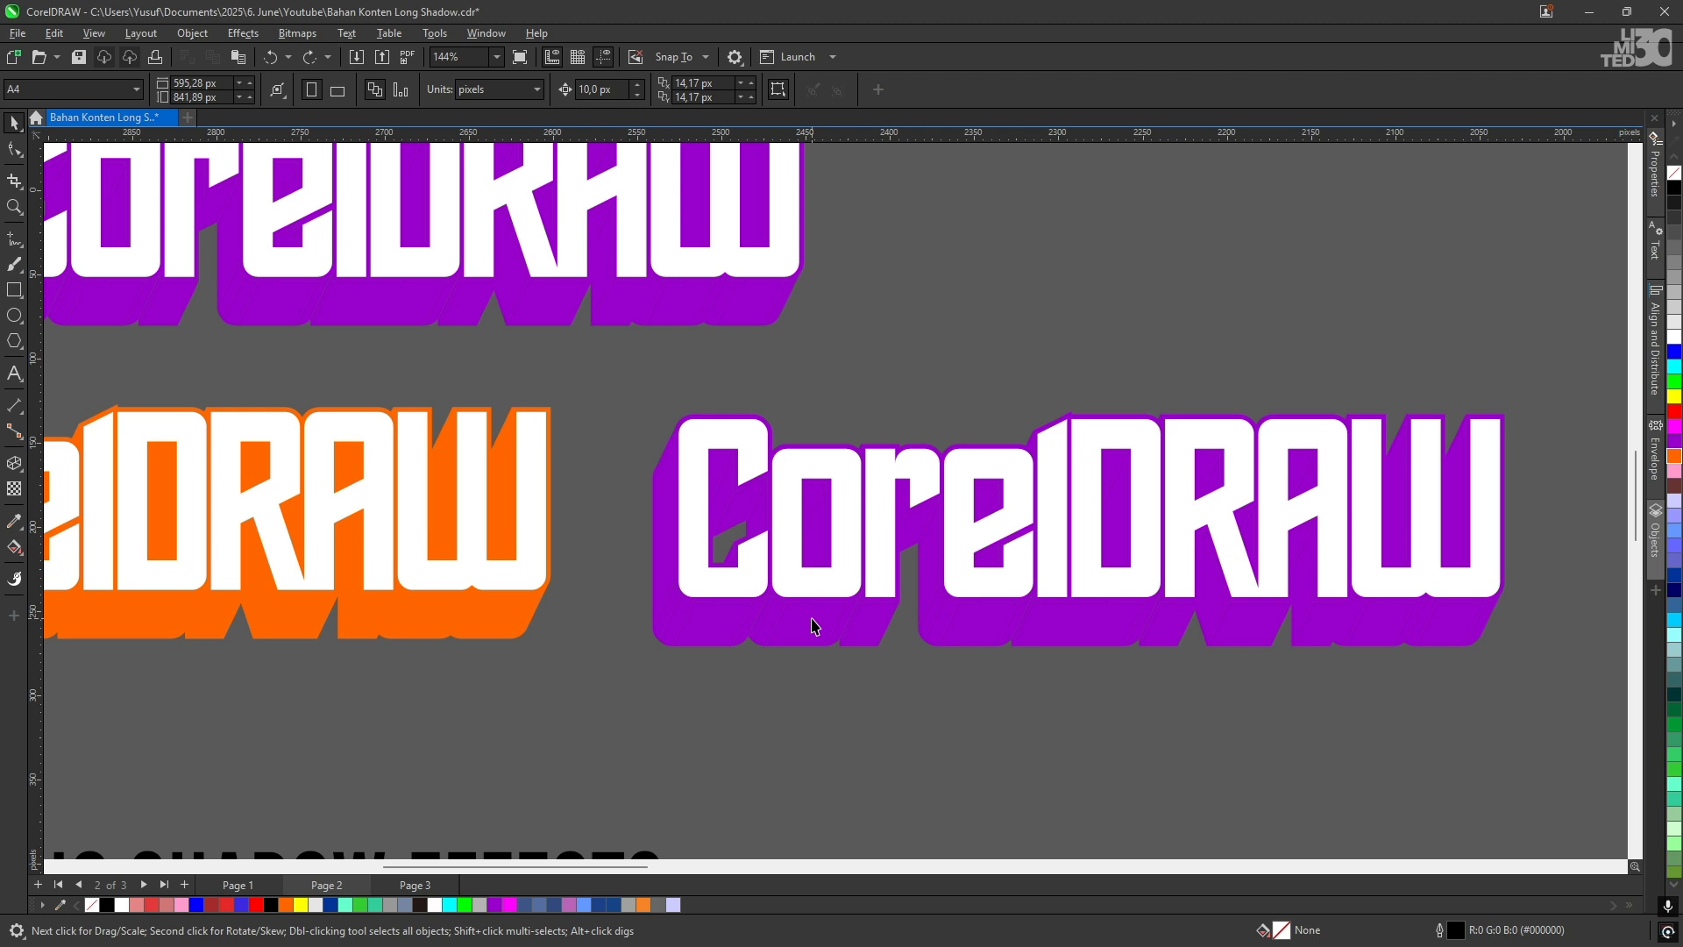
pyautogui.click(815, 626)
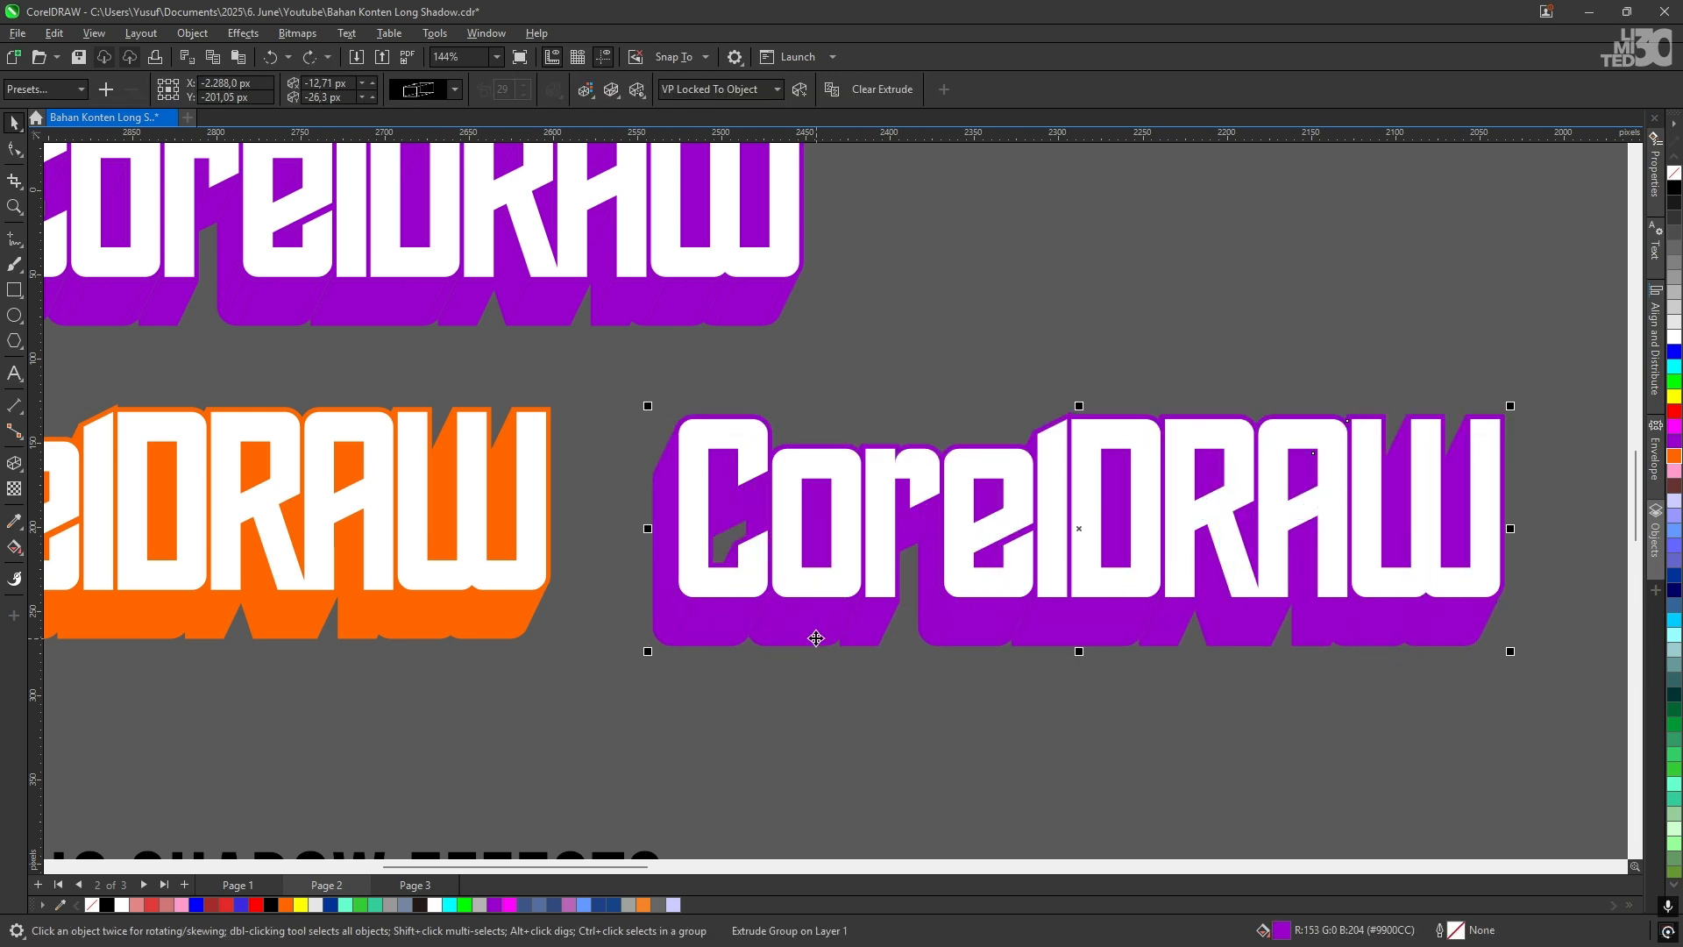
pyautogui.moveTo(817, 638); pyautogui.dragTo(821, 694)
pyautogui.hotkey('ctrl', 'z')
pyautogui.hotkey('ctrl', 'k')
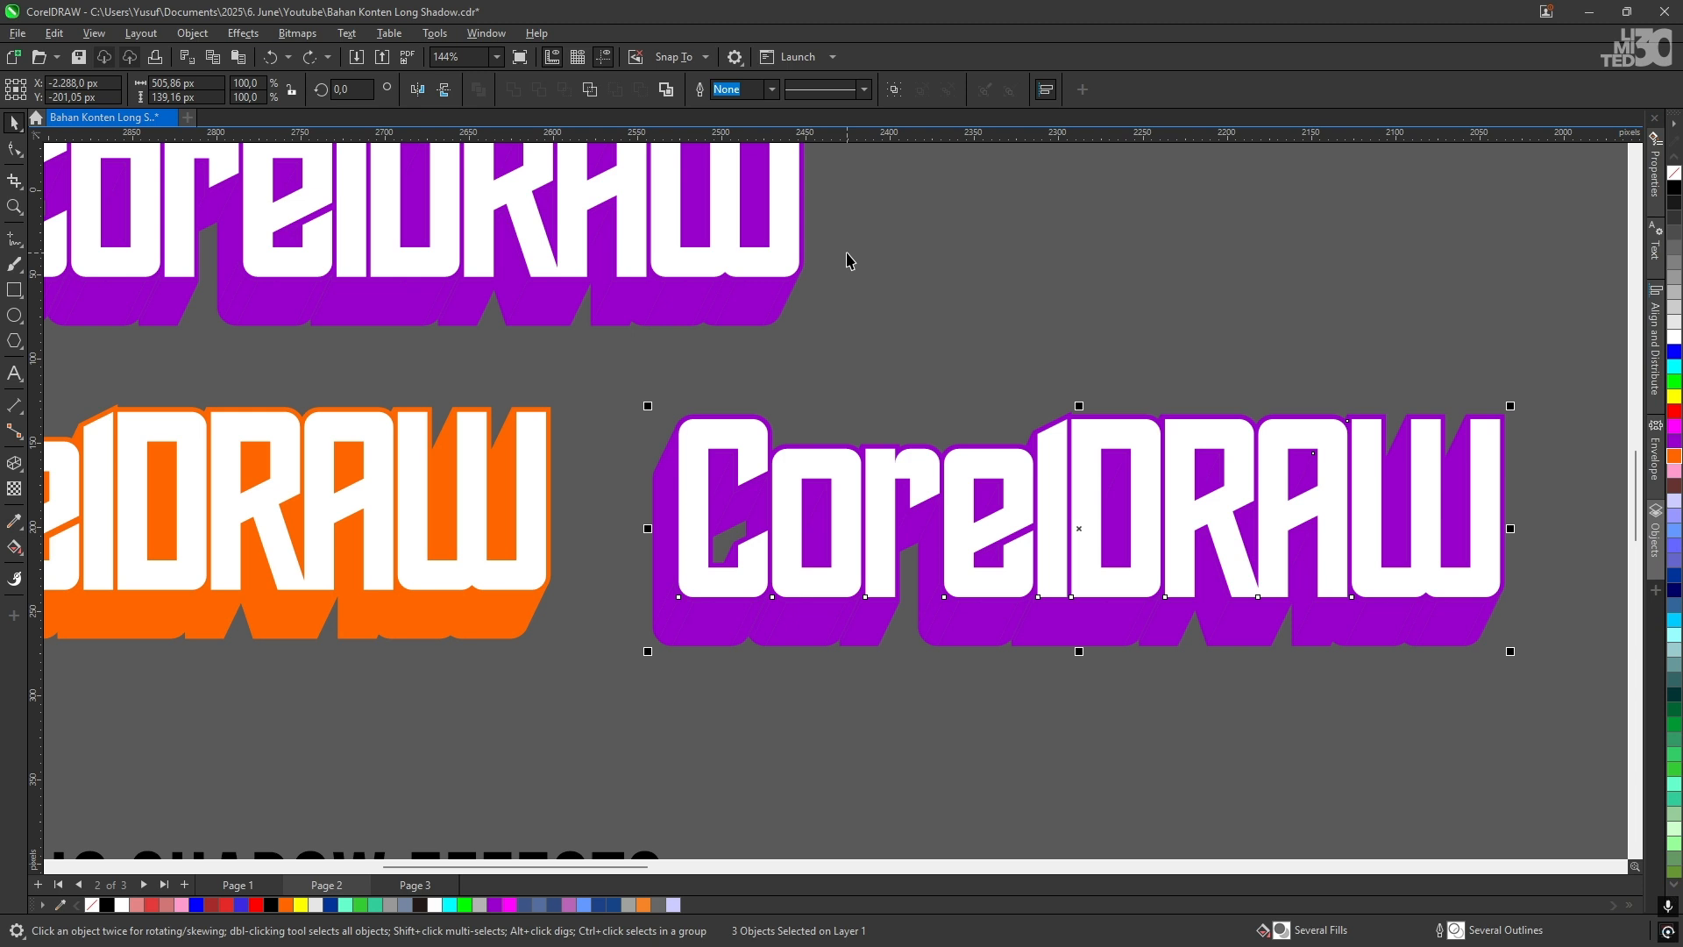
pyautogui.click(855, 355)
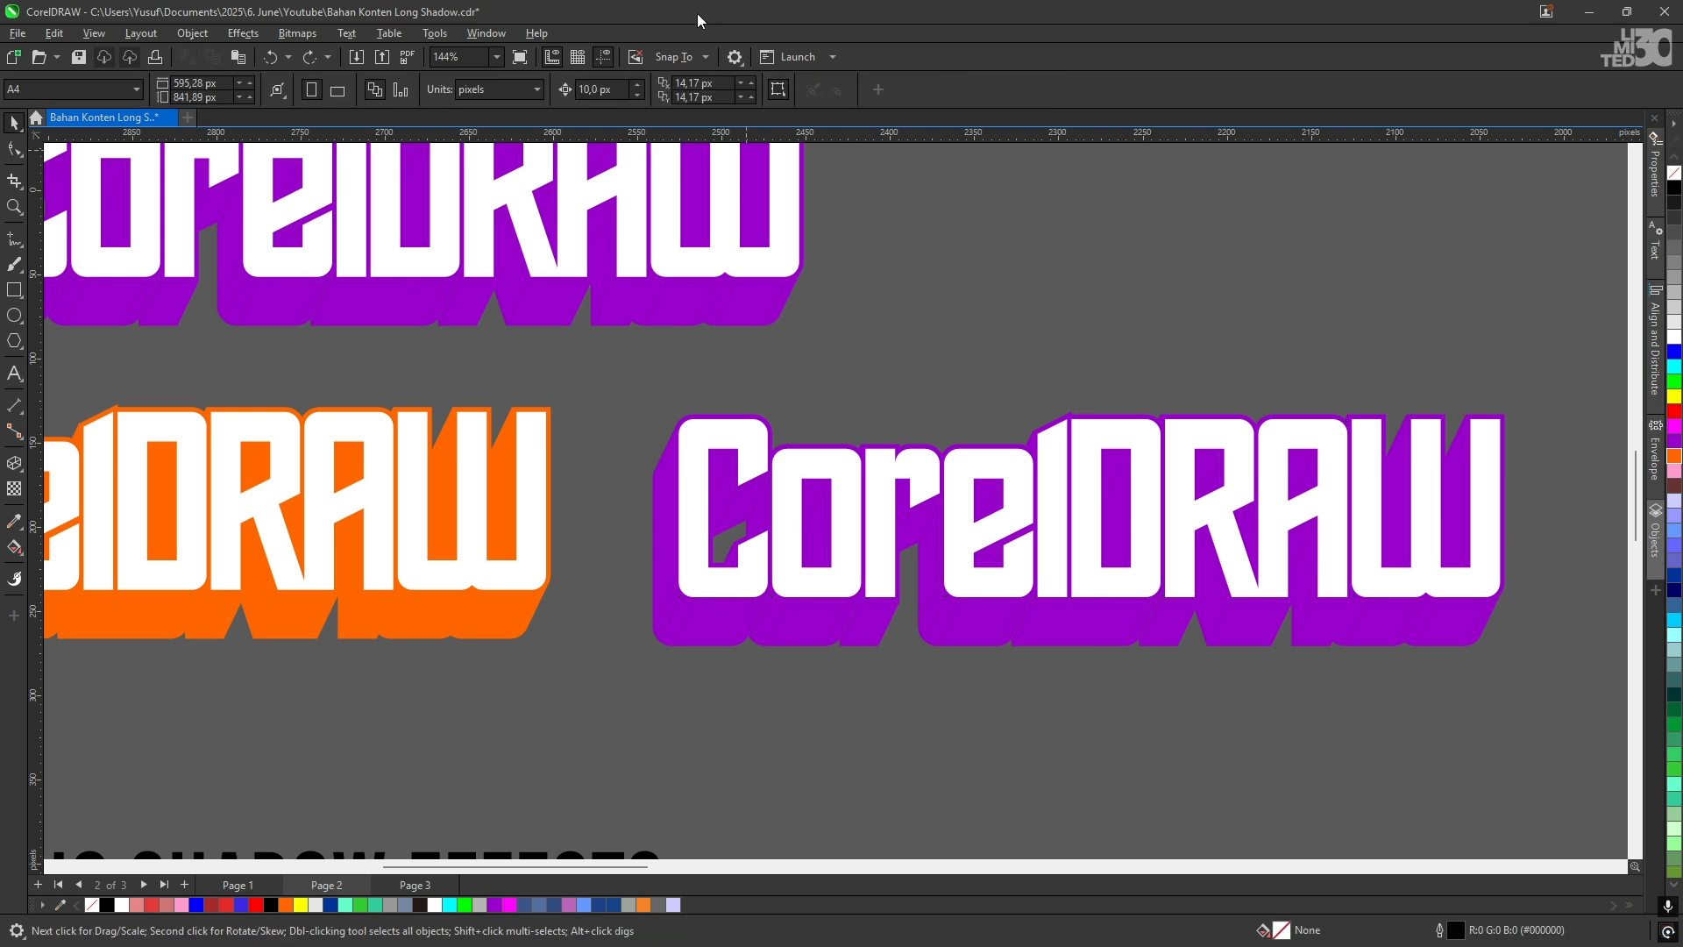
# Step: Select the copy's lettering, contour and extrusion together and create a boundary curve around them
pyautogui.click(714, 621)
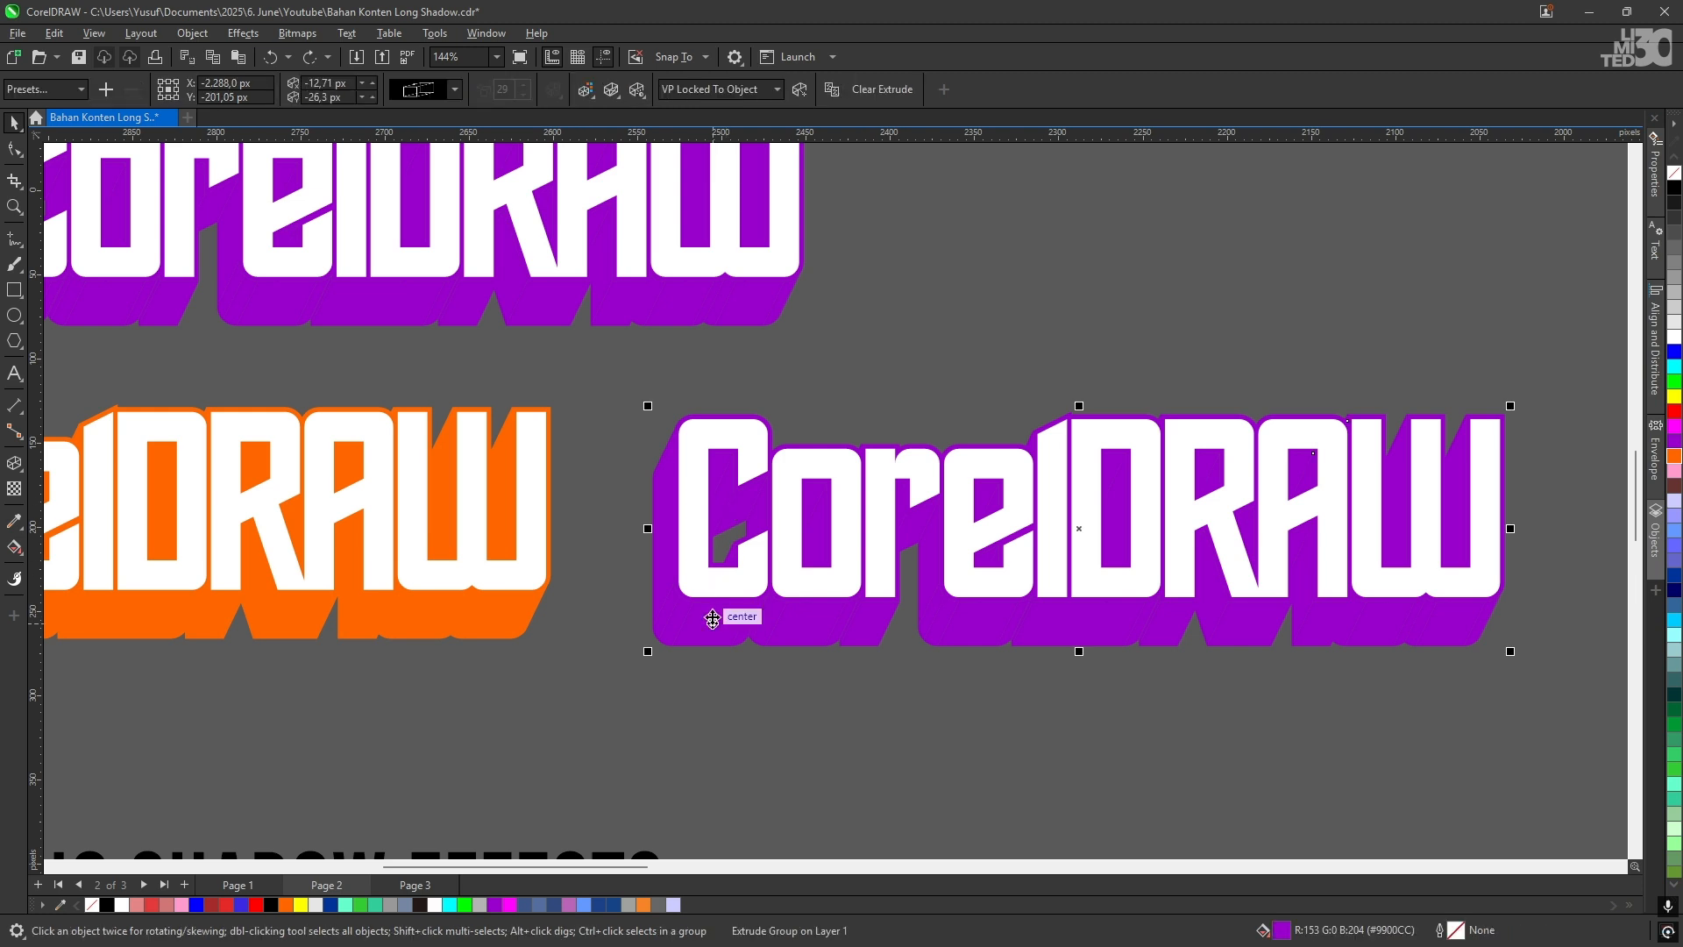
pyautogui.hotkey('ctrl', 'k')
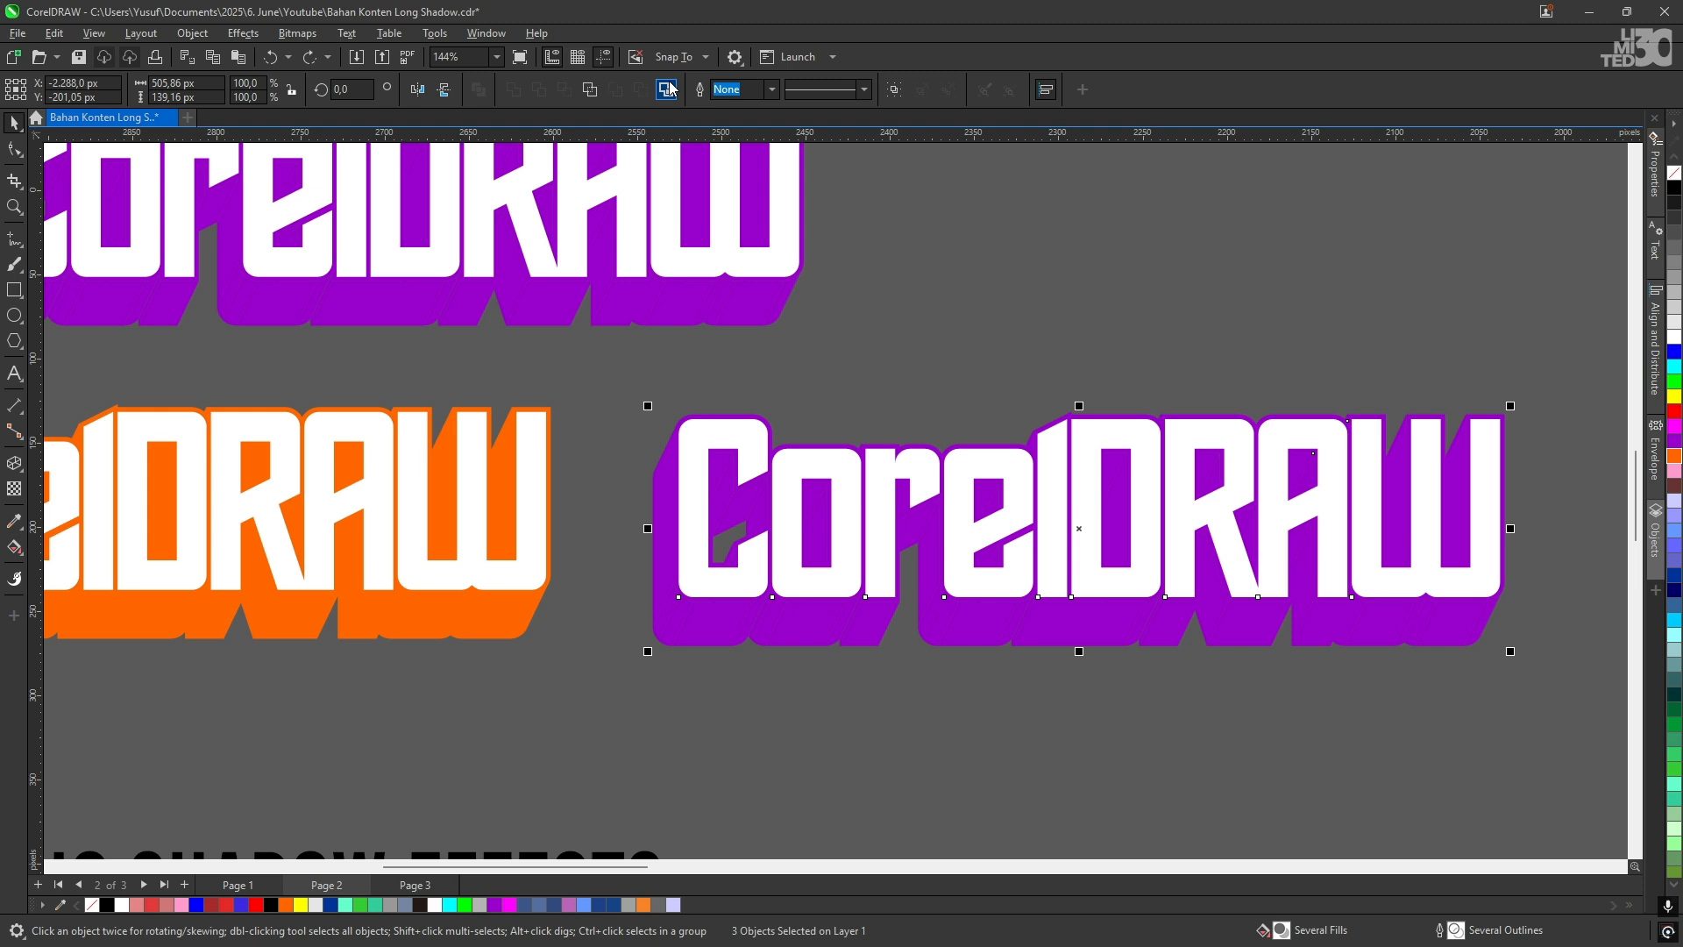
pyautogui.click(666, 88)
pyautogui.click(673, 671)
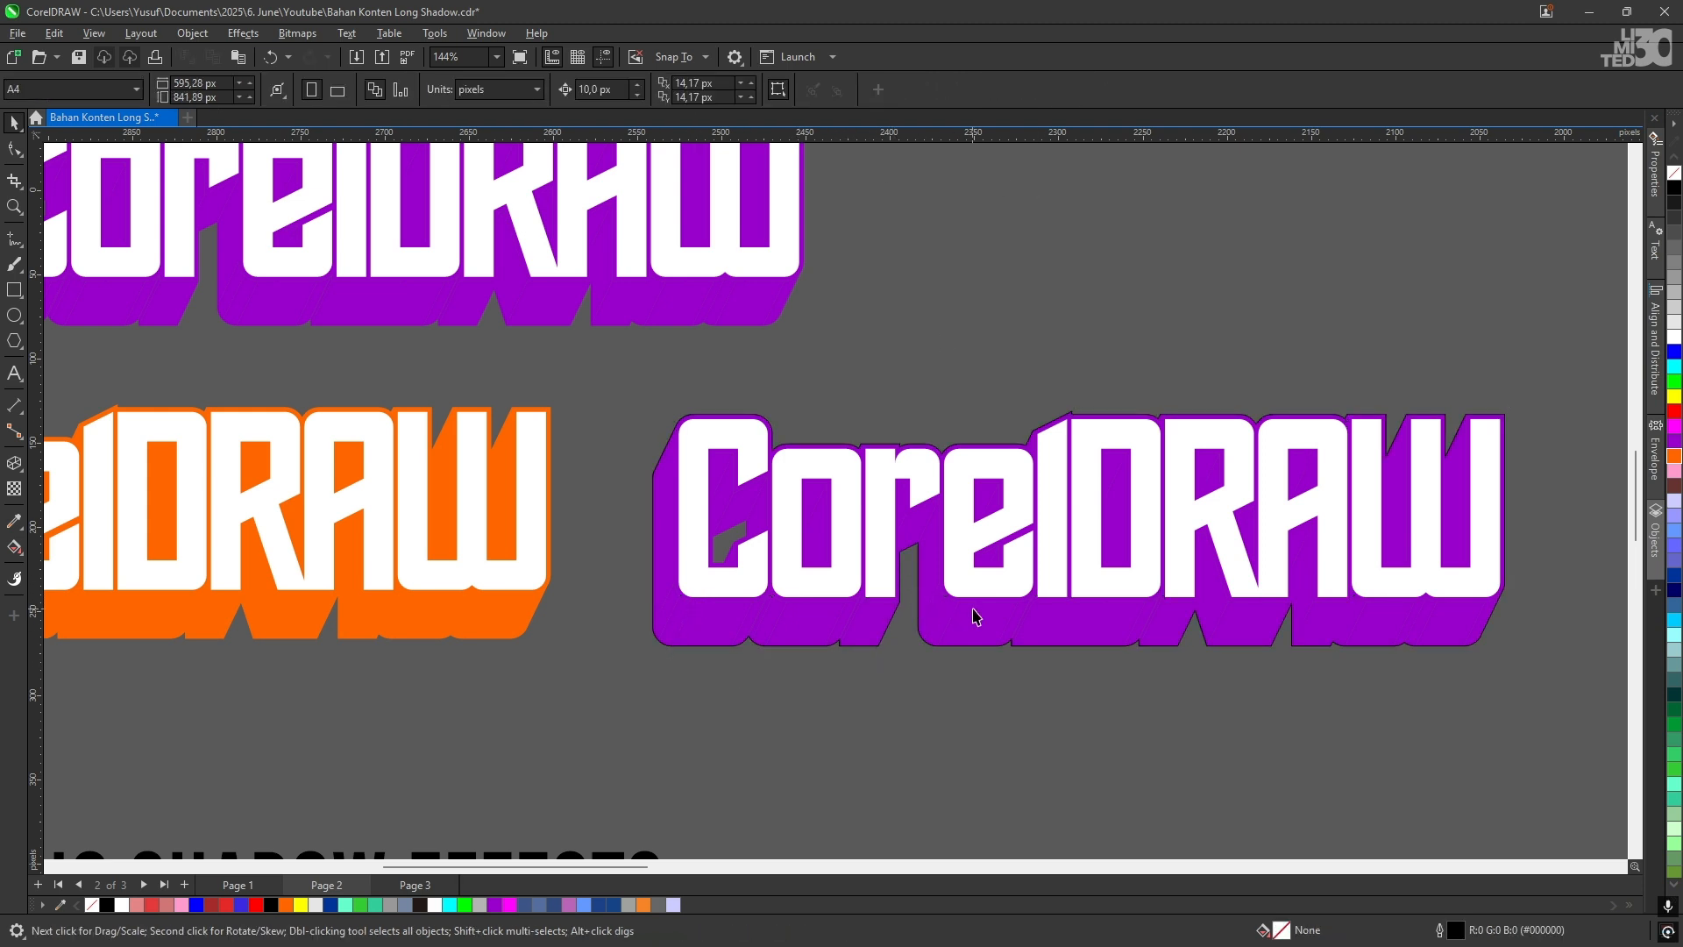
# Step: Move the boundary curve away from the purple lettering to inspect its shape and undo the move
pyautogui.moveTo(927, 600); pyautogui.dragTo(794, 604)
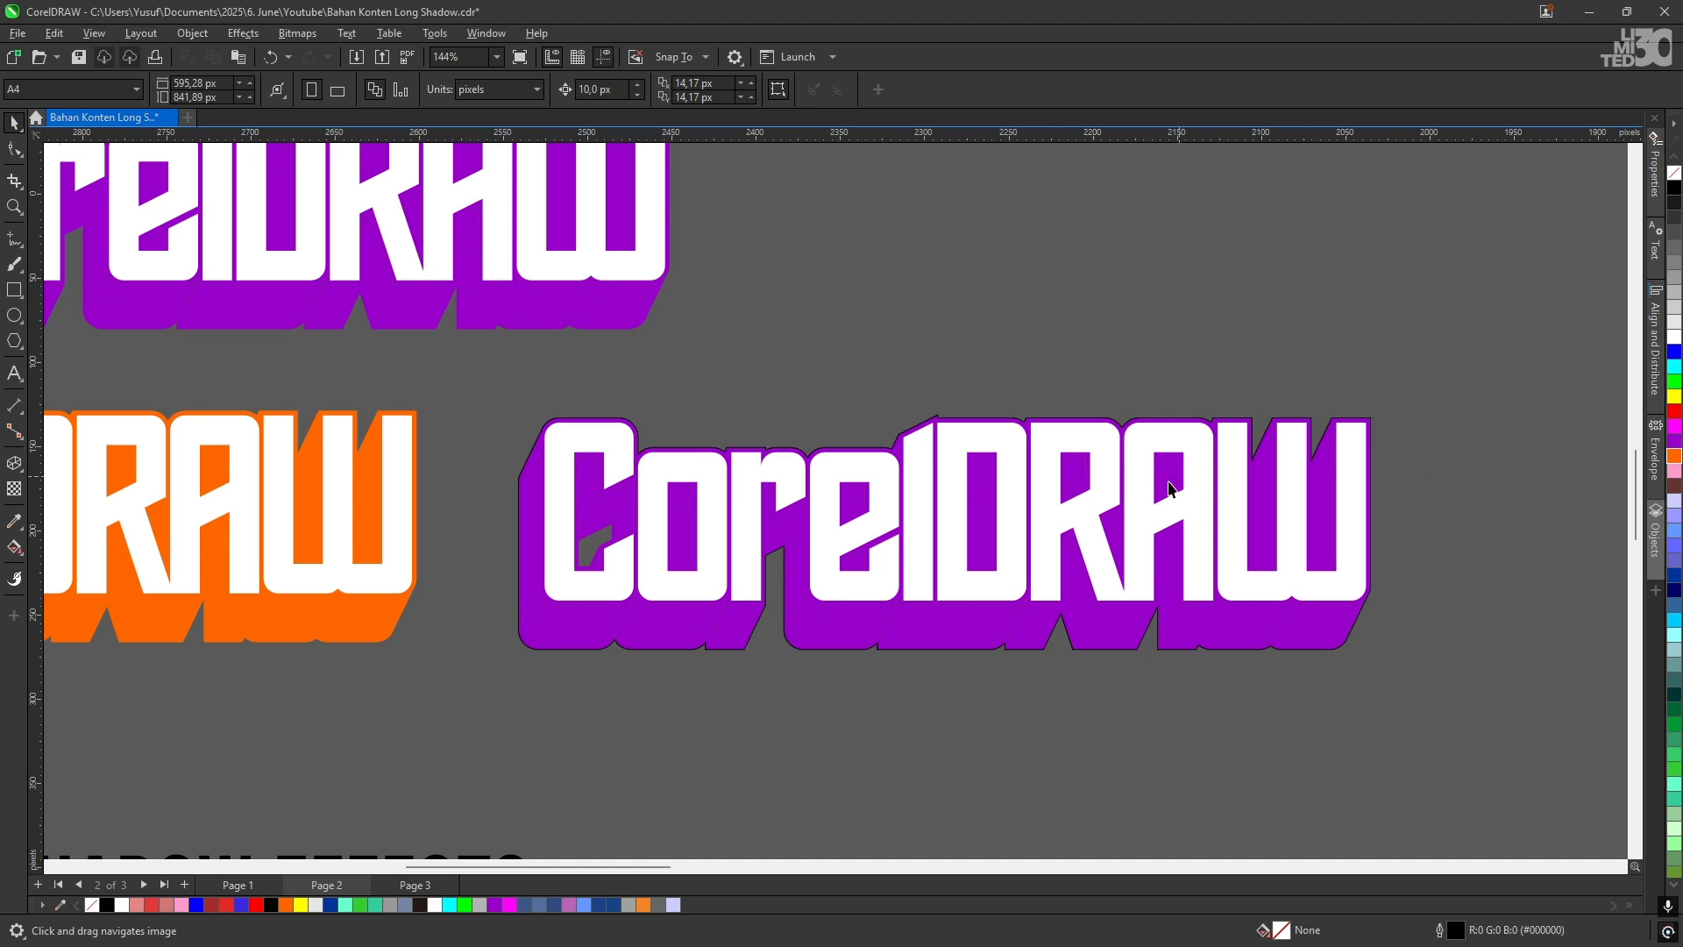
pyautogui.moveTo(589, 654); pyautogui.dragTo(552, 703)
pyautogui.hotkey('ctrl', 'z')
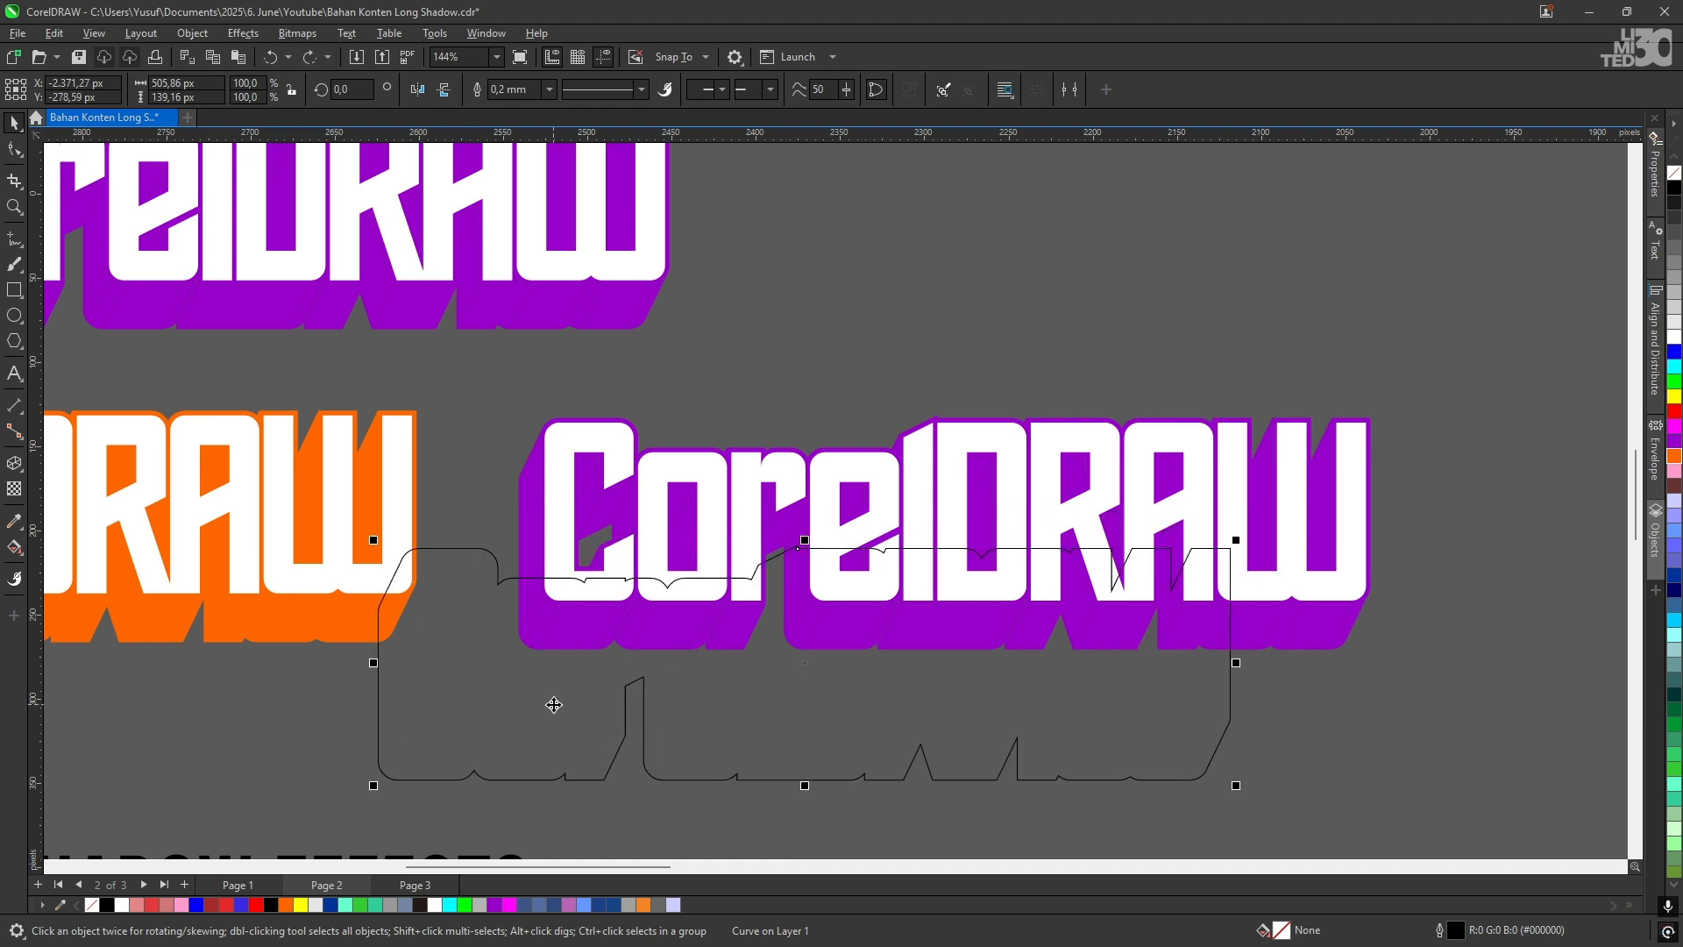
pyautogui.hotkey('ctrl', 'z')
pyautogui.click(554, 711)
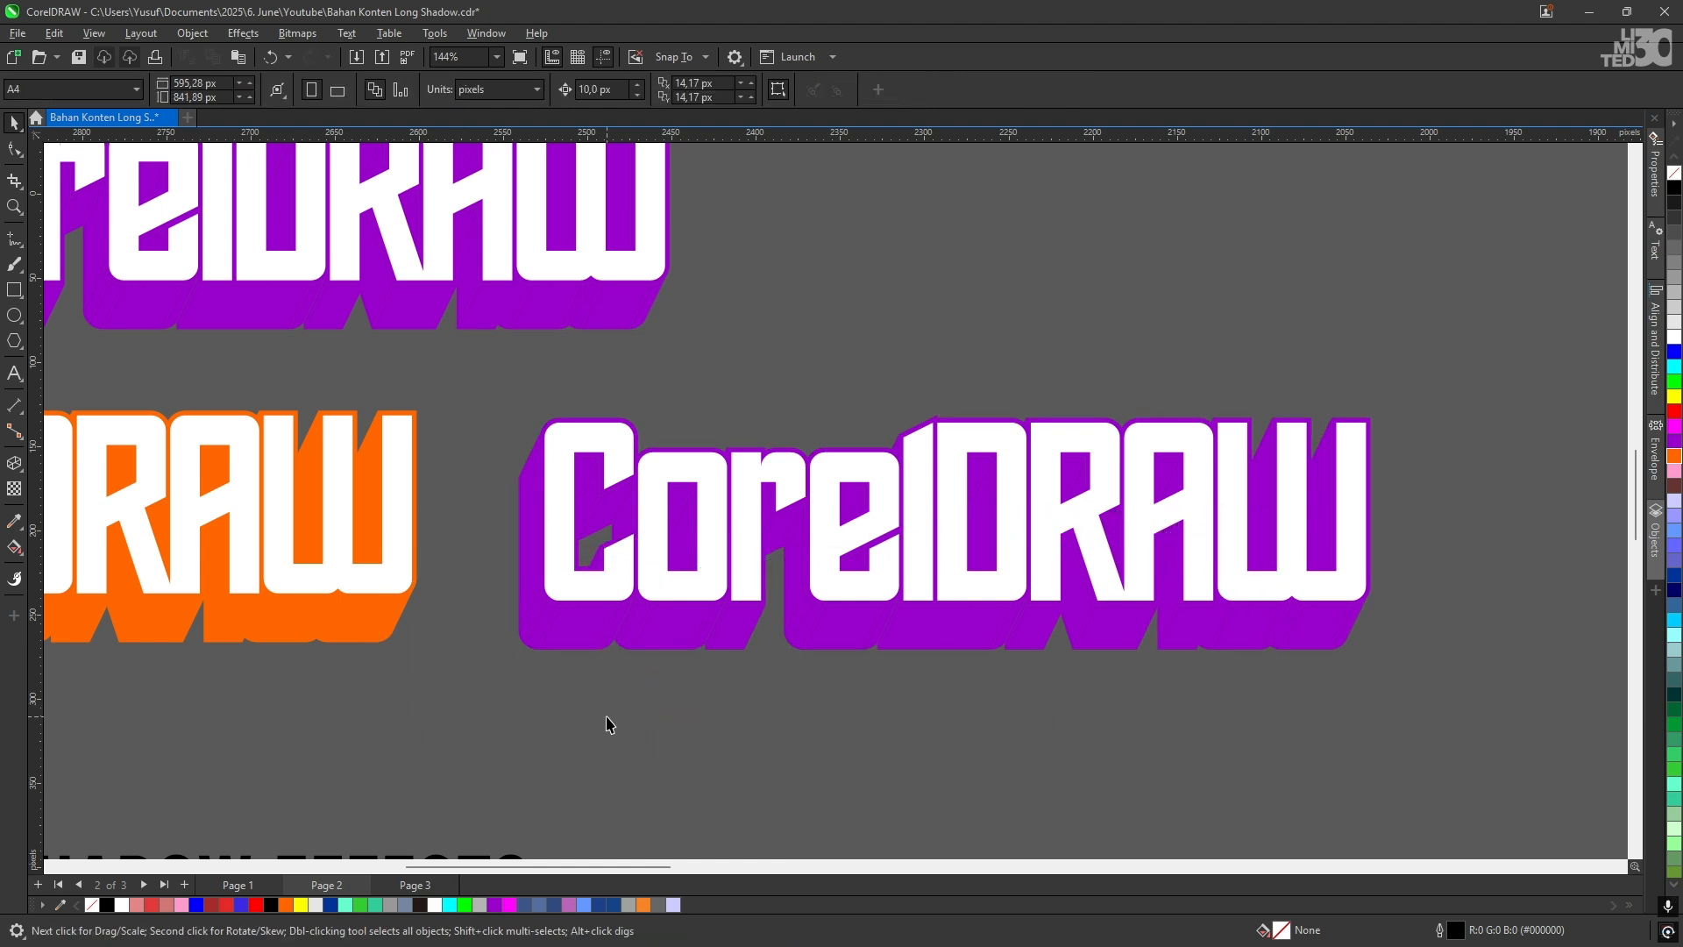
# Step: Delete the purple extrusion behind the copy's white lettering
pyautogui.click(675, 646)
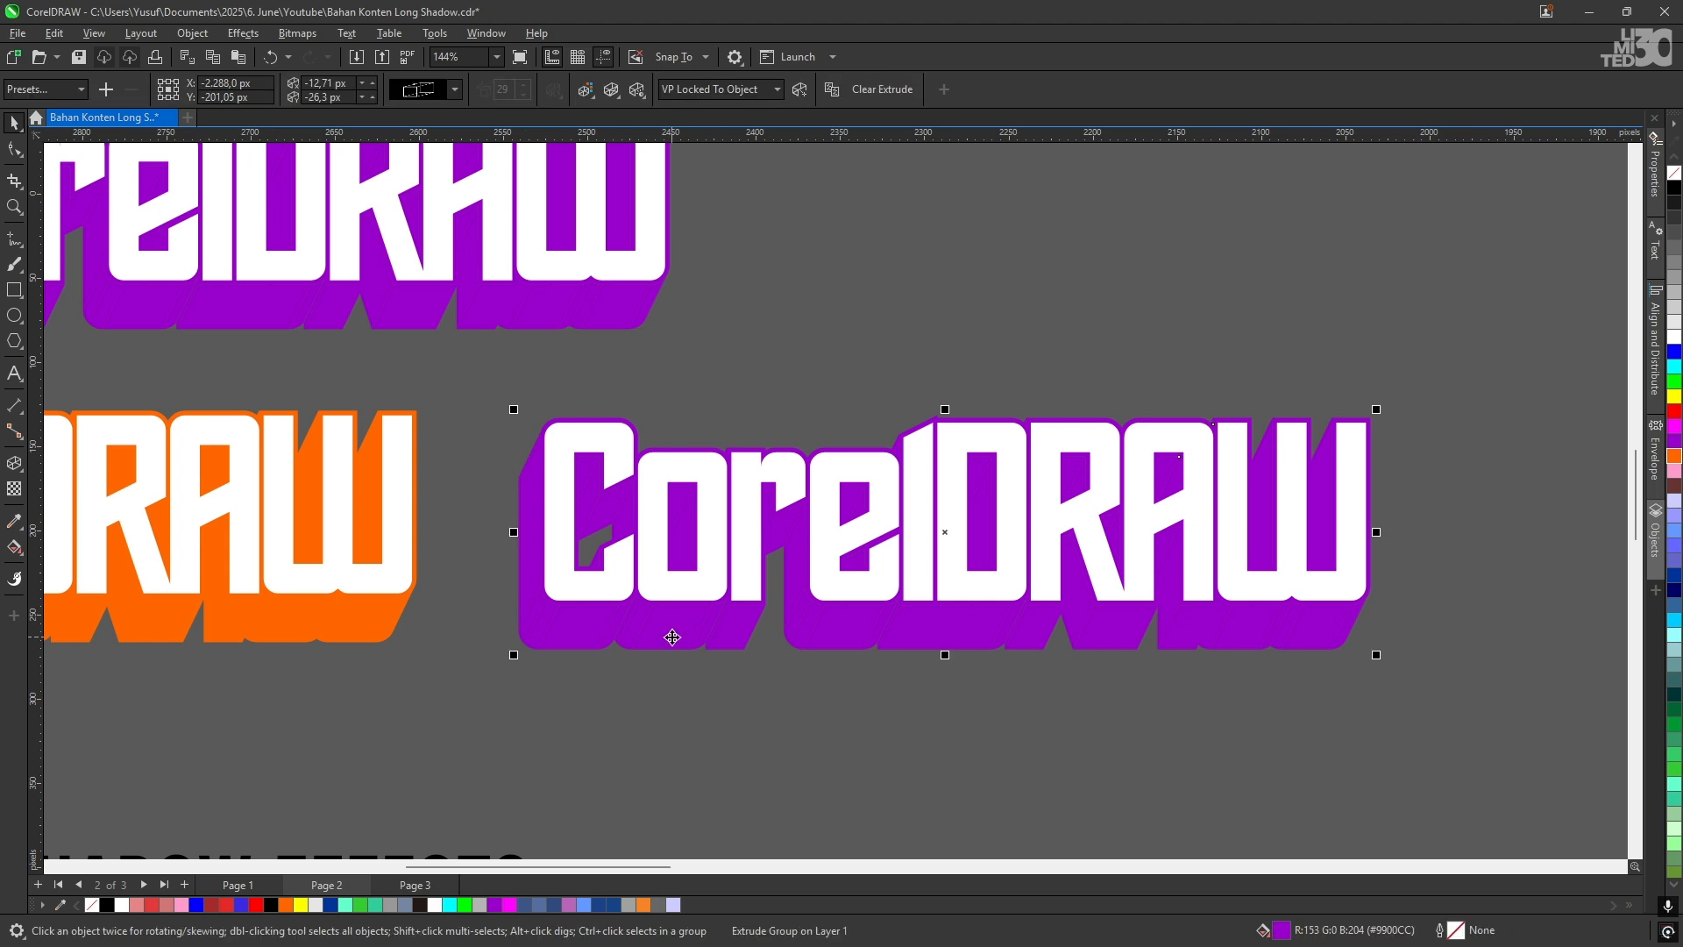
pyautogui.moveTo(658, 638)
pyautogui.mouseDown()
pyautogui.moveTo(710, 646)
pyautogui.moveTo(653, 666)
pyautogui.mouseUp()
pyautogui.press('Delete')
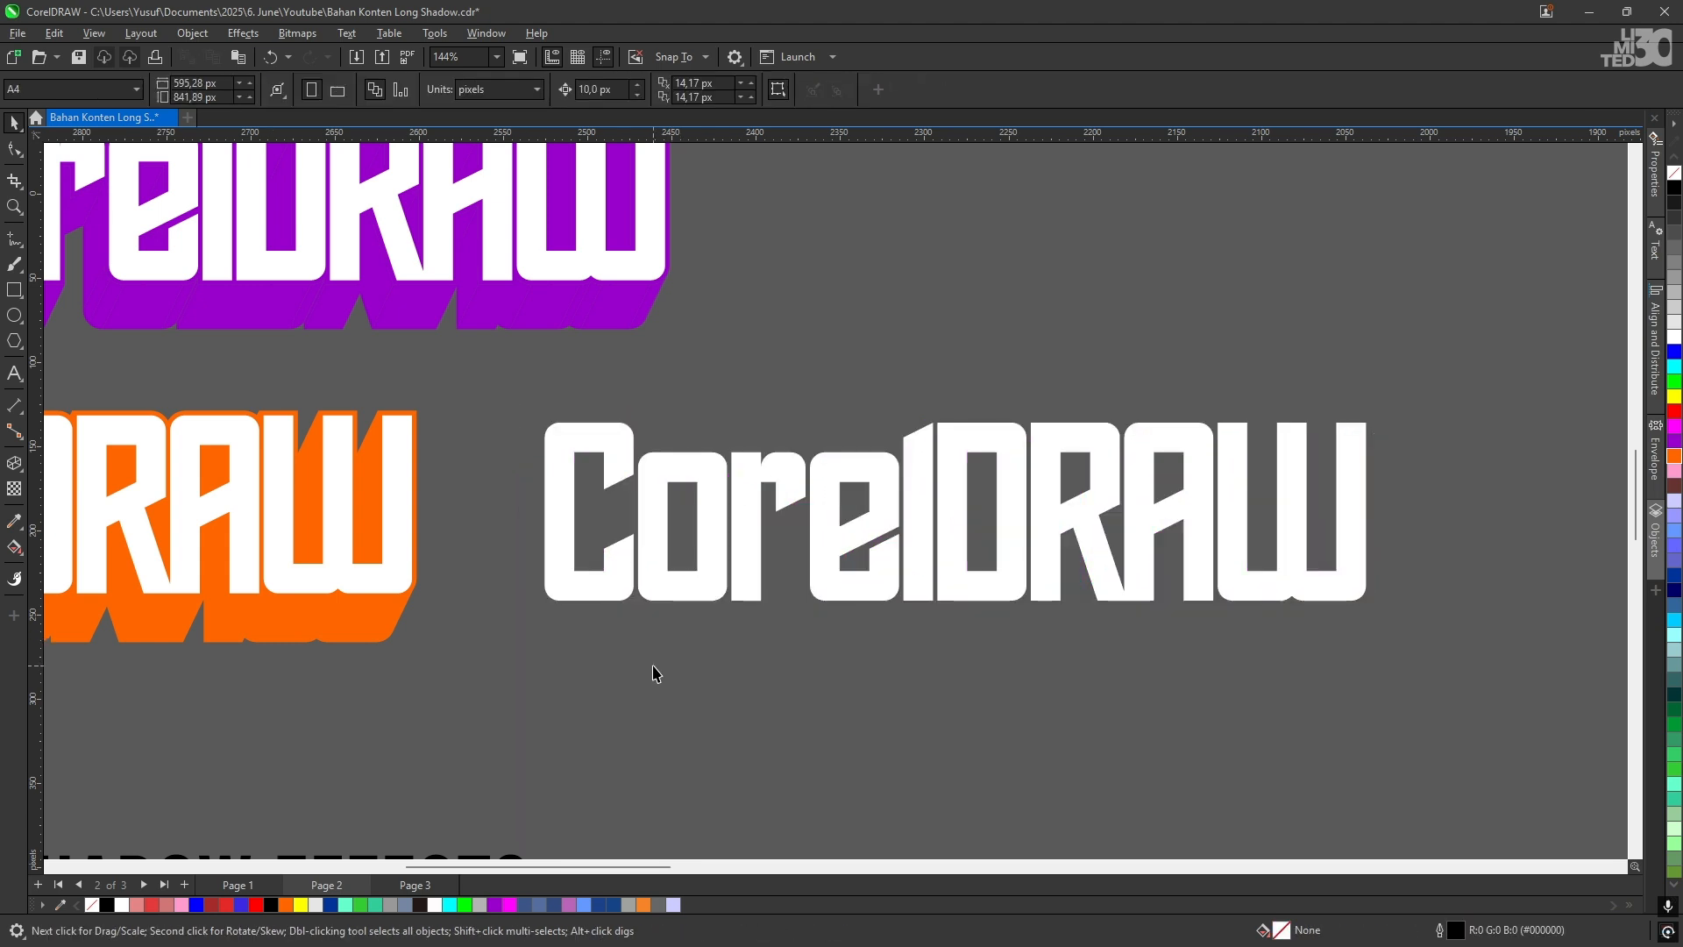
# Step: Restore the boundary curve around the white lettering and fill it with orange #F68326 without an outline
pyautogui.click(587, 443)
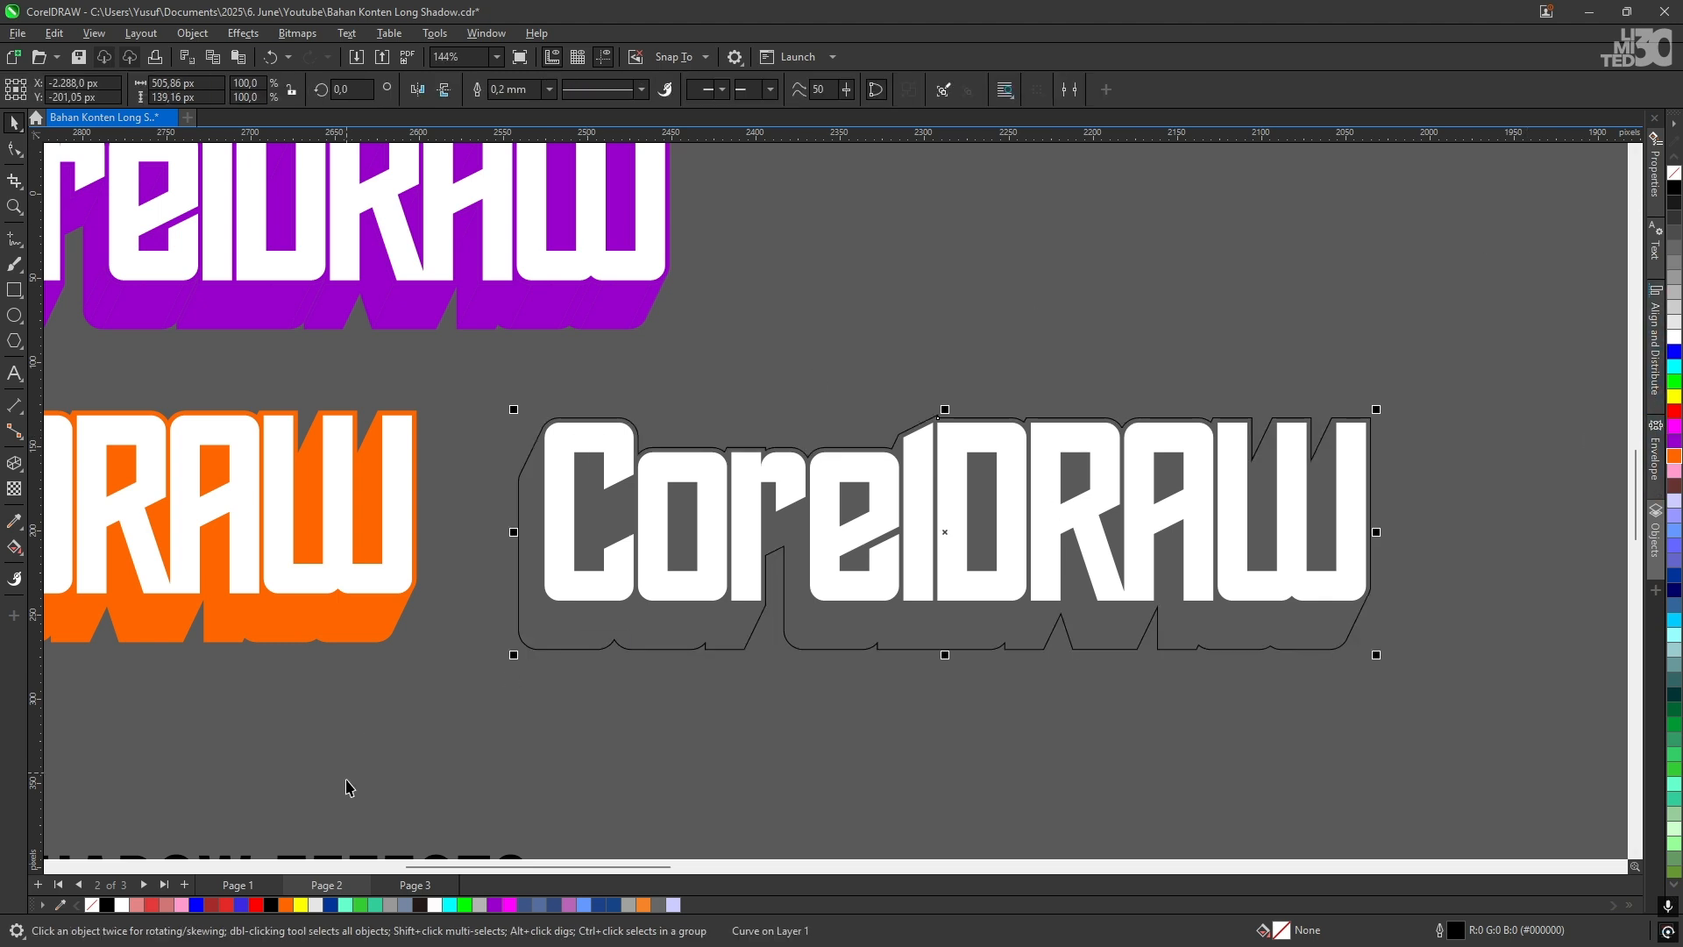
pyautogui.click(643, 905)
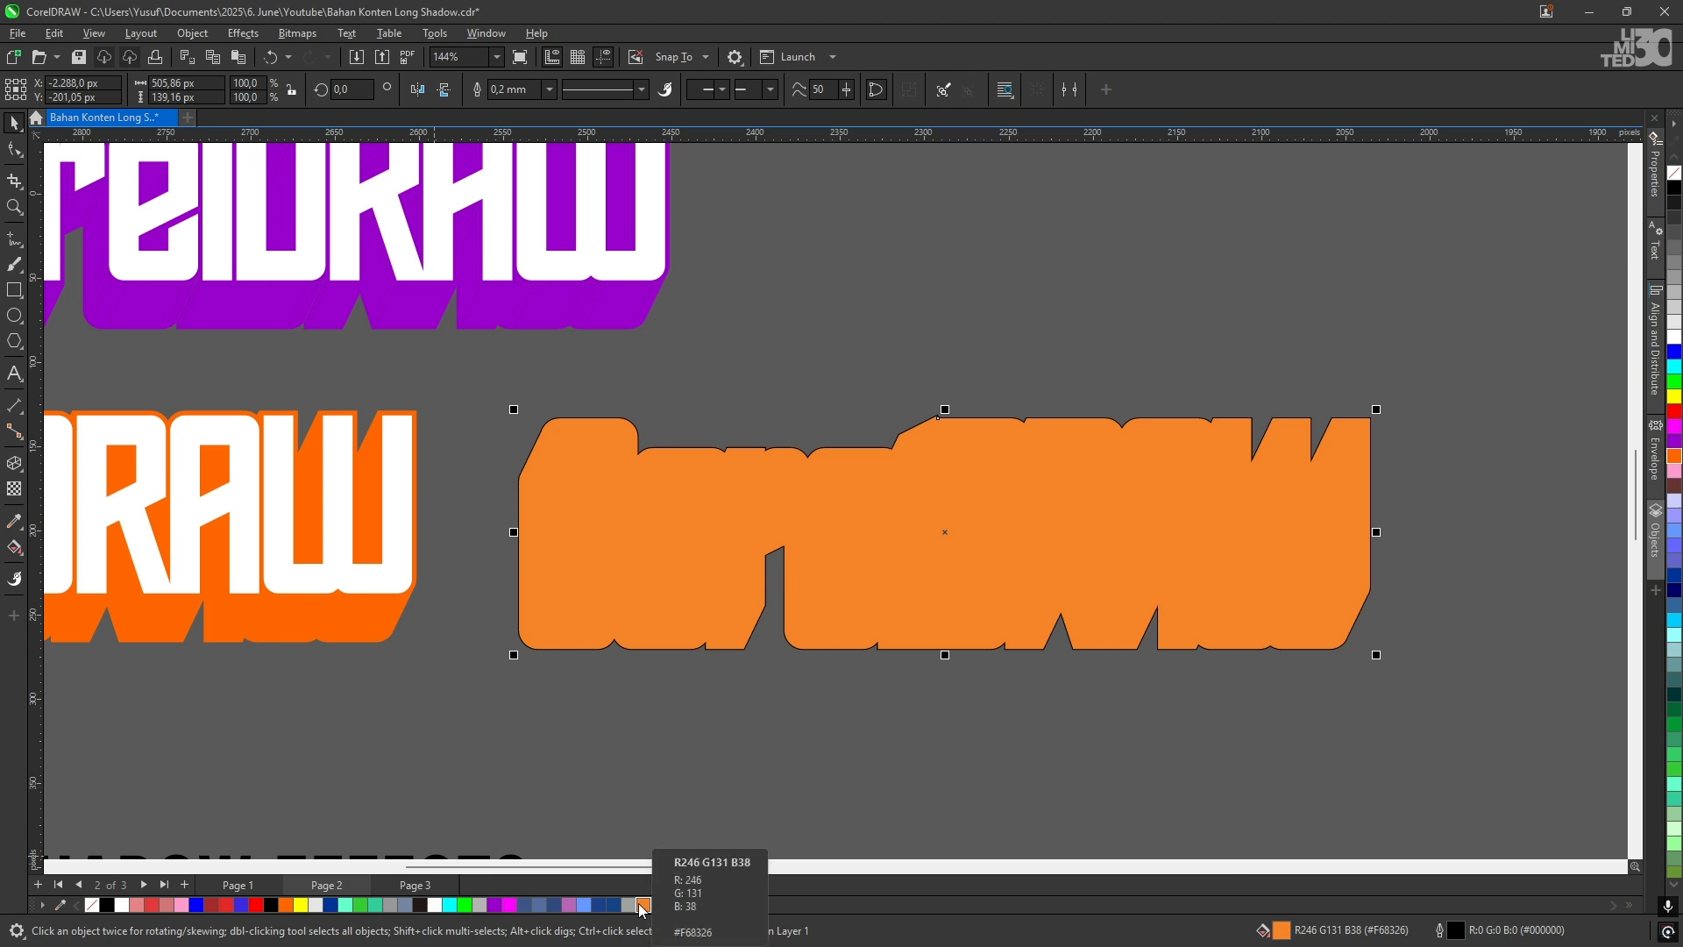
pyautogui.rightClick(1675, 174)
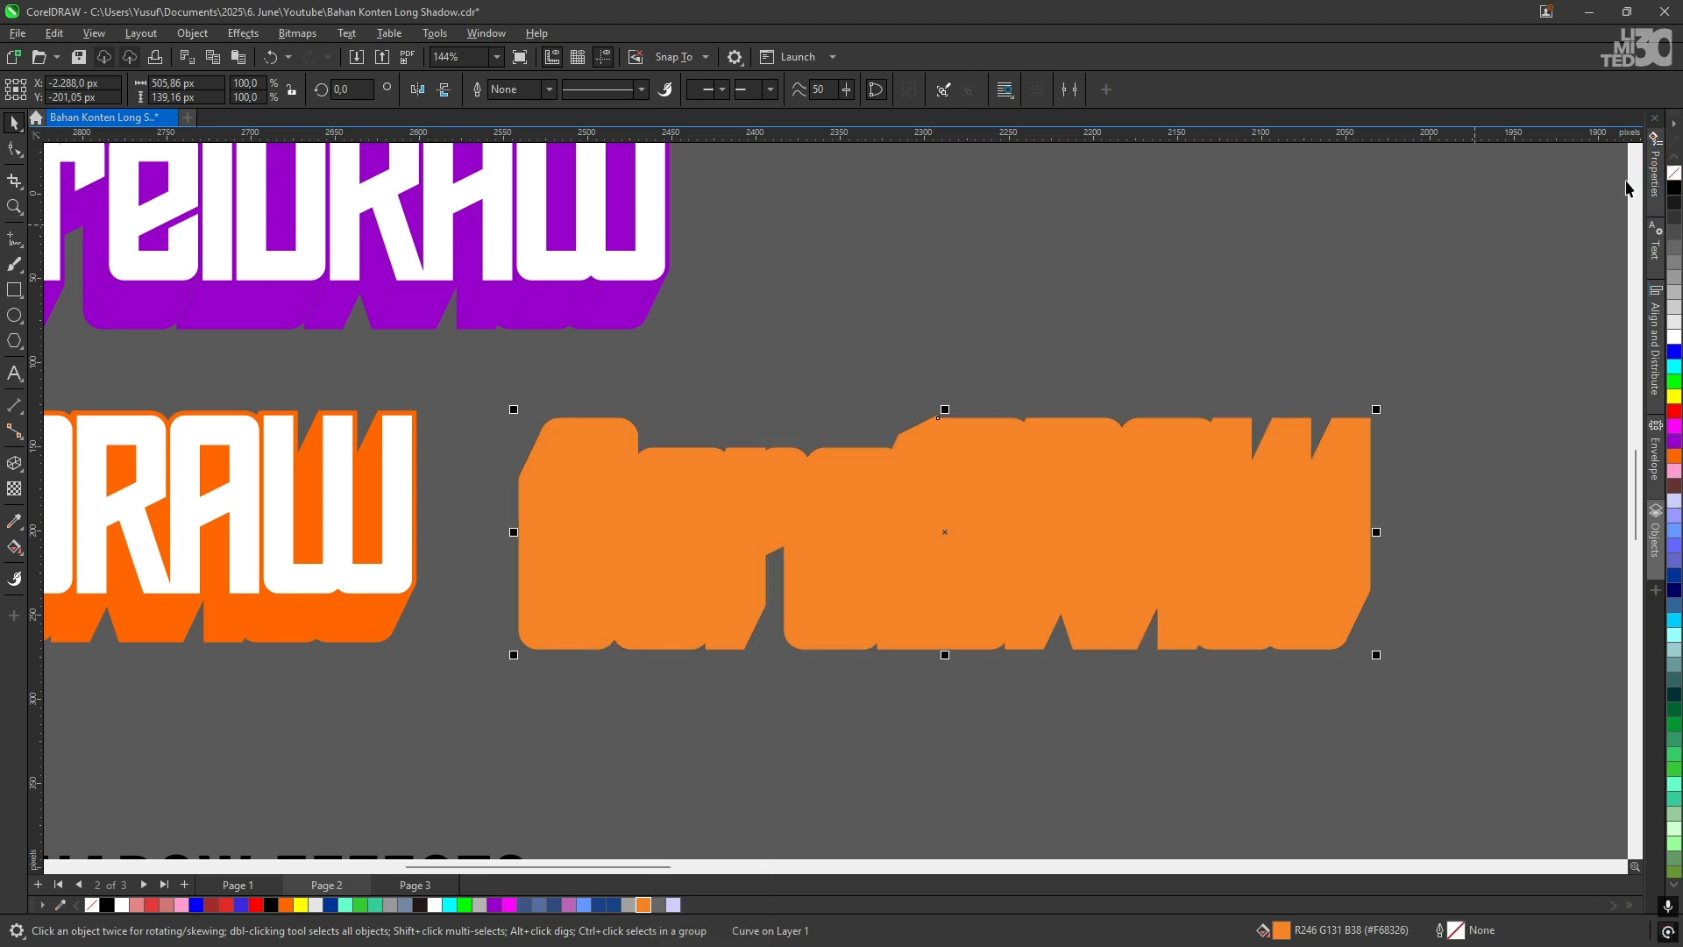
# Step: Send the orange boundary shape to the back of the layer, behind the white lettering
pyautogui.rightClick(1075, 505)
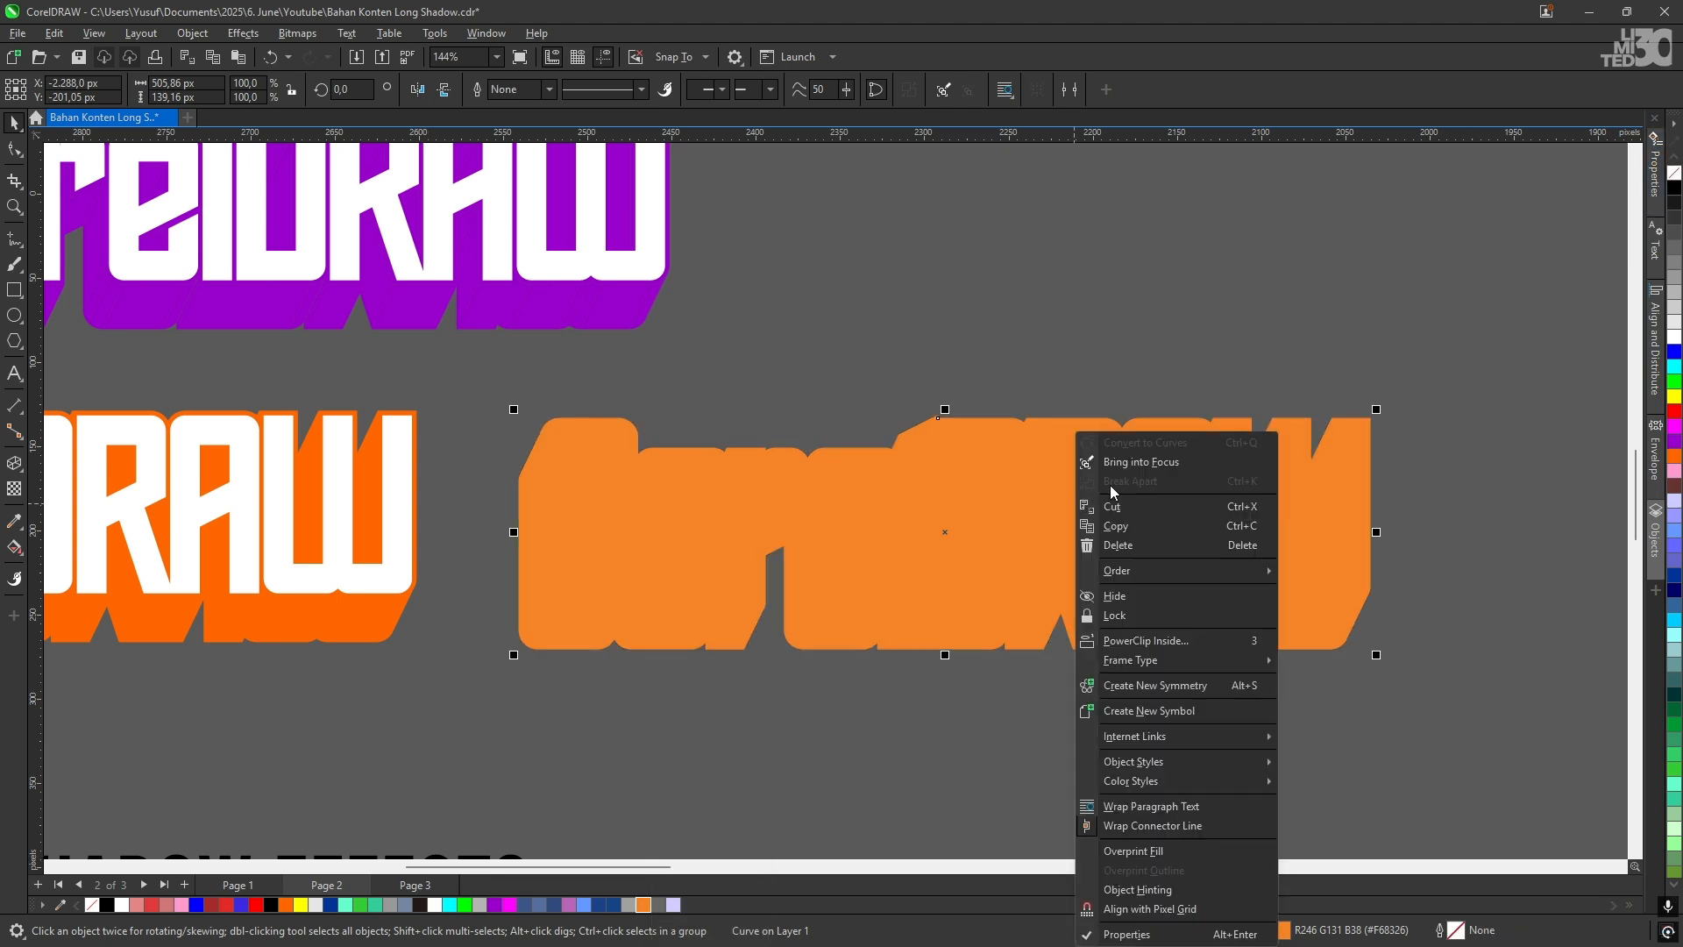
pyautogui.moveTo(1116, 579)
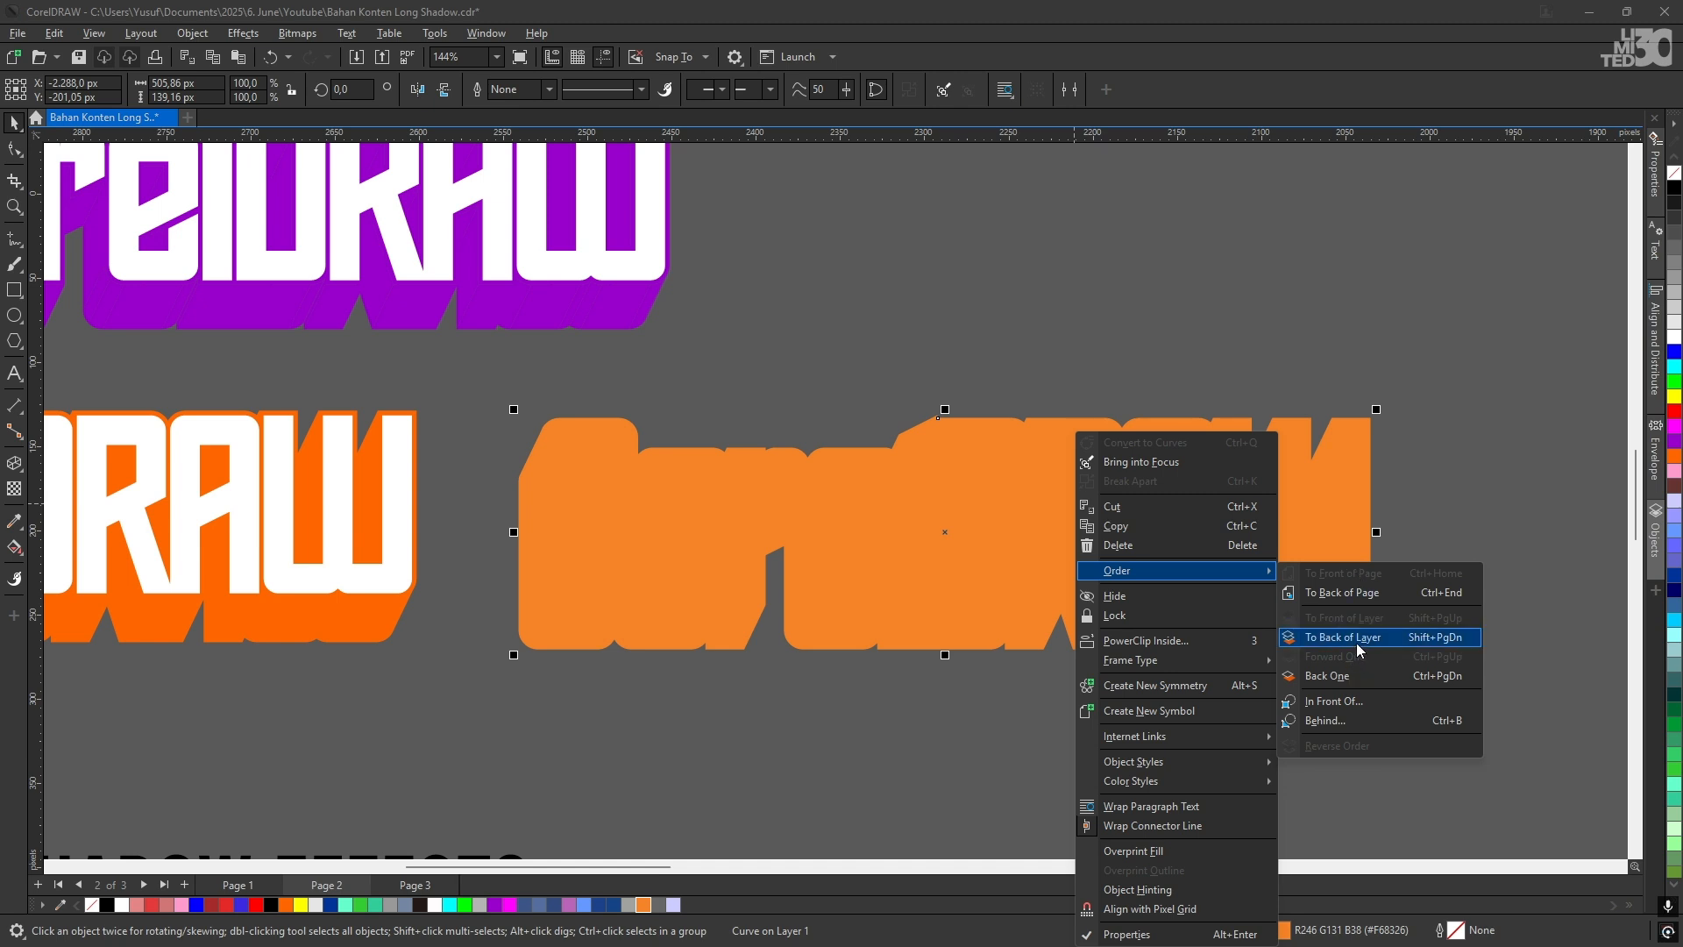
pyautogui.click(1428, 636)
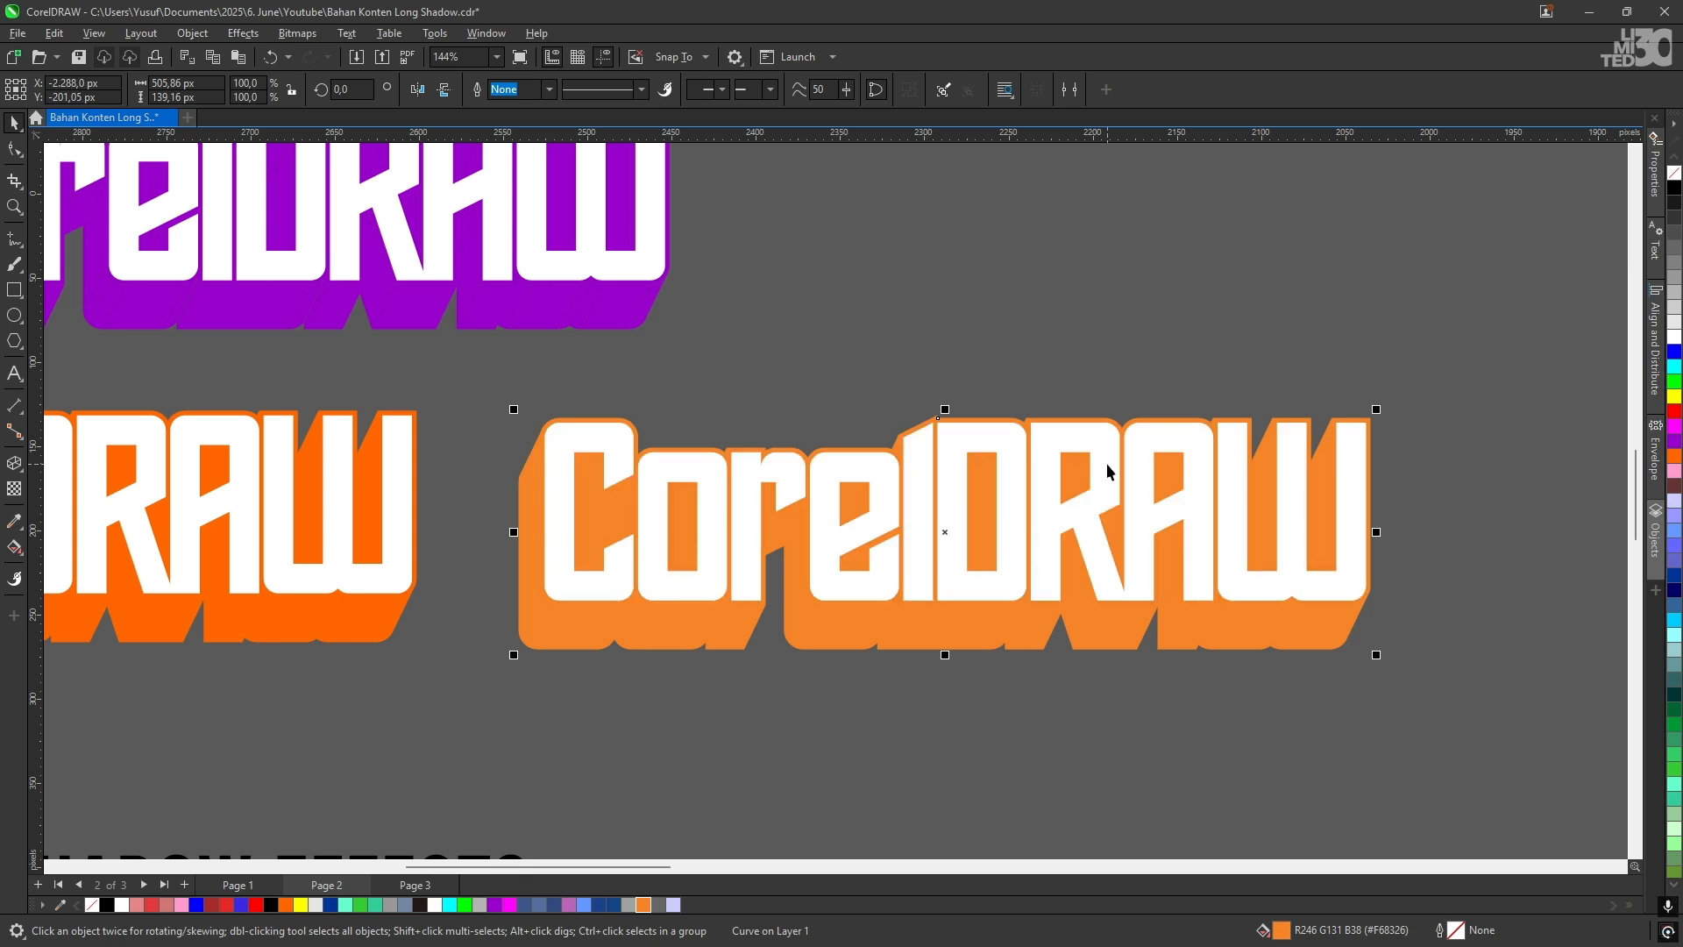
pyautogui.click(786, 344)
# Step: Compare the opening inside the letter C across the purple, welded orange and boundary-based lettering versions
pyautogui.scroll(-1, 786, 344)
pyautogui.moveTo(786, 345); pyautogui.dragTo(969, 364)
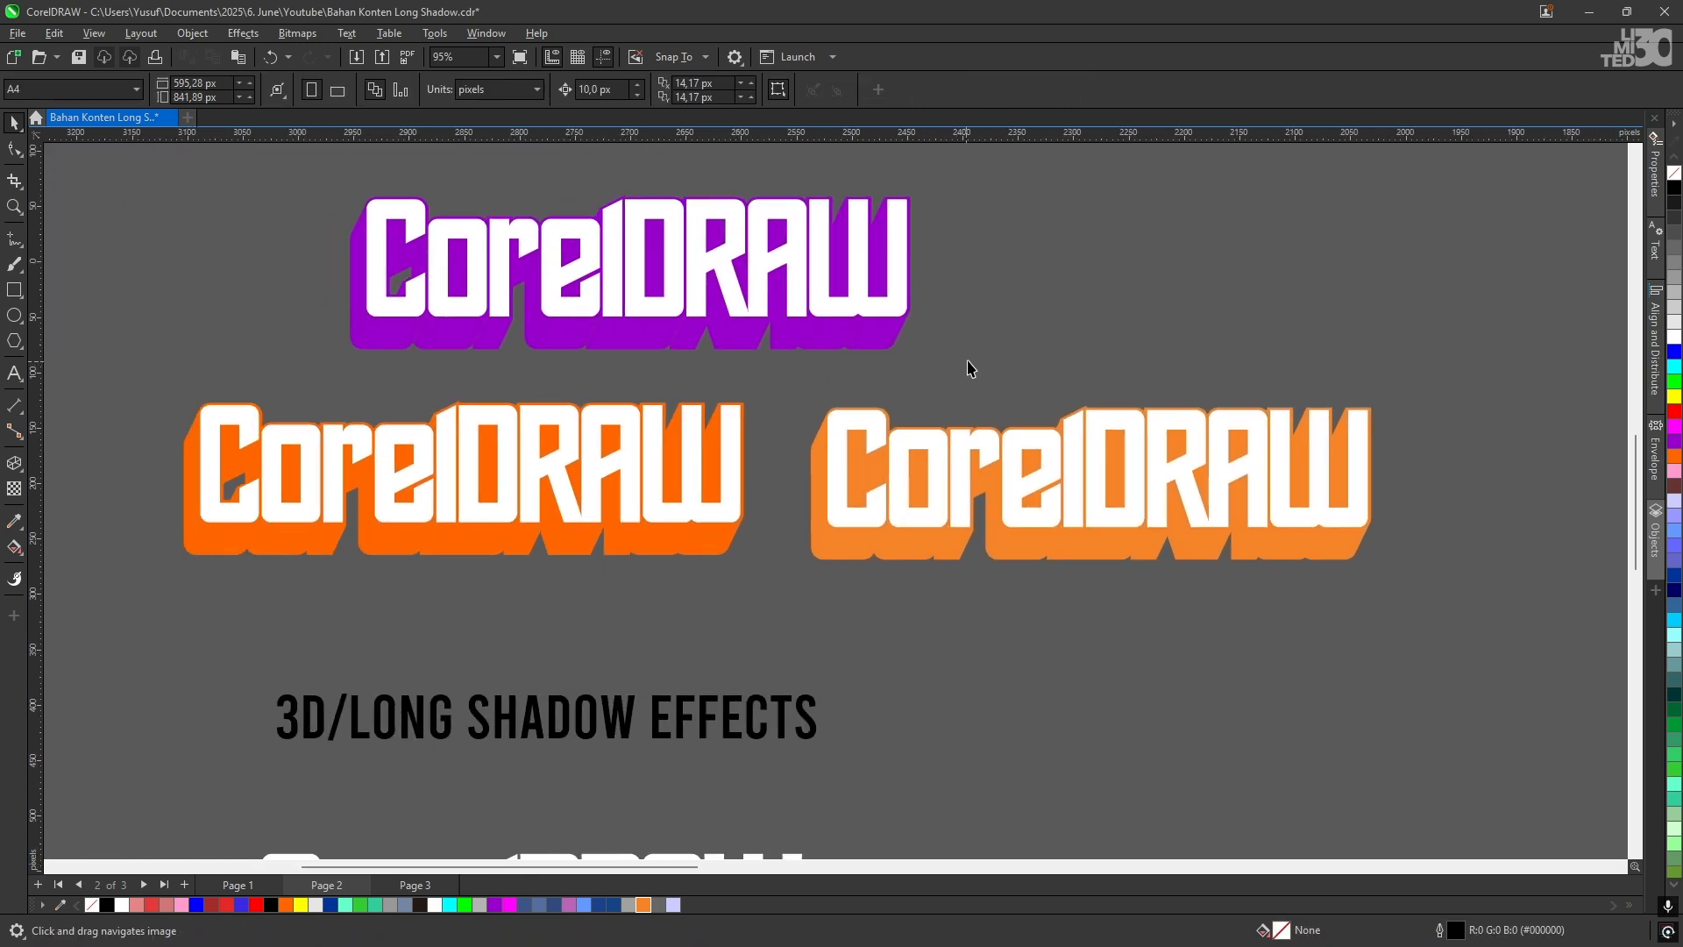
pyautogui.moveTo(824, 404); pyautogui.dragTo(1059, 413)
pyautogui.scroll(1, 990, 415)
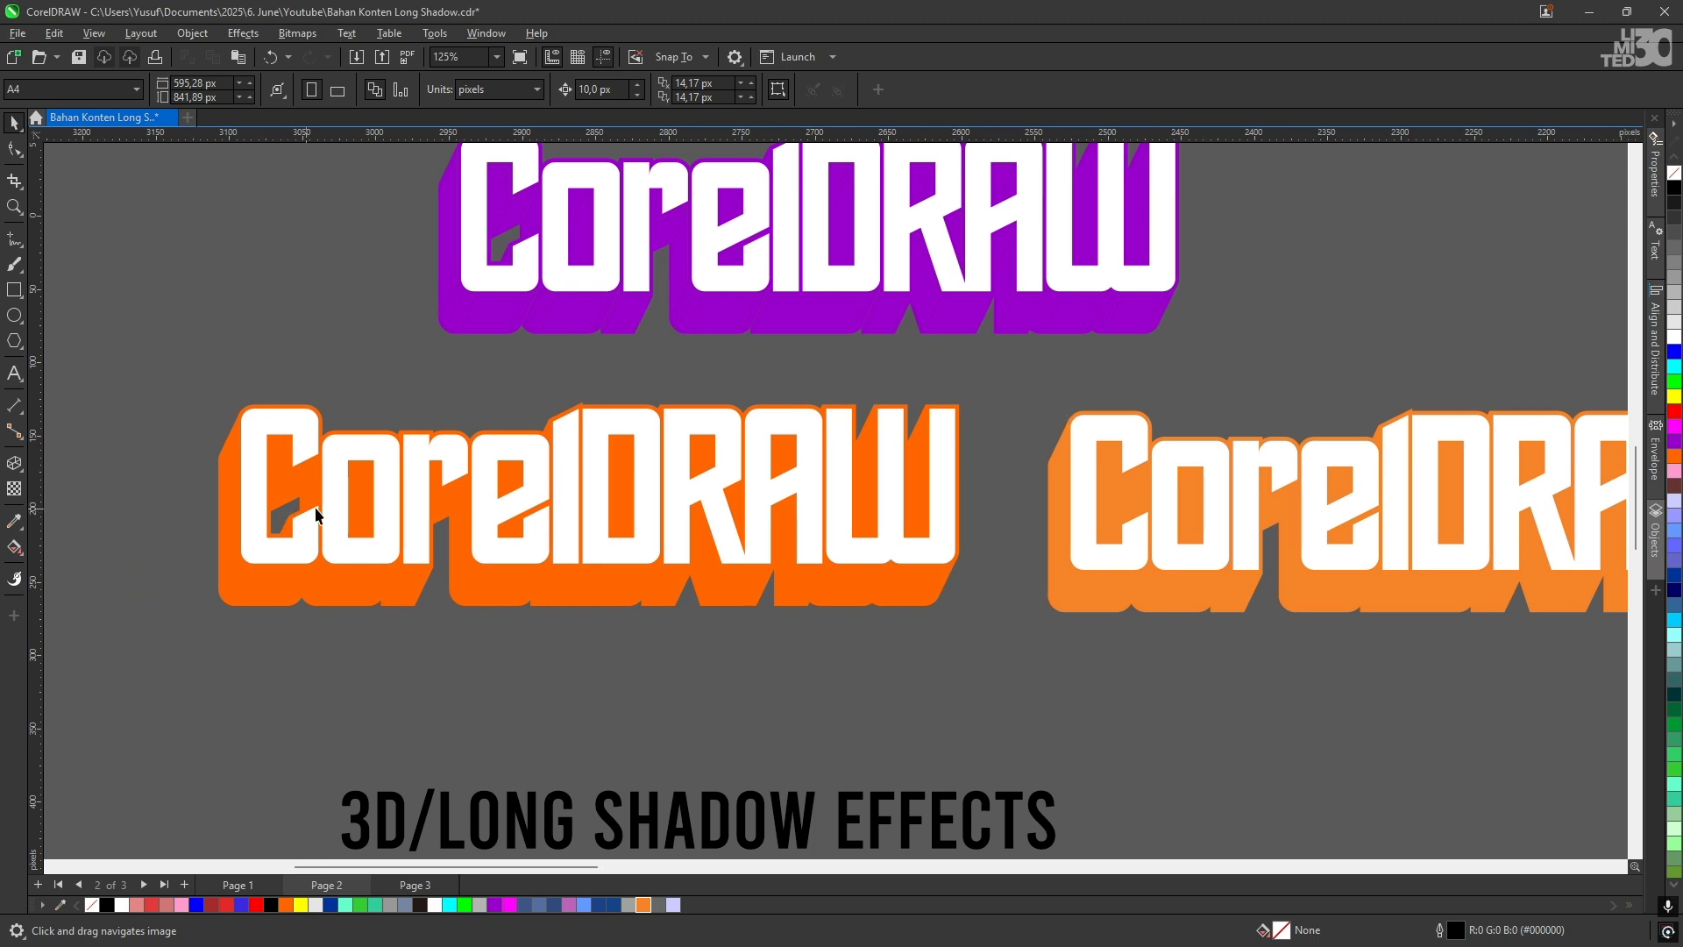
pyautogui.scroll(4, 325, 453)
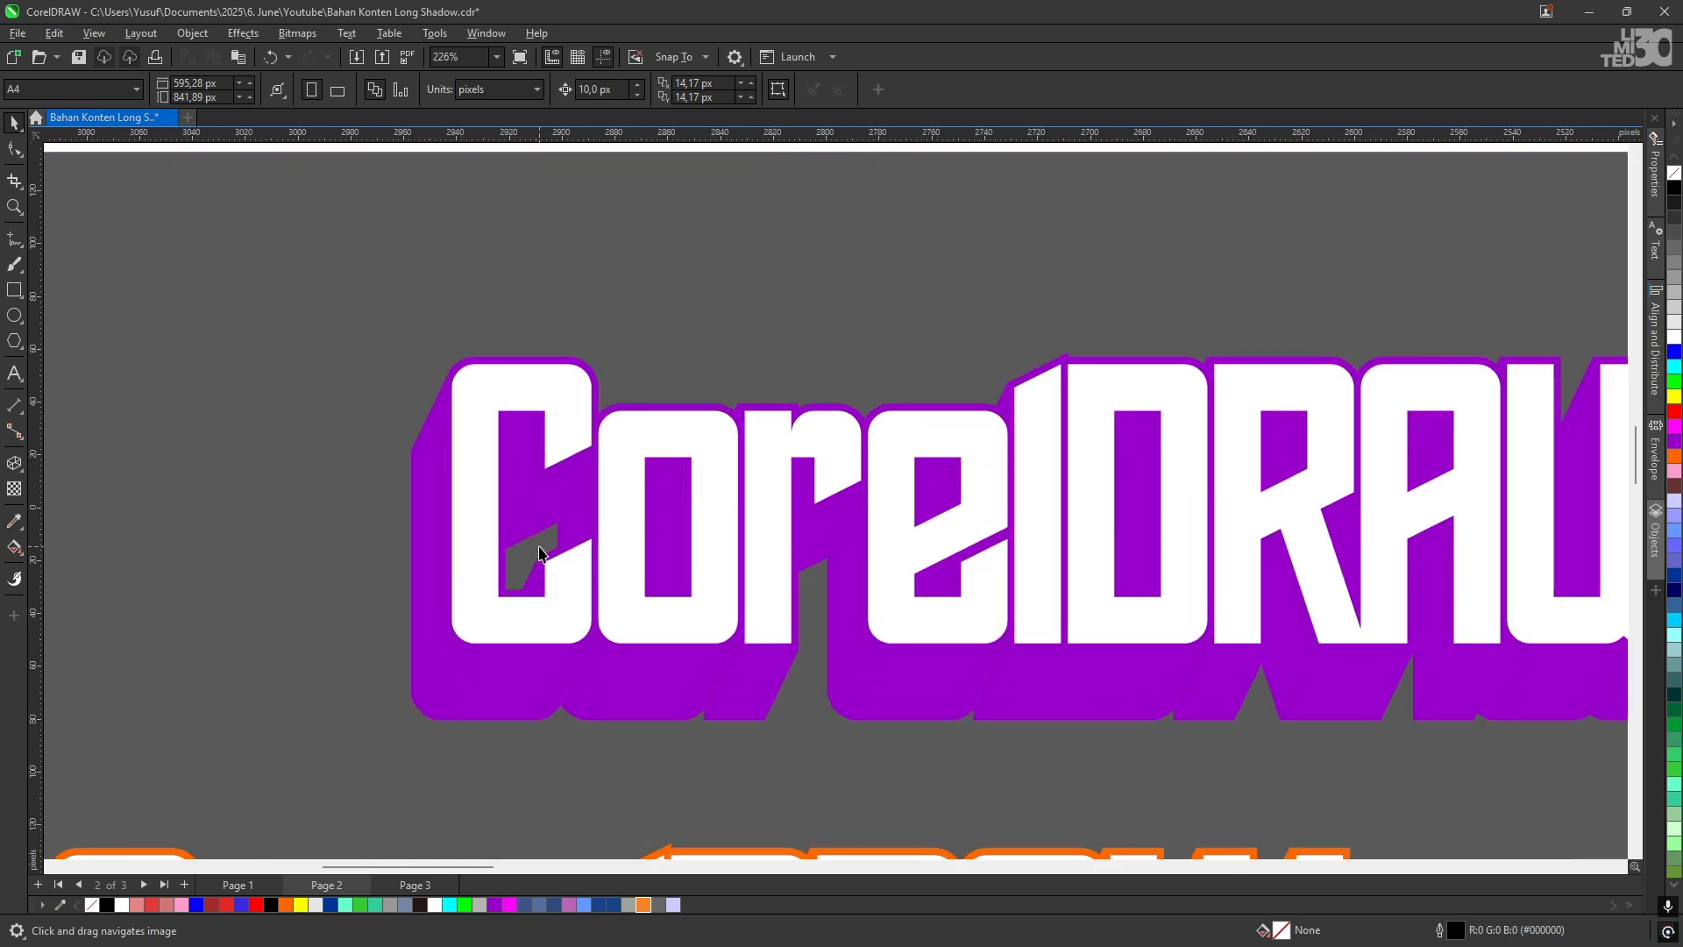
pyautogui.scroll(-4, 528, 548)
pyautogui.moveTo(579, 517); pyautogui.dragTo(235, 241)
pyautogui.scroll(3, 830, 554)
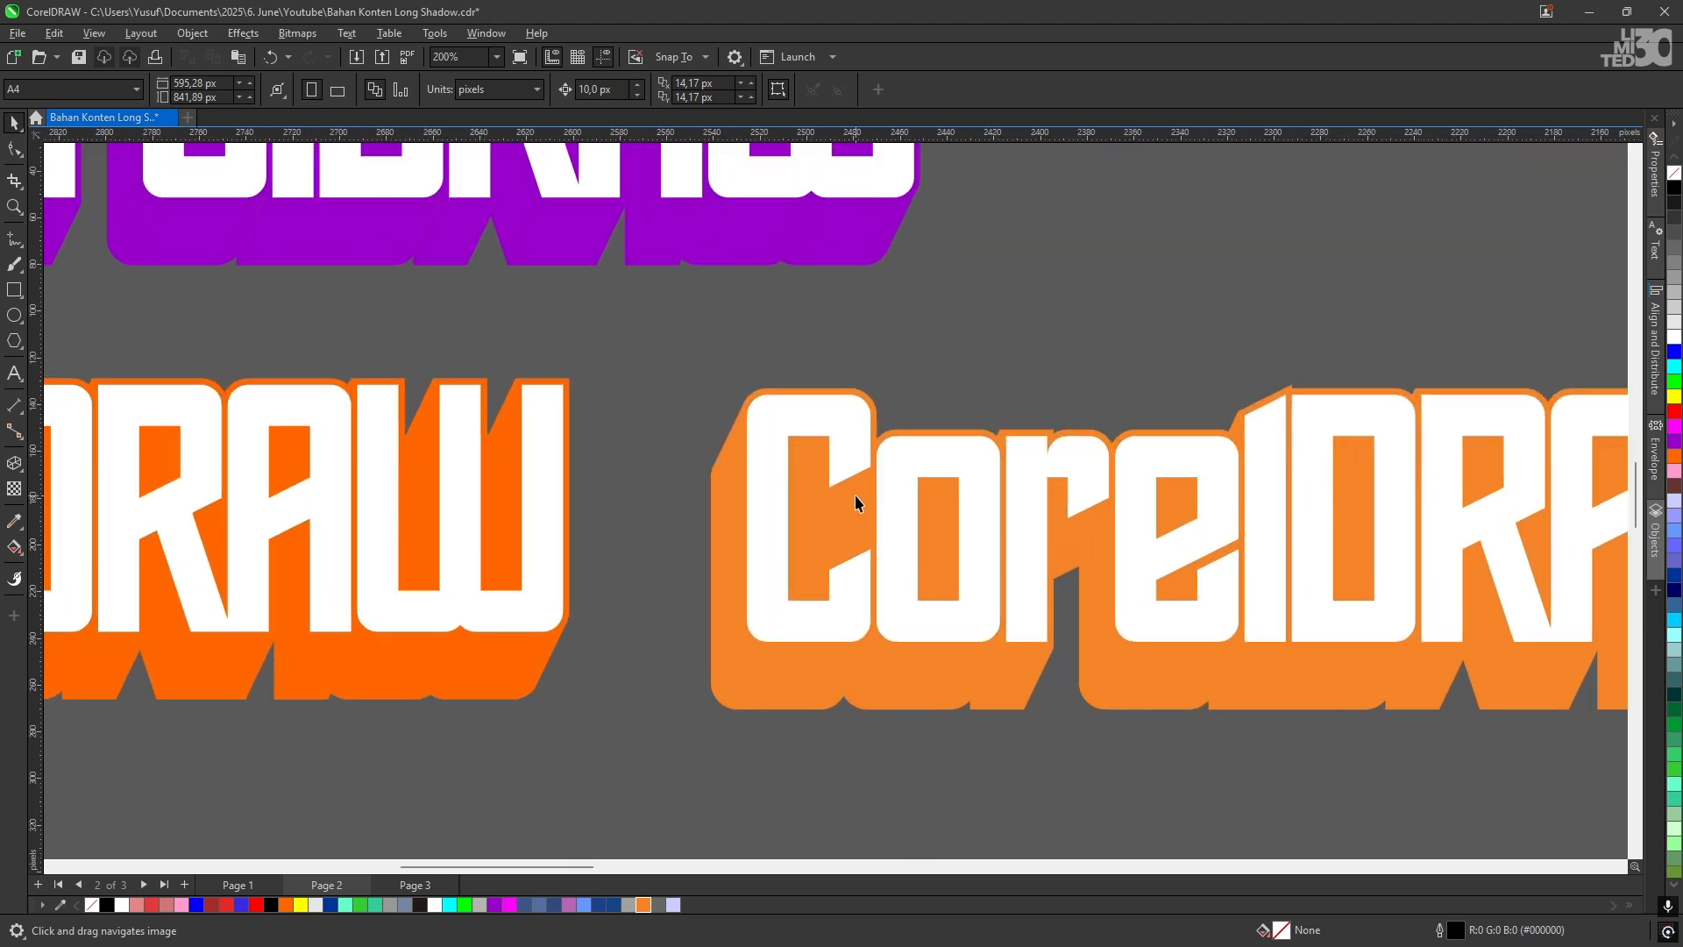
pyautogui.scroll(-3, 855, 495)
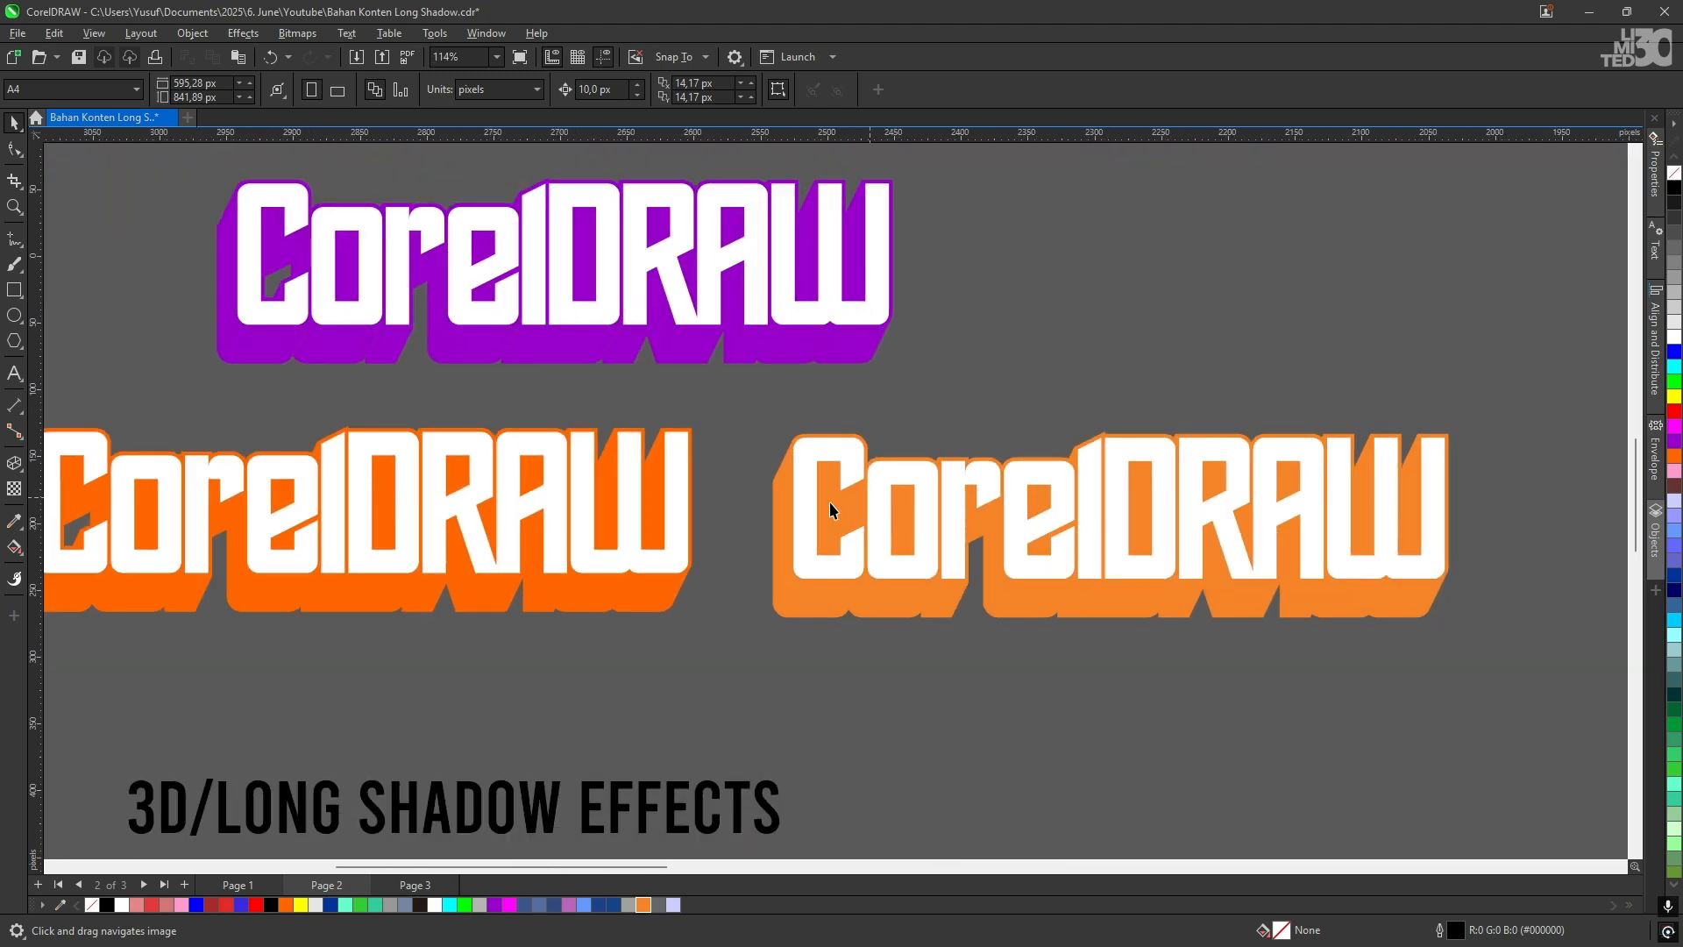
pyautogui.moveTo(852, 502); pyautogui.dragTo(673, 500)
# Step: Select the boundary-based lettering with its backing shape and compare it with the welded orange version
pyautogui.moveTo(547, 405); pyautogui.dragTo(1333, 655)
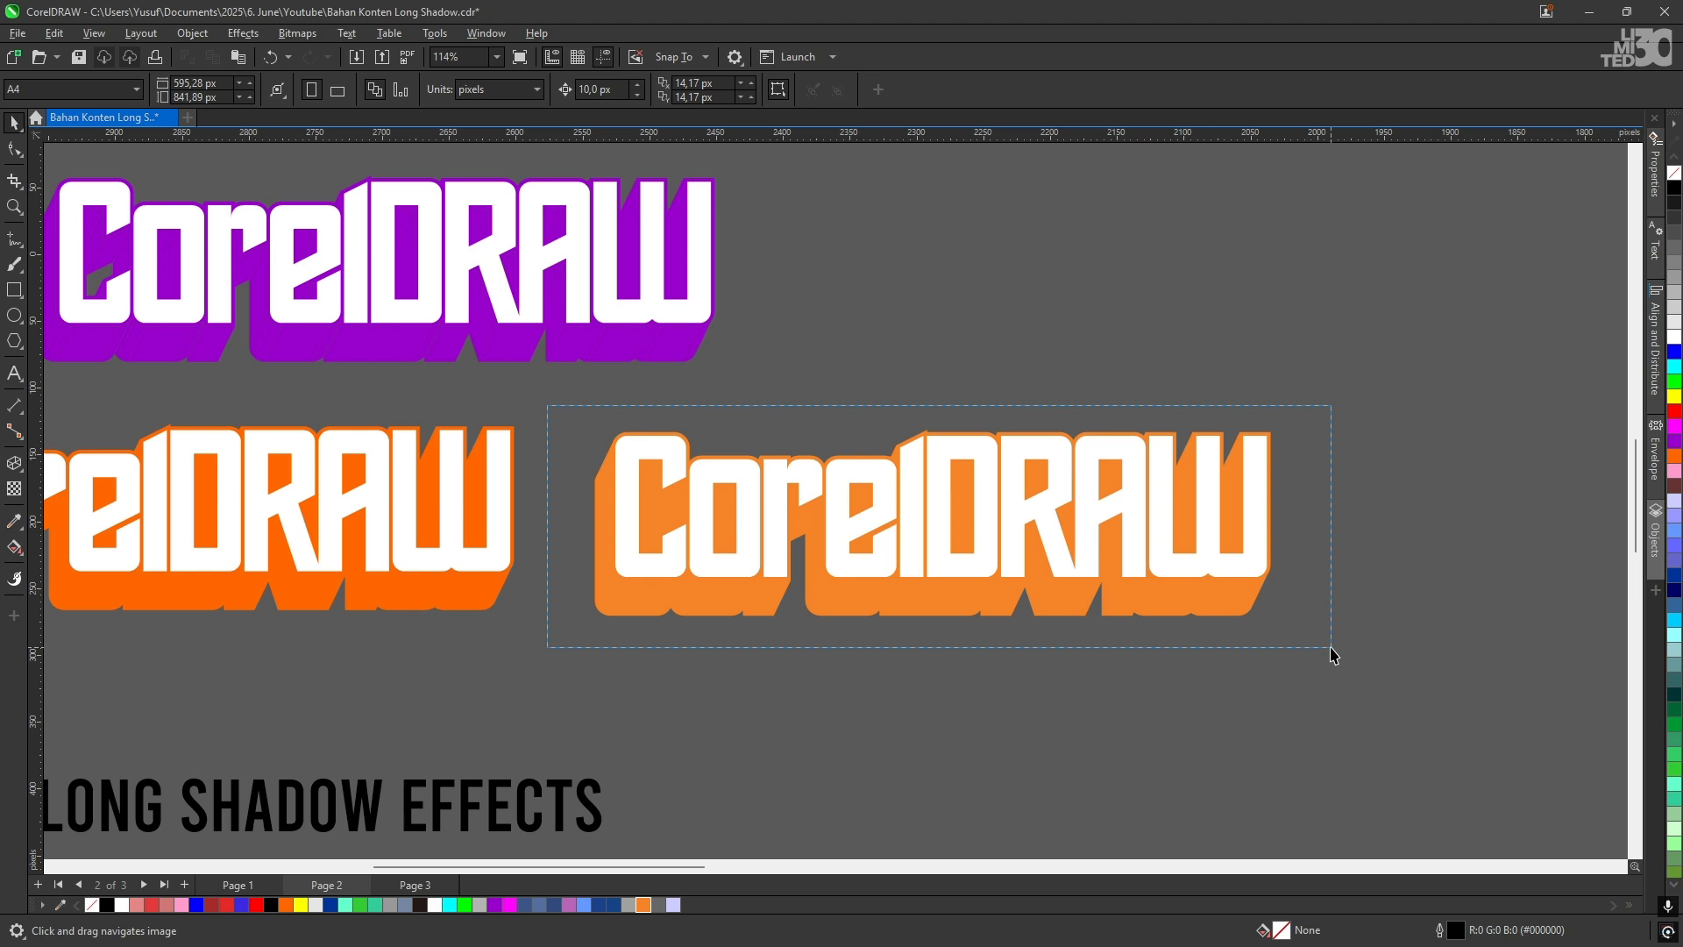
pyautogui.moveTo(1333, 655); pyautogui.dragTo(1398, 645)
pyautogui.hscroll(-3, 1082, 563)
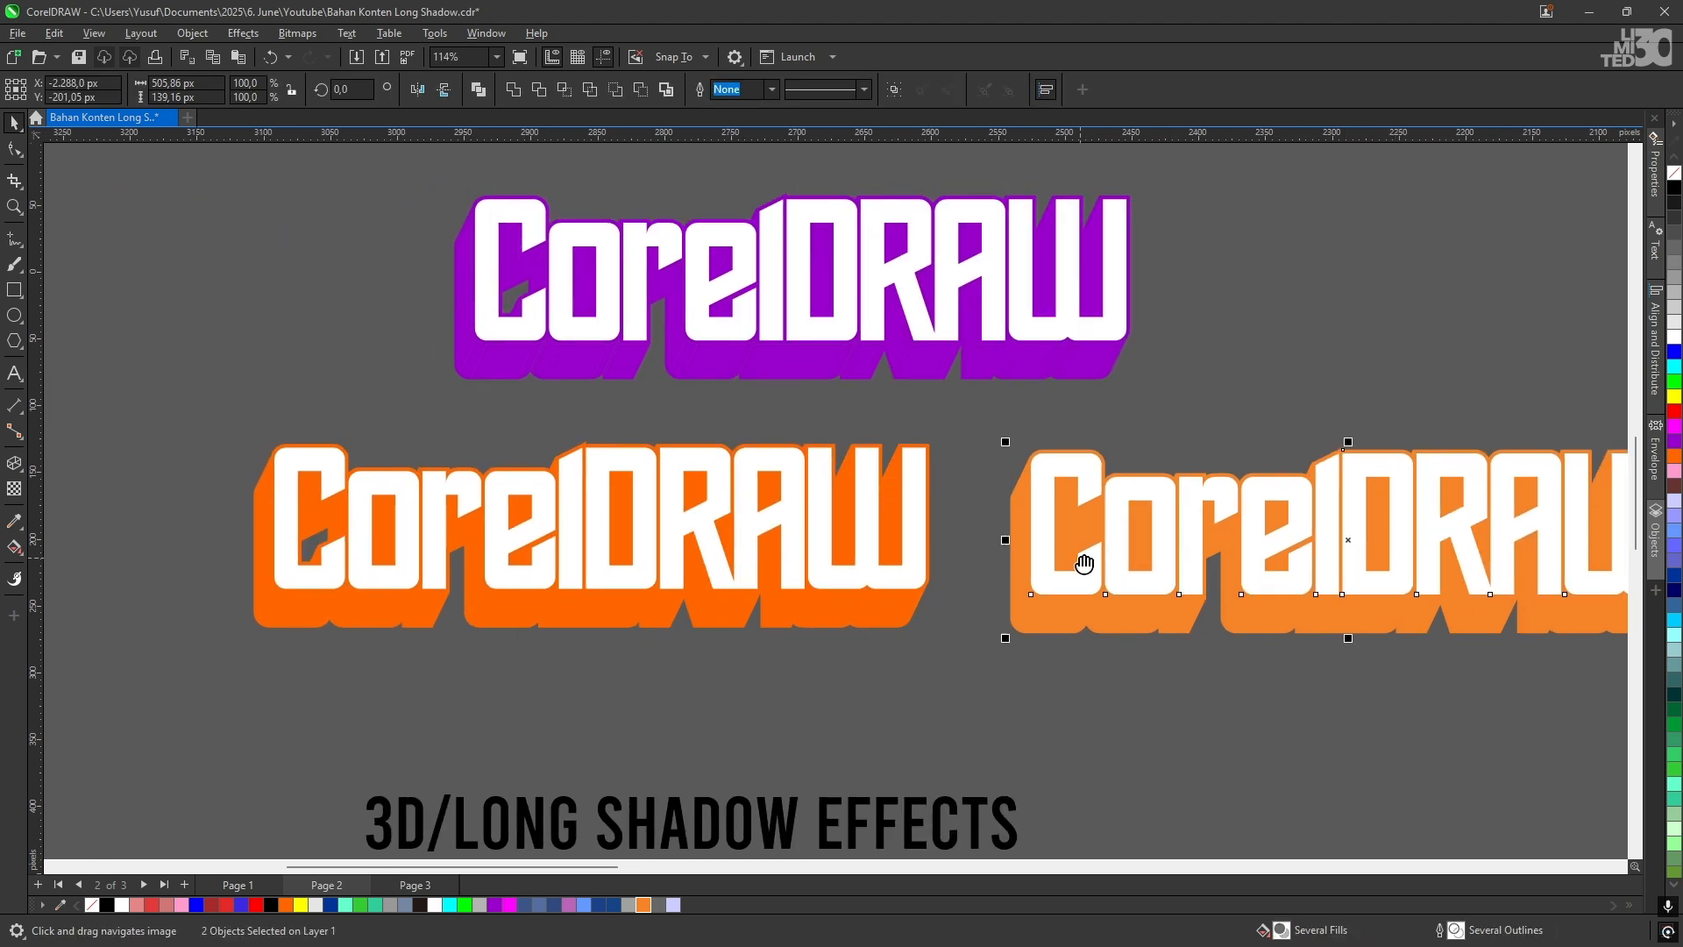
pyautogui.scroll(3, 1082, 561)
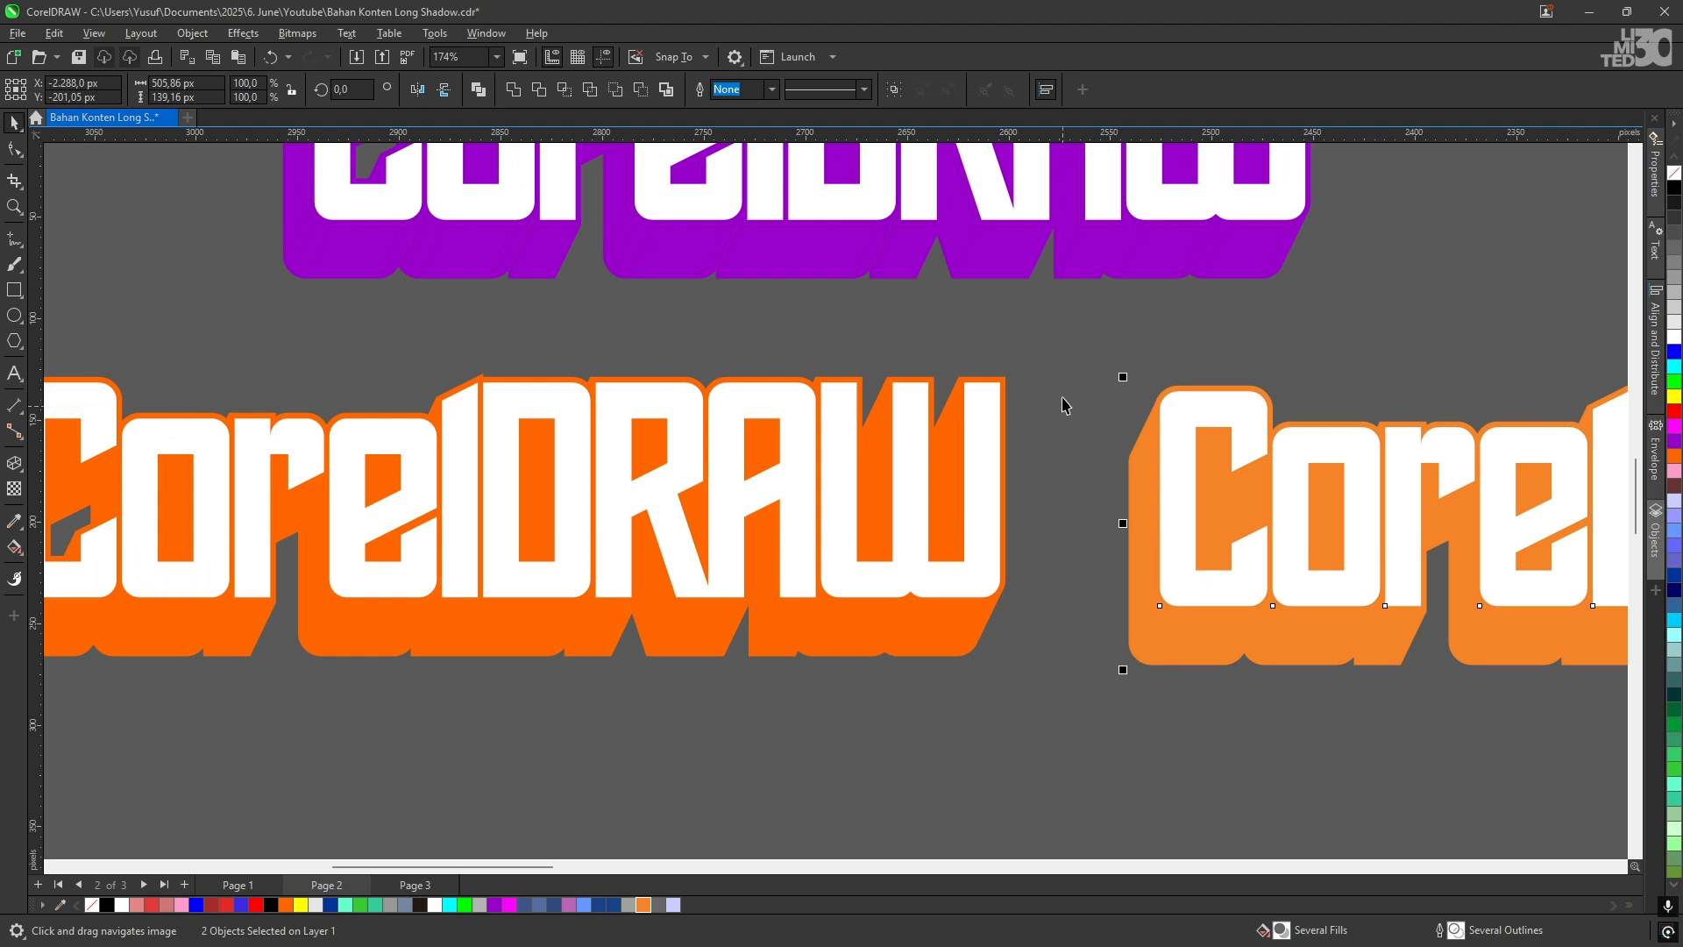
# Step: Select the welded orange lettering with its backing shape and compare it with the purple version
pyautogui.hscroll(-3, 1137, 418)
pyautogui.scroll(-1, 401, 404)
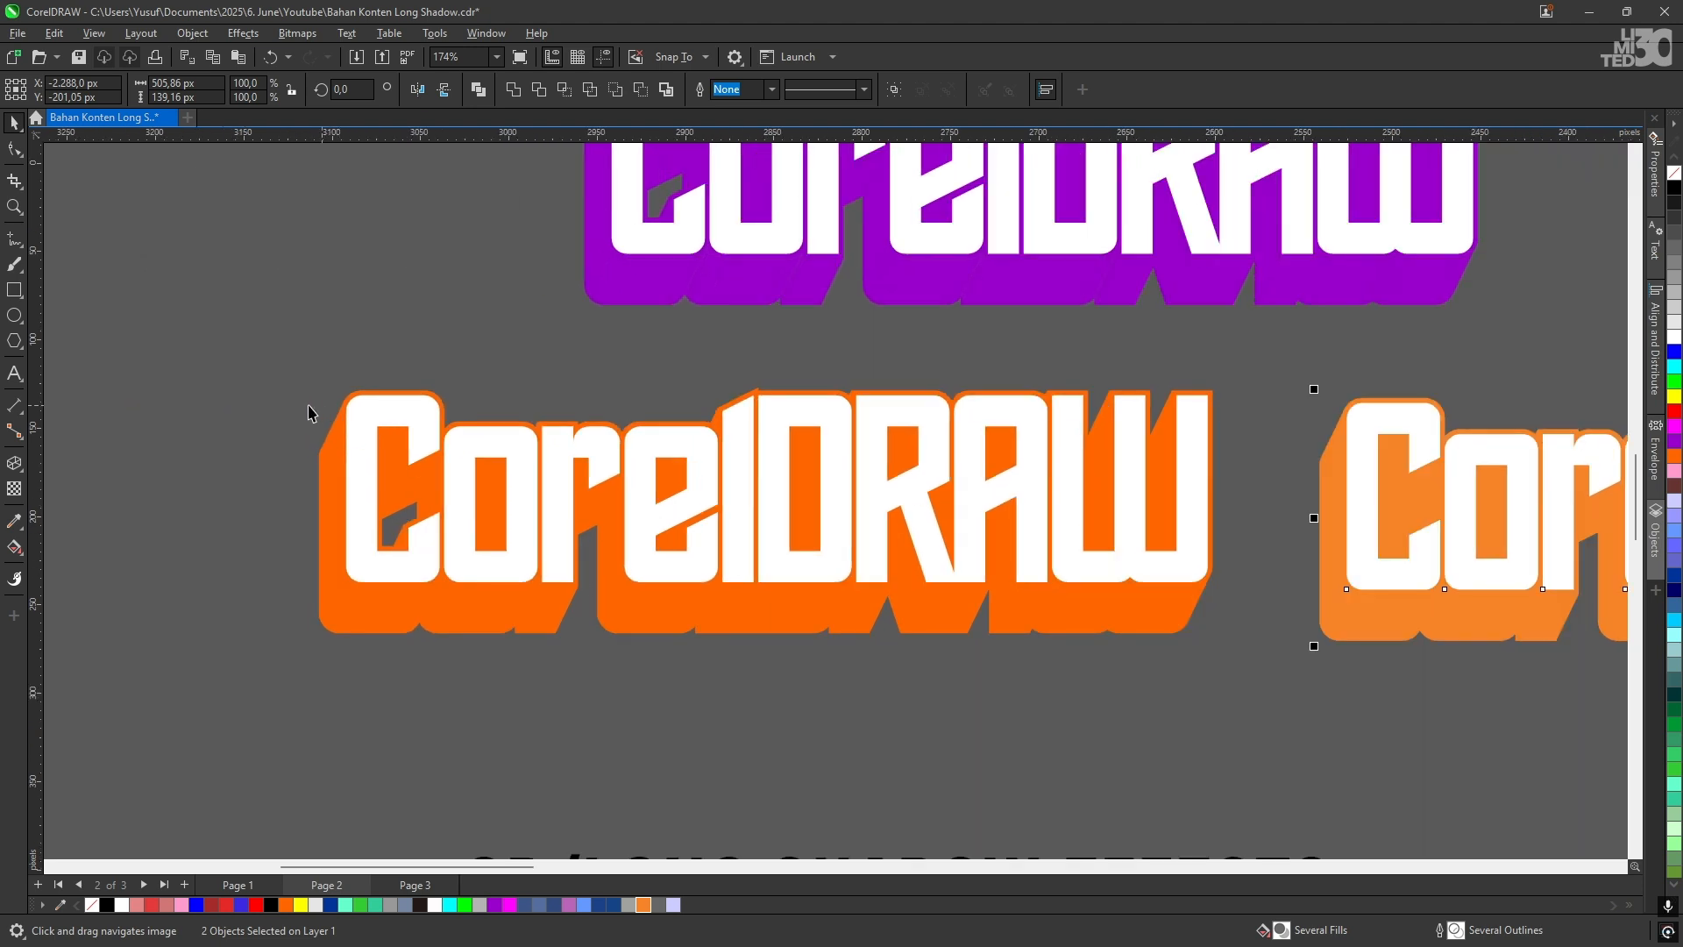
pyautogui.moveTo(255, 373); pyautogui.dragTo(1285, 689)
pyautogui.moveTo(958, 578); pyautogui.dragTo(756, 663)
pyautogui.scroll(-2, 804, 576)
pyautogui.scroll(2, 808, 579)
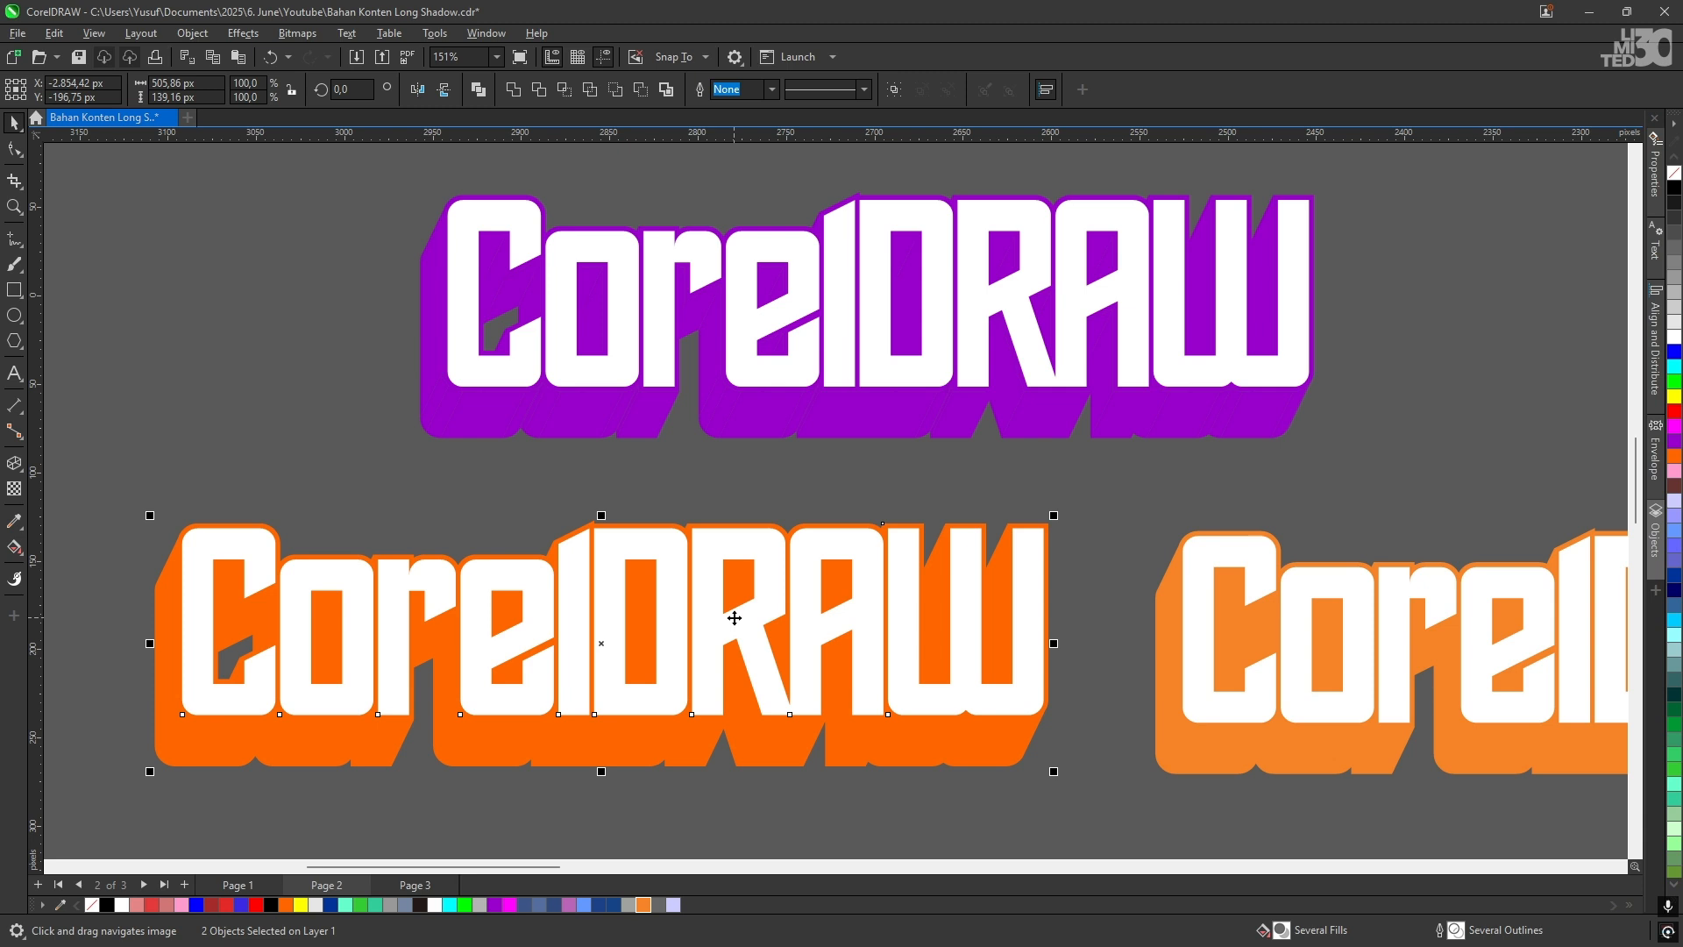
pyautogui.scroll(-2, 789, 587)
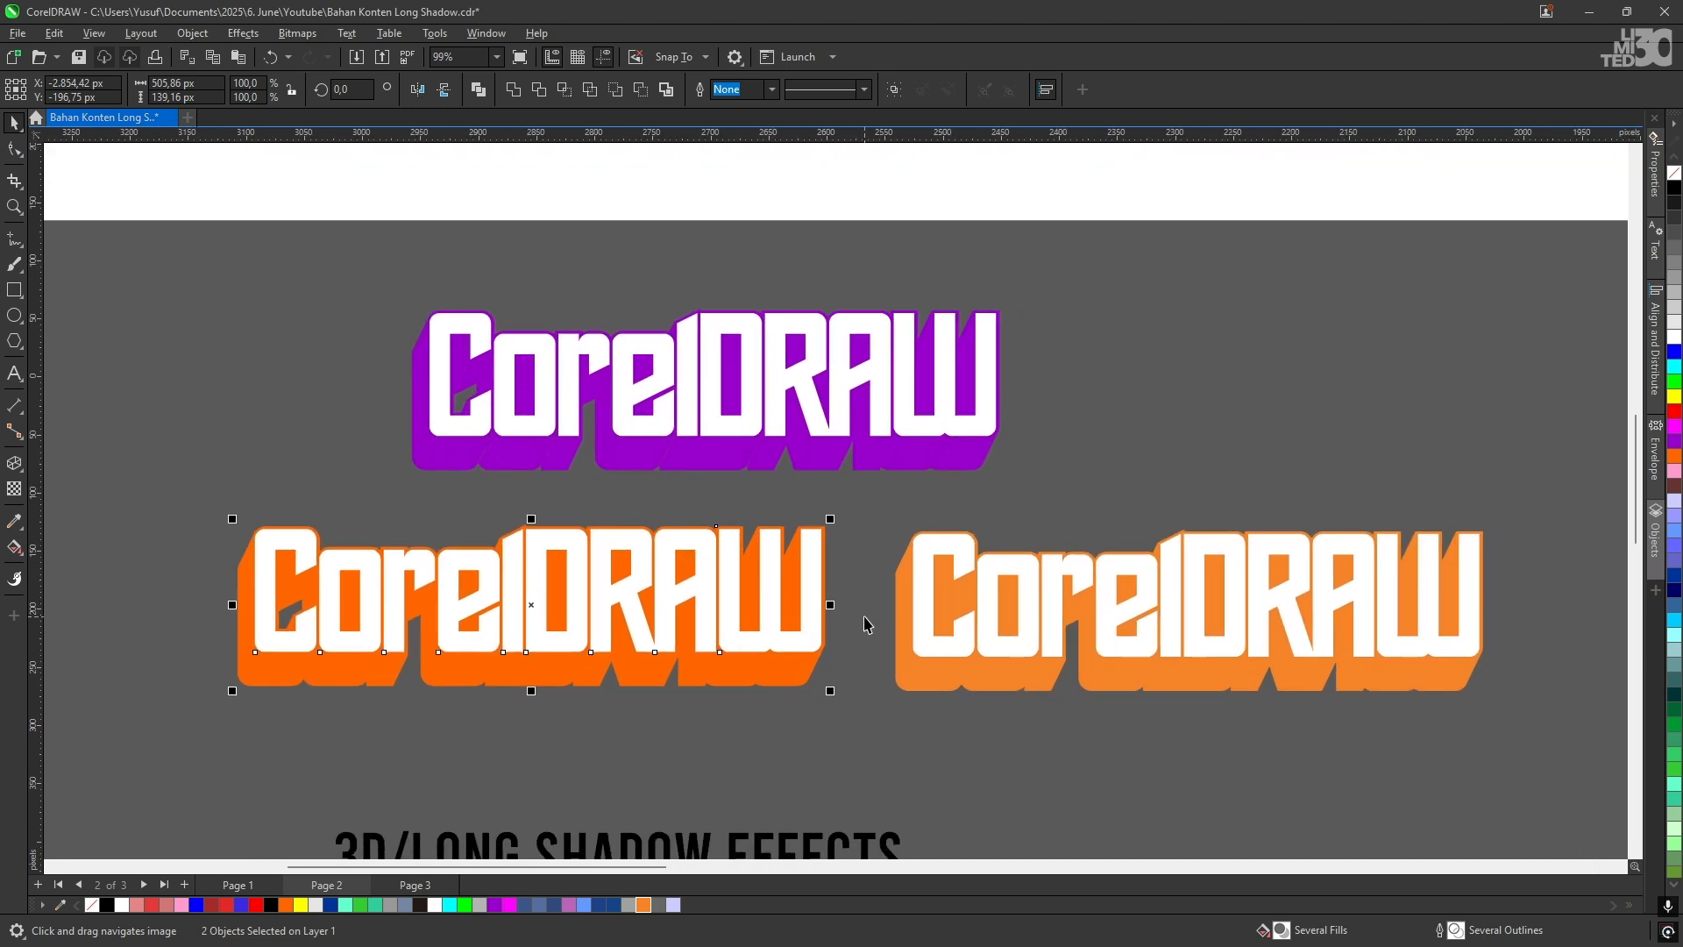
pyautogui.click(857, 633)
# Step: Compare the purple, welded orange and boundary-based lettering versions side by side
pyautogui.moveTo(858, 633); pyautogui.dragTo(814, 551)
pyautogui.scroll(-1, 775, 554)
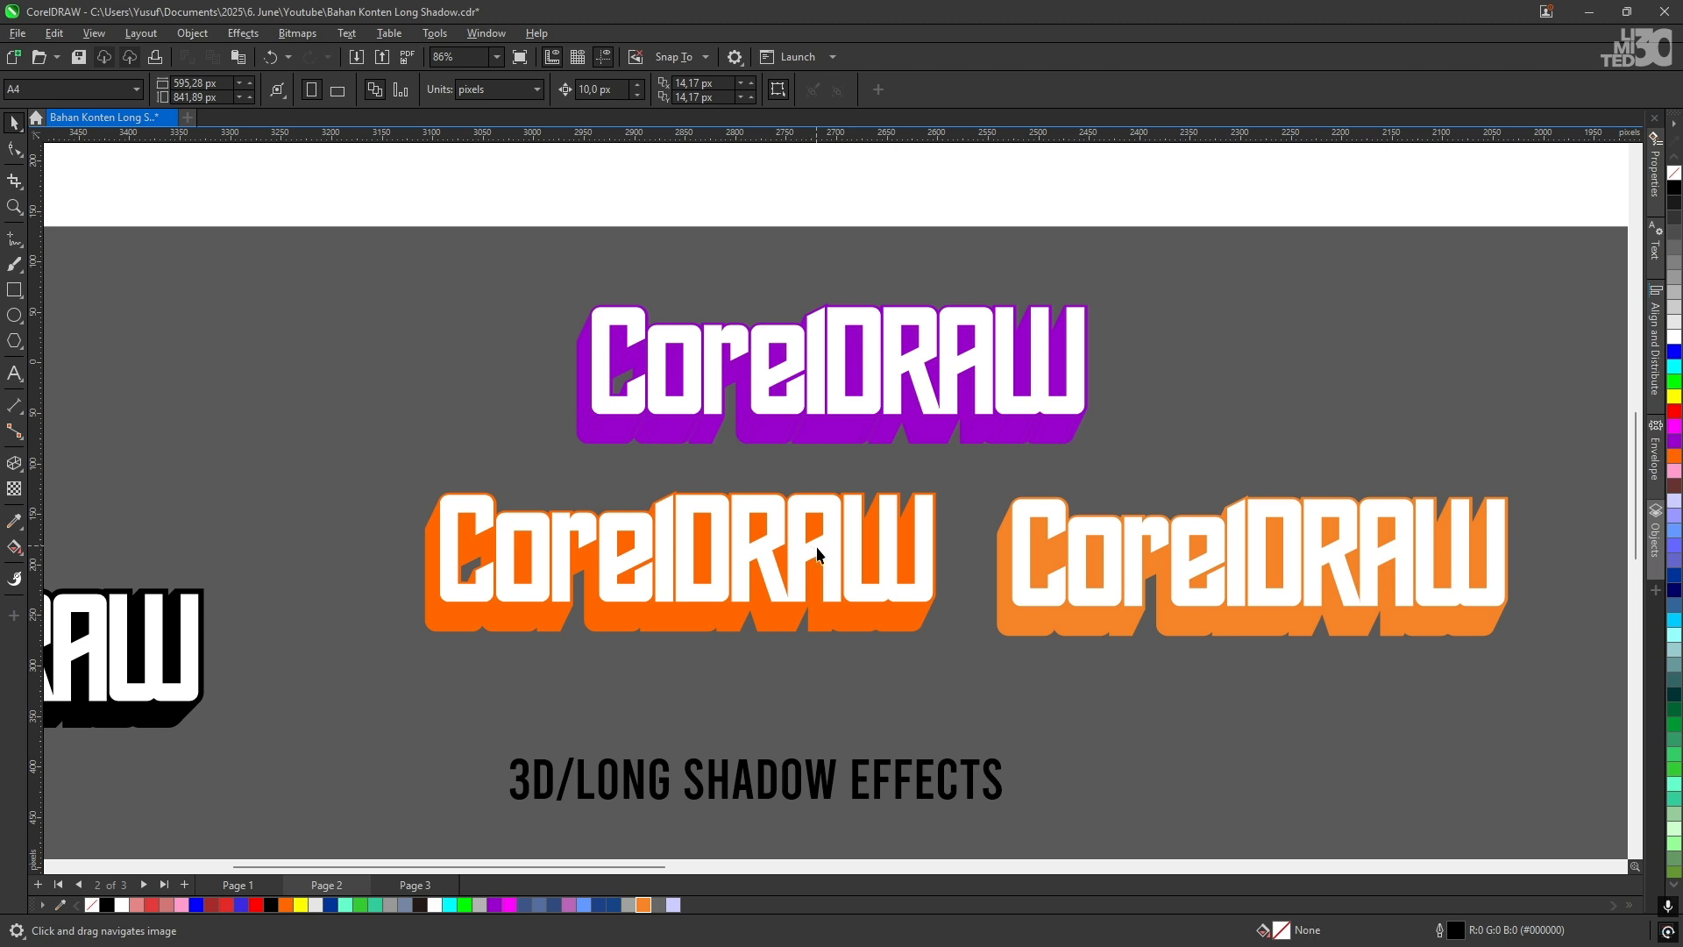
pyautogui.scroll(2, 830, 568)
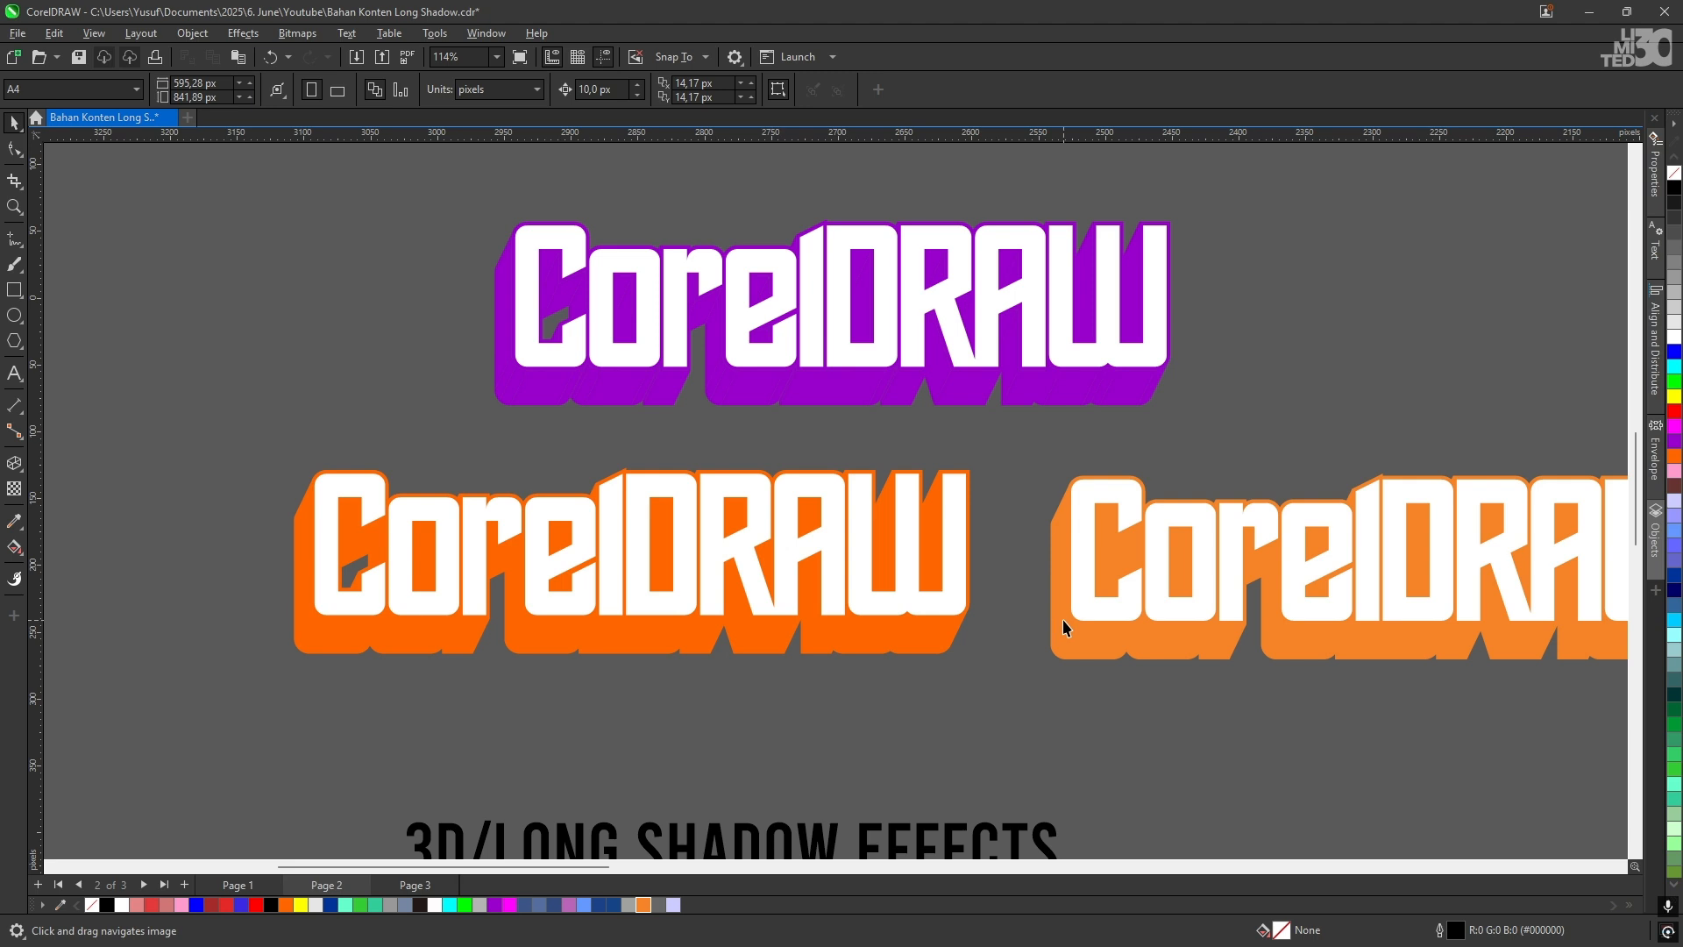
pyautogui.scroll(-3, 791, 631)
pyautogui.moveTo(790, 632); pyautogui.dragTo(722, 665)
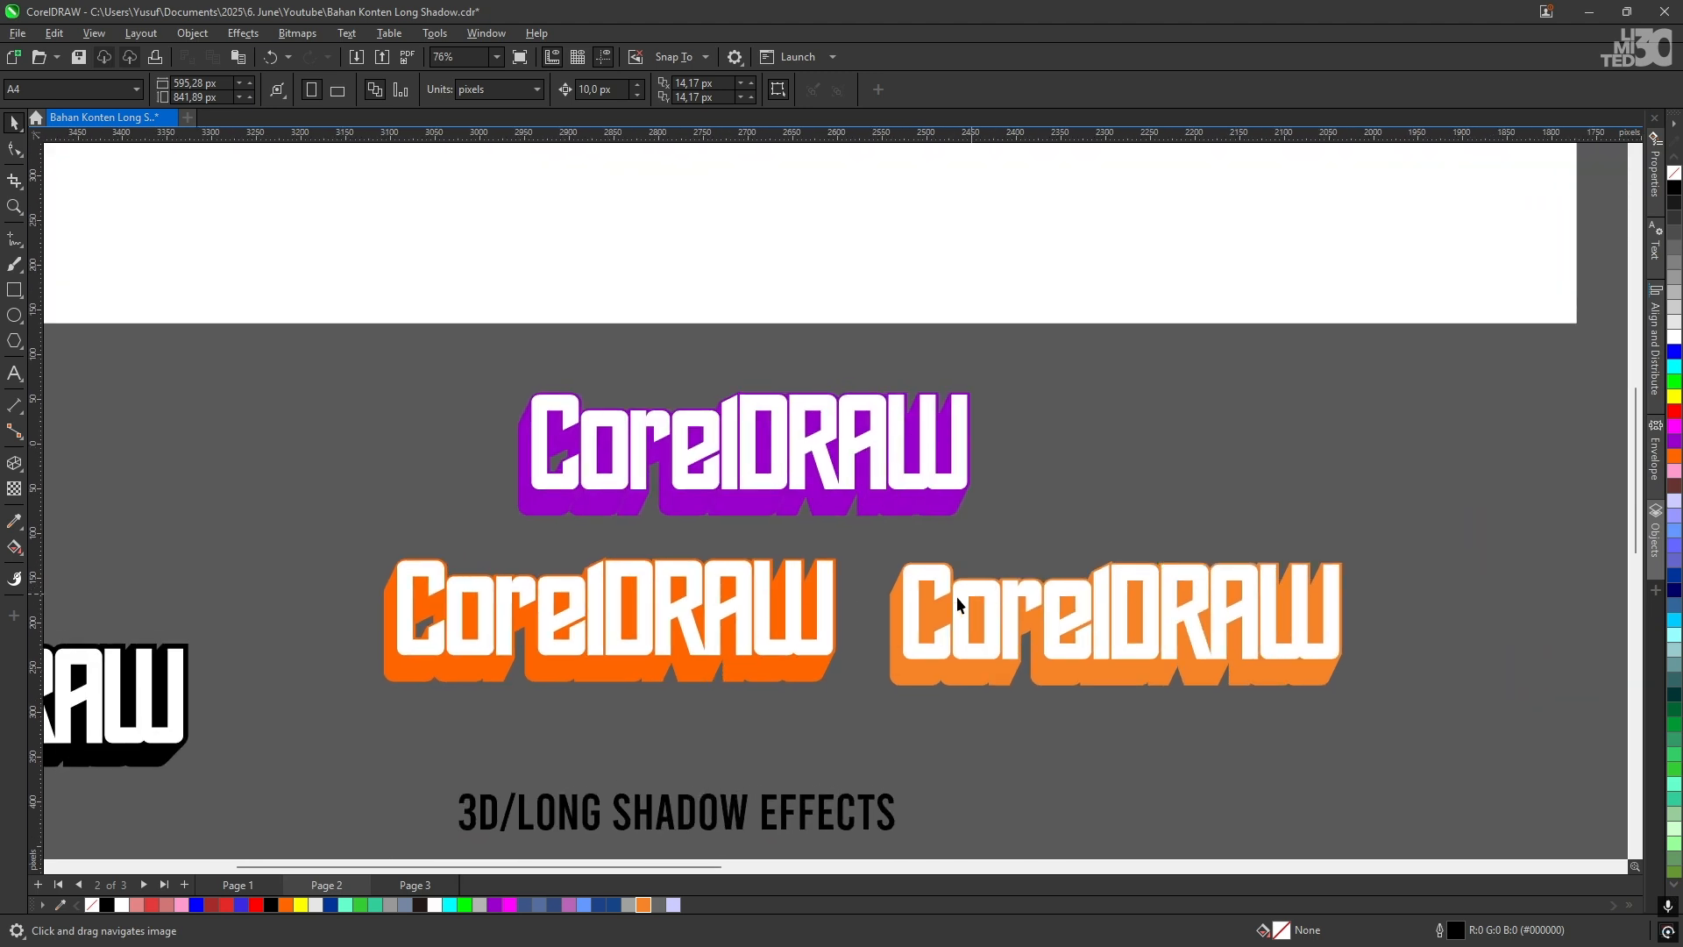
pyautogui.moveTo(938, 603); pyautogui.dragTo(798, 622)
pyautogui.scroll(-1, 840, 637)
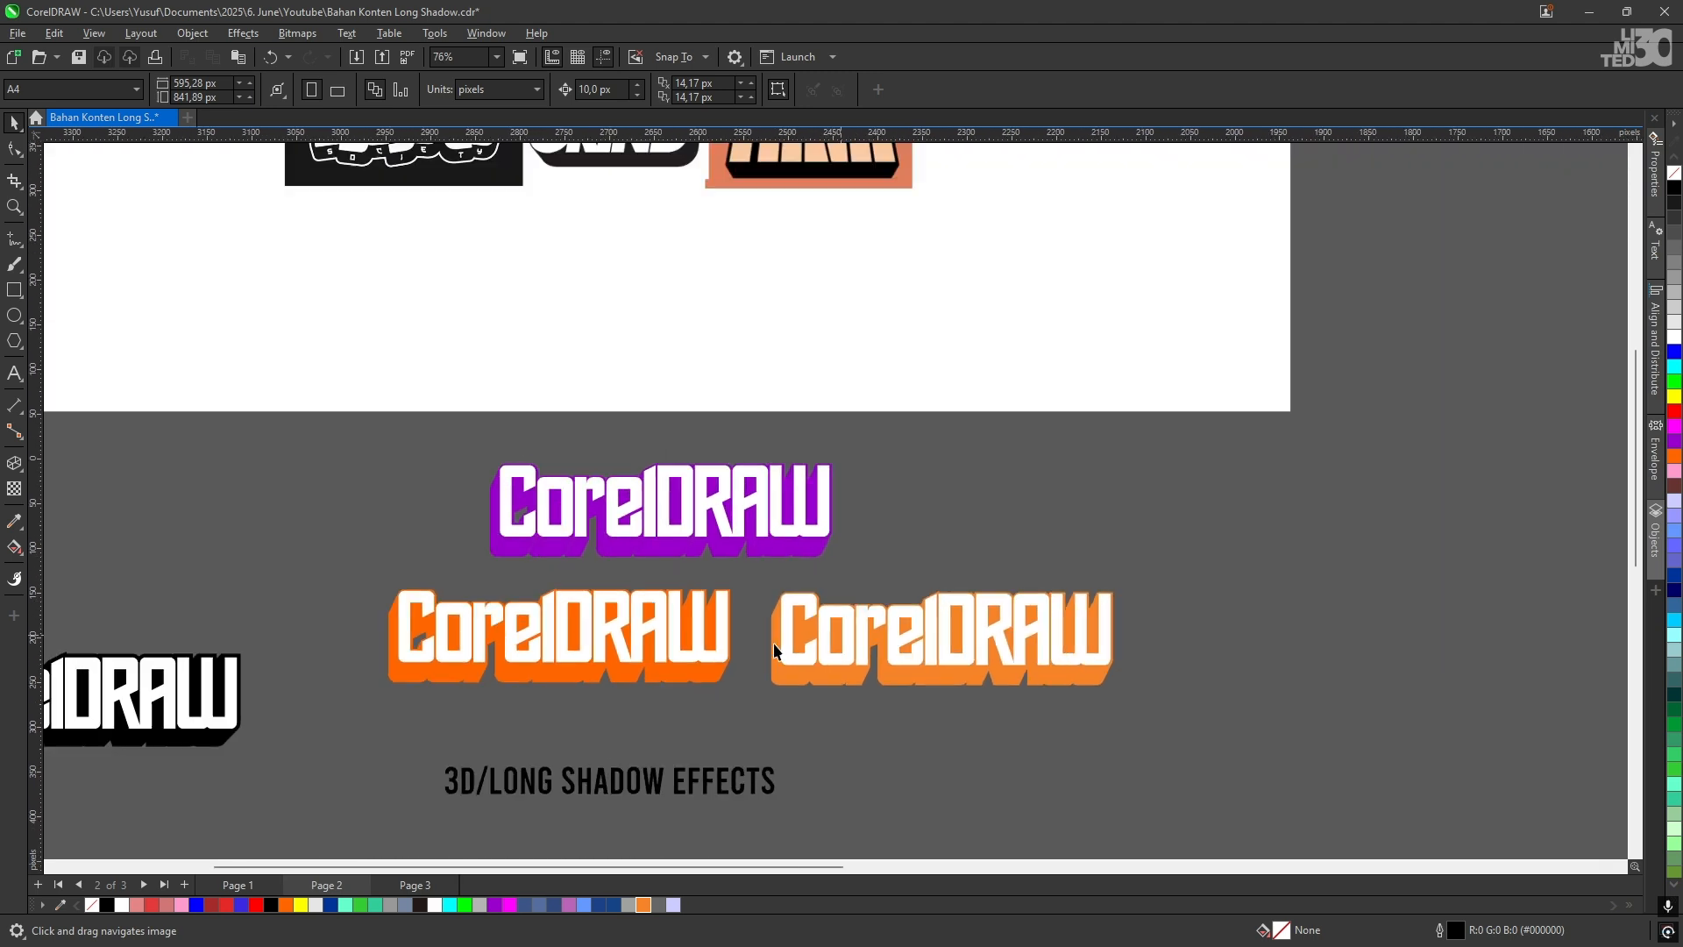
# Step: Examine the blue lettering samples under the OLDSCHOOL heading, selecting the backing curve of the lower one
pyautogui.scroll(-1, 688, 640)
pyautogui.moveTo(682, 640); pyautogui.dragTo(669, 212)
pyautogui.moveTo(777, 687); pyautogui.dragTo(780, 574)
pyautogui.scroll(2, 778, 574)
pyautogui.click(772, 668)
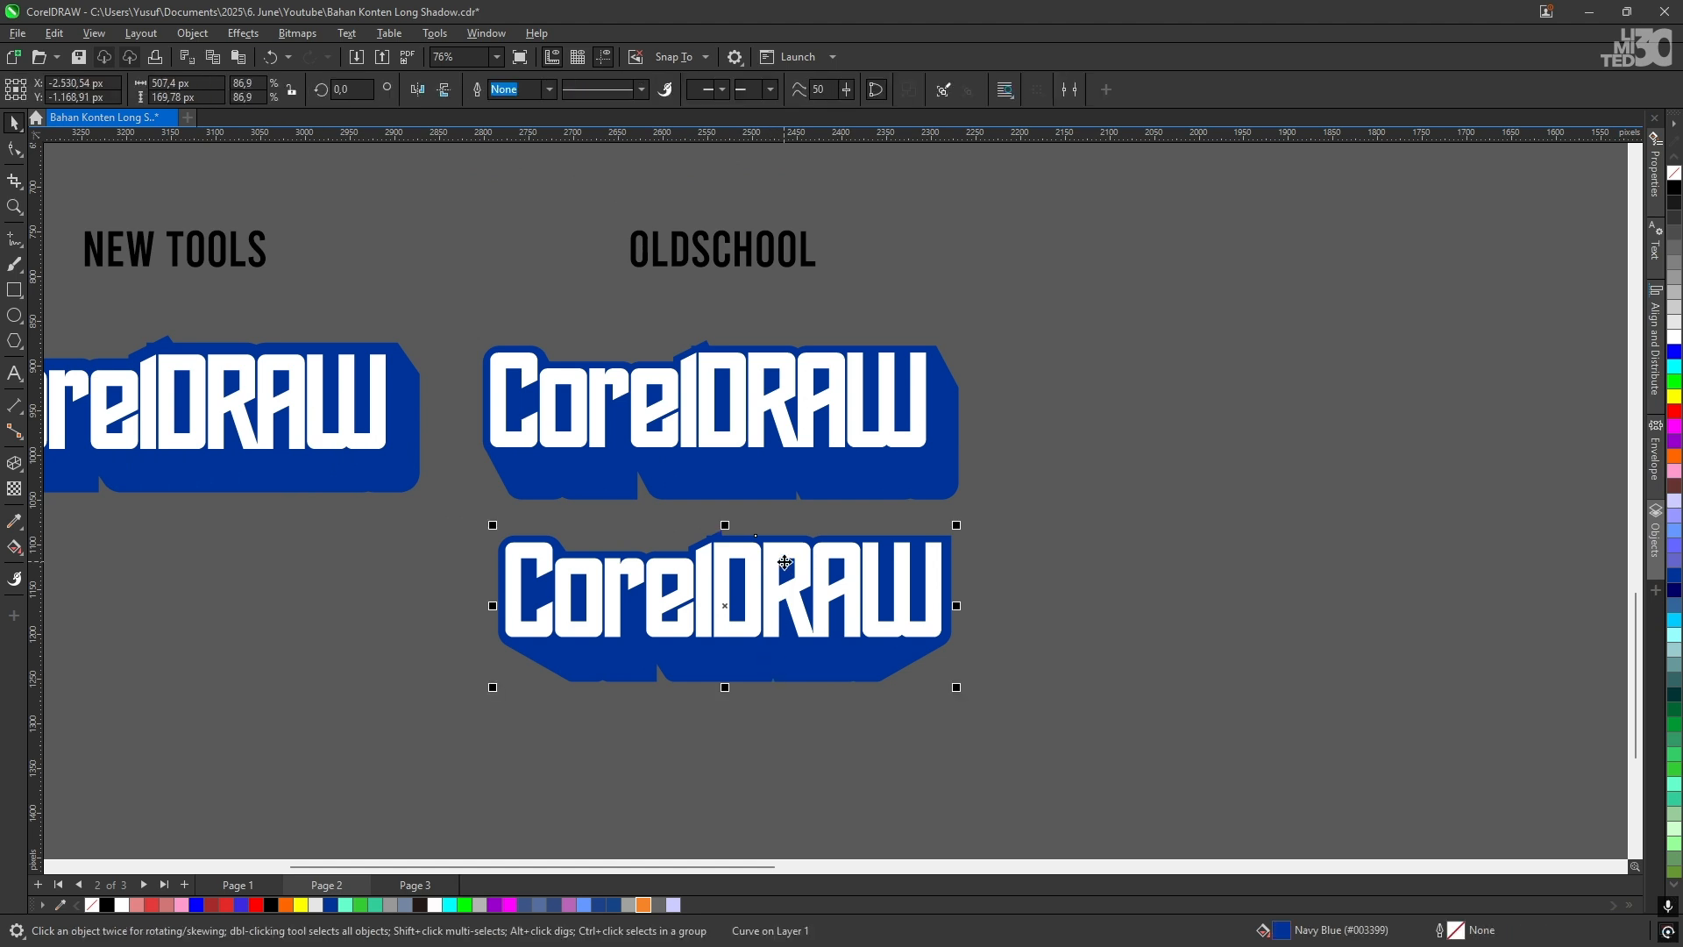
pyautogui.moveTo(789, 570); pyautogui.dragTo(831, 755)
pyautogui.moveTo(850, 616); pyautogui.dragTo(900, 763)
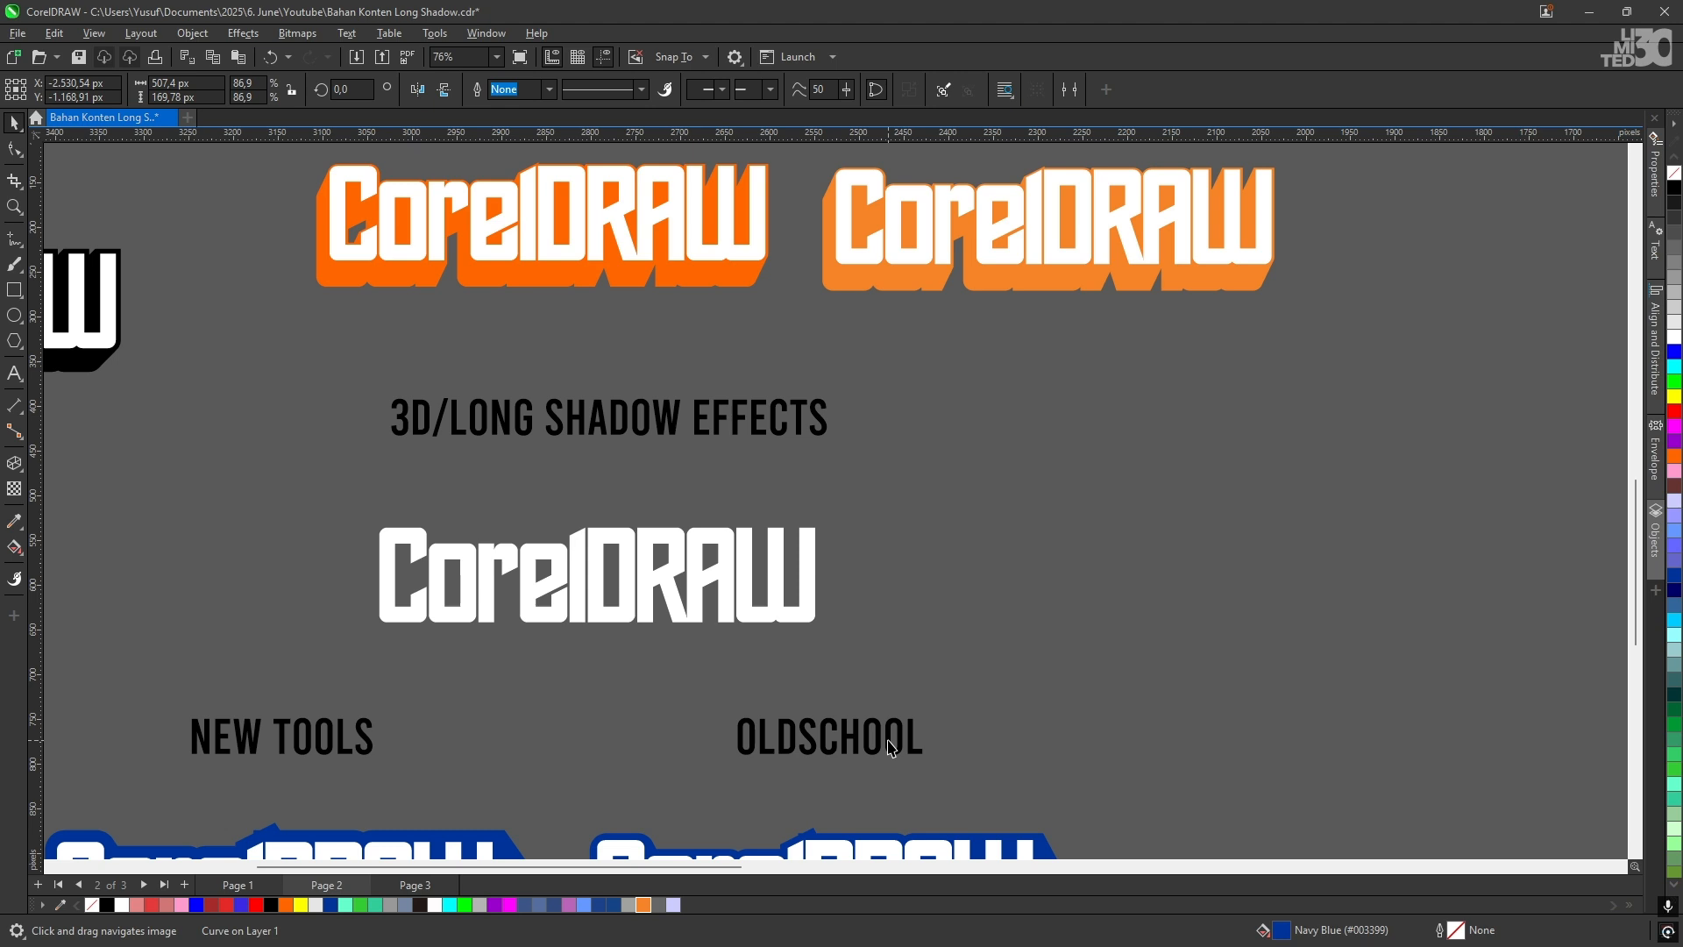
pyautogui.moveTo(823, 668); pyautogui.dragTo(899, 712)
pyautogui.moveTo(785, 573); pyautogui.dragTo(902, 641)
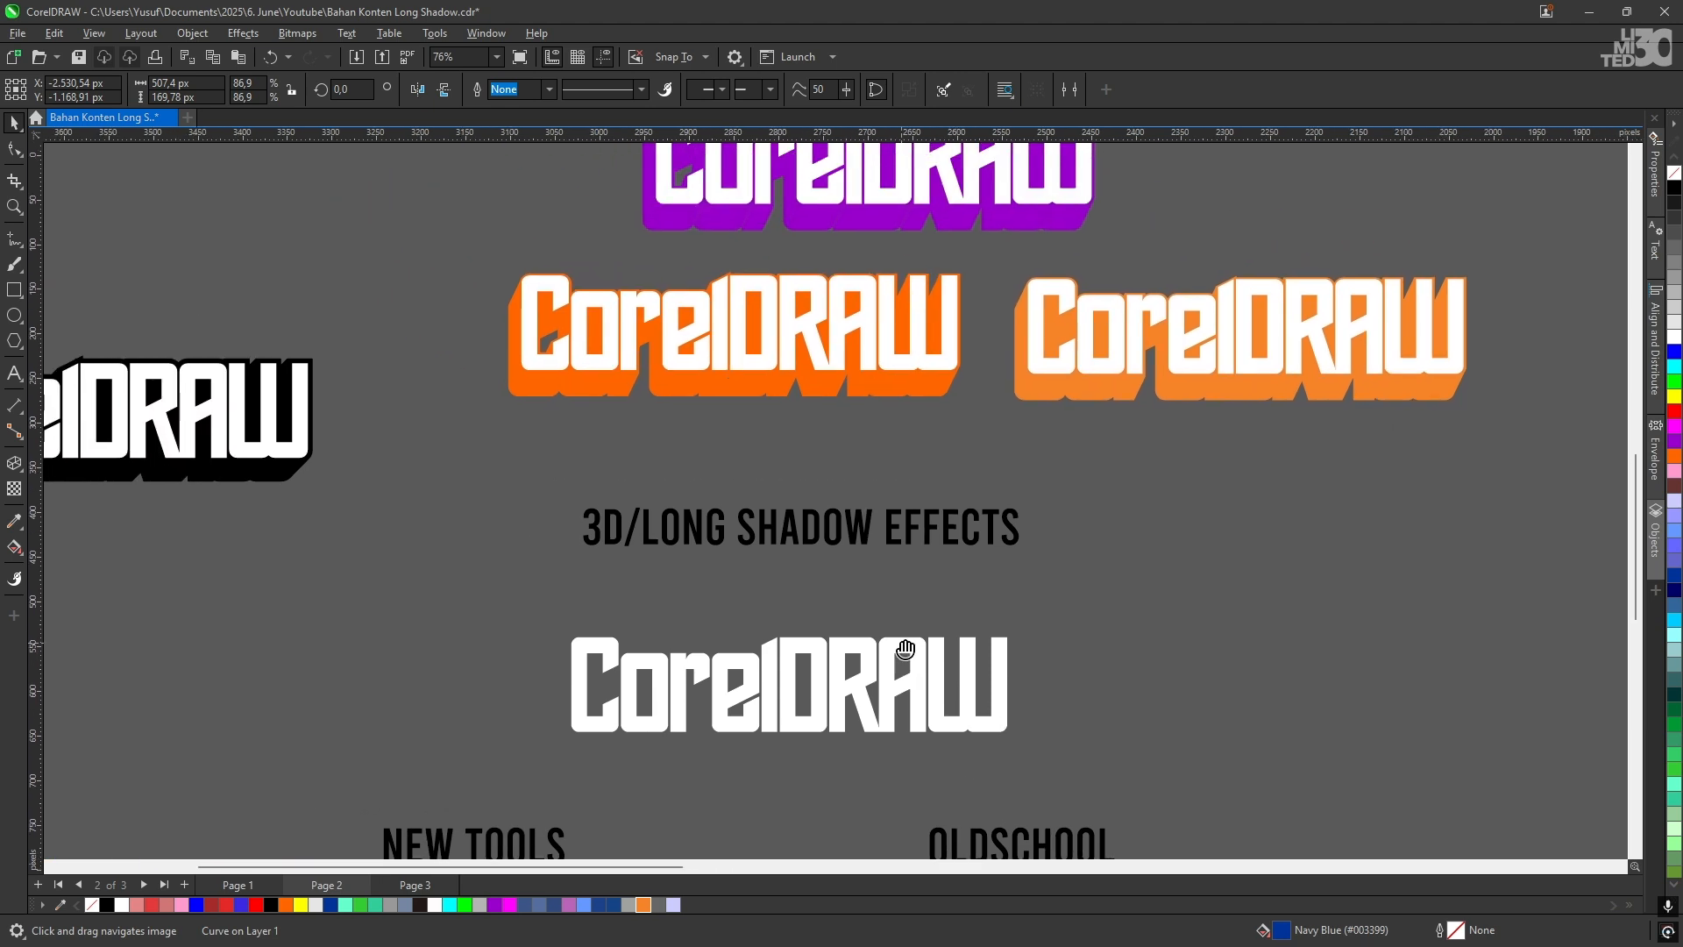
# Step: Insert three hyphens after "Cos" in the white text with the black Block Shadow
pyautogui.moveTo(790, 493); pyautogui.dragTo(784, 618)
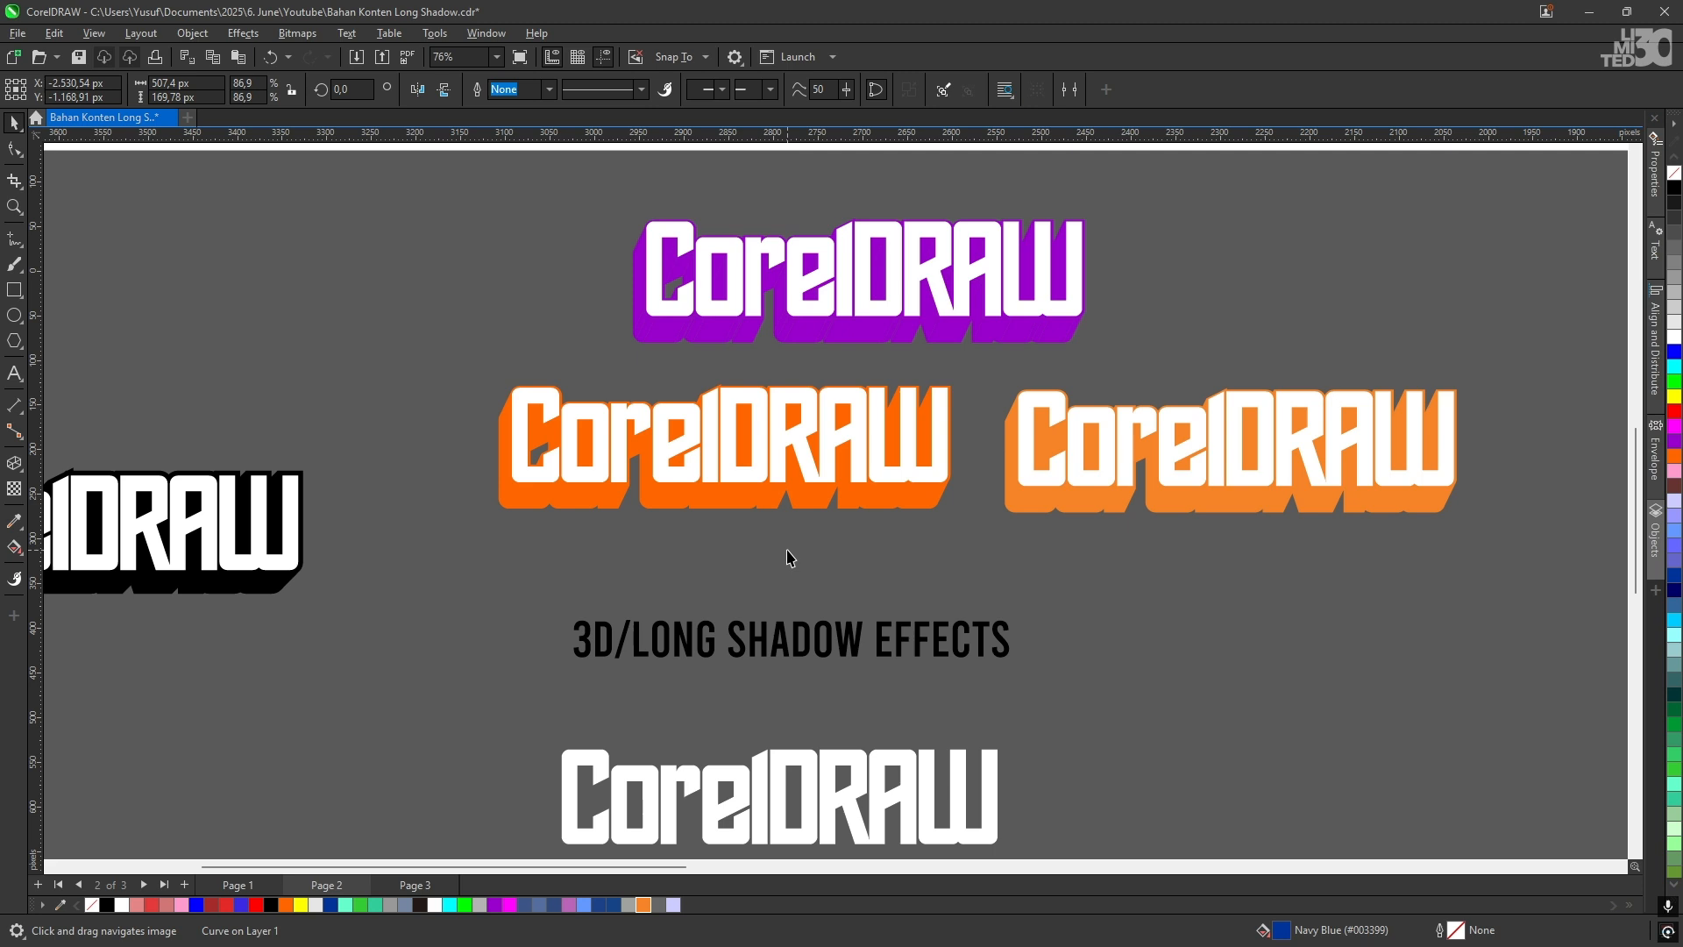
pyautogui.moveTo(790, 550); pyautogui.dragTo(802, 636)
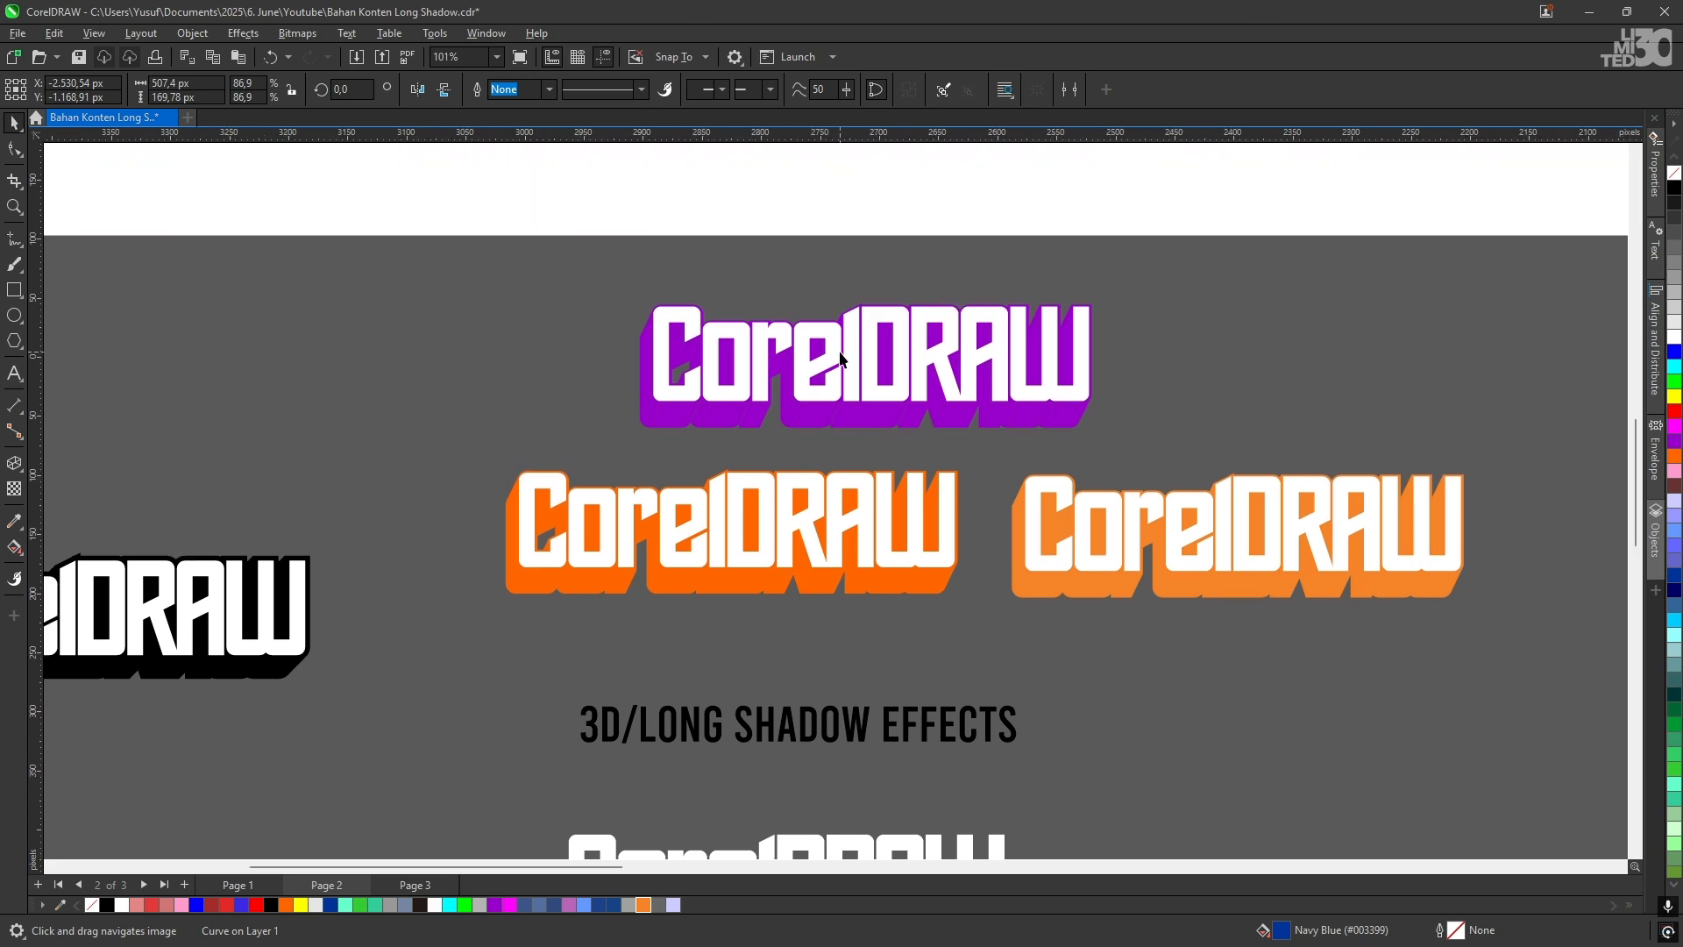
pyautogui.scroll(1, 842, 354)
pyautogui.moveTo(589, 369); pyautogui.dragTo(1117, 318)
pyautogui.scroll(-1, 618, 338)
pyautogui.moveTo(649, 337); pyautogui.dragTo(1059, 257)
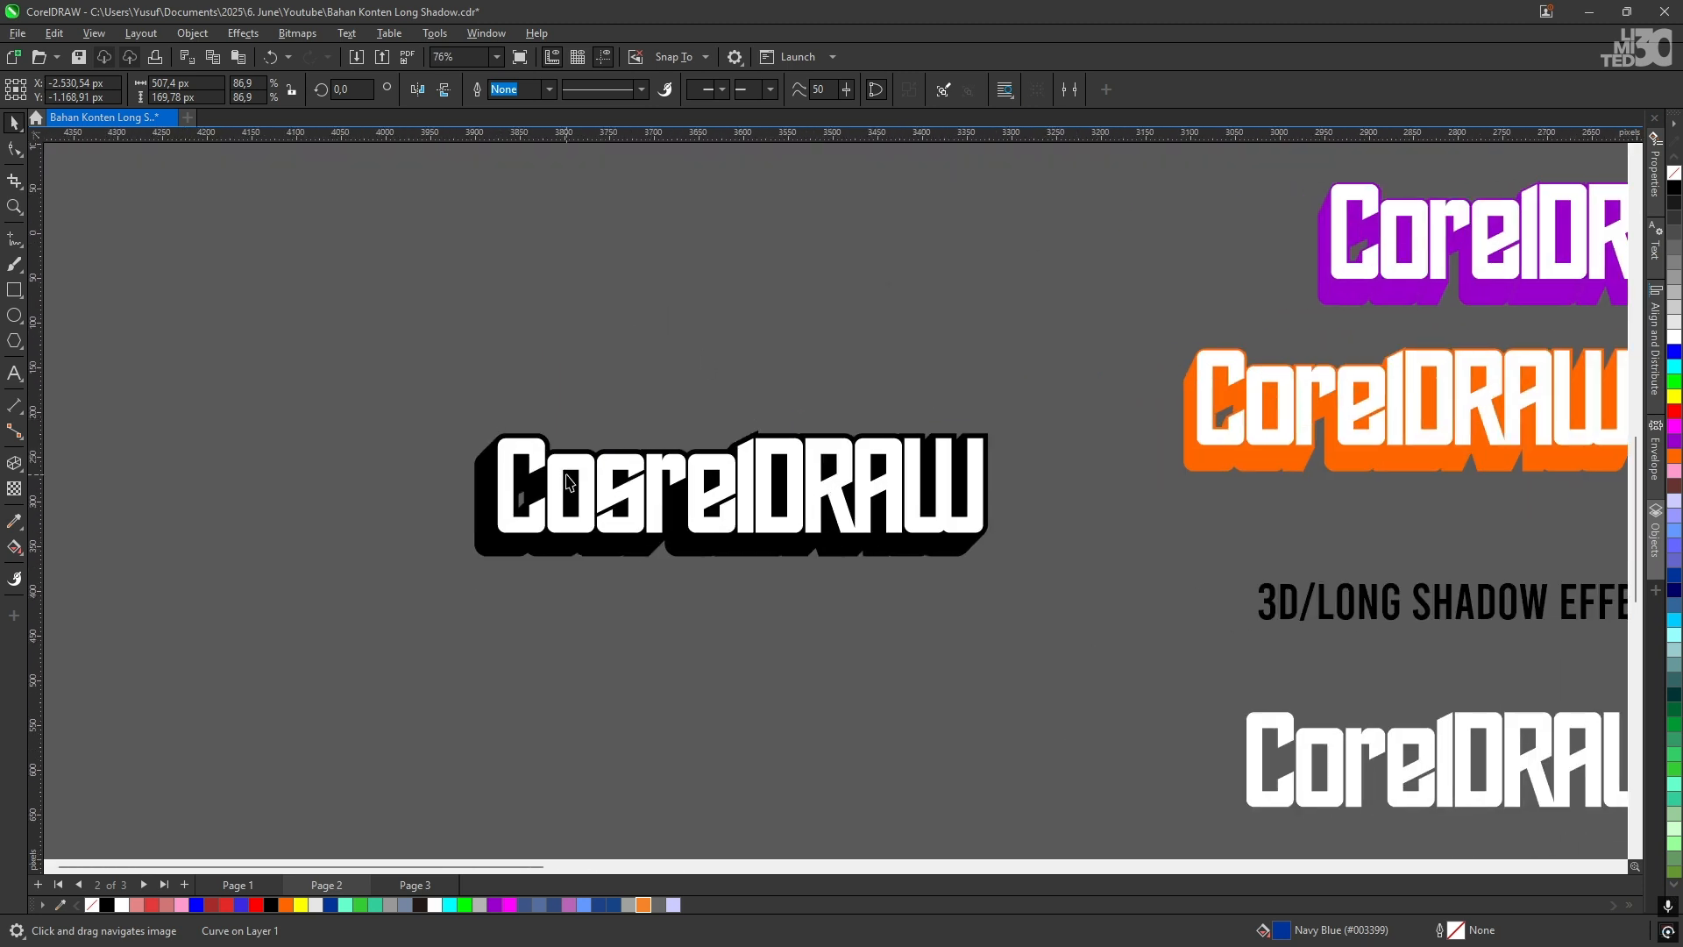
pyautogui.doubleClick(628, 493)
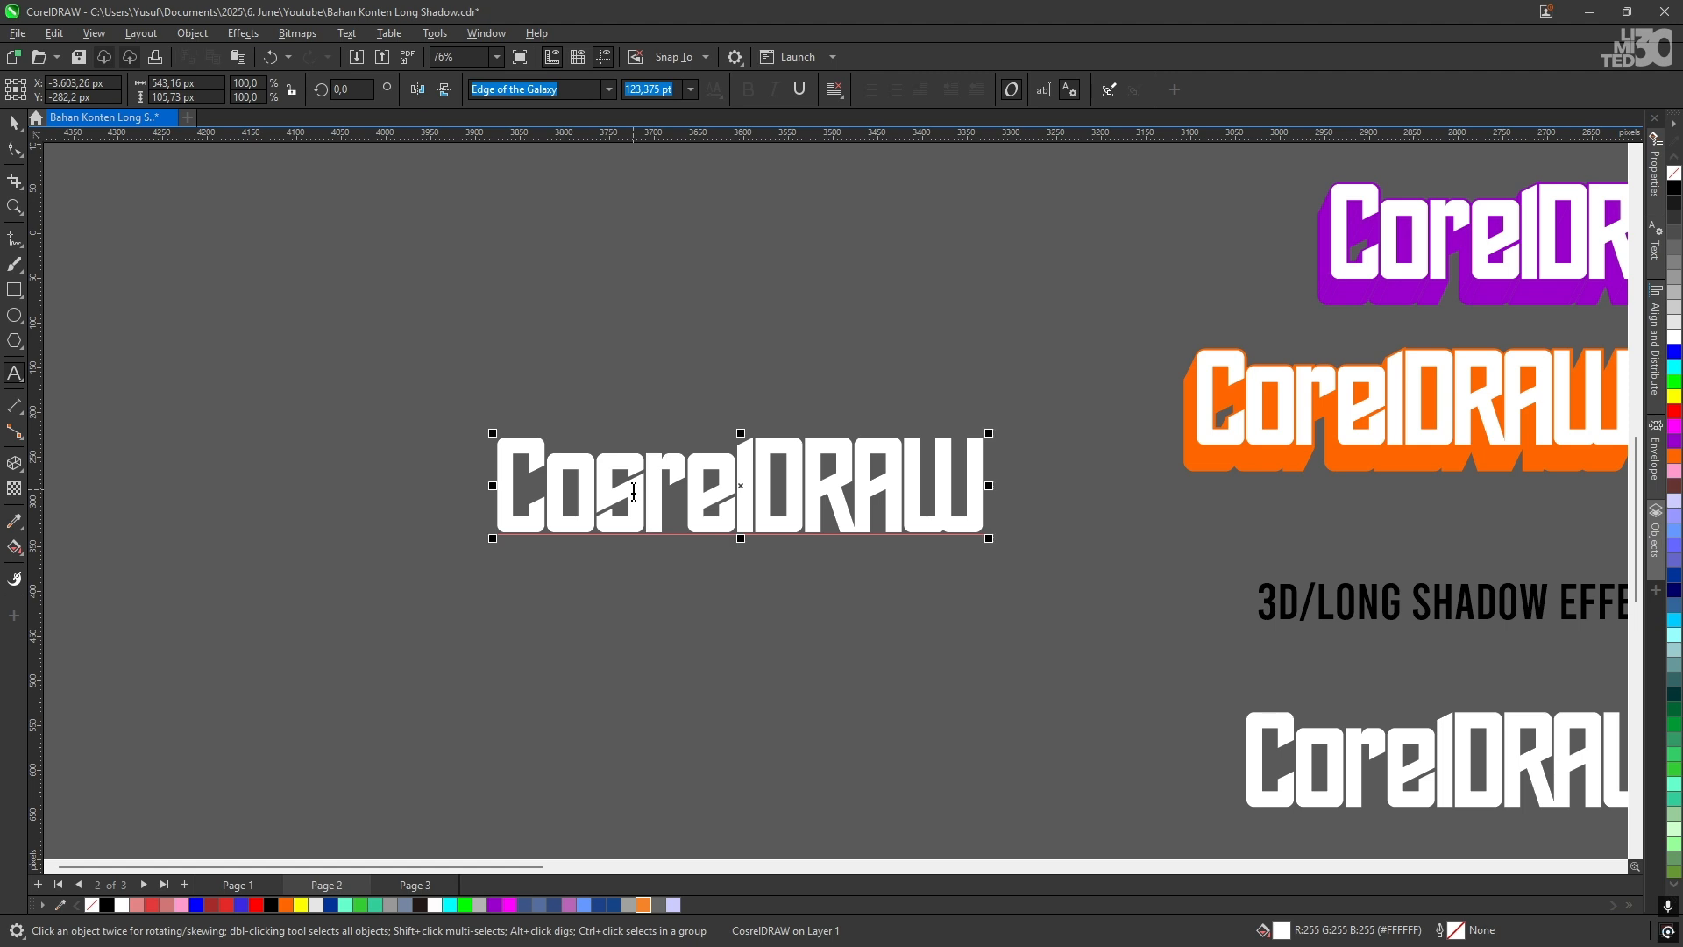
pyautogui.write('---')
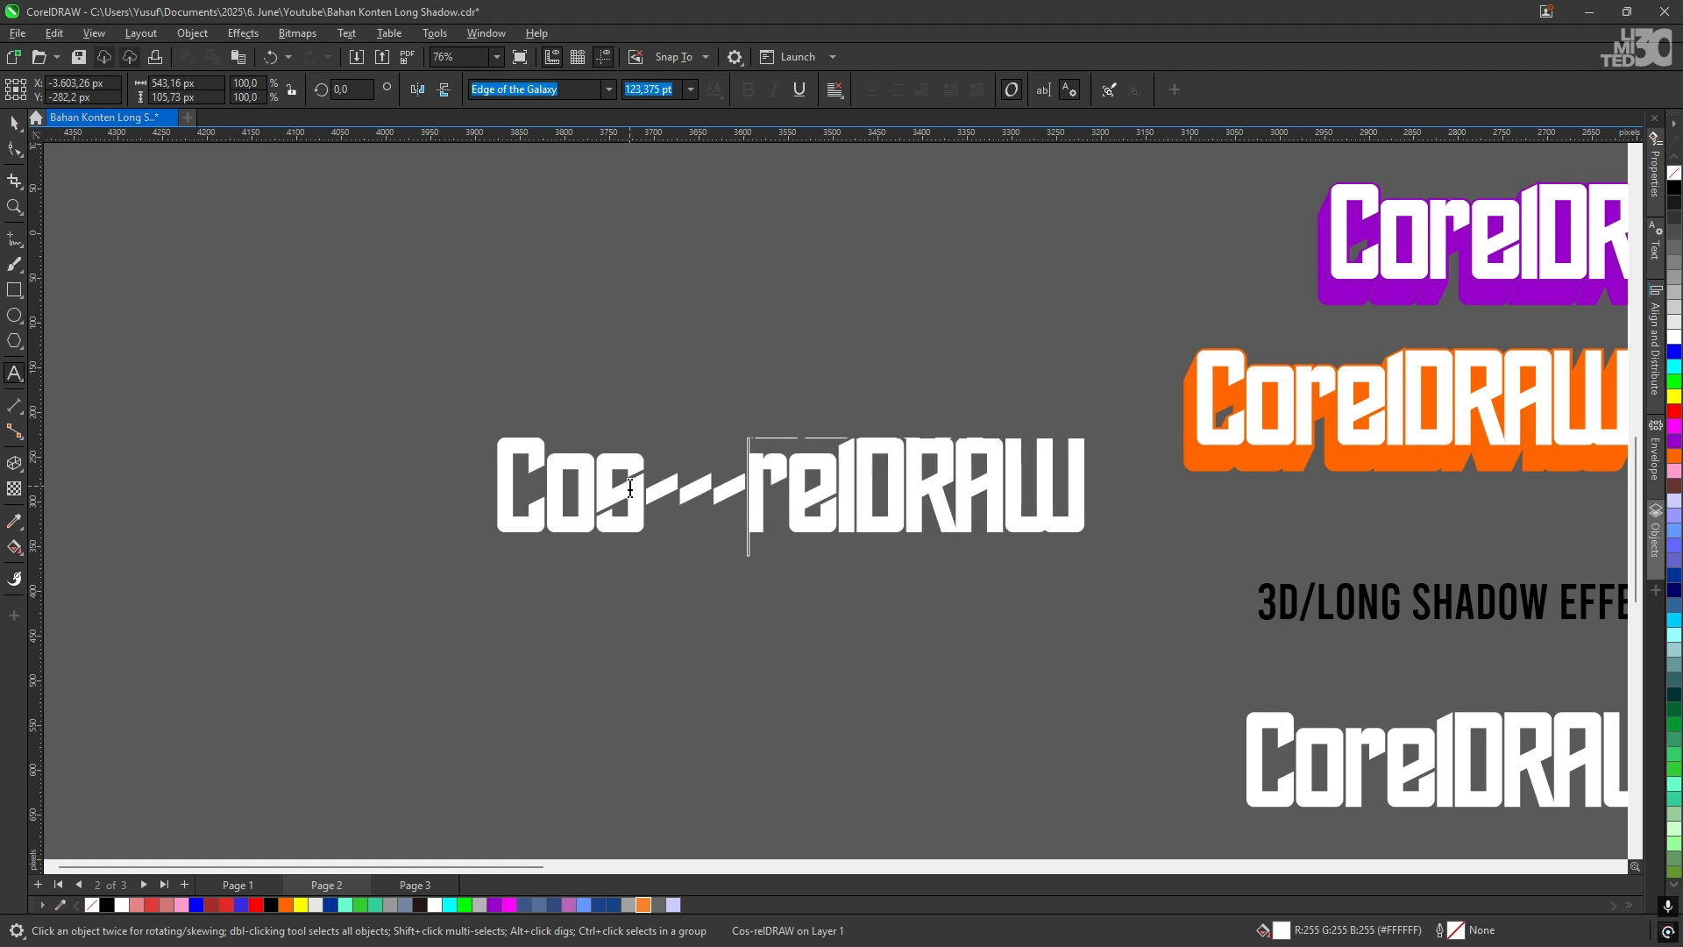
pyautogui.hotkey('ctrl', 'space')
pyautogui.moveTo(738, 479); pyautogui.dragTo(470, 479)
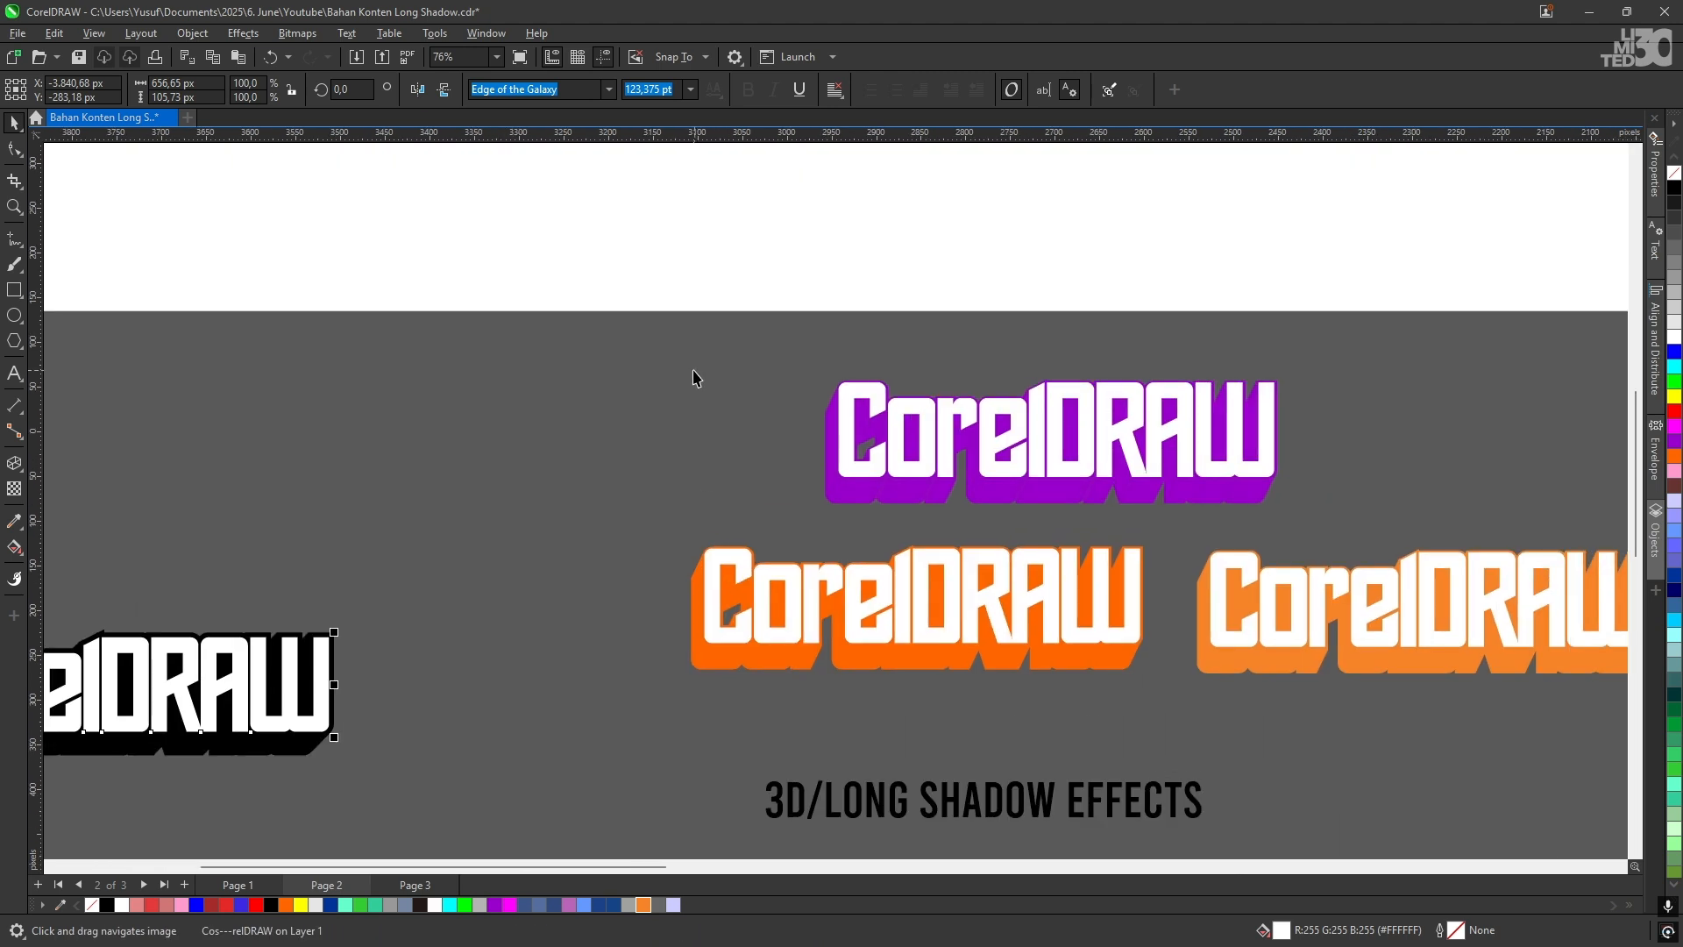
# Step: Shorten the white text over the purple extrusion to "CrelDRAW" by deleting the letter o
pyautogui.scroll(1, 991, 475)
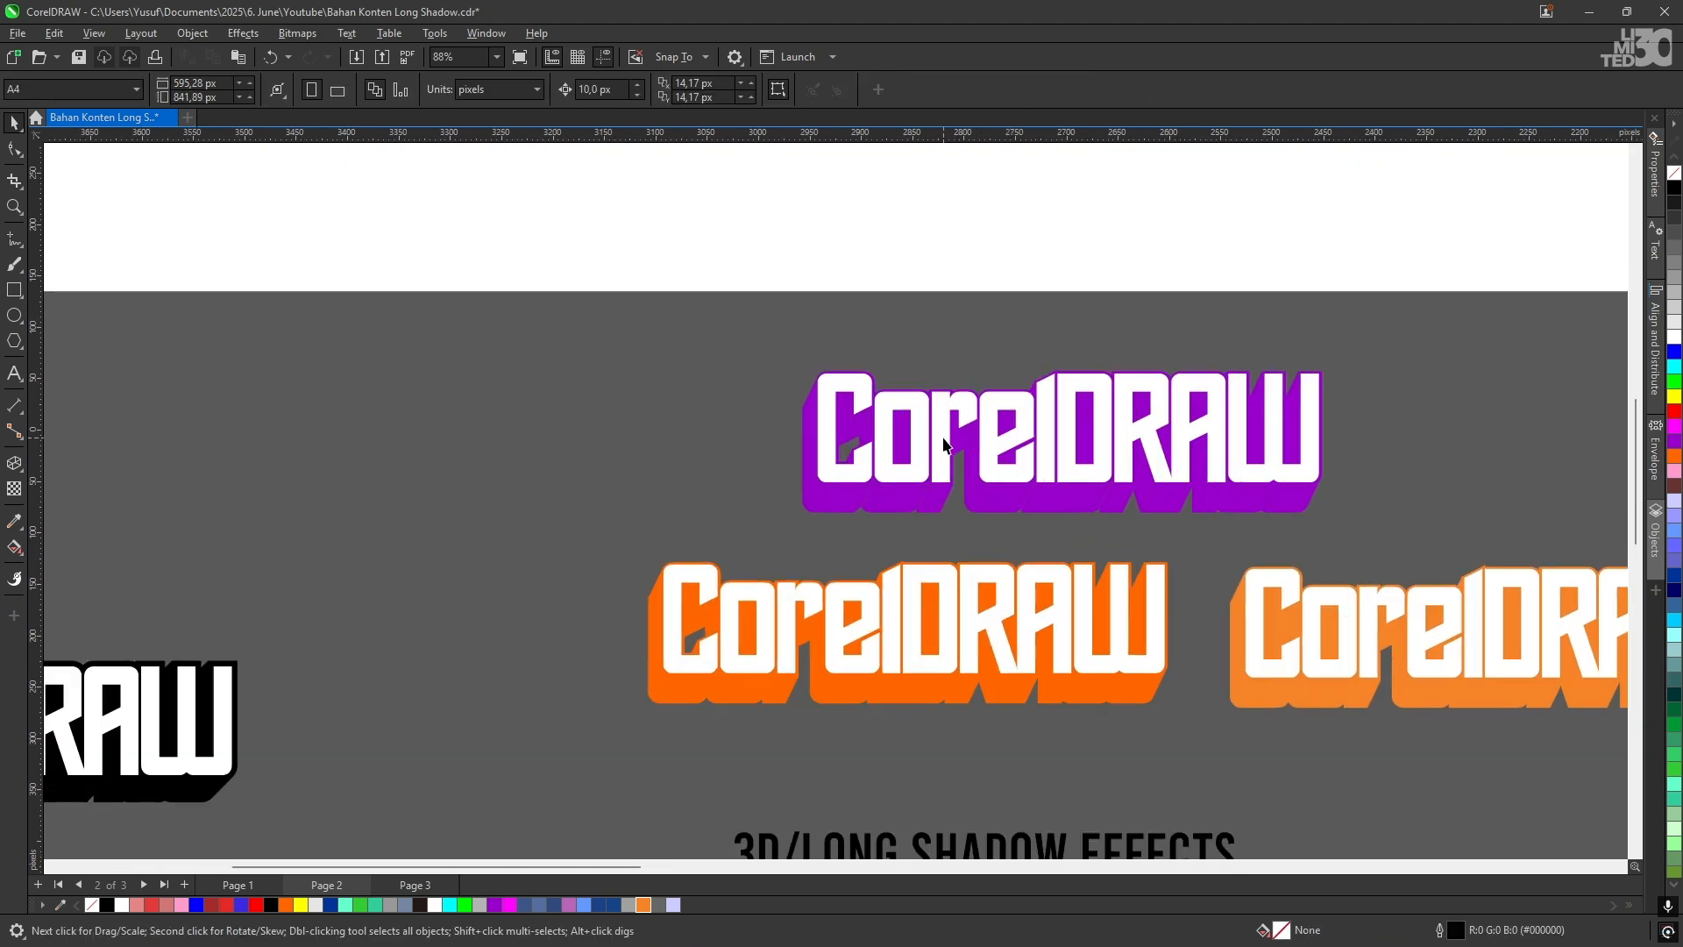
pyautogui.doubleClick(945, 443)
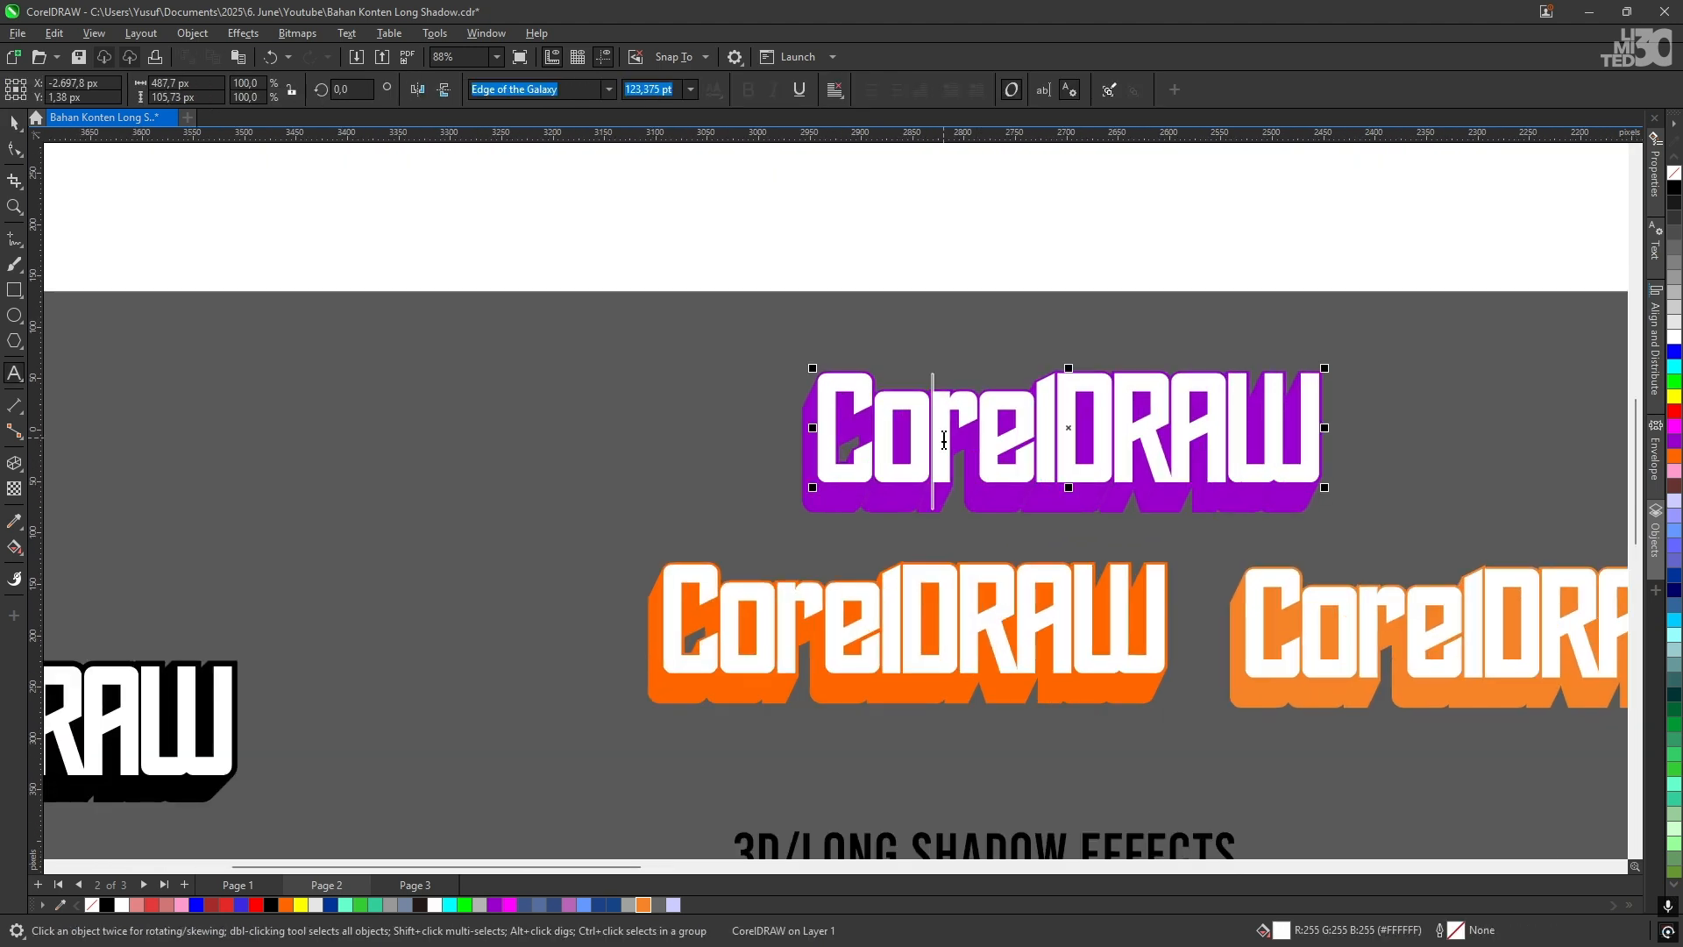
pyautogui.write('-')
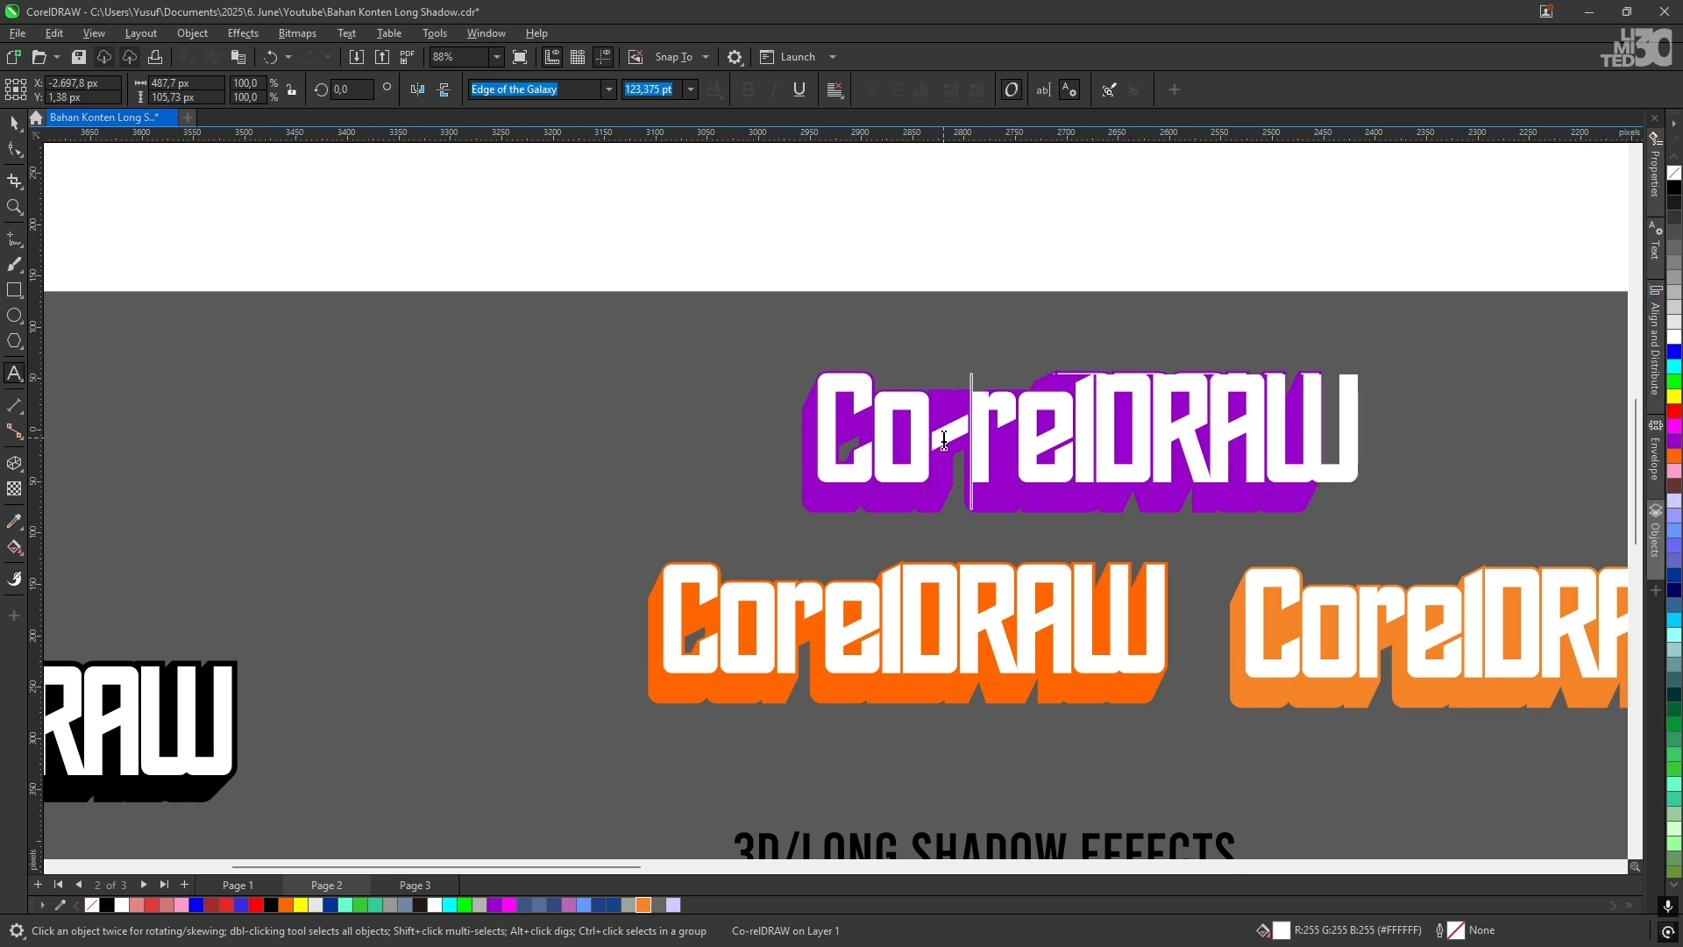
pyautogui.press('BackSpace')
pyautogui.press('BackSpace')
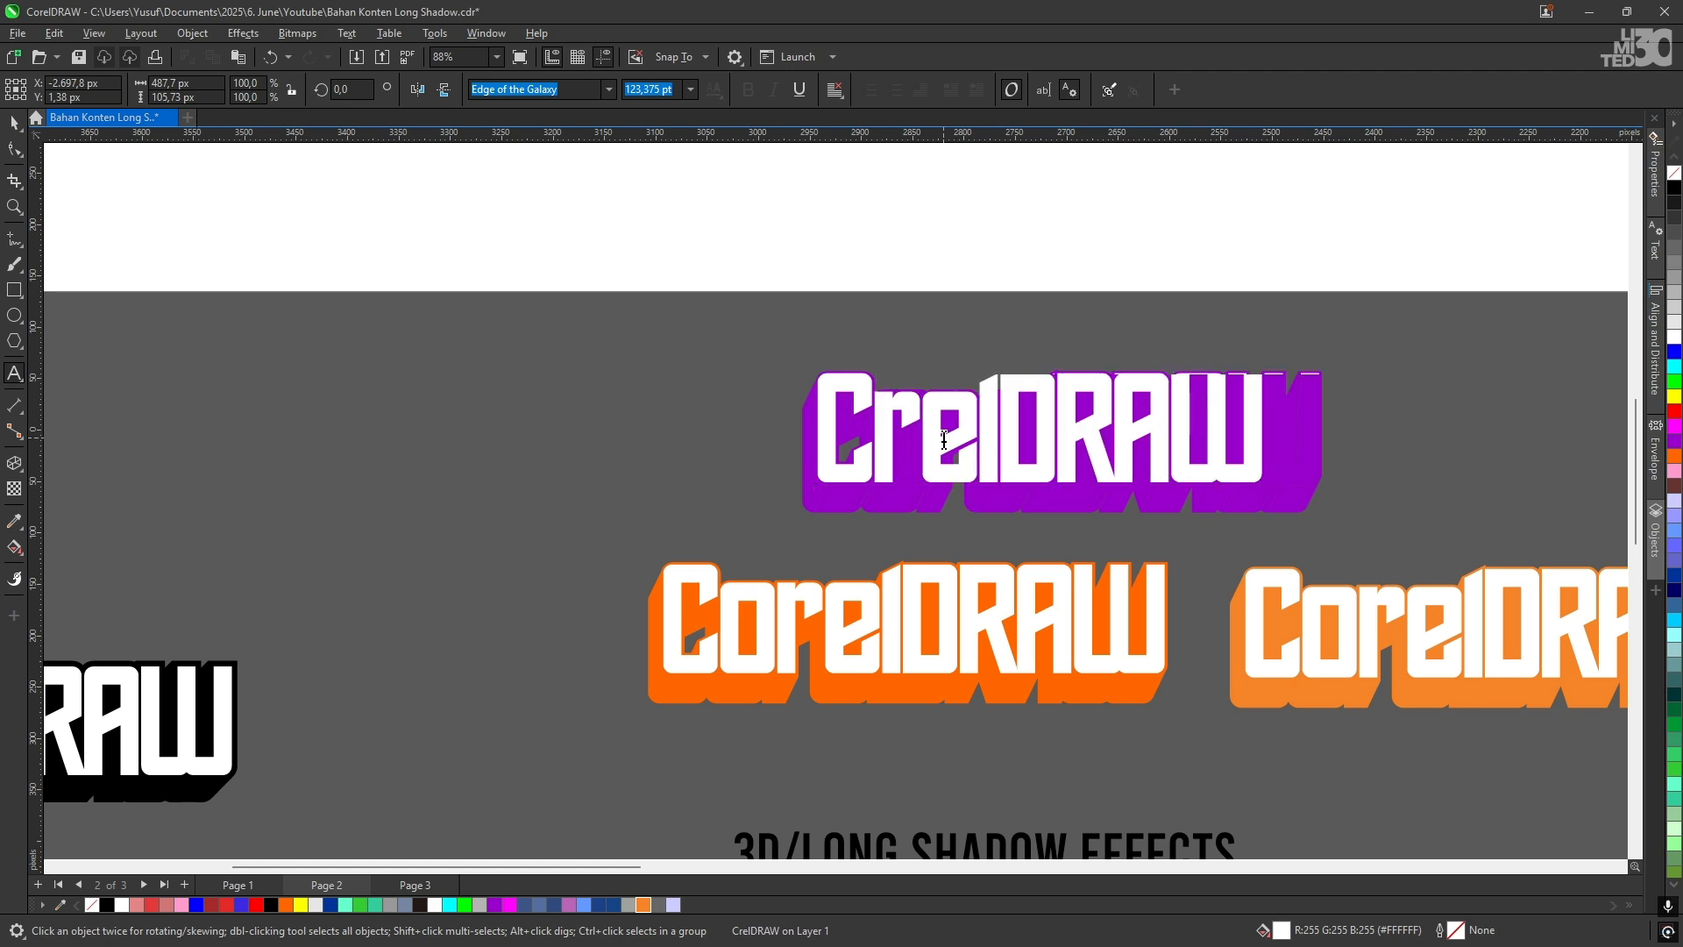
pyautogui.hotkey('ctrl', 'space')
pyautogui.click(935, 320)
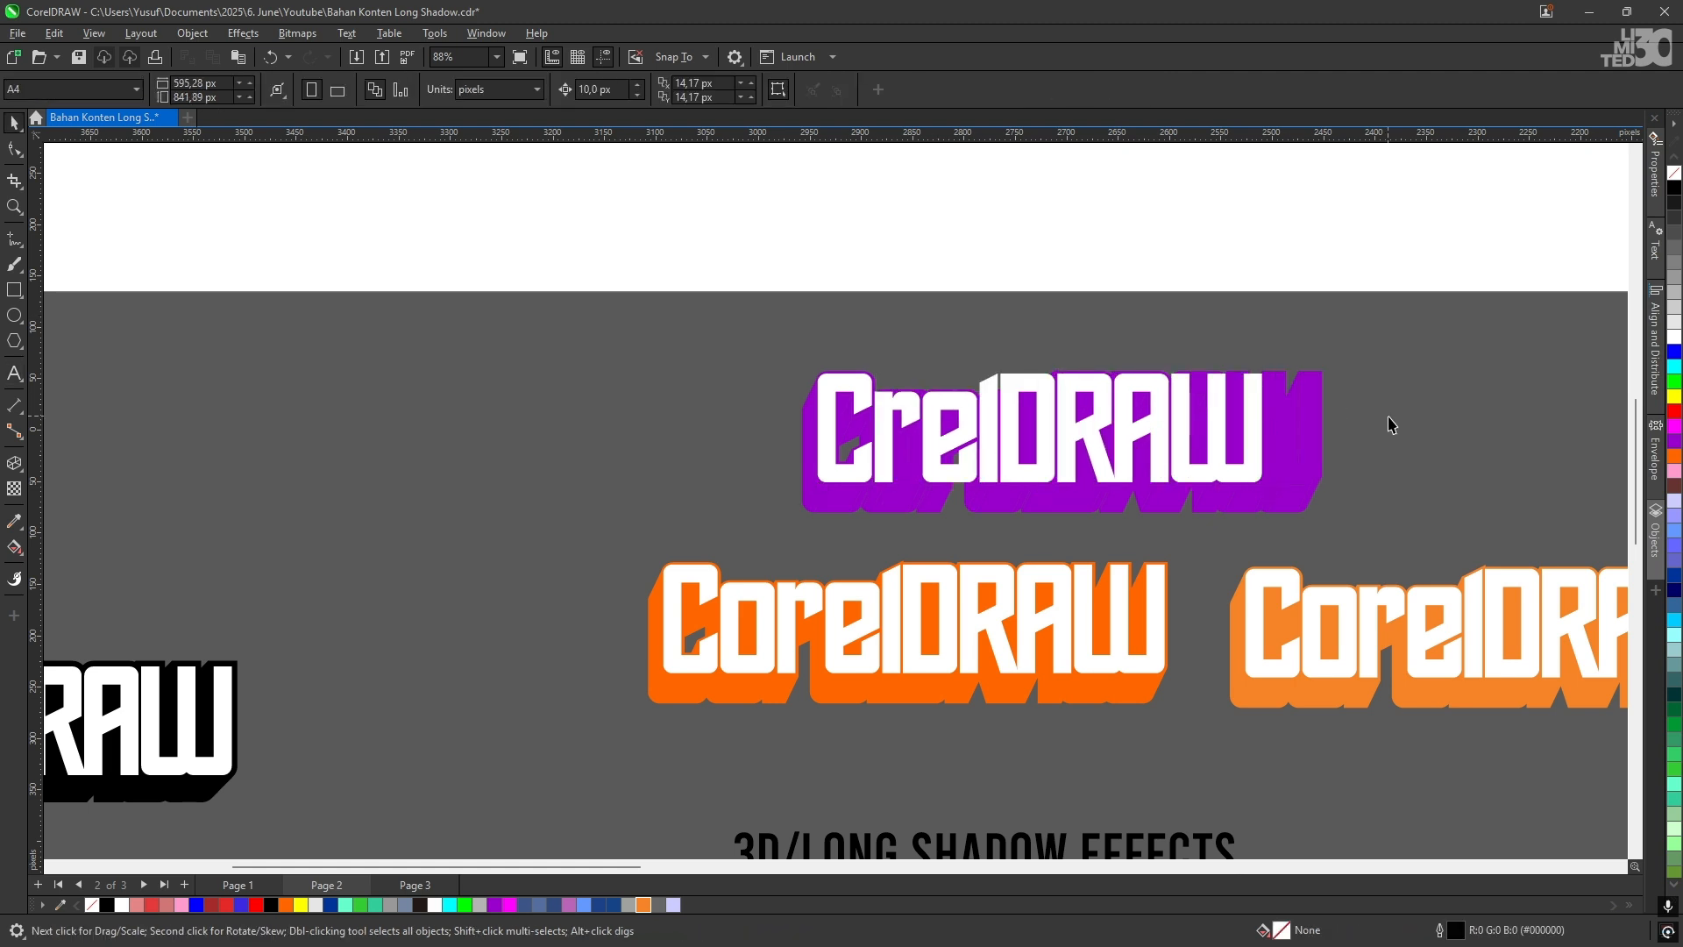
# Step: Select the purple contour curve behind the shortened lettering to inspect how it relates to the edited text
pyautogui.scroll(2, 1301, 454)
pyautogui.moveTo(1299, 447); pyautogui.dragTo(1154, 489)
pyautogui.click(1172, 486)
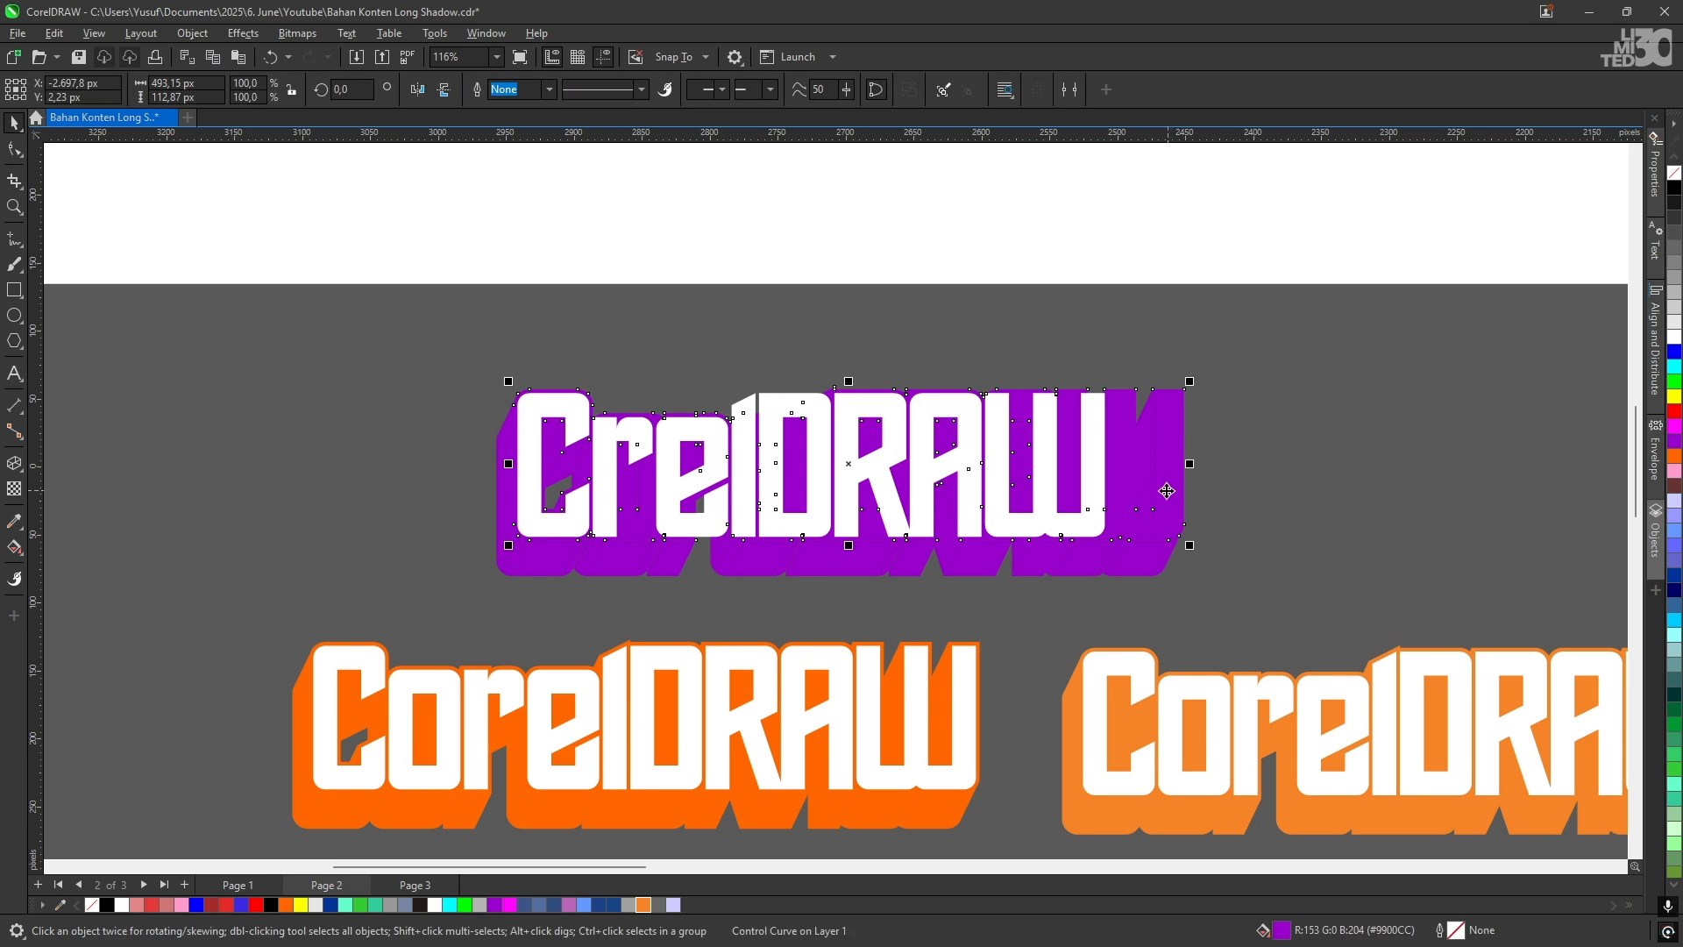
pyautogui.moveTo(803, 447); pyautogui.dragTo(694, 667)
pyautogui.click(694, 667)
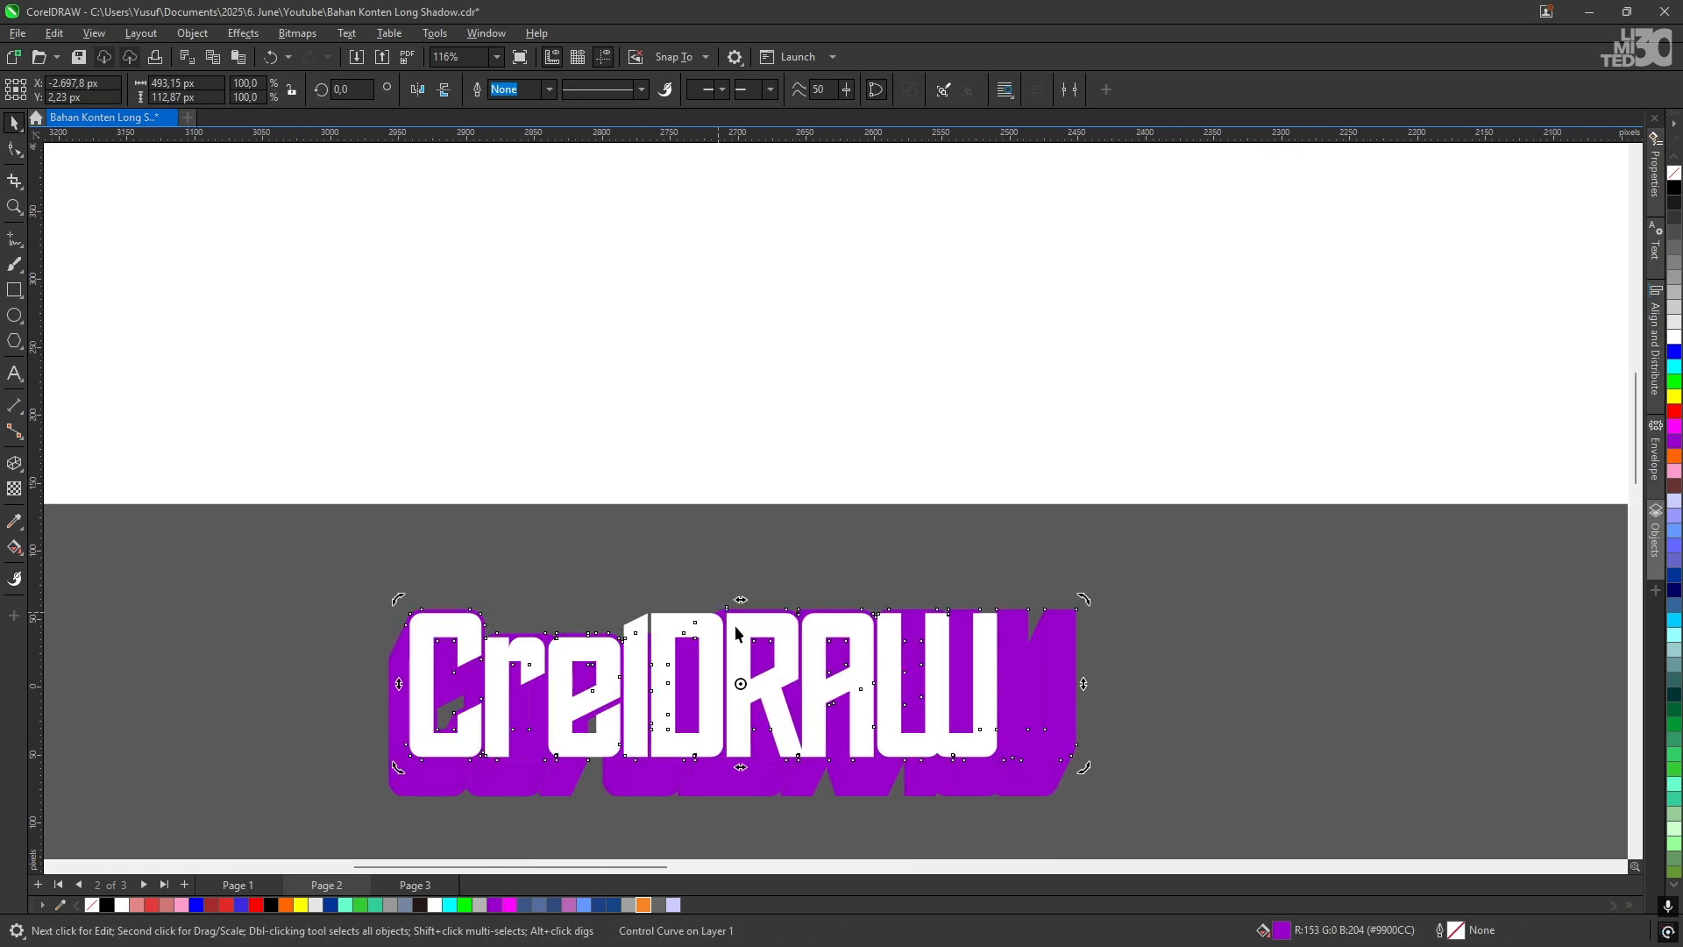
# Step: Try to move the shortened white lettering off its purple backing and undo the move
pyautogui.click(976, 549)
pyautogui.moveTo(915, 641); pyautogui.dragTo(983, 574)
pyautogui.moveTo(951, 603); pyautogui.dragTo(1214, 562)
pyautogui.hotkey('ctrl', 'z')
# Step: Select the black Block Shadow lettering with its shadow and compare it with the purple and orange extruded versions
pyautogui.scroll(-2, 893, 550)
pyautogui.moveTo(664, 608); pyautogui.dragTo(1315, 482)
pyautogui.moveTo(620, 662); pyautogui.dragTo(841, 604)
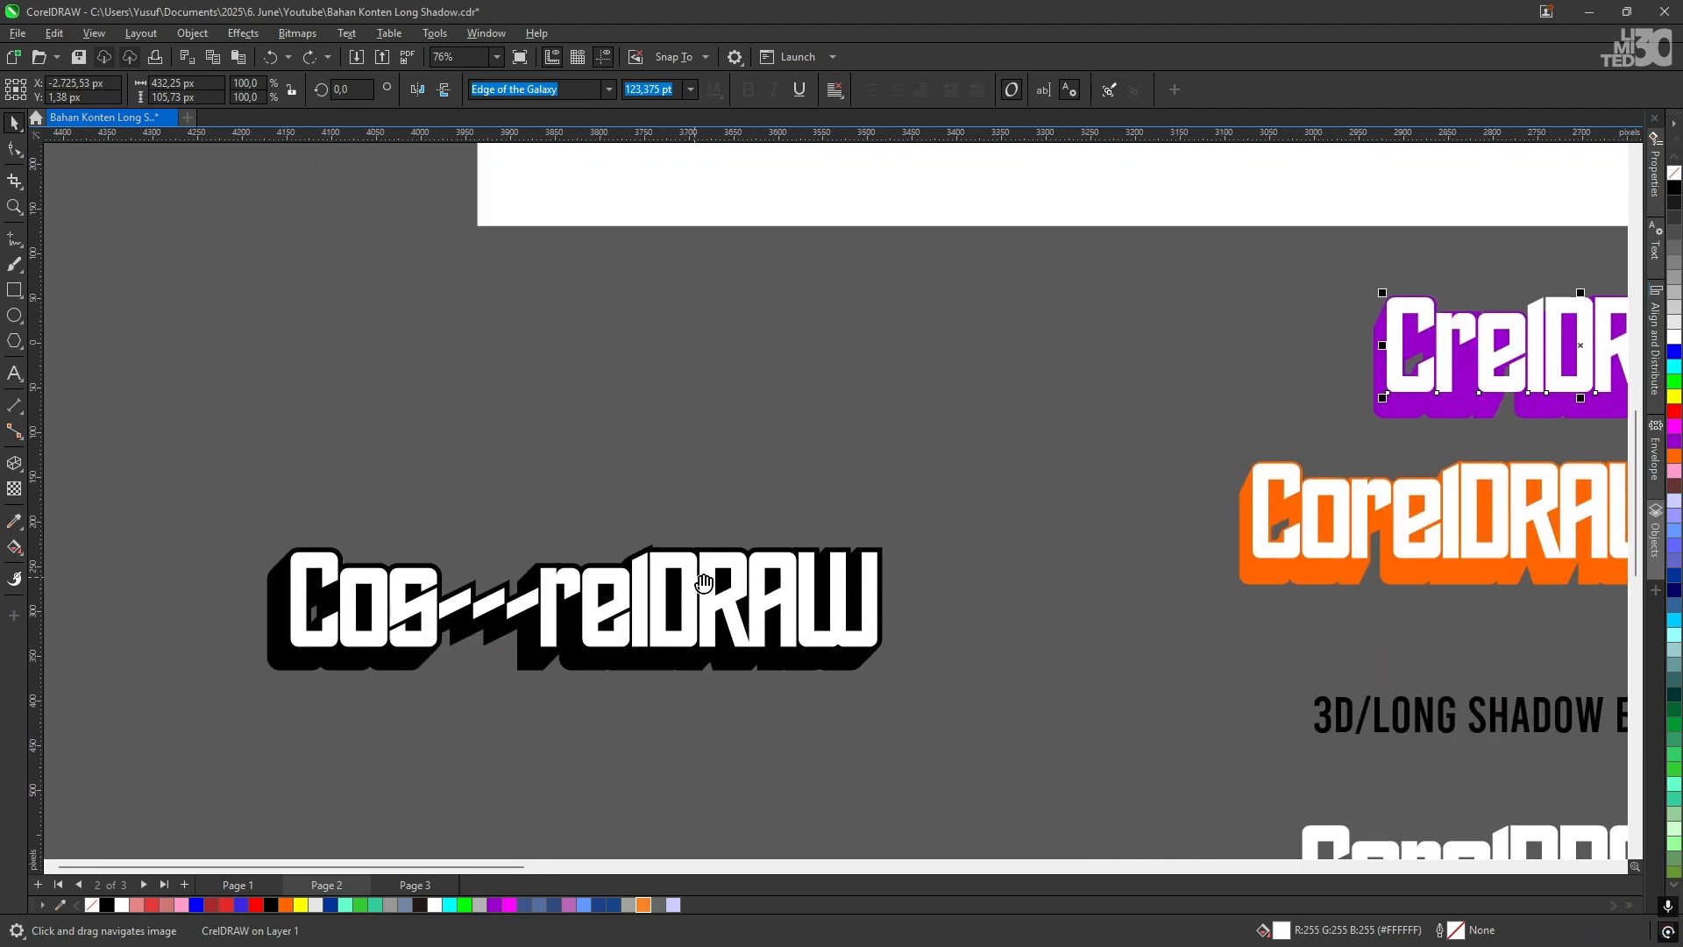
pyautogui.moveTo(955, 715); pyautogui.dragTo(222, 482)
pyautogui.scroll(-3, 628, 473)
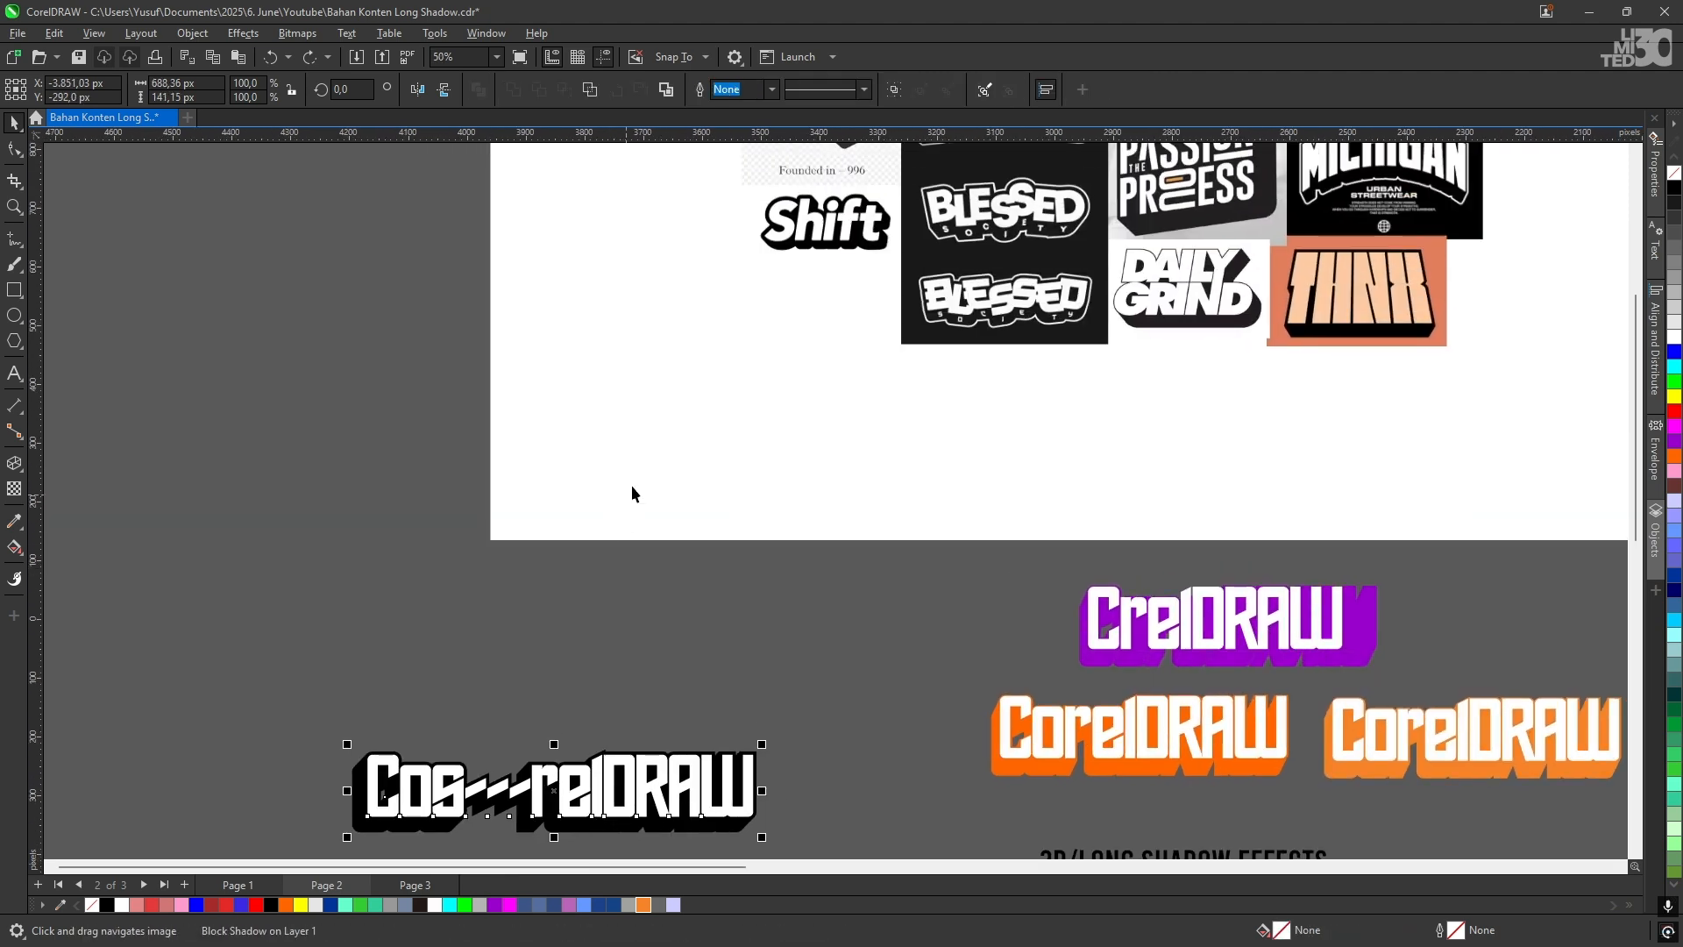
pyautogui.moveTo(624, 517); pyautogui.dragTo(638, 331)
pyautogui.scroll(-1, 883, 335)
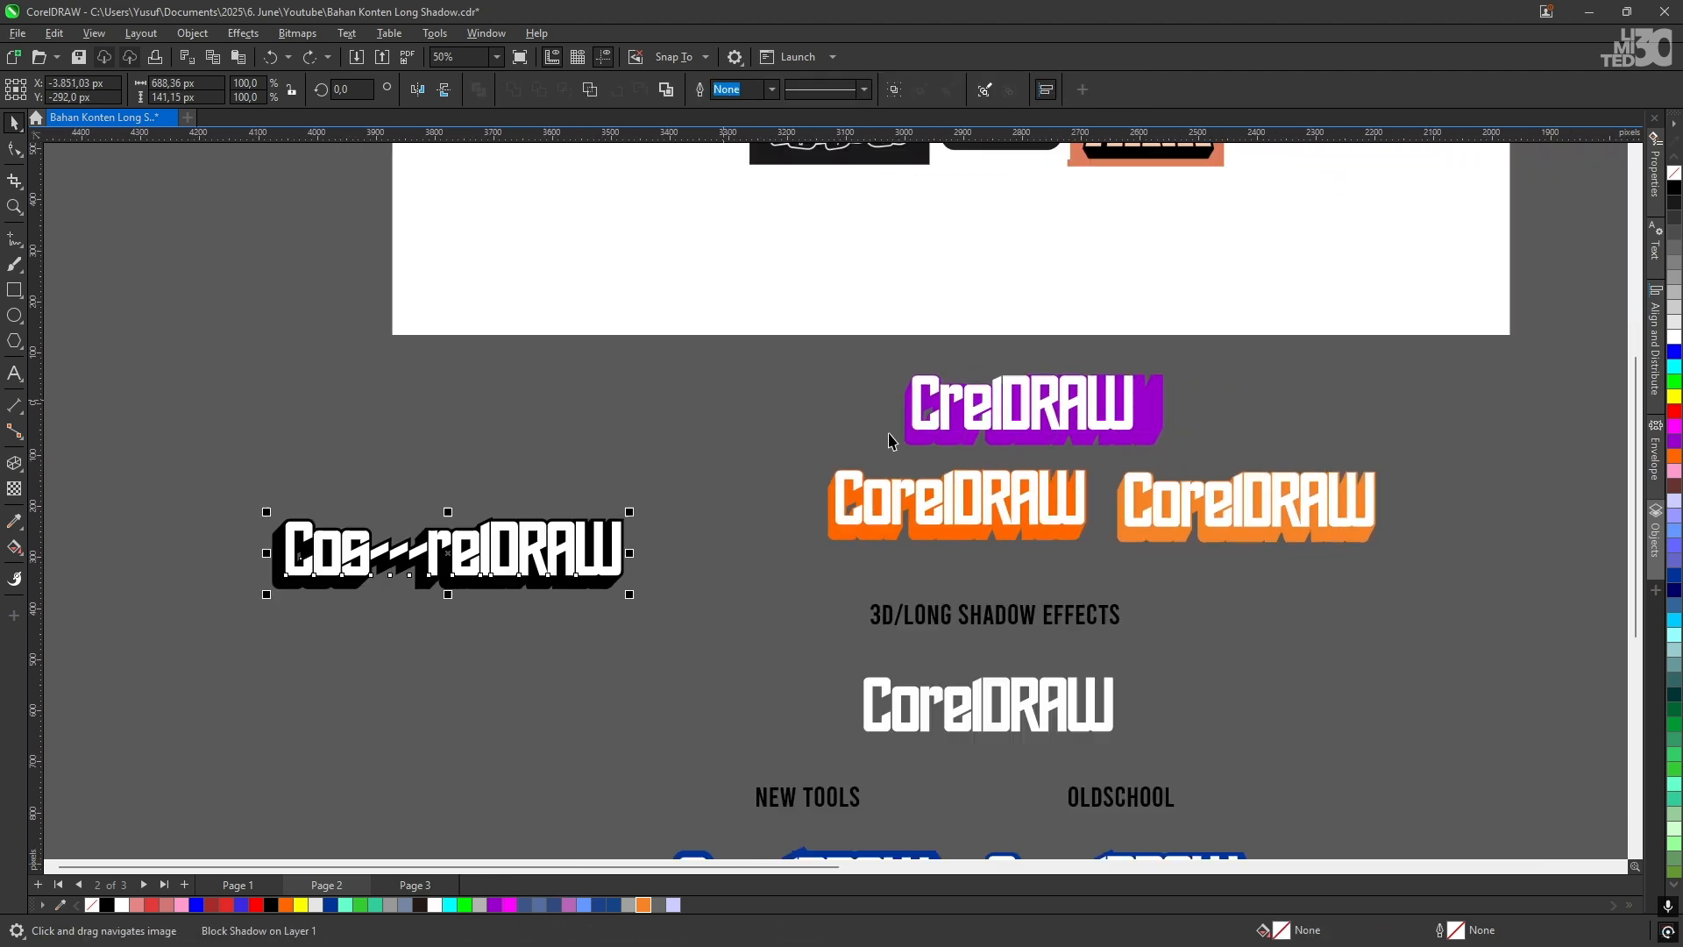
pyautogui.scroll(2, 1046, 506)
pyautogui.scroll(-1, 896, 643)
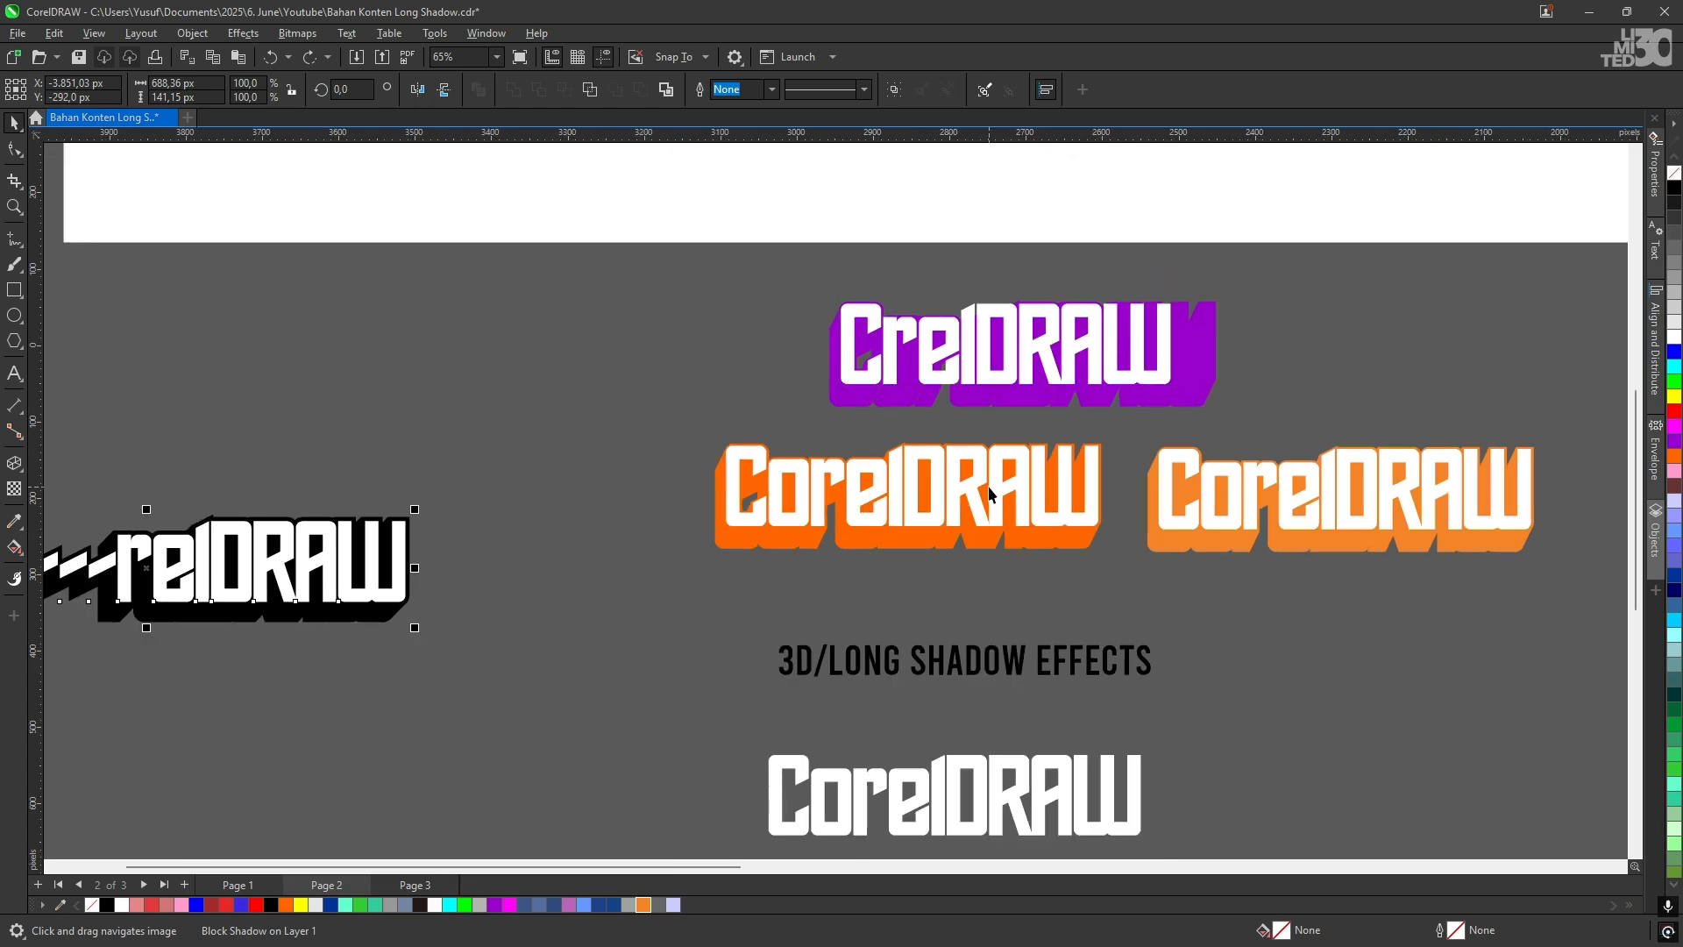
pyautogui.scroll(-3, 896, 642)
# Step: Examine the extruded lettering of the New York Knicks logo among the reference logos
pyautogui.moveTo(897, 627); pyautogui.dragTo(940, 943)
pyautogui.scroll(8, 787, 457)
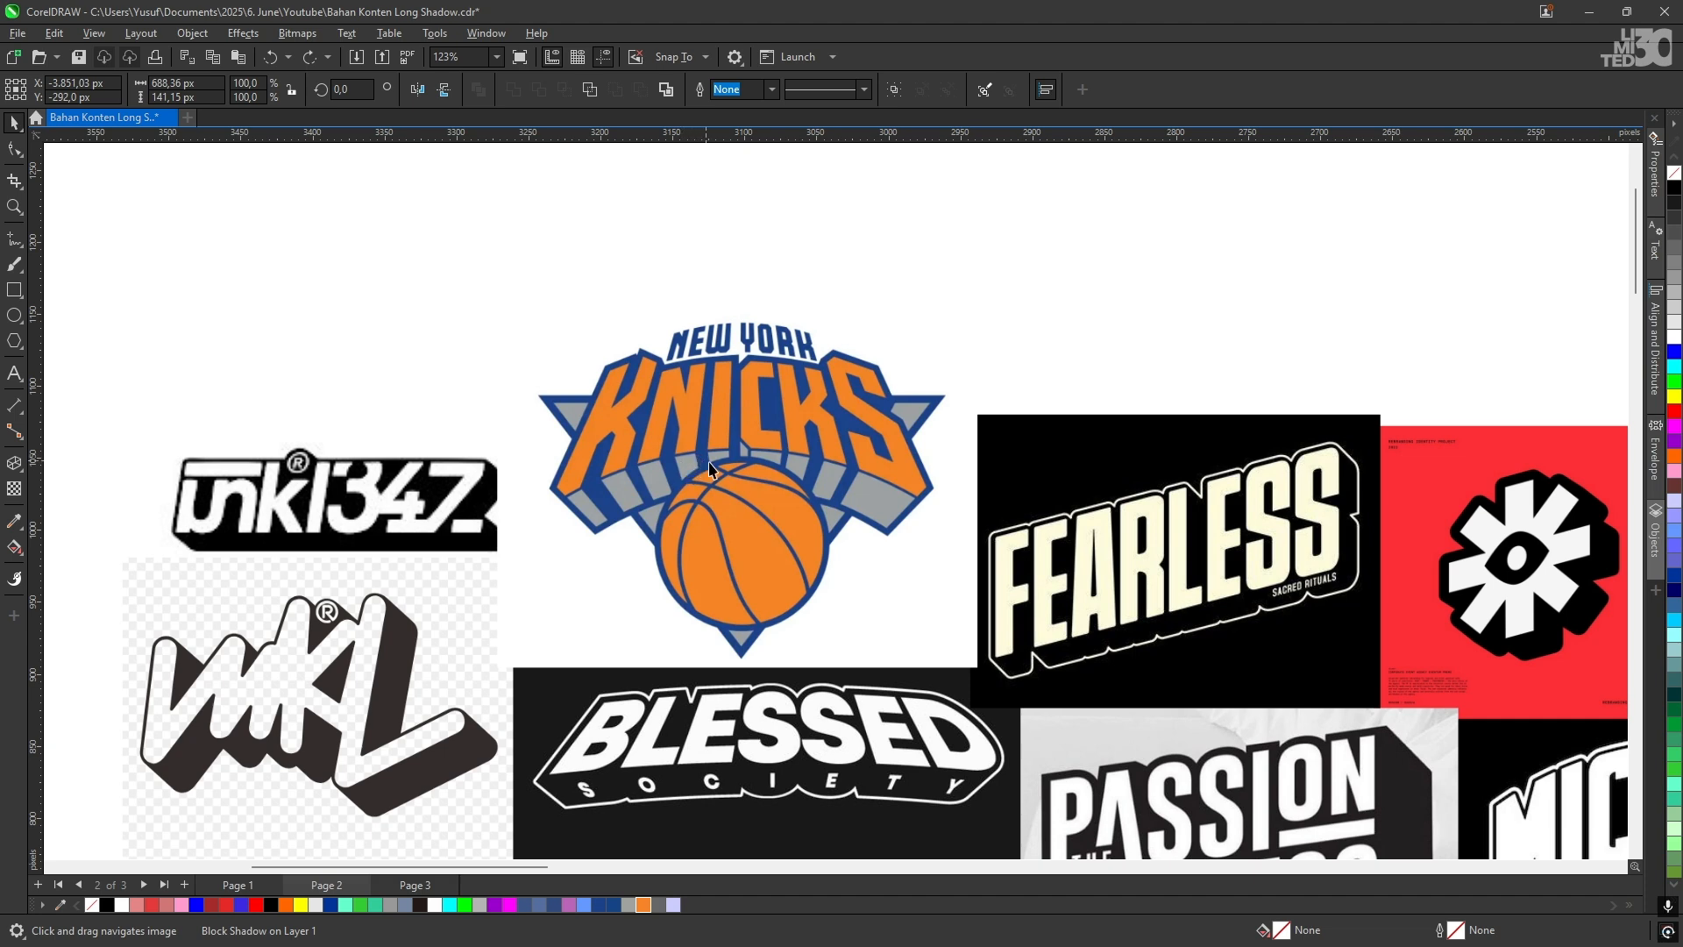
pyautogui.scroll(3, 894, 488)
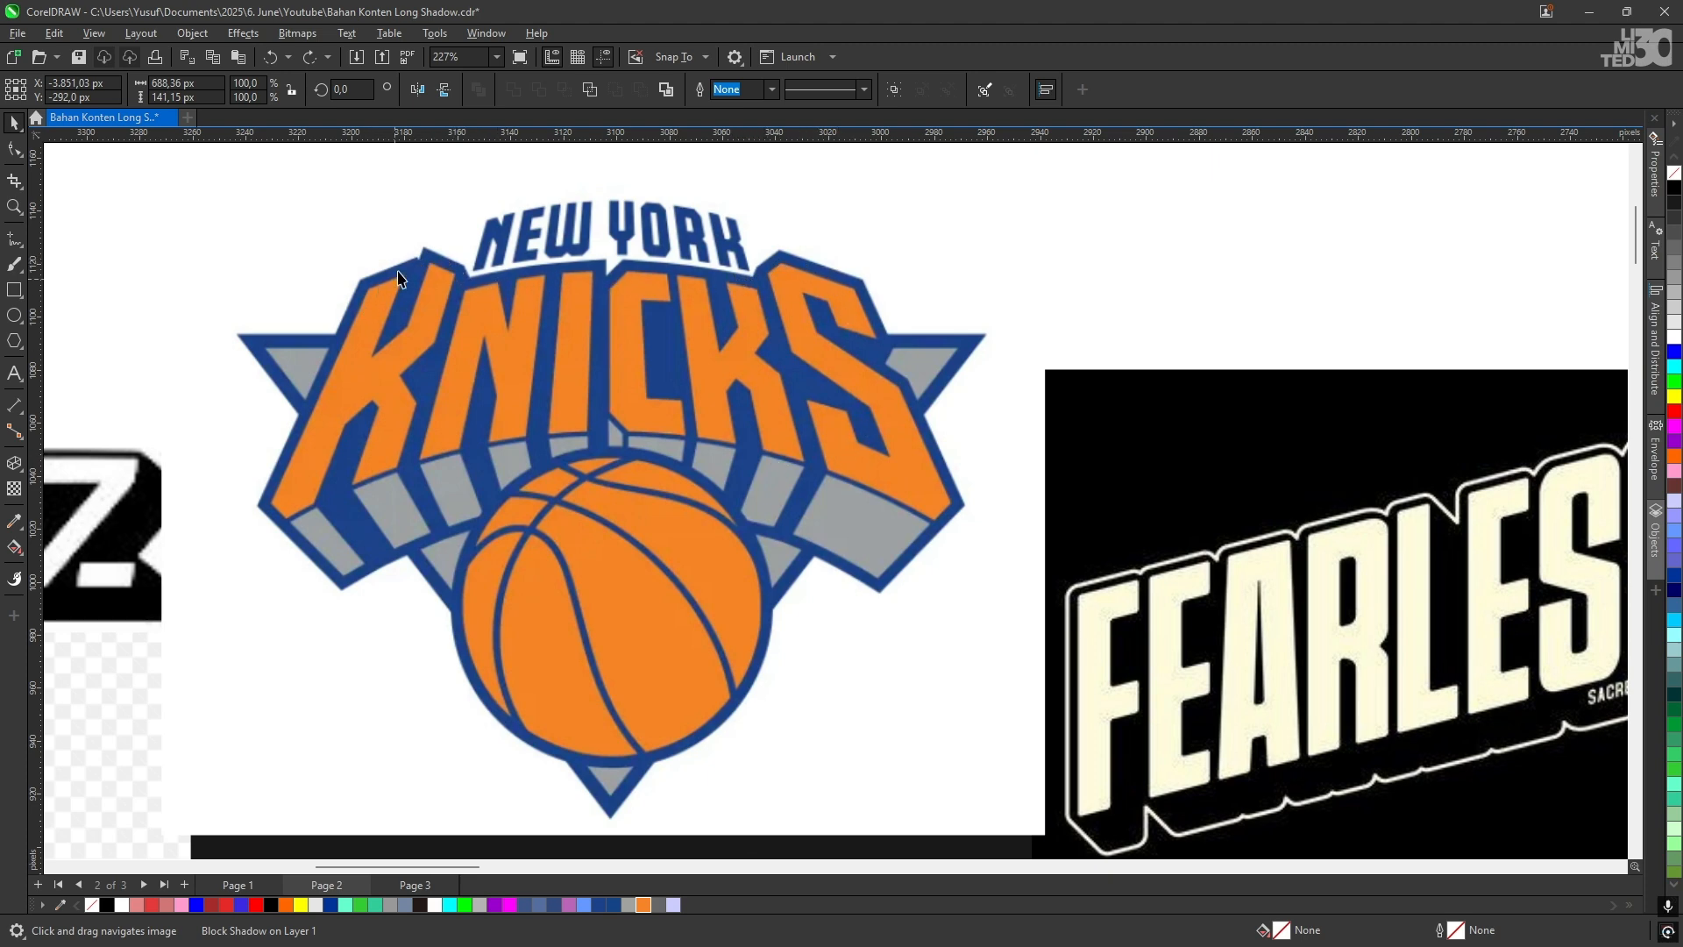
pyautogui.scroll(-5, 386, 468)
pyautogui.scroll(-6, 466, 474)
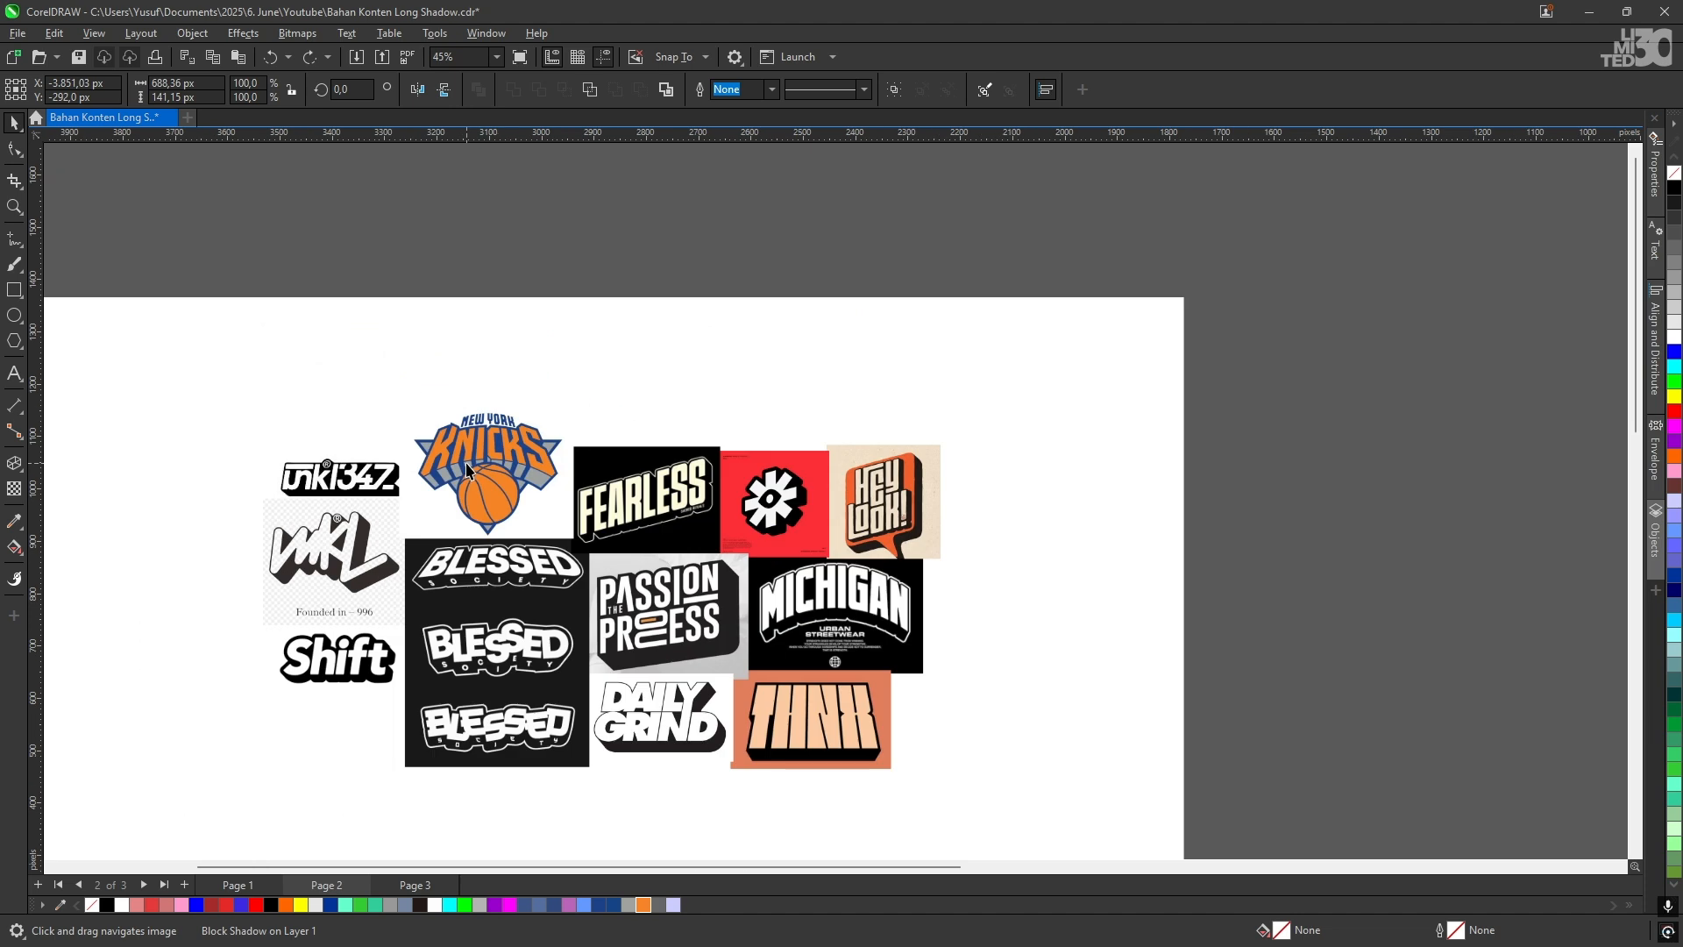
# Step: Find the purple and magenta COREL example beneath the separate Knicks reference image
pyautogui.scroll(2, 544, 370)
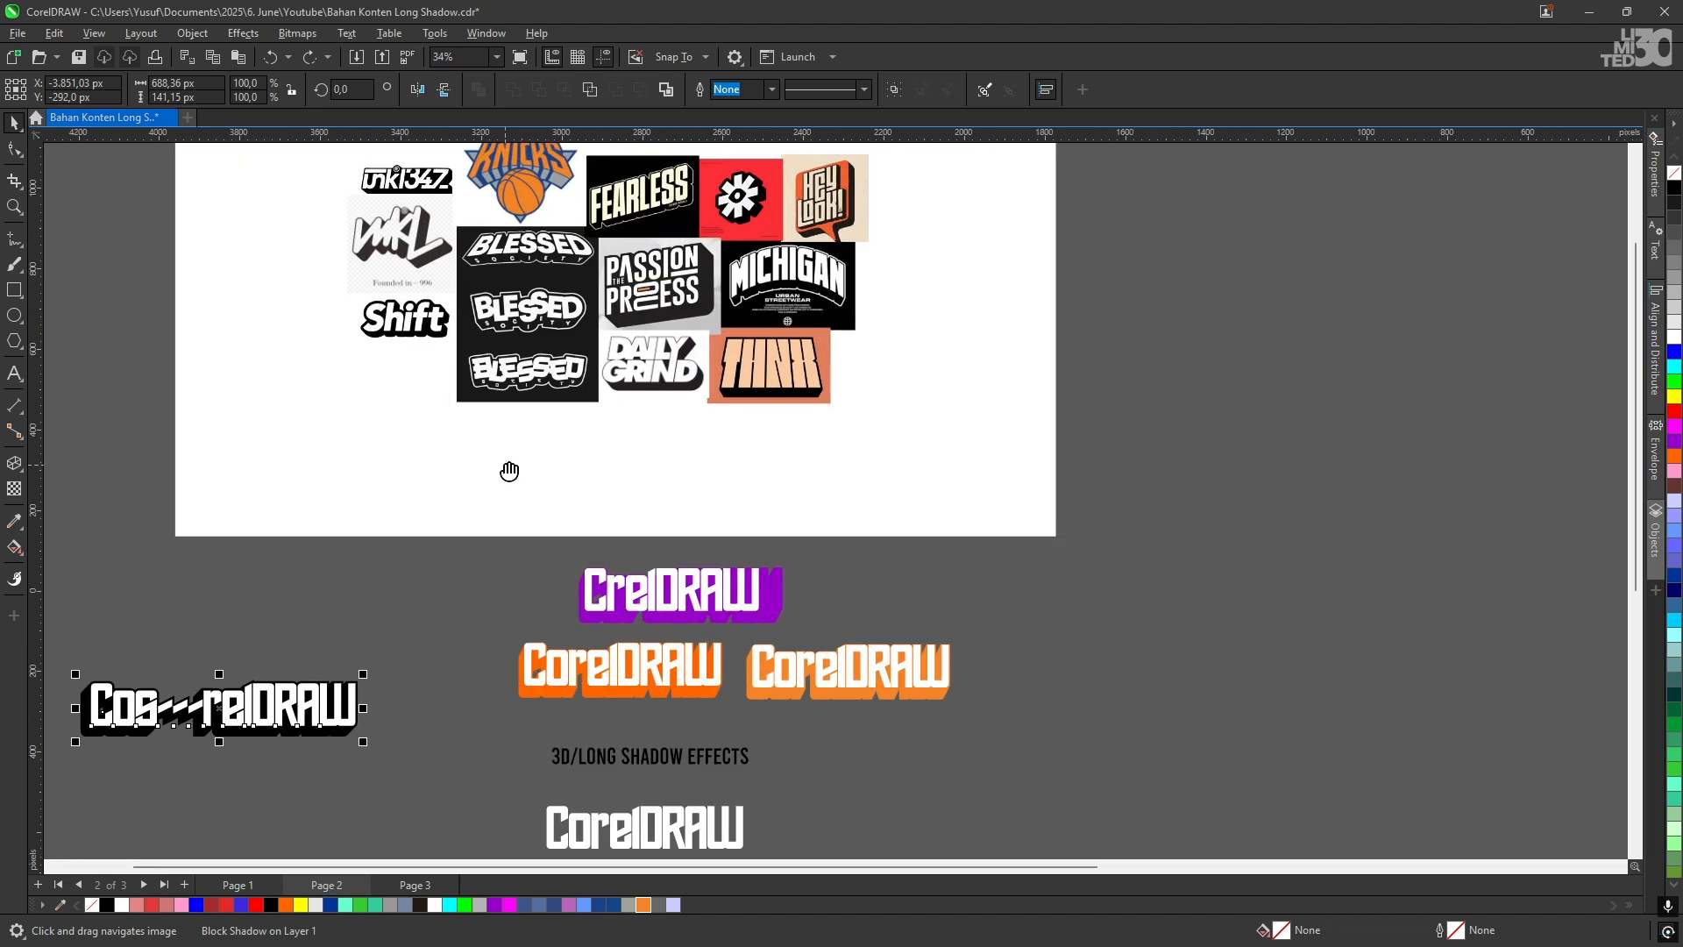
pyautogui.moveTo(511, 470); pyautogui.dragTo(642, 167)
pyautogui.scroll(-1, 646, 365)
pyautogui.scroll(1, 646, 365)
pyautogui.moveTo(1166, 526); pyautogui.dragTo(623, 340)
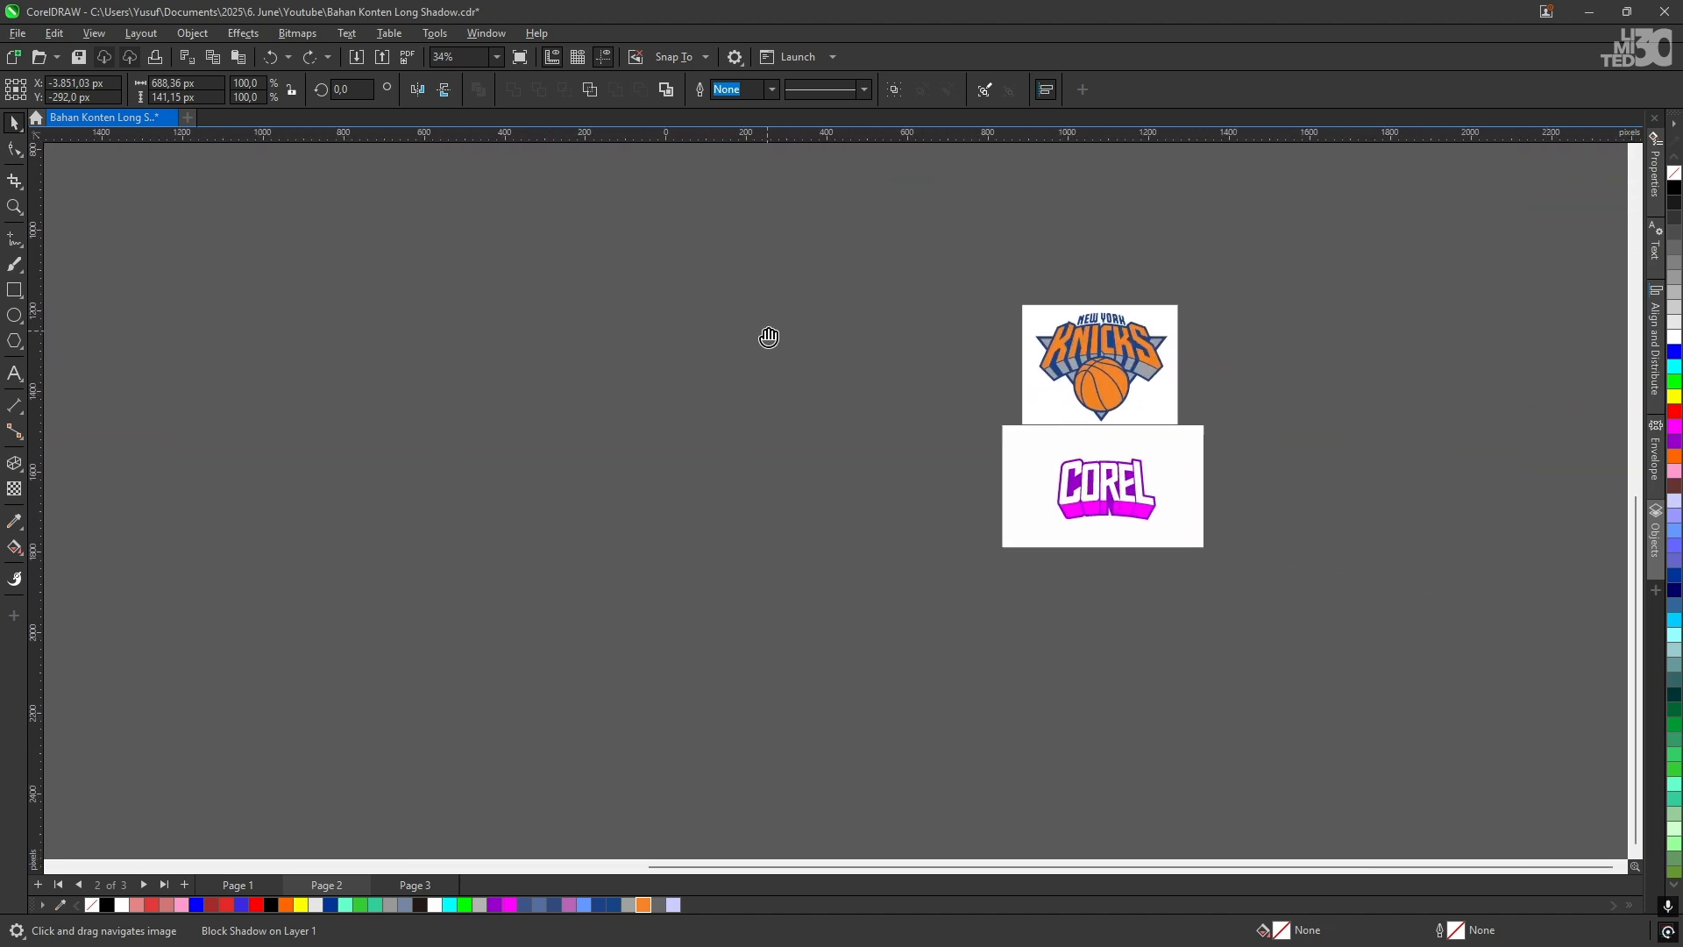
pyautogui.scroll(5, 1145, 393)
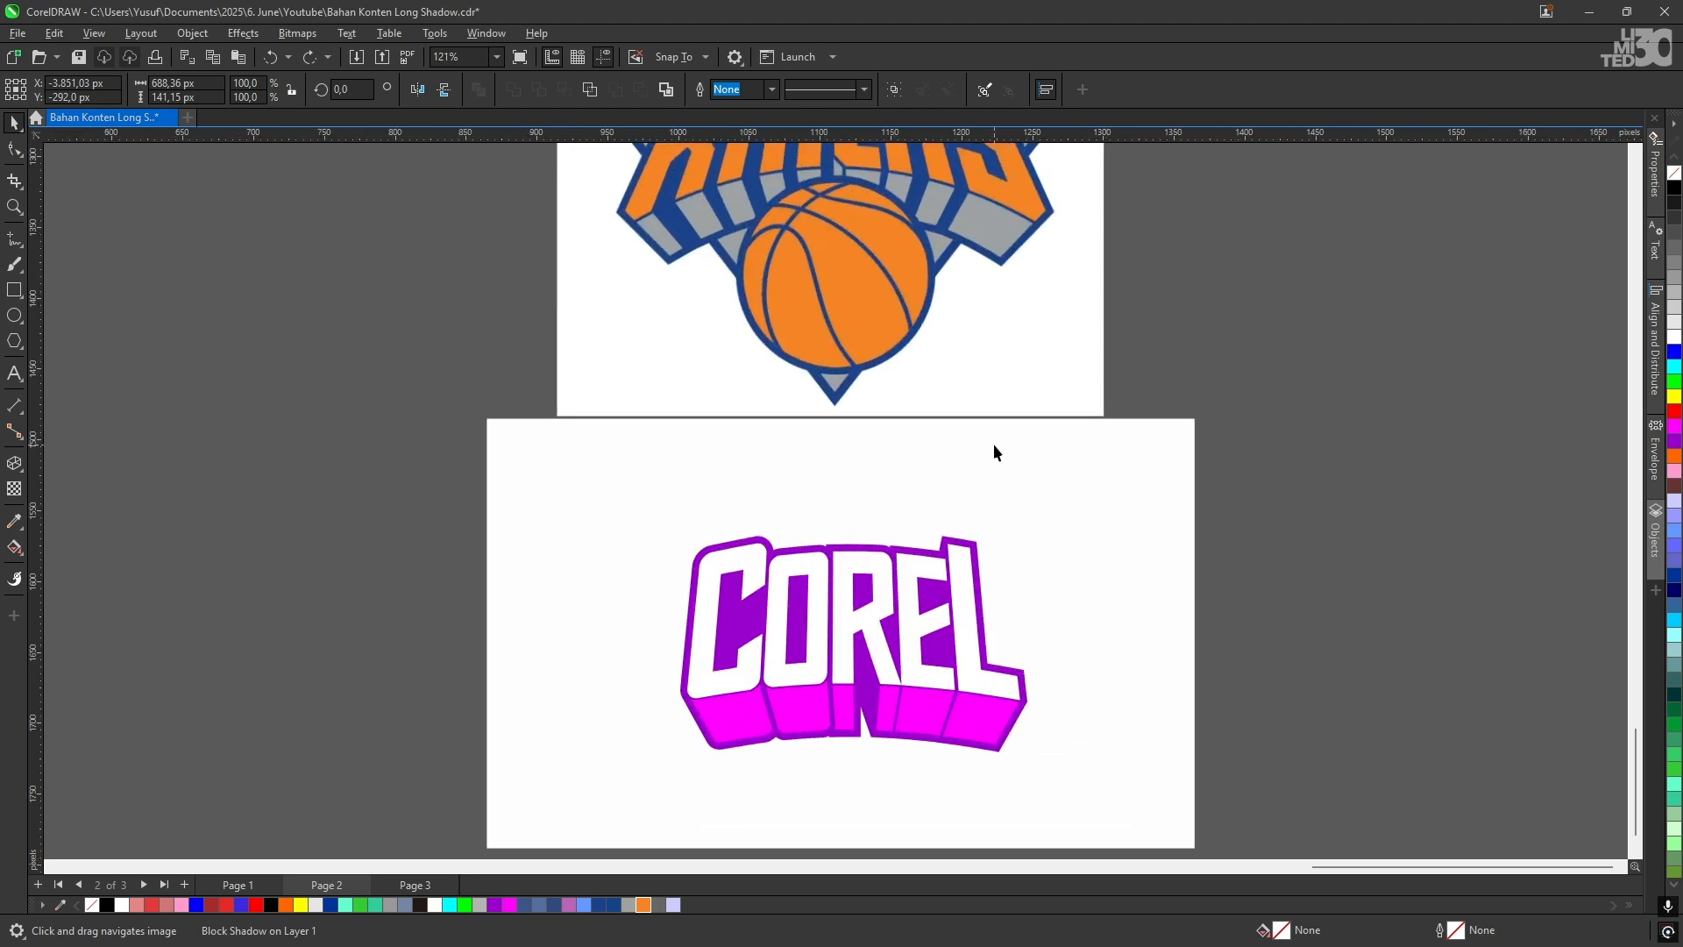
# Step: Examine the COREL example's outline and magenta extrusion faces against the Knicks logo above it
pyautogui.moveTo(995, 446); pyautogui.dragTo(931, 508)
pyautogui.scroll(-1, 943, 548)
pyautogui.scroll(4, 914, 712)
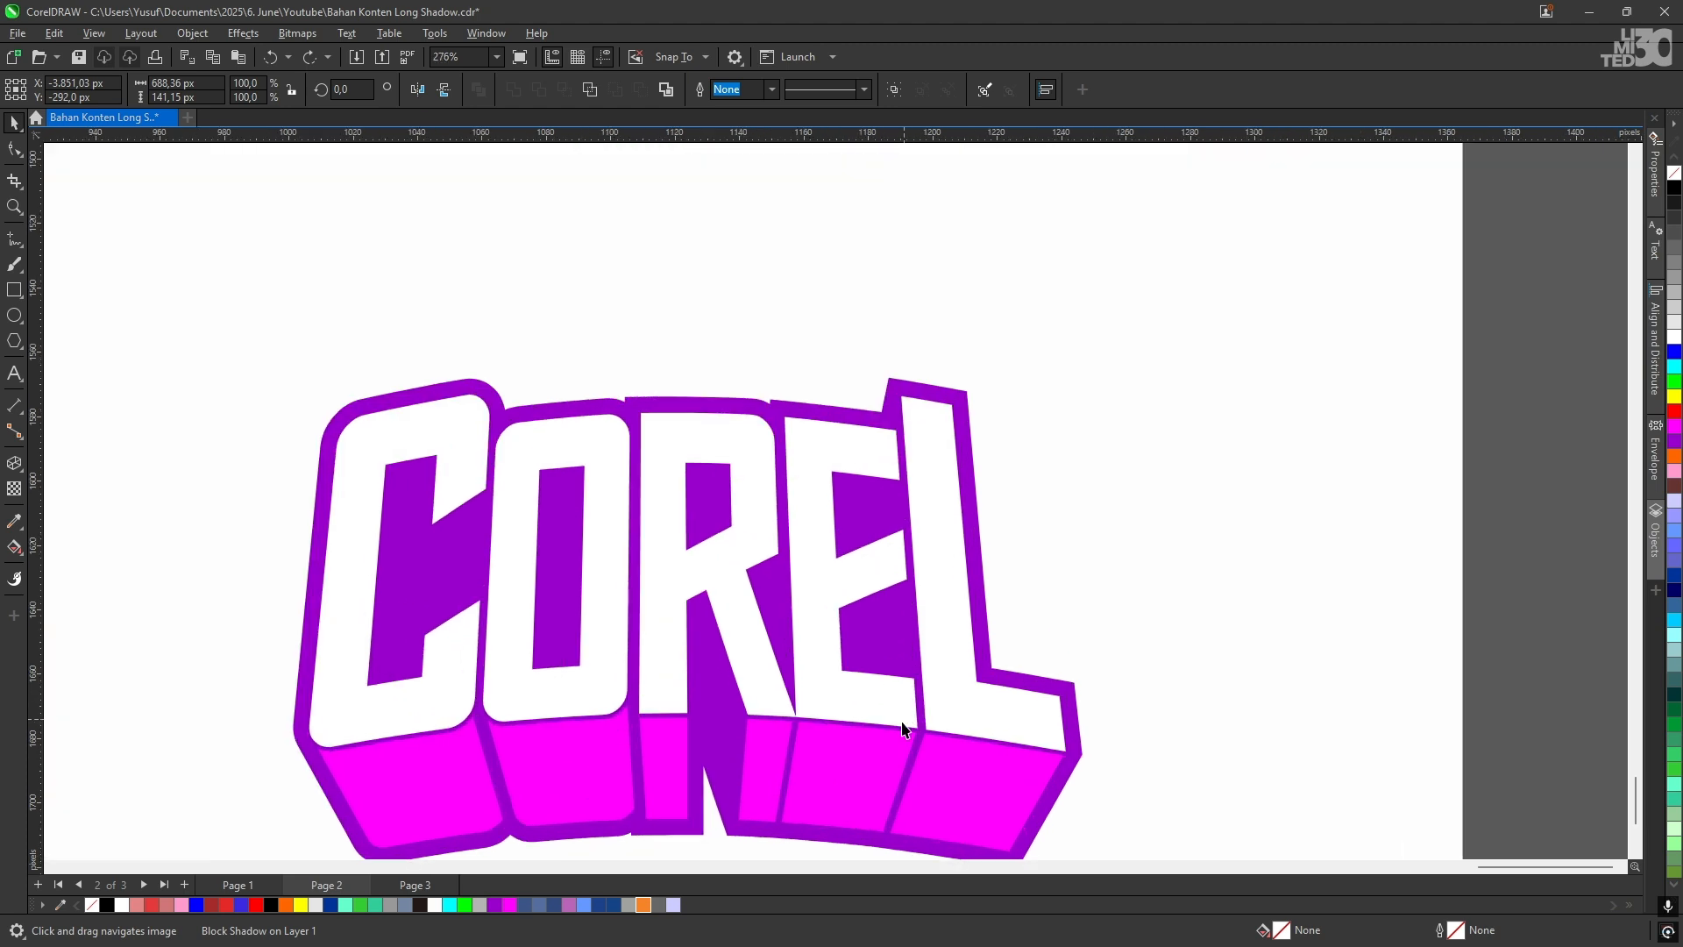
pyautogui.moveTo(912, 634); pyautogui.dragTo(920, 613)
pyautogui.scroll(-4, 914, 611)
pyautogui.moveTo(840, 260); pyautogui.dragTo(846, 515)
pyautogui.moveTo(810, 325)
pyautogui.mouseDown()
pyautogui.moveTo(804, 714)
pyautogui.moveTo(825, 334)
pyautogui.mouseUp()
pyautogui.moveTo(852, 603); pyautogui.dragTo(870, 277)
pyautogui.scroll(2, 879, 624)
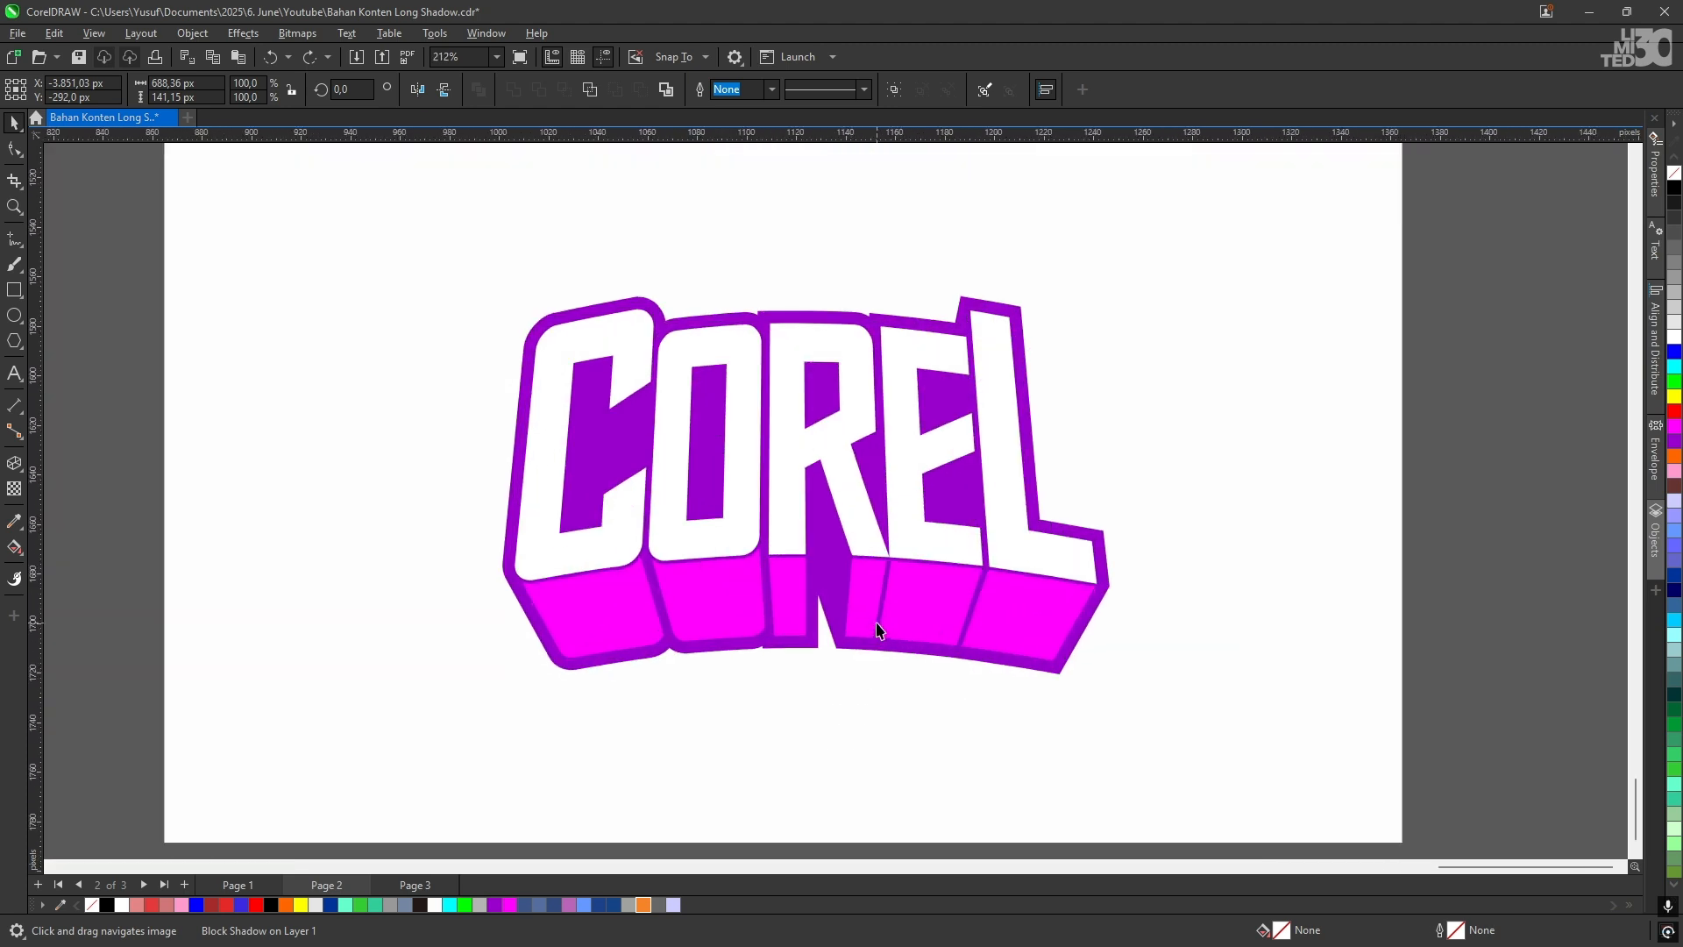
# Step: Review the whole purple and magenta COREL lettering together with the lower part of the Knicks logo above it
pyautogui.scroll(-1, 891, 628)
pyautogui.scroll(-1, 903, 656)
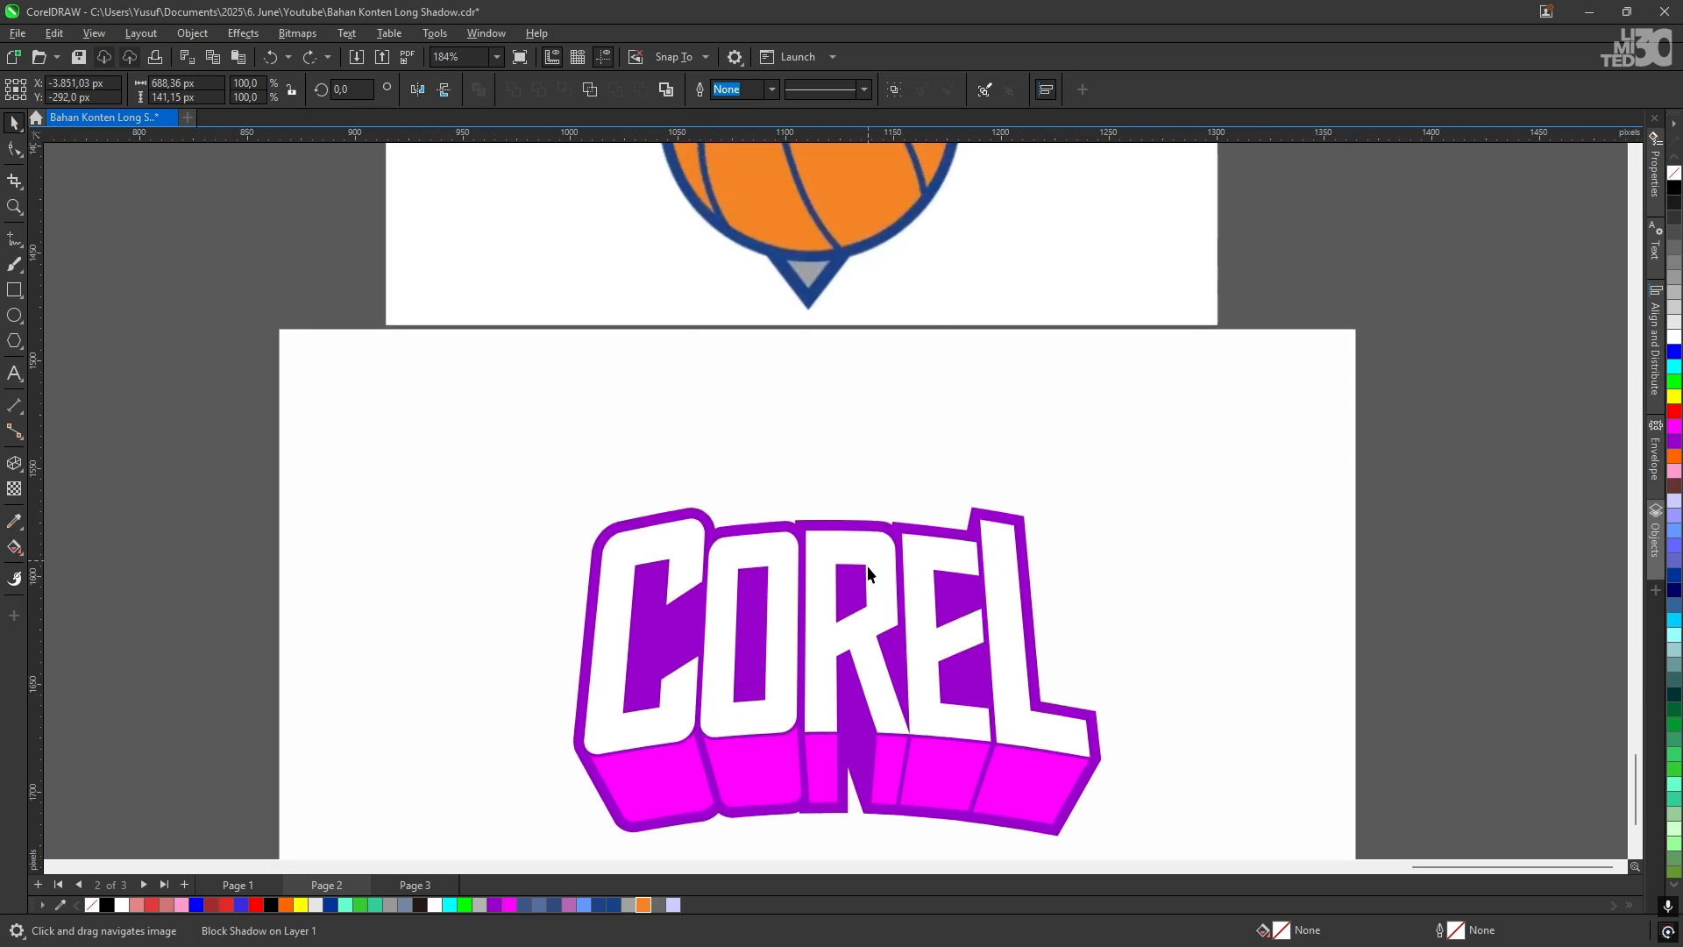
pyautogui.scroll(-1, 951, 631)
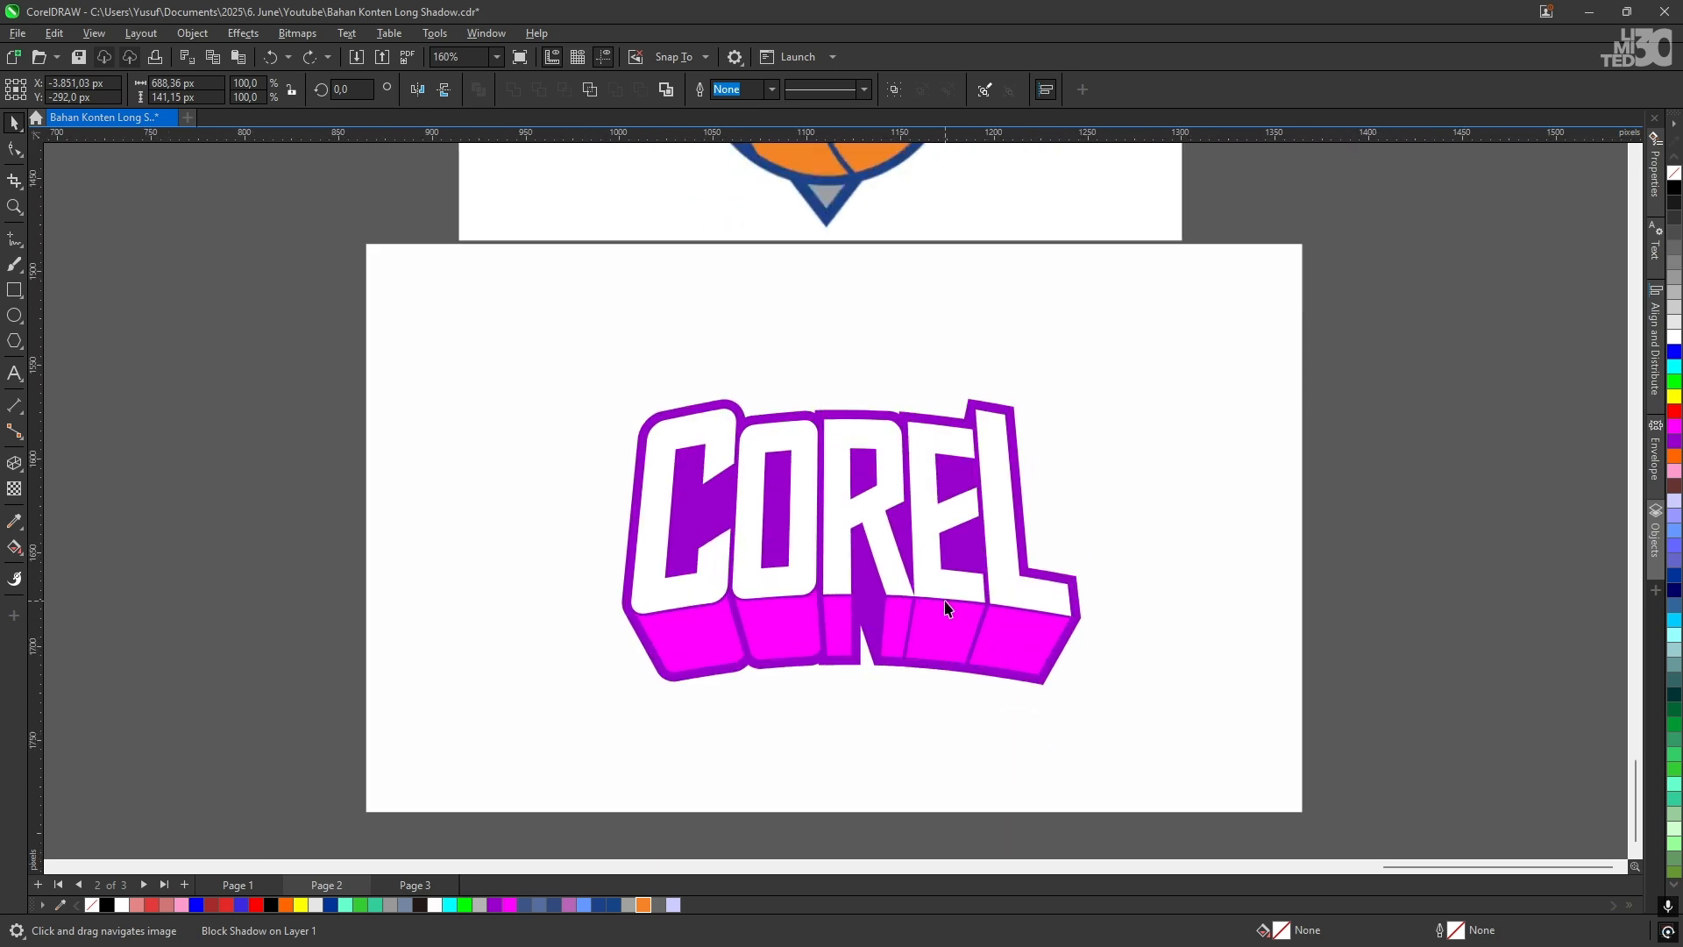
pyautogui.scroll(1, 946, 607)
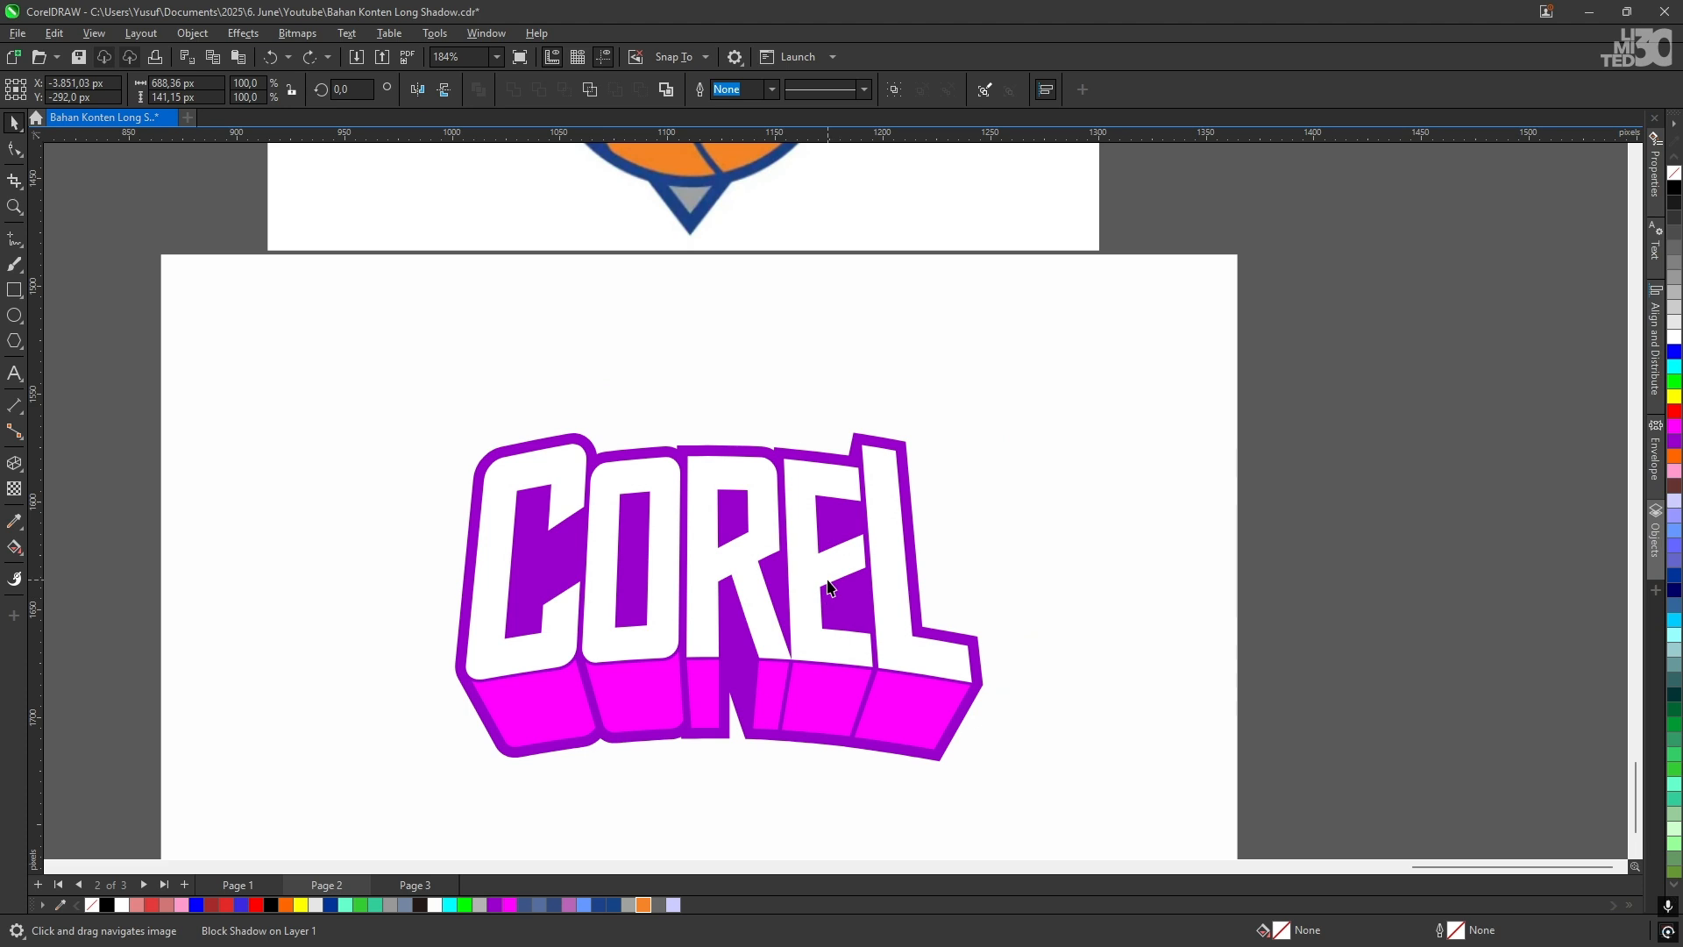
pyautogui.scroll(-1, 832, 585)
pyautogui.scroll(-3, 779, 583)
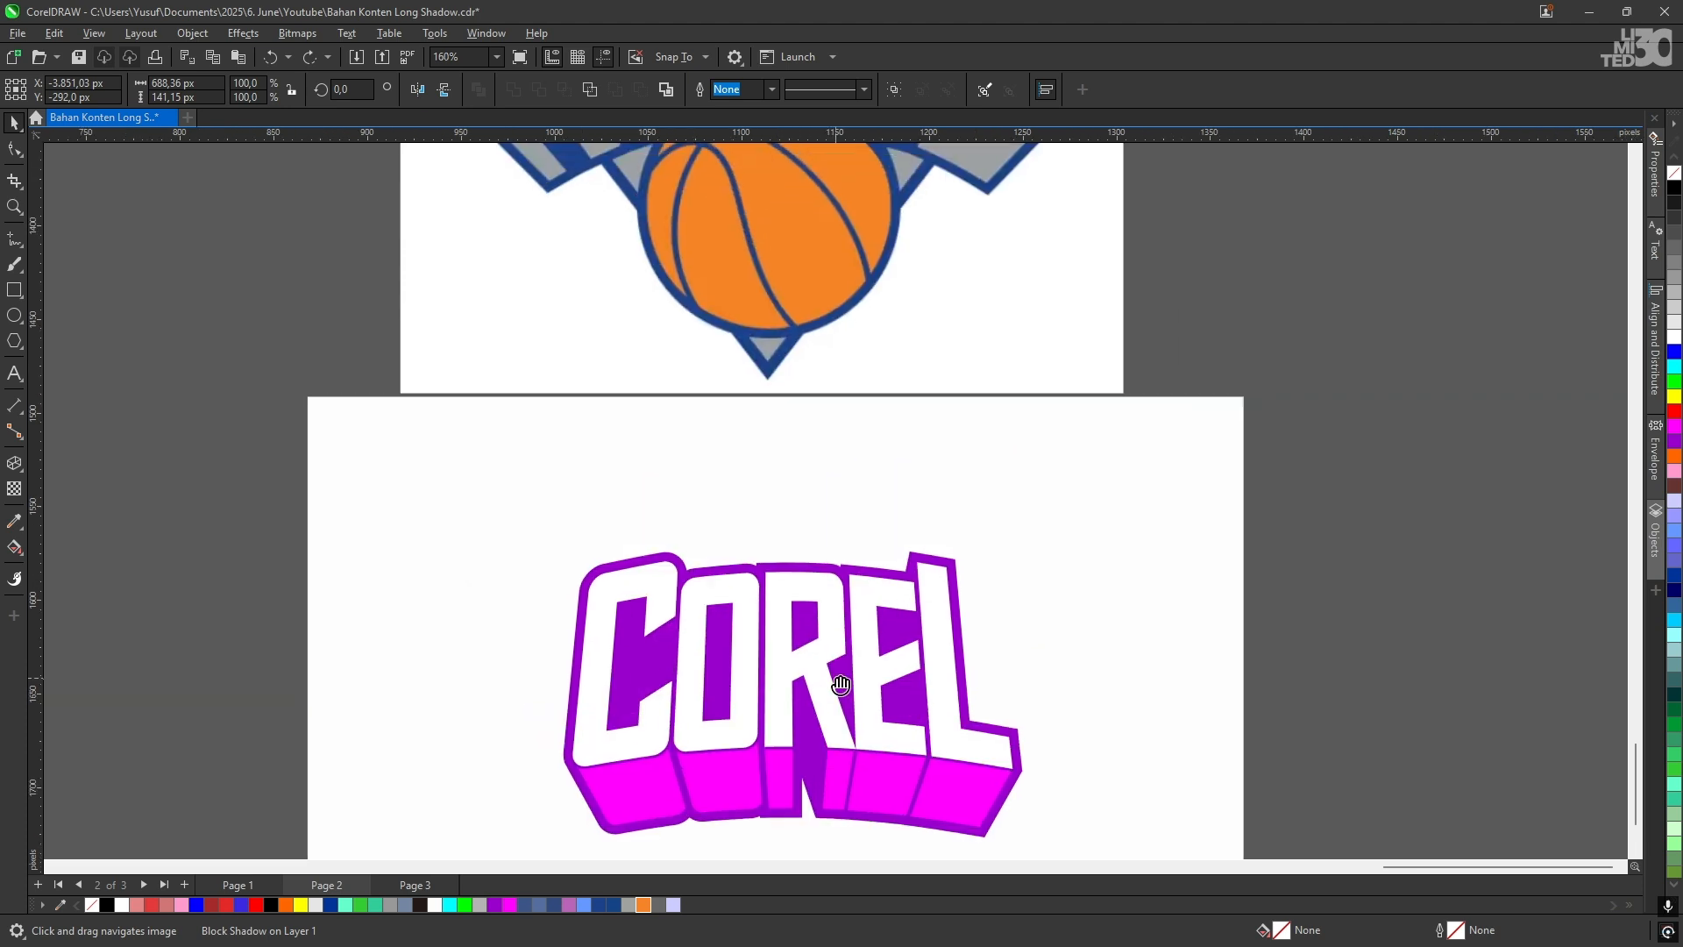
# Step: Return from the COREL example to the 3D/Long Shadow Effects comparison of CorelDRAW lettering samples
pyautogui.scroll(-2, 797, 589)
pyautogui.scroll(-2, 808, 594)
pyautogui.moveTo(809, 593); pyautogui.dragTo(1649, 596)
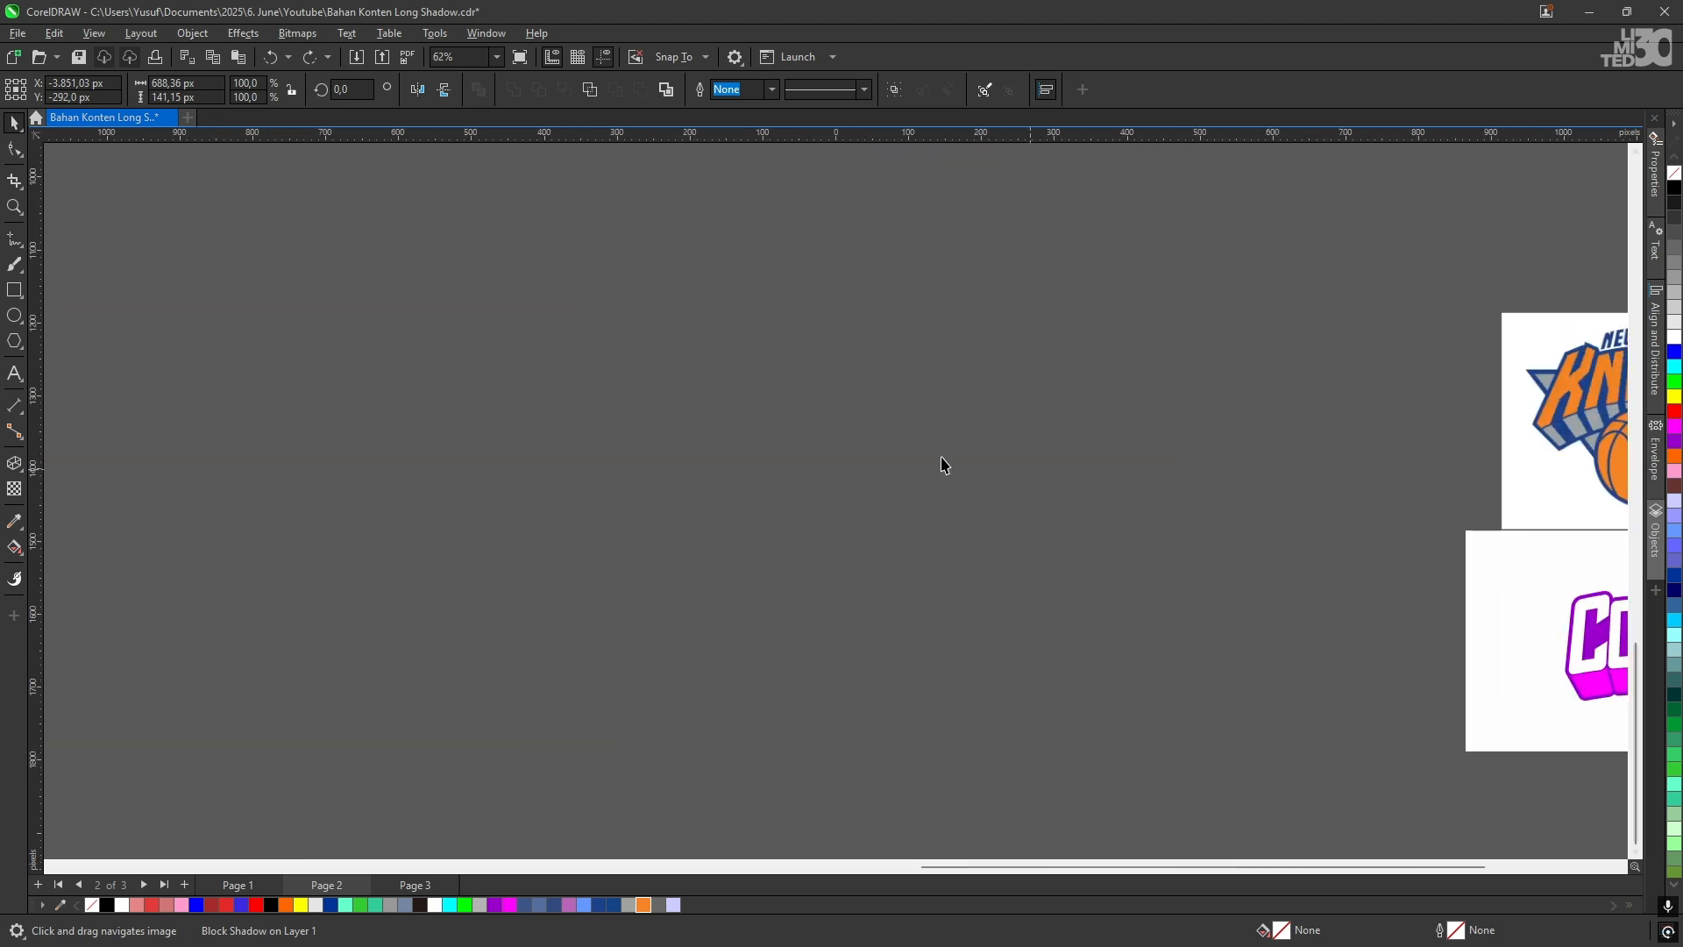
pyautogui.scroll(-2, 745, 421)
pyautogui.moveTo(805, 462); pyautogui.dragTo(1503, 820)
pyautogui.moveTo(777, 325); pyautogui.dragTo(1386, 796)
pyautogui.moveTo(770, 655); pyautogui.dragTo(984, 317)
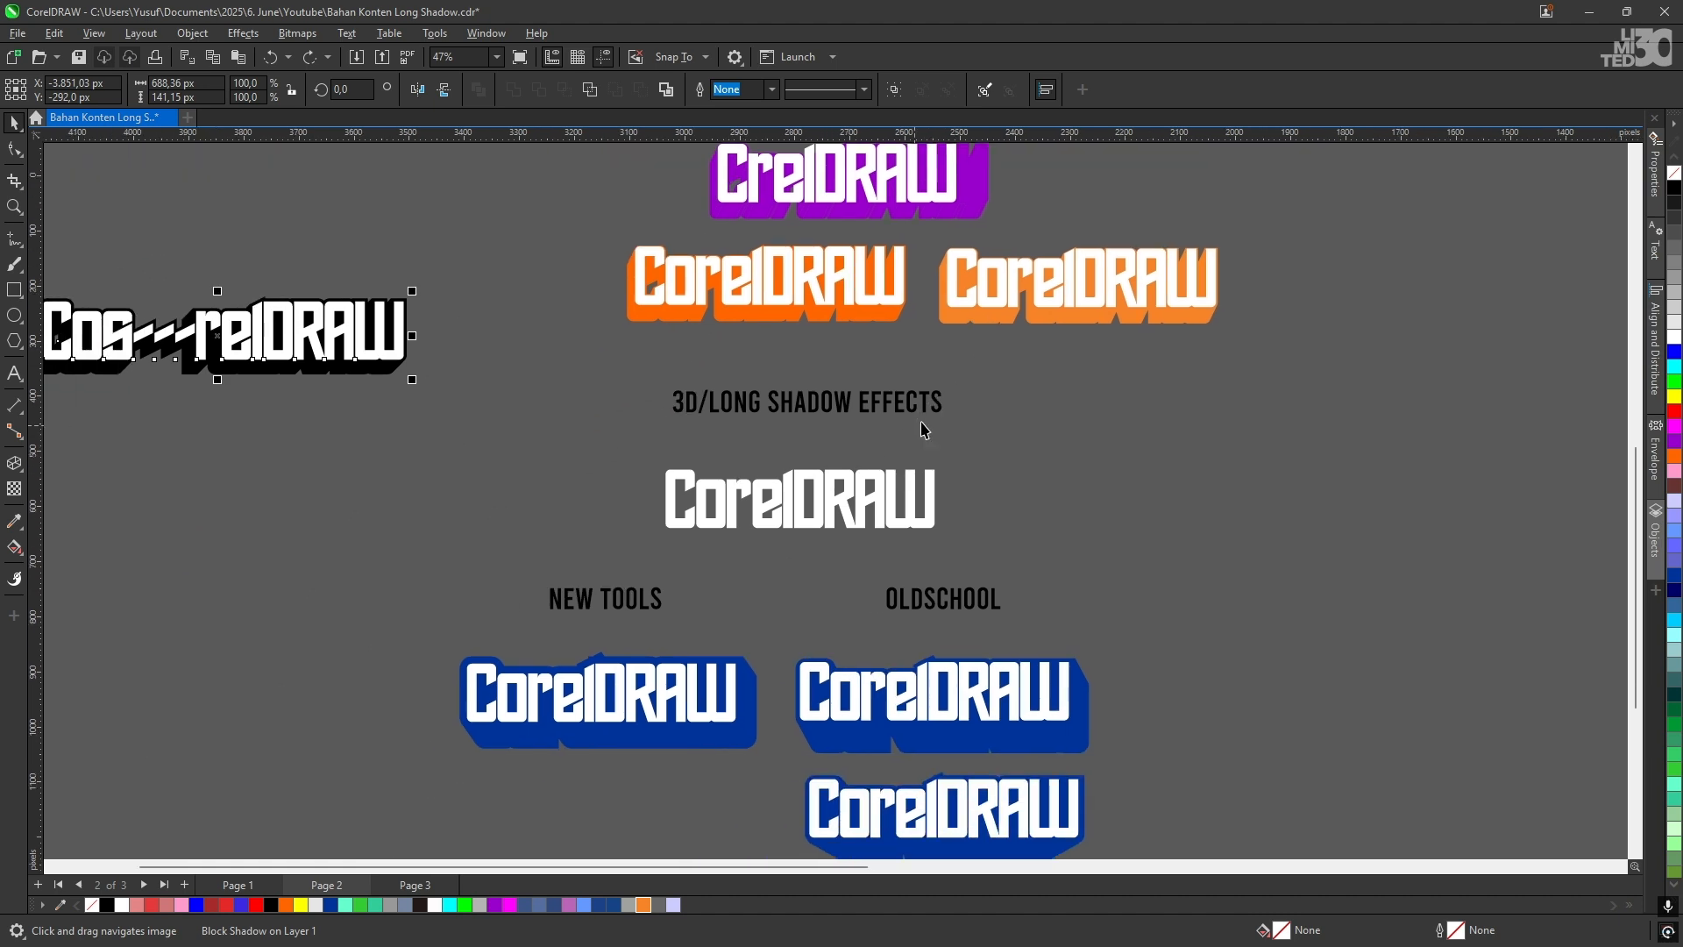
# Step: Compare the blue New Tools and Oldschool lettering samples, and deselect the black Block Shadow lettering
pyautogui.moveTo(890, 556); pyautogui.dragTo(928, 413)
pyautogui.moveTo(591, 443); pyautogui.dragTo(791, 506)
pyautogui.moveTo(997, 471); pyautogui.dragTo(755, 485)
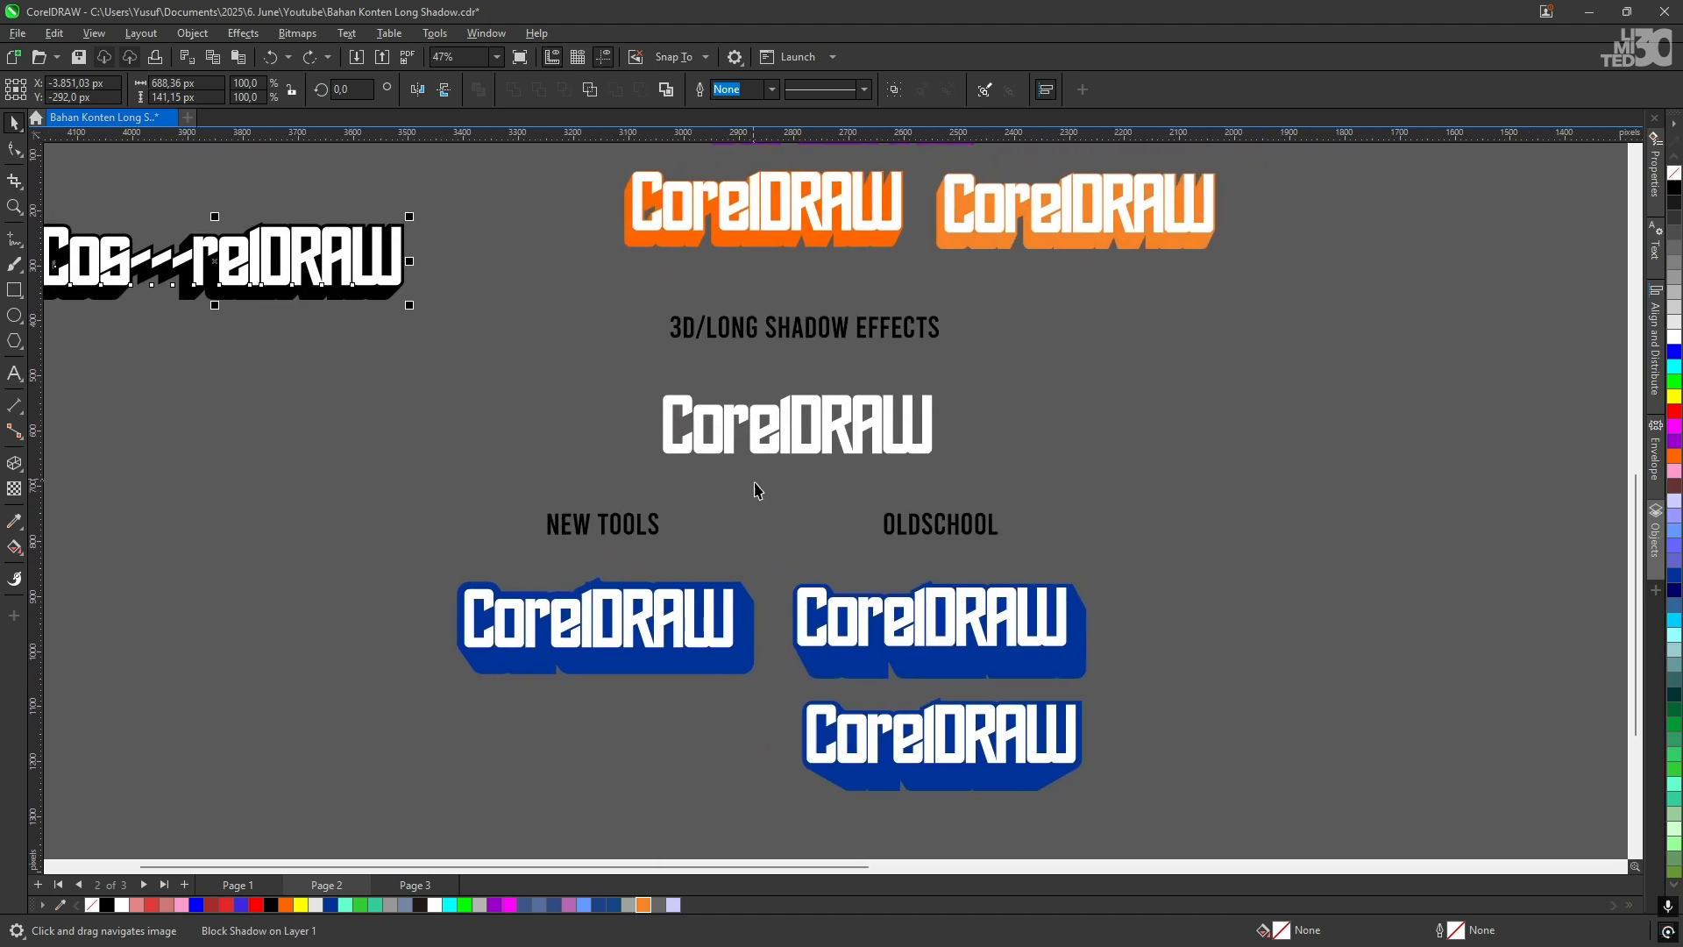
pyautogui.moveTo(840, 537); pyautogui.dragTo(868, 455)
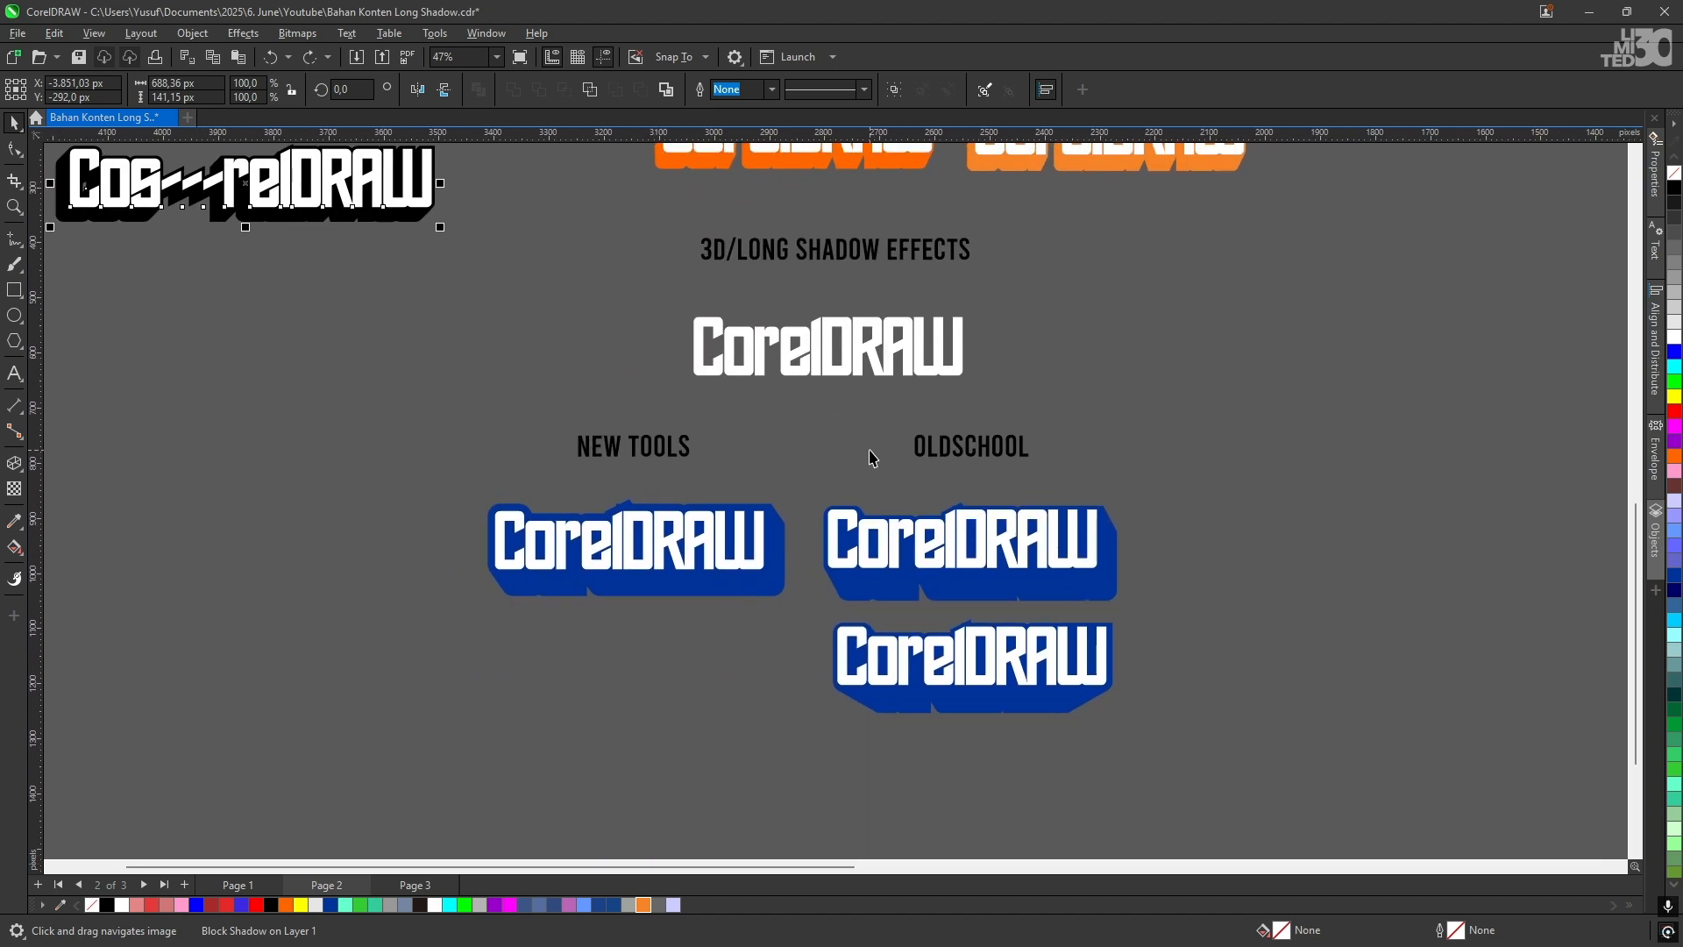
pyautogui.scroll(-2, 881, 443)
pyautogui.scroll(3, 826, 556)
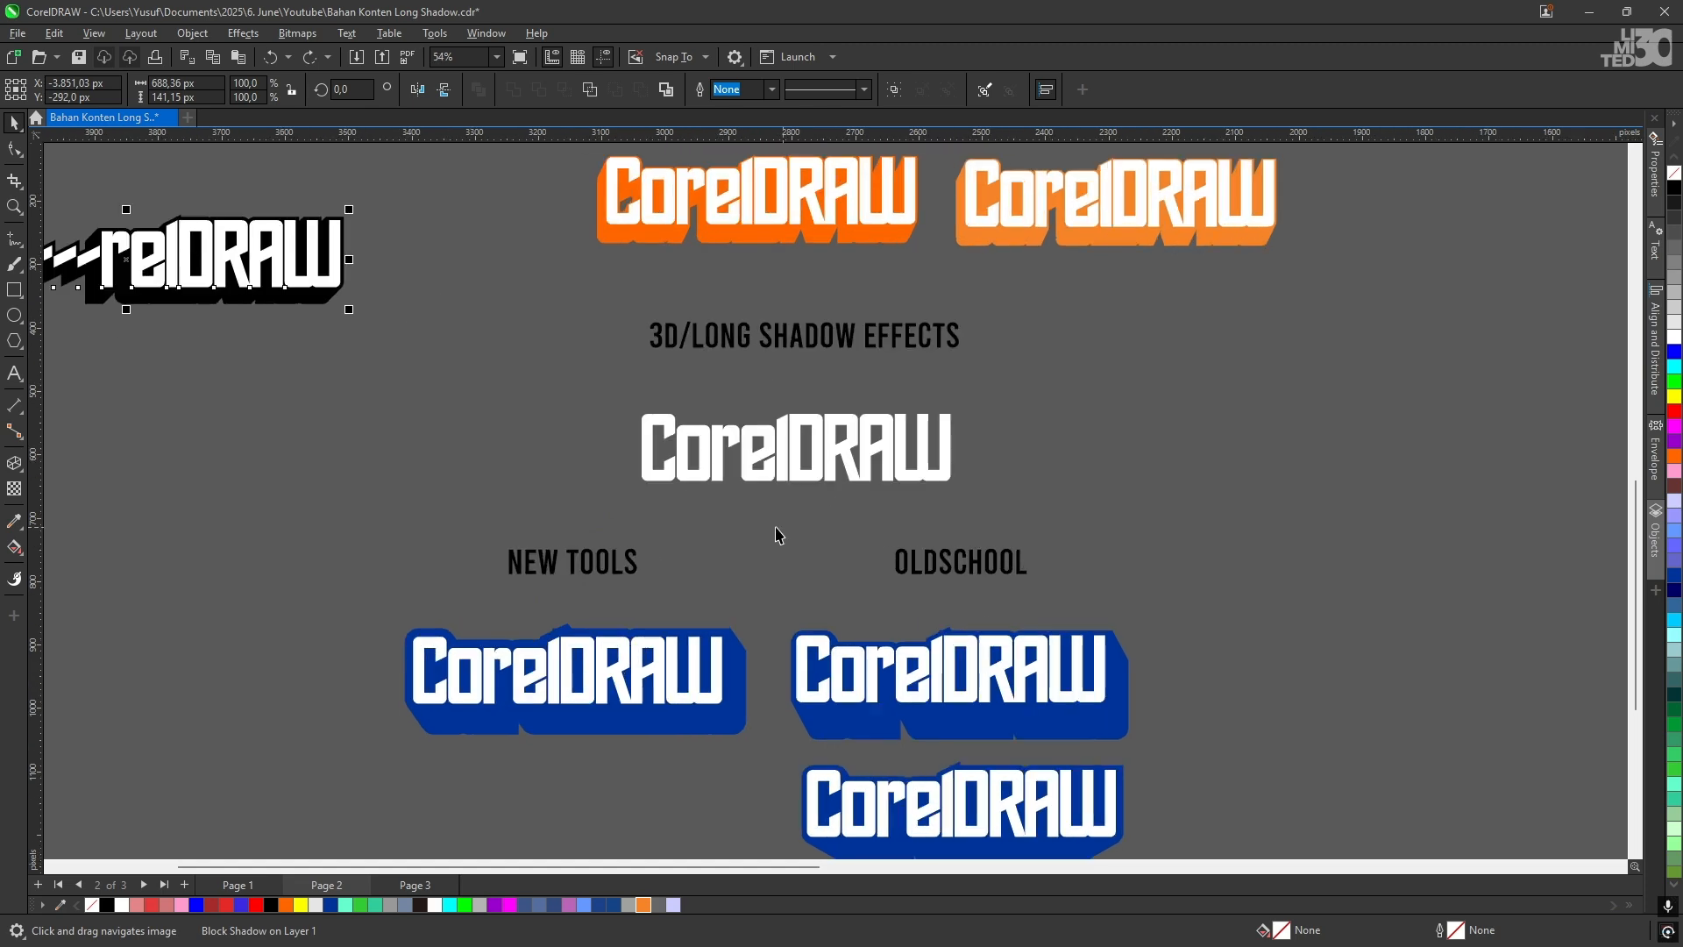
pyautogui.click(770, 534)
pyautogui.scroll(-2, 793, 523)
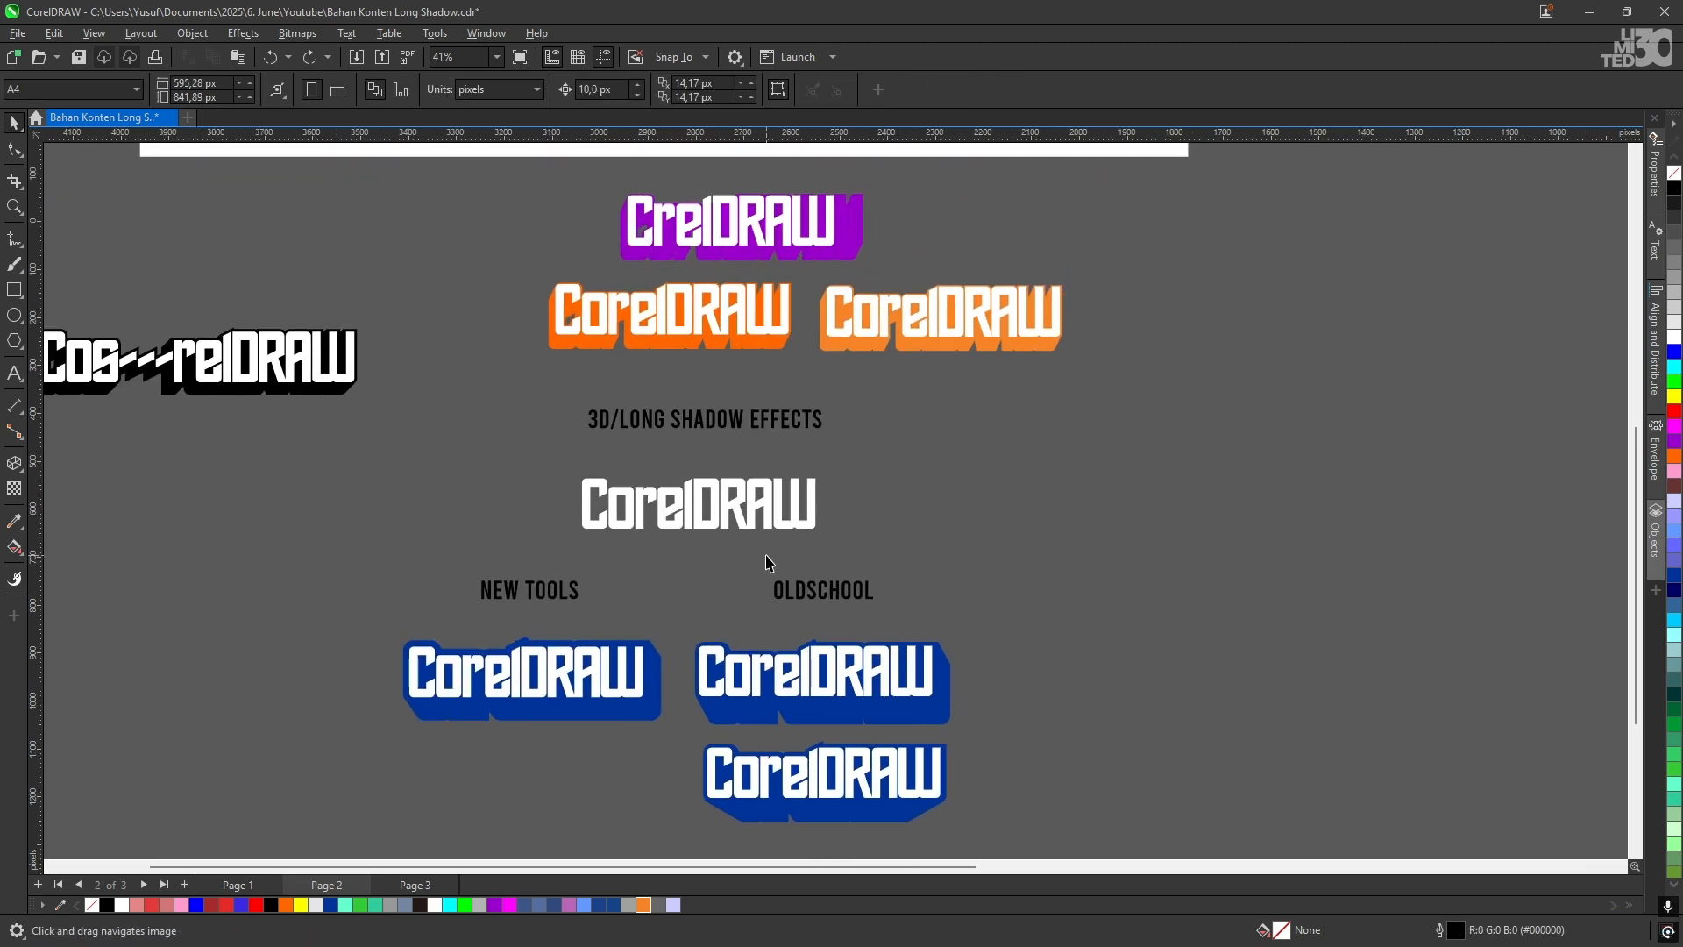